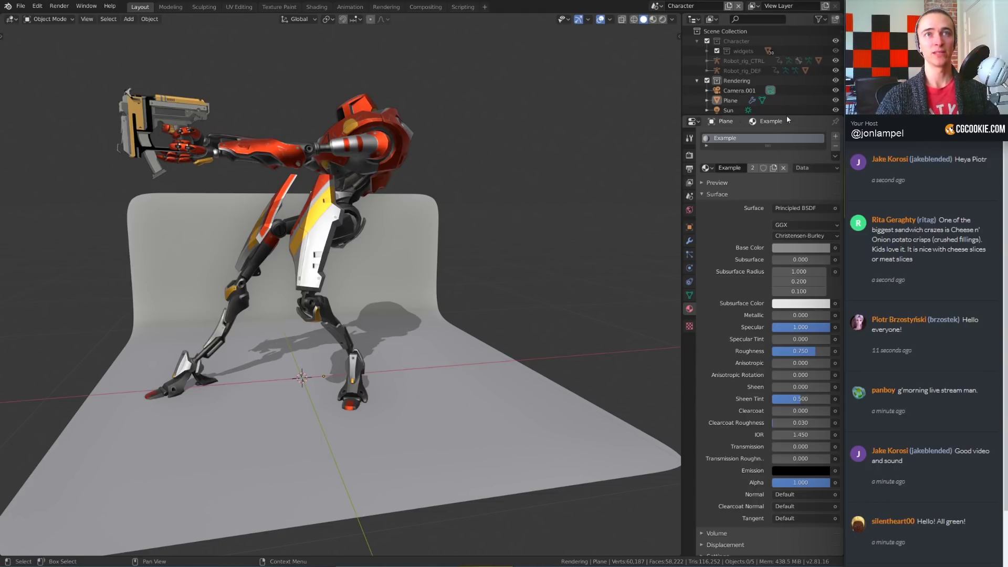
# - Enlarge the Outliner and select the robot in the viewport, expanding Robot_rig_DEF to reveal Robot_GEO
pyautogui.moveTo(787, 116); pyautogui.dragTo(784, 164)
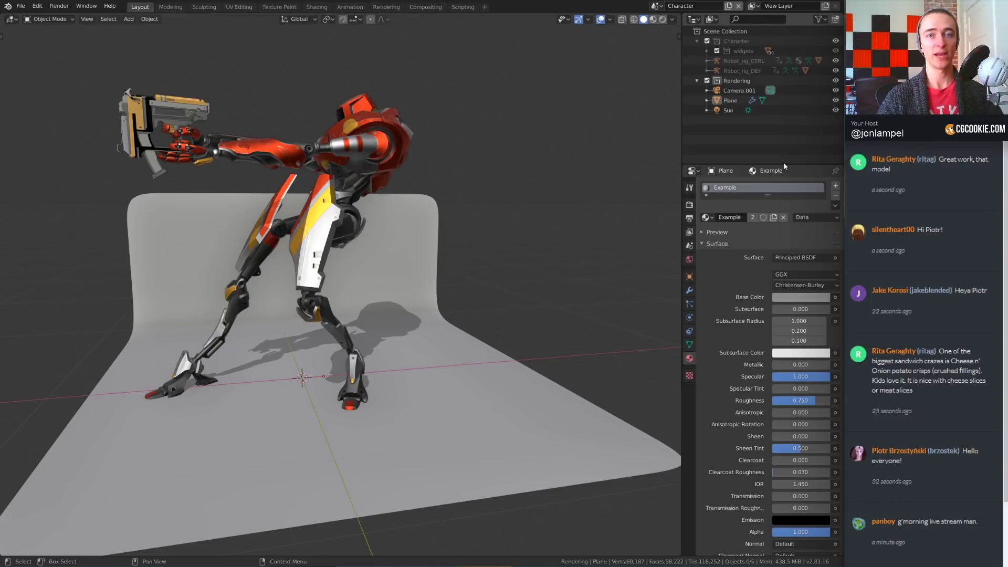
pyautogui.click(379, 150)
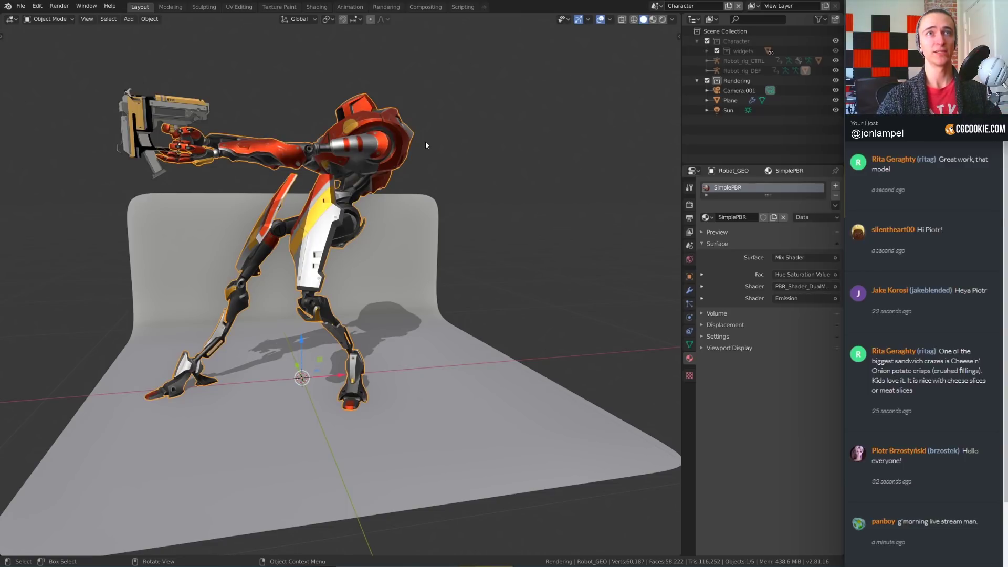
pyautogui.click(706, 71)
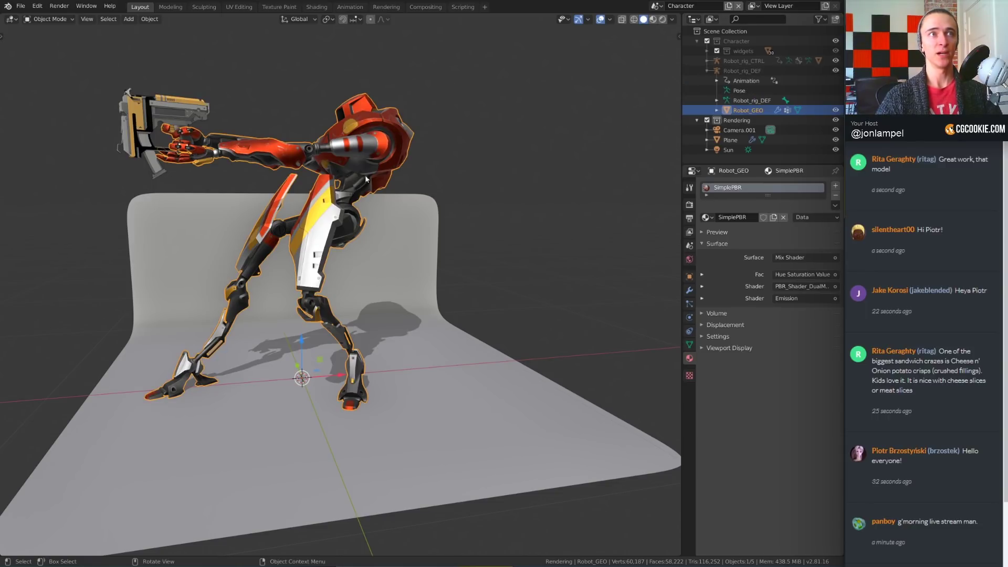
# - Select the pistol, the robot, the backdrop plane and the camera one after another in the viewport
pyautogui.click(193, 115)
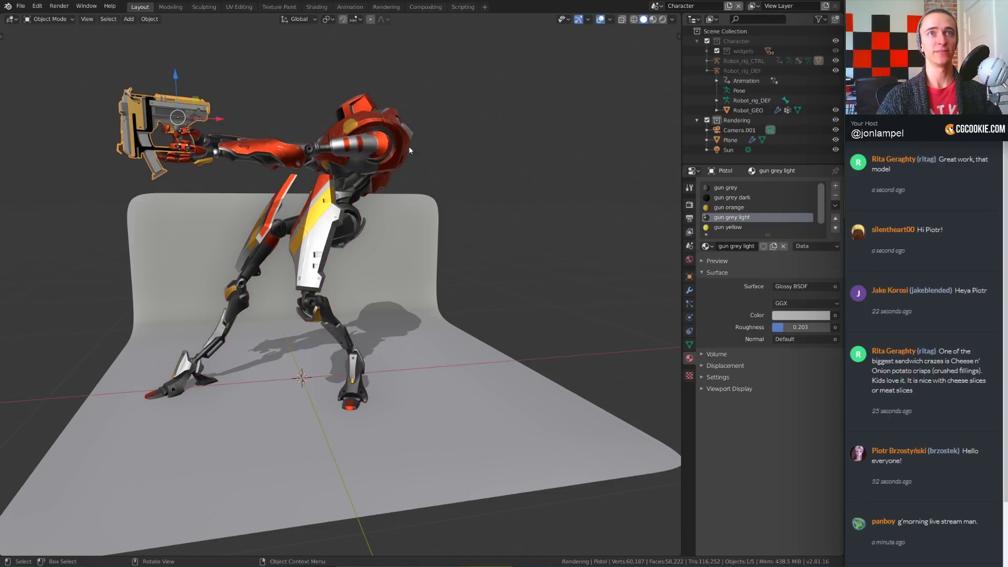
pyautogui.click(385, 141)
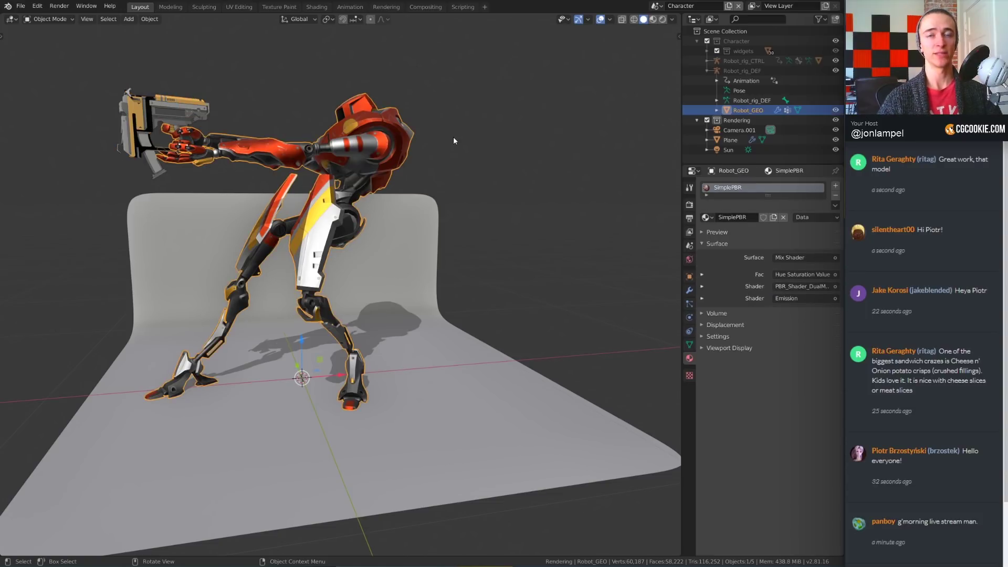
pyautogui.click(421, 280)
pyautogui.scroll(-3, 424, 260)
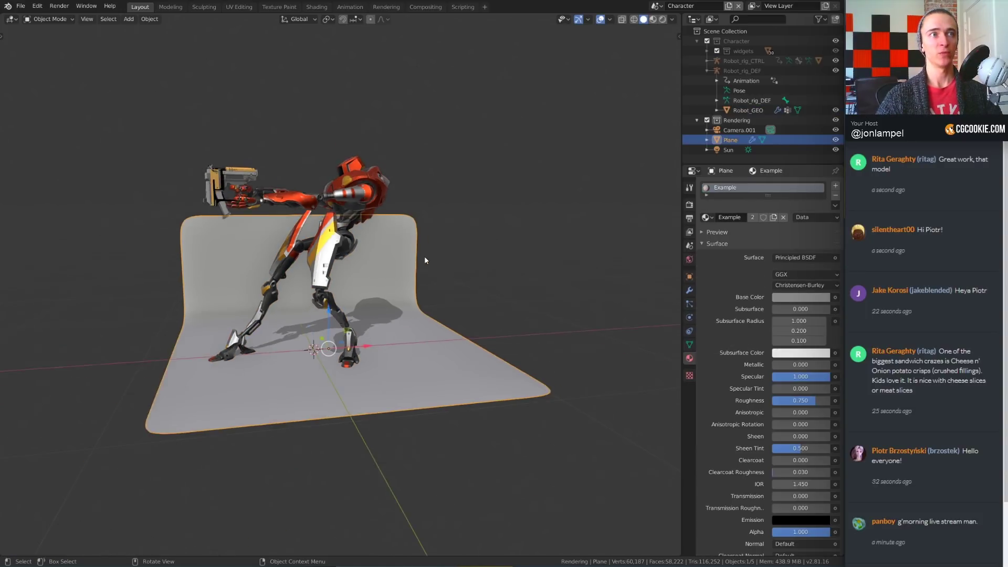
pyautogui.scroll(-3, 424, 260)
pyautogui.click(131, 471)
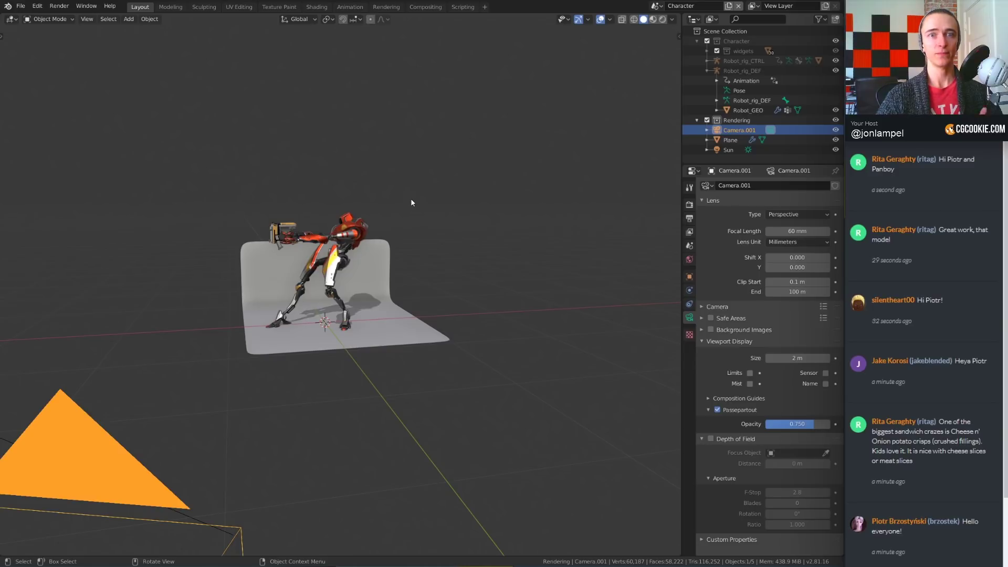
# - Select Plane and Sun individually in the Outliner, and extend the selection from Sun up to Camera.001
pyautogui.click(734, 140)
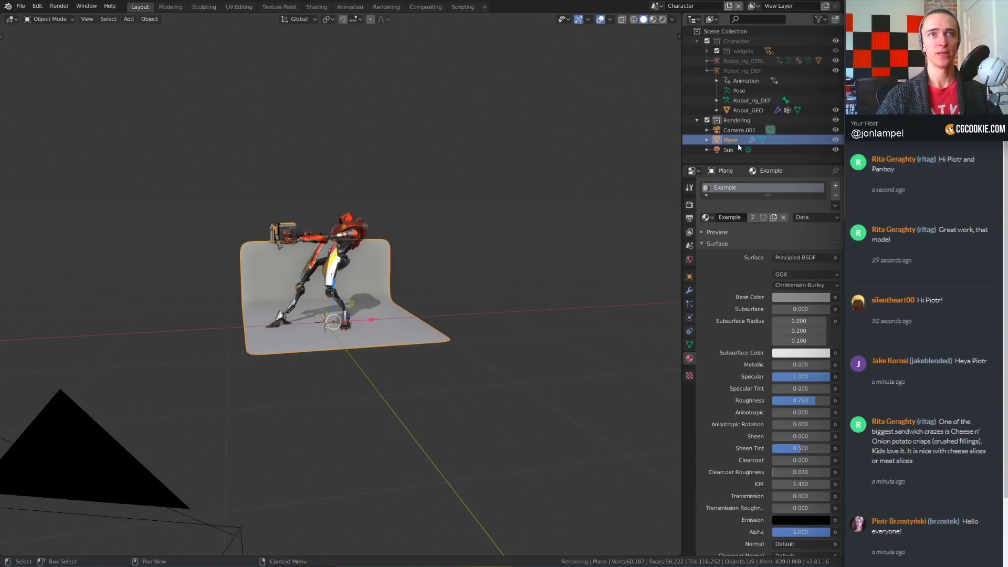
pyautogui.click(729, 150)
pyautogui.scroll(2, 496, 232)
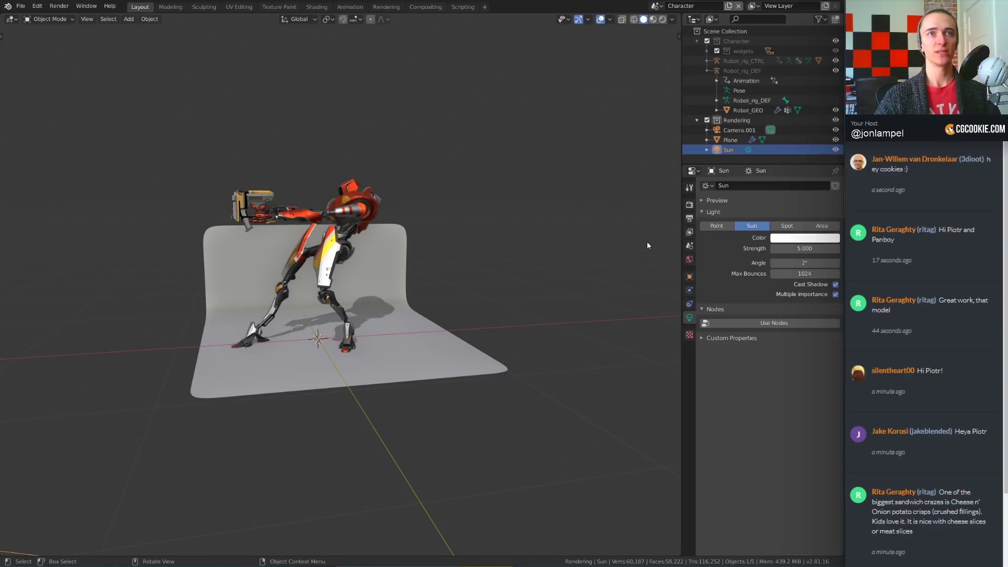
pyautogui.scroll(-4, 645, 233)
pyautogui.moveTo(640, 221); pyautogui.dragTo(603, 191, button='middle')
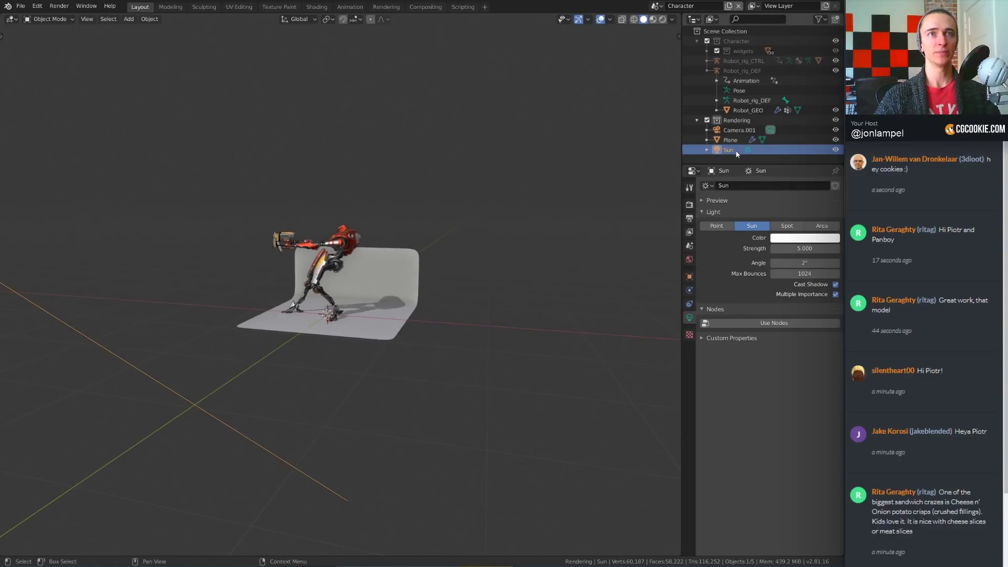
pyautogui.keyDown('shift'); pyautogui.click(739, 130); pyautogui.keyUp('shift')
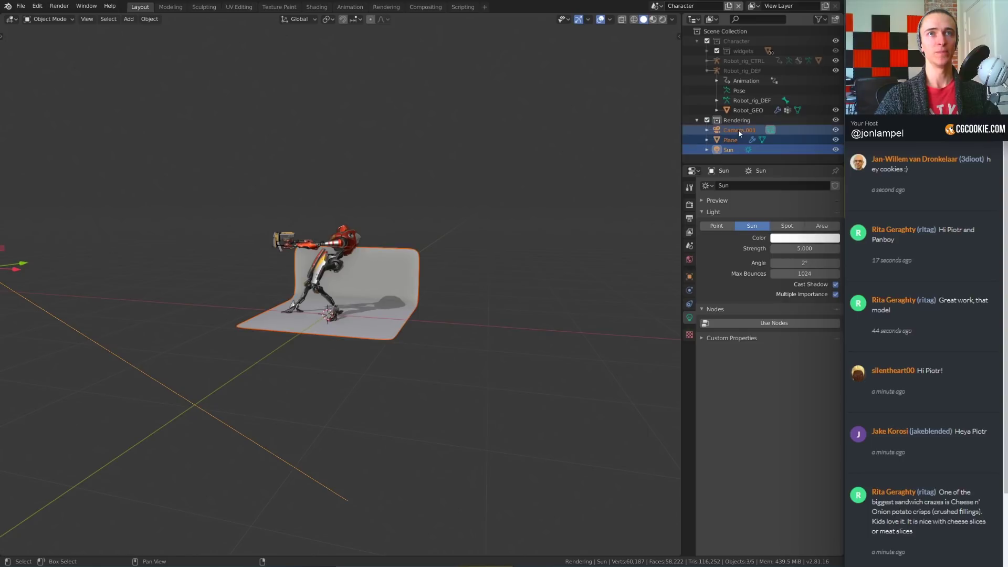
pyautogui.scroll(-1, 520, 241)
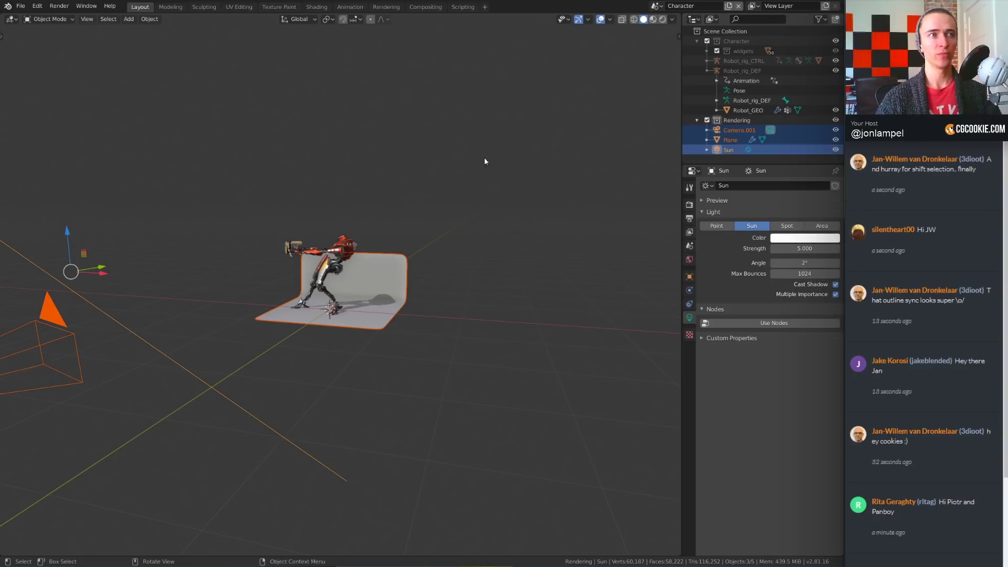
# - Collapse Robot_rig_DEF in the Outliner and select the range of entries from it down to Sun
pyautogui.click(361, 270)
pyautogui.click(345, 248)
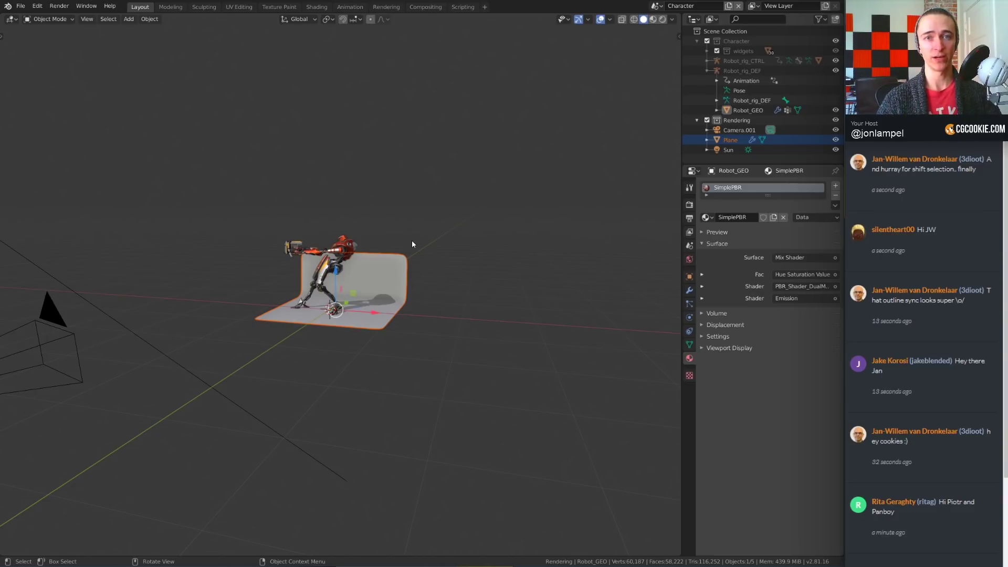
pyautogui.click(707, 71)
pyautogui.click(736, 72)
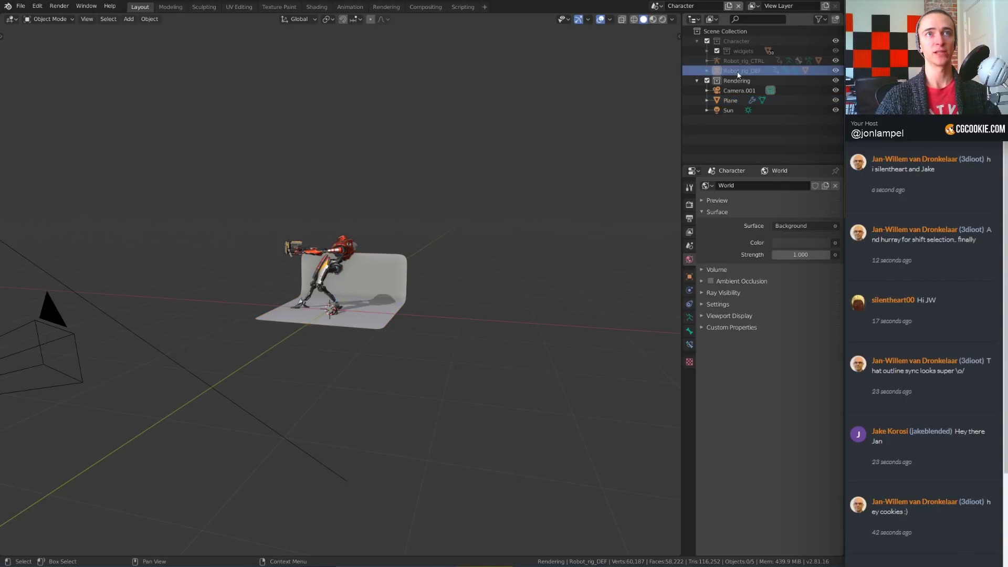
pyautogui.keyDown('shift'); pyautogui.click(732, 109); pyautogui.keyUp('shift')
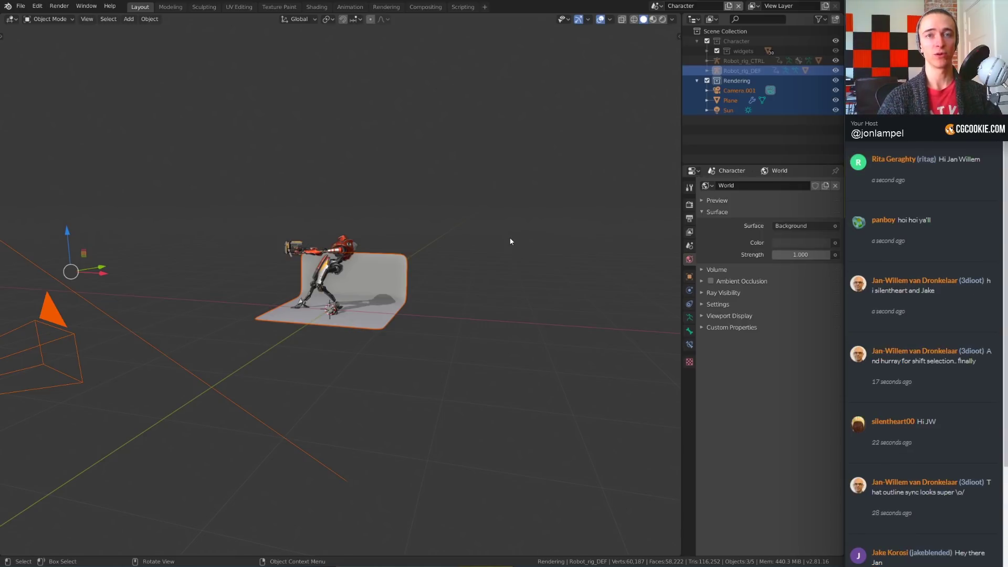
# - Show the Disable in Viewports toggles in the Outliner and enable the expanded widgets collection in the viewport
pyautogui.click(707, 52)
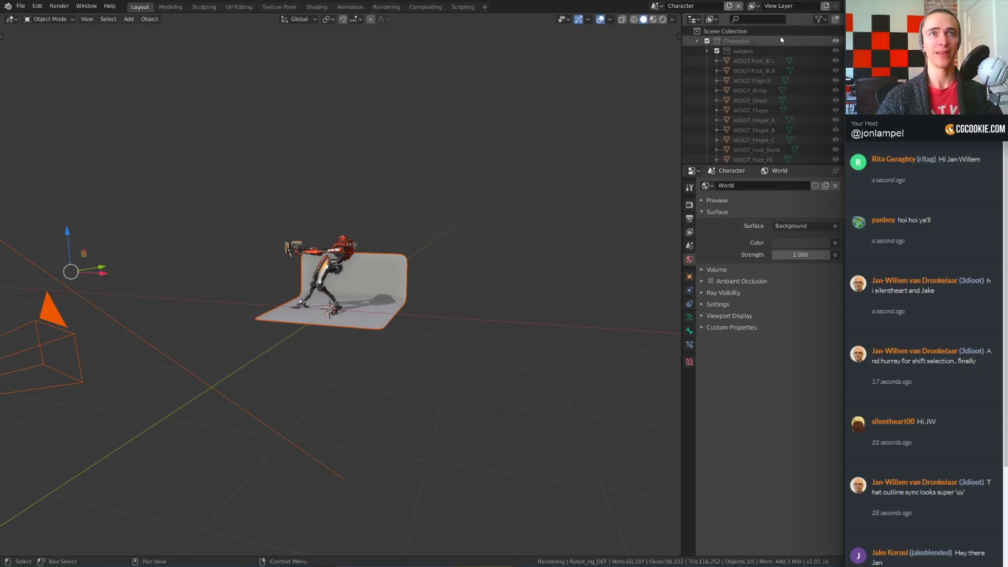
pyautogui.click(820, 20)
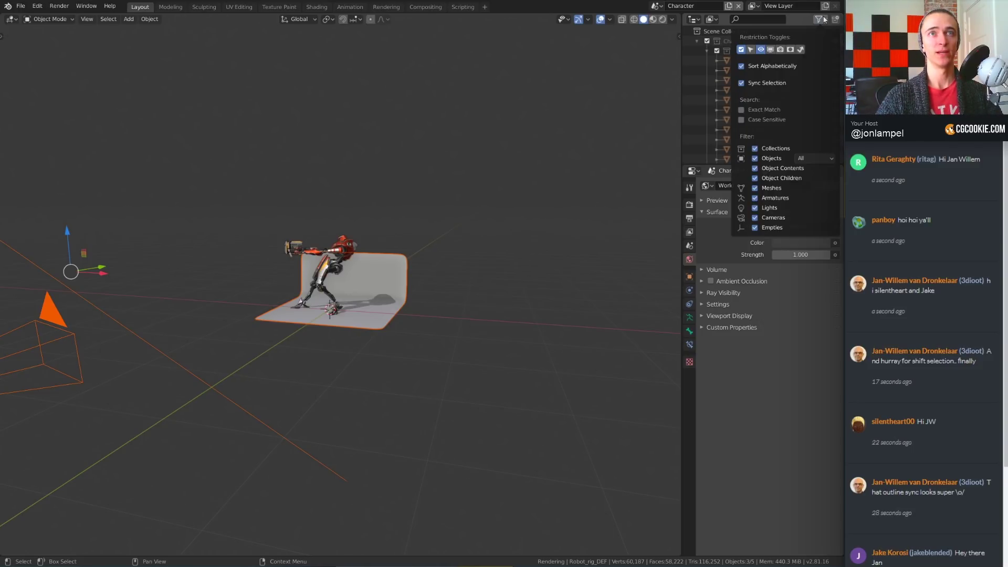
pyautogui.click(770, 49)
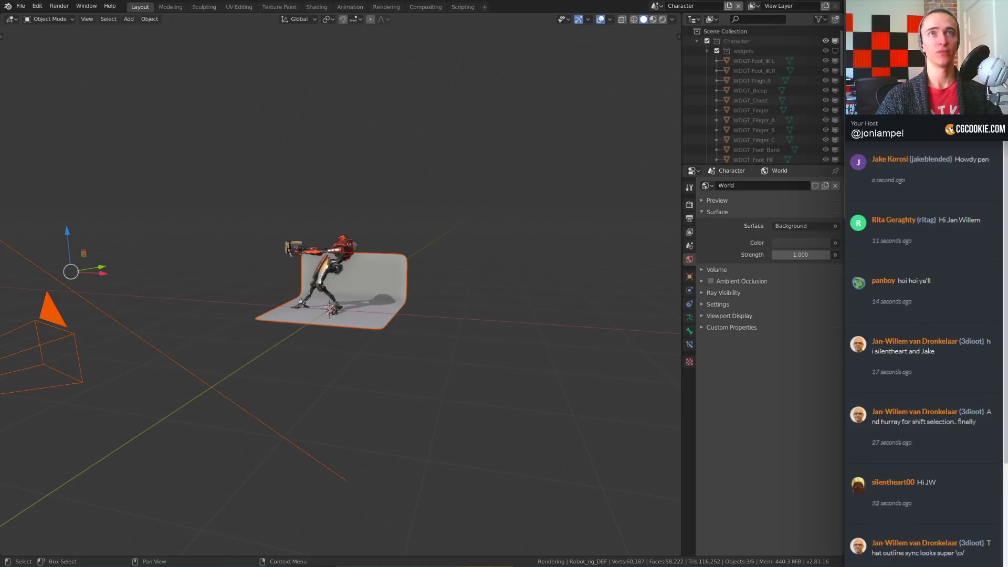
pyautogui.click(836, 51)
# - Select all widget objects in the Outliner as one range from WDGT-Foot_IK.L down to WDGT_Torso
pyautogui.click(746, 61)
pyautogui.press('KP_Decimal')
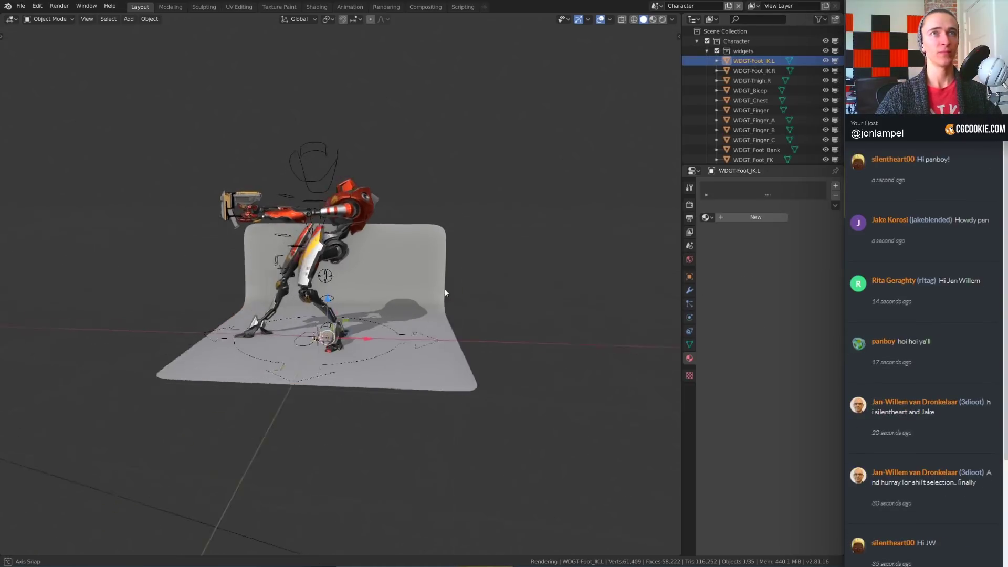
pyautogui.scroll(-10, 773, 74)
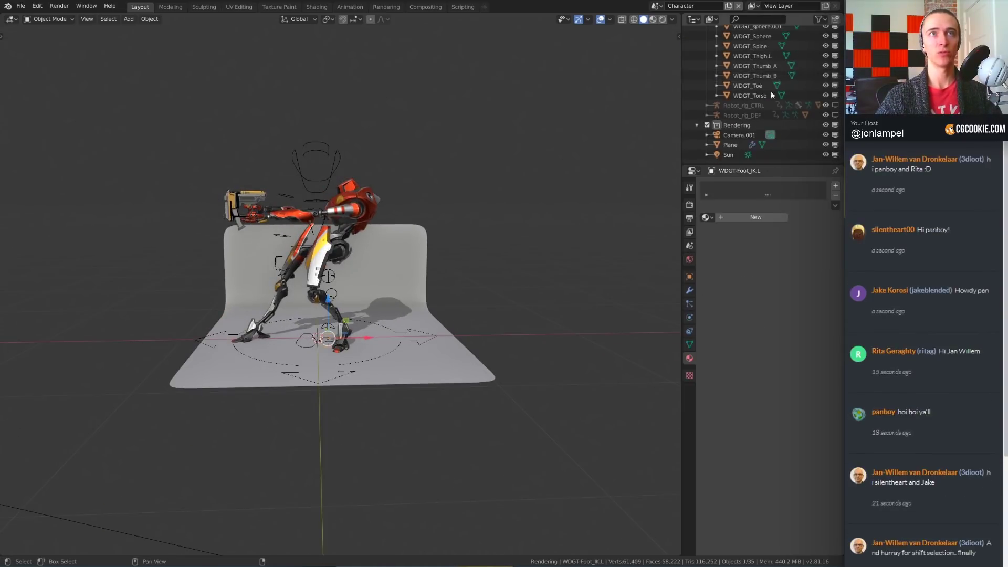
pyautogui.keyDown('shift'); pyautogui.click(758, 97); pyautogui.keyUp('shift')
pyautogui.scroll(10, 758, 97)
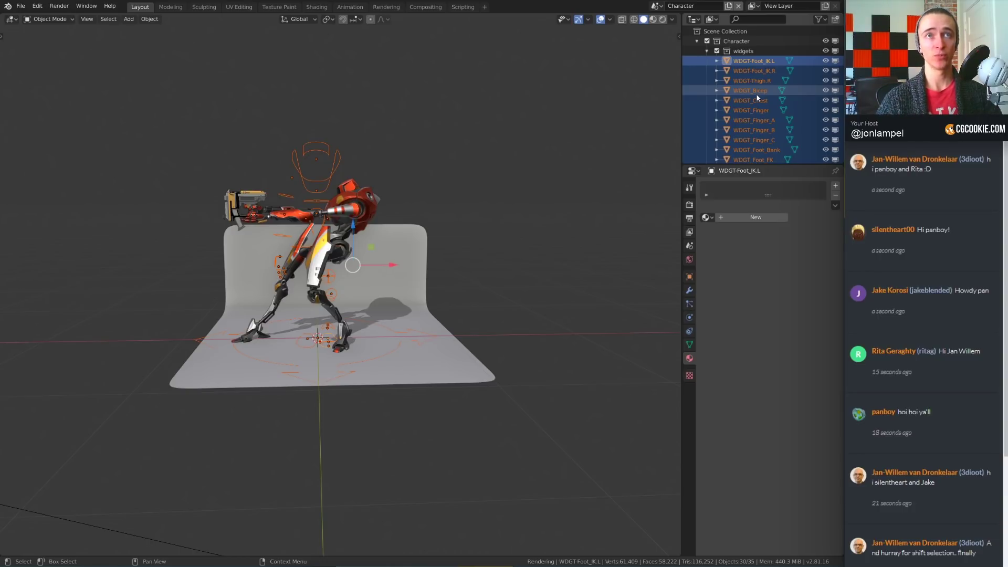
# - Make WDGT_Bicep active within the selection and remove WDGT_Finger_B and WDGT_Finger from it individually
pyautogui.keyDown('ctrl'); pyautogui.click(754, 90); pyautogui.keyUp('ctrl')
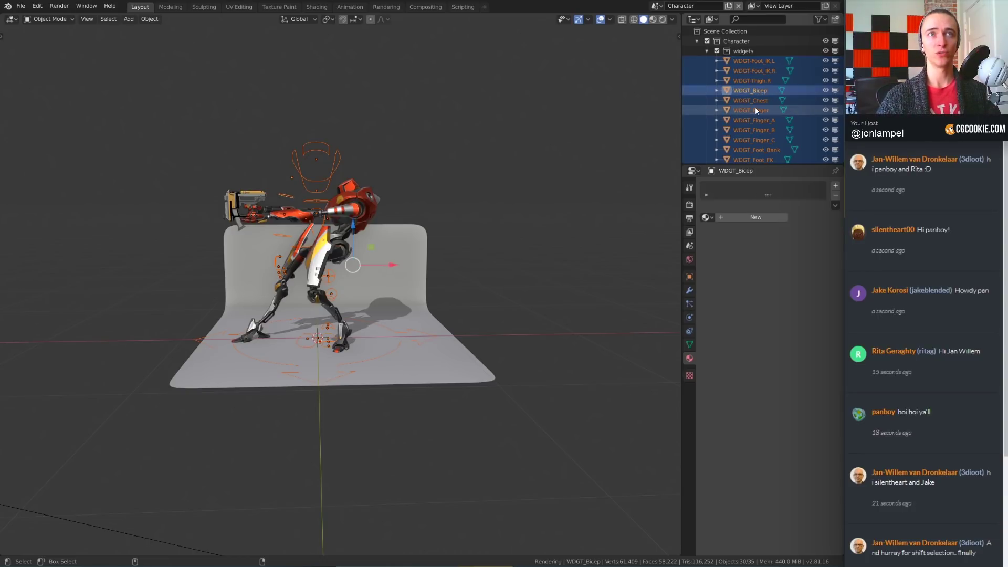
pyautogui.keyDown('ctrl'); pyautogui.click(756, 130); pyautogui.keyUp('ctrl')
pyautogui.keyDown('ctrl'); pyautogui.click(756, 129); pyautogui.keyUp('ctrl')
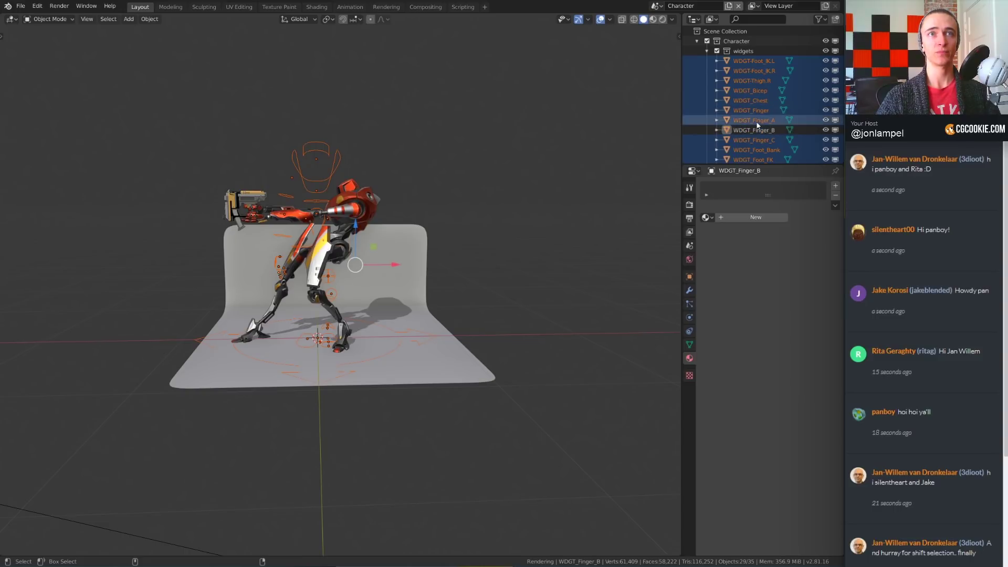
pyautogui.keyDown('ctrl'); pyautogui.click(757, 110); pyautogui.keyUp('ctrl')
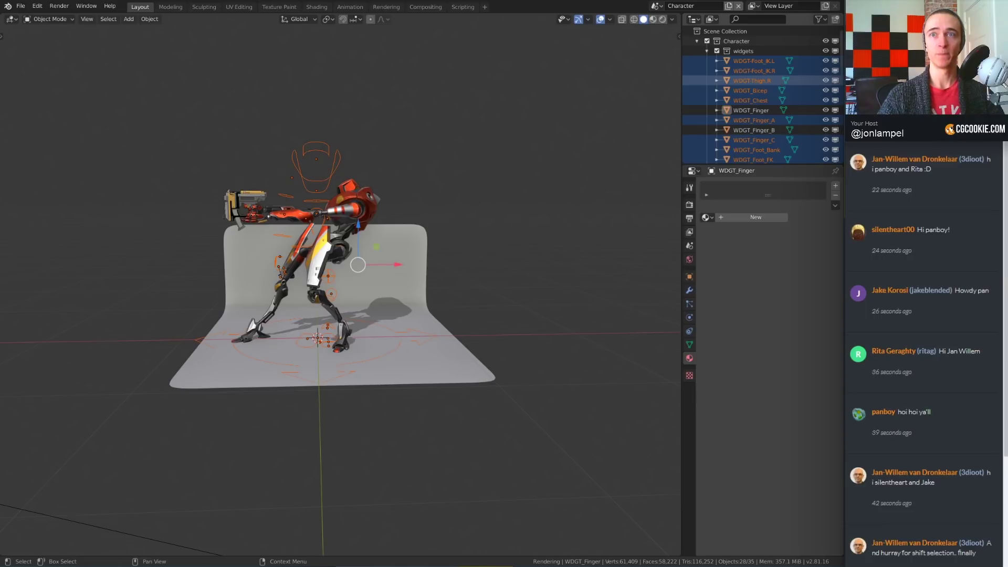
# - Box-select several groups of widgets in the Outliner, ending with WDGT_Finger_C through WDGT_Hand_FK
pyautogui.moveTo(772, 71); pyautogui.dragTo(802, 147)
pyautogui.scroll(-5, 801, 147)
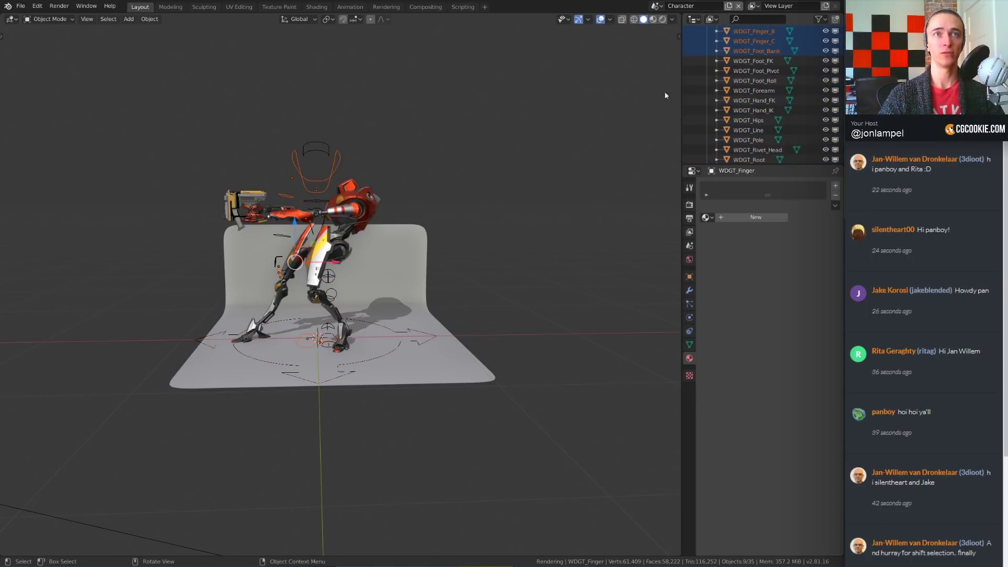
pyautogui.moveTo(696, 74); pyautogui.dragTo(812, 143)
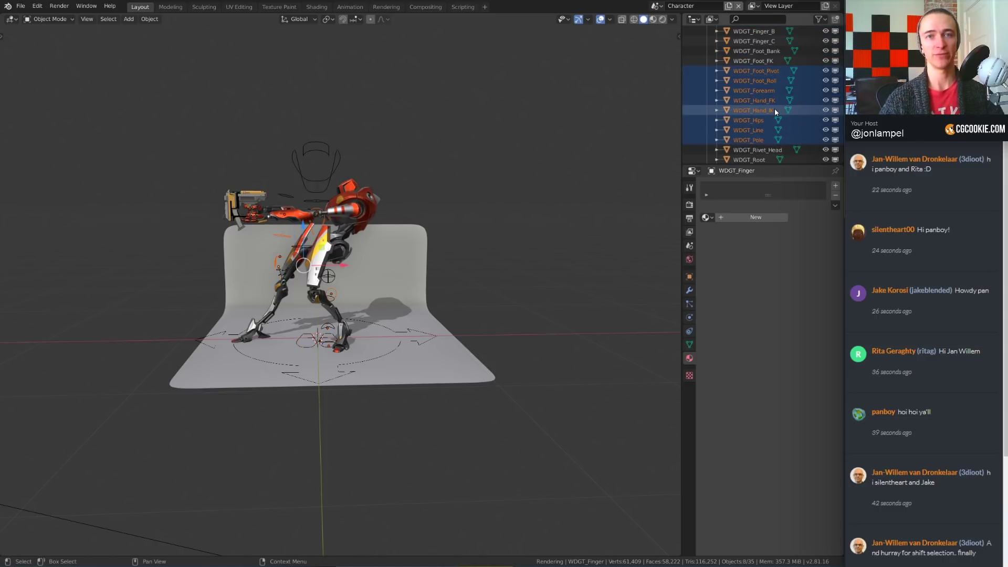
pyautogui.moveTo(774, 108); pyautogui.dragTo(703, 40)
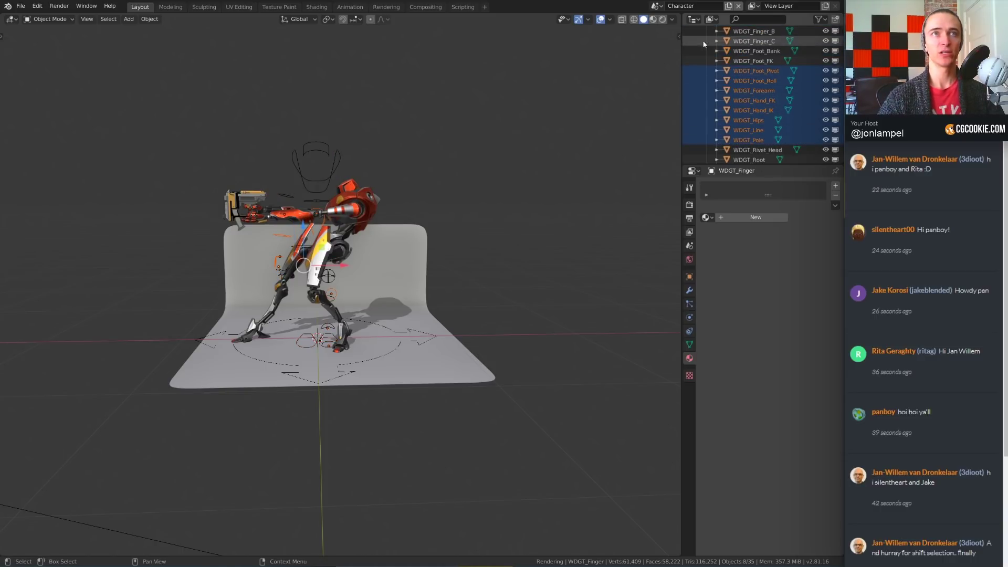
pyautogui.scroll(4, 800, 117)
pyautogui.scroll(2, 799, 116)
pyautogui.scroll(-2, 800, 116)
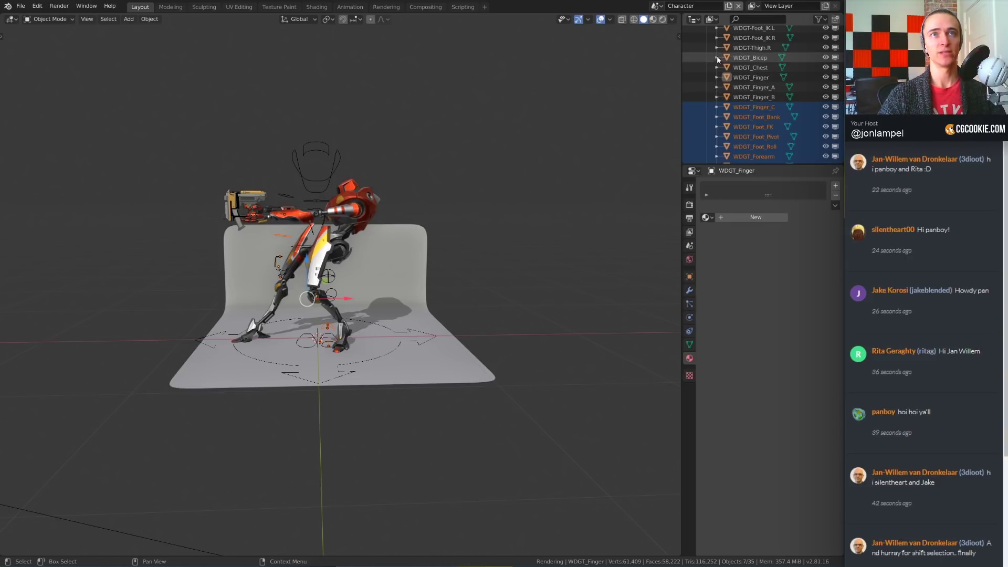
# - Expand the widget entries from WDGT_Bicep downward in one sweep and collapse them all again
pyautogui.moveTo(717, 58); pyautogui.dragTo(717, 137)
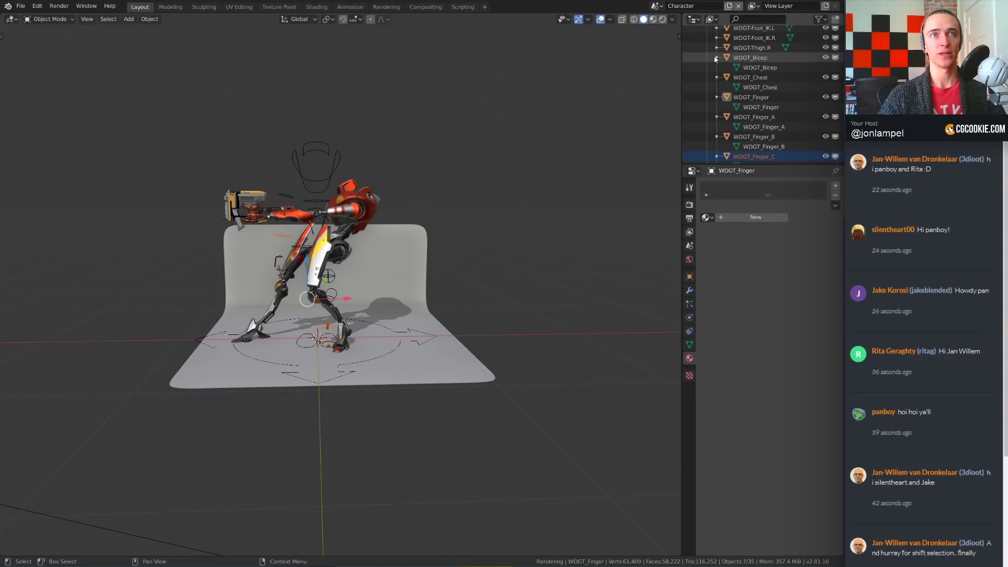
pyautogui.moveTo(717, 57); pyautogui.dragTo(717, 68)
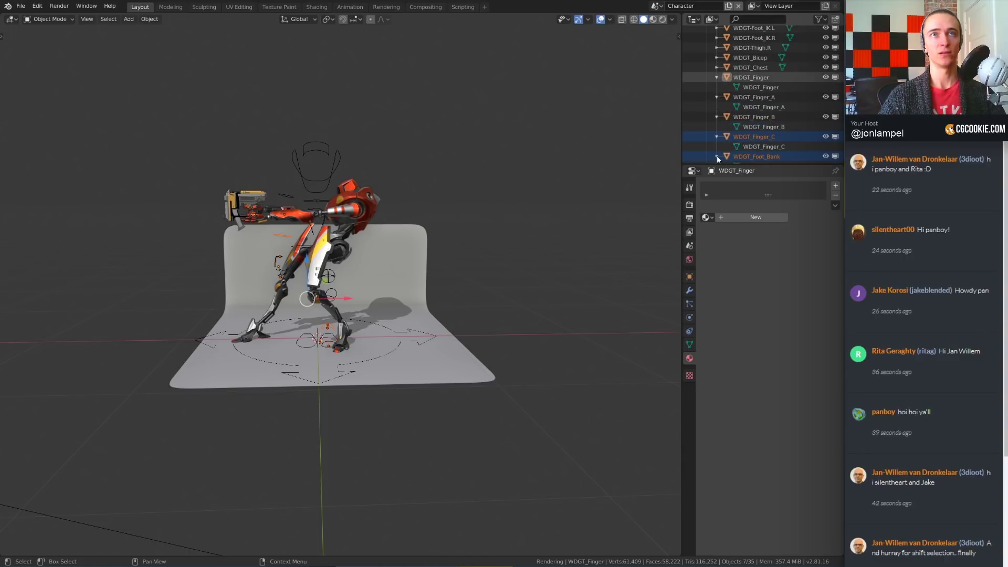
pyautogui.moveTo(717, 156); pyautogui.dragTo(717, 77)
pyautogui.scroll(3, 720, 93)
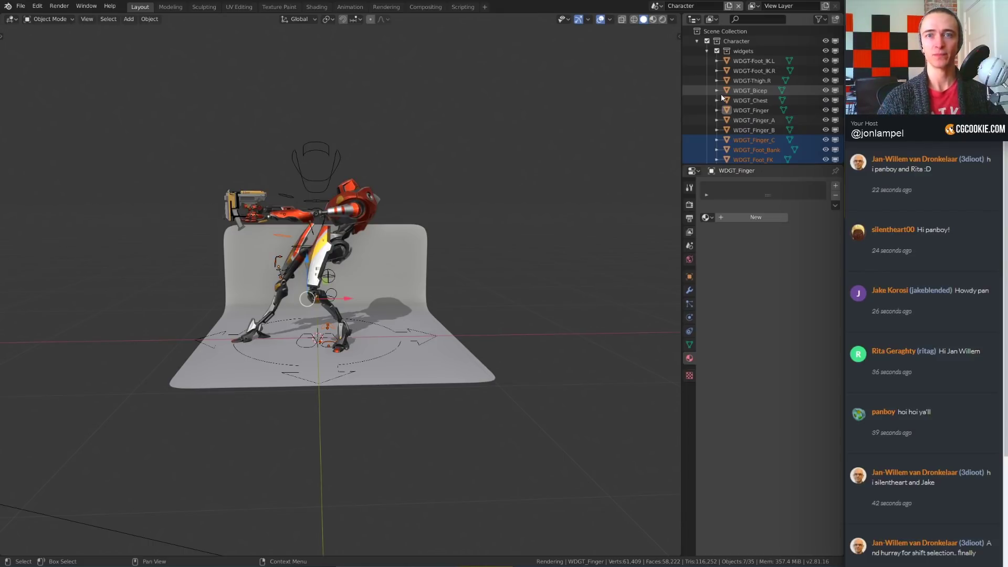
# - Select WDGT-Foot_IK.R in the Outliner and walk the selection six entries down and back up to it
pyautogui.click(758, 74)
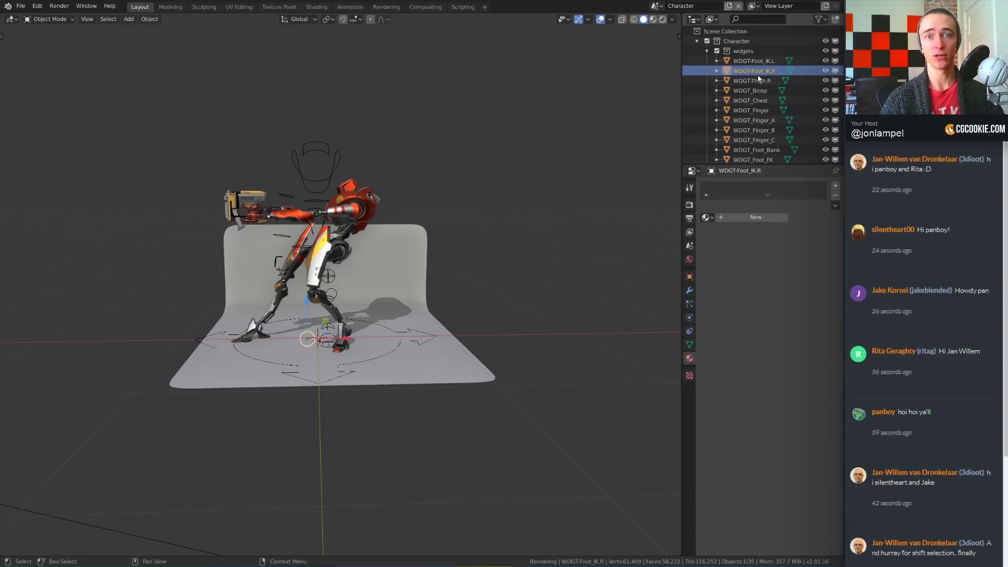
pyautogui.press('Down')
pyautogui.press('Down')
pyautogui.press('Down')
pyautogui.press('Down')
pyautogui.press('Down')
pyautogui.press('Down')
pyautogui.press('Up')
pyautogui.press('Up')
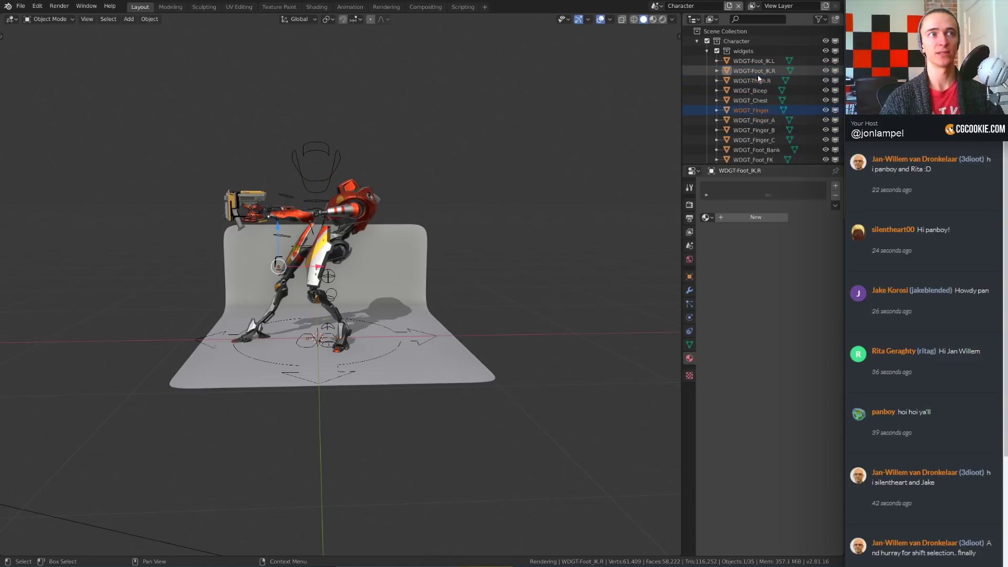
pyautogui.press('Up')
pyautogui.press('Up')
pyautogui.press('Up')
pyautogui.press('Up')
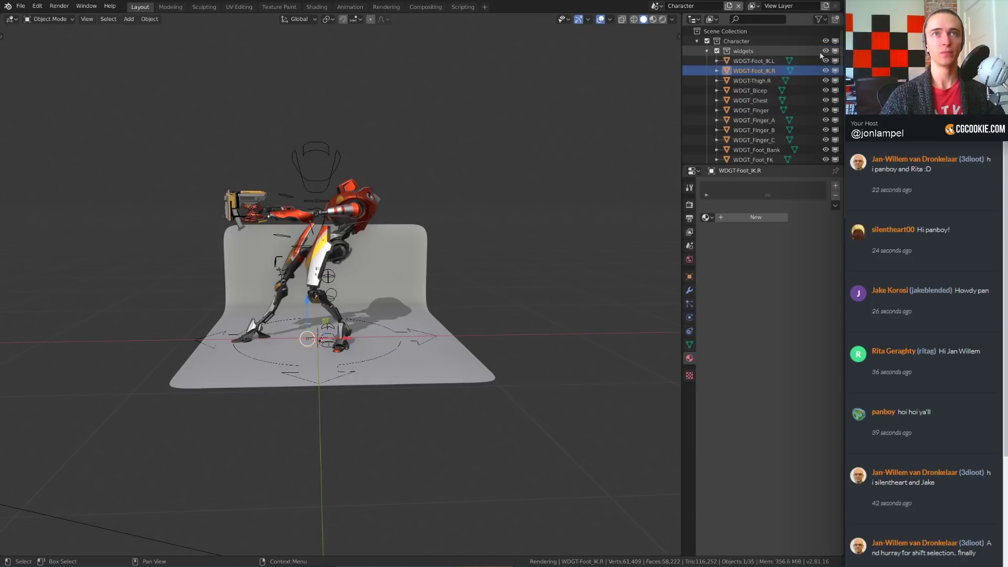
# - Hide the widgets collection in the viewport and collapse it in the Outliner
pyautogui.click(826, 51)
pyautogui.click(707, 51)
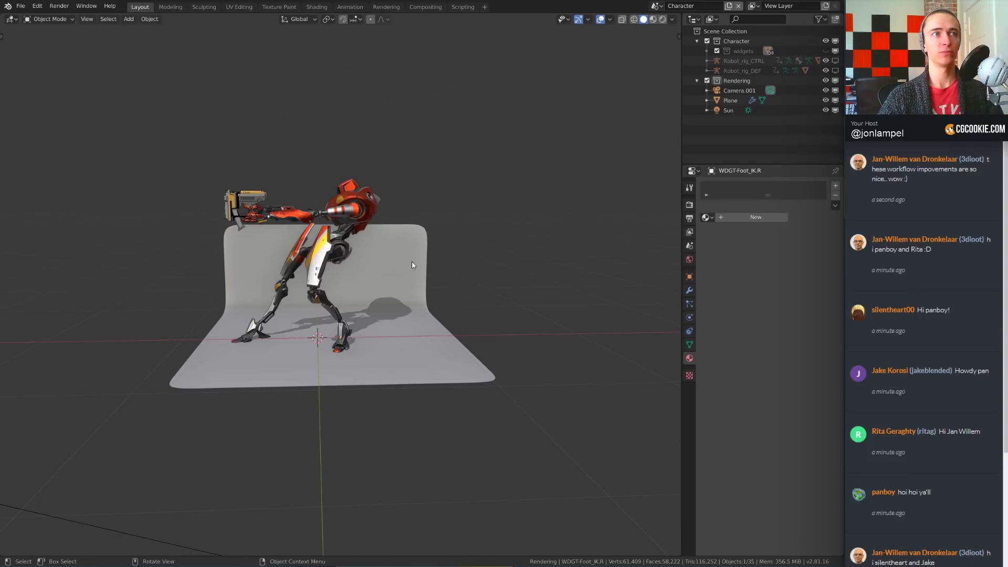
# - Select Camera.001 through Sun in the Outliner, expand Robot_rig_DEF and parent the selected objects to Robot_GEO
pyautogui.click(738, 91)
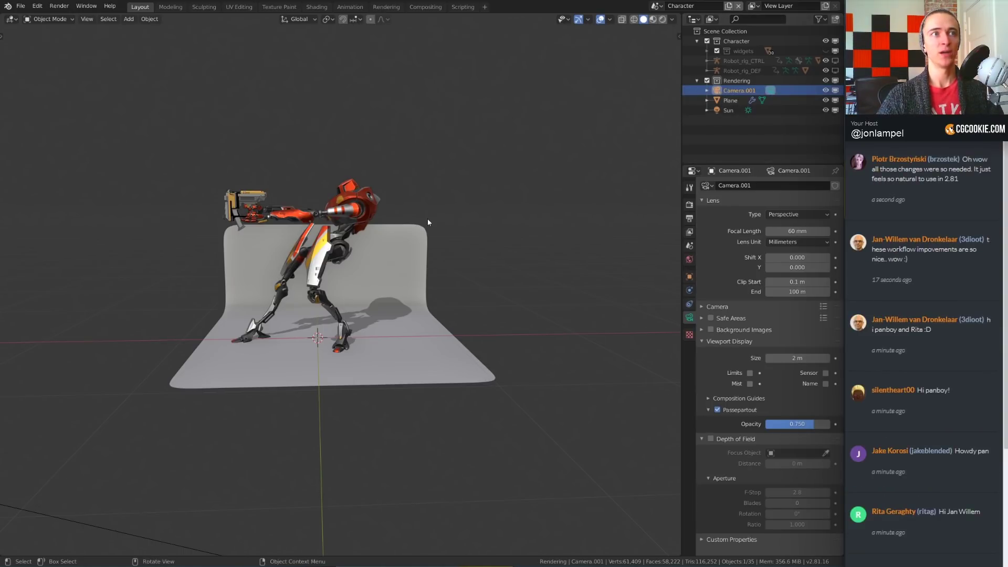
pyautogui.keyDown('shift'); pyautogui.click(723, 109); pyautogui.keyUp('shift')
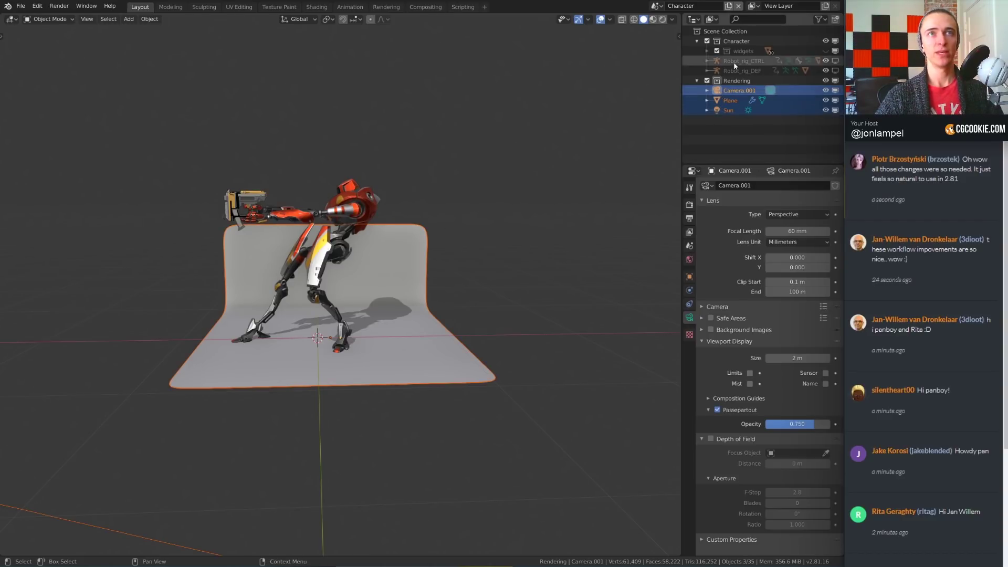
pyautogui.click(708, 70)
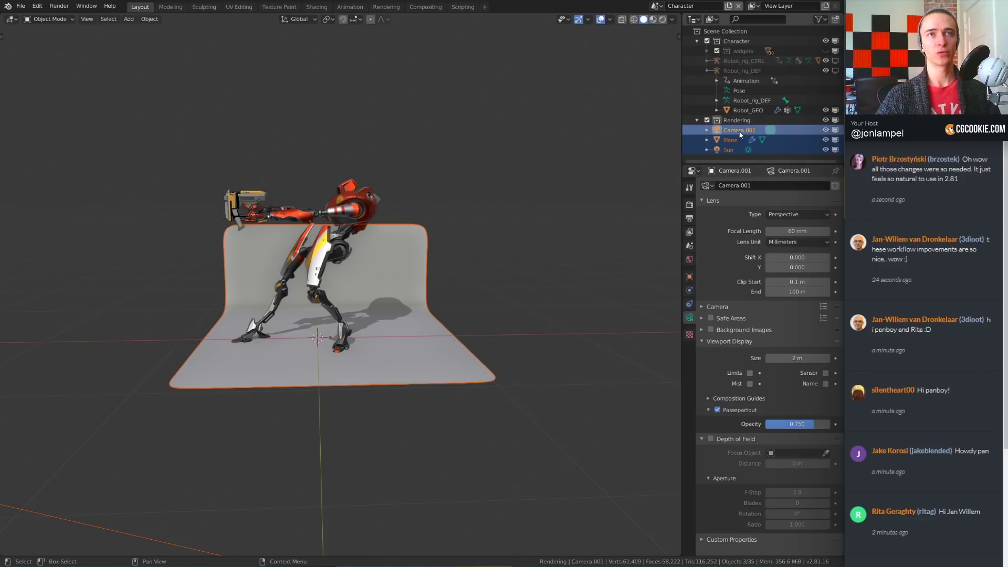
pyautogui.moveTo(741, 135); pyautogui.dragTo(746, 110)
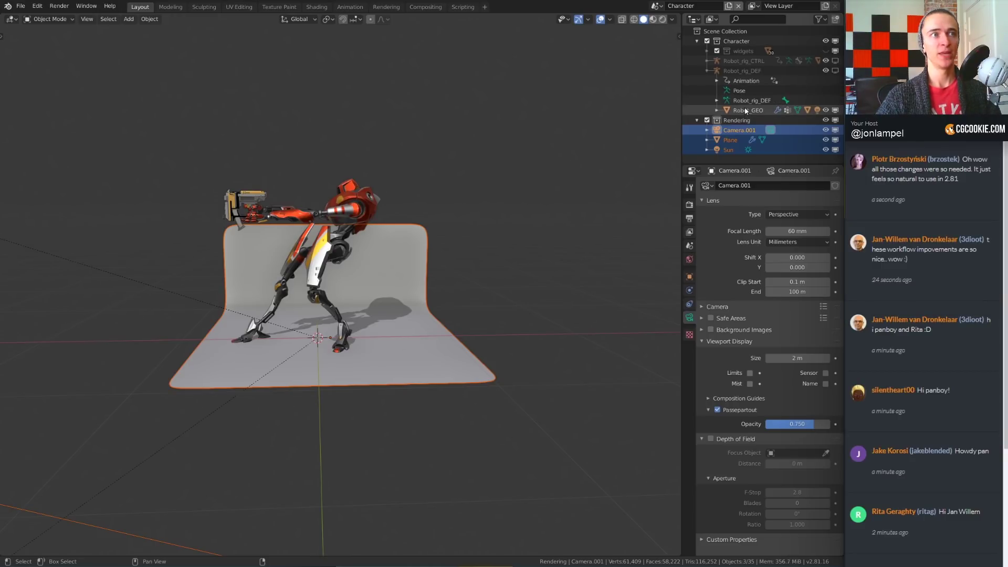
# - Test-move Robot_rig_DEF and Robot_GEO to check whether the parented camera, plane and sun follow, cancelling each move
pyautogui.scroll(-5, 436, 274)
pyautogui.moveTo(452, 270); pyautogui.dragTo(399, 273, button='middle')
pyautogui.click(399, 273)
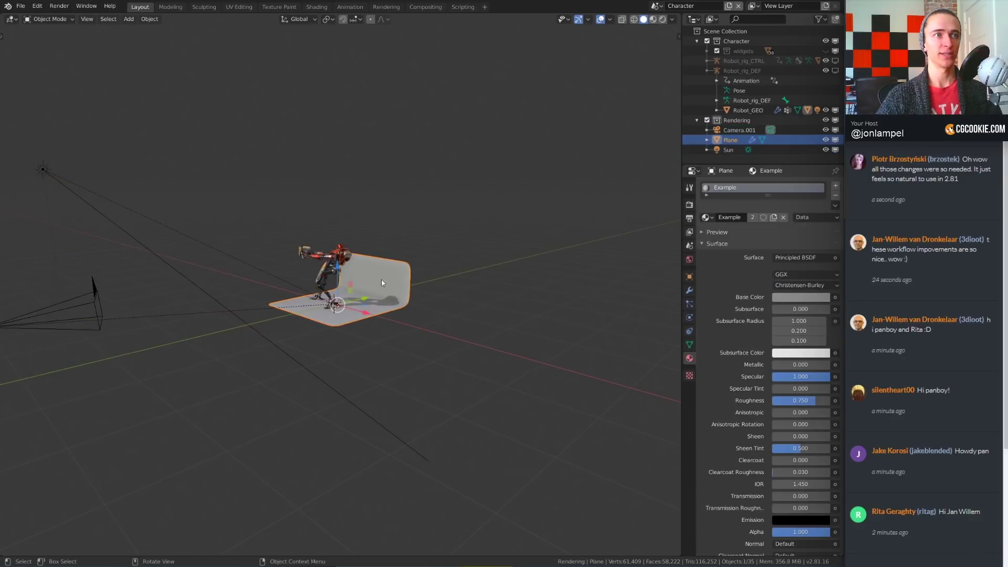
pyautogui.click(332, 273)
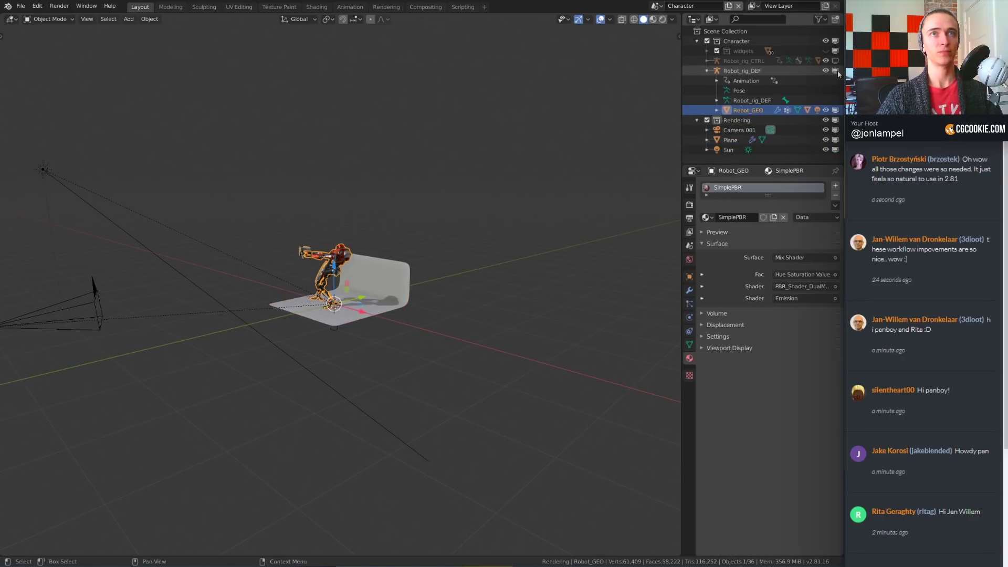
pyautogui.click(749, 71)
pyautogui.press('g')
pyautogui.press('Escape')
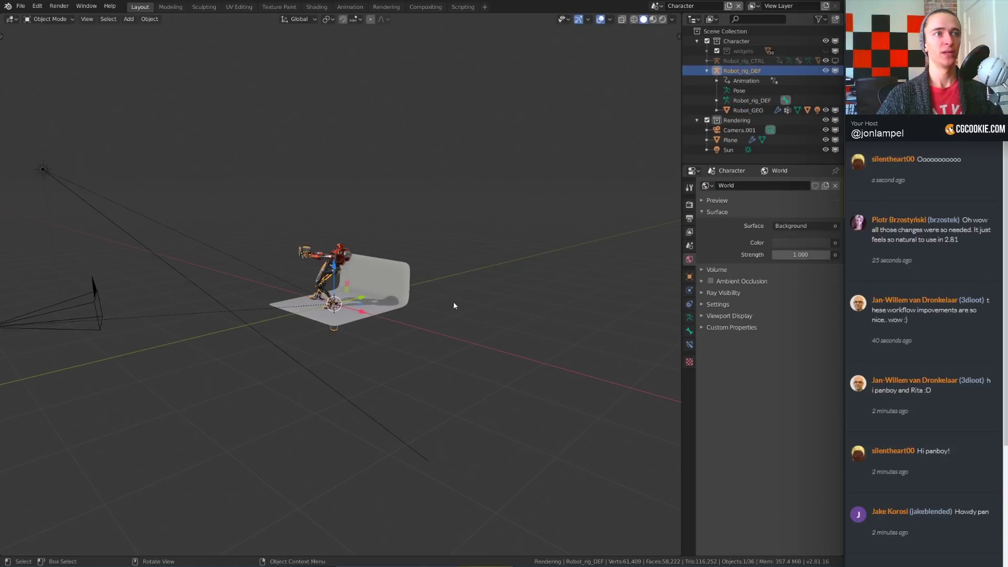
pyautogui.click(731, 111)
pyautogui.press('g')
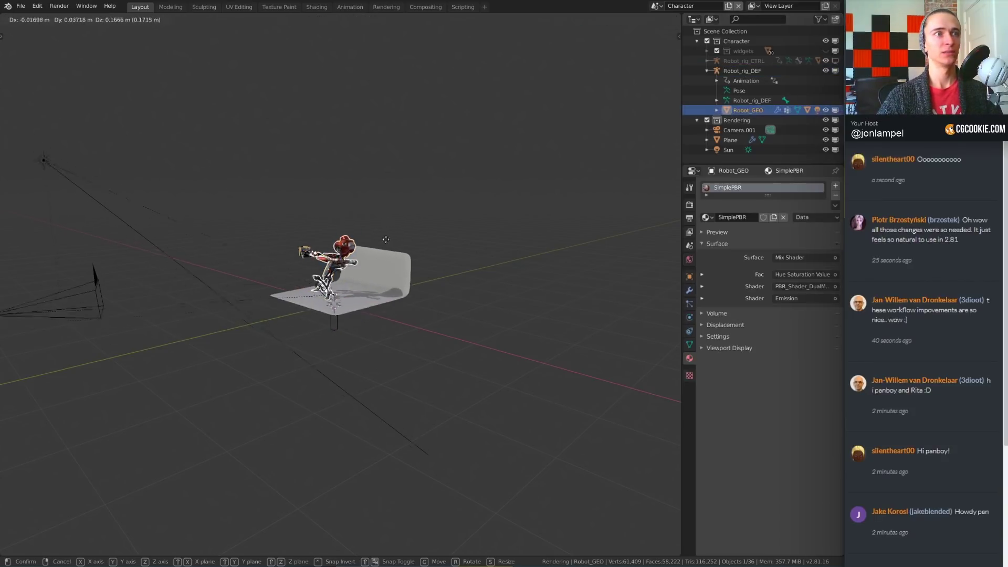
pyautogui.press('Escape')
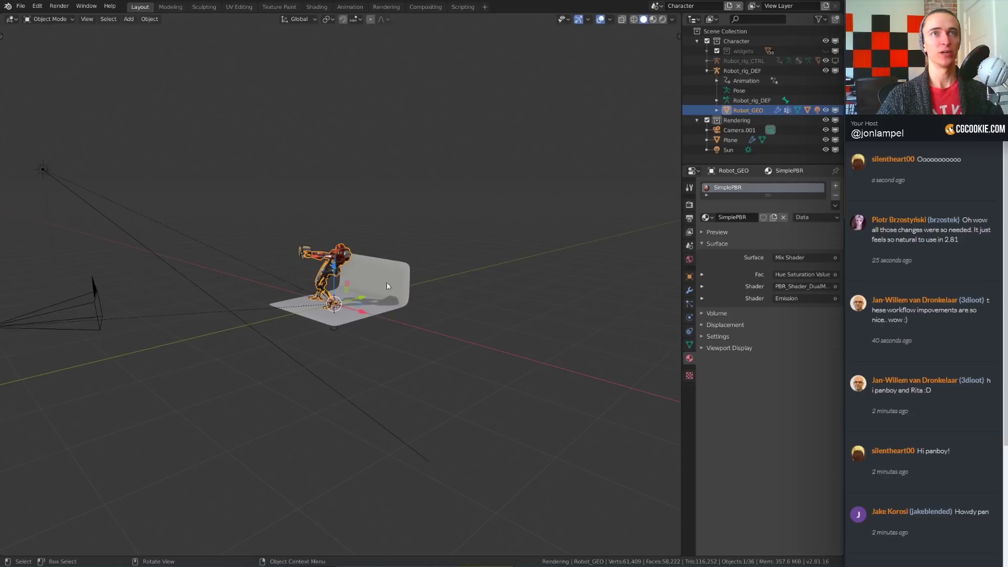
# - Test-move Robot_rig_CTRL and once more Robot_GEO to compare how the scene follows, cancelling each move
pyautogui.click(750, 63)
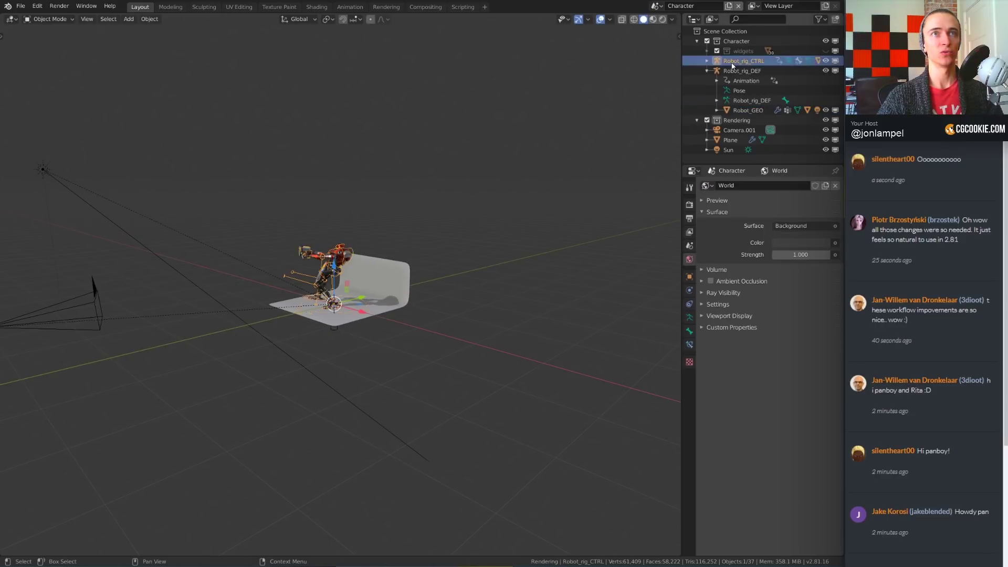
pyautogui.press('g')
pyautogui.press('Escape')
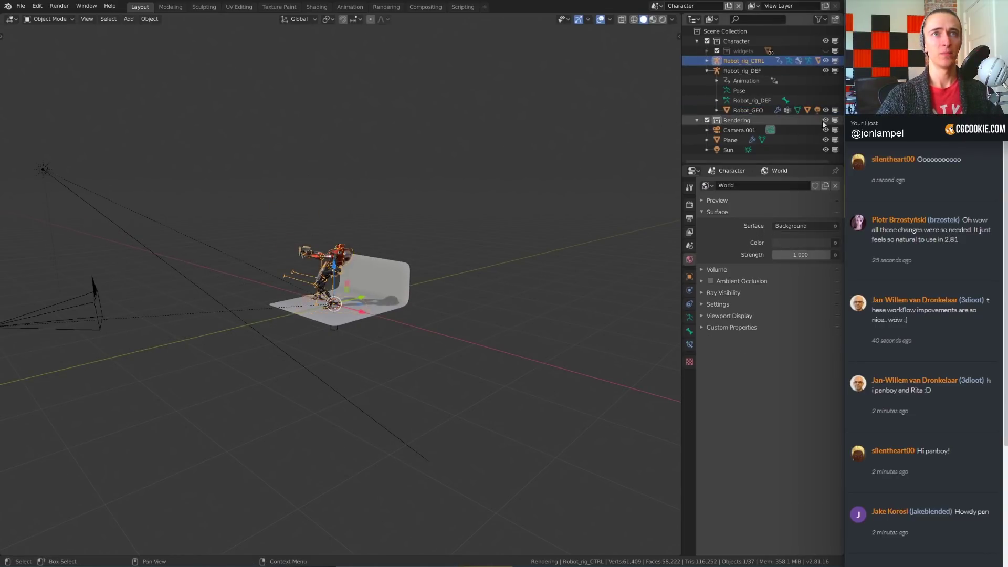
pyautogui.click(747, 110)
pyautogui.press('g')
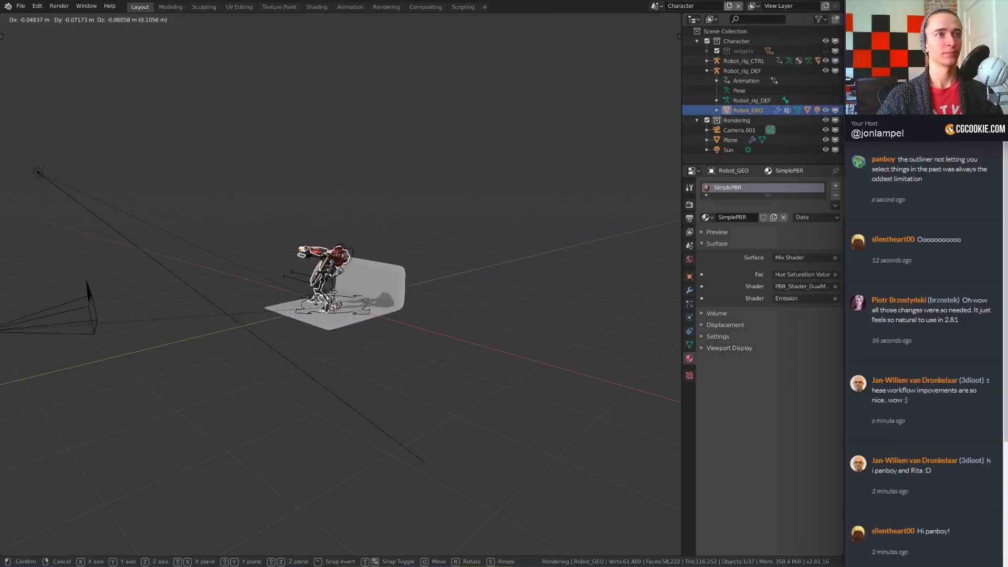
pyautogui.press('Escape')
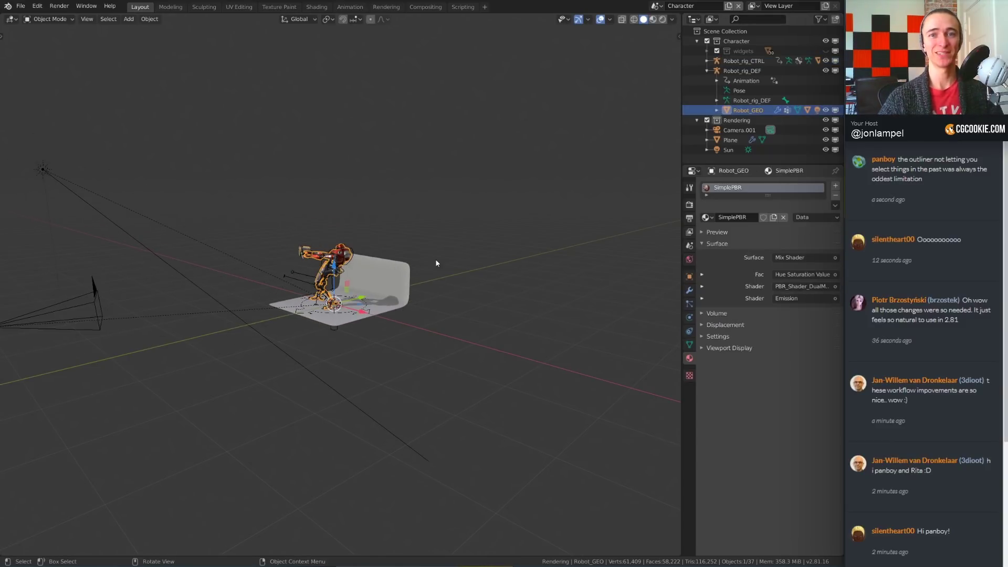
# - Select Camera.001 through Sun in the Outliner and clear their parent by dropping them onto the Rendering collection
pyautogui.click(731, 131)
pyautogui.keyDown('shift'); pyautogui.click(729, 151); pyautogui.keyUp('shift')
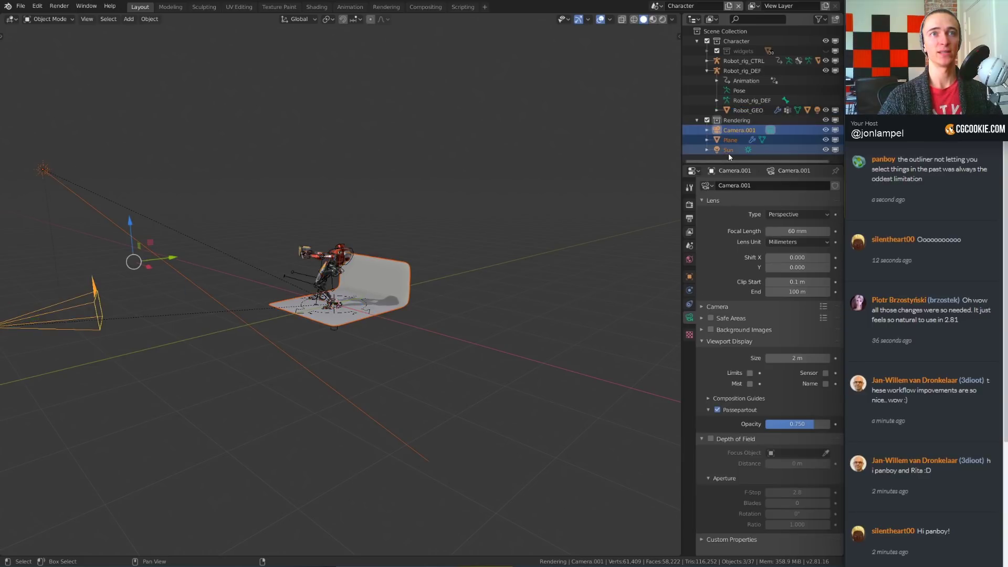
pyautogui.moveTo(736, 135); pyautogui.dragTo(739, 123)
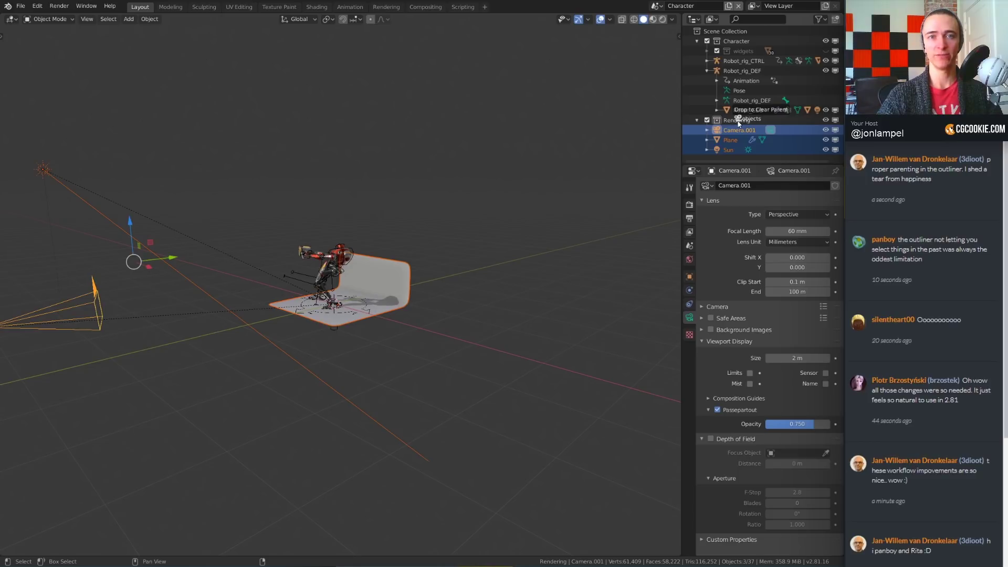
pyautogui.moveTo(739, 124); pyautogui.dragTo(738, 125)
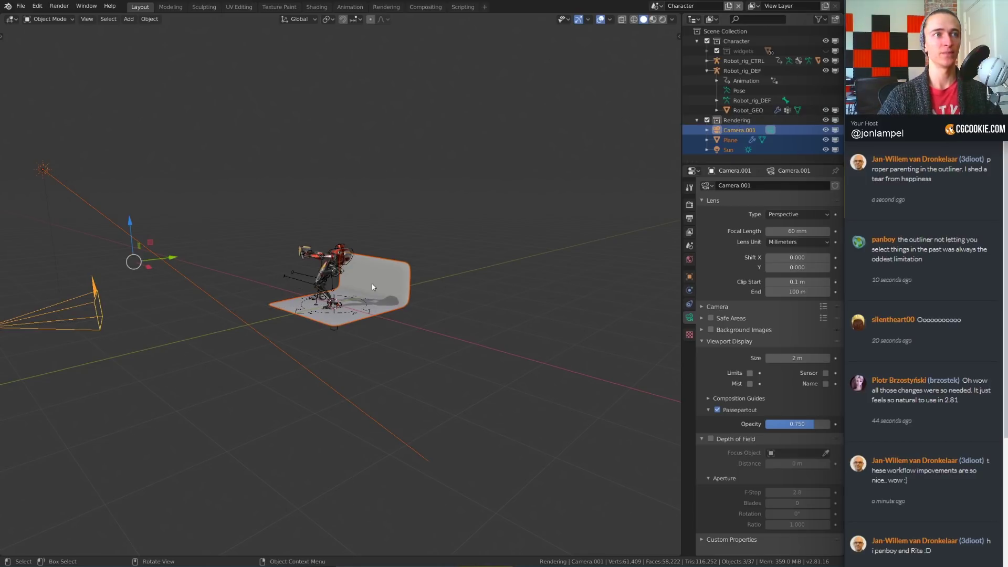
# - Select the curved backdrop plane in the viewport and rename it Ground
pyautogui.click(399, 297)
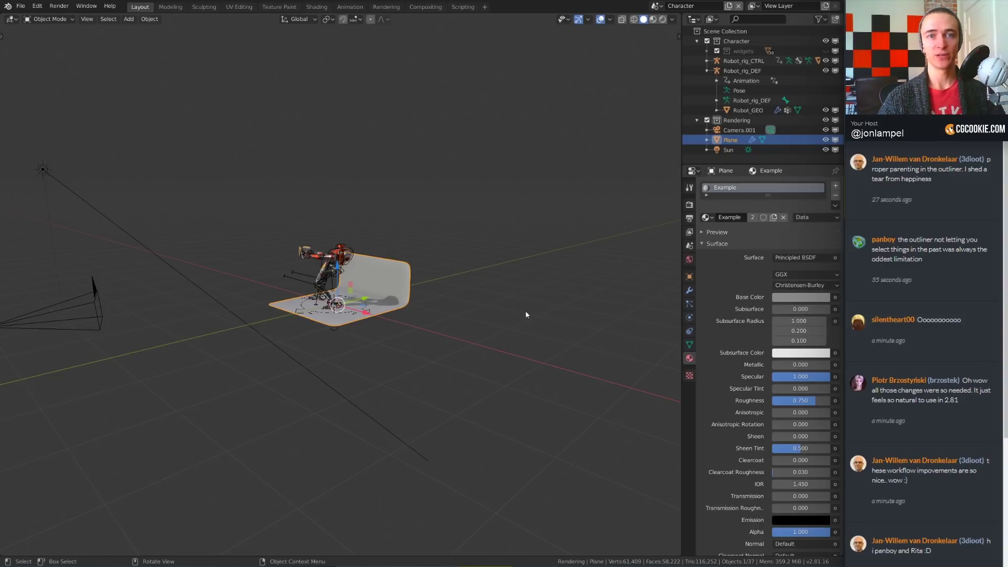
pyautogui.scroll(3, 512, 298)
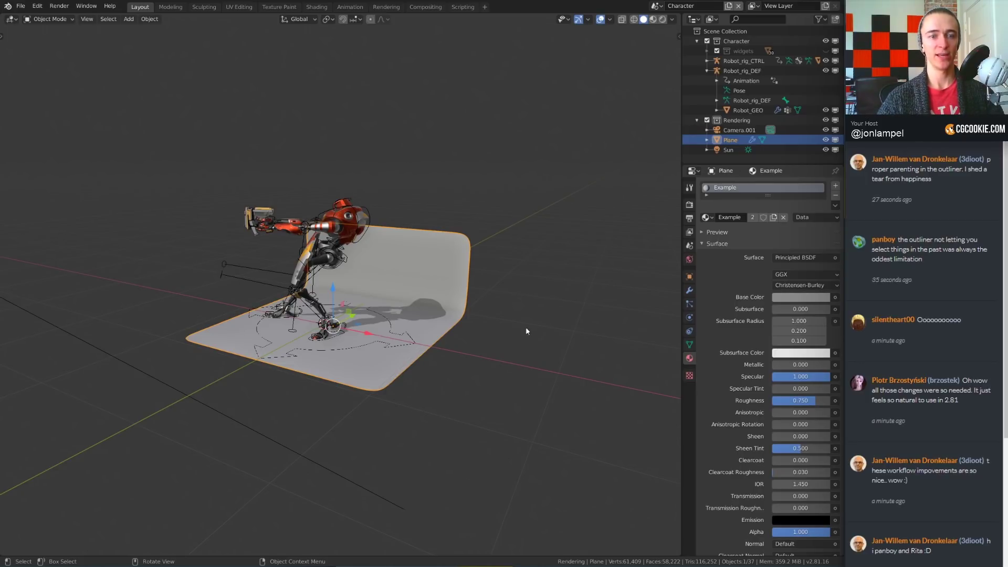
pyautogui.moveTo(546, 339); pyautogui.dragTo(473, 263, button='middle')
pyautogui.scroll(3, 472, 262)
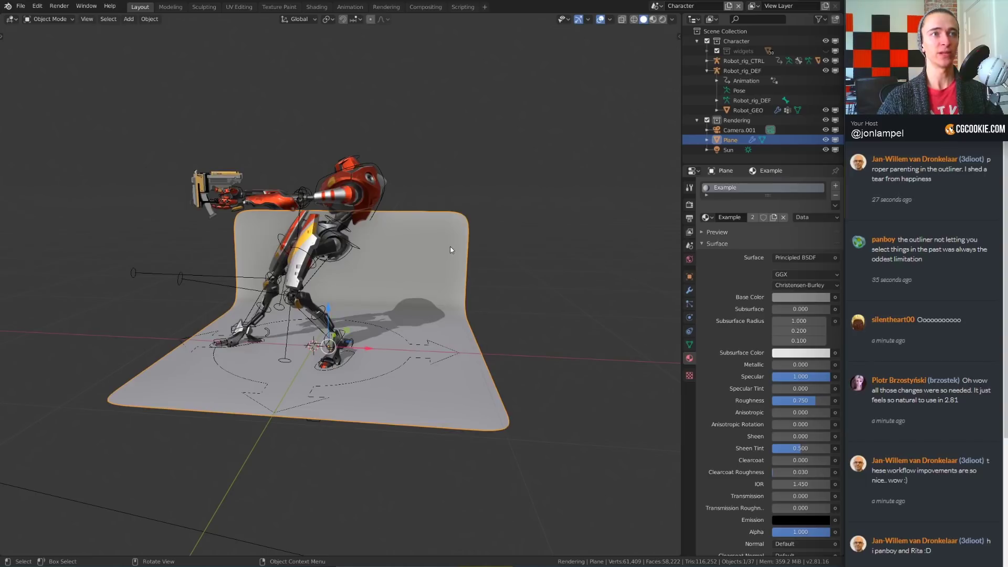
pyautogui.moveTo(602, 256); pyautogui.dragTo(564, 261, button='middle')
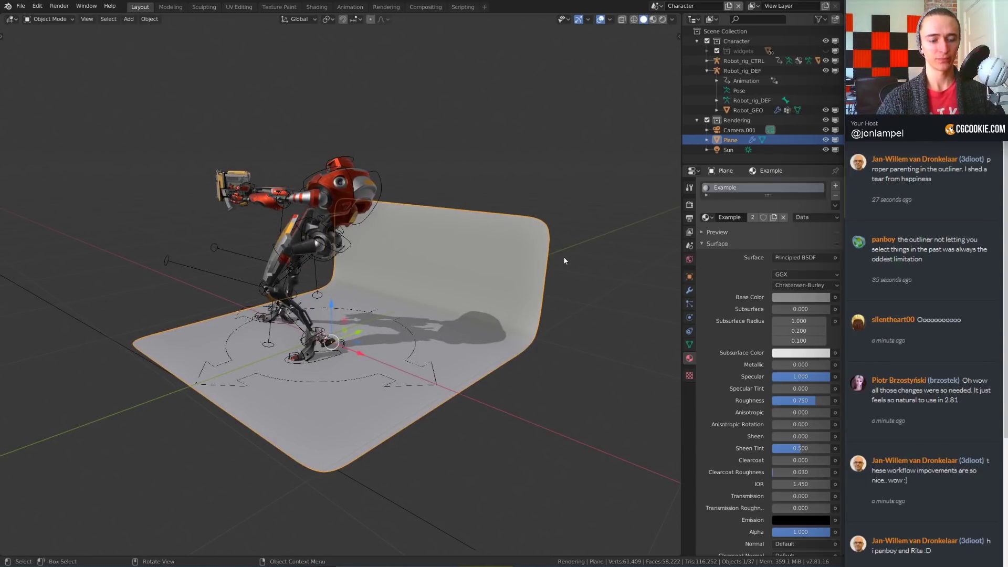
pyautogui.press('F2')
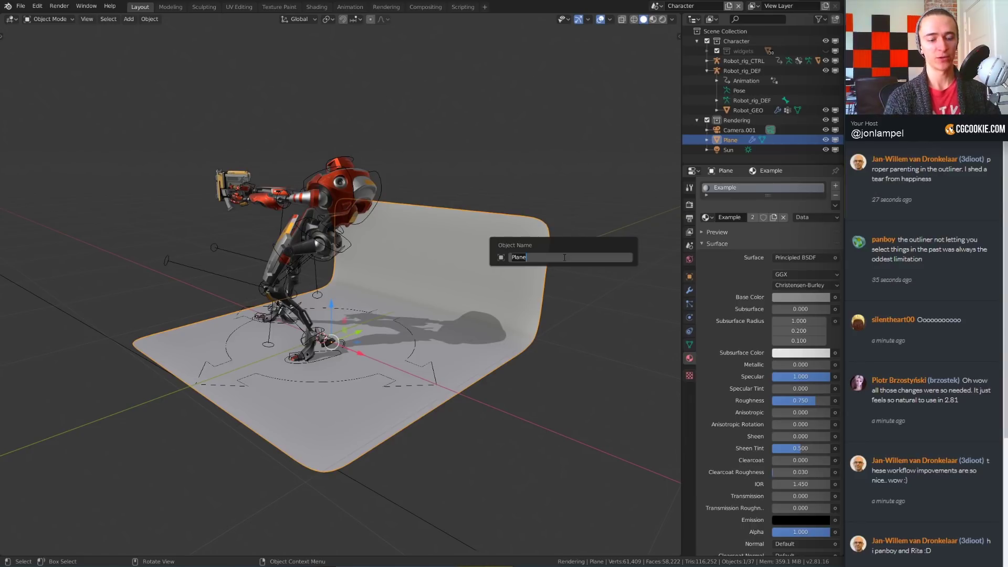
pyautogui.write('Ground')
pyautogui.press('Return')
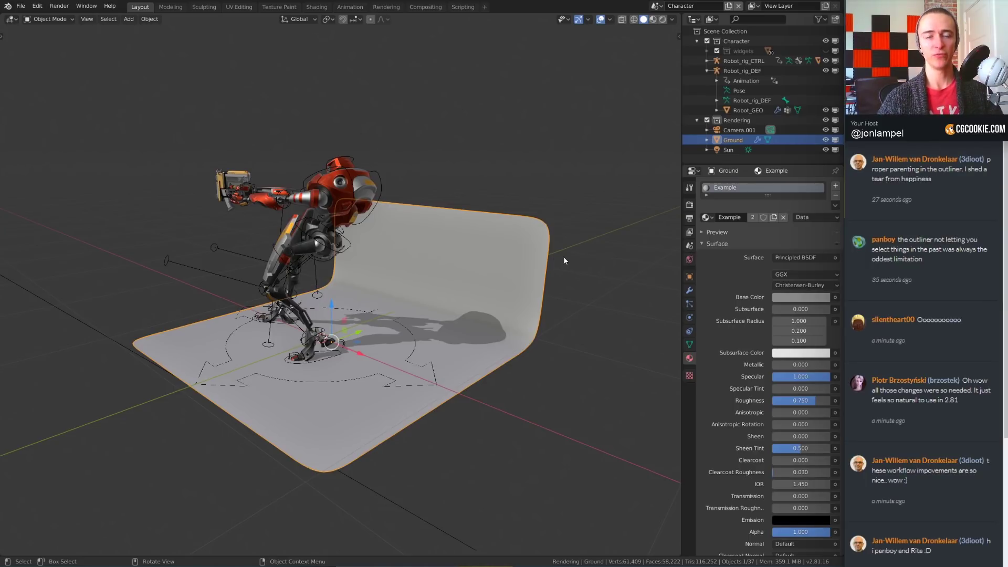
# - Select Ground and Robot_GEO together, try the single-object rename, and examine the Batch Rename dialog for both objects
pyautogui.keyDown('shift'); pyautogui.click(363, 382); pyautogui.keyUp('shift')
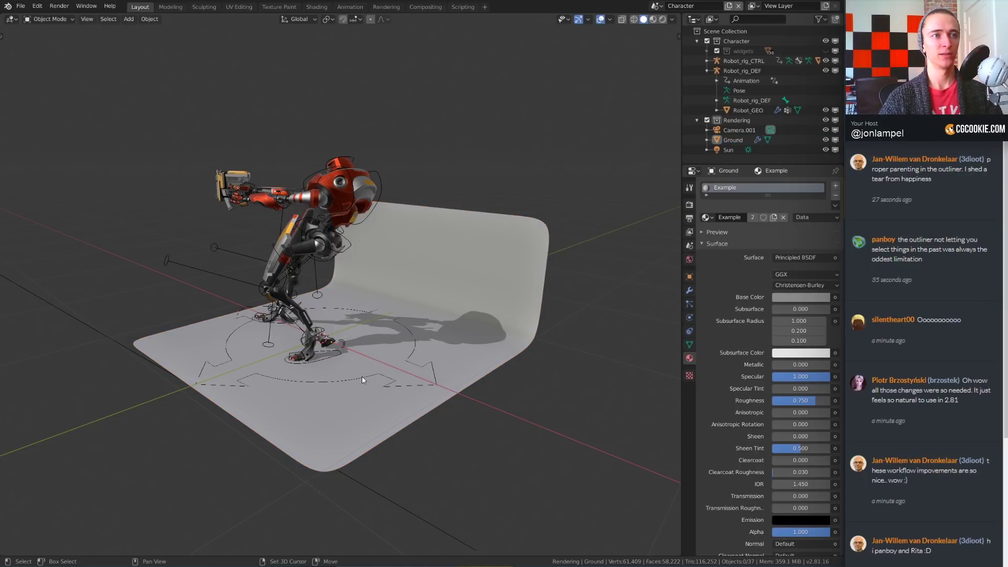
pyautogui.keyDown('shift'); pyautogui.click(363, 381); pyautogui.keyUp('shift')
pyautogui.keyDown('shift'); pyautogui.click(343, 188); pyautogui.keyUp('shift')
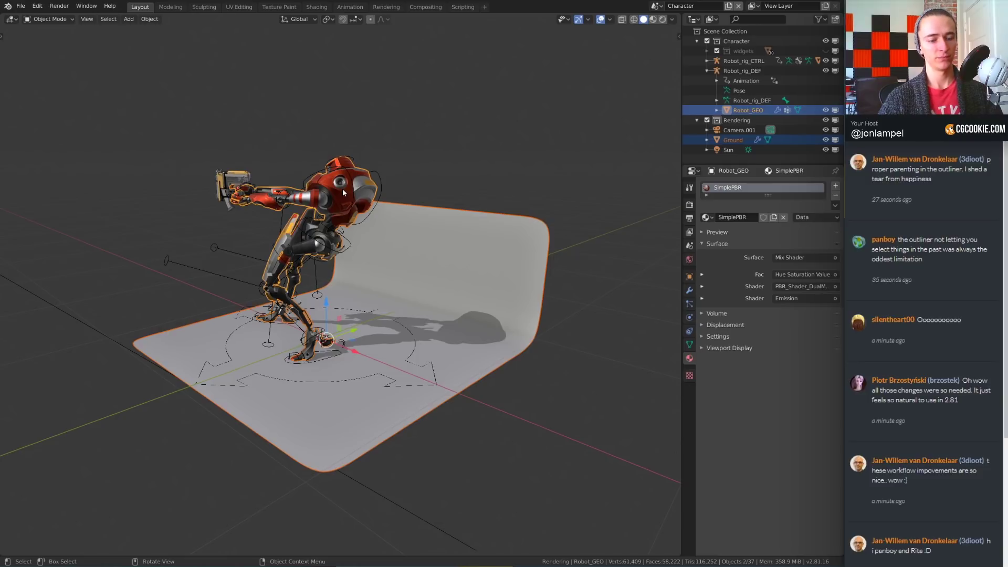
pyautogui.press('F2')
pyautogui.press('Escape')
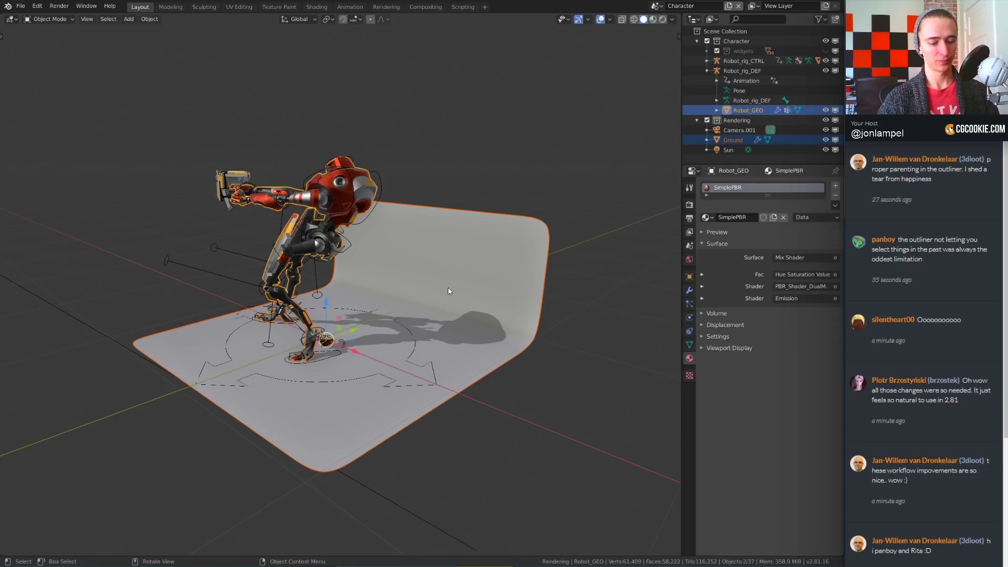
pyautogui.press('alt')
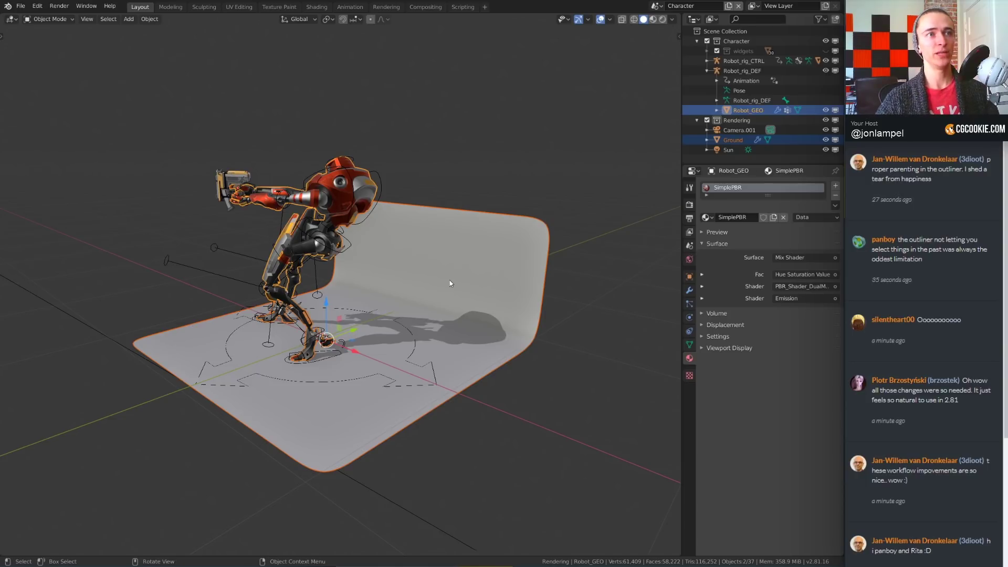
pyautogui.scroll(-3, 450, 286)
pyautogui.hotkey('ctrl', 'F2')
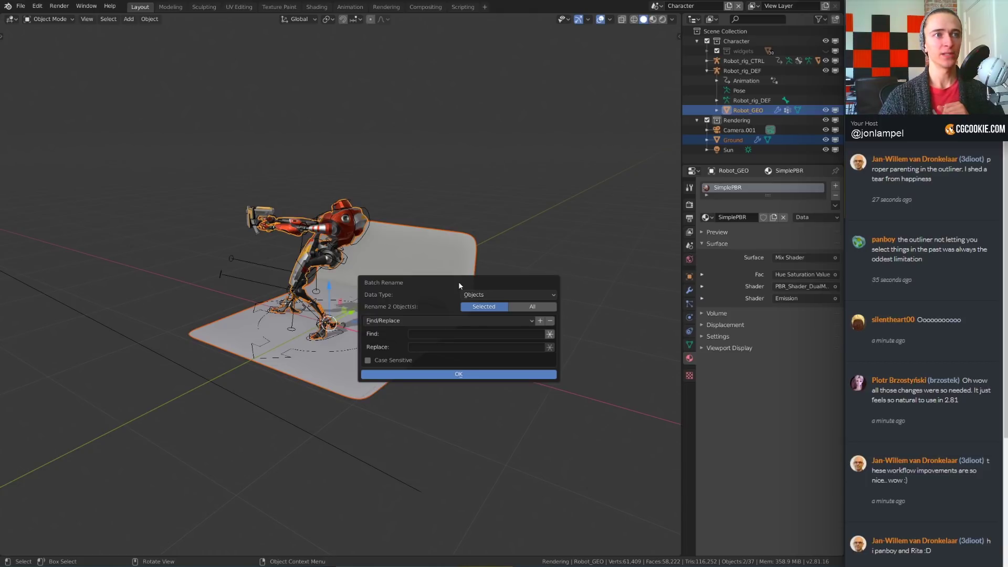
pyautogui.moveTo(458, 282); pyautogui.dragTo(444, 202)
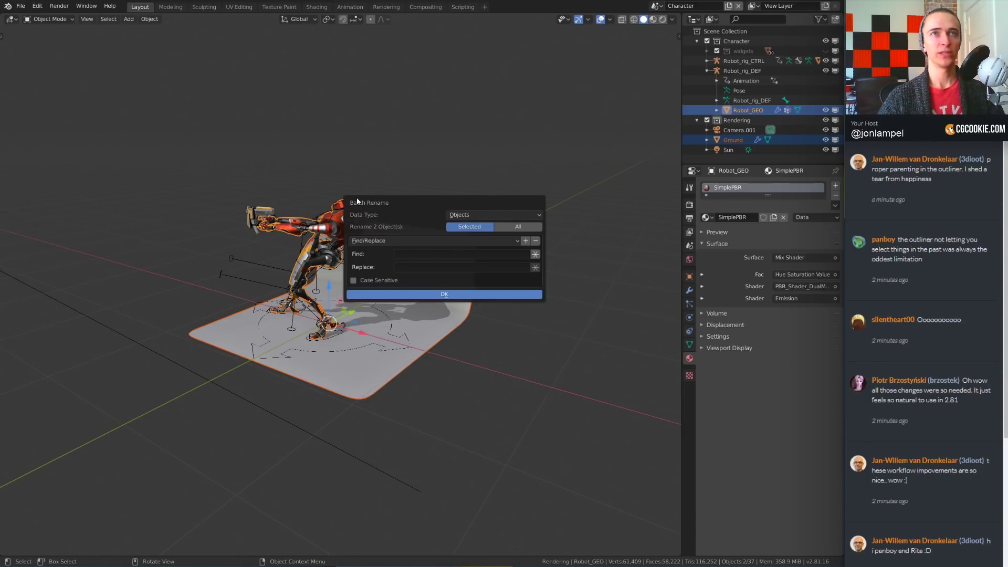
# - Collapse Robot_rig_DEF in the Outliner, then unhide and expand the widgets collection
pyautogui.click(708, 70)
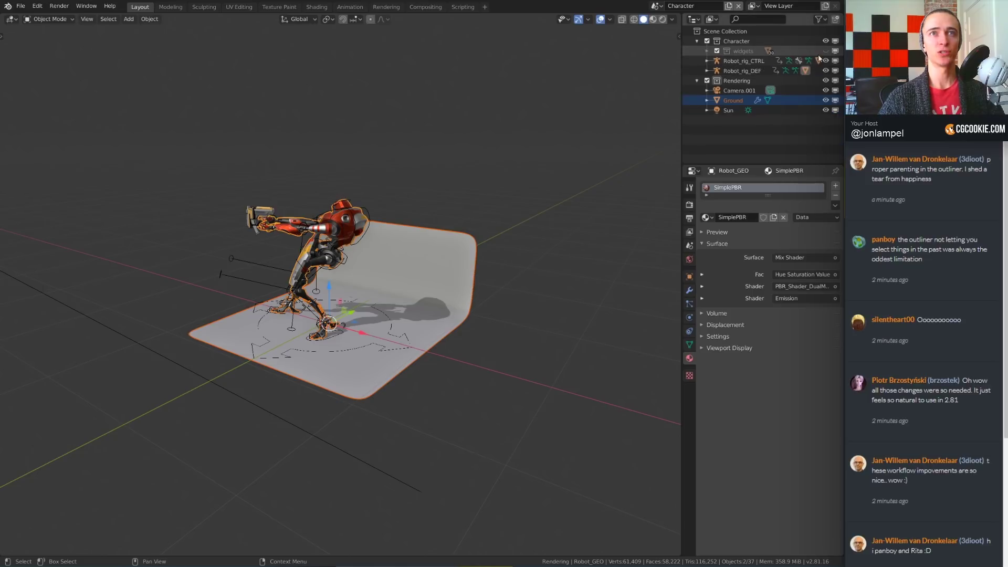
pyautogui.click(826, 51)
pyautogui.click(708, 50)
# - Select all widget objects in the Outliner from WDGT-Foot_IK.L through WDGT_Torso
pyautogui.click(758, 61)
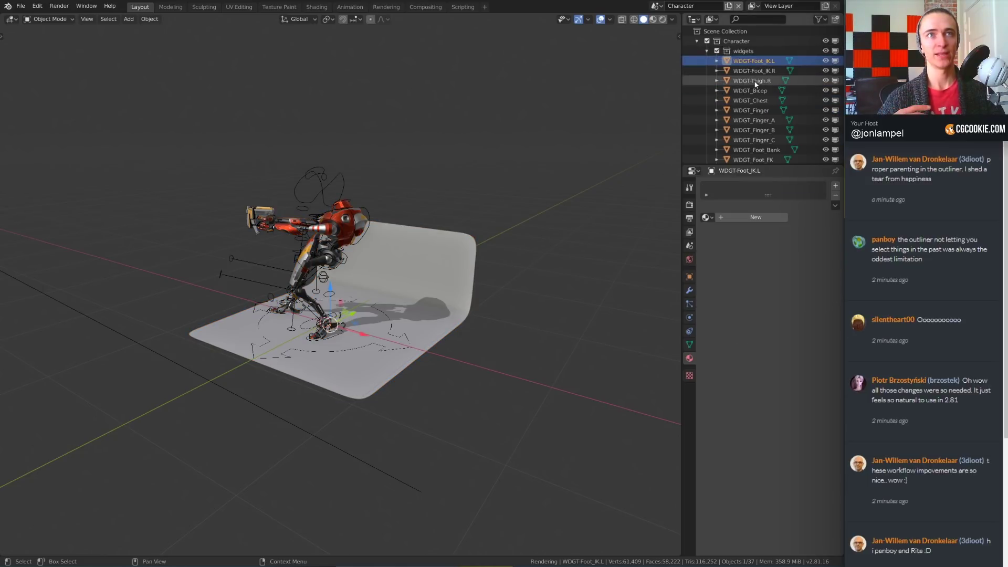
pyautogui.scroll(-10, 755, 83)
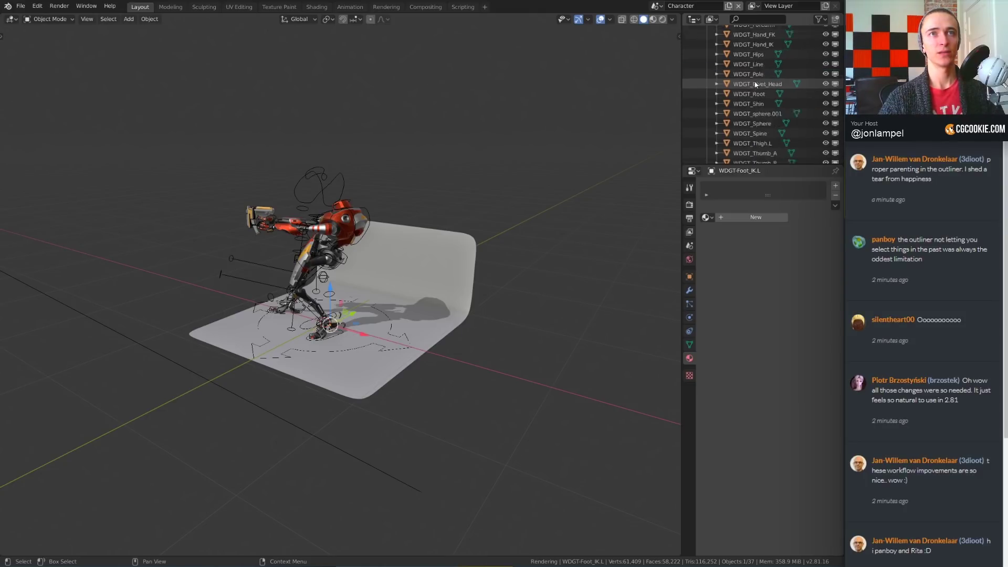
pyautogui.keyDown('shift'); pyautogui.click(755, 85); pyautogui.keyUp('shift')
pyautogui.keyDown('ctrl'); pyautogui.click(755, 94); pyautogui.keyUp('ctrl')
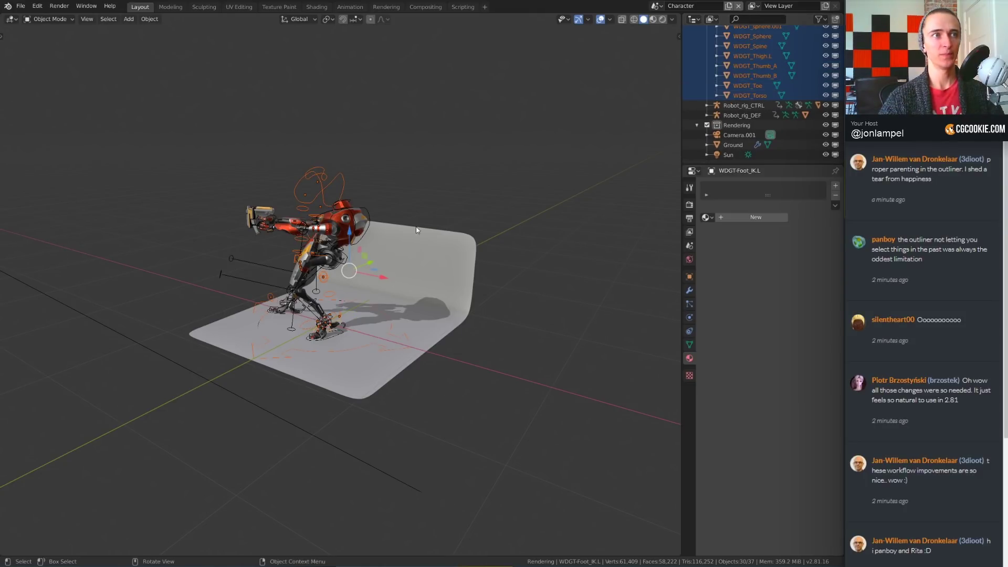
# - Open Batch Rename for the selected widget objects and set a Find/Replace operation to search for WDGT
pyautogui.moveTo(405, 226); pyautogui.dragTo(421, 230, button='middle')
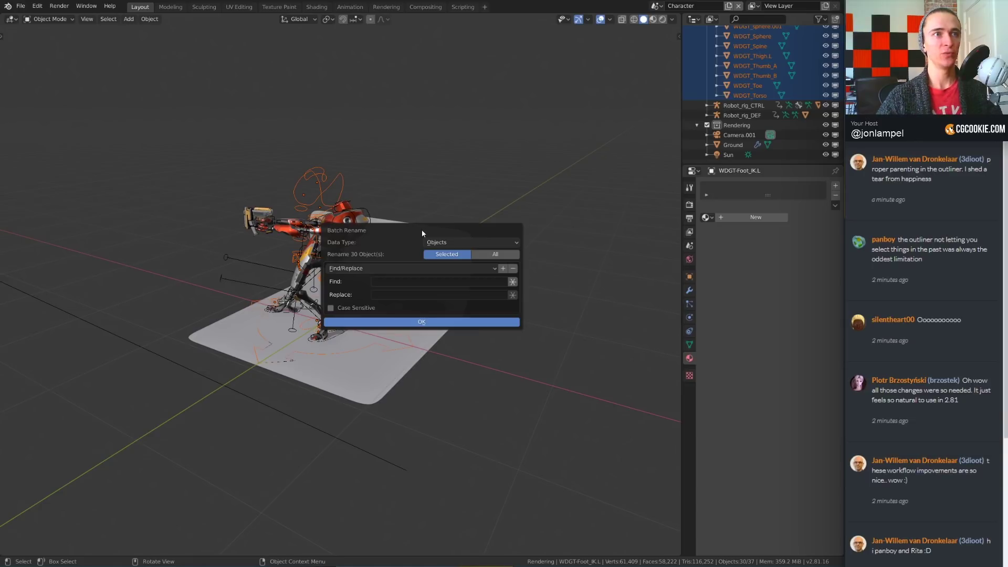
pyautogui.moveTo(421, 229); pyautogui.dragTo(509, 185)
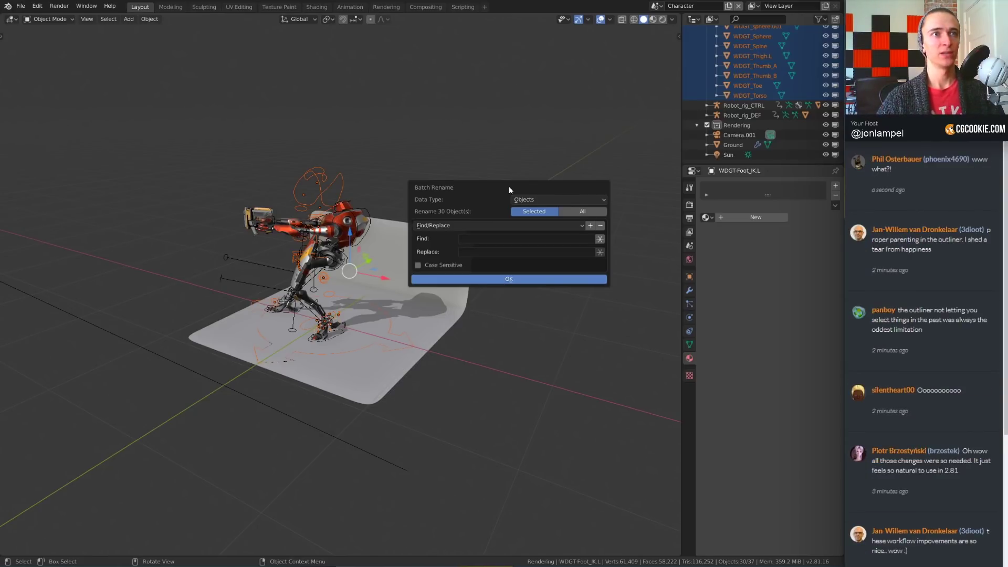
pyautogui.click(498, 226)
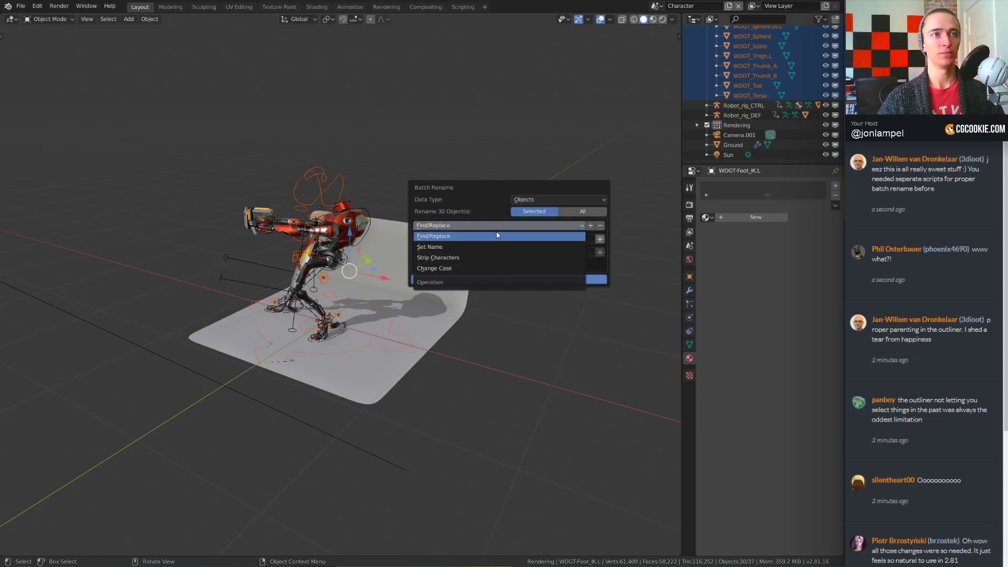
pyautogui.click(498, 237)
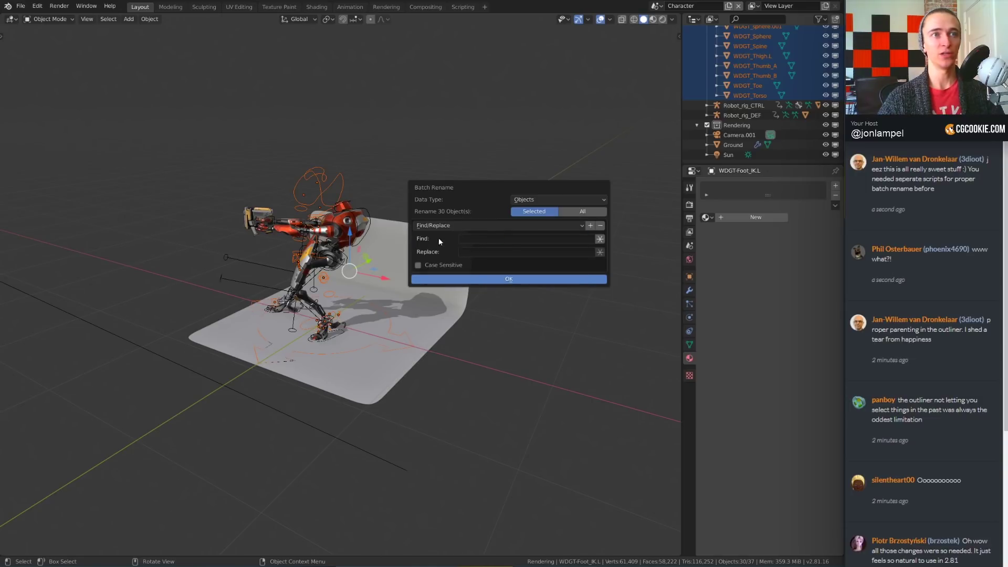
pyautogui.click(509, 239)
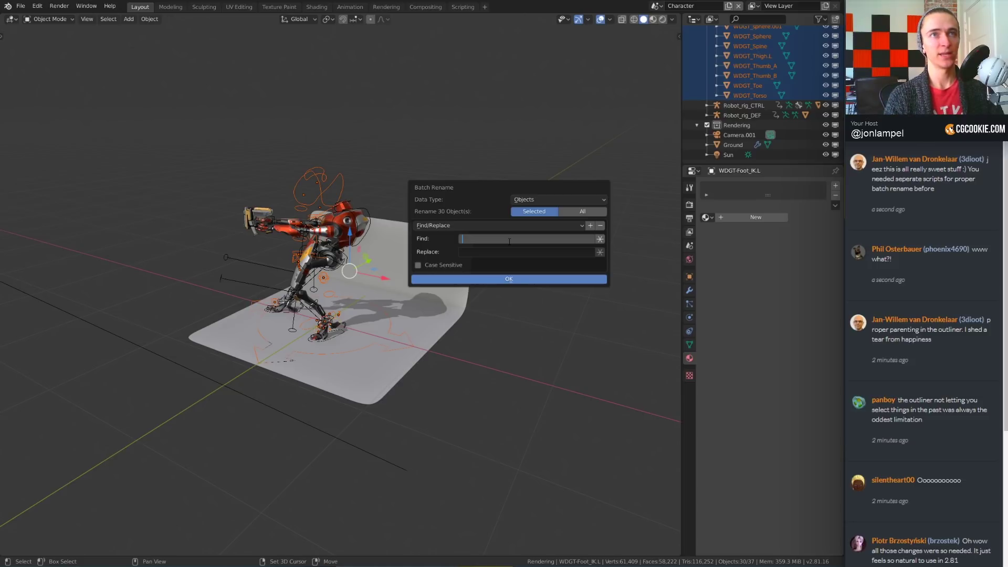
pyautogui.write('WD')
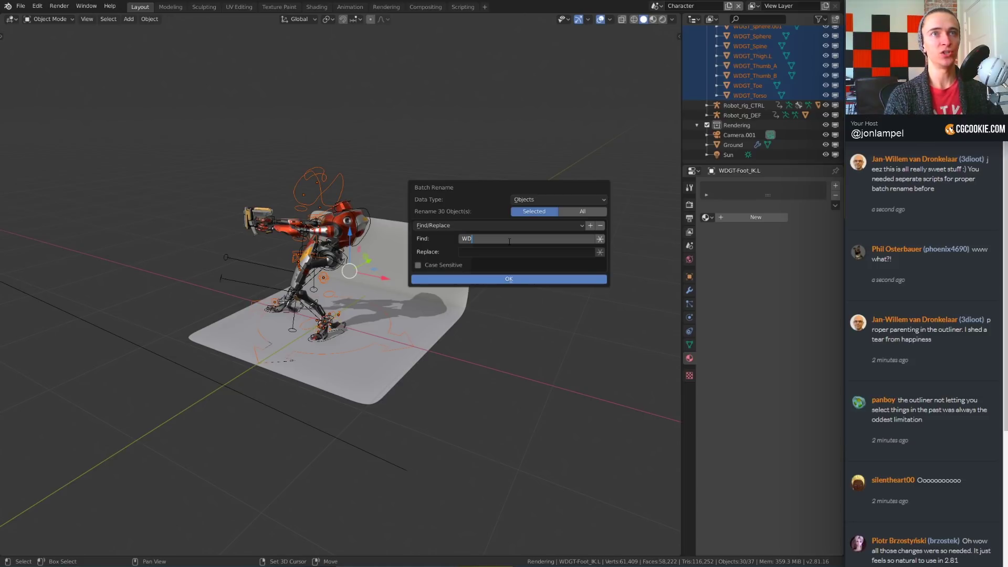
pyautogui.write('GT')
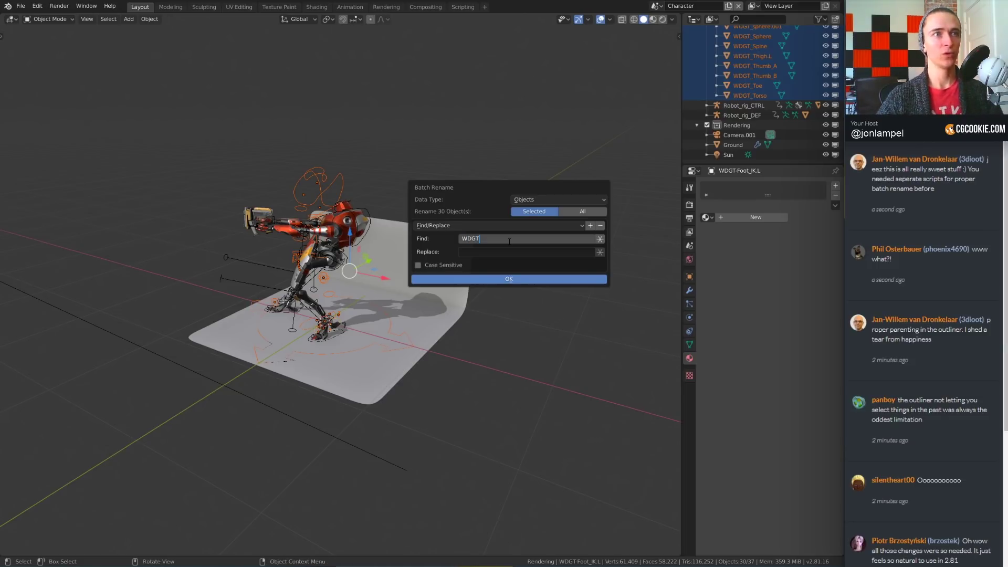
# - Set the replacement text to widget, enable Case Sensitive, and apply the batch rename to the selected widget objects
pyautogui.click(498, 251)
pyautogui.write('wi')
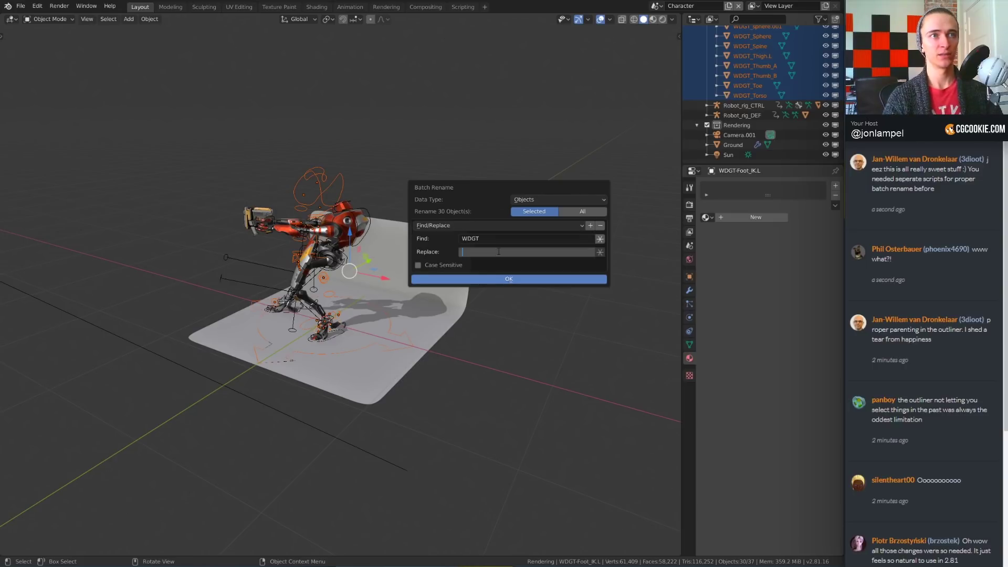
pyautogui.write('dget')
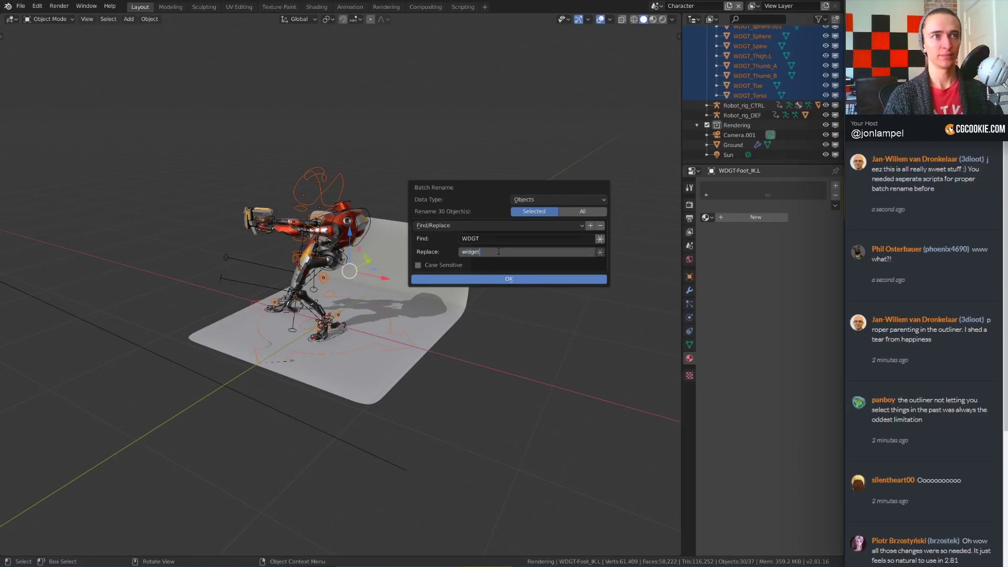
pyautogui.press('Return')
pyautogui.click(425, 266)
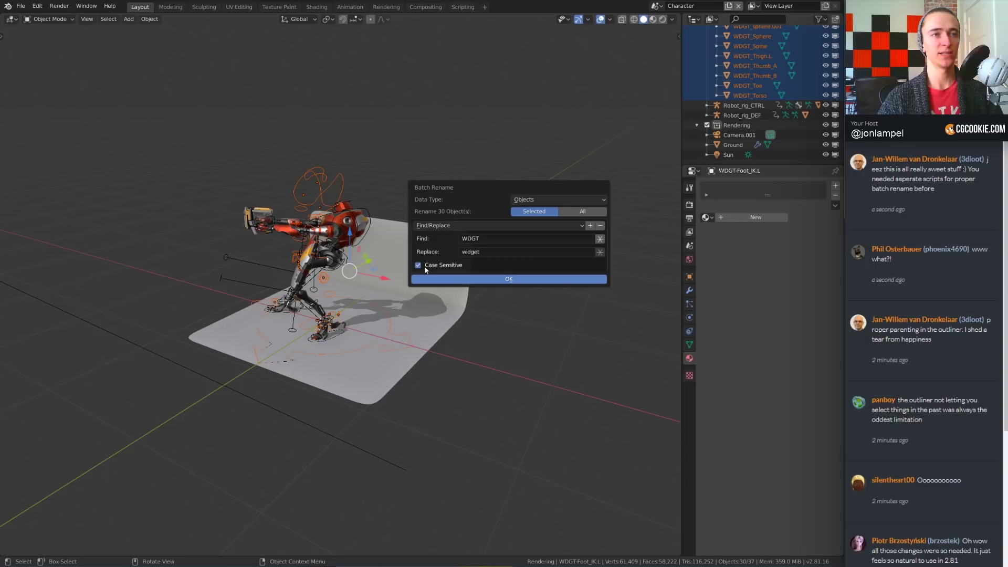
pyautogui.click(521, 281)
pyautogui.scroll(8, 799, 121)
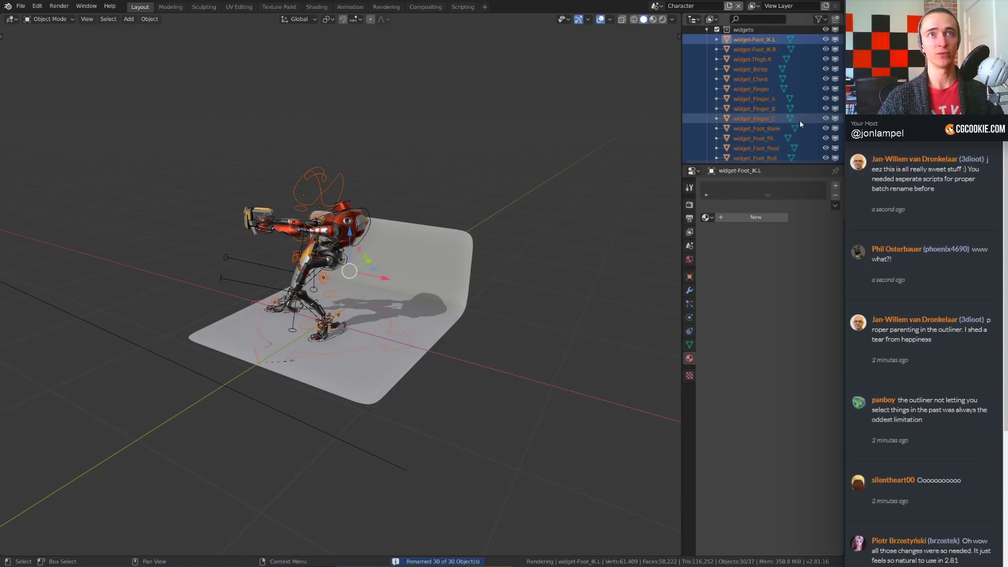
pyautogui.scroll(-5, 799, 121)
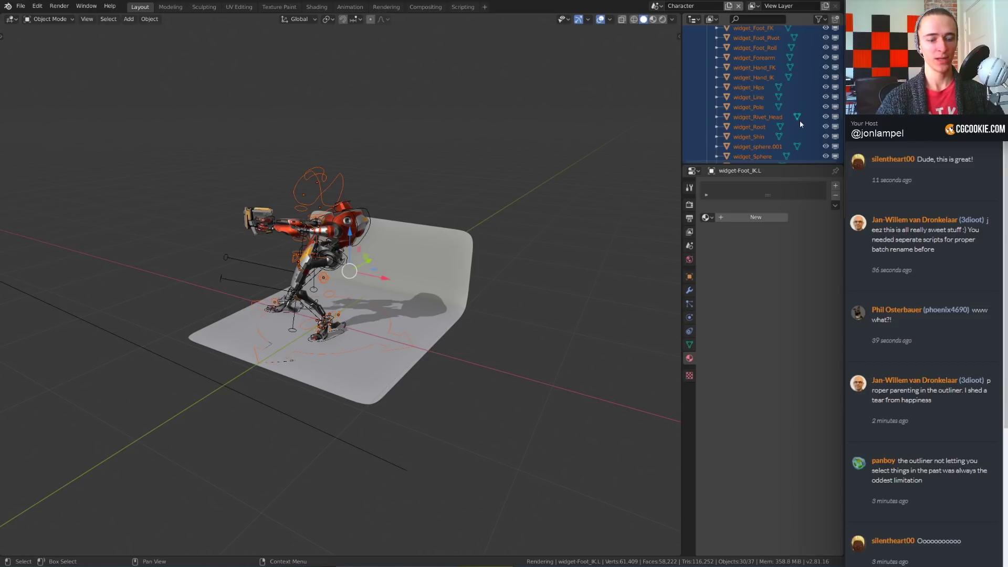
# - Reopen the Batch Rename dialog for the selected widget objects to review its settings, and close it
pyautogui.hotkey('ctrl', 'F2')
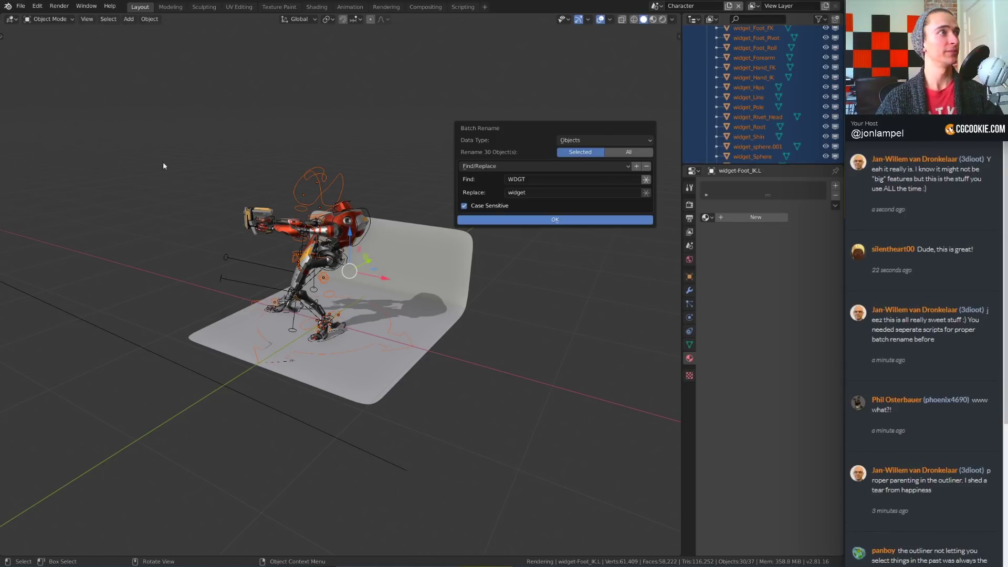
pyautogui.press('Return')
pyautogui.scroll(2, 279, 234)
pyautogui.moveTo(285, 243); pyautogui.dragTo(339, 245, button='middle')
pyautogui.scroll(3, 313, 244)
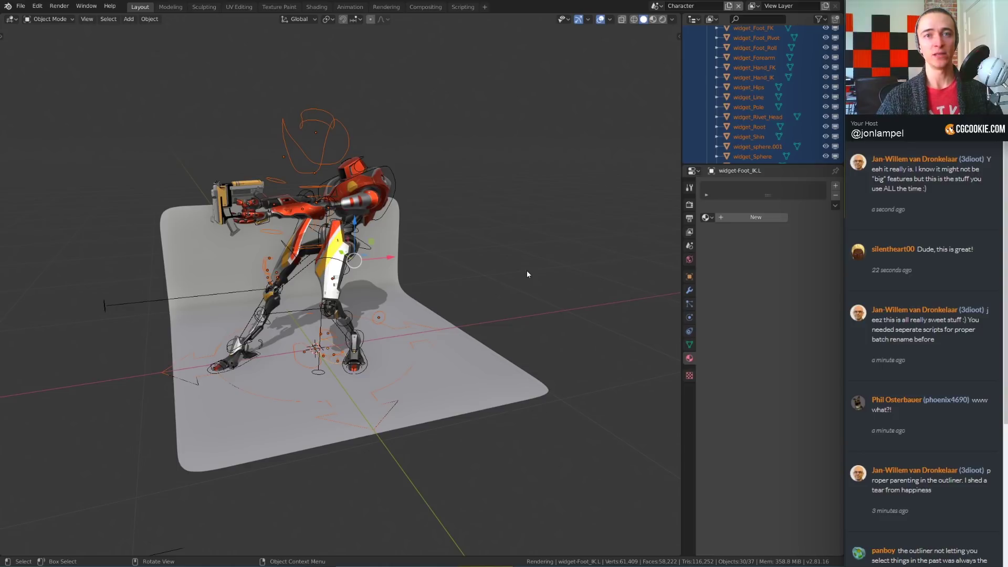
# - Collapse the widgets collection in the Outliner and hide it in the viewport
pyautogui.scroll(5, 761, 71)
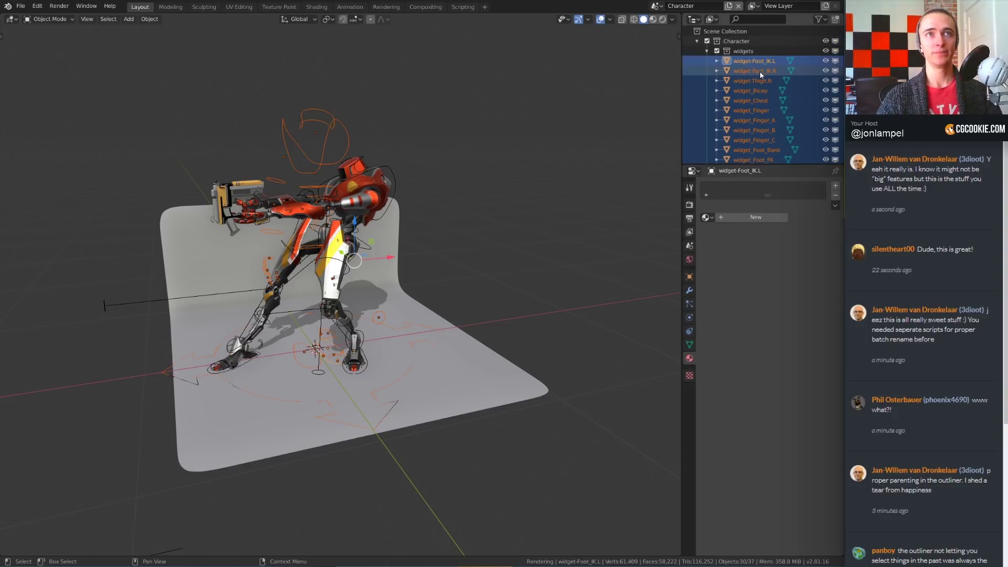
pyautogui.click(707, 51)
pyautogui.click(826, 50)
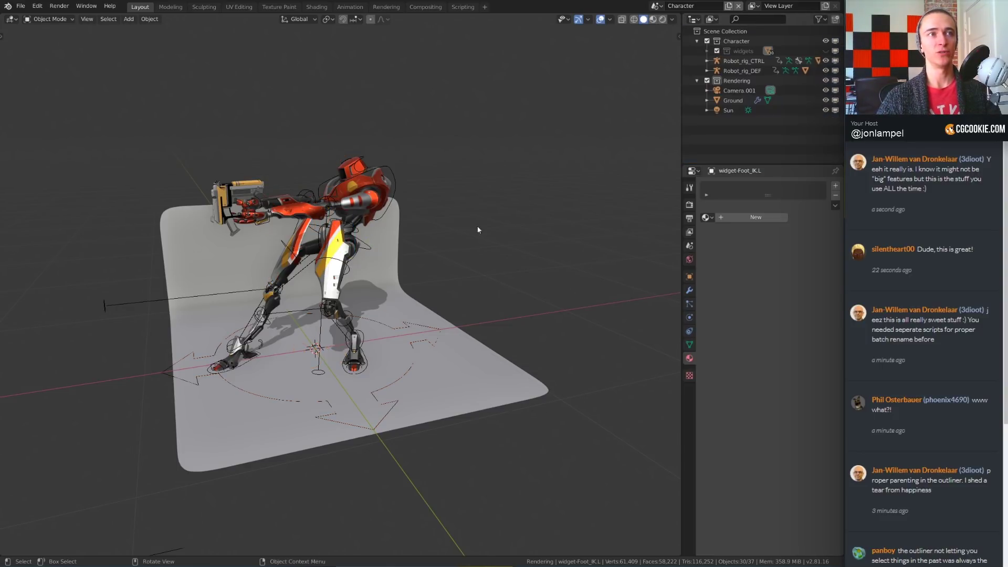
# - Select the Ground backdrop and expand the Viewport Display settings in its object properties
pyautogui.moveTo(478, 227); pyautogui.dragTo(577, 210, button='middle')
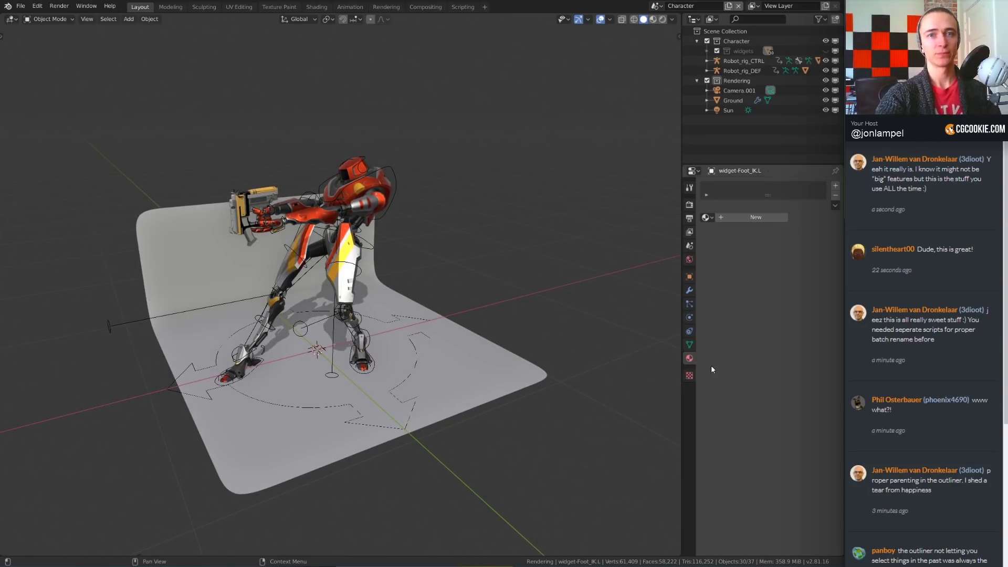
pyautogui.moveTo(588, 263)
pyautogui.mouseDown(button='middle')
pyautogui.moveTo(559, 271)
pyautogui.moveTo(621, 261)
pyautogui.moveTo(626, 250)
pyautogui.moveTo(595, 261)
pyautogui.mouseUp(button='middle')
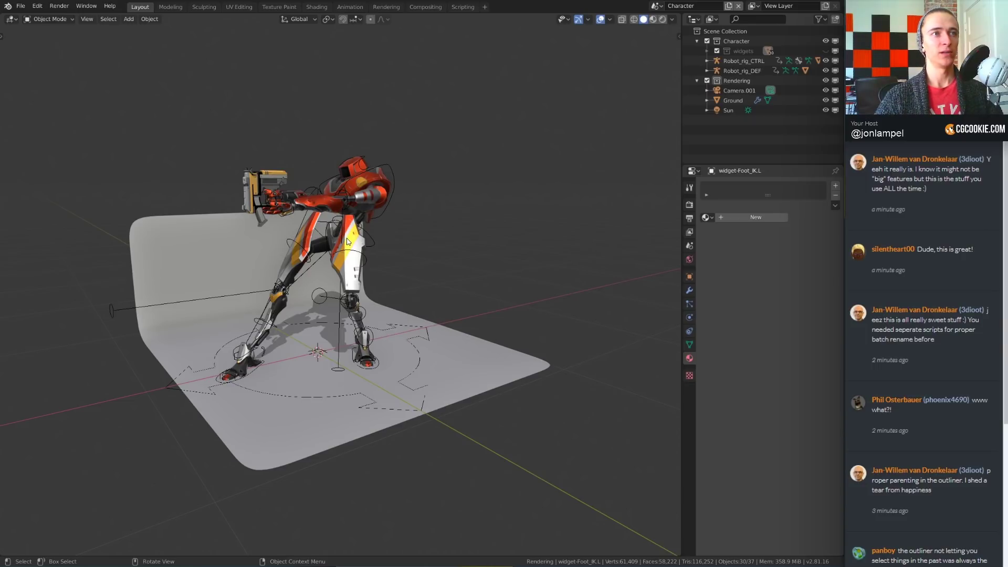
pyautogui.click(138, 256)
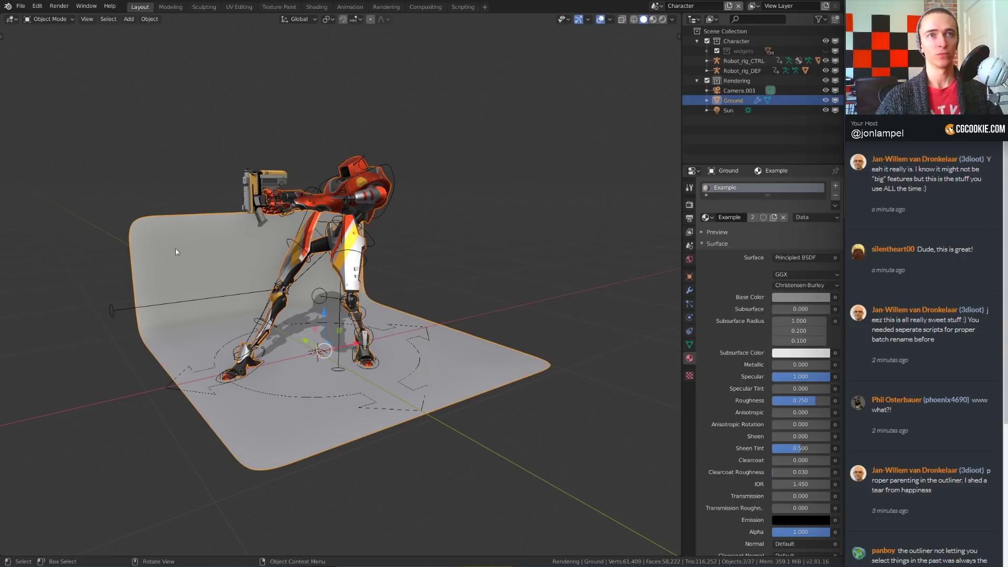
pyautogui.click(689, 277)
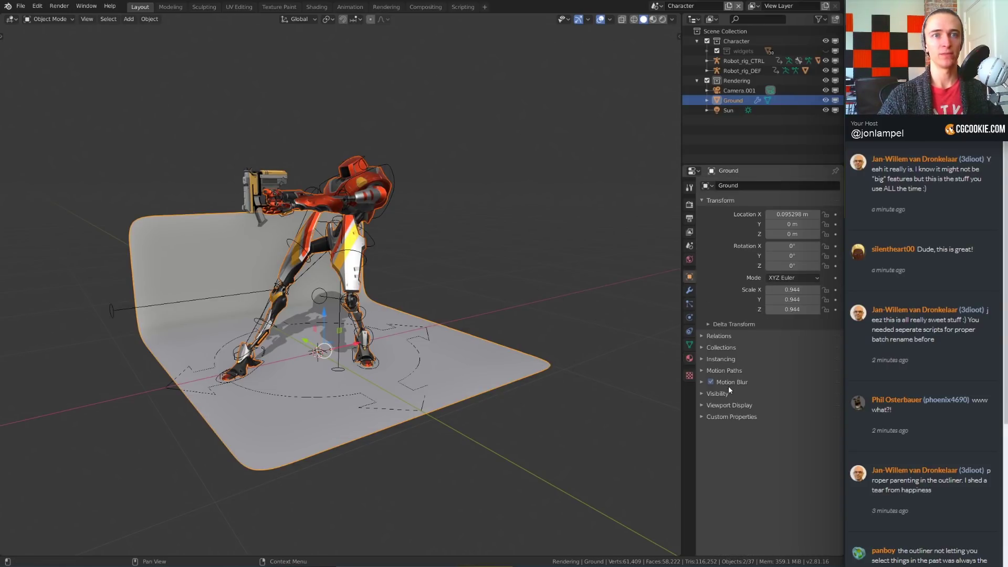
pyautogui.click(737, 406)
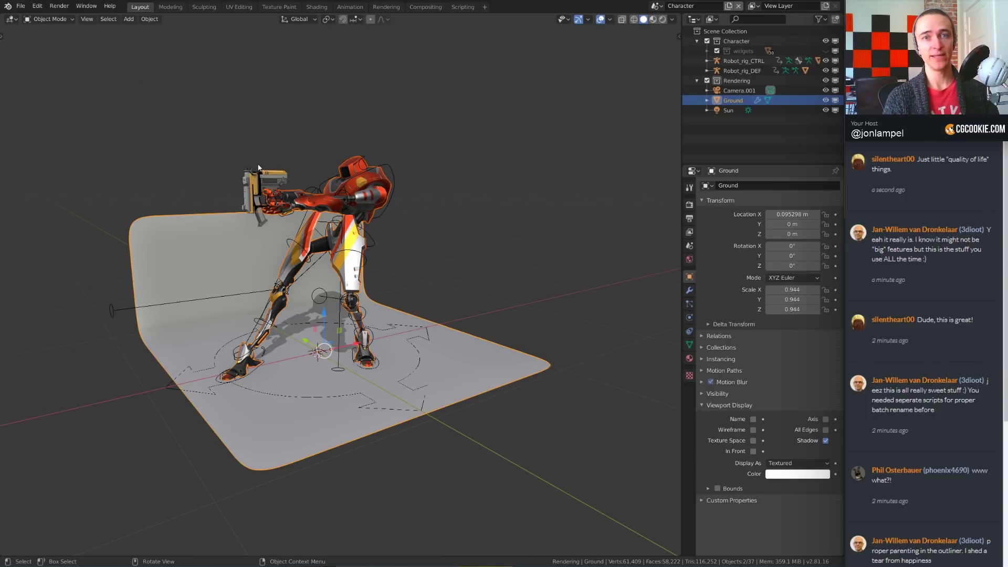
# - Exclude the widgets collection from the view layer and deselect all objects
pyautogui.moveTo(261, 148); pyautogui.dragTo(493, 237, button='middle')
pyautogui.press('KP_7')
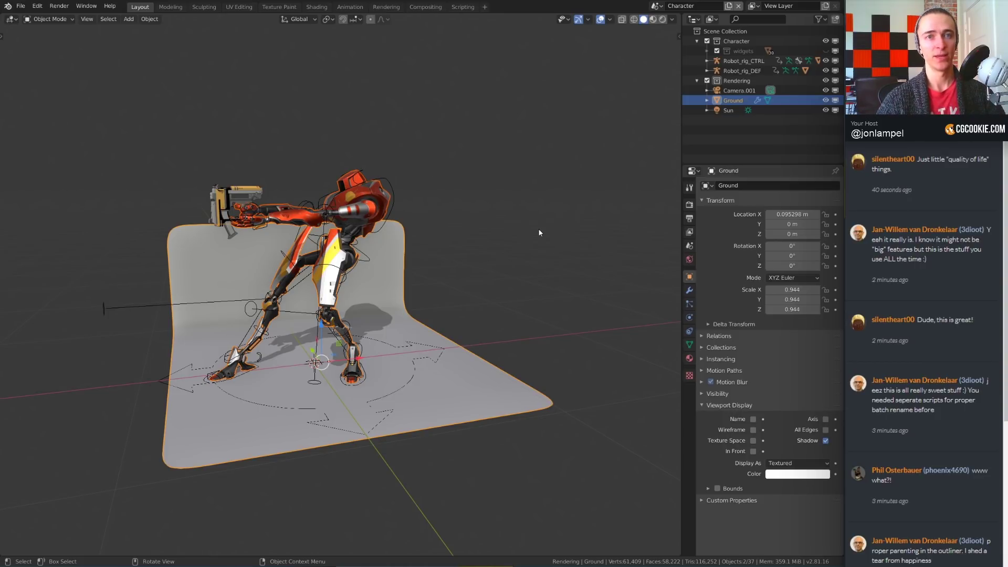
pyautogui.moveTo(539, 233)
pyautogui.mouseDown(button='middle')
pyautogui.moveTo(560, 232)
pyautogui.moveTo(550, 227)
pyautogui.mouseUp(button='middle')
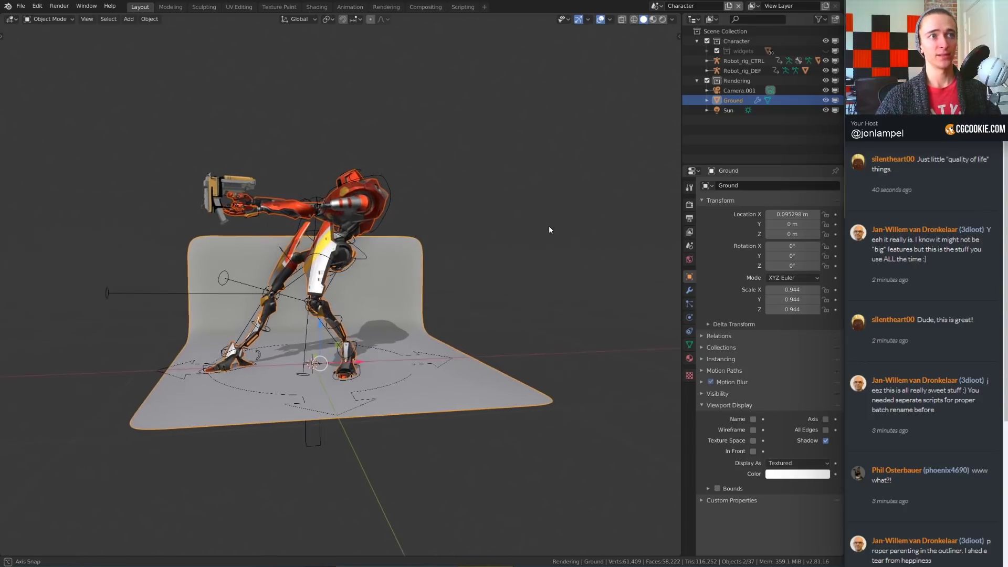
pyautogui.click(716, 51)
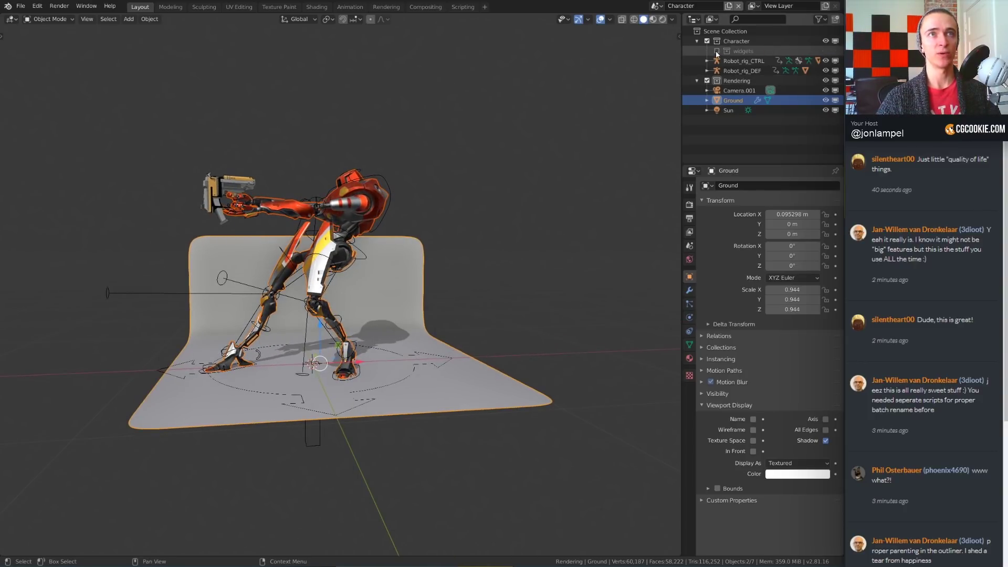
pyautogui.click(722, 124)
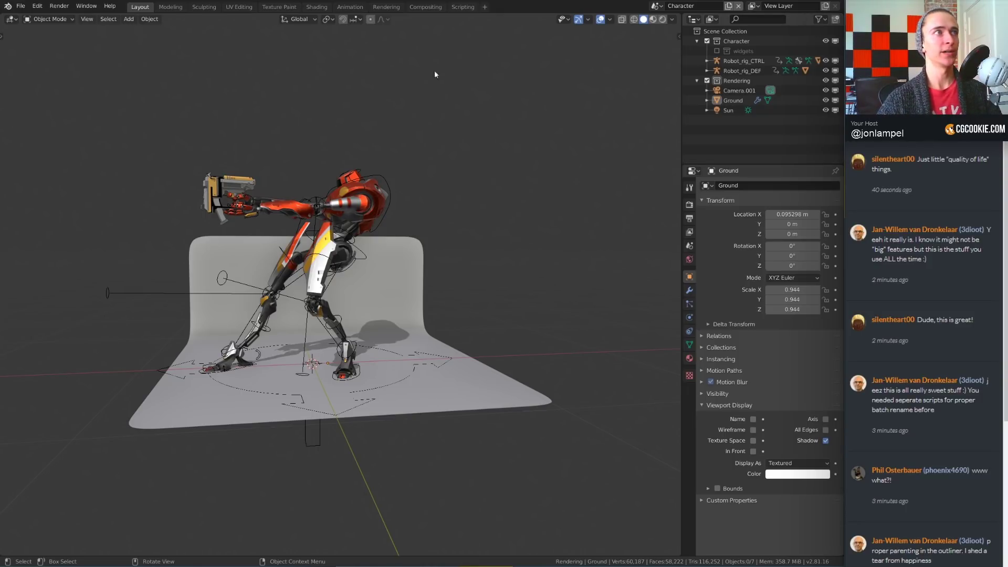
# - Open the FBX import file browser in its separate window, examine its layout and import options, and close it without importing
pyautogui.click(20, 6)
pyautogui.moveTo(70, 141)
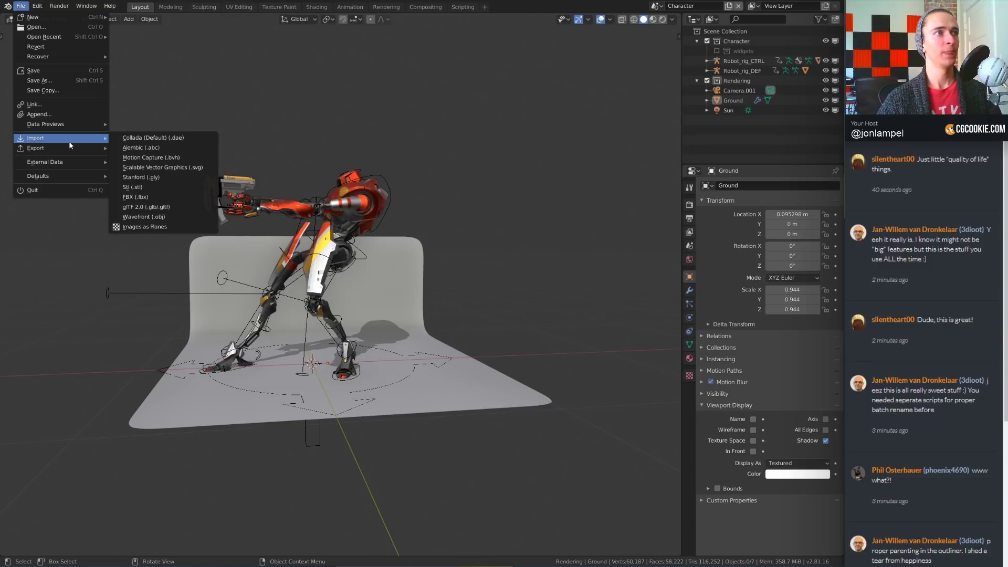
pyautogui.click(171, 202)
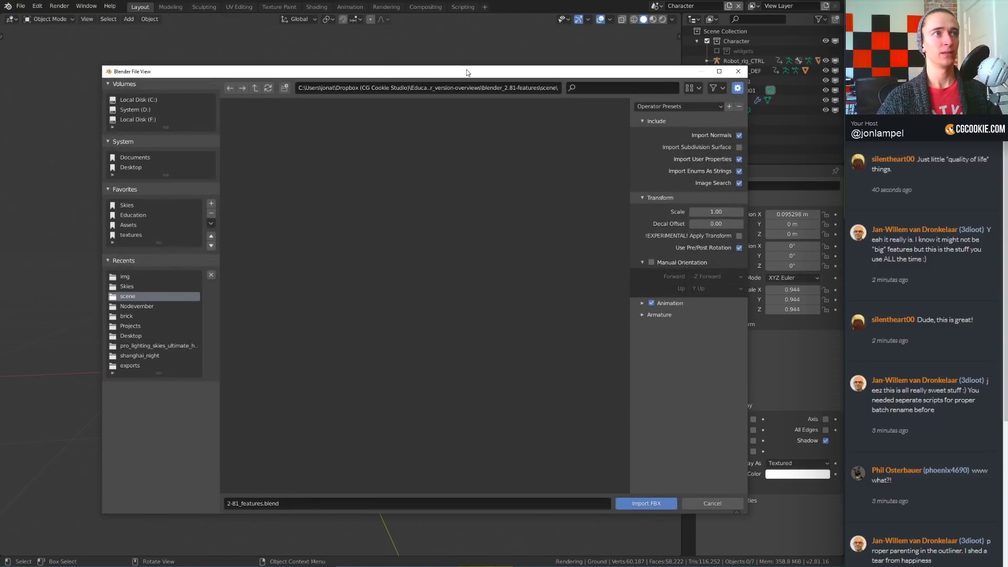
pyautogui.moveTo(467, 72); pyautogui.dragTo(431, 73)
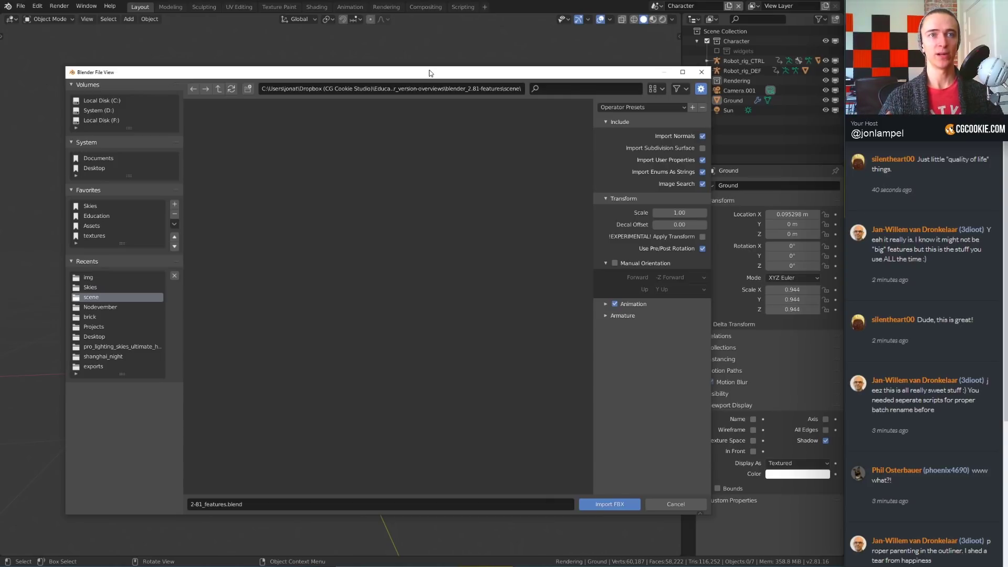
pyautogui.click(702, 74)
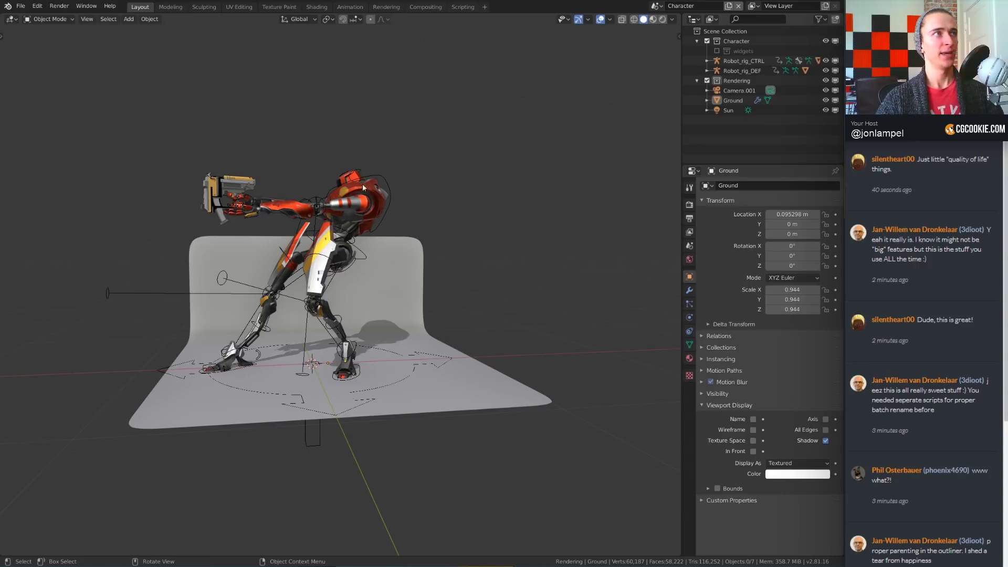
# - Start opening another file, save the changes to 2-81_features, and browse to the recent Nodevember folder
pyautogui.click(21, 7)
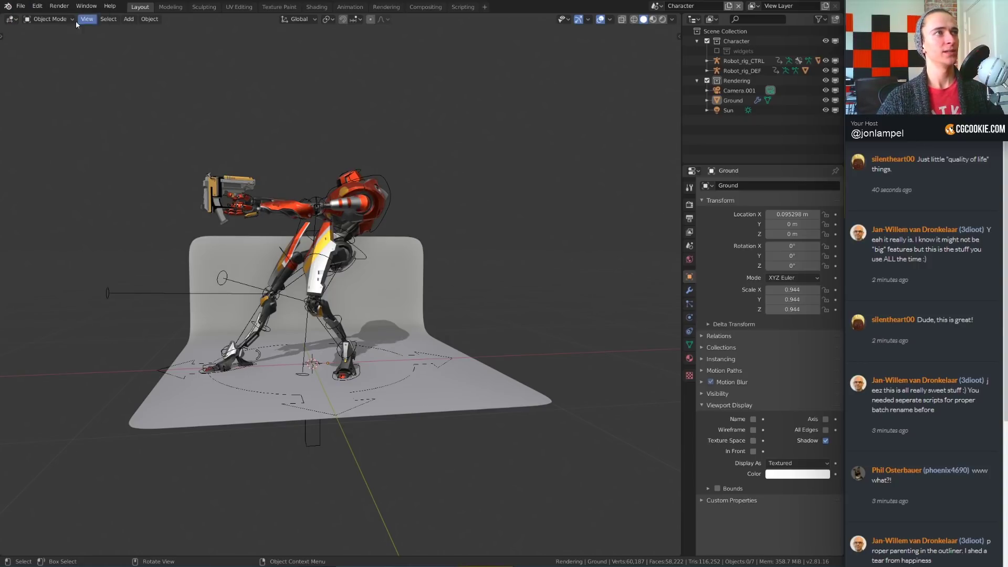
pyautogui.click(21, 7)
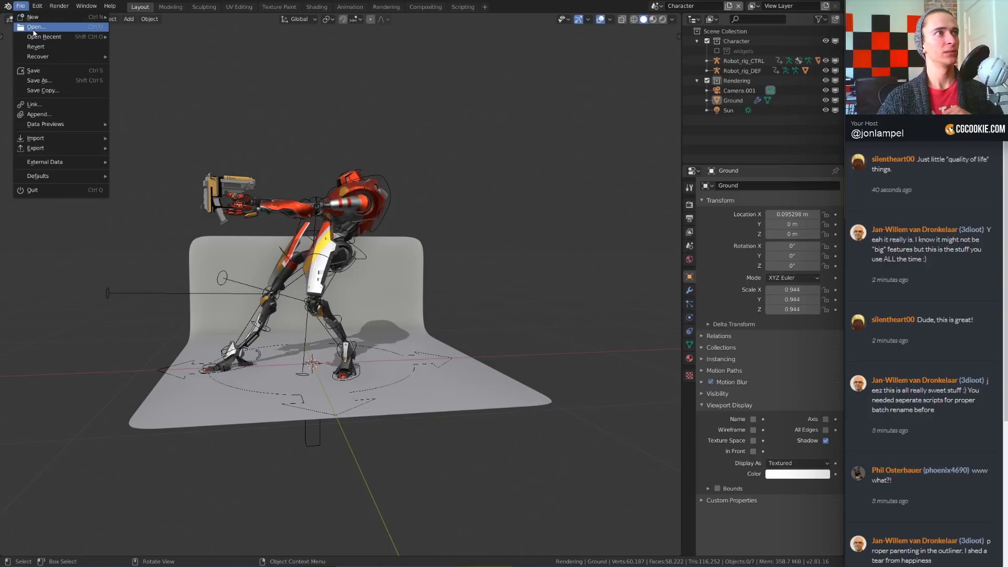
pyautogui.click(33, 27)
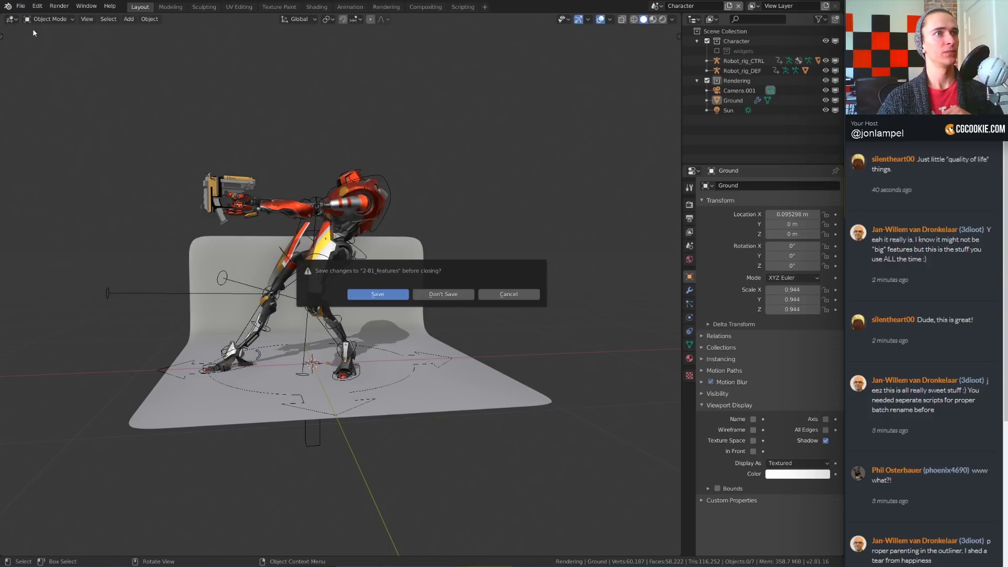
pyautogui.click(392, 300)
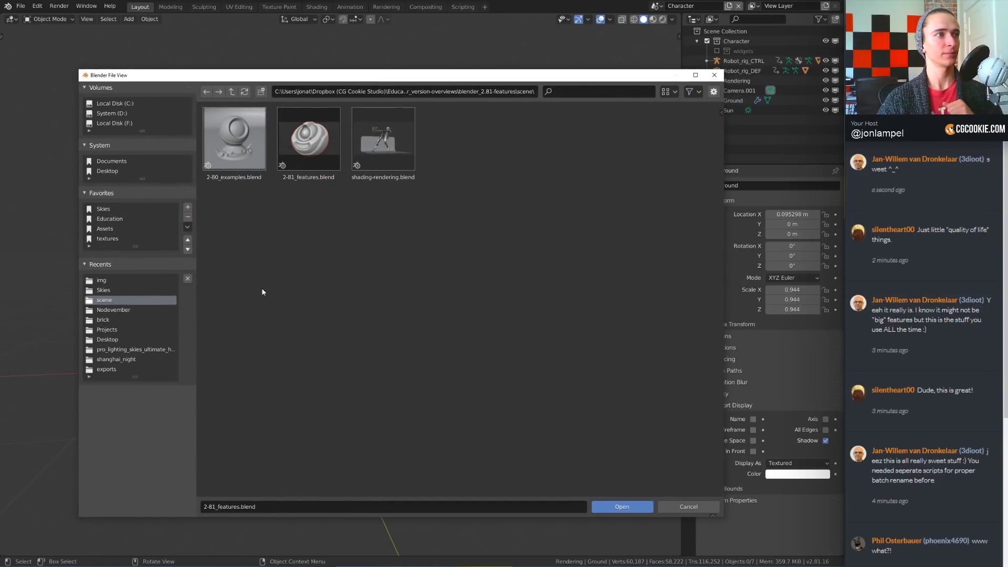
pyautogui.click(121, 309)
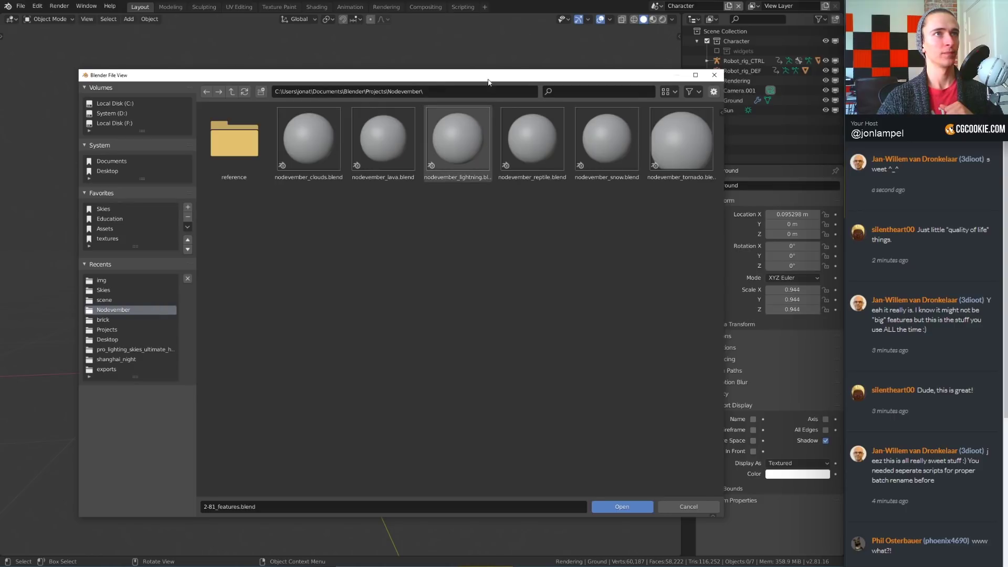
pyautogui.moveTo(495, 80); pyautogui.dragTo(470, 58)
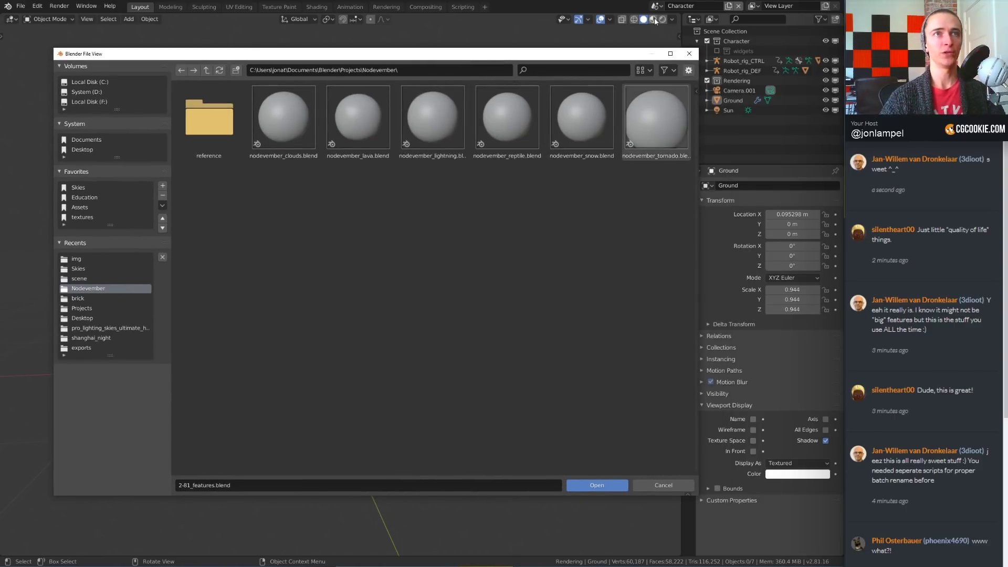
# - Enlarge the Recents list in the file browser and browse to the recent scene folder
pyautogui.click(644, 71)
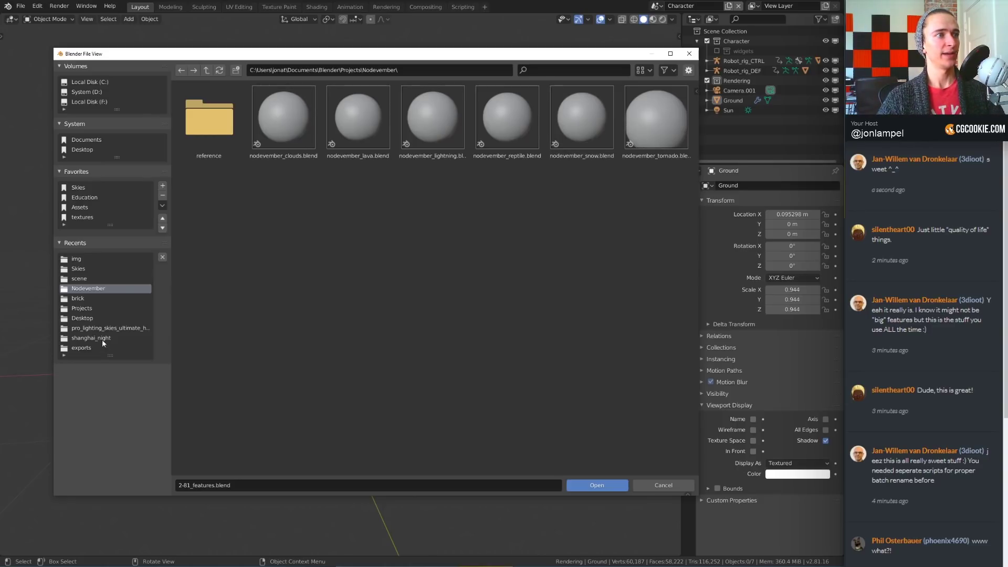
pyautogui.moveTo(101, 358); pyautogui.dragTo(99, 376)
pyautogui.click(92, 281)
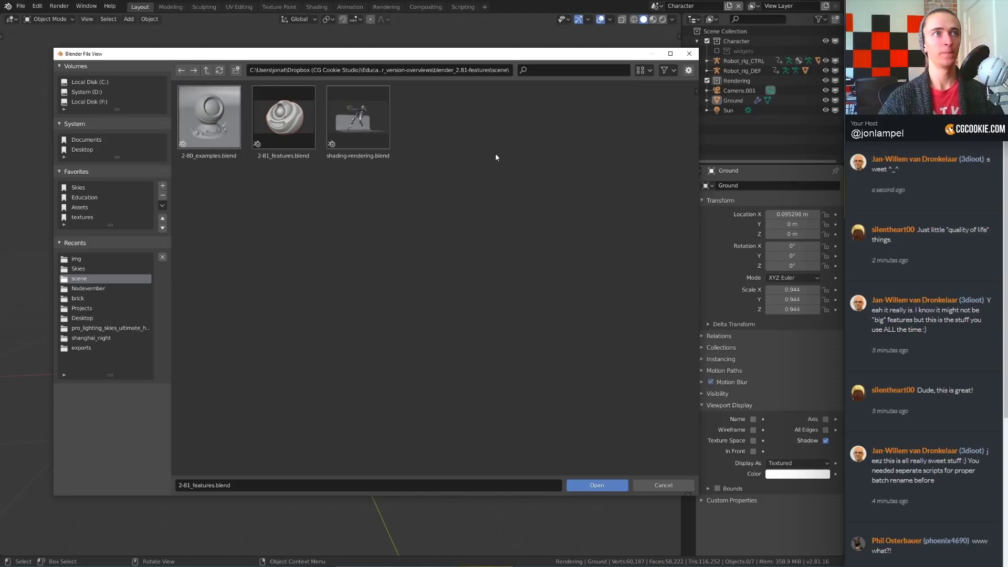
# - Cycle the file display through Vertical List, Horizontal List and back to Thumbnails, and toggle the file-opening options on and off
pyautogui.click(648, 70)
pyautogui.click(639, 102)
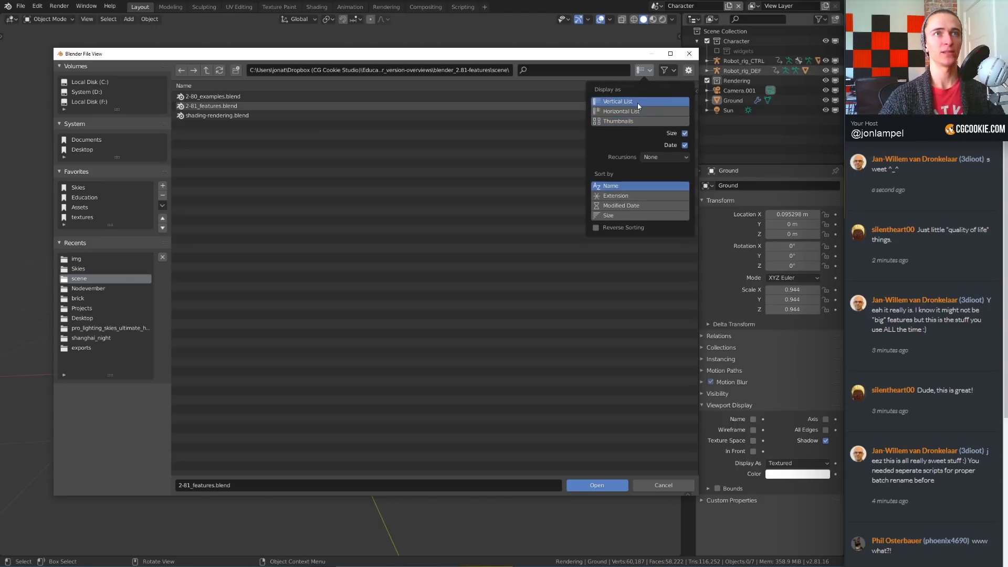
pyautogui.click(637, 111)
pyautogui.click(637, 122)
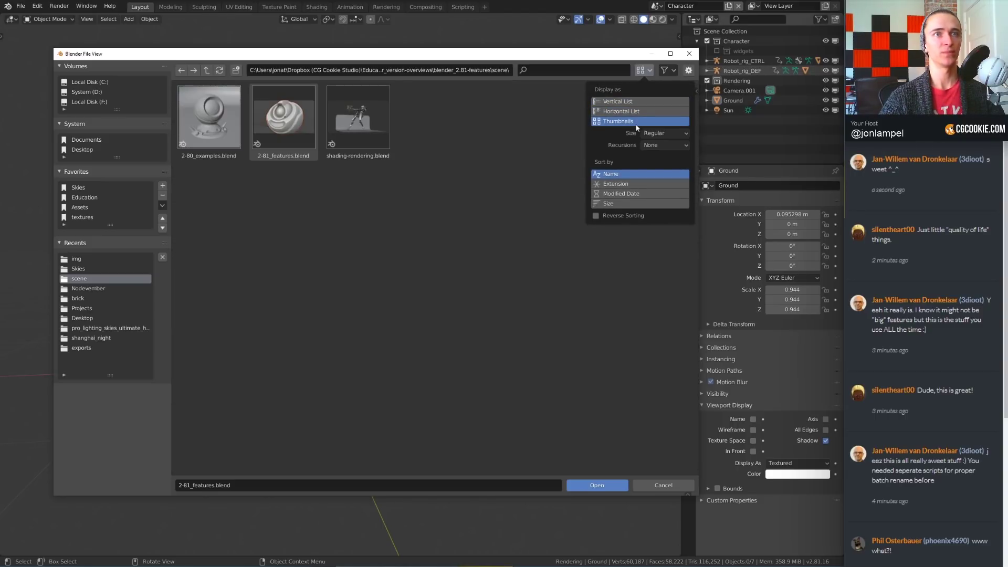
pyautogui.click(688, 70)
pyautogui.click(689, 71)
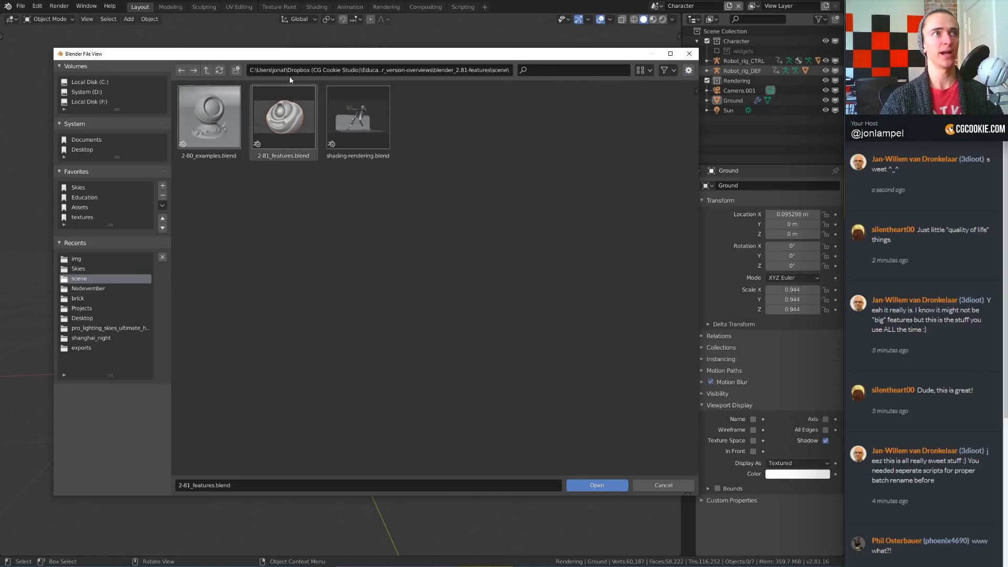
# - Search the scene folder for "sha" and clear the search
pyautogui.click(555, 65)
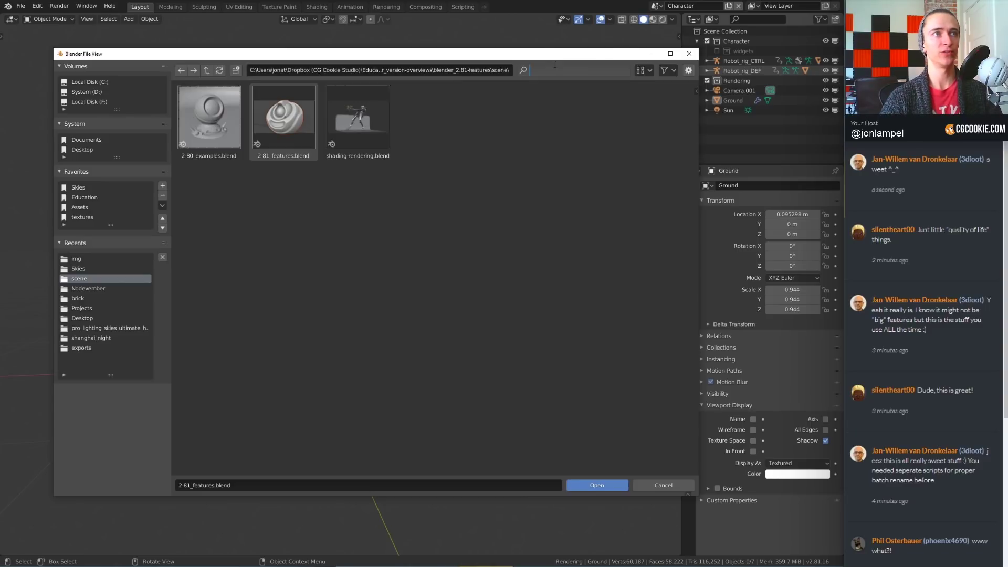
pyautogui.write('sha')
pyautogui.press('Return')
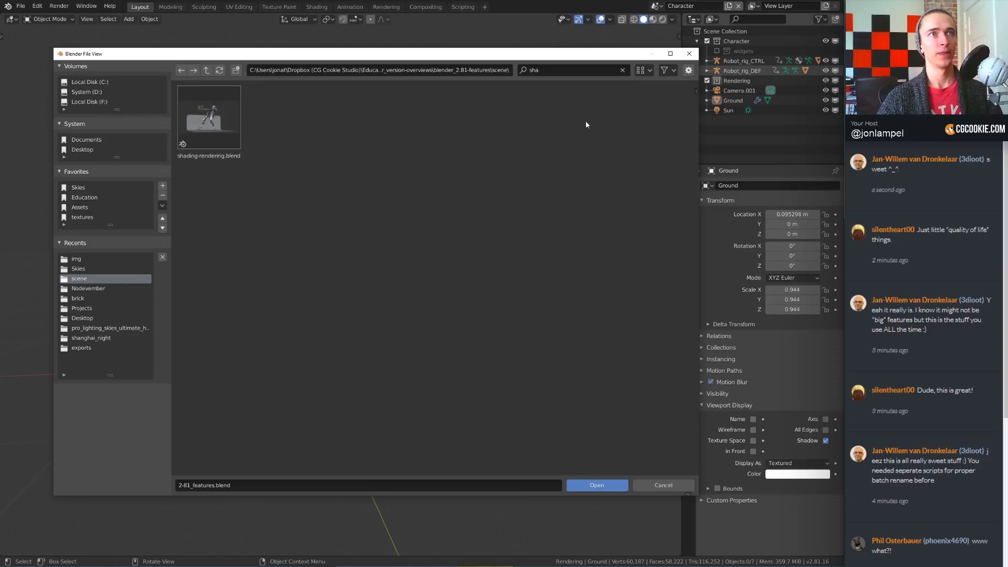
pyautogui.click(623, 70)
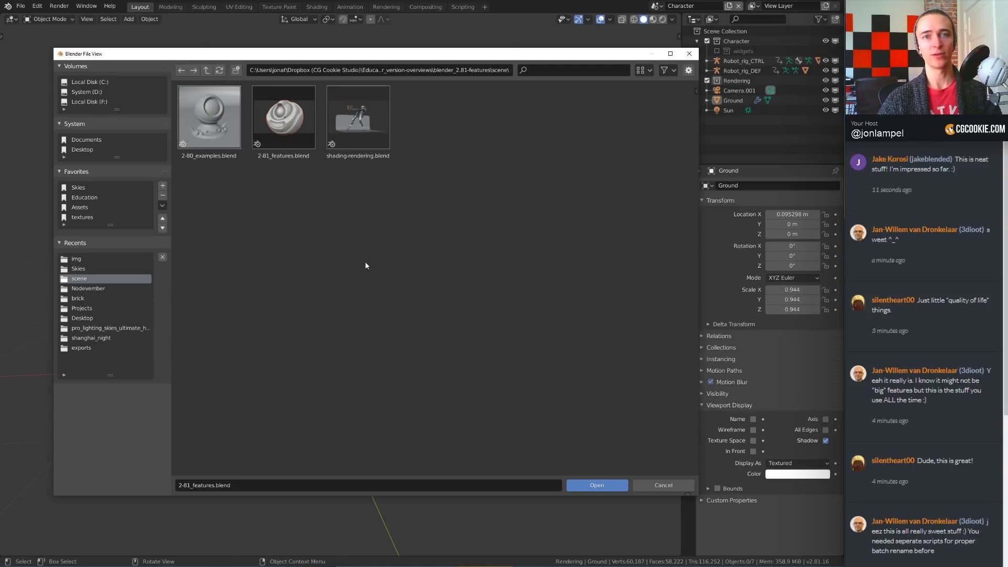
# - Show the file-opening options, hide them again, and close the file browser without opening a file
pyautogui.press('n')
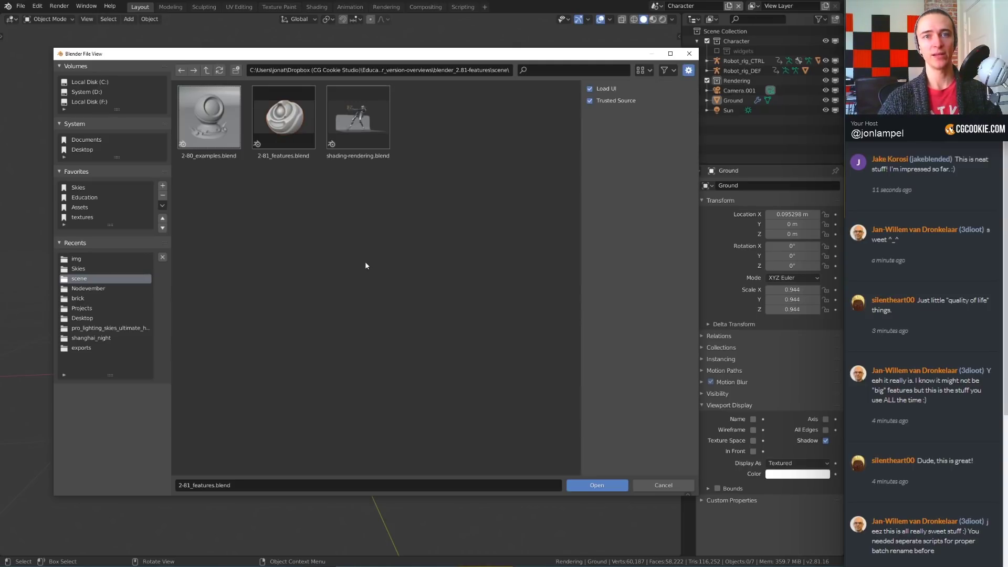
pyautogui.click(688, 73)
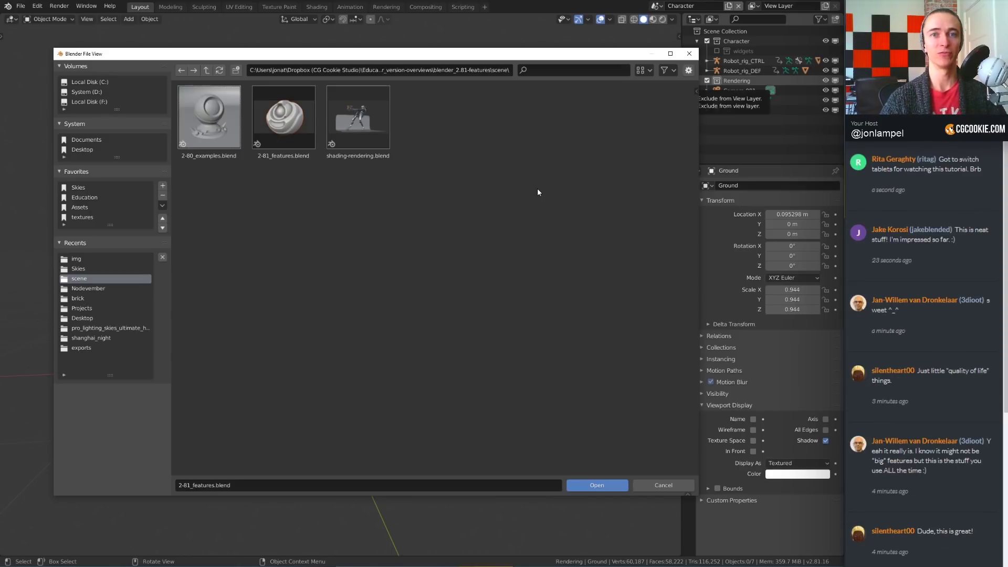
pyautogui.click(689, 53)
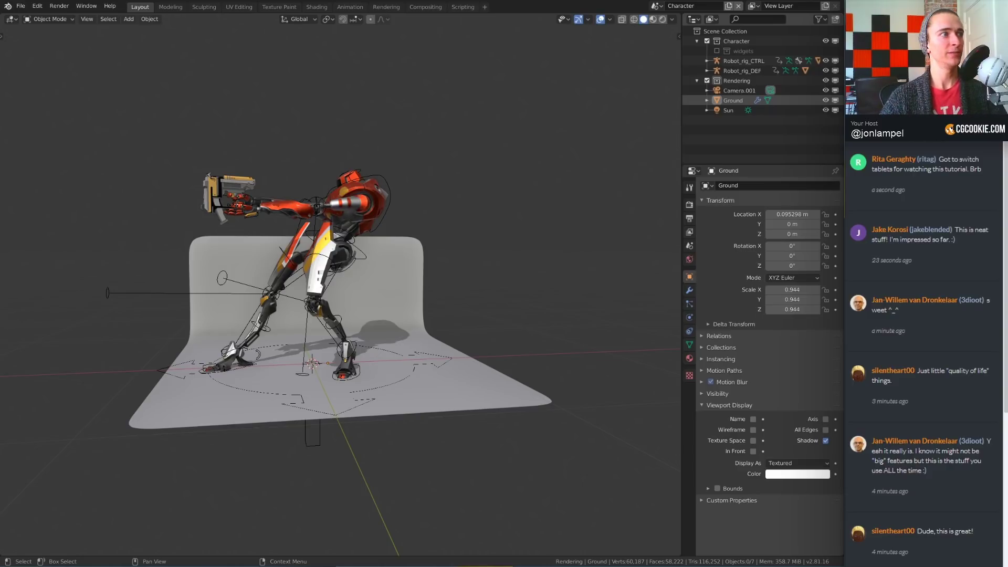
# - Enable the render-visibility restriction toggle in the Outliner's filter options
pyautogui.moveTo(451, 330); pyautogui.dragTo(466, 342, button='middle')
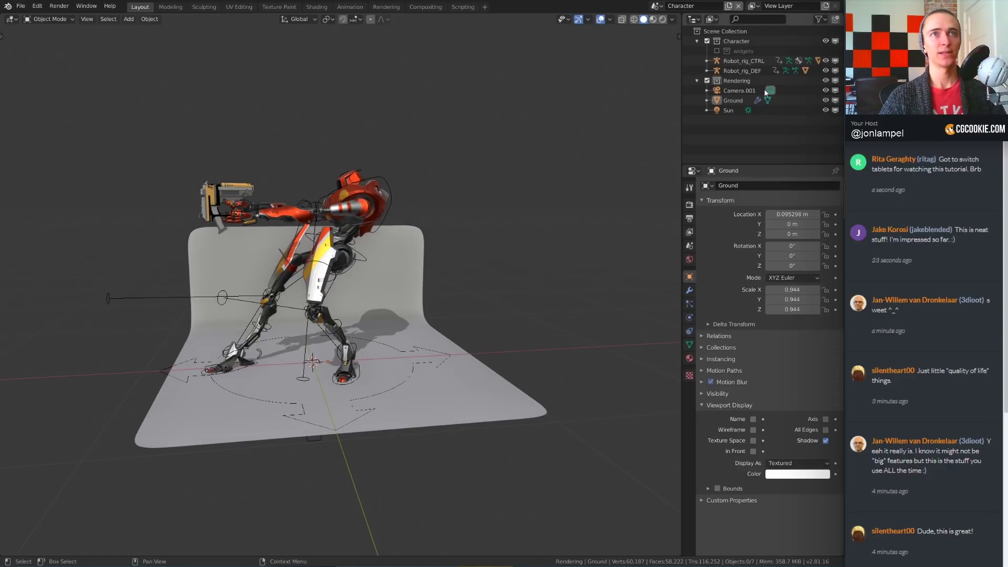
pyautogui.click(826, 24)
pyautogui.click(782, 51)
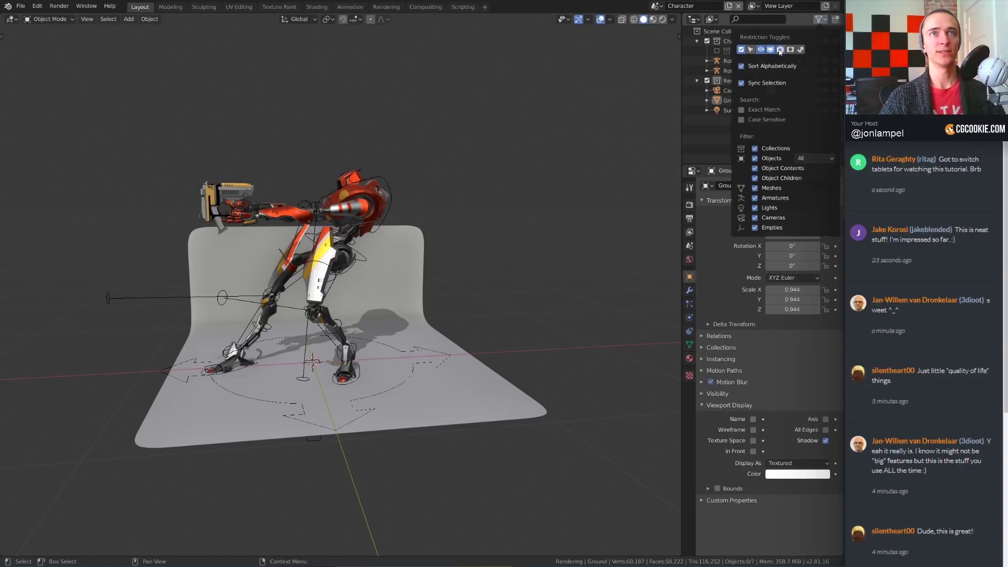
# - Include the widgets collection in the view layer again and hide Robot_rig_CTRL and Robot_rig_DEF in the viewport
pyautogui.click(717, 51)
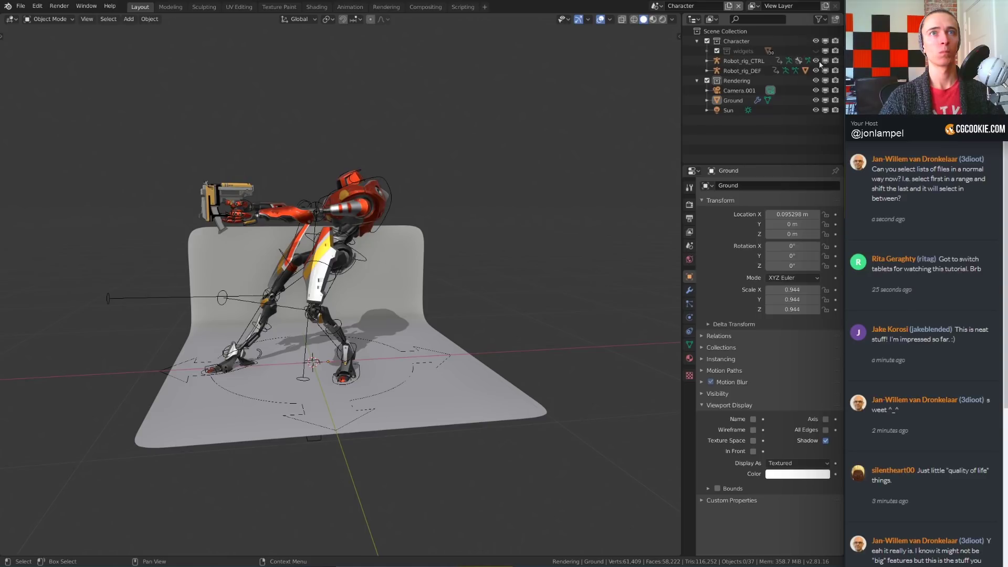
pyautogui.moveTo(817, 60); pyautogui.dragTo(817, 71)
pyautogui.moveTo(477, 279); pyautogui.dragTo(468, 298, button='middle')
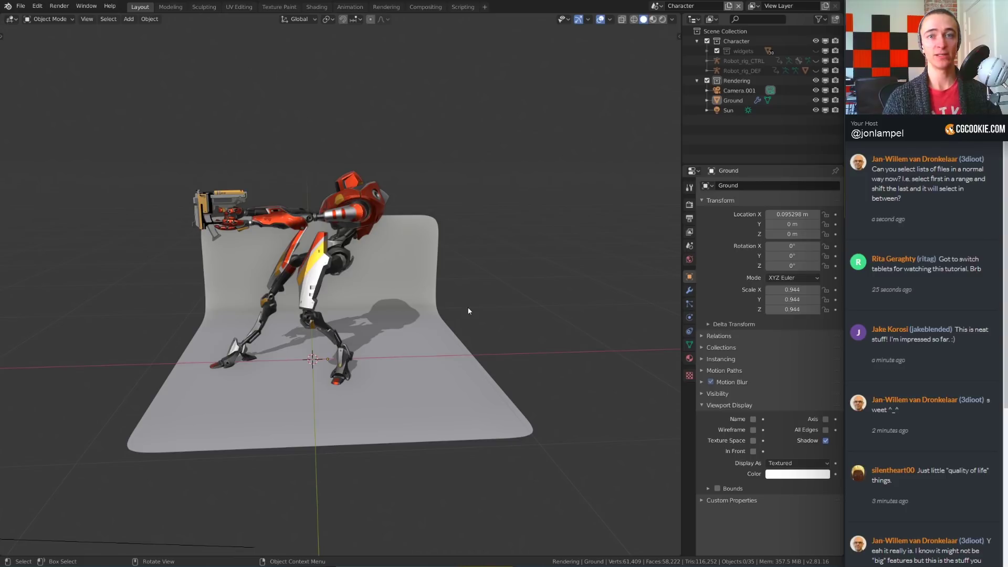
# - Select the Ground backdrop, enter Edit Mode and activate the Poly Build tool
pyautogui.click(408, 341)
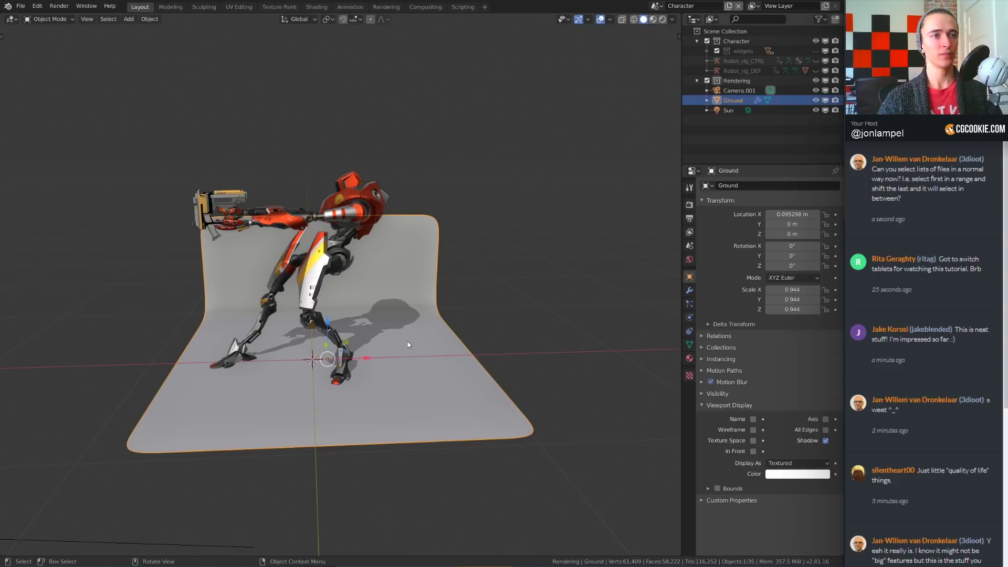
pyautogui.hotkey('ctrl', 'Tab')
pyautogui.click(485, 341)
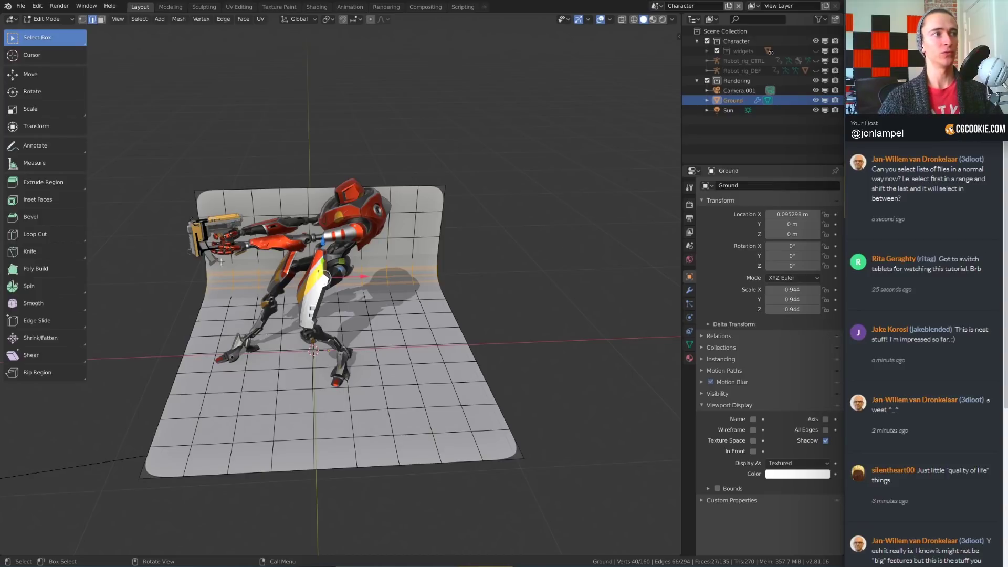
pyautogui.click(34, 269)
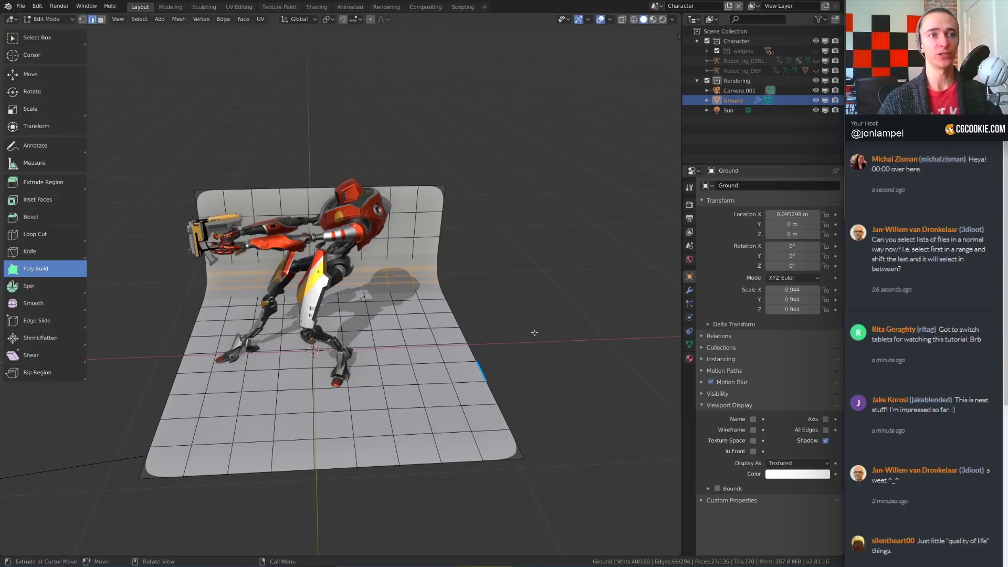
# - Try extruding an outer edge of the Ground's floor with Poly Build, and undo the extrusion
pyautogui.scroll(5, 525, 325)
pyautogui.scroll(2, 479, 296)
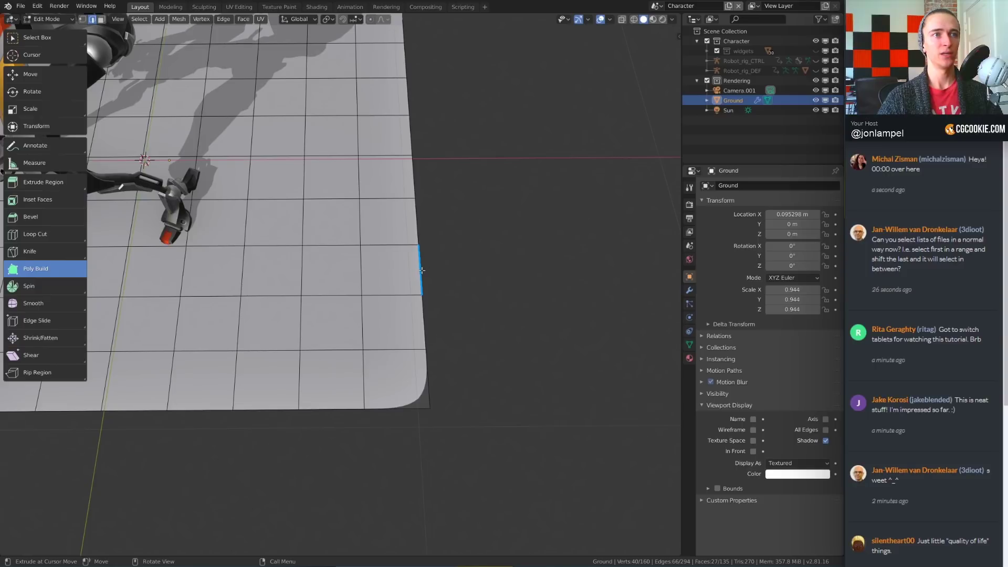
pyautogui.moveTo(423, 267); pyautogui.dragTo(504, 188)
pyautogui.hotkey('ctrl', 'z')
pyautogui.hotkey('ctrl', 'z')
pyautogui.hotkey('ctrl', 'z')
pyautogui.hotkey('ctrl', 'z')
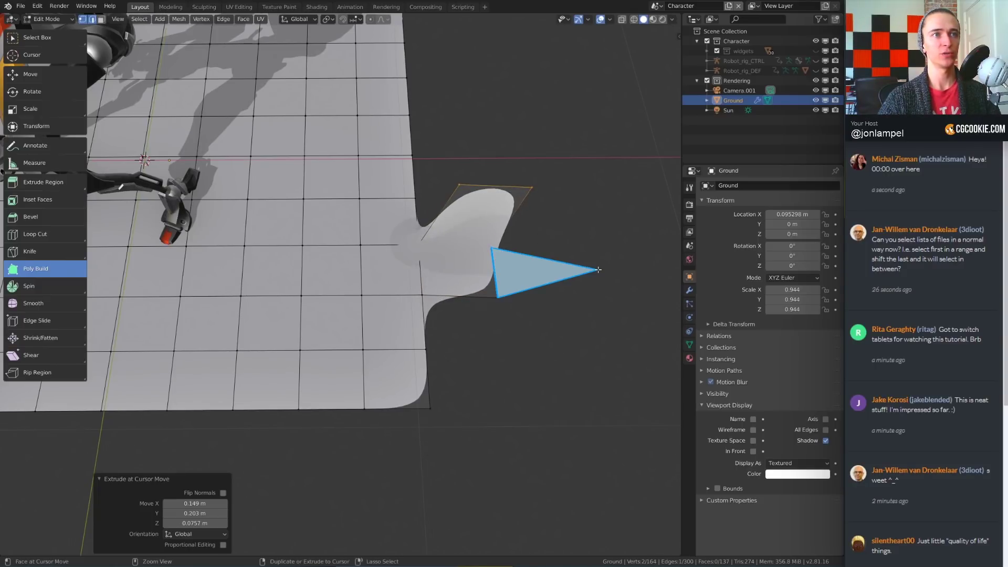
# - Build a strip of new quads outward from the Ground's floor edge near its front corner with Poly Build
pyautogui.moveTo(521, 331); pyautogui.dragTo(440, 337, button='middle')
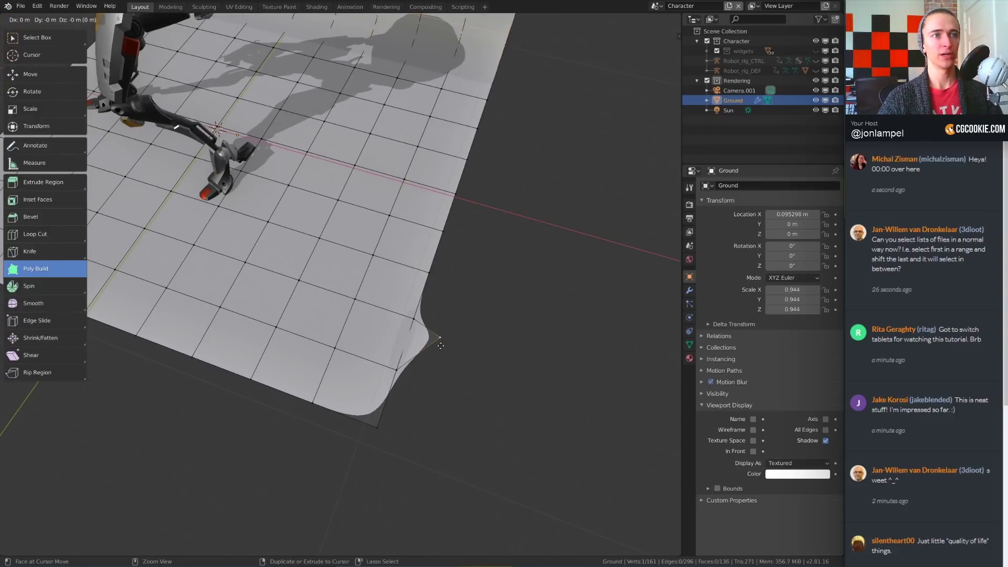
pyautogui.moveTo(440, 337); pyautogui.dragTo(508, 365)
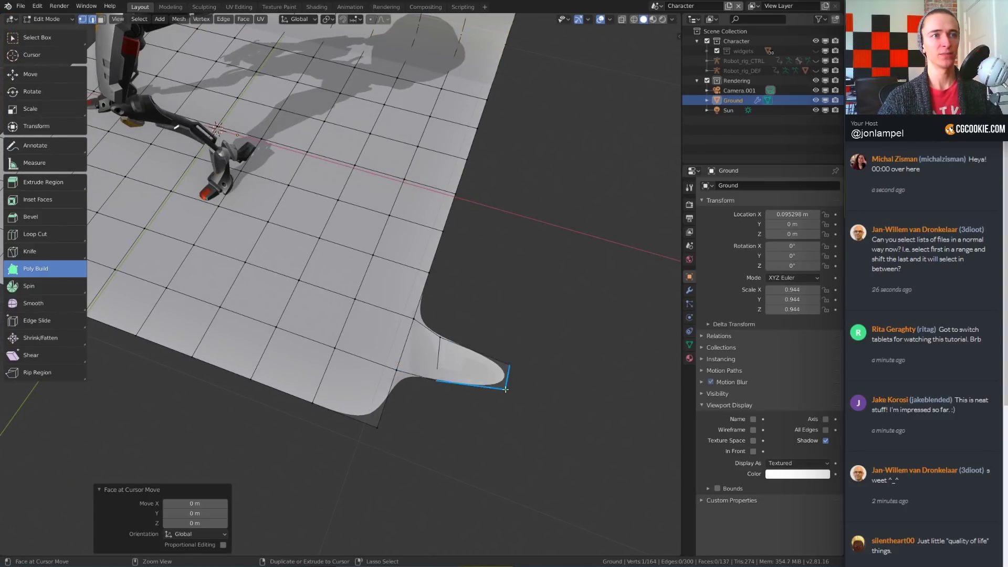
pyautogui.click(547, 389)
pyautogui.click(510, 447)
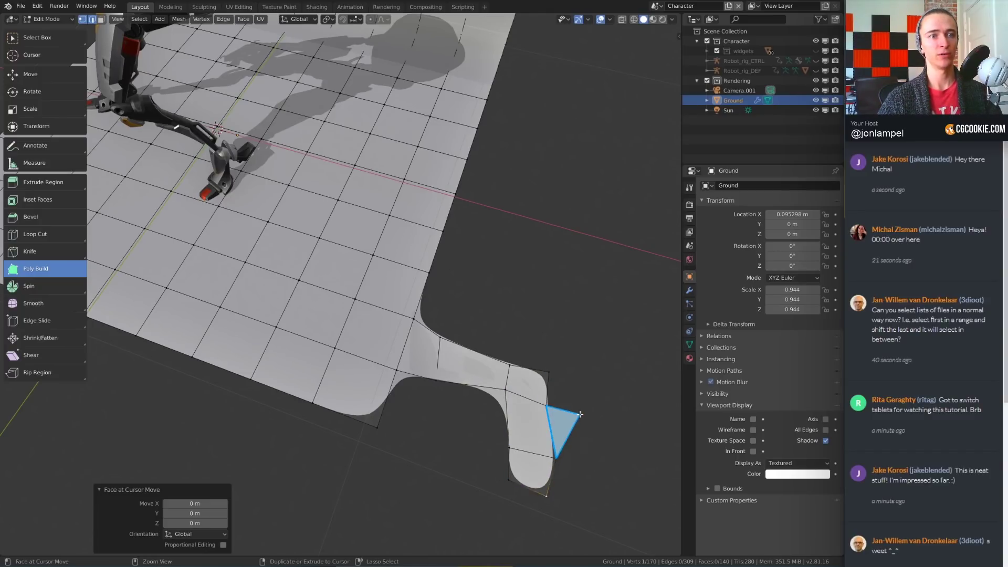
pyautogui.moveTo(551, 436); pyautogui.dragTo(605, 457)
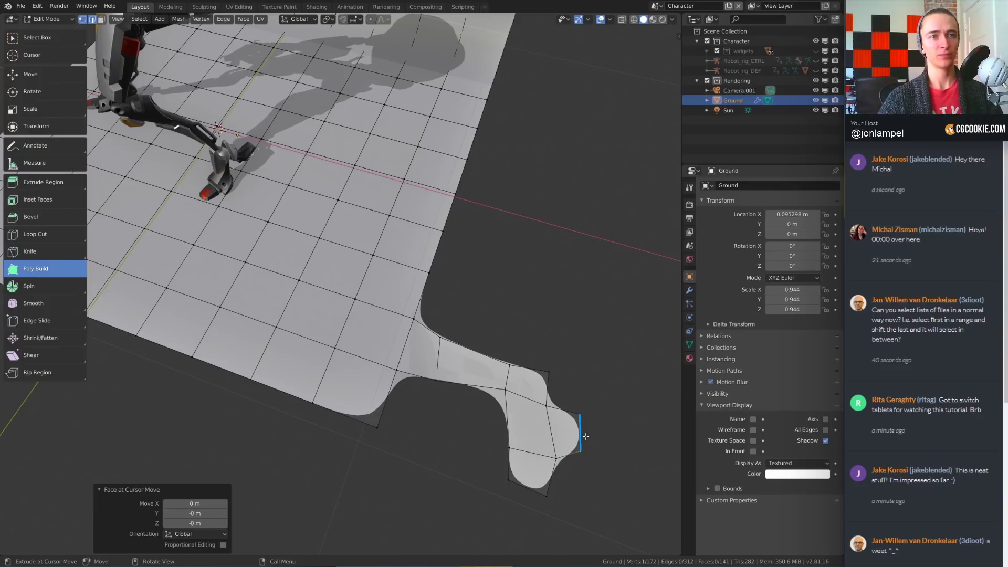
# - Extrude the edge at the strip's outer end and add another quad at its tip
pyautogui.keyDown('shift'); pyautogui.moveTo(586, 433); pyautogui.dragTo(489, 381, button='middle'); pyautogui.keyUp('shift')
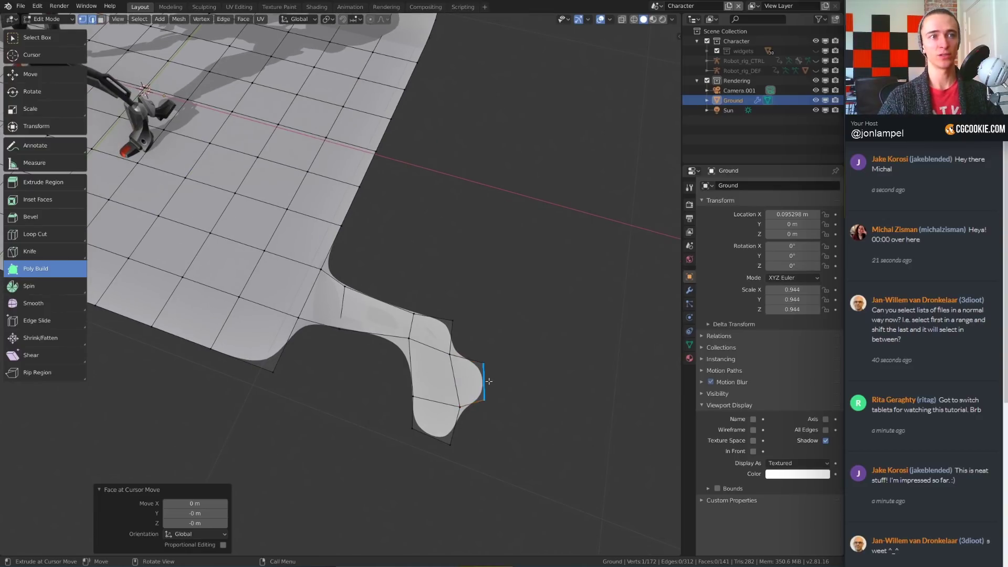
pyautogui.moveTo(489, 381); pyautogui.dragTo(523, 319)
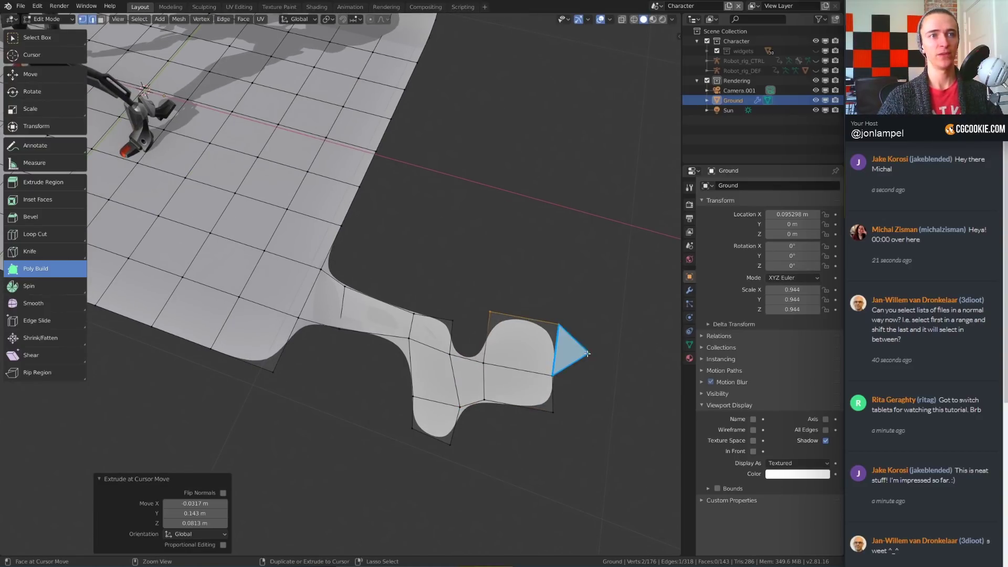
pyautogui.click(588, 354)
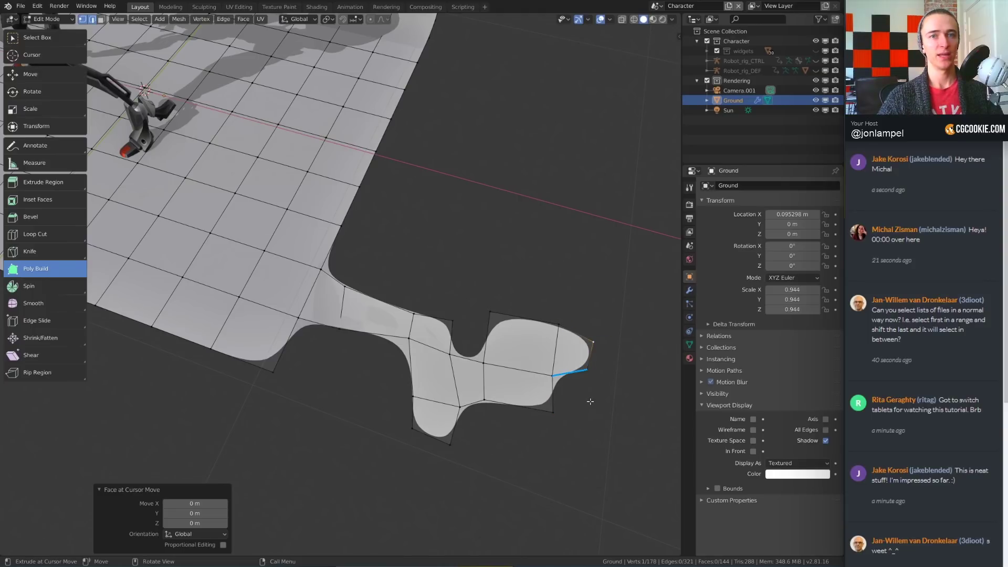
# - Turn off Create quads in the Poly Build settings and add four connected triangles at the strip's tip
pyautogui.click(690, 188)
pyautogui.click(733, 219)
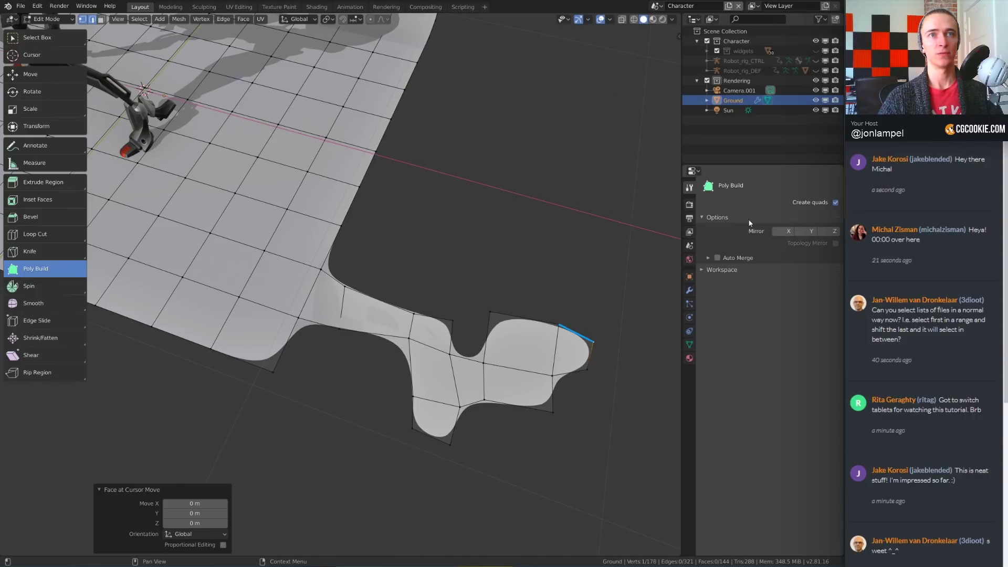
pyautogui.click(837, 203)
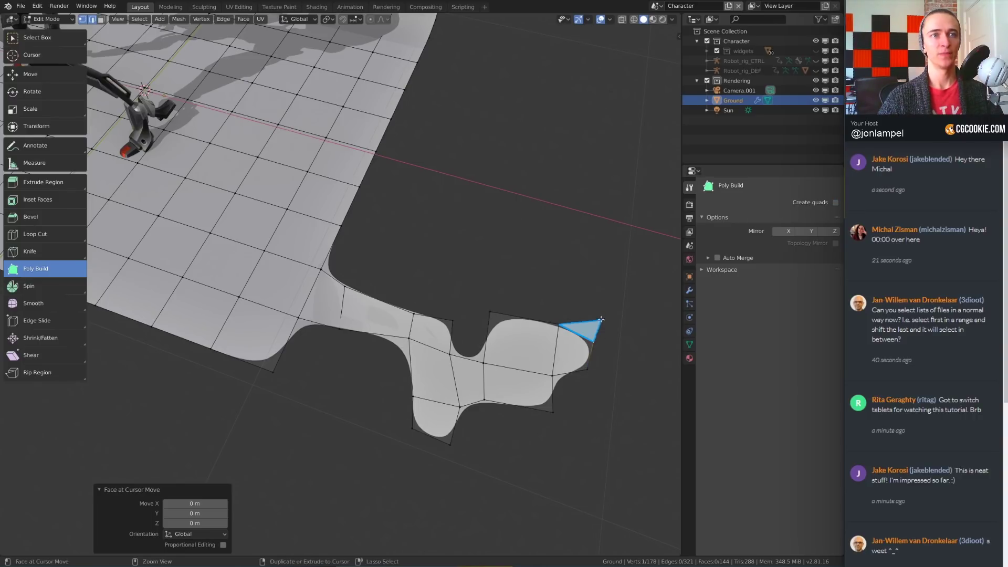
pyautogui.keyDown('ctrl'); pyautogui.click(577, 307); pyautogui.keyUp('ctrl')
pyautogui.keyDown('ctrl'); pyautogui.click(596, 293); pyautogui.keyUp('ctrl')
pyautogui.keyDown('ctrl'); pyautogui.click(605, 275); pyautogui.keyUp('ctrl')
pyautogui.keyDown('ctrl'); pyautogui.click(556, 269); pyautogui.keyUp('ctrl')
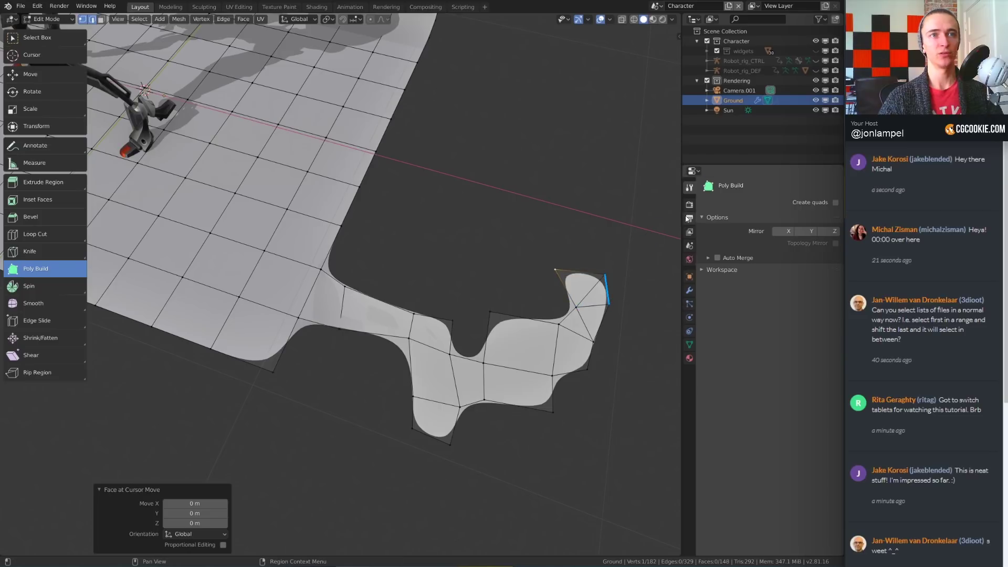
# - Turn Create quads back on and delete the triangles at the strip's tip with Poly Build
pyautogui.click(835, 203)
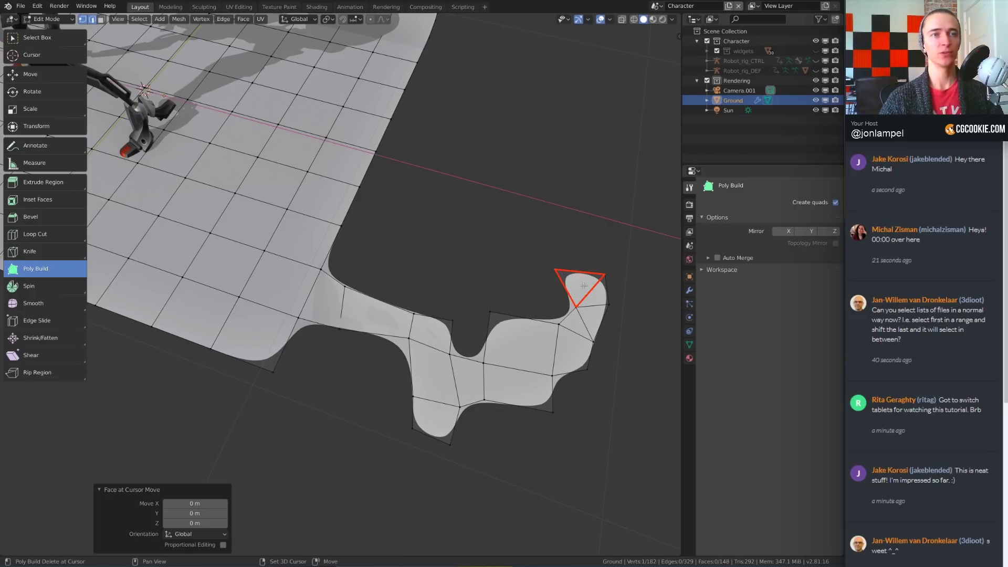
pyautogui.keyDown('shift'); pyautogui.click(584, 285); pyautogui.keyUp('shift')
pyautogui.keyDown('shift'); pyautogui.click(589, 313); pyautogui.keyUp('shift')
pyautogui.keyDown('shift'); pyautogui.click(583, 325); pyautogui.keyUp('shift')
pyautogui.keyDown('shift'); pyautogui.click(570, 336); pyautogui.keyUp('shift')
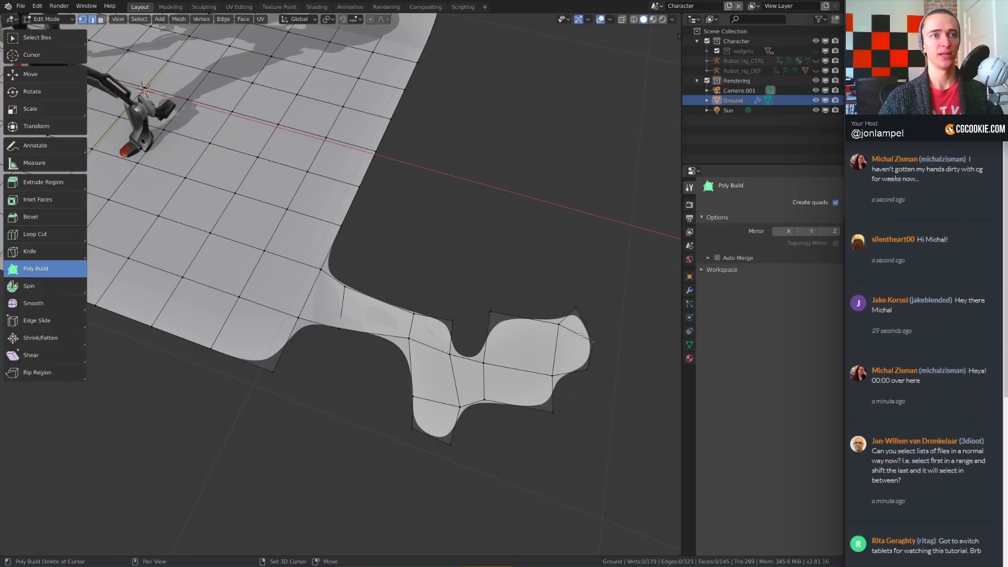
# - Delete the strip's outer quads one by one with Poly Build, keeping only the short strip attached to the Ground's edge
pyautogui.keyDown('shift'); pyautogui.click(554, 348); pyautogui.keyUp('shift')
pyautogui.keyDown('shift'); pyautogui.click(527, 345); pyautogui.keyUp('shift')
pyautogui.keyDown('shift'); pyautogui.click(518, 388); pyautogui.keyUp('shift')
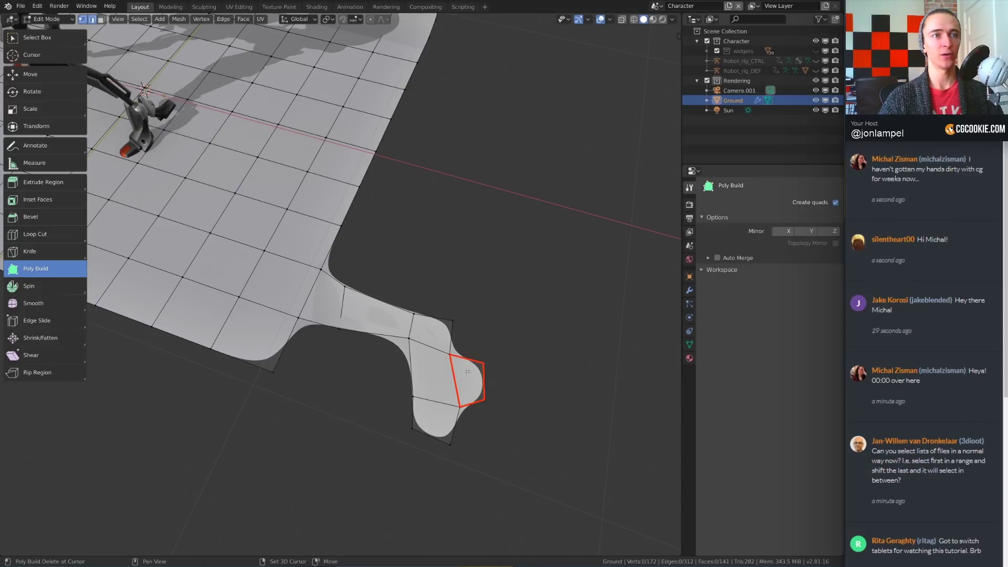
pyautogui.keyDown('shift'); pyautogui.click(468, 372); pyautogui.keyUp('shift')
pyautogui.keyDown('shift'); pyautogui.click(433, 374); pyautogui.keyUp('shift')
pyautogui.keyDown('shift'); pyautogui.click(429, 421); pyautogui.keyUp('shift')
# - Reposition the vertices at the short strip's outer end with Poly Build
pyautogui.moveTo(643, 366); pyautogui.dragTo(497, 331, button='middle')
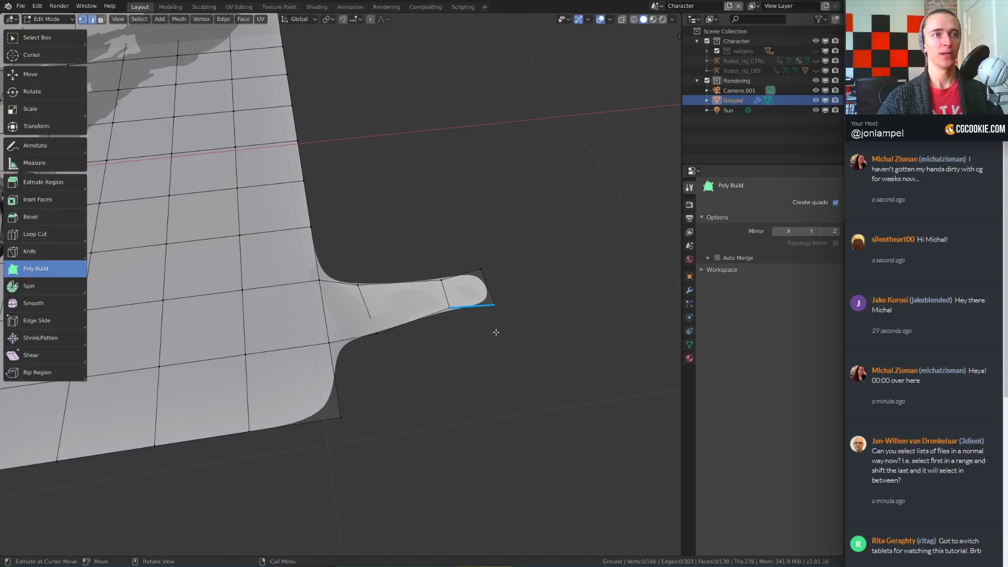
pyautogui.moveTo(481, 270); pyautogui.dragTo(483, 264)
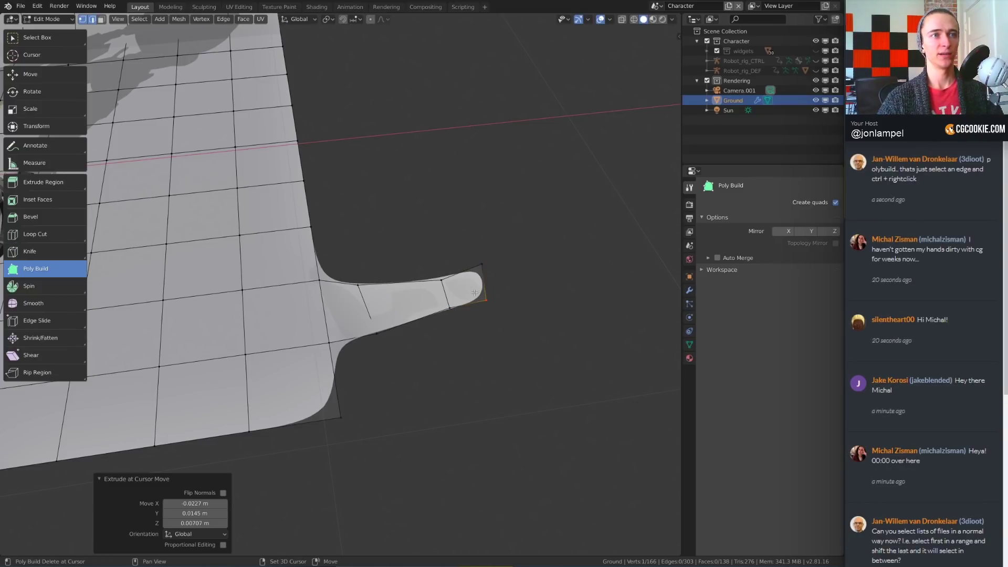
# - Delete all remaining faces of the strip with Poly Build so only the original Ground mesh is left
pyautogui.keyDown('shift'); pyautogui.click(482, 300); pyautogui.keyUp('shift')
pyautogui.keyDown('shift'); pyautogui.click(473, 281); pyautogui.keyUp('shift')
pyautogui.keyDown('shift'); pyautogui.click(404, 297); pyautogui.keyUp('shift')
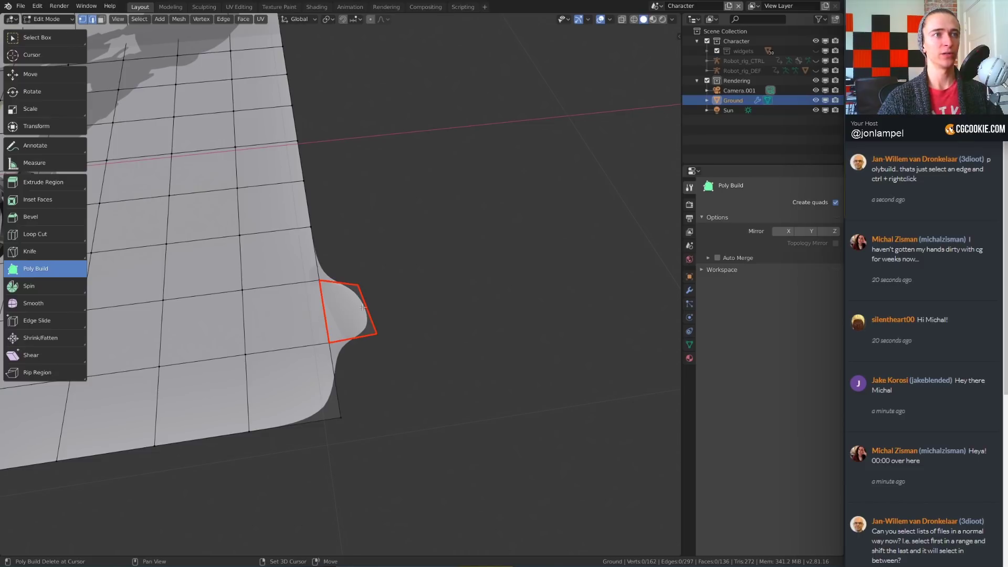
pyautogui.keyDown('shift'); pyautogui.click(346, 310); pyautogui.keyUp('shift')
pyautogui.moveTo(553, 315); pyautogui.dragTo(615, 396, button='middle')
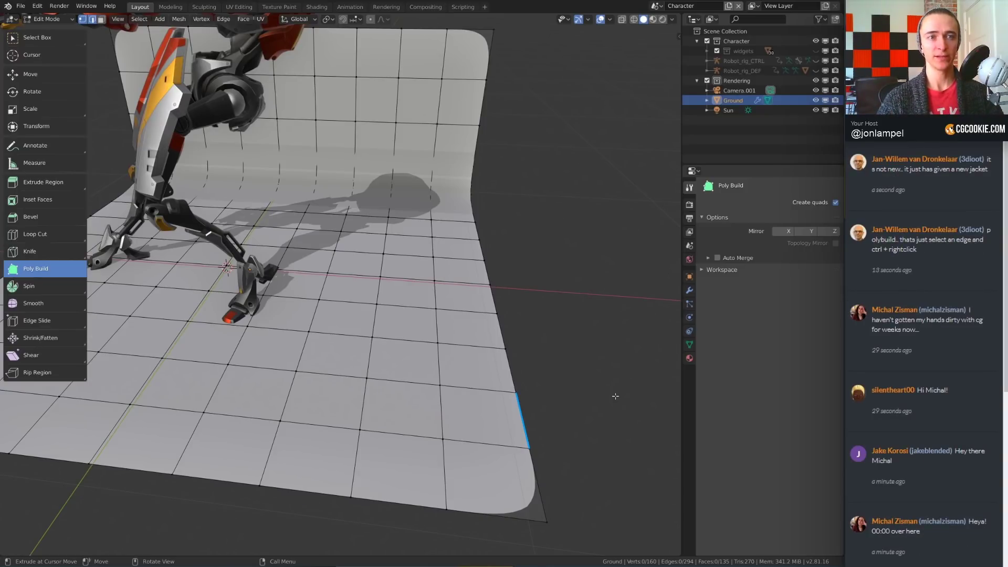
pyautogui.moveTo(607, 382); pyautogui.dragTo(543, 365, button='middle')
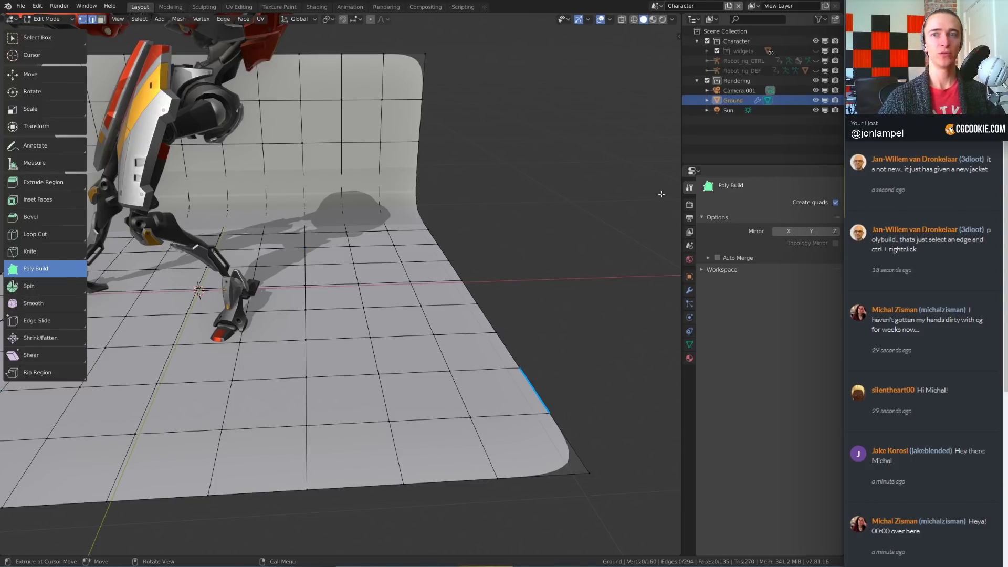
# - Switch to the Shader Ball scene and on to the Orb scene, and frame the roboOrb_sculpt object in view
pyautogui.click(656, 5)
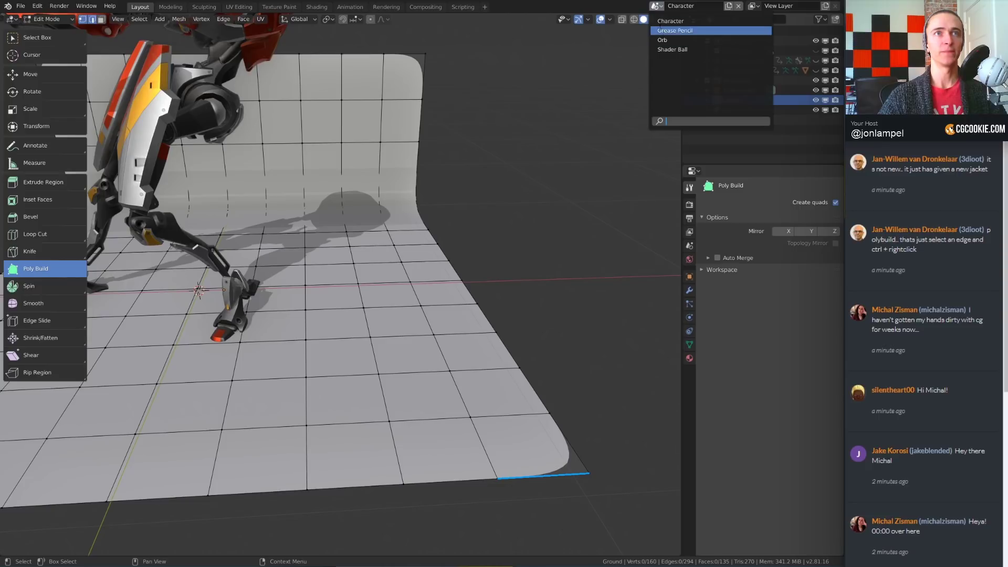
pyautogui.click(670, 50)
pyautogui.click(656, 6)
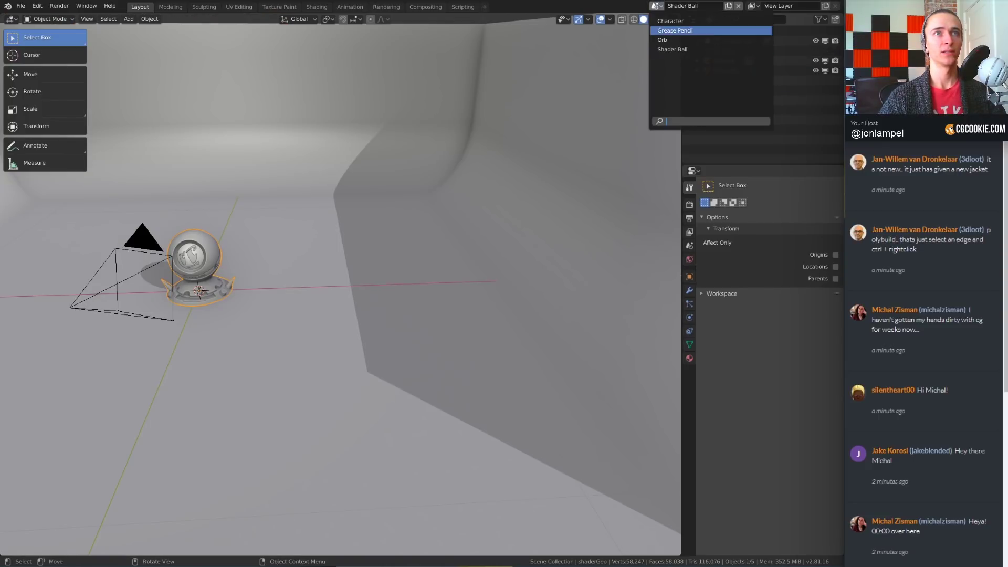
pyautogui.click(661, 39)
pyautogui.scroll(-3, 353, 231)
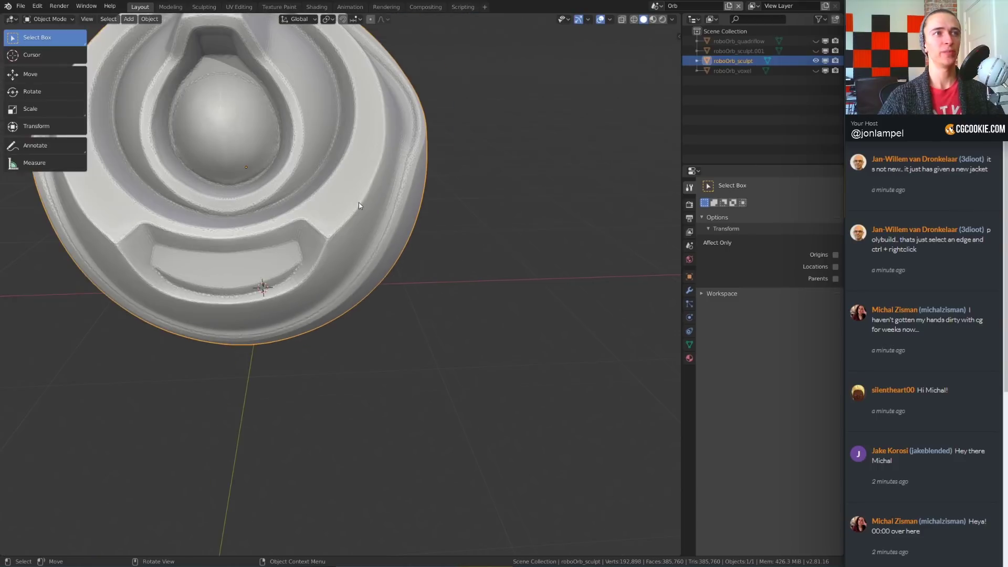
pyautogui.press('KP_Decimal')
pyautogui.moveTo(541, 300); pyautogui.dragTo(485, 279, button='middle')
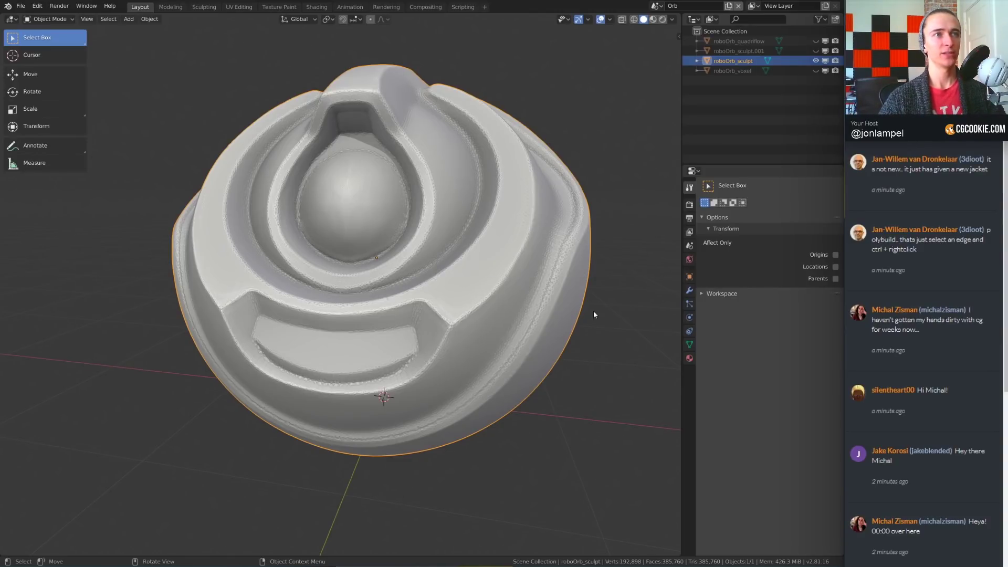
pyautogui.moveTo(621, 412); pyautogui.dragTo(626, 411, button='middle')
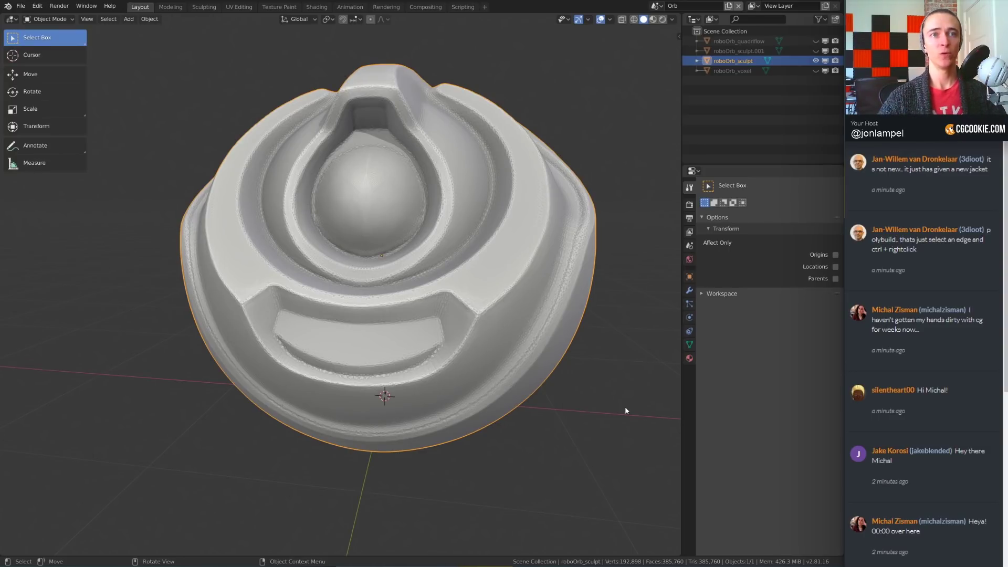
# - Set roboOrb_sculpt's Remesh mode to Voxel and turn off Smooth Normals
pyautogui.click(690, 345)
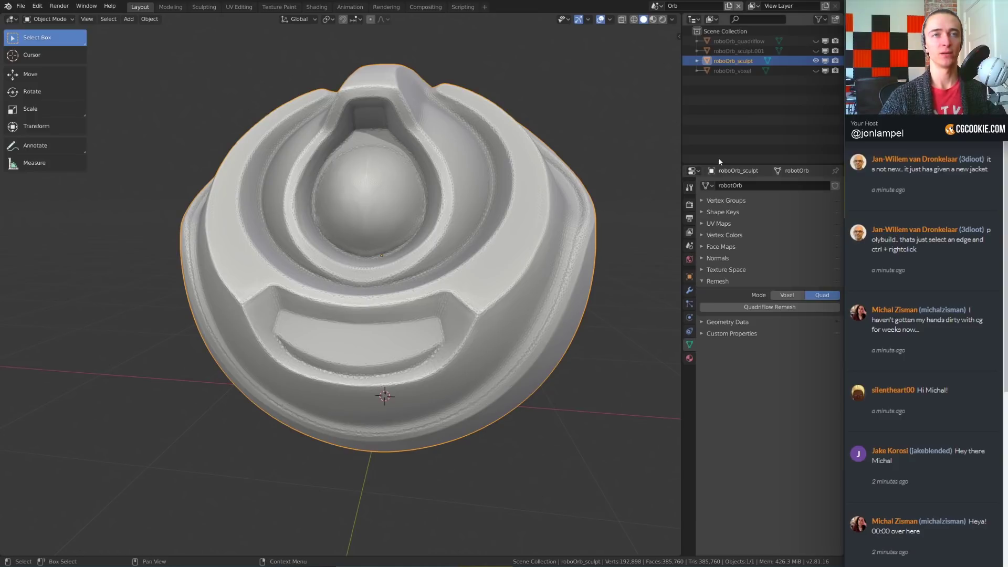
pyautogui.moveTo(720, 163); pyautogui.dragTo(719, 107)
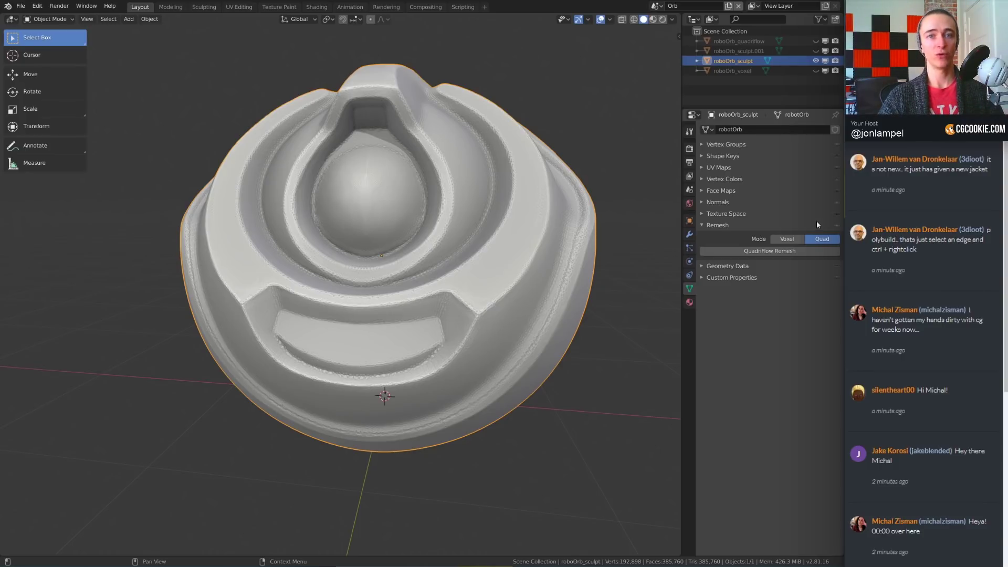
pyautogui.click(796, 239)
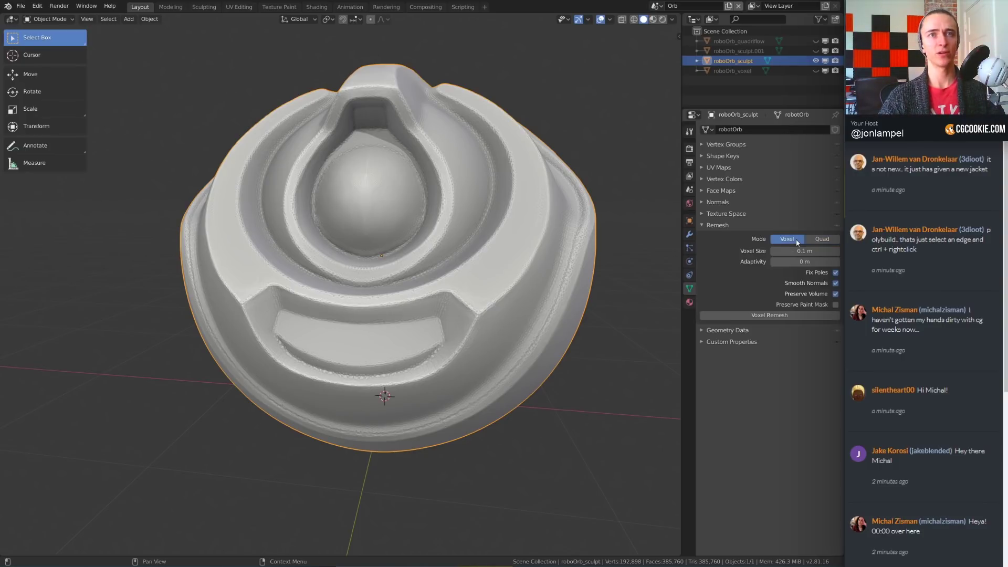
pyautogui.click(837, 283)
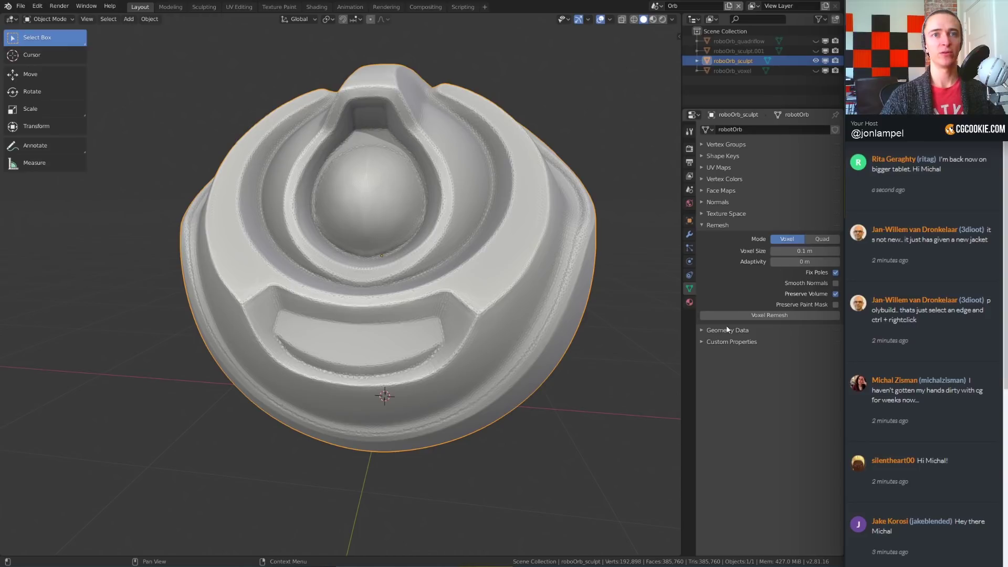
# - Try a Voxel Remesh of the orb at a voxel size of 0.1 m and undo it
pyautogui.click(764, 318)
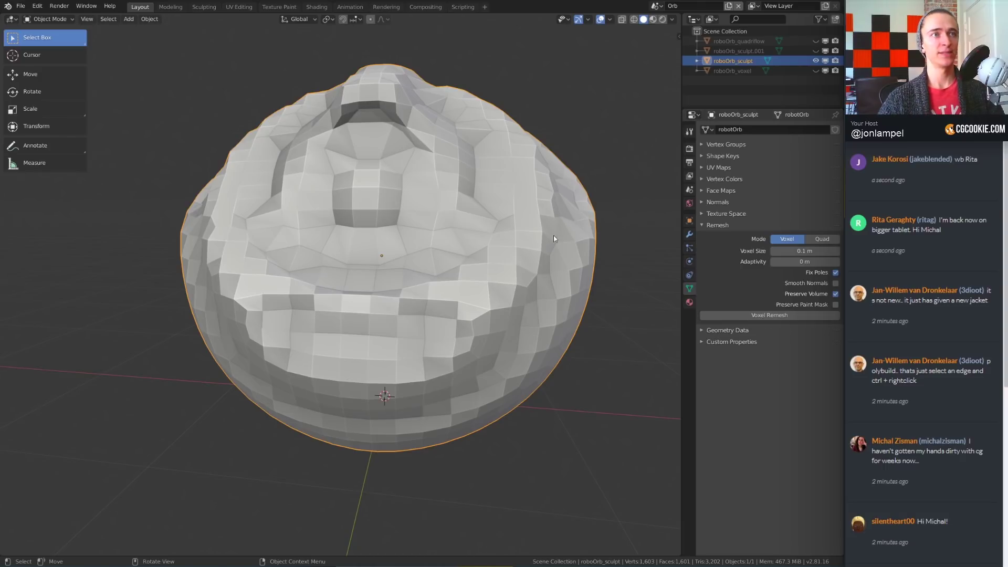
pyautogui.moveTo(554, 235)
pyautogui.mouseDown(button='middle')
pyautogui.moveTo(509, 244)
pyautogui.moveTo(546, 238)
pyautogui.mouseUp(button='middle')
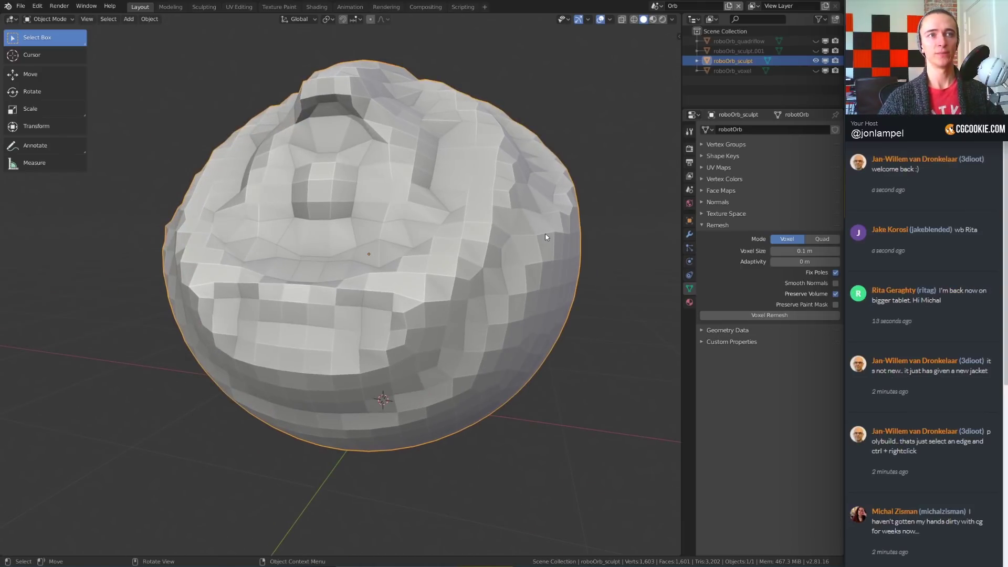
pyautogui.hotkey('ctrl', 'z')
# - Set the voxel size to 0.05 m, run Voxel Remesh on the orb and inspect its topology in Edit Mode
pyautogui.doubleClick(808, 252)
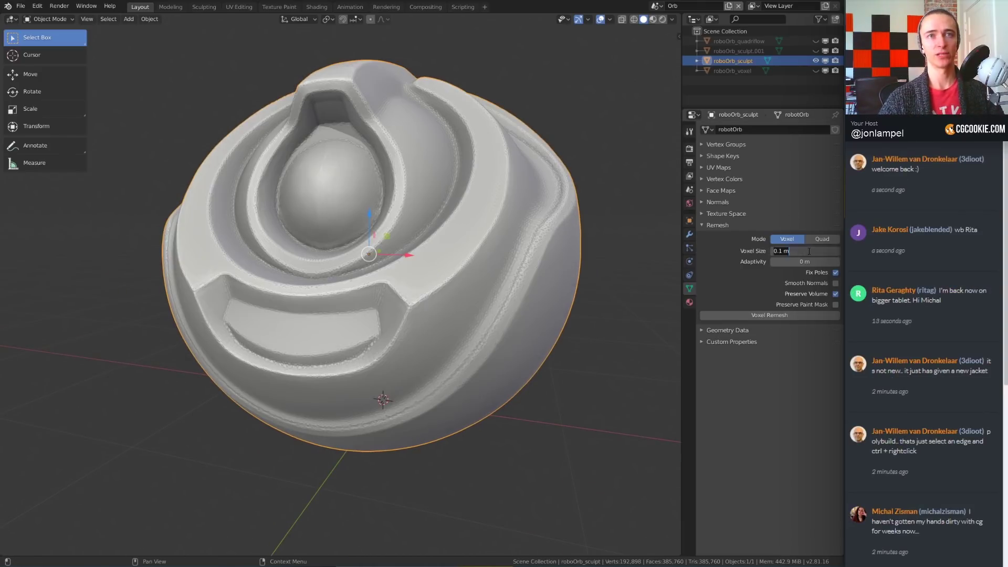
pyautogui.write('.05')
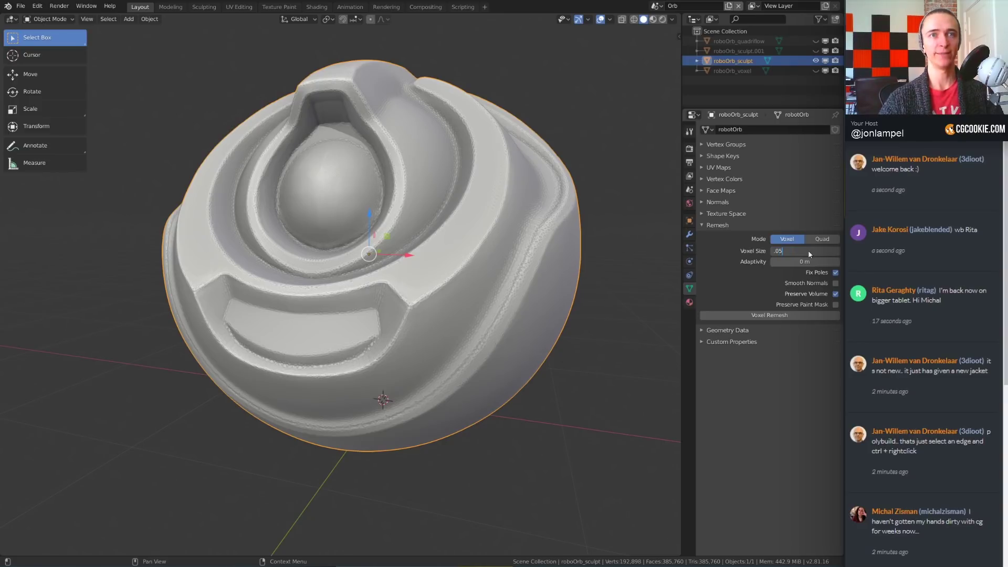
pyautogui.press('Return')
pyautogui.click(770, 315)
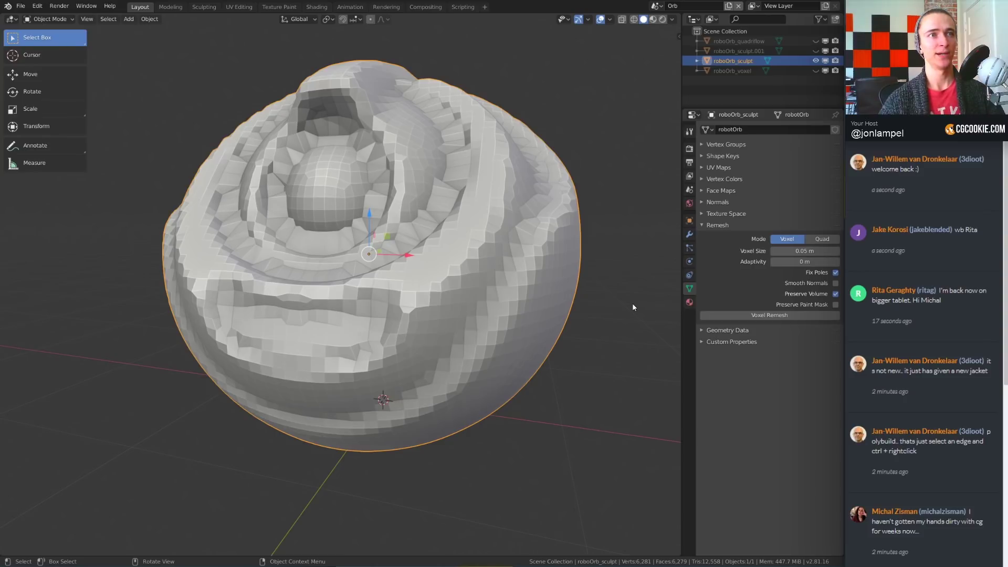
pyautogui.moveTo(589, 303)
pyautogui.mouseDown(button='middle')
pyautogui.moveTo(486, 280)
pyautogui.moveTo(504, 286)
pyautogui.moveTo(414, 307)
pyautogui.moveTo(600, 306)
pyautogui.mouseUp(button='middle')
pyautogui.press('Tab')
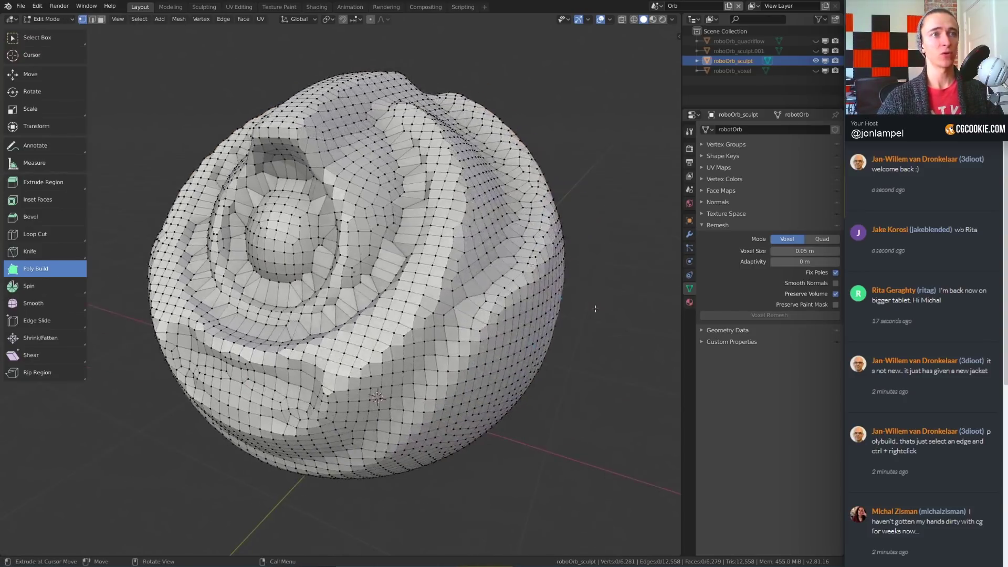
pyautogui.press('Tab')
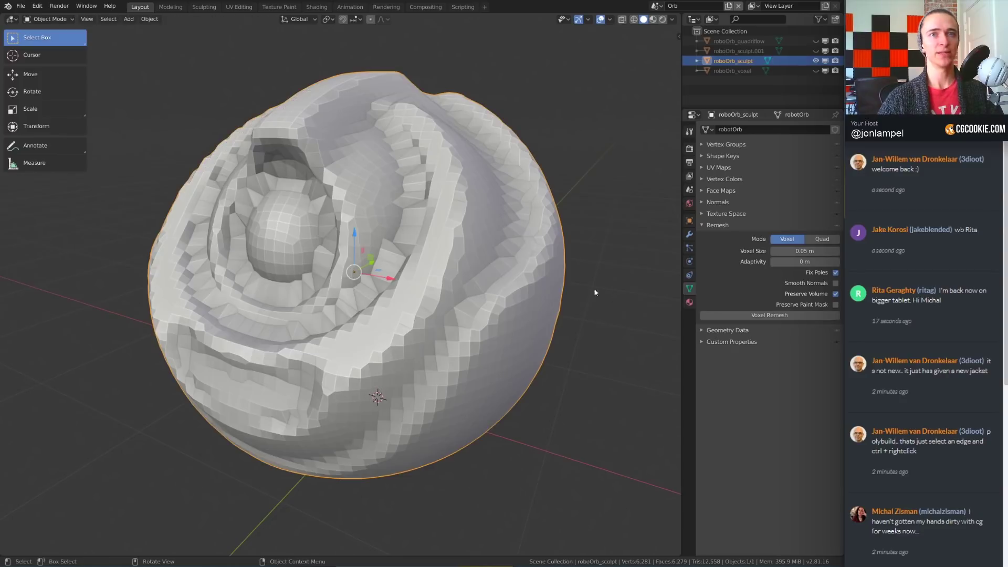
# - Undo the orb's remesh, turn off Fix Poles and run Voxel Remesh again
pyautogui.click(822, 273)
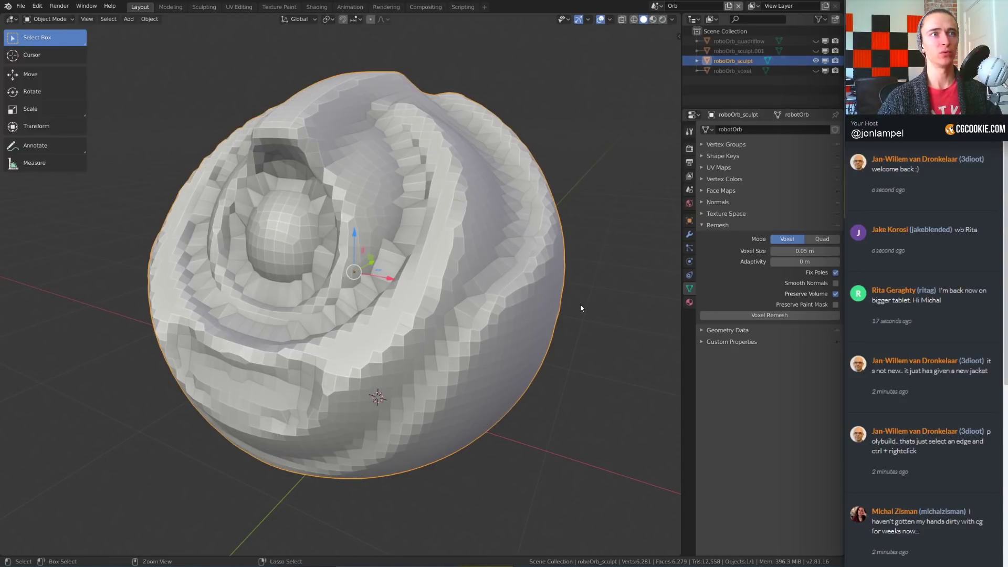
pyautogui.press('Tab')
pyautogui.press('Tab')
pyautogui.hotkey('ctrl', 'z')
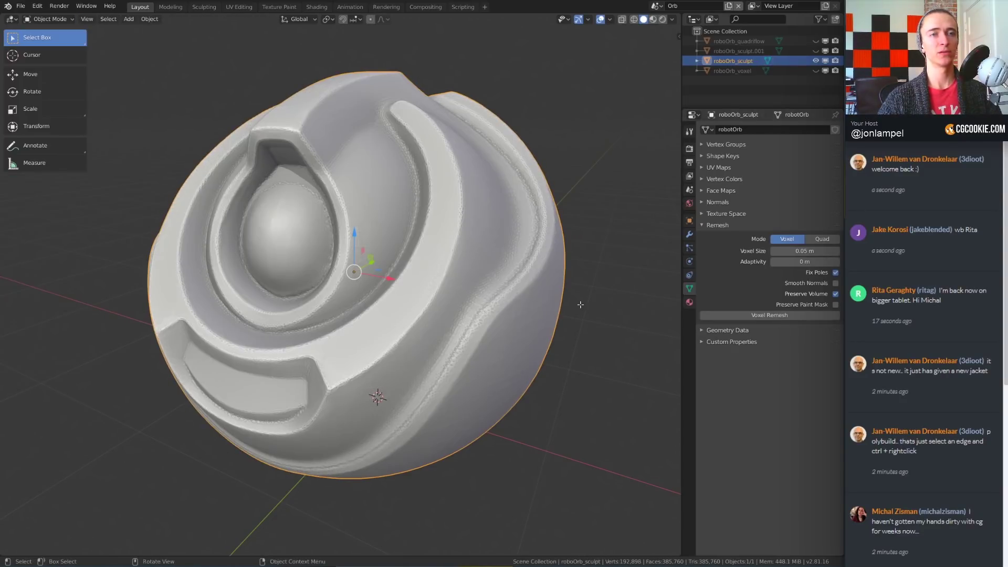
pyautogui.click(835, 273)
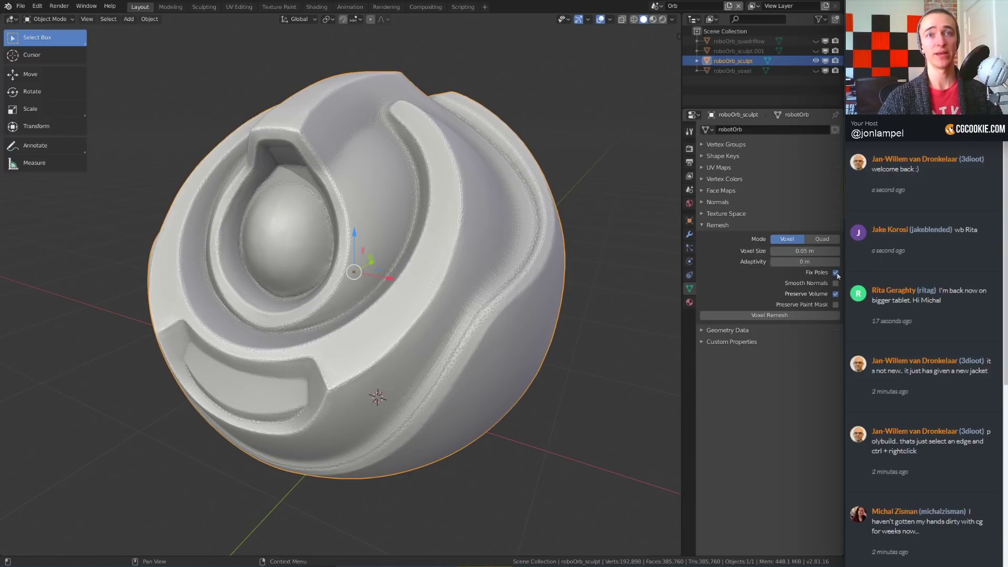
pyautogui.click(784, 313)
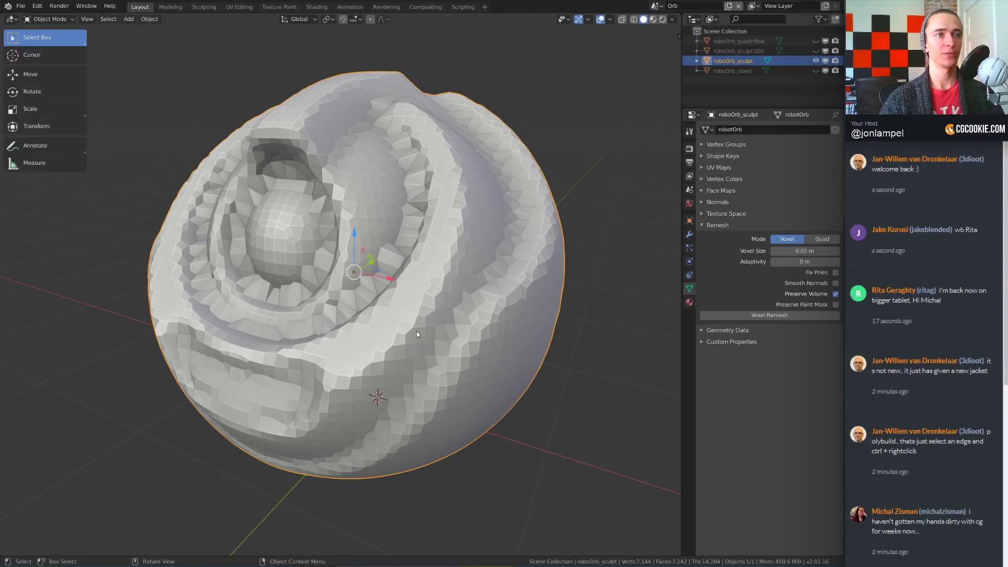
# - Inspect the orb's topology without Fix Poles in Edit Mode and undo the remesh
pyautogui.press('Tab')
pyautogui.moveTo(417, 334); pyautogui.dragTo(633, 302, button='middle')
pyautogui.press('Tab')
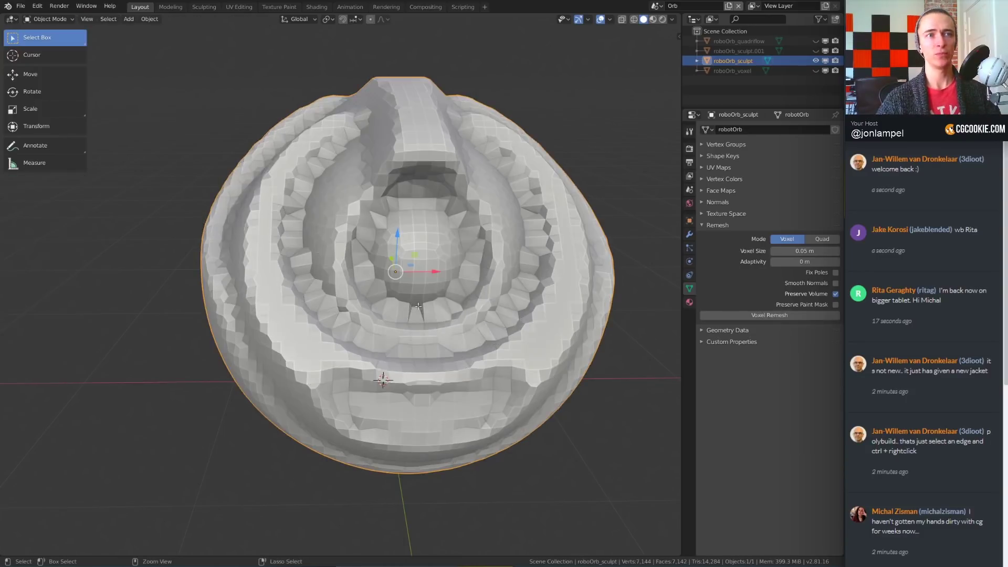
pyautogui.hotkey('ctrl', 'z')
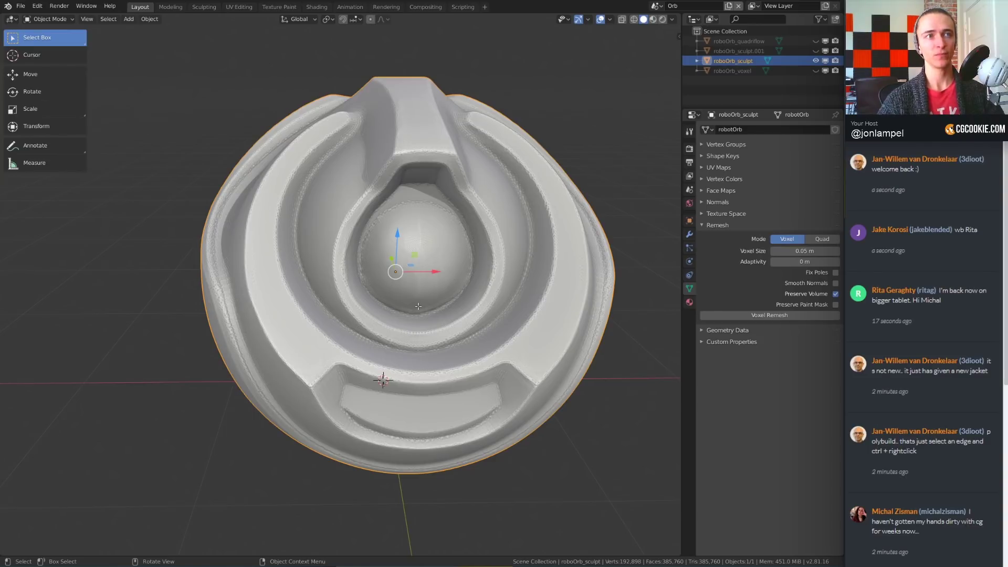
pyautogui.hotkey('ctrl', 'Tab')
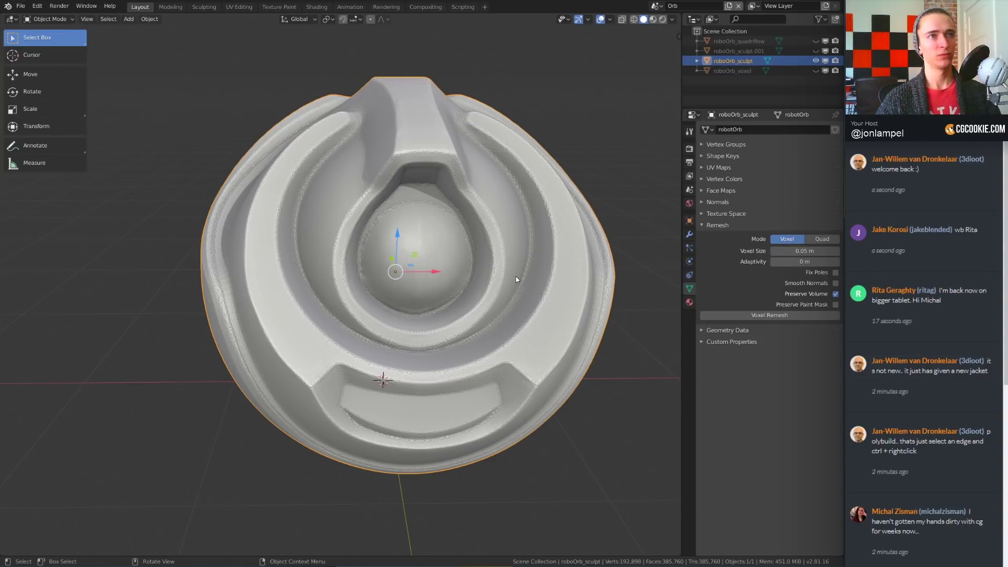
pyautogui.hotkey('ctrl', 'Tab')
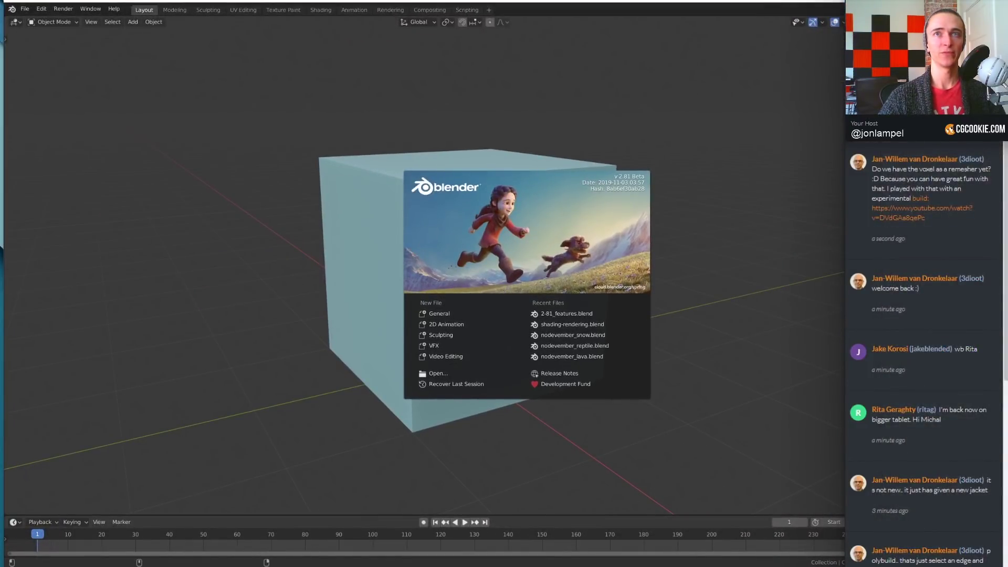
# - Resize the new Blender window to fit the visible recording area and dismiss the splash screen
pyautogui.moveTo(1007, 16); pyautogui.dragTo(844, 16)
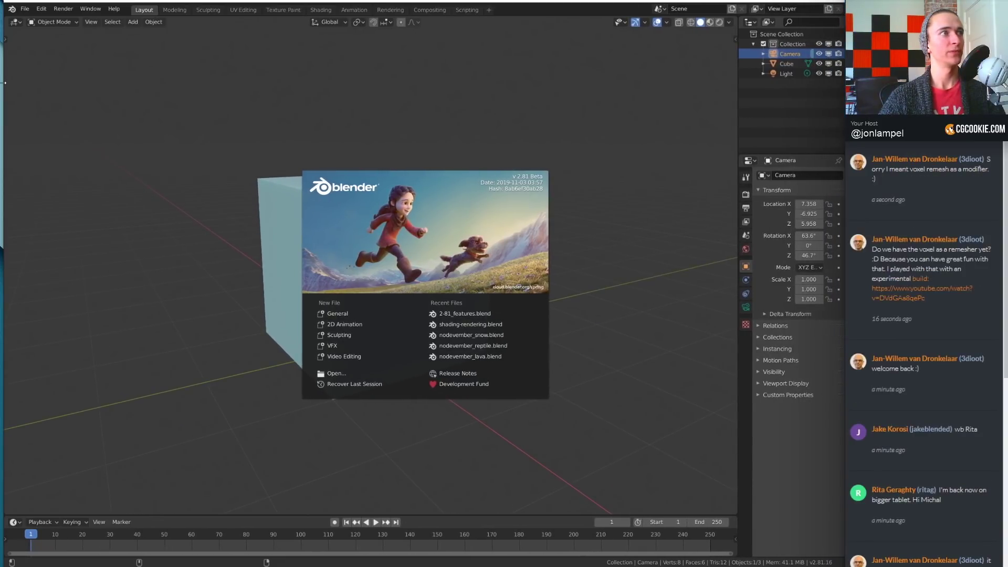
pyautogui.moveTo(5, 83); pyautogui.dragTo(0, 84)
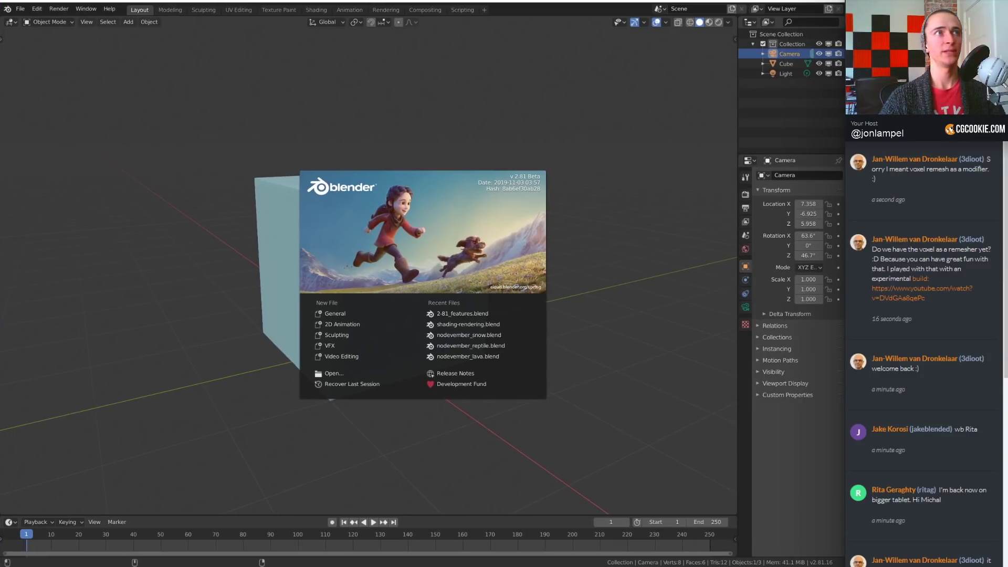
pyautogui.moveTo(171, 1); pyautogui.dragTo(171, 0)
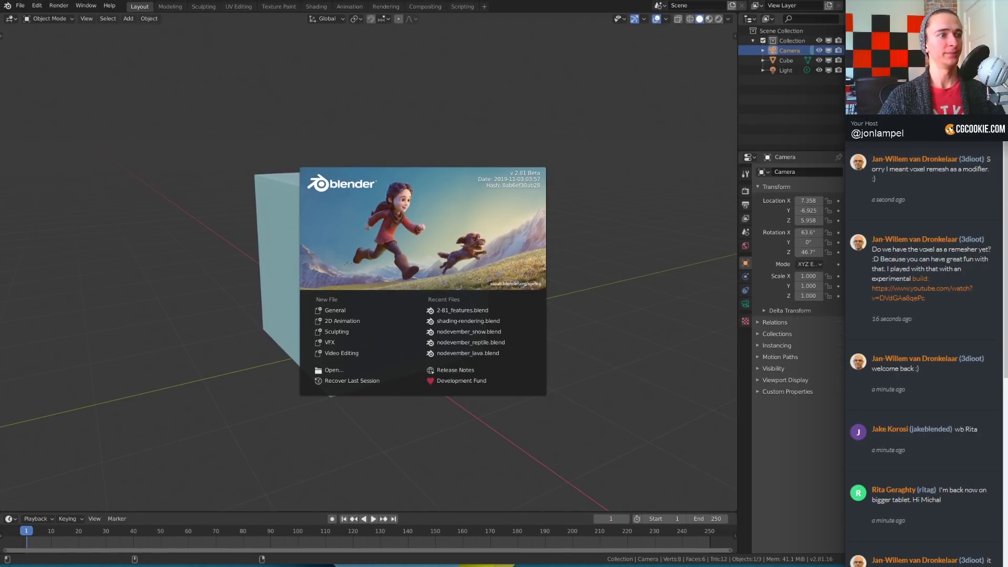
pyautogui.moveTo(92, 564); pyautogui.dragTo(90, 566)
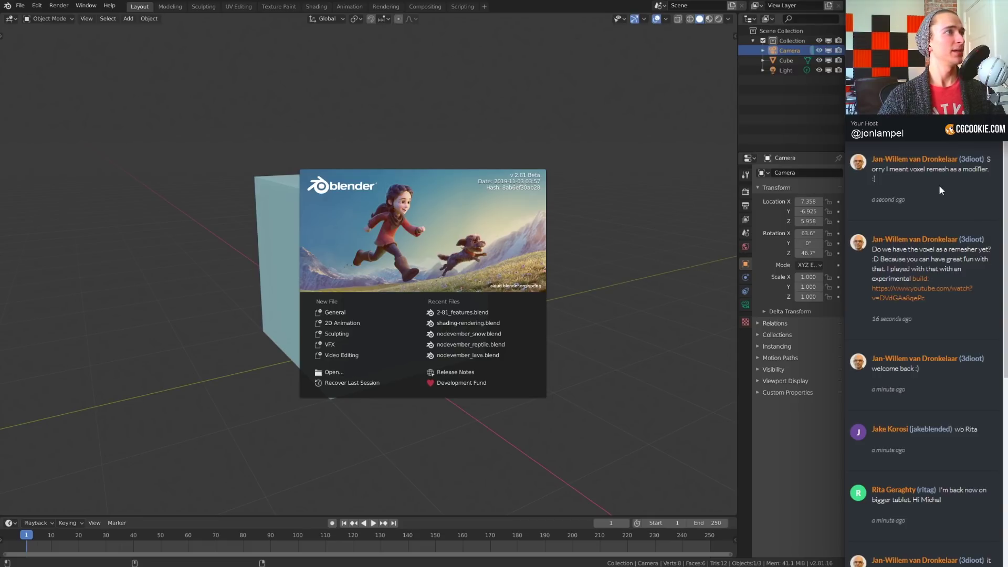
pyautogui.click(542, 175)
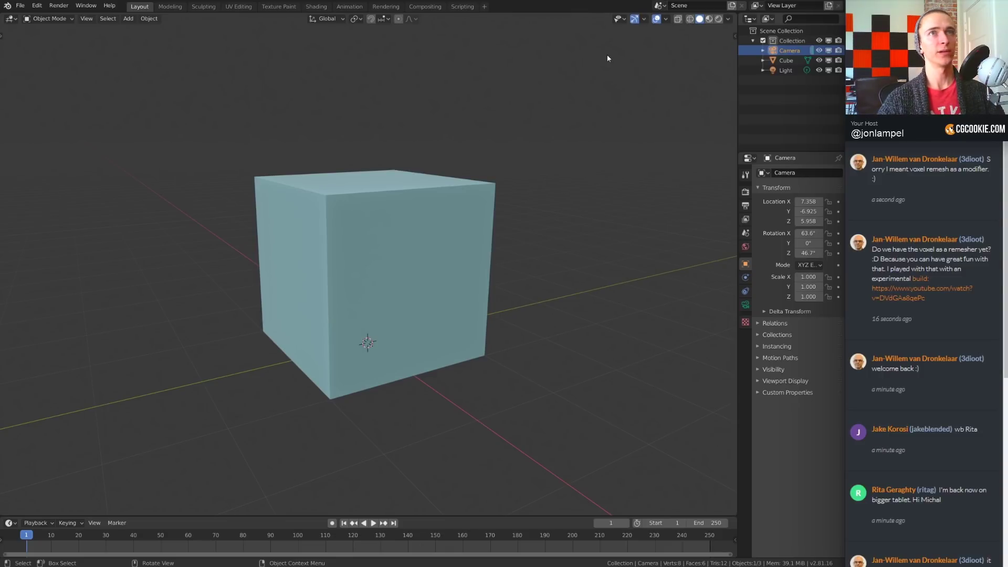
# - Reopen the recent demo file, switch to its Shader Ball scene and return to the Orb scene
pyautogui.click(20, 5)
pyautogui.moveTo(44, 36)
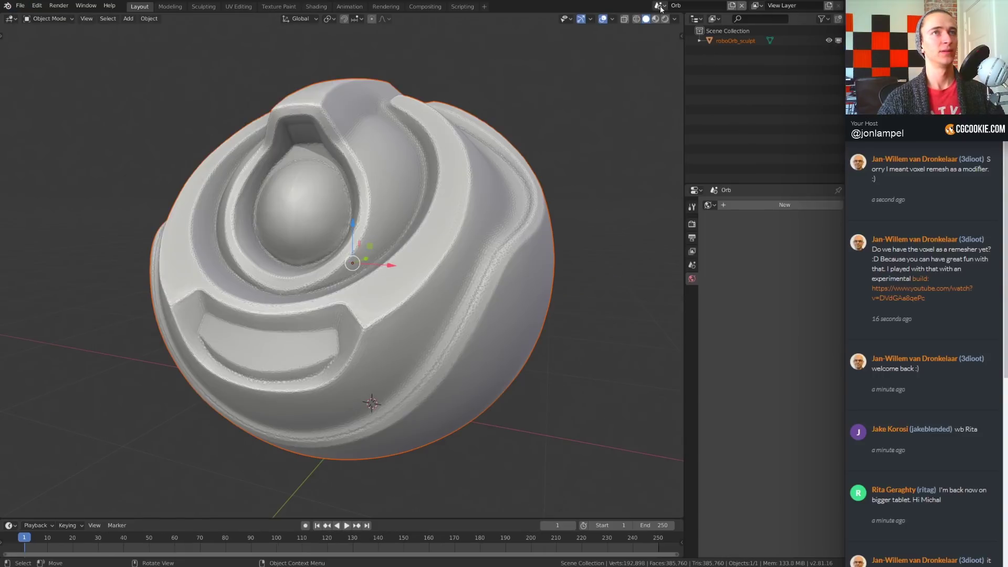
pyautogui.click(658, 6)
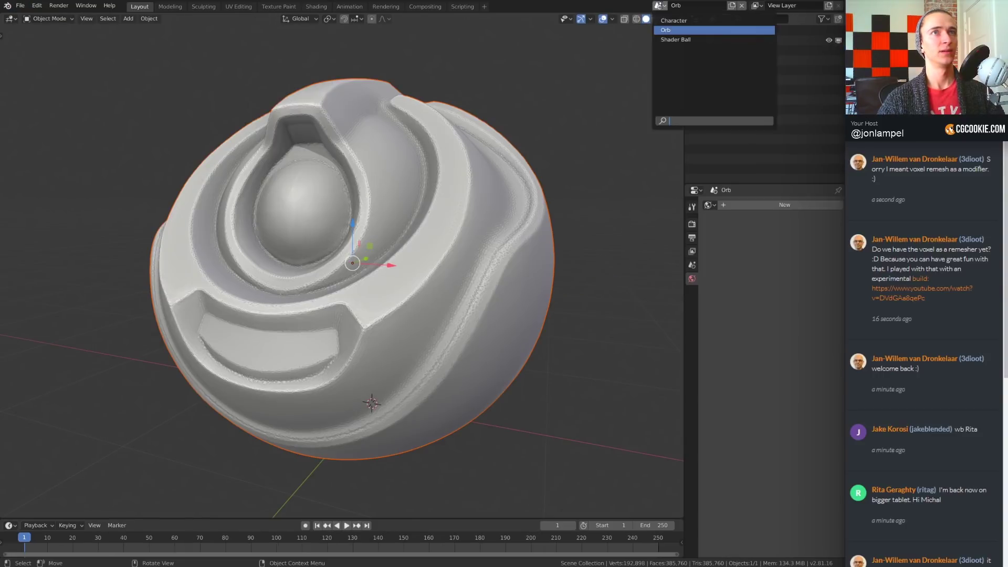
pyautogui.click(680, 40)
pyautogui.click(658, 6)
pyautogui.click(666, 30)
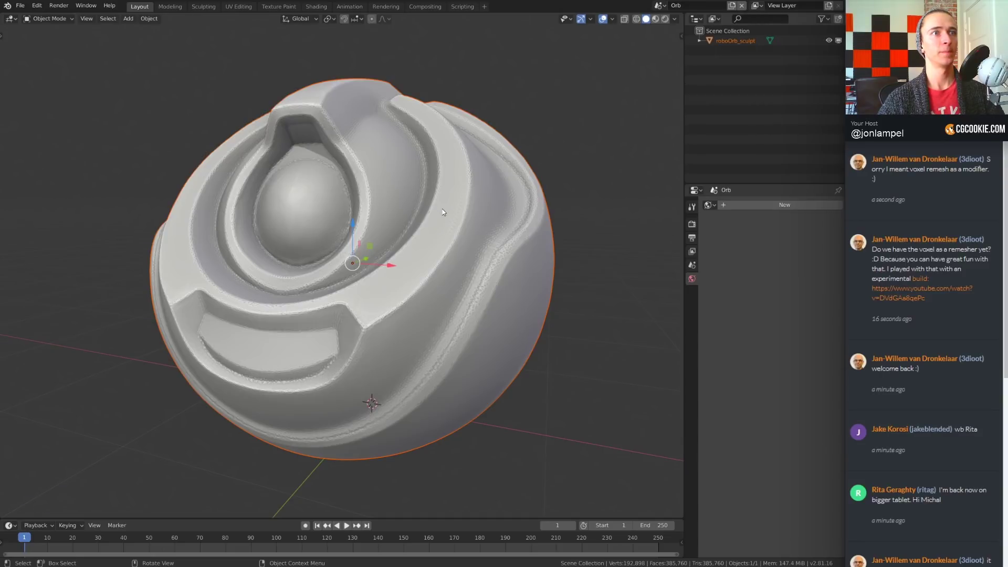
# - Select the orb sculpt and open the Remesh settings in its mesh data properties
pyautogui.click(442, 209)
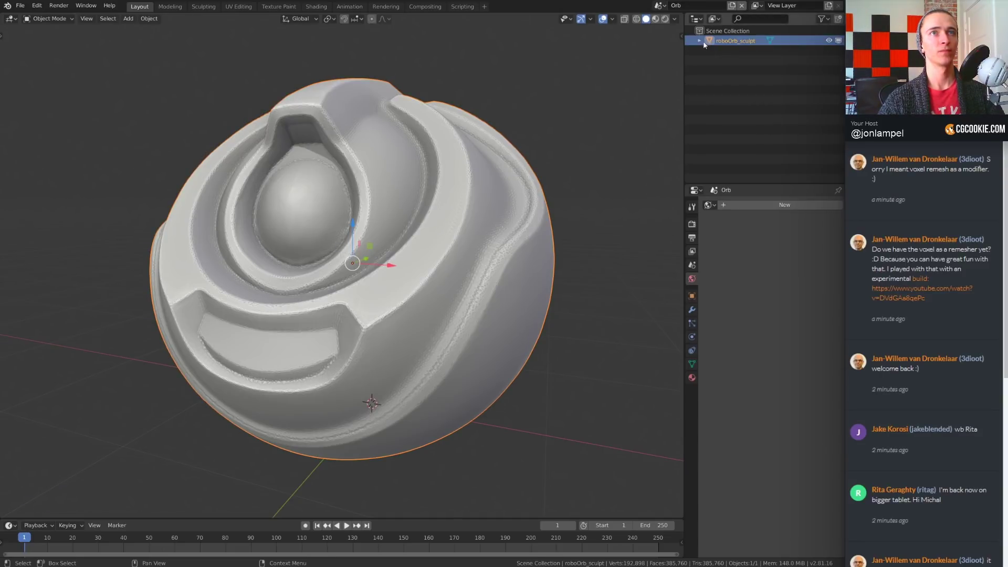
pyautogui.click(693, 364)
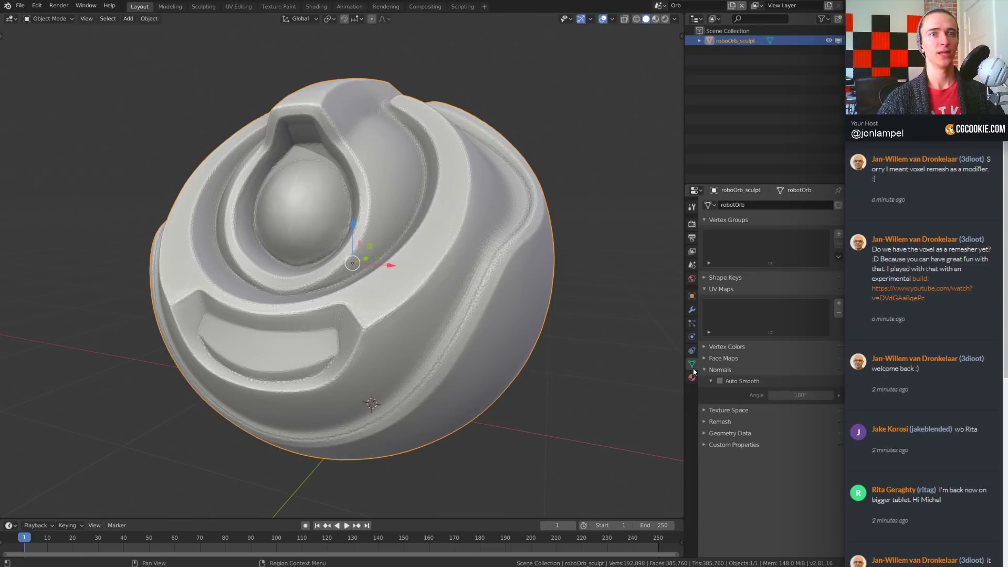
pyautogui.click(720, 422)
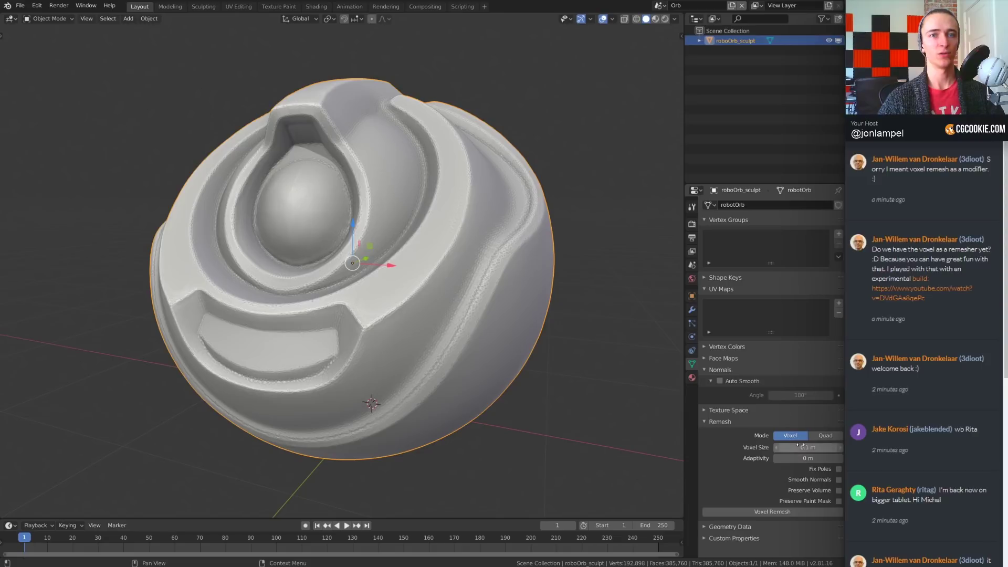
# - Run Voxel Remesh on the orb at a voxel size of 0.1 m and undo it
pyautogui.click(761, 512)
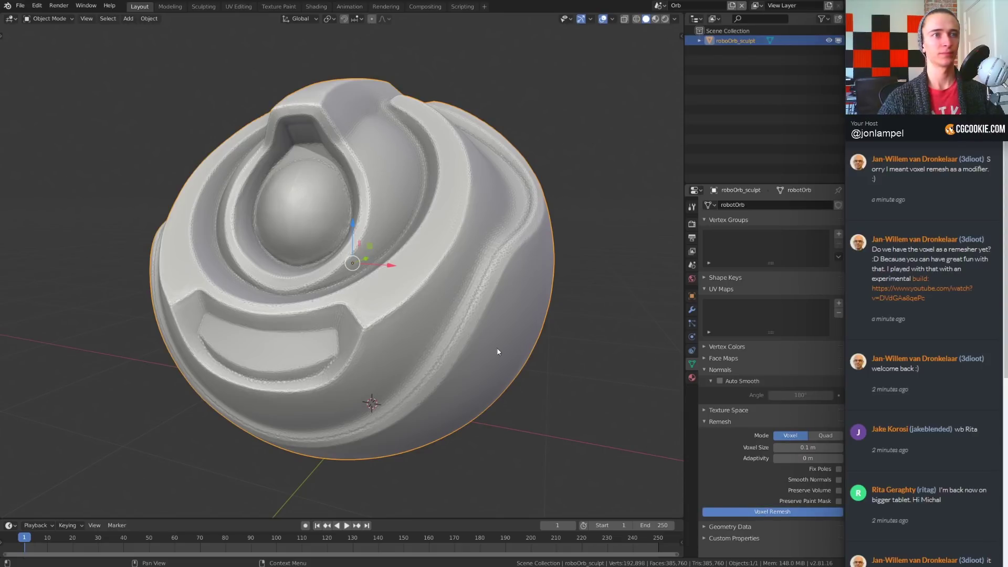
pyautogui.moveTo(537, 345)
pyautogui.mouseDown(button='middle')
pyautogui.moveTo(441, 361)
pyautogui.moveTo(333, 418)
pyautogui.moveTo(346, 360)
pyautogui.mouseUp(button='middle')
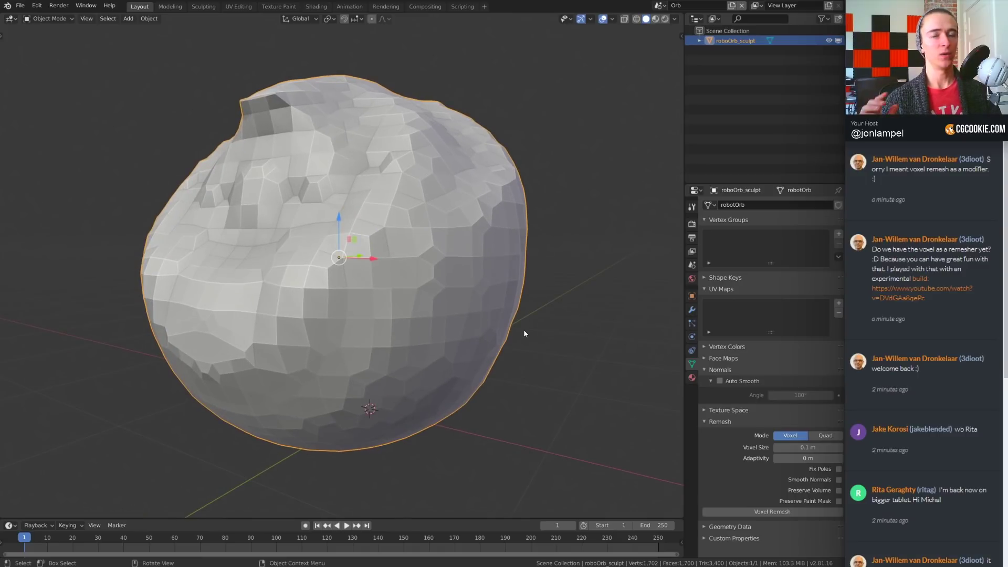
pyautogui.hotkey('ctrl', 'z')
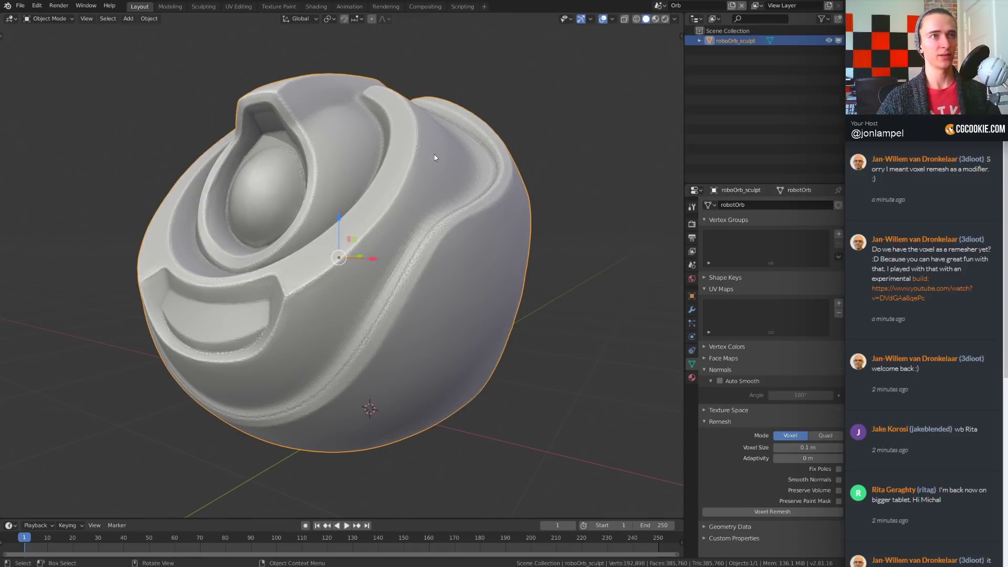
# - Add a cube, scale it down and place it so that it overlaps the underside of the orb
pyautogui.hotkey('shift', 'a')
pyautogui.moveTo(410, 152)
pyautogui.click(485, 161)
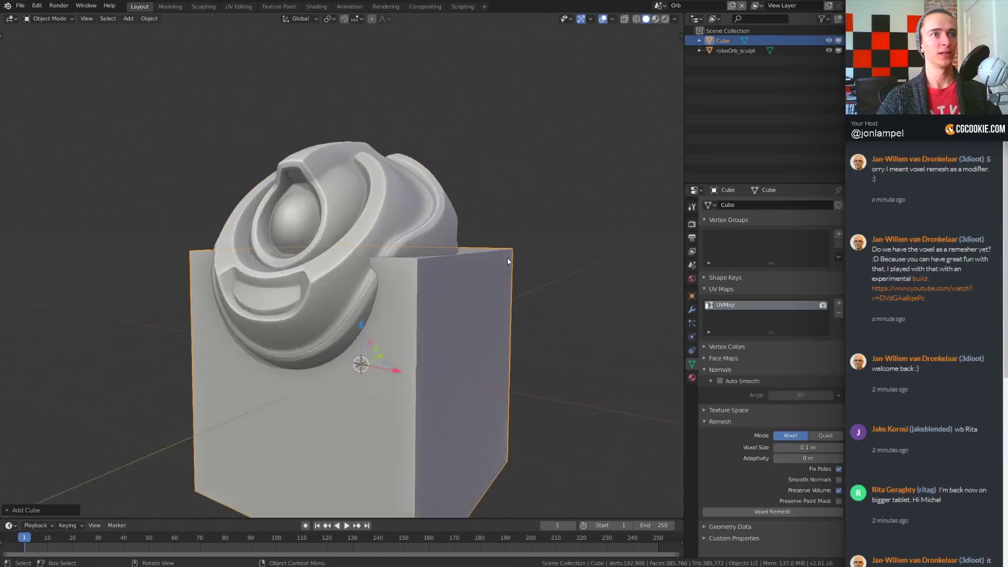
pyautogui.scroll(-3, 507, 258)
pyautogui.press('s')
pyautogui.click(505, 285)
pyautogui.moveTo(504, 284)
pyautogui.mouseDown(button='middle')
pyautogui.moveTo(468, 274)
pyautogui.moveTo(463, 305)
pyautogui.moveTo(394, 308)
pyautogui.moveTo(410, 334)
pyautogui.mouseUp(button='middle')
pyautogui.press('g')
pyautogui.click(513, 270)
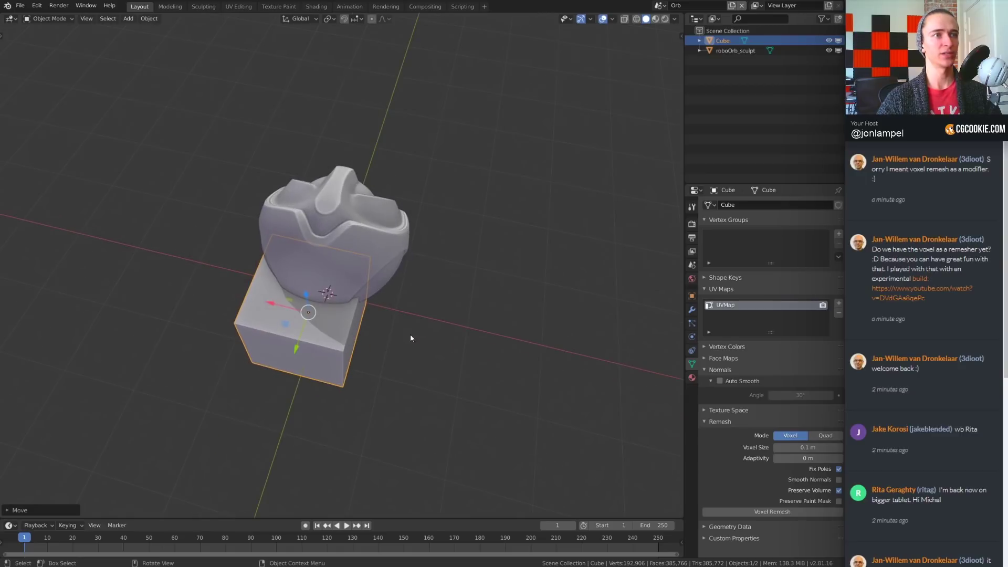
pyautogui.moveTo(261, 307); pyautogui.dragTo(511, 280, button='middle')
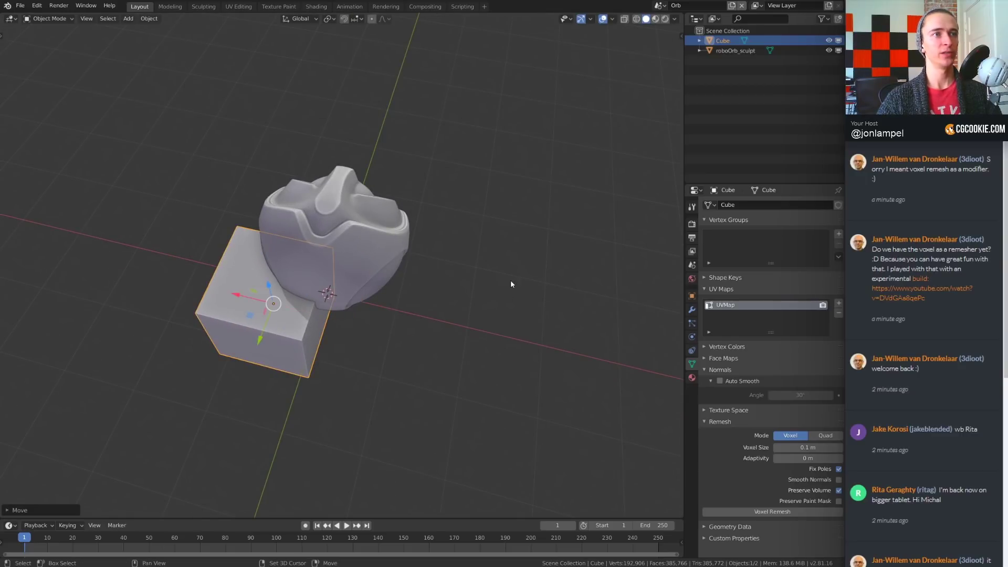
# - Add a UV sphere and move it so that it overlaps the side of the orb
pyautogui.hotkey('shift', 'a')
pyautogui.moveTo(510, 280)
pyautogui.click(584, 314)
pyautogui.moveTo(584, 314); pyautogui.dragTo(485, 339, button='middle')
pyautogui.press('g')
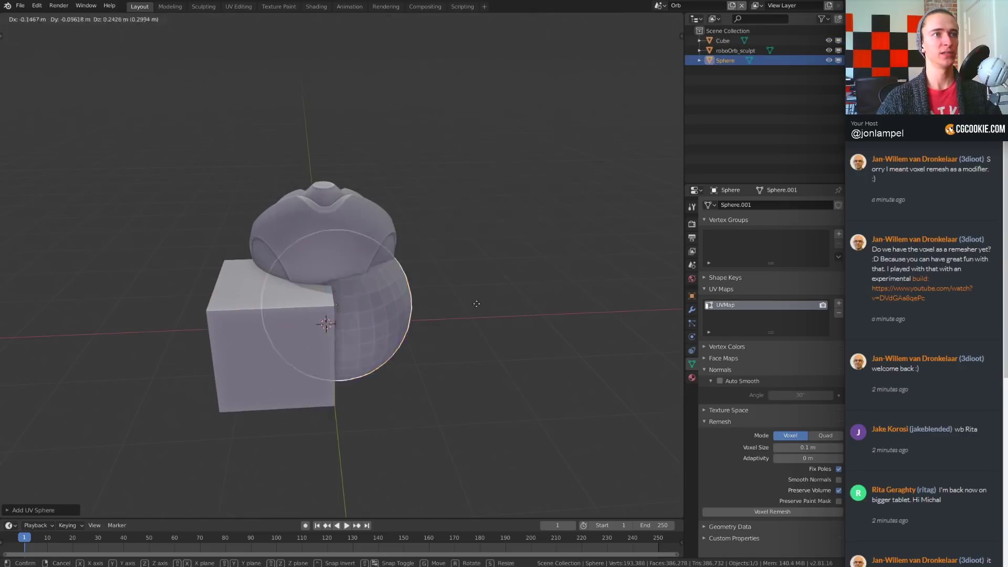
pyautogui.click(474, 285)
pyautogui.moveTo(474, 282); pyautogui.dragTo(557, 301, button='middle')
pyautogui.hotkey('shift', 'a')
pyautogui.moveTo(557, 302)
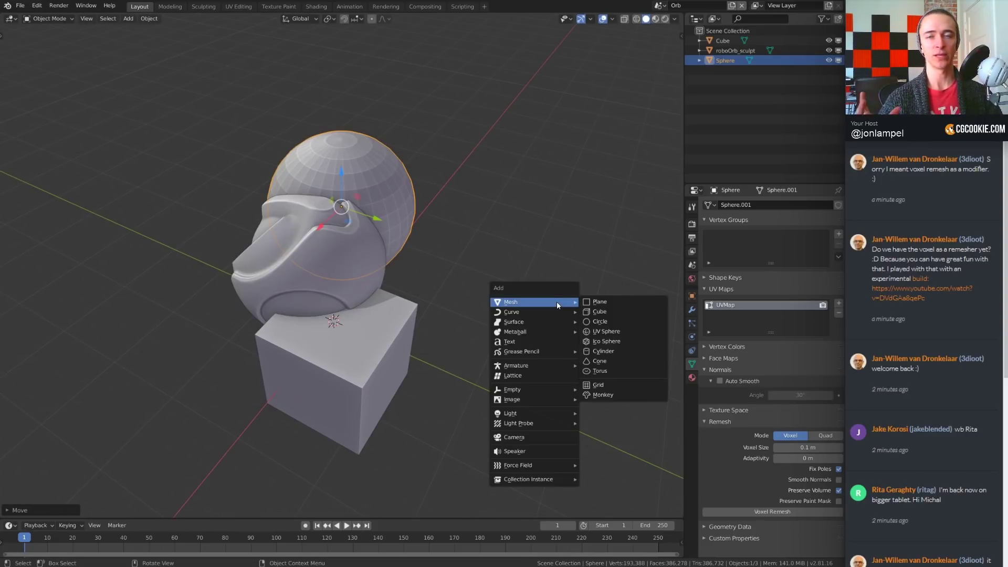
pyautogui.press('Escape')
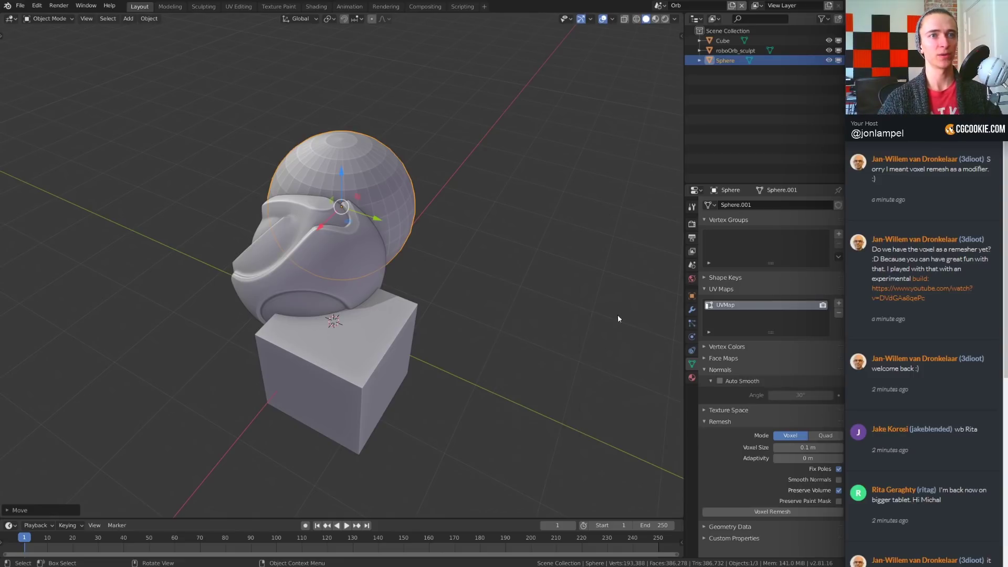
# - Add a monkey mesh, move it against the orb on the side away from the sphere and rotate it
pyautogui.hotkey('shift', 'a')
pyautogui.click(575, 400)
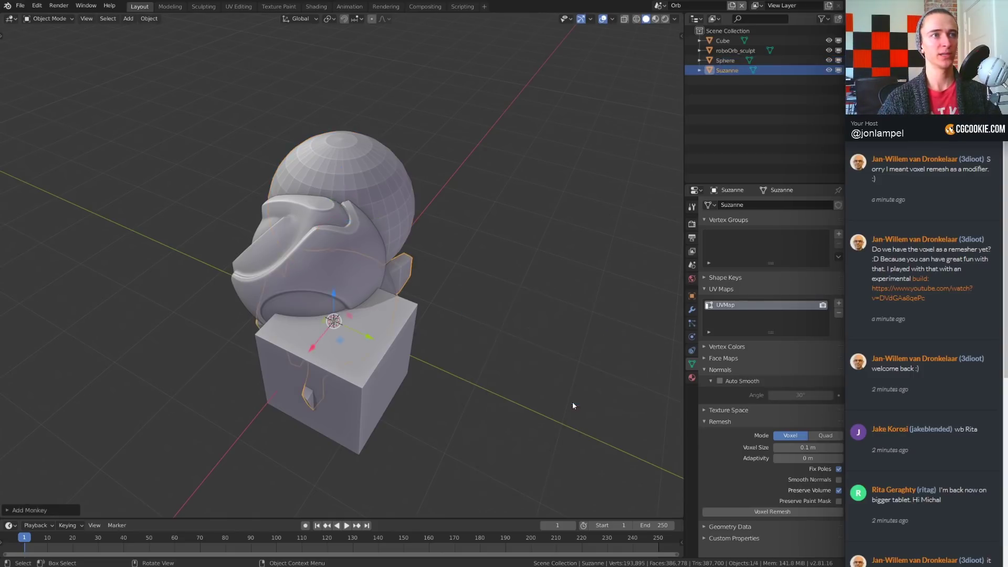
pyautogui.moveTo(572, 402); pyautogui.dragTo(402, 365, button='middle')
pyautogui.press('g')
pyautogui.click(210, 268)
pyautogui.press('r')
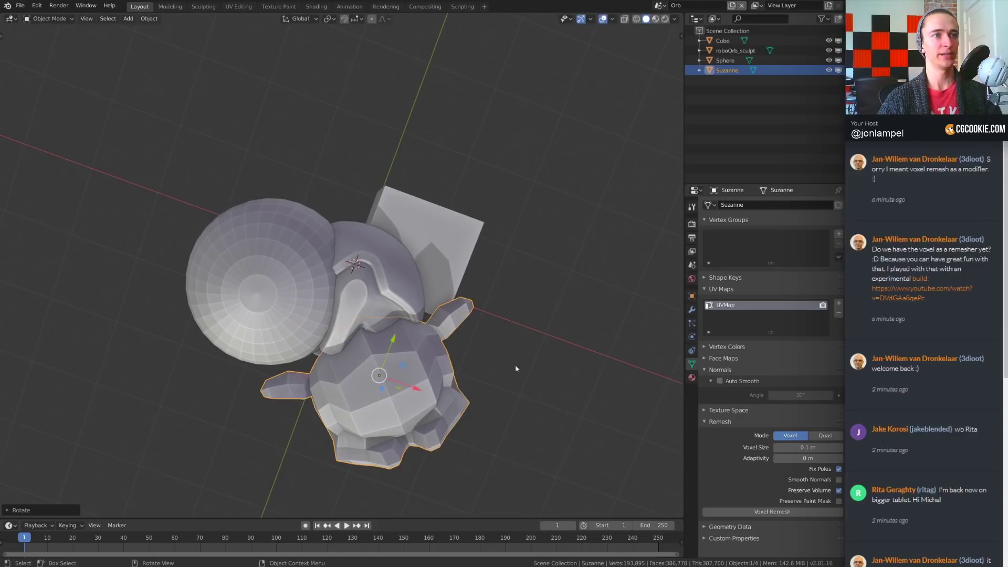
pyautogui.rightClick(506, 370)
pyautogui.moveTo(548, 367); pyautogui.dragTo(411, 348, button='middle')
# - Duplicate the orb sculpt in place and hide the duplicate
pyautogui.click(351, 307)
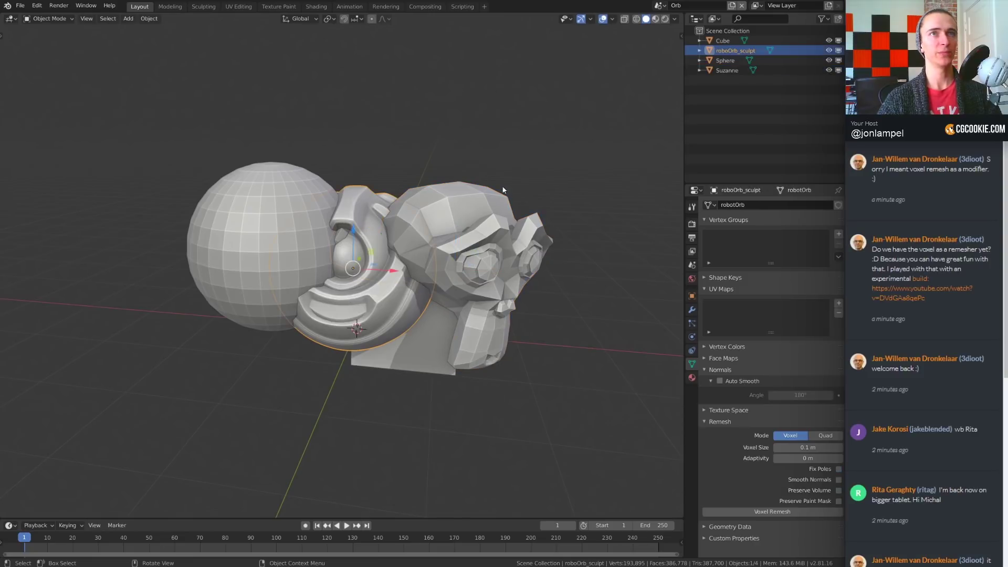
pyautogui.hotkey('shift', 'd')
pyautogui.rightClick(547, 192)
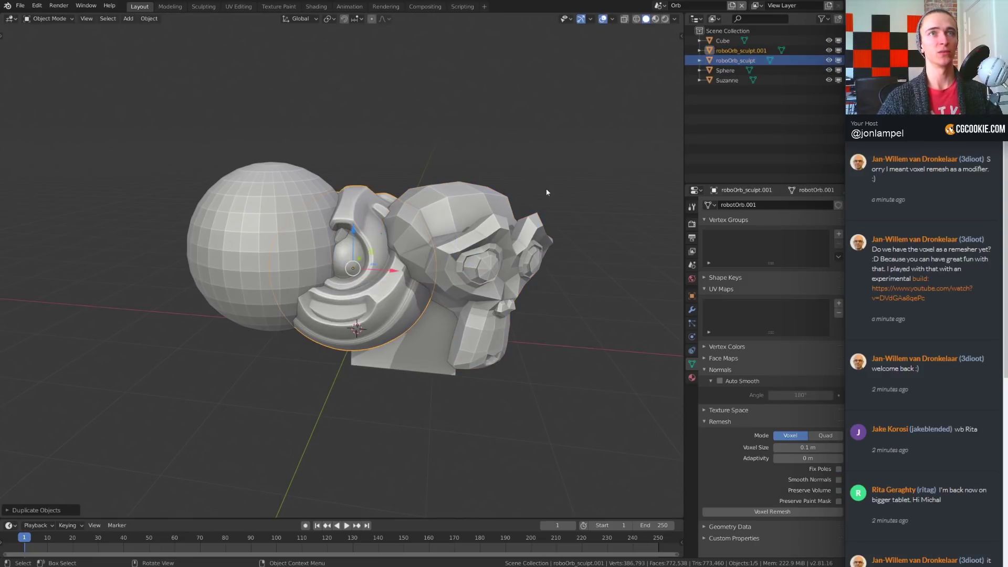
pyautogui.click(829, 51)
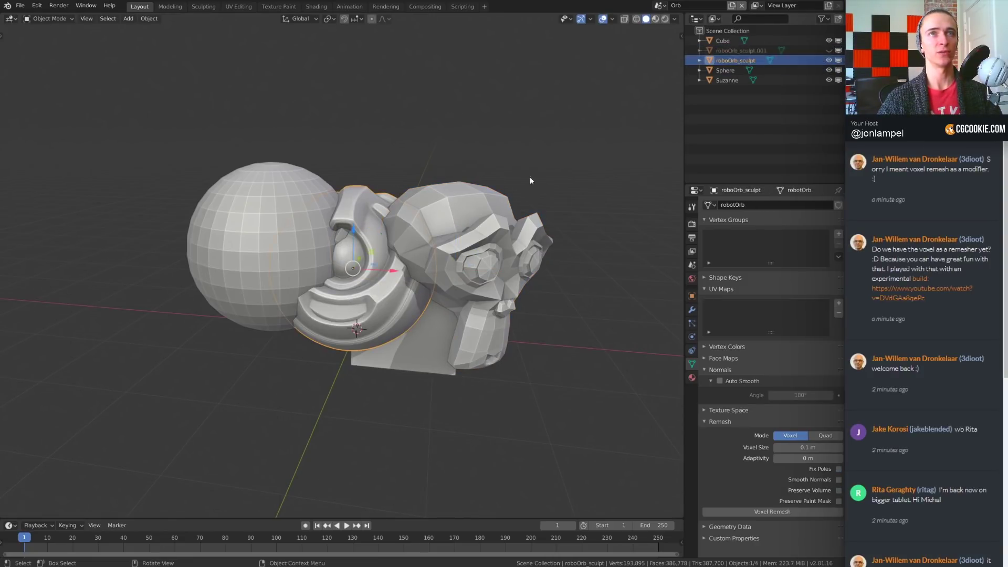
# - Select the cube, sphere, monkey and orb, make the orb active and join them into one object
pyautogui.moveTo(171, 127); pyautogui.dragTo(551, 458)
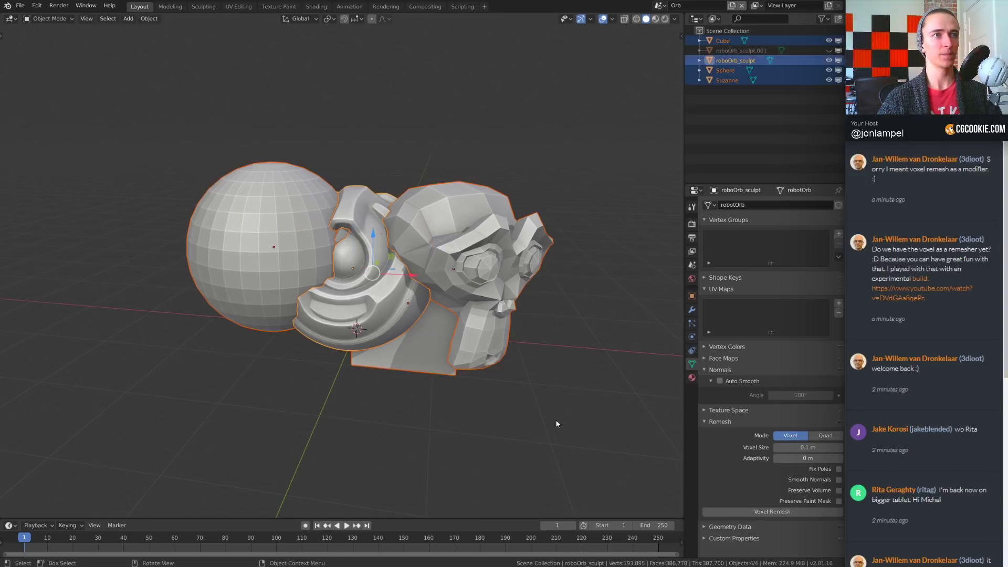
pyautogui.moveTo(551, 458); pyautogui.dragTo(327, 350, button='middle')
pyautogui.keyDown('shift'); pyautogui.click(328, 351); pyautogui.keyUp('shift')
pyautogui.keyDown('shift'); pyautogui.click(329, 347); pyautogui.keyUp('shift')
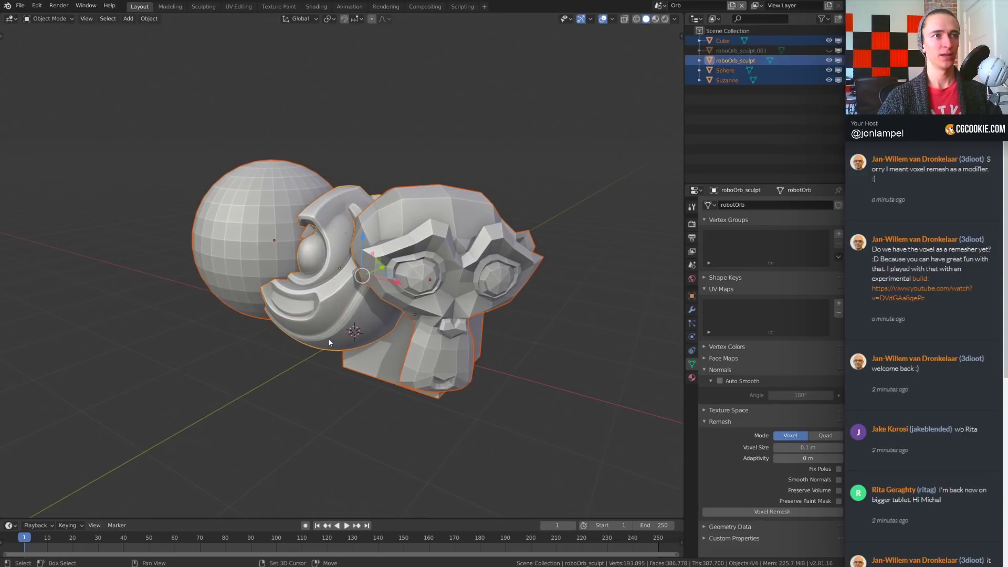
pyautogui.hotkey('ctrl', 'j')
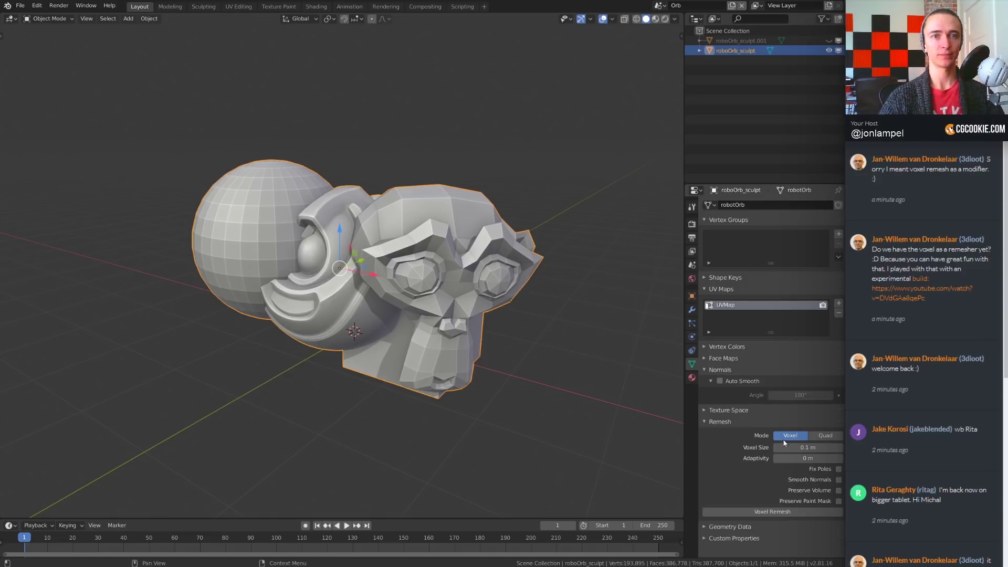
# - Set the voxel size to 0.01 m and run Voxel Remesh on the joined object
pyautogui.click(801, 447)
pyautogui.press('BackSpace')
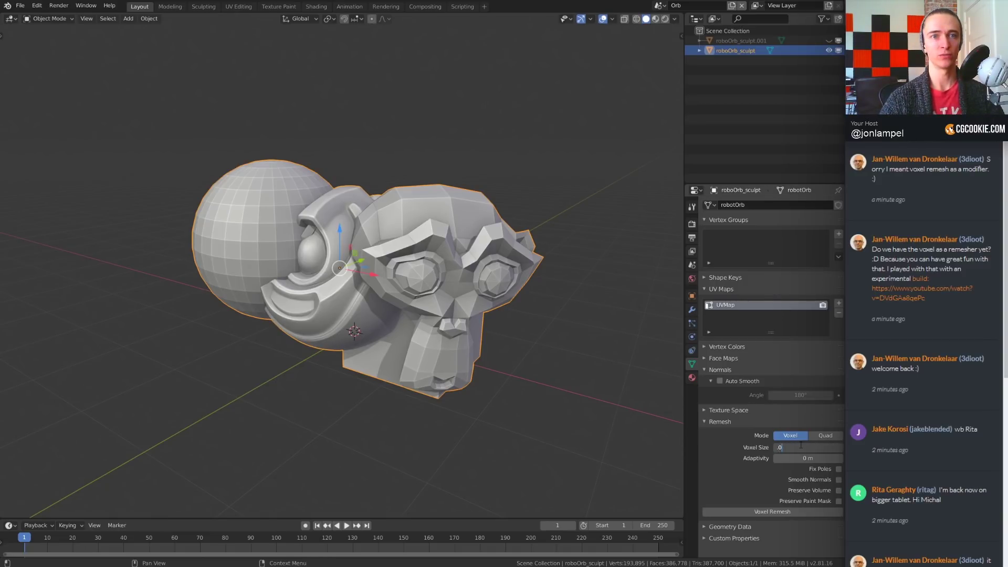
pyautogui.write('.01')
pyautogui.press('Return')
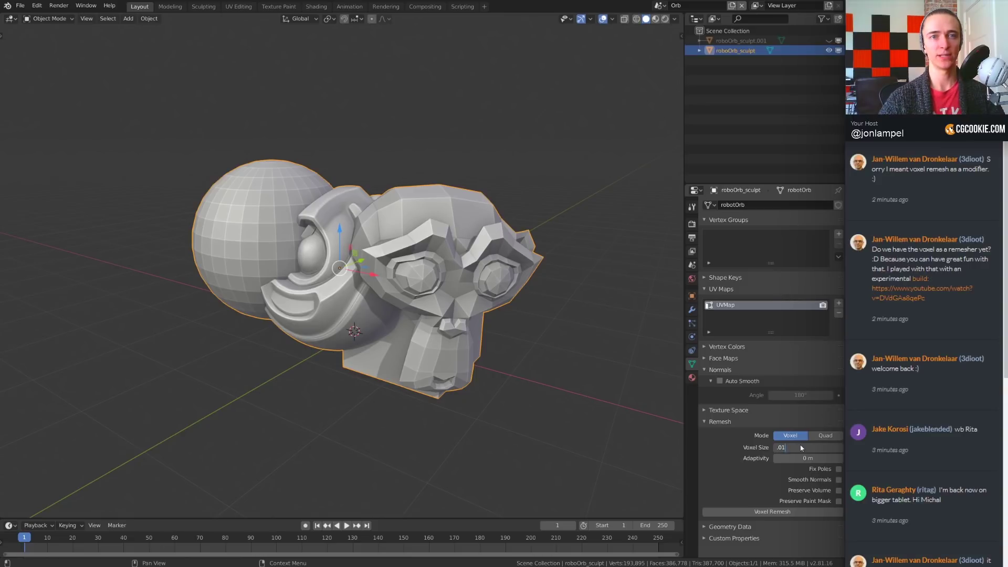
pyautogui.moveTo(420, 344); pyautogui.dragTo(450, 346, button='middle')
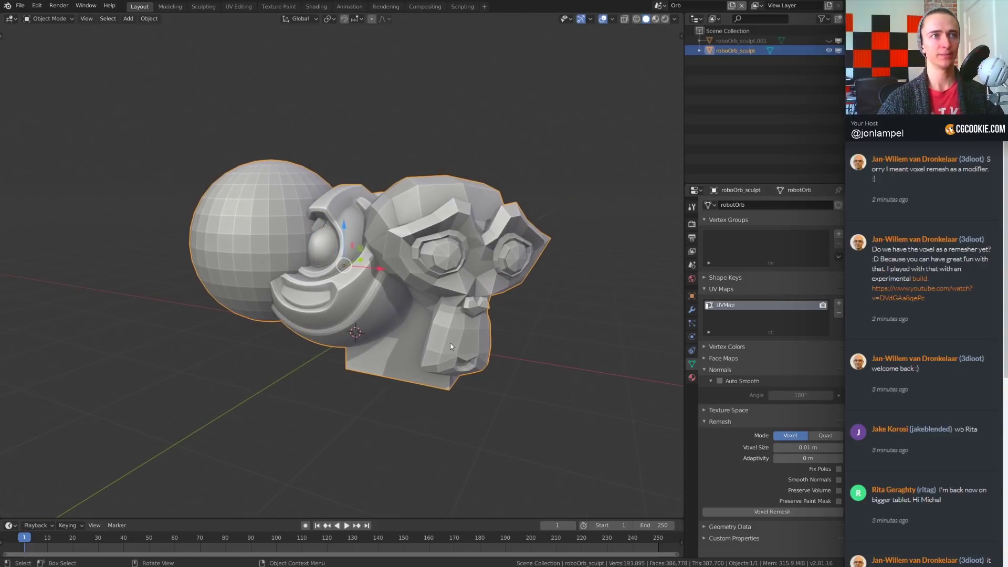
pyautogui.click(770, 513)
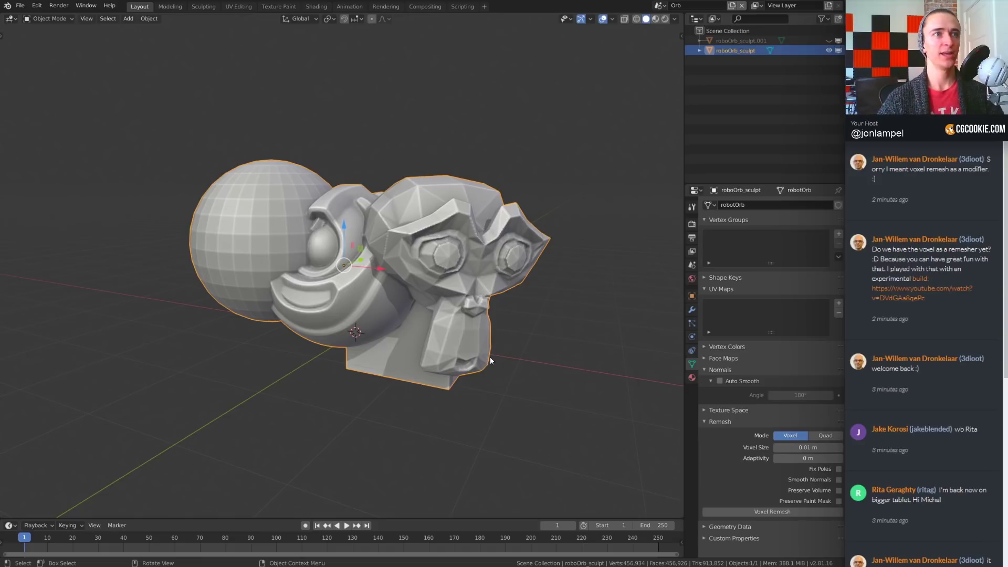
# - Examine the remeshed object's interior and the seams where the orb, cube, sphere and monkey meet
pyautogui.moveTo(438, 321)
pyautogui.mouseDown(button='middle')
pyautogui.moveTo(496, 292)
pyautogui.moveTo(332, 296)
pyautogui.moveTo(507, 310)
pyautogui.moveTo(456, 298)
pyautogui.moveTo(445, 284)
pyautogui.moveTo(349, 345)
pyautogui.moveTo(495, 333)
pyautogui.moveTo(379, 336)
pyautogui.mouseUp(button='middle')
pyautogui.hotkey('alt', 'z')
pyautogui.scroll(8, 456, 298)
pyautogui.press('z')
pyautogui.click(410, 286)
pyautogui.scroll(4, 378, 336)
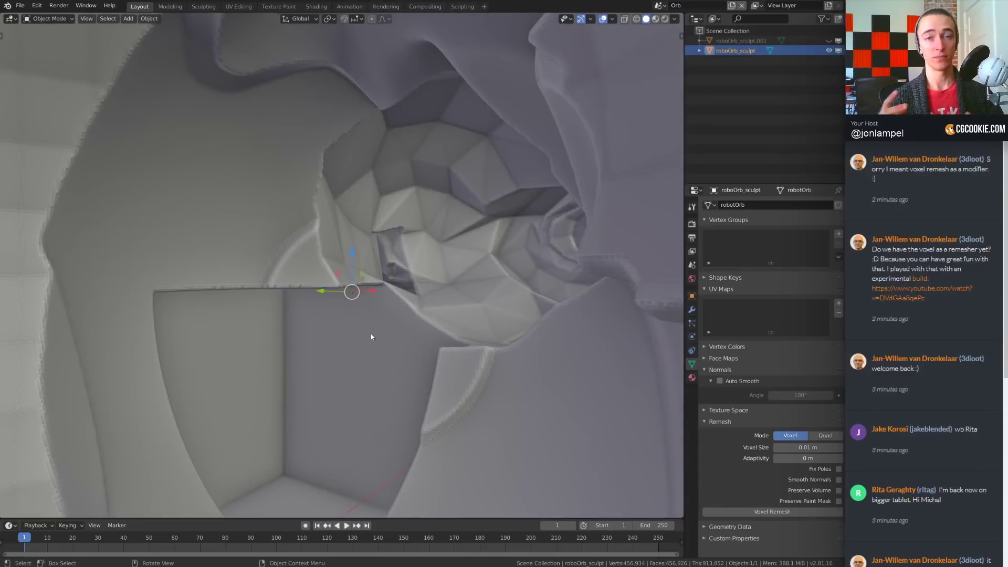
pyautogui.scroll(-5, 371, 331)
pyautogui.moveTo(371, 331); pyautogui.dragTo(385, 306, button='middle')
pyautogui.scroll(3, 385, 306)
pyautogui.moveTo(396, 266); pyautogui.dragTo(412, 311, button='middle')
pyautogui.scroll(3, 412, 310)
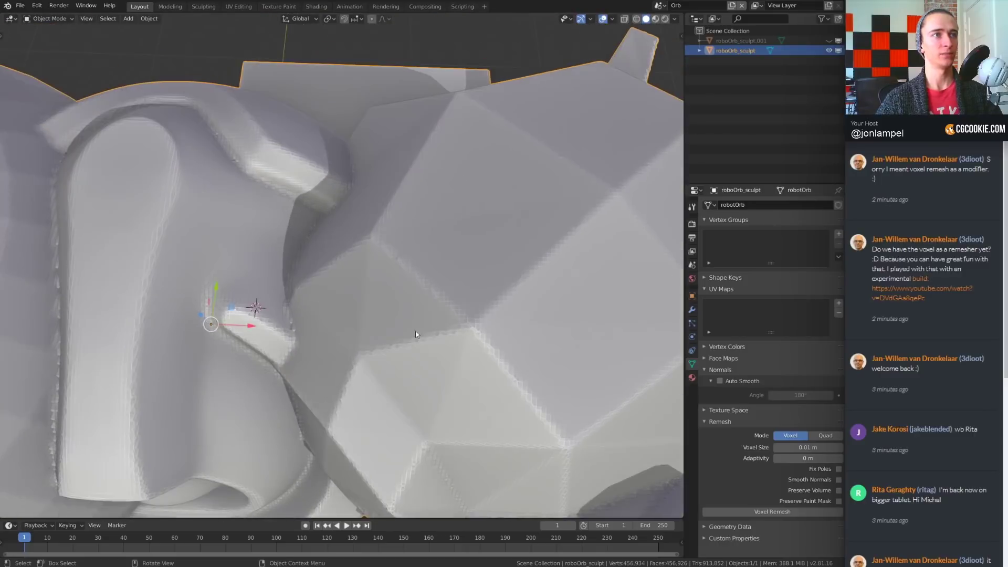
pyautogui.scroll(-5, 209, 321)
pyautogui.moveTo(424, 420); pyautogui.dragTo(391, 322, button='middle')
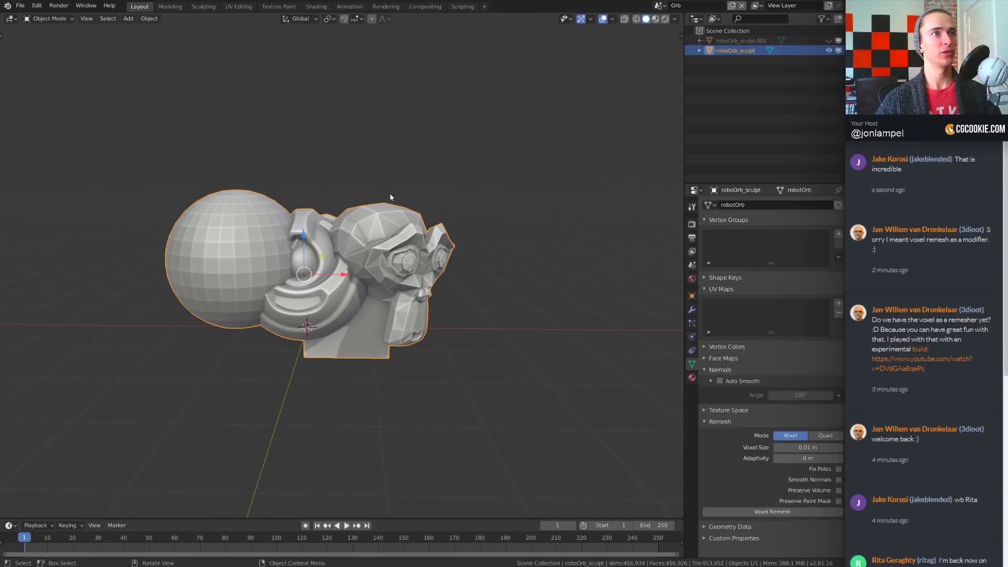
# - Put the remeshed object into Sculpt Mode and switch to the Sculpting workspace
pyautogui.hotkey('ctrl', 'Tab')
pyautogui.click(390, 250)
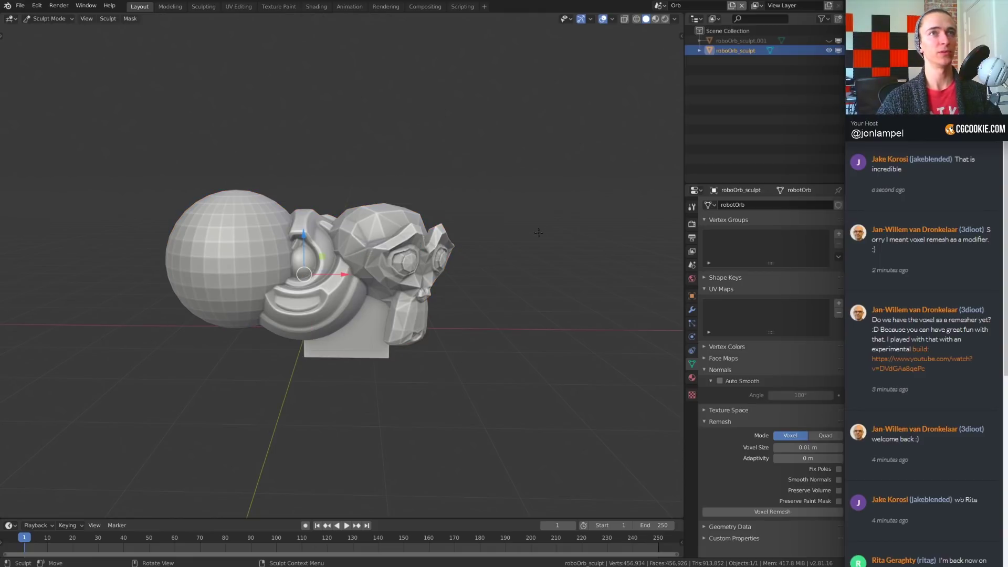
pyautogui.press('t')
pyautogui.press('t')
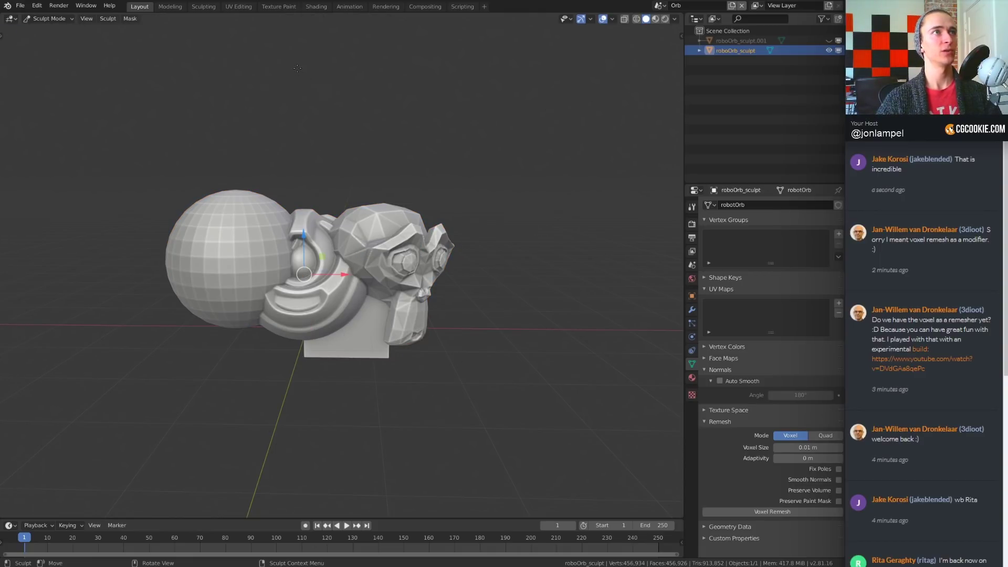
pyautogui.hotkey('ctrl', 'Tab')
pyautogui.click(416, 97)
pyautogui.click(202, 7)
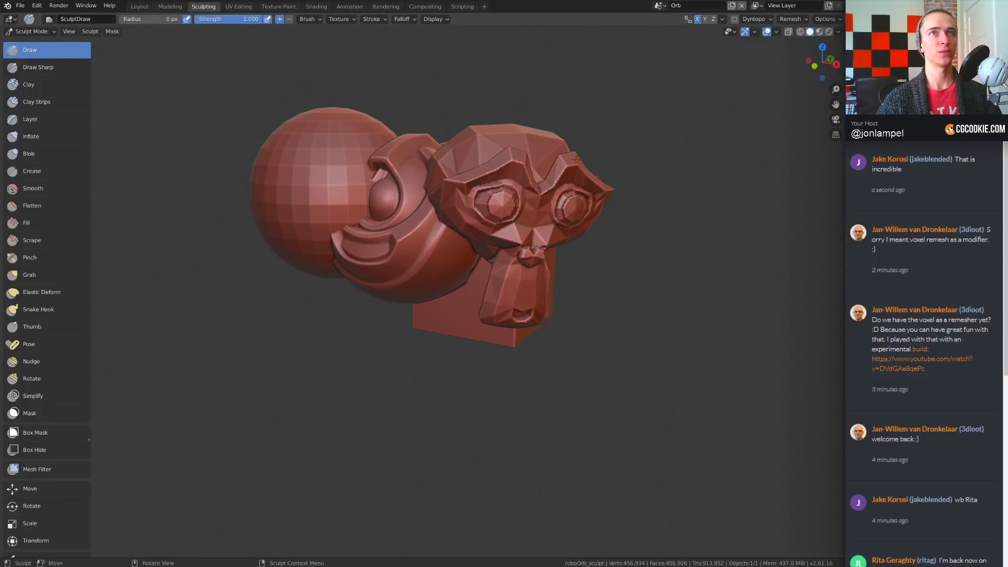
# - Review the voxel Remesh options available for the object in Sculpt Mode
pyautogui.click(793, 19)
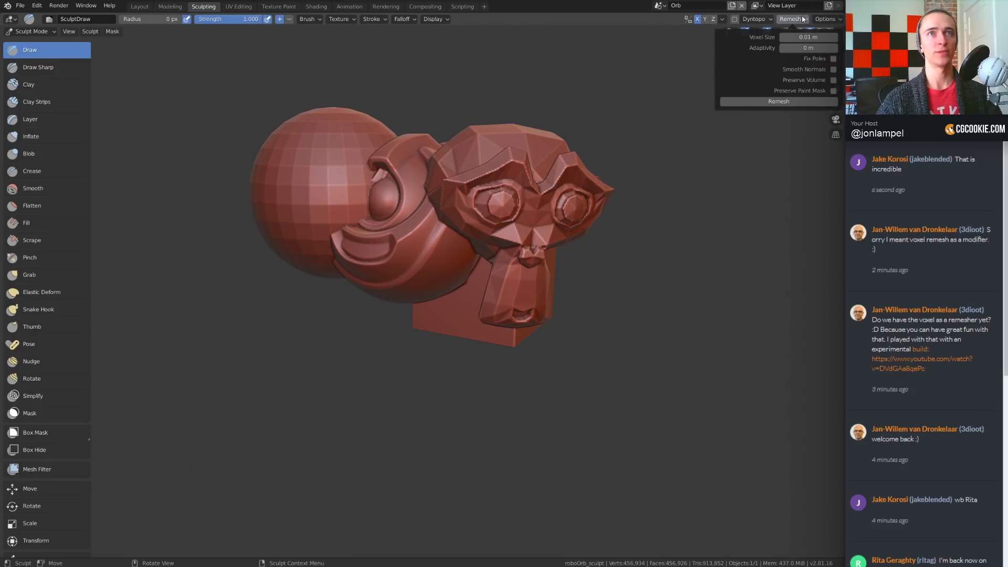
pyautogui.click(788, 103)
pyautogui.scroll(3, 694, 90)
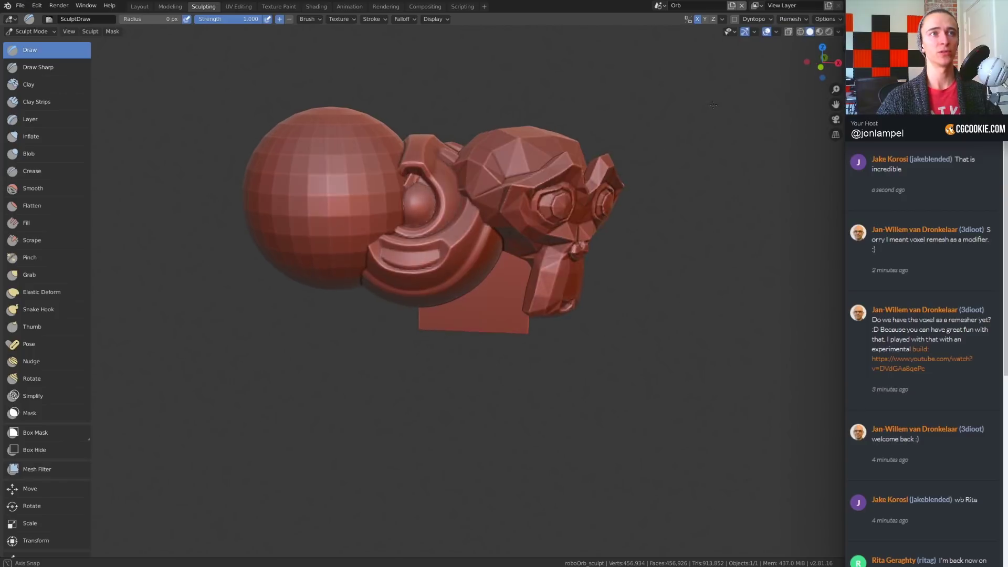
pyautogui.click(794, 19)
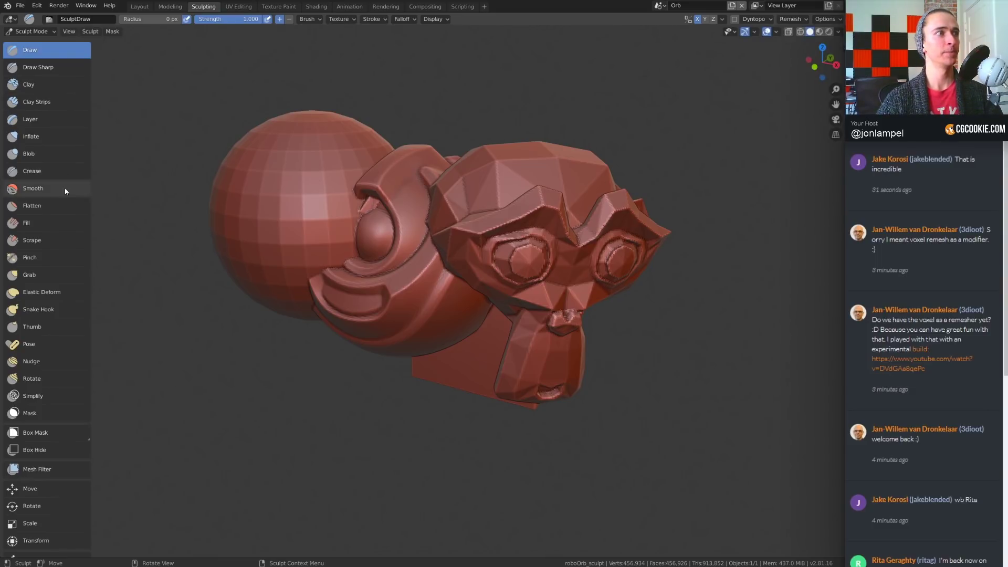
# - Pull a rounded horn up from the top of the large sphere with the Grab brush, mirrored onto the monkey head
pyautogui.click(62, 275)
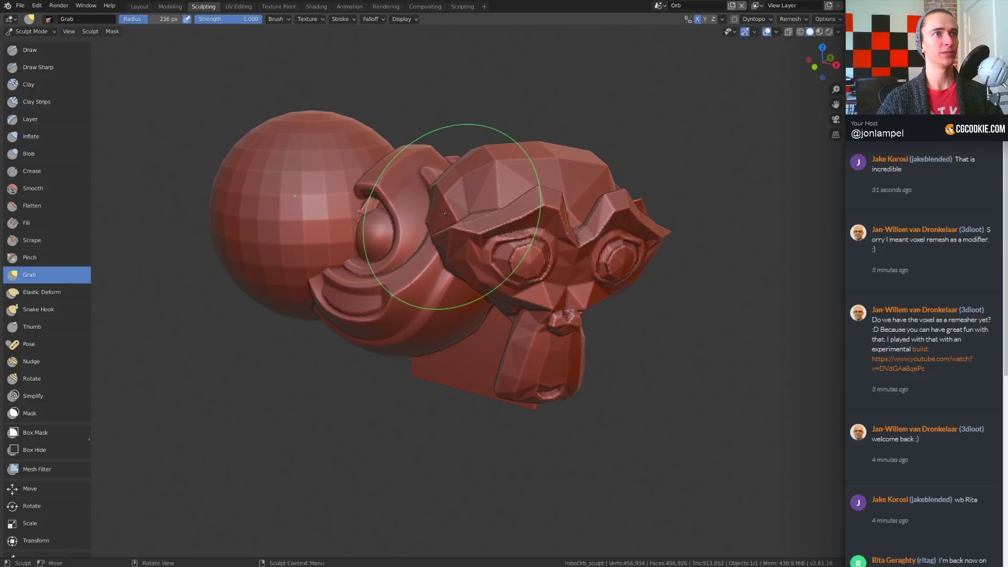
pyautogui.moveTo(283, 149); pyautogui.dragTo(292, 146, button='middle')
pyautogui.moveTo(292, 146); pyautogui.dragTo(280, 168)
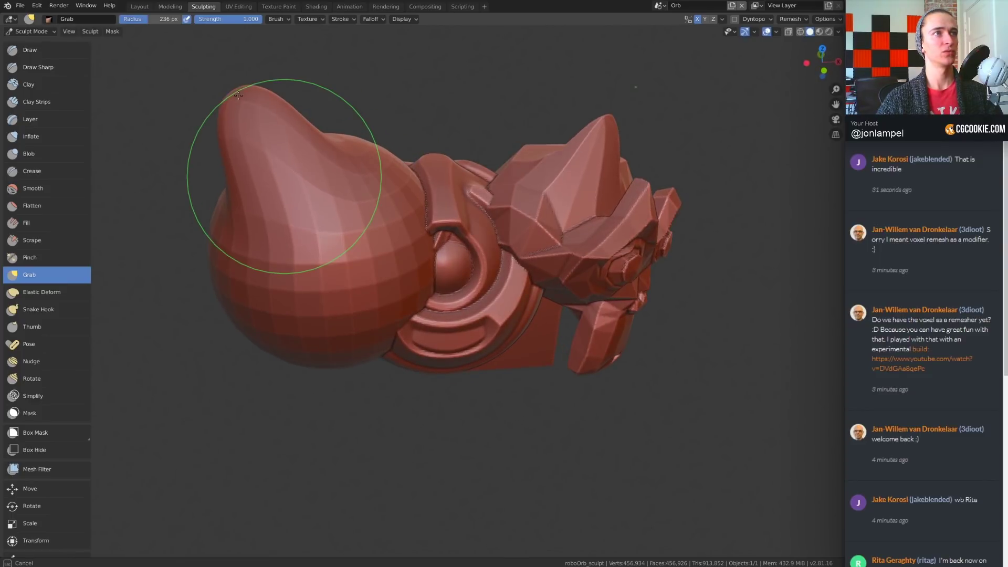
pyautogui.moveTo(280, 168)
pyautogui.mouseDown(button='middle')
pyautogui.moveTo(254, 198)
pyautogui.moveTo(279, 192)
pyautogui.mouseUp(button='middle')
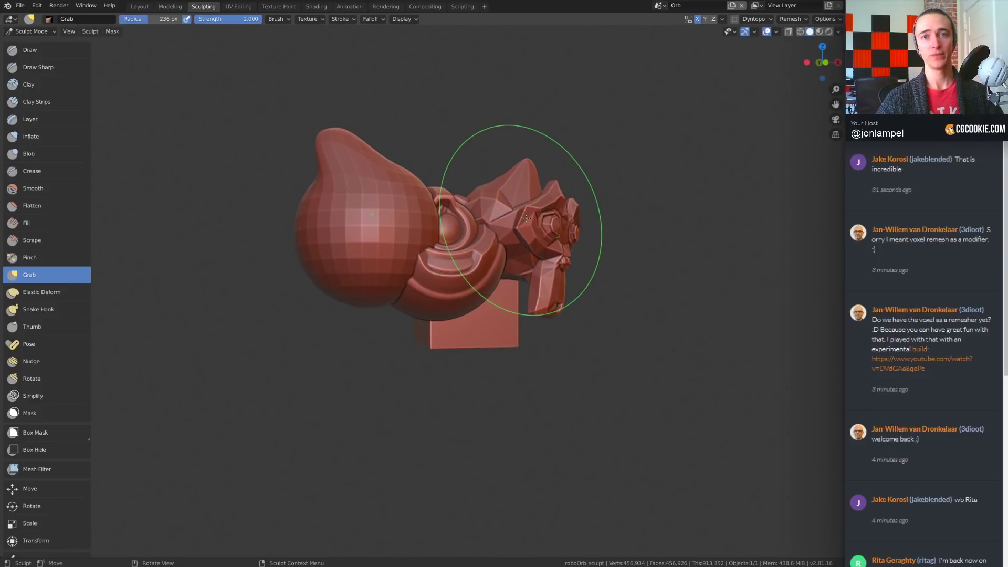
pyautogui.moveTo(518, 225)
pyautogui.mouseDown(button='middle')
pyautogui.moveTo(494, 226)
pyautogui.moveTo(491, 271)
pyautogui.moveTo(356, 231)
pyautogui.mouseUp(button='middle')
pyautogui.moveTo(356, 231)
pyautogui.mouseDown()
pyautogui.moveTo(321, 227)
pyautogui.moveTo(352, 215)
pyautogui.moveTo(358, 171)
pyautogui.moveTo(339, 168)
pyautogui.moveTo(389, 203)
pyautogui.moveTo(340, 203)
pyautogui.mouseUp()
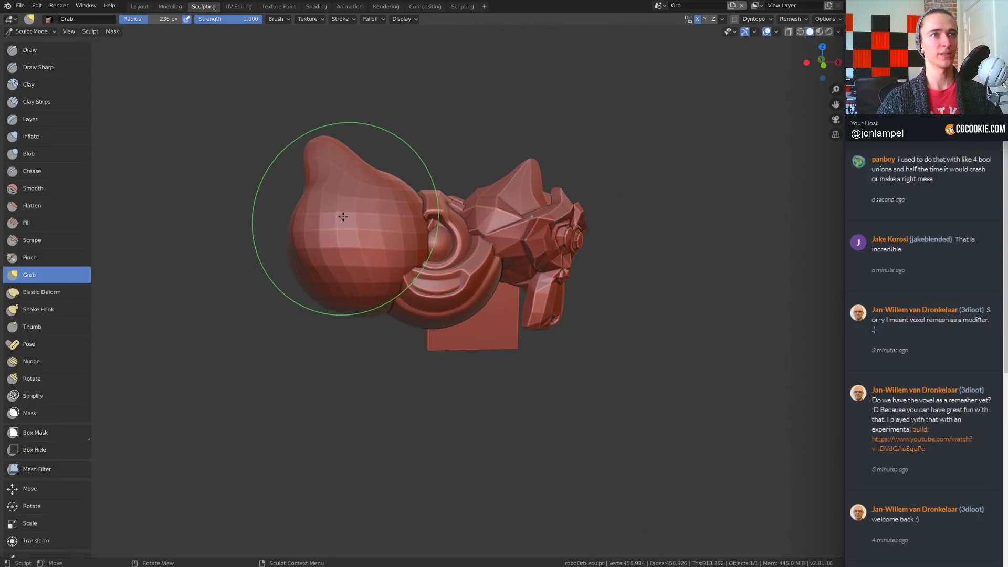
pyautogui.moveTo(330, 225)
pyautogui.mouseDown(button='middle')
pyautogui.moveTo(377, 222)
pyautogui.moveTo(344, 235)
pyautogui.mouseUp(button='middle')
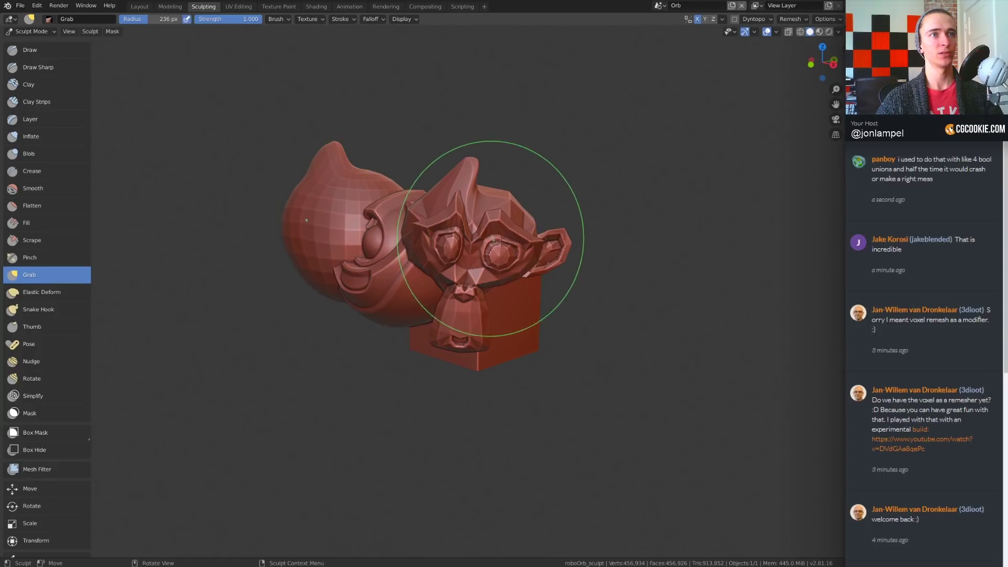
pyautogui.moveTo(495, 222)
pyautogui.mouseDown(button='middle')
pyautogui.moveTo(526, 253)
pyautogui.moveTo(560, 243)
pyautogui.mouseUp(button='middle')
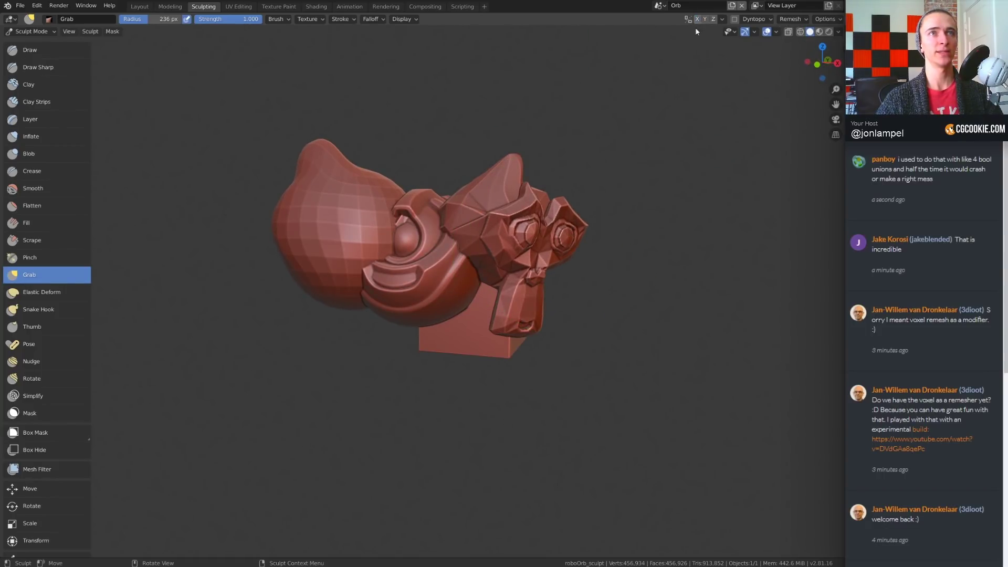
# - With X symmetry off, set the Grab radius to 137 px and stretch the sphere's horn into a long spike
pyautogui.moveTo(420, 226)
pyautogui.mouseDown(button='middle')
pyautogui.moveTo(431, 221)
pyautogui.moveTo(410, 187)
pyautogui.mouseUp(button='middle')
pyautogui.scroll(3, 409, 187)
pyautogui.press('f')
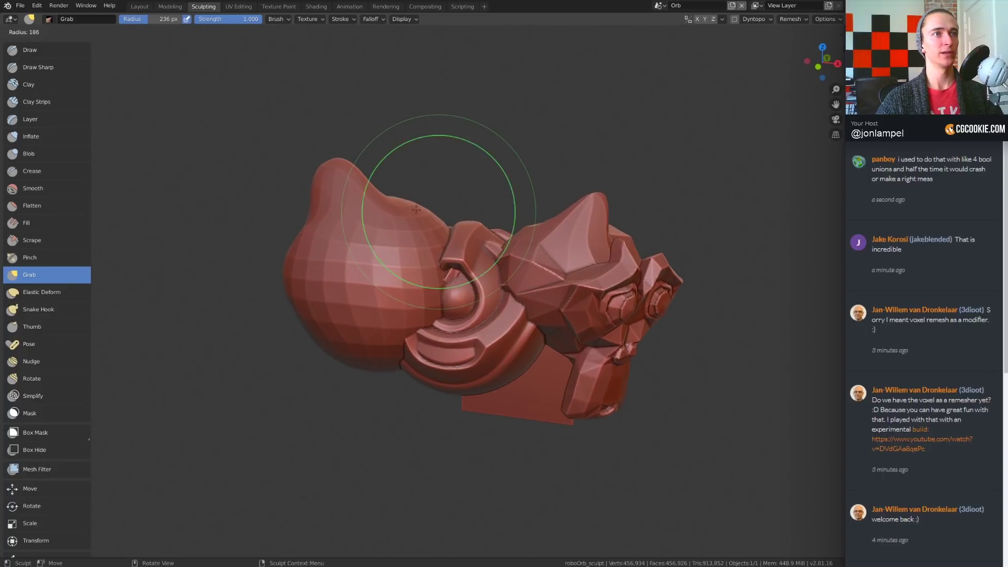
pyautogui.click(416, 210)
pyautogui.moveTo(342, 174)
pyautogui.mouseDown()
pyautogui.moveTo(315, 191)
pyautogui.moveTo(315, 207)
pyautogui.moveTo(221, 121)
pyautogui.mouseUp()
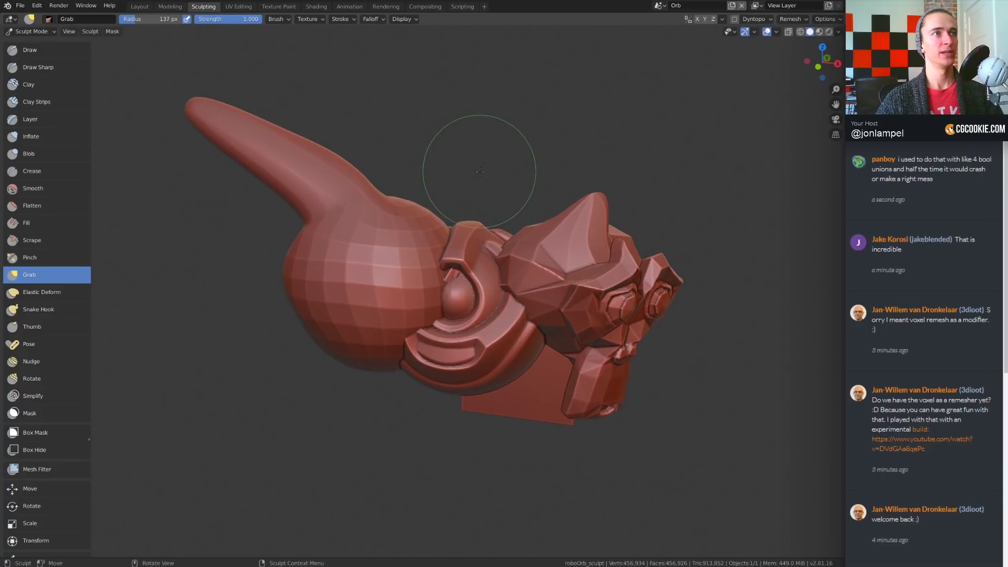
# - Display the mesh as wireframe and pull long stretched strands out of the horn with the Grab brush
pyautogui.hotkey('shift', 'z')
pyautogui.scroll(3, 548, 313)
pyautogui.moveTo(362, 204); pyautogui.dragTo(416, 214, button='middle')
pyautogui.moveTo(423, 224)
pyautogui.mouseDown()
pyautogui.moveTo(589, 187)
pyautogui.moveTo(777, 278)
pyautogui.moveTo(810, 320)
pyautogui.mouseUp()
pyautogui.keyDown('shift'); pyautogui.moveTo(810, 317); pyautogui.dragTo(642, 466, button='middle'); pyautogui.keyUp('shift')
pyautogui.moveTo(460, 273); pyautogui.dragTo(445, 73)
pyautogui.scroll(-1, 525, 308)
# - Pull the horn's wireframe further into a tangled, overlapping spike with the Grab brush and return to solid shading
pyautogui.moveTo(525, 309)
pyautogui.mouseDown(button='middle')
pyautogui.moveTo(475, 315)
pyautogui.moveTo(393, 280)
pyautogui.moveTo(495, 327)
pyautogui.mouseUp(button='middle')
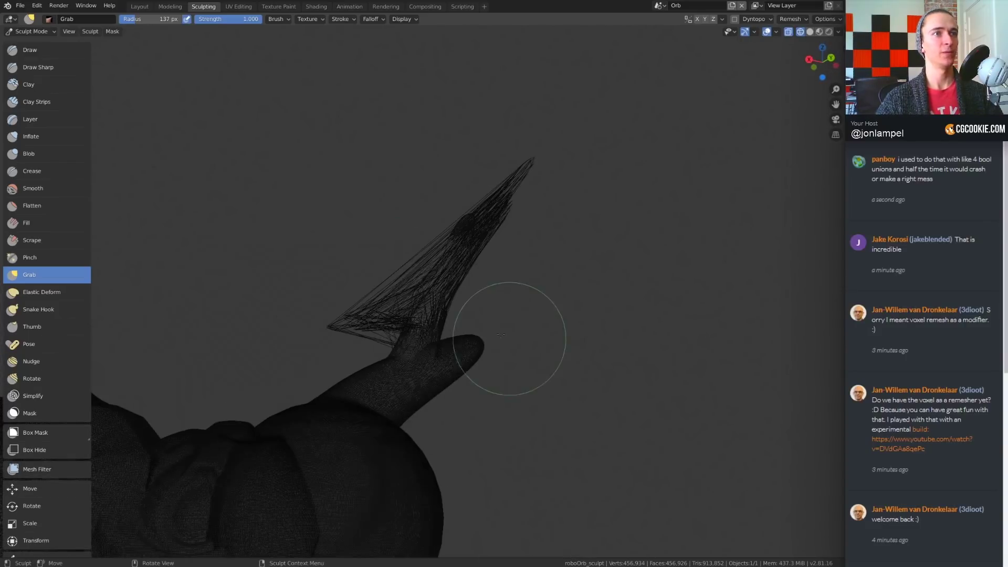
pyautogui.moveTo(495, 326)
pyautogui.mouseDown()
pyautogui.moveTo(417, 338)
pyautogui.moveTo(419, 348)
pyautogui.moveTo(350, 246)
pyautogui.moveTo(371, 236)
pyautogui.moveTo(361, 259)
pyautogui.mouseUp()
pyautogui.moveTo(361, 259)
pyautogui.mouseDown(button='middle')
pyautogui.moveTo(465, 312)
pyautogui.moveTo(360, 315)
pyautogui.mouseUp(button='middle')
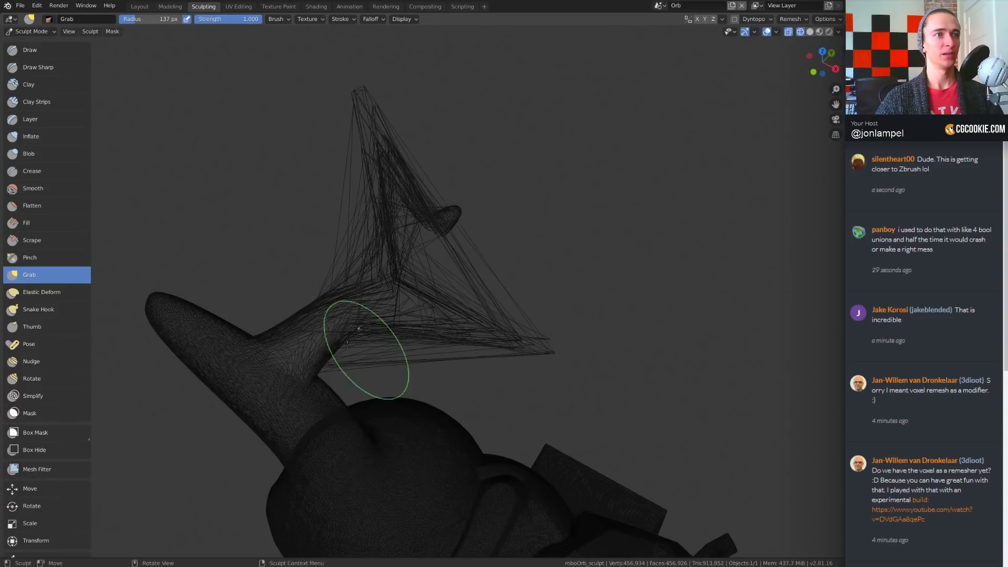
pyautogui.moveTo(298, 334)
pyautogui.mouseDown()
pyautogui.moveTo(302, 261)
pyautogui.moveTo(299, 349)
pyautogui.mouseUp()
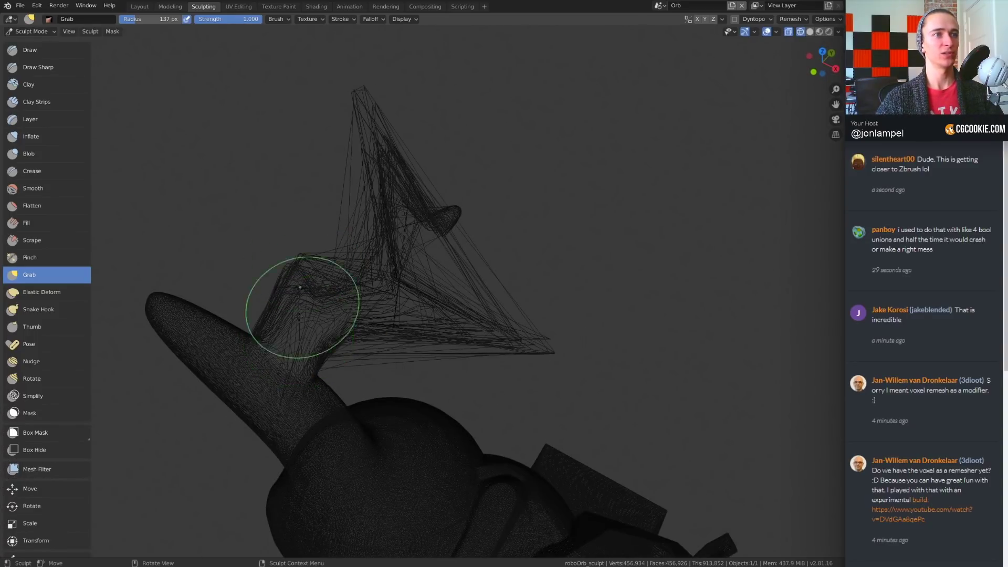
pyautogui.moveTo(554, 322); pyautogui.dragTo(477, 227, button='middle')
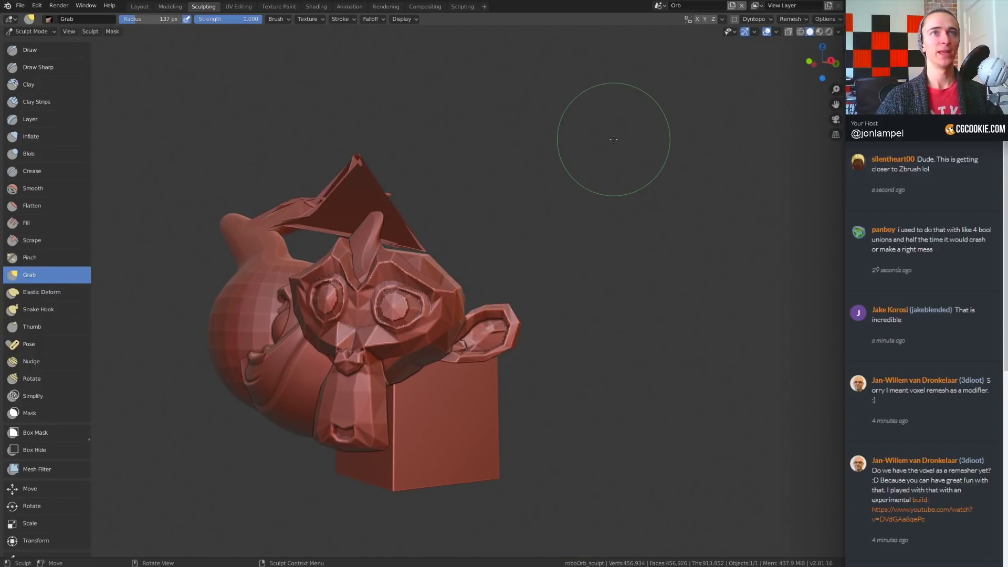
# - Voxel-remesh the overstretched sculpt and inspect the rebuilt surface of the triangular spike
pyautogui.moveTo(612, 124); pyautogui.dragTo(630, 147, button='middle')
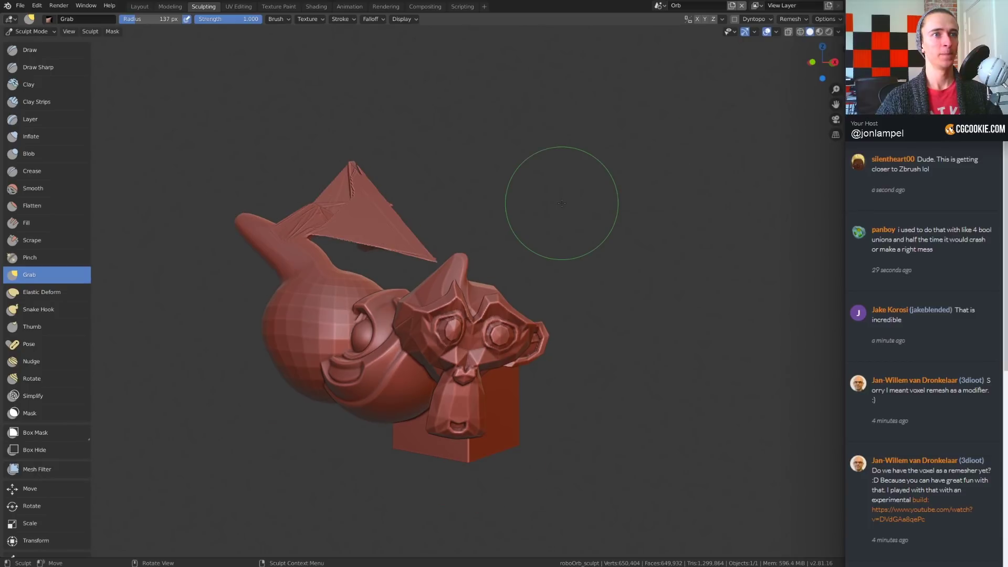
pyautogui.moveTo(540, 214)
pyautogui.mouseDown(button='middle')
pyautogui.moveTo(461, 259)
pyautogui.moveTo(371, 238)
pyautogui.moveTo(415, 199)
pyautogui.mouseUp(button='middle')
pyautogui.scroll(3, 415, 200)
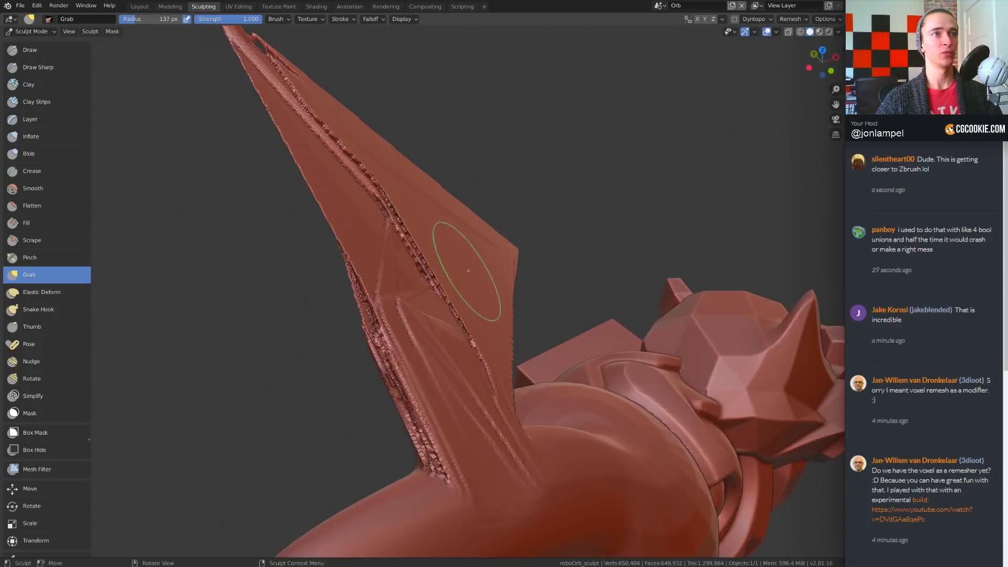
# - Sculpt rounded bumps along the ragged seam on the spike's face and smooth the seam between them
pyautogui.moveTo(415, 200)
pyautogui.mouseDown()
pyautogui.moveTo(423, 307)
pyautogui.moveTo(458, 227)
pyautogui.moveTo(402, 225)
pyautogui.moveTo(420, 169)
pyautogui.mouseUp()
pyautogui.moveTo(399, 231); pyautogui.dragTo(394, 245, button='middle')
pyautogui.moveTo(394, 245)
pyautogui.mouseDown()
pyautogui.moveTo(425, 242)
pyautogui.moveTo(362, 236)
pyautogui.moveTo(415, 273)
pyautogui.mouseUp()
pyautogui.moveTo(415, 273)
pyautogui.mouseDown(button='middle')
pyautogui.moveTo(549, 357)
pyautogui.moveTo(517, 347)
pyautogui.mouseUp(button='middle')
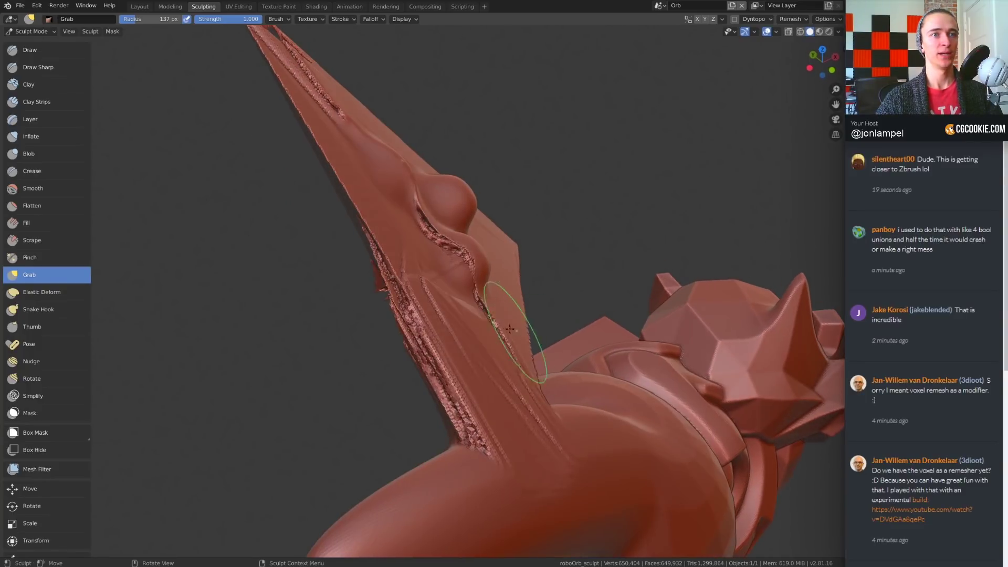
pyautogui.moveTo(495, 326)
pyautogui.mouseDown()
pyautogui.moveTo(461, 307)
pyautogui.moveTo(486, 302)
pyautogui.moveTo(444, 237)
pyautogui.moveTo(467, 277)
pyautogui.moveTo(428, 237)
pyautogui.moveTo(437, 229)
pyautogui.mouseUp()
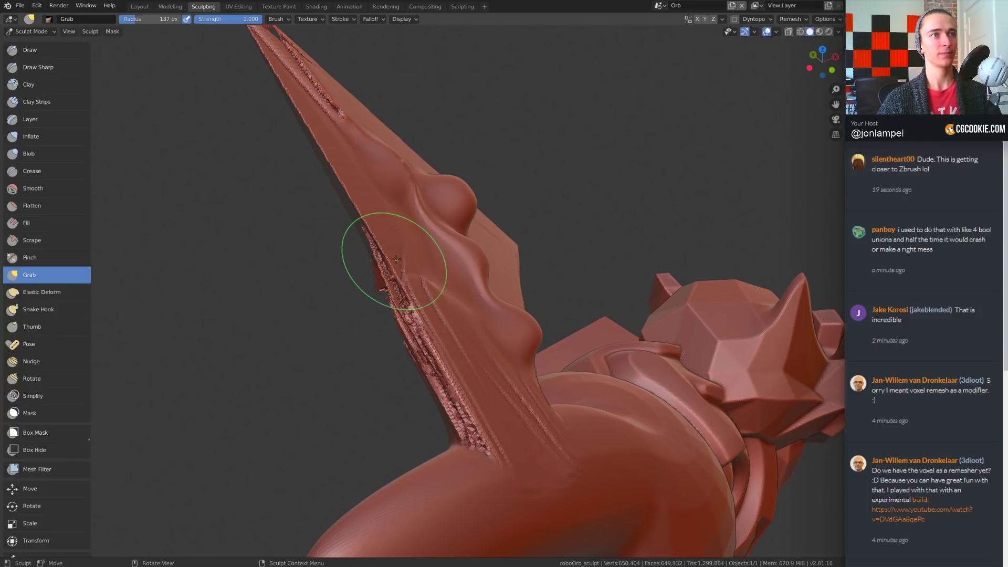
# - Smooth the ragged edges along the spike's side and base, including its reverse side
pyautogui.moveTo(360, 247)
pyautogui.mouseDown()
pyautogui.moveTo(337, 312)
pyautogui.moveTo(436, 402)
pyautogui.moveTo(434, 355)
pyautogui.moveTo(404, 422)
pyautogui.moveTo(499, 439)
pyautogui.moveTo(589, 429)
pyautogui.mouseUp()
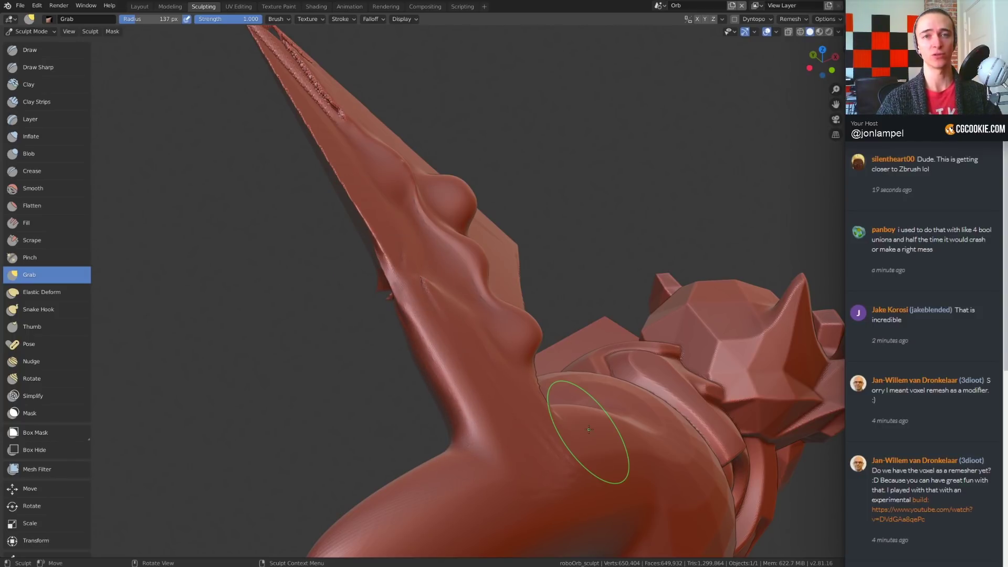
pyautogui.moveTo(462, 360)
pyautogui.mouseDown(button='middle')
pyautogui.moveTo(603, 308)
pyautogui.moveTo(597, 349)
pyautogui.mouseUp(button='middle')
pyautogui.moveTo(597, 349)
pyautogui.mouseDown()
pyautogui.moveTo(439, 207)
pyautogui.moveTo(552, 282)
pyautogui.moveTo(546, 234)
pyautogui.moveTo(504, 215)
pyautogui.mouseUp()
pyautogui.moveTo(446, 198)
pyautogui.mouseDown()
pyautogui.moveTo(416, 213)
pyautogui.moveTo(499, 227)
pyautogui.mouseUp()
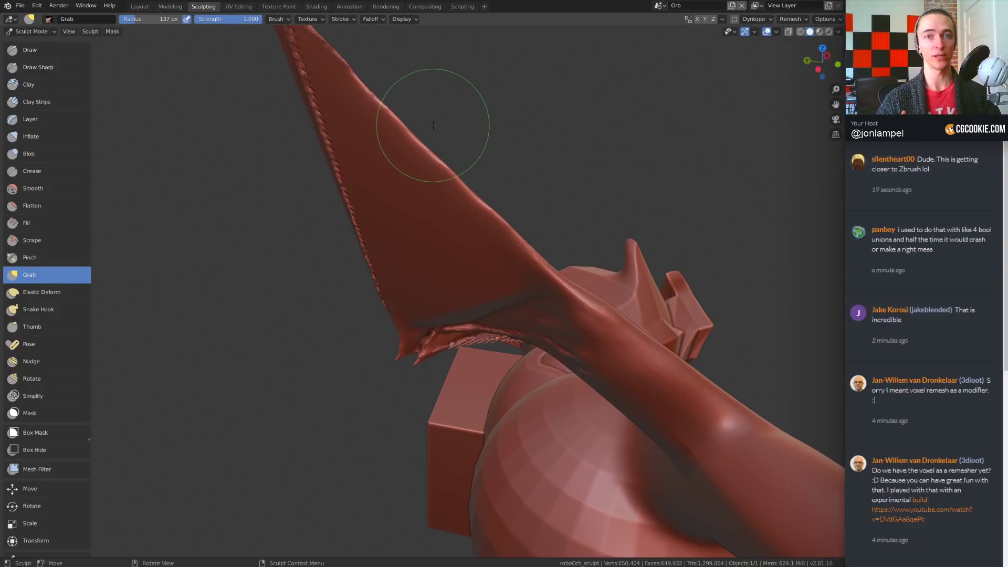
pyautogui.moveTo(433, 125); pyautogui.dragTo(418, 201, button='middle')
pyautogui.moveTo(407, 319)
pyautogui.mouseDown()
pyautogui.moveTo(342, 317)
pyautogui.moveTo(423, 328)
pyautogui.mouseUp()
# - Set the brush radius to 214 px and soften the bumps and upper area of the spike near its torn tip
pyautogui.press('f')
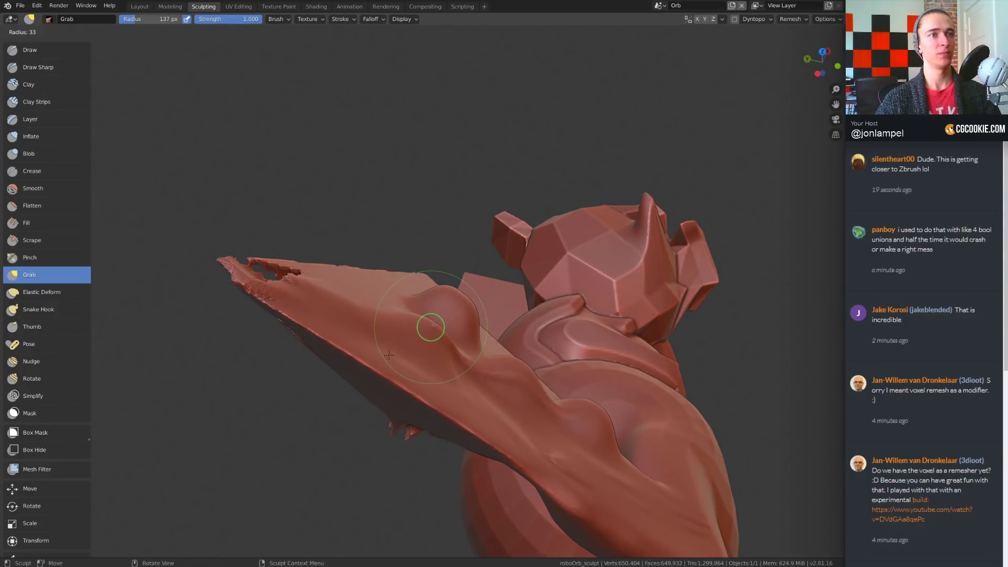
pyautogui.click(494, 341)
pyautogui.moveTo(493, 342)
pyautogui.mouseDown(button='middle')
pyautogui.moveTo(511, 347)
pyautogui.moveTo(362, 315)
pyautogui.mouseUp(button='middle')
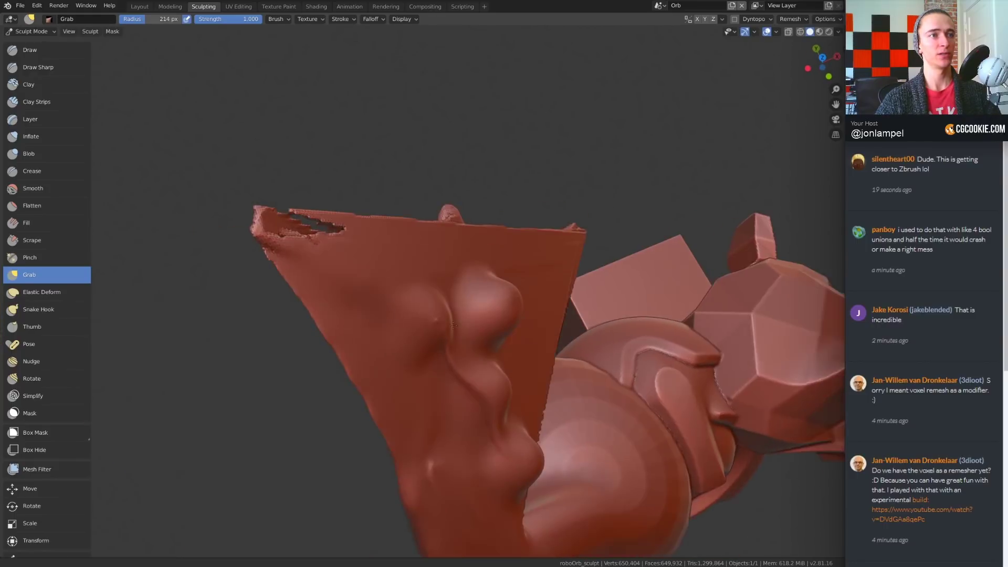
pyautogui.moveTo(457, 317)
pyautogui.mouseDown()
pyautogui.moveTo(397, 333)
pyautogui.moveTo(450, 311)
pyautogui.moveTo(506, 316)
pyautogui.moveTo(478, 360)
pyautogui.moveTo(528, 231)
pyautogui.mouseUp()
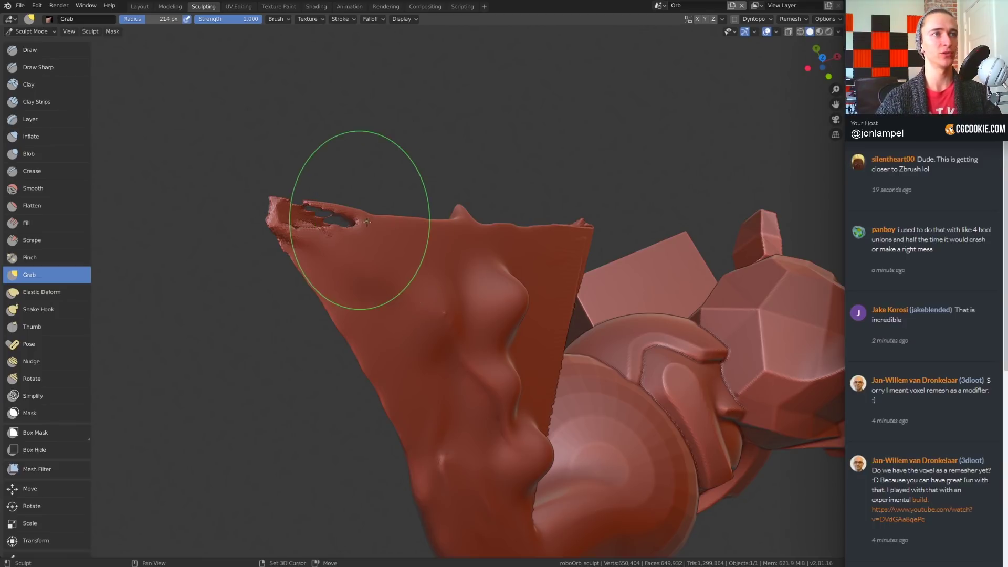
pyautogui.moveTo(360, 203)
pyautogui.mouseDown()
pyautogui.moveTo(326, 225)
pyautogui.moveTo(394, 237)
pyautogui.moveTo(528, 229)
pyautogui.moveTo(465, 241)
pyautogui.mouseUp()
pyautogui.moveTo(677, 410)
pyautogui.mouseDown(button='middle')
pyautogui.moveTo(746, 379)
pyautogui.moveTo(401, 304)
pyautogui.mouseUp(button='middle')
# - Return the sculpted mesh to Object Mode and delete it
pyautogui.moveTo(473, 259); pyautogui.dragTo(666, 292, button='middle')
pyautogui.hotkey('ctrl', 'Tab')
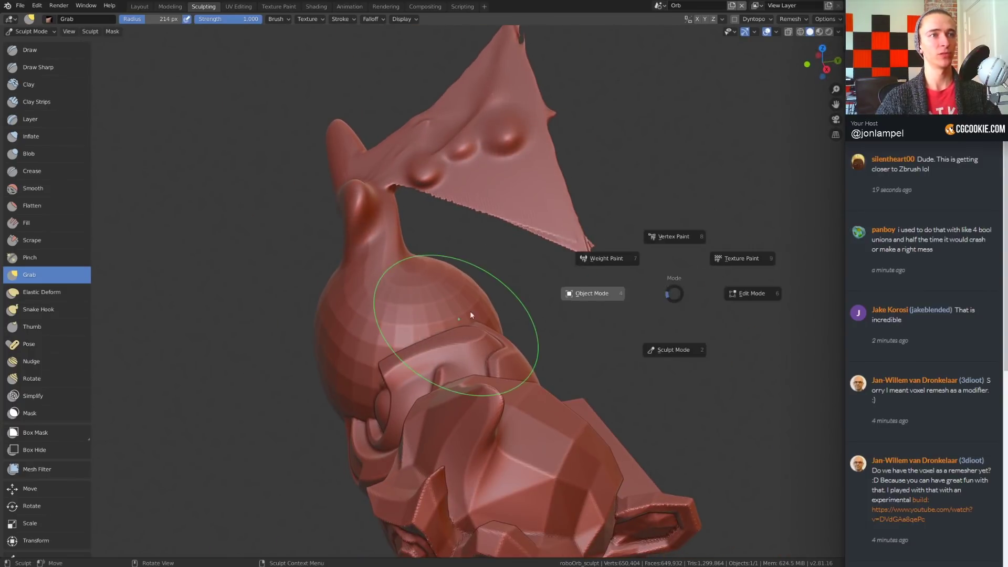
pyautogui.click(471, 311)
pyautogui.moveTo(578, 302); pyautogui.dragTo(496, 320, button='middle')
pyautogui.press('Delete')
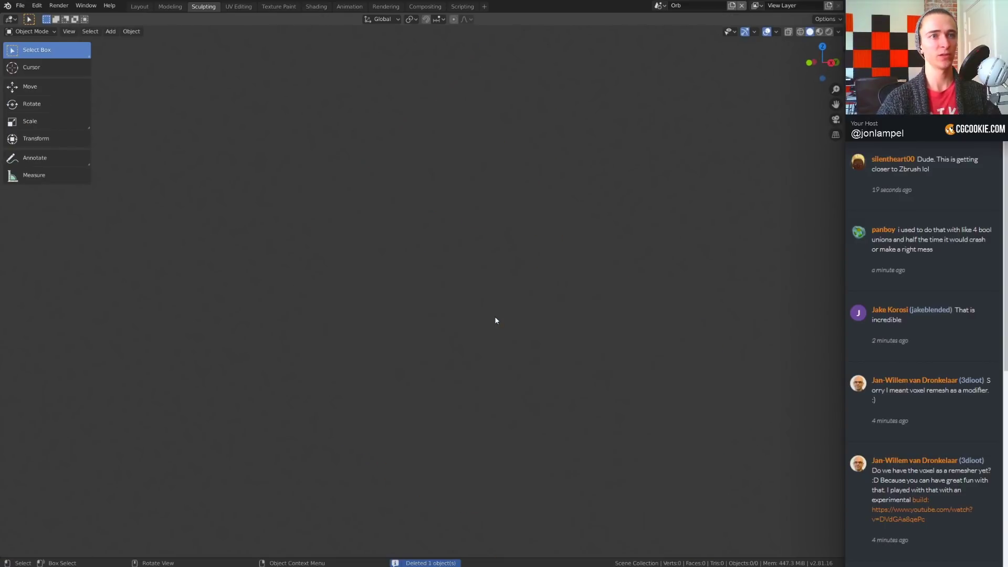
# - Switch to the Layout workspace, unhide roboOrb_sculpt.001, then select it and frame it in the view
pyautogui.click(140, 7)
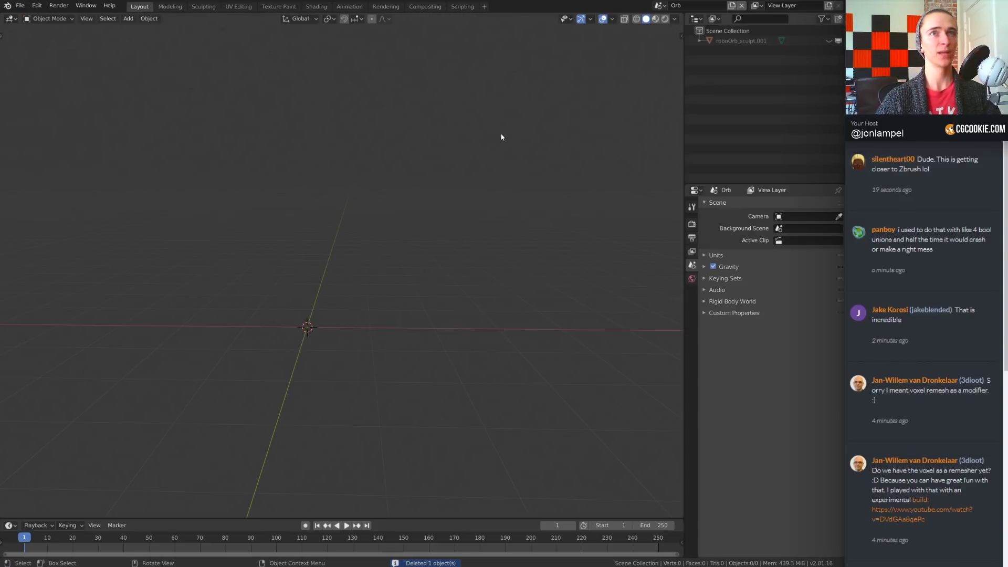
pyautogui.click(829, 40)
pyautogui.click(313, 279)
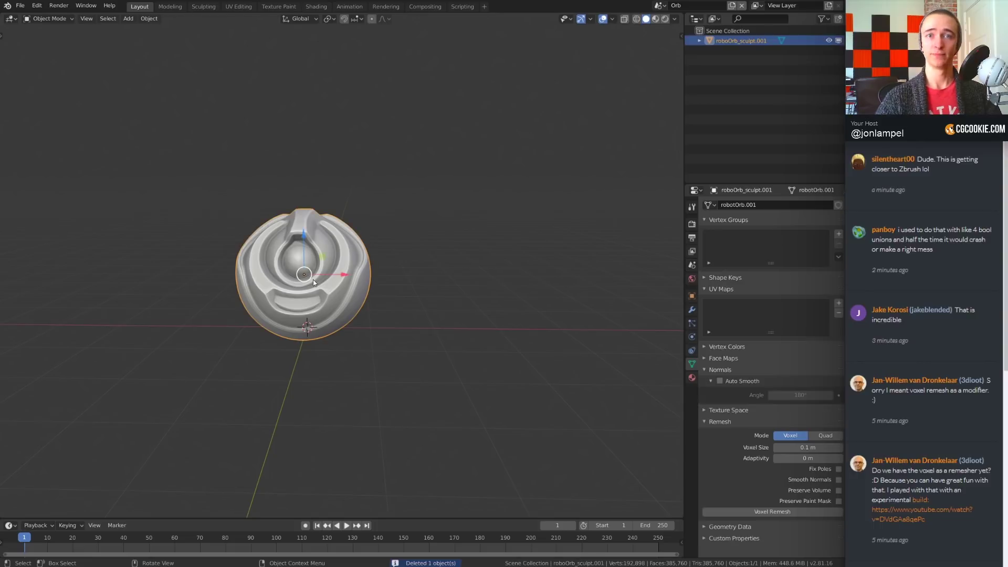
pyautogui.press('KP_Decimal')
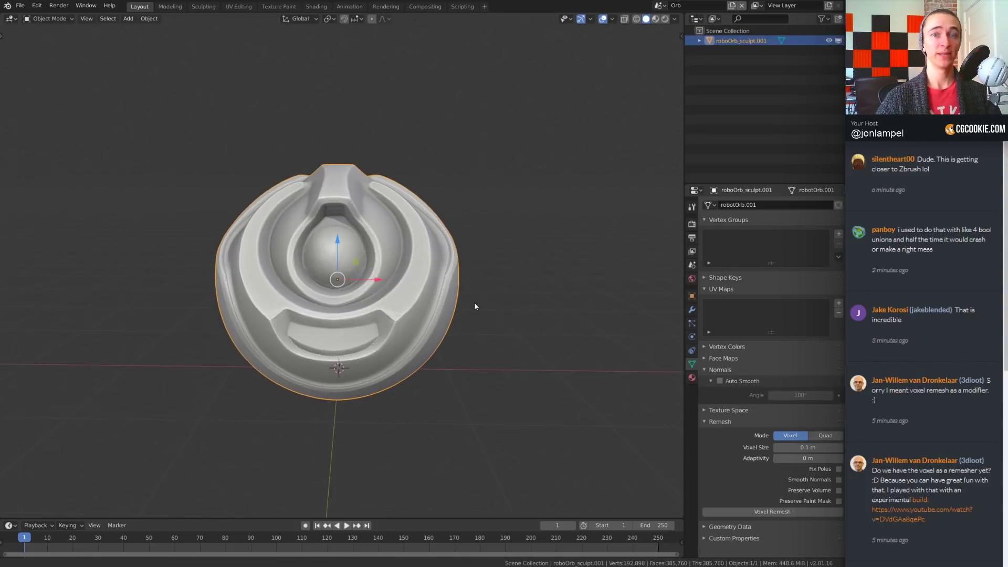
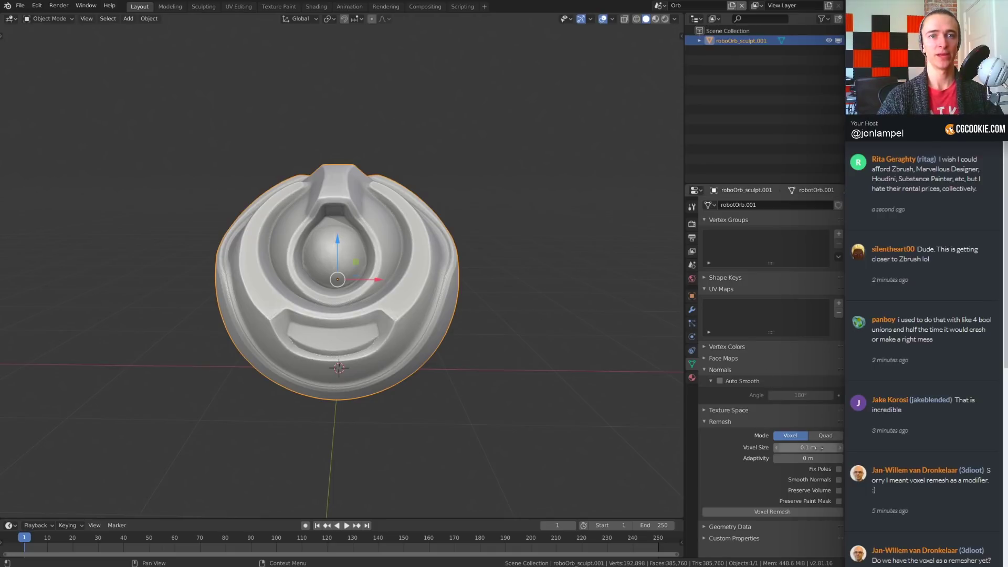
# - Set the orb's Remesh mode to Quad and run QuadriFlow Remesh with 4000 faces and Use Paint Symmetry enabled
pyautogui.click(835, 436)
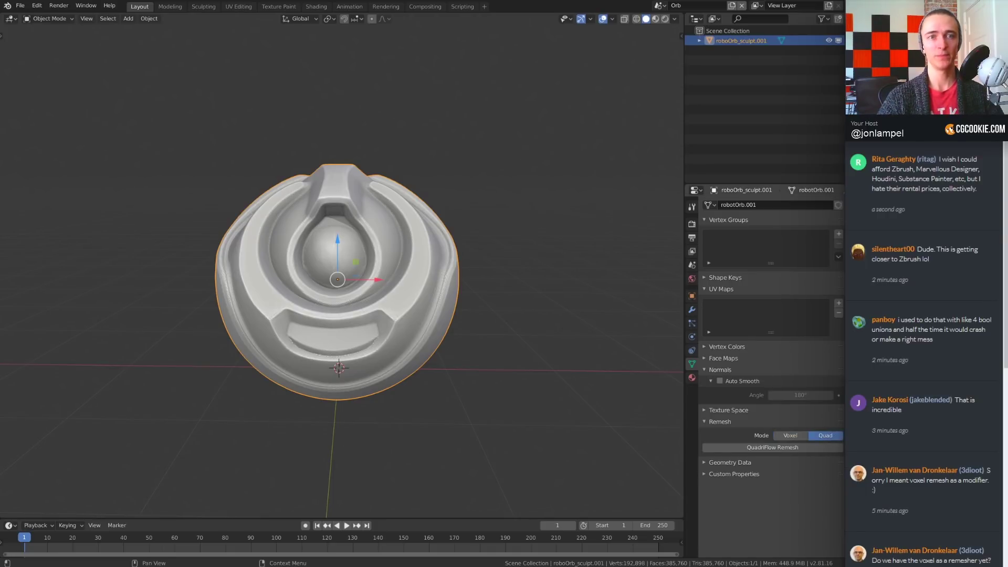
pyautogui.click(757, 448)
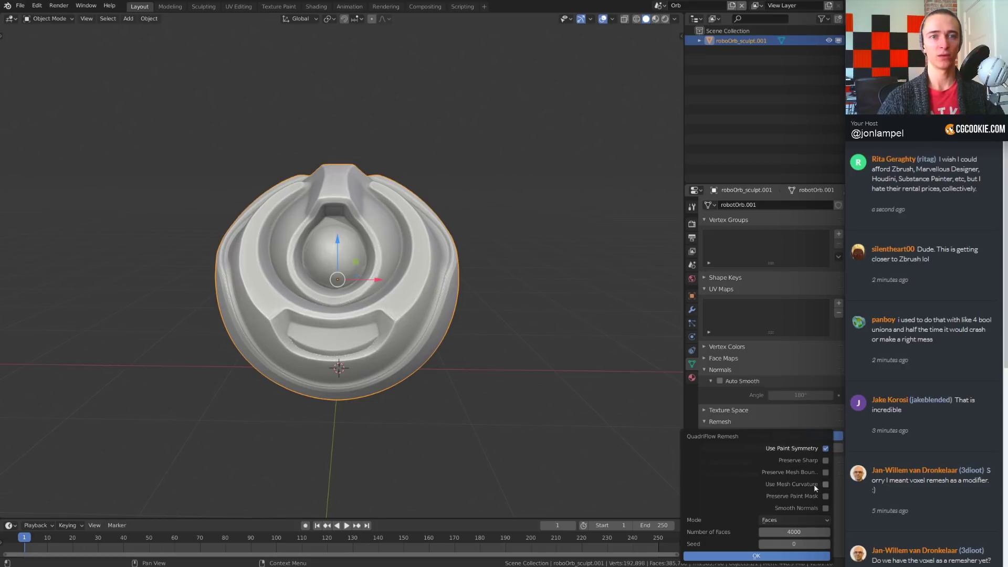
pyautogui.click(752, 556)
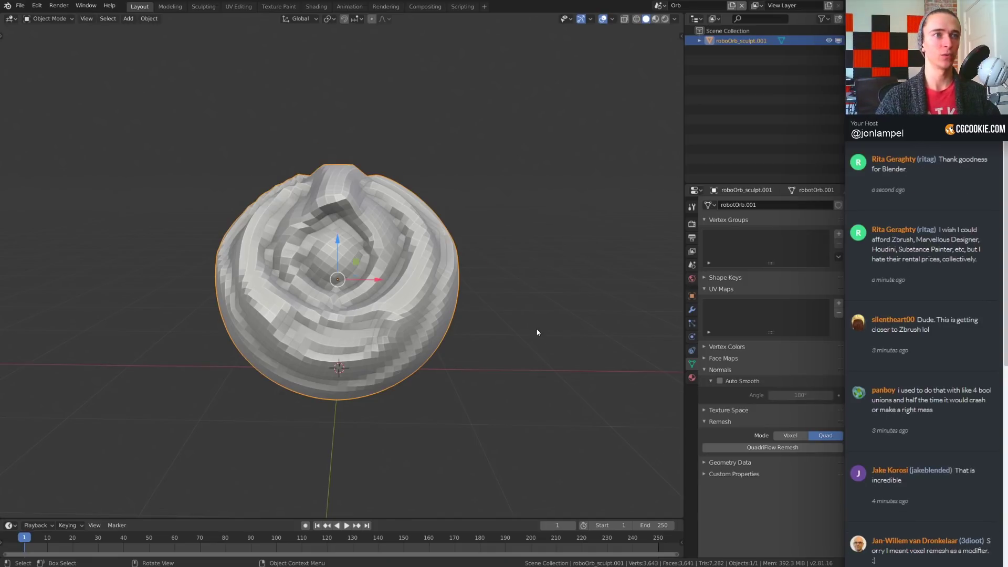
# - Inspect the remeshed orb's quad flow around its grooves and eye, and review the QuadriFlow Remesh options
pyautogui.moveTo(536, 333); pyautogui.dragTo(508, 339, button='middle')
pyautogui.scroll(3, 507, 338)
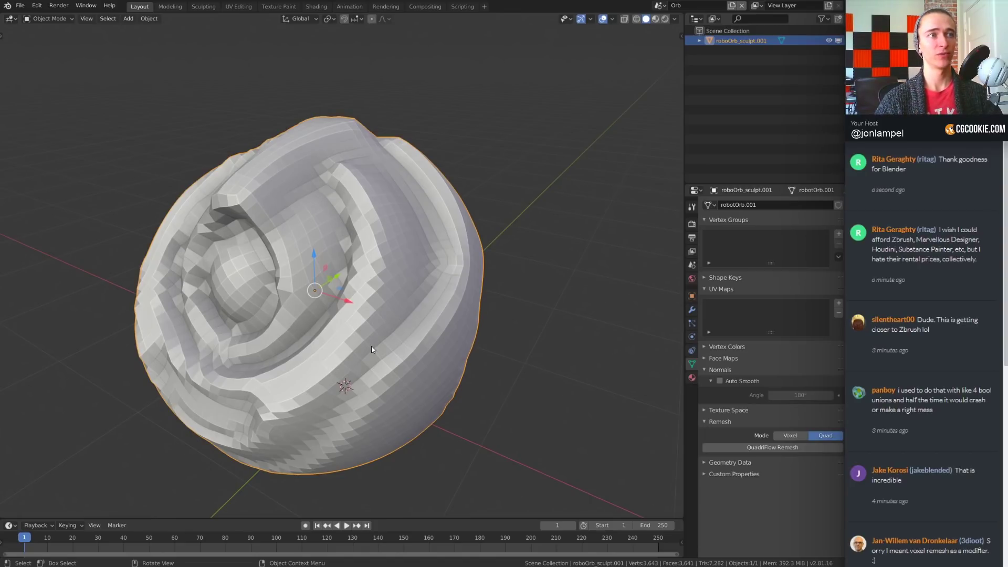
pyautogui.moveTo(408, 335); pyautogui.dragTo(450, 319, button='middle')
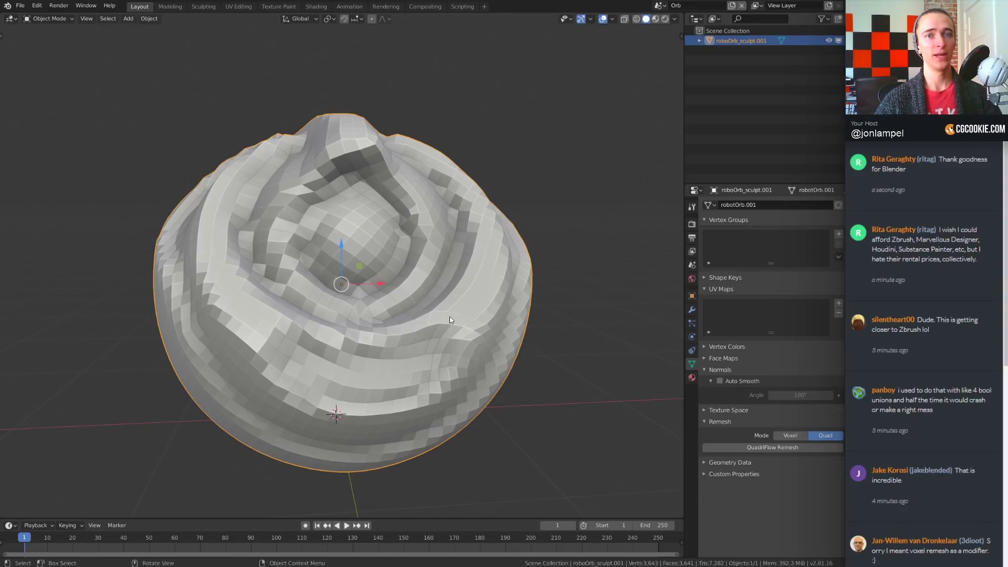
pyautogui.click(787, 448)
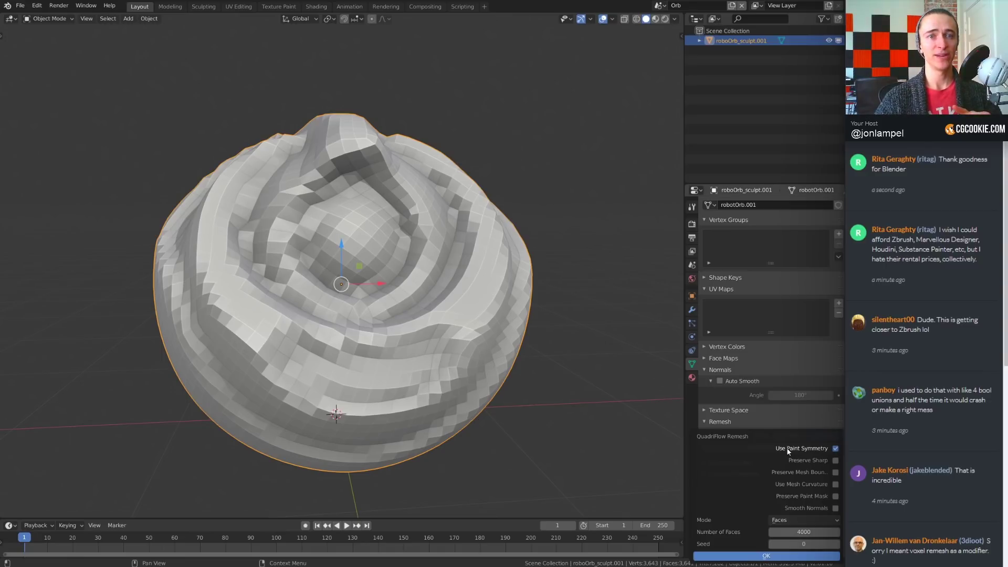
pyautogui.moveTo(573, 332); pyautogui.dragTo(563, 338, button='middle')
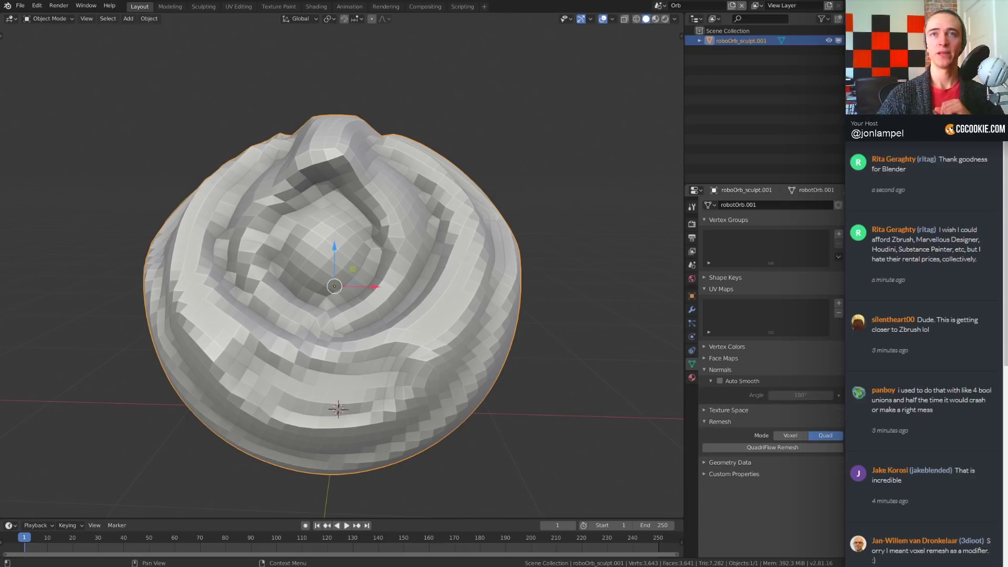
# - Switch to the web browser to view the Quadriflow, Voxel Remesh and QuadRemesher comparison image on Blender Artists
pyautogui.hotkey('alt', 'Tab')
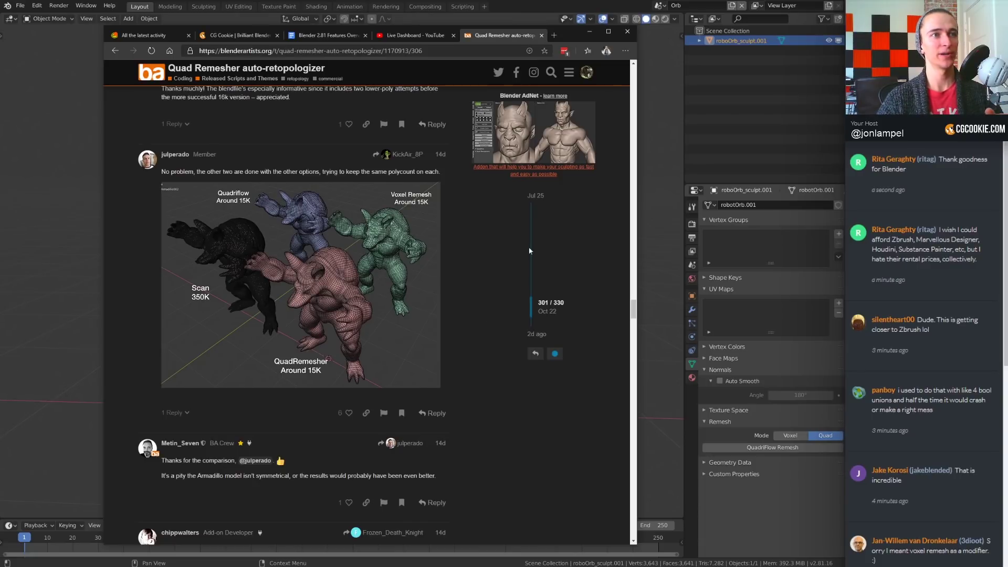
# - Enlarge ArmadilloScanComparison.jpg and compare the Quadriflow, Voxel Remesh and QuadRemesher topologies
pyautogui.scroll(-1, 407, 361)
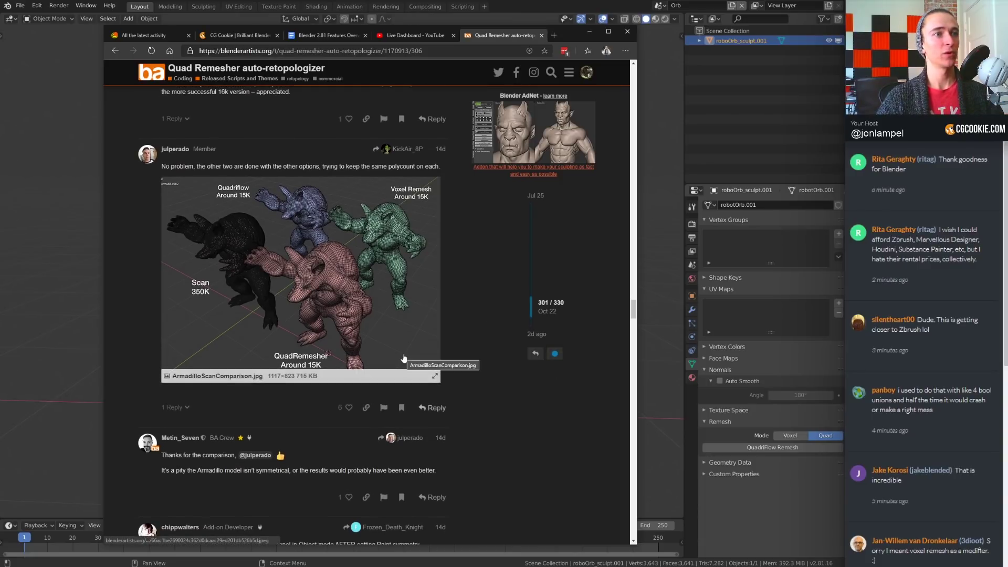
pyautogui.scroll(-1, 480, 375)
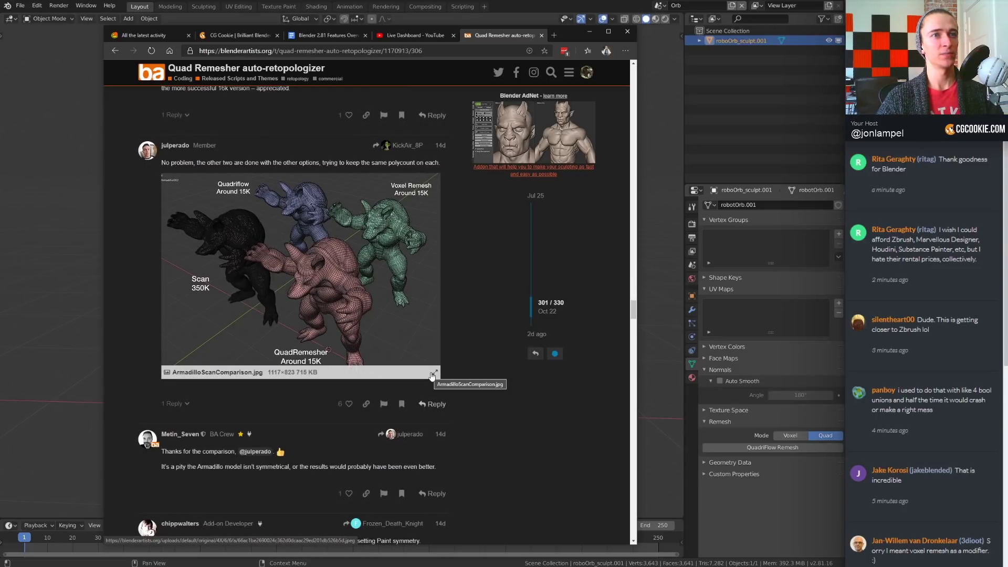
pyautogui.click(434, 374)
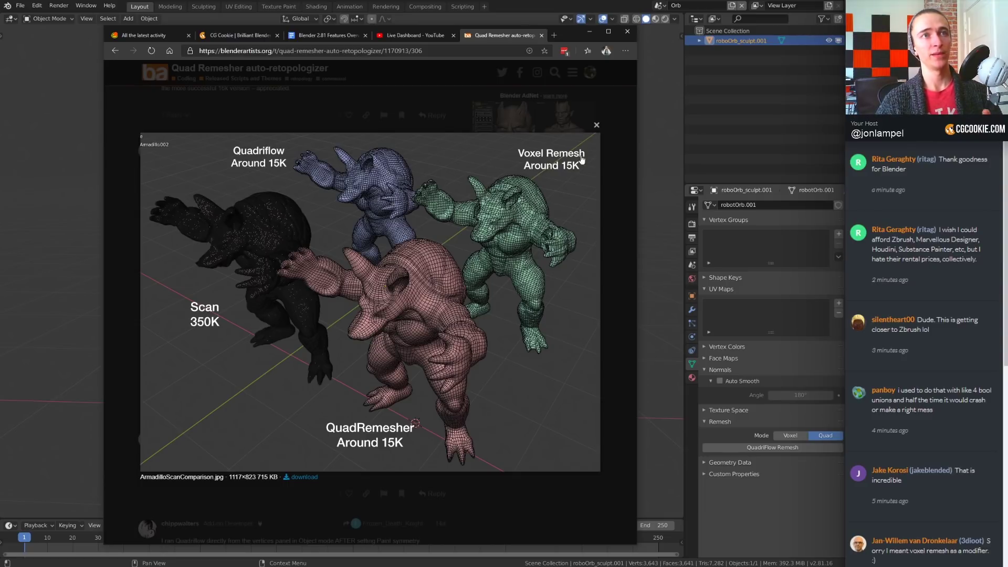
pyautogui.click(596, 125)
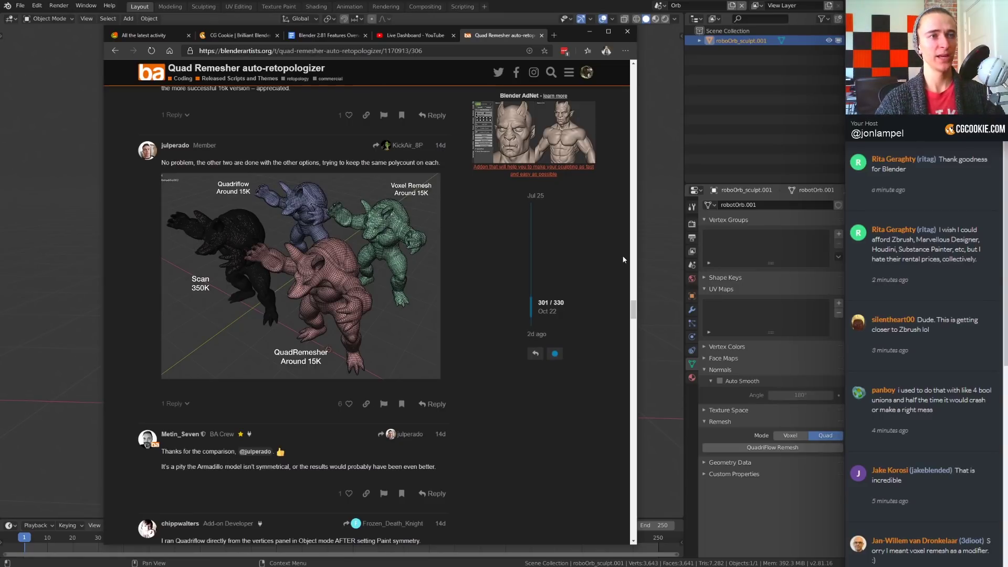
pyautogui.click(390, 339)
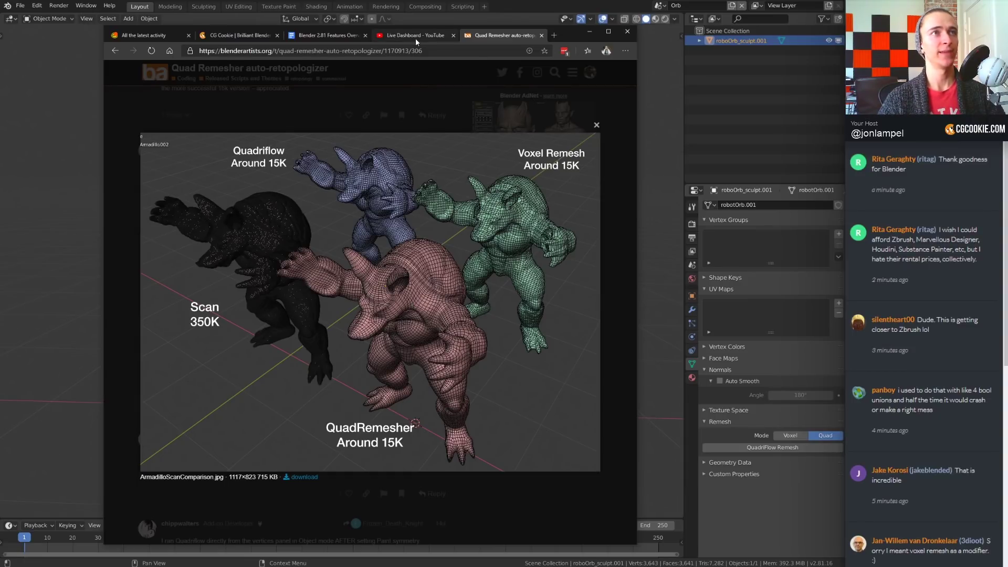
# - Return to Blender and undo the QuadriFlow remesh of the orb
pyautogui.click(589, 31)
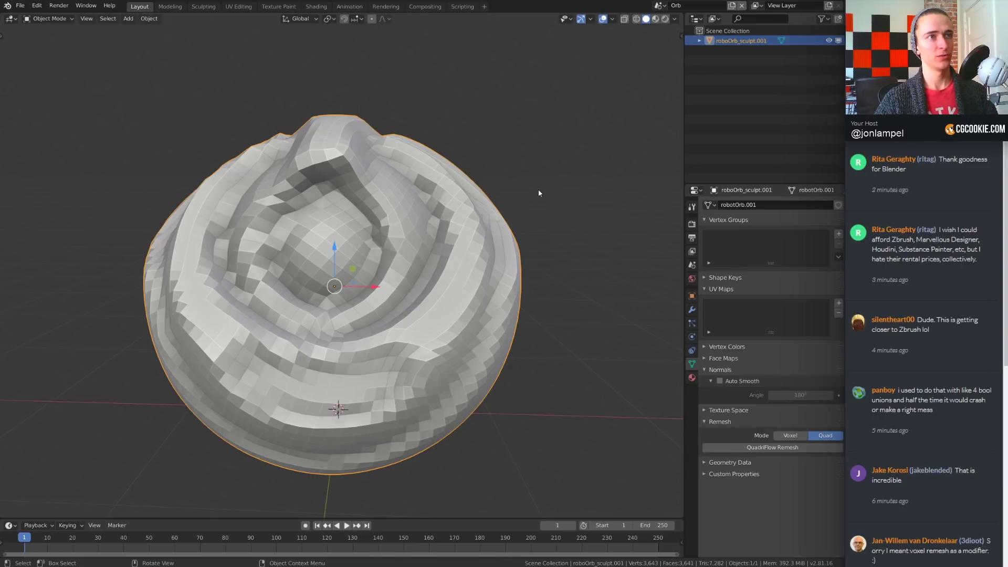
pyautogui.moveTo(514, 238)
pyautogui.mouseDown(button='middle')
pyautogui.moveTo(496, 240)
pyautogui.moveTo(482, 279)
pyautogui.mouseUp(button='middle')
pyautogui.hotkey('ctrl', 'z')
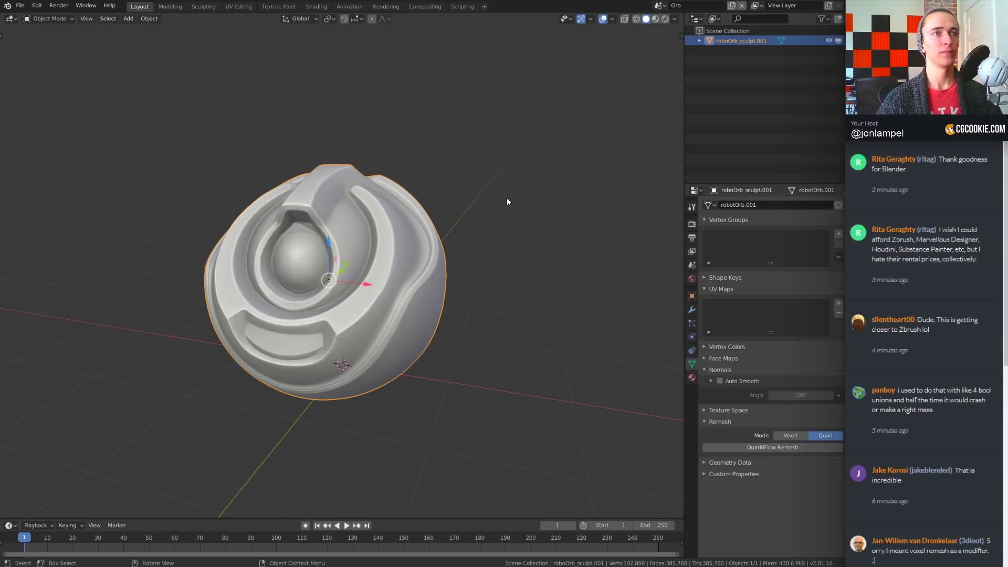
# - Add a cube mesh and move it so that it stands clear beside the orb
pyautogui.hotkey('shift', 'a')
pyautogui.moveTo(508, 188)
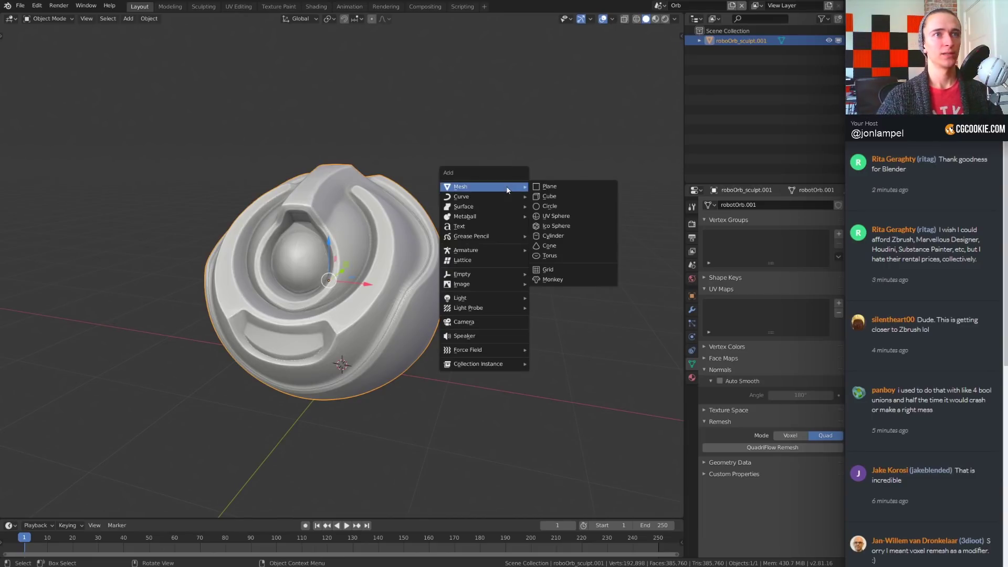
pyautogui.click(549, 196)
pyautogui.click(611, 393)
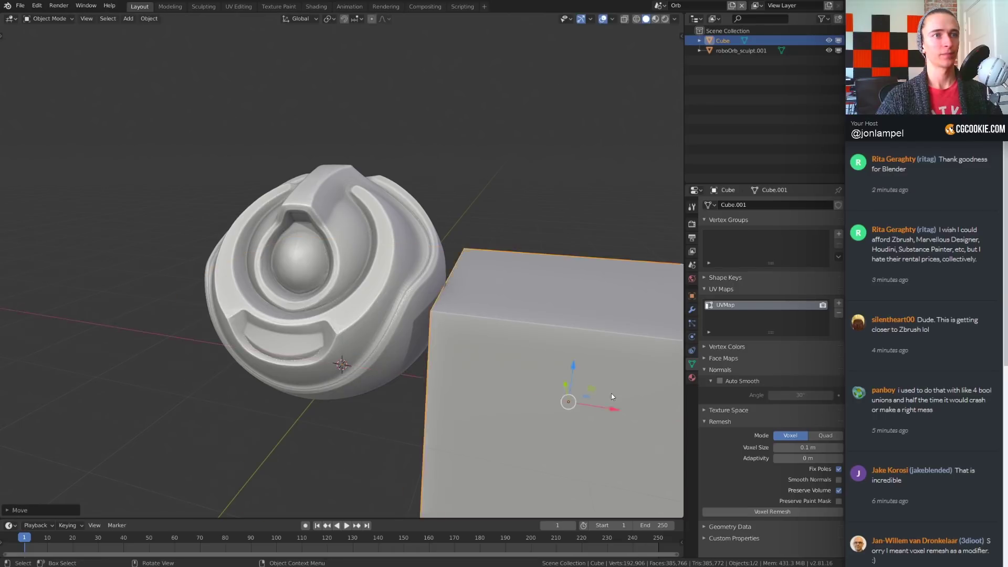
pyautogui.scroll(-3, 611, 393)
pyautogui.moveTo(611, 393); pyautogui.dragTo(462, 354, button='middle')
pyautogui.press('g')
pyautogui.click(343, 236)
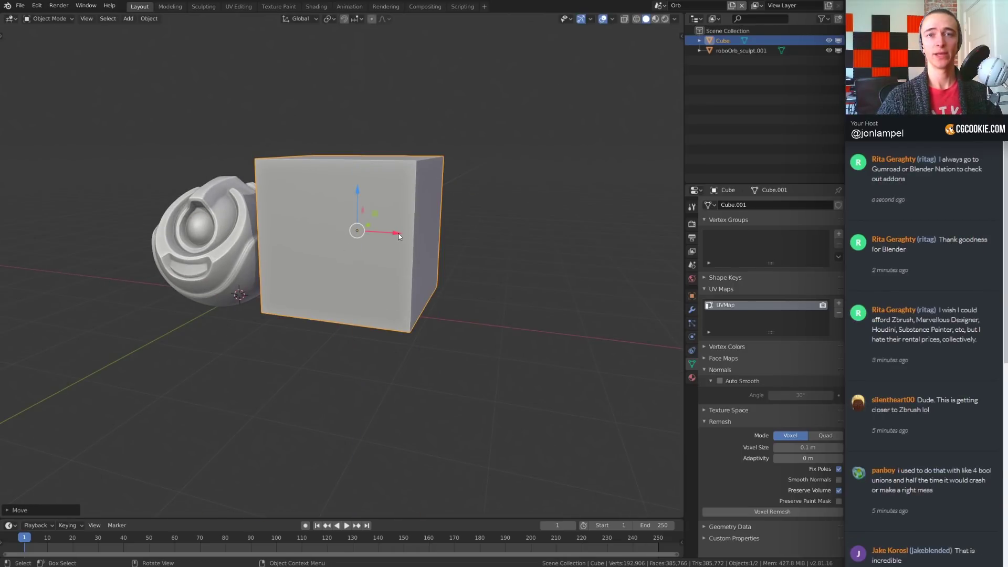
pyautogui.press('g')
pyautogui.click(533, 233)
pyautogui.moveTo(533, 233)
pyautogui.mouseDown(button='middle')
pyautogui.moveTo(530, 267)
pyautogui.moveTo(541, 245)
pyautogui.mouseUp(button='middle')
pyautogui.scroll(2, 543, 243)
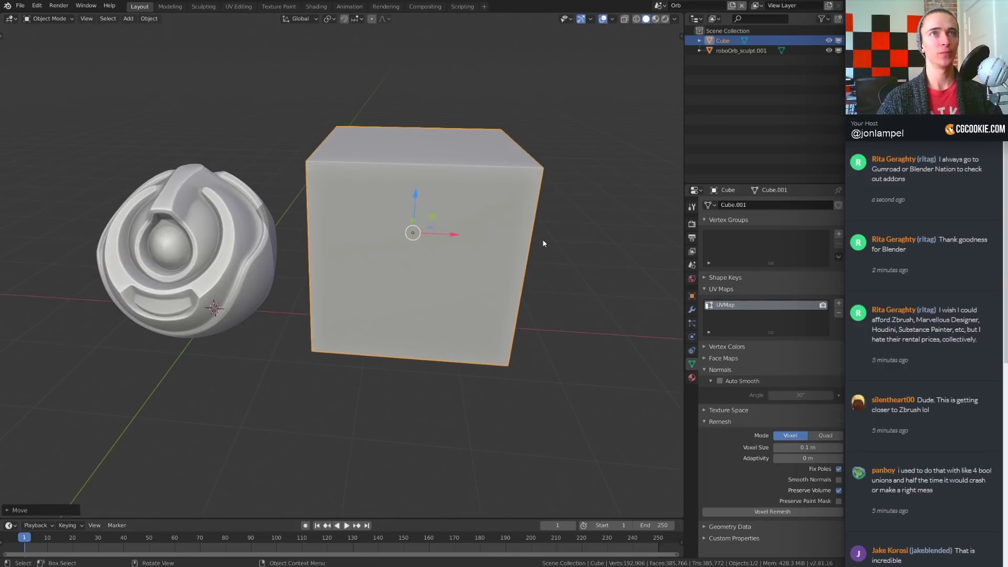
# - Widen the 3D viewport and show the tool's Transform options with the Affect Only settings
pyautogui.moveTo(684, 150); pyautogui.dragTo(719, 144)
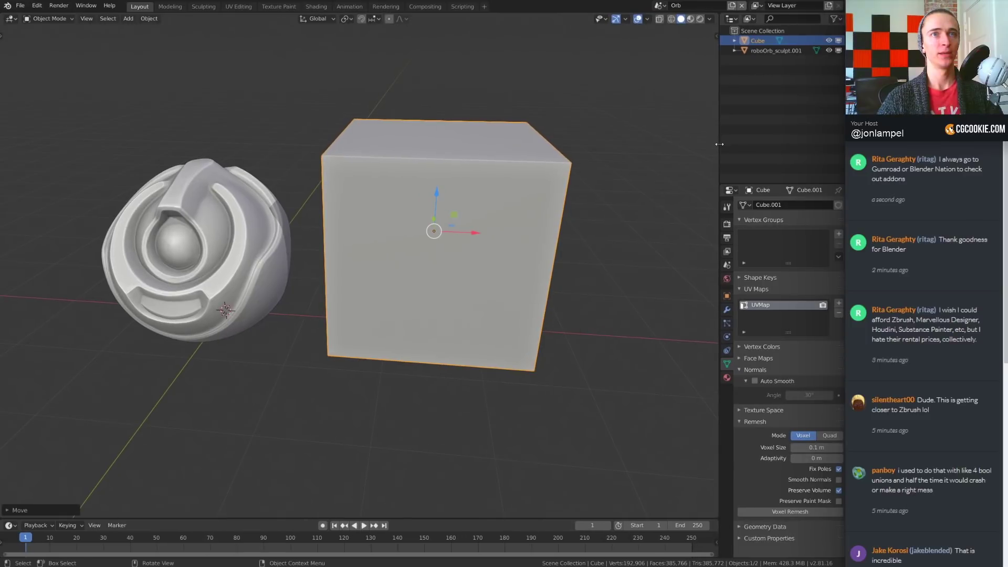
pyautogui.press('n')
pyautogui.click(714, 57)
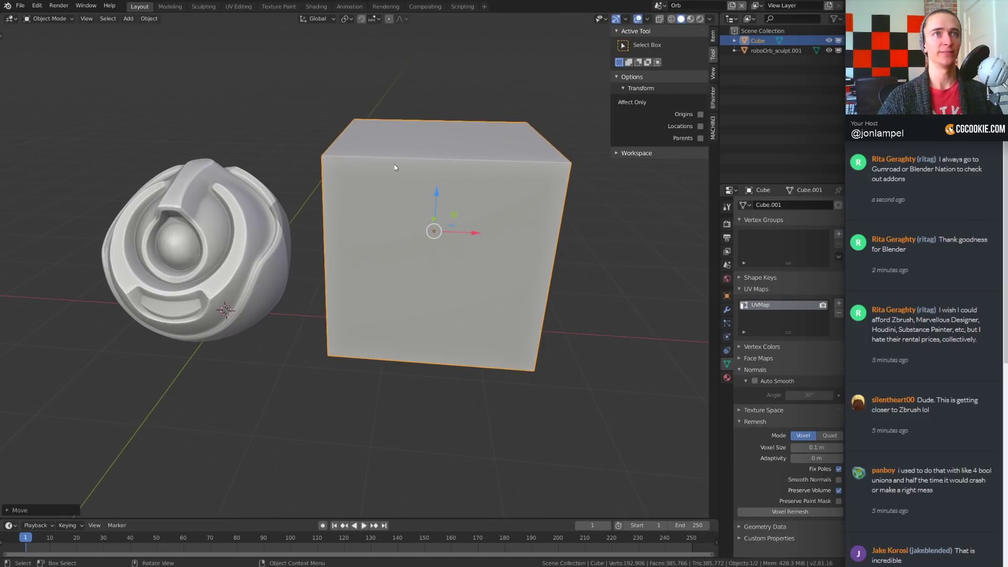
pyautogui.moveTo(395, 165)
pyautogui.mouseDown(button='middle')
pyautogui.moveTo(526, 168)
pyautogui.moveTo(573, 136)
pyautogui.mouseUp(button='middle')
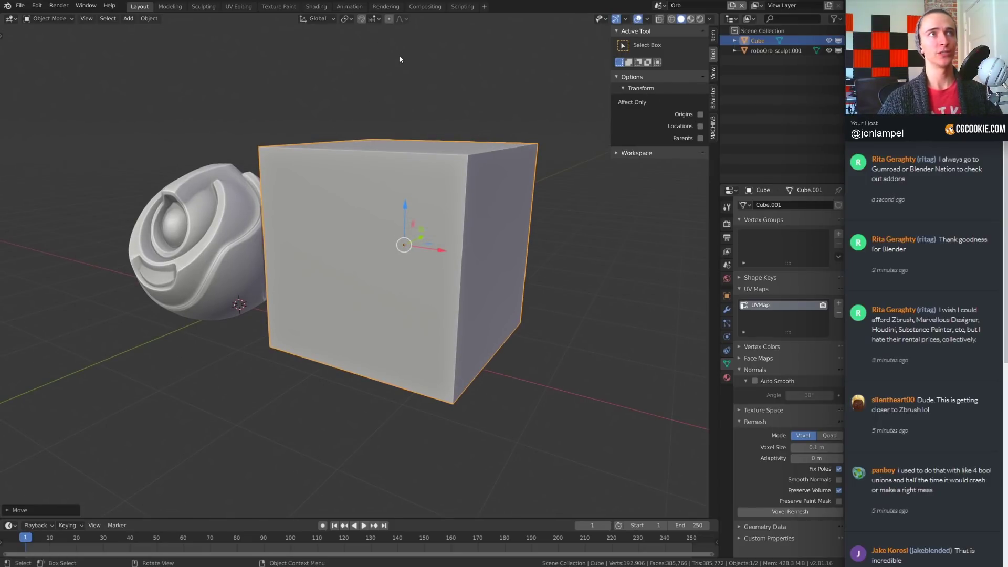
pyautogui.click(345, 19)
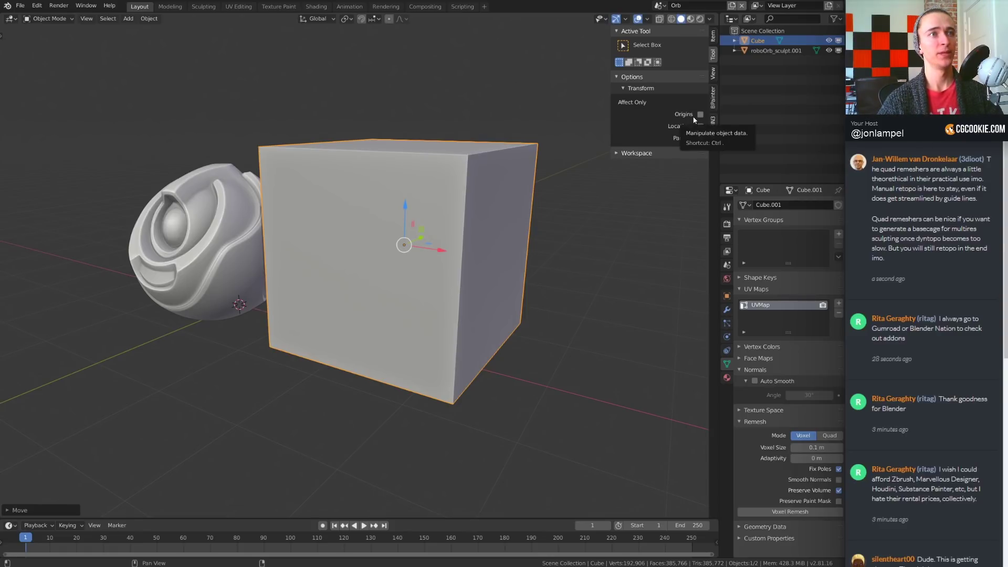
pyautogui.press('t')
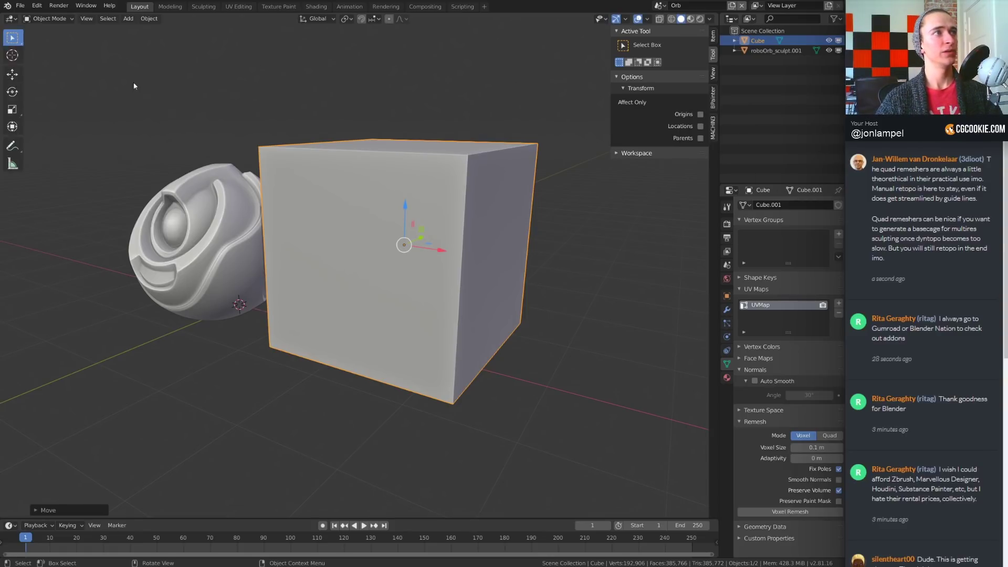
pyautogui.press('t')
pyautogui.click(625, 19)
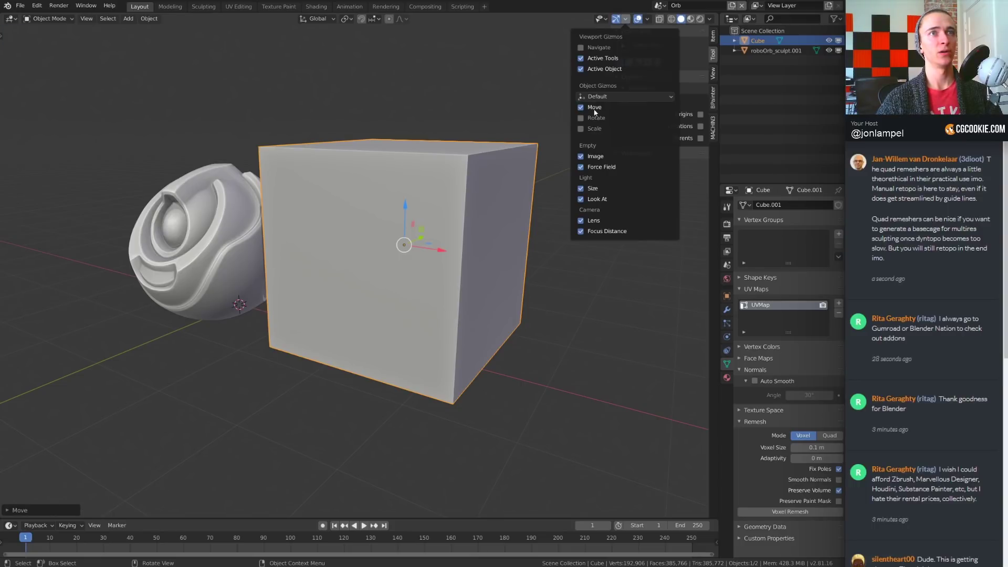
# - Enable Affect Only Origins and move the cube's origin outside the mesh, above one of its upper corners
pyautogui.click(700, 114)
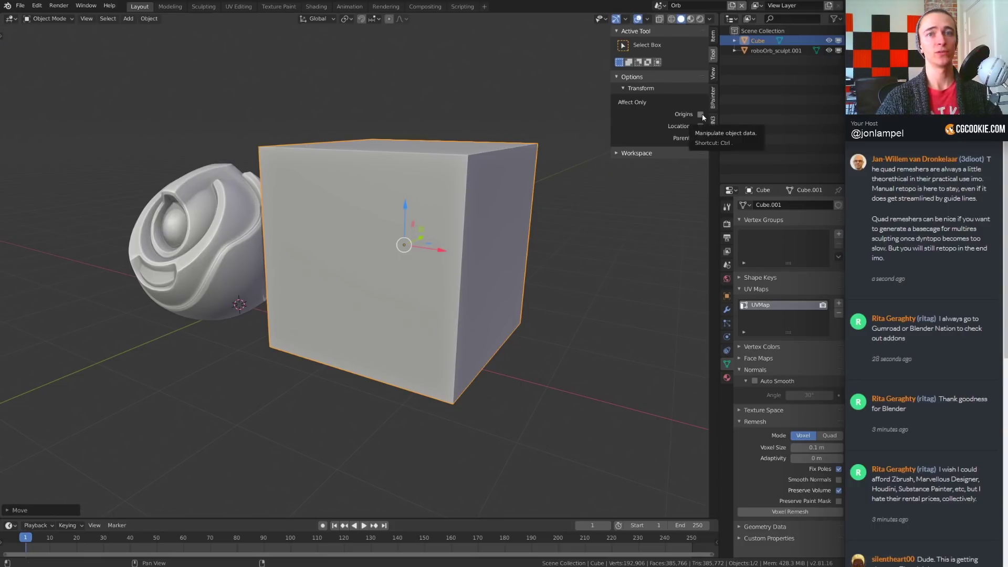
pyautogui.moveTo(327, 274); pyautogui.dragTo(334, 222, button='middle')
pyautogui.press('g')
pyautogui.scroll(-3, 394, 198)
pyautogui.click(414, 174)
pyautogui.press('g')
pyautogui.click(415, 198)
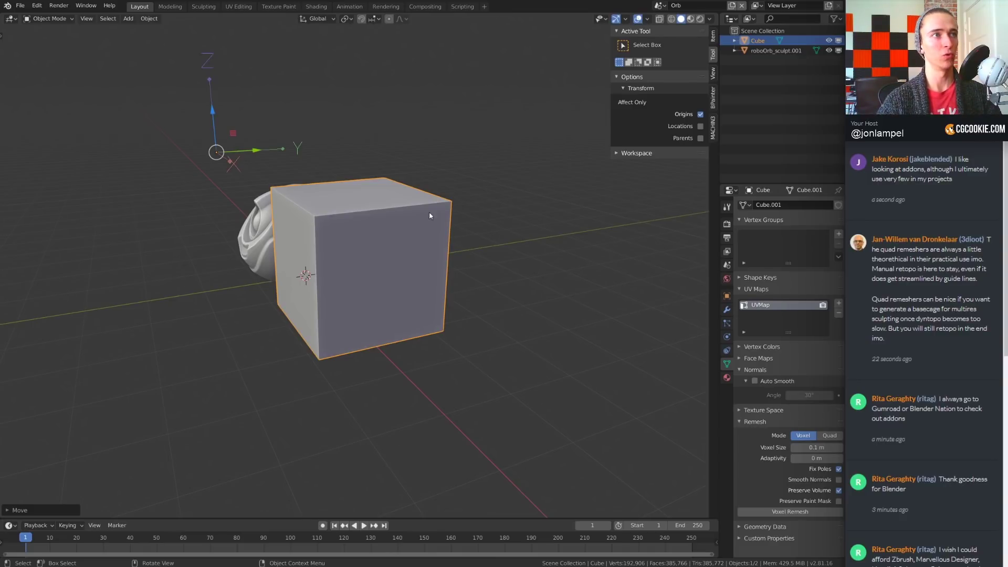
# - Rotate the cube's origin freely, first in the view plane and again with trackball rotation
pyautogui.moveTo(430, 212)
pyautogui.mouseDown(button='middle')
pyautogui.moveTo(359, 252)
pyautogui.moveTo(420, 233)
pyautogui.mouseUp(button='middle')
pyautogui.press('r')
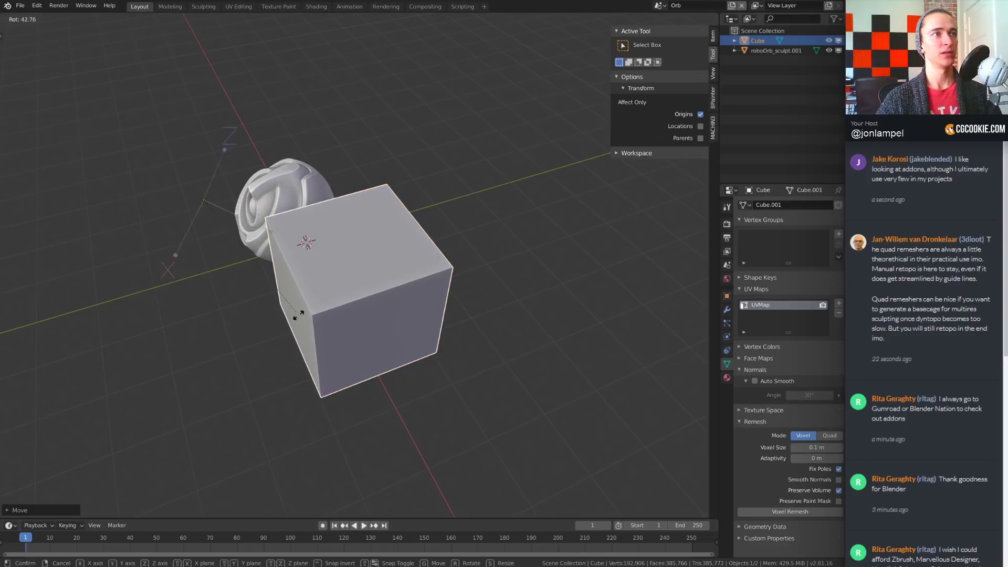
pyautogui.click(420, 236)
pyautogui.keyDown('alt'); pyautogui.moveTo(358, 263); pyautogui.dragTo(360, 222, button='middle'); pyautogui.keyUp('alt')
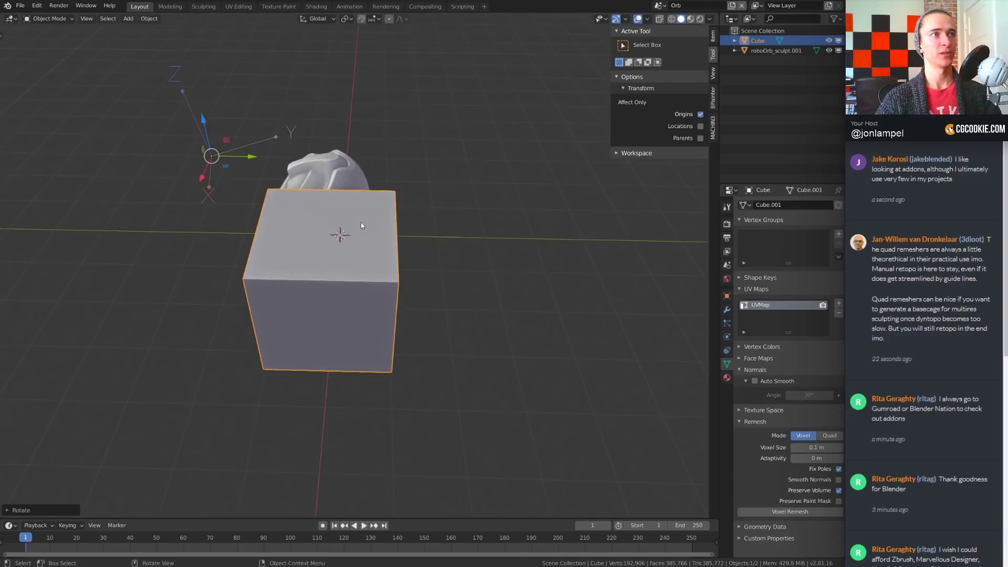
pyautogui.press('r')
pyautogui.press('r')
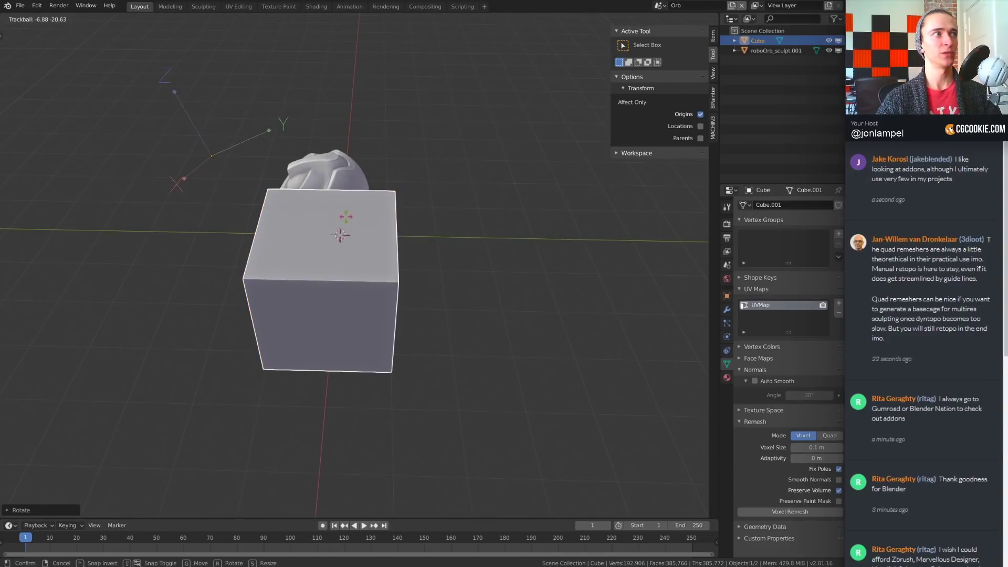
pyautogui.click(359, 223)
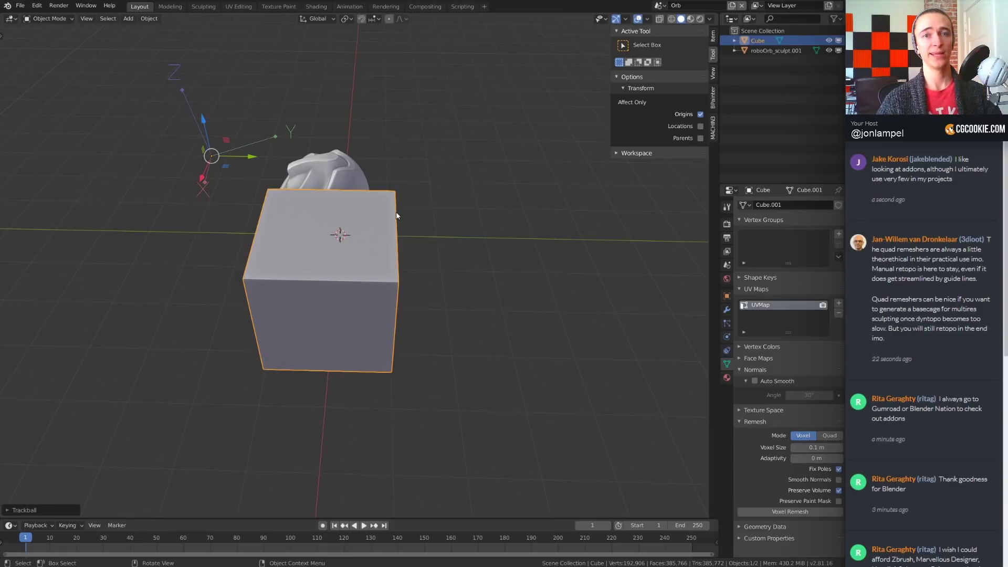
pyautogui.moveTo(397, 216)
pyautogui.mouseDown(button='middle')
pyautogui.moveTo(360, 212)
pyautogui.moveTo(386, 210)
pyautogui.mouseUp(button='middle')
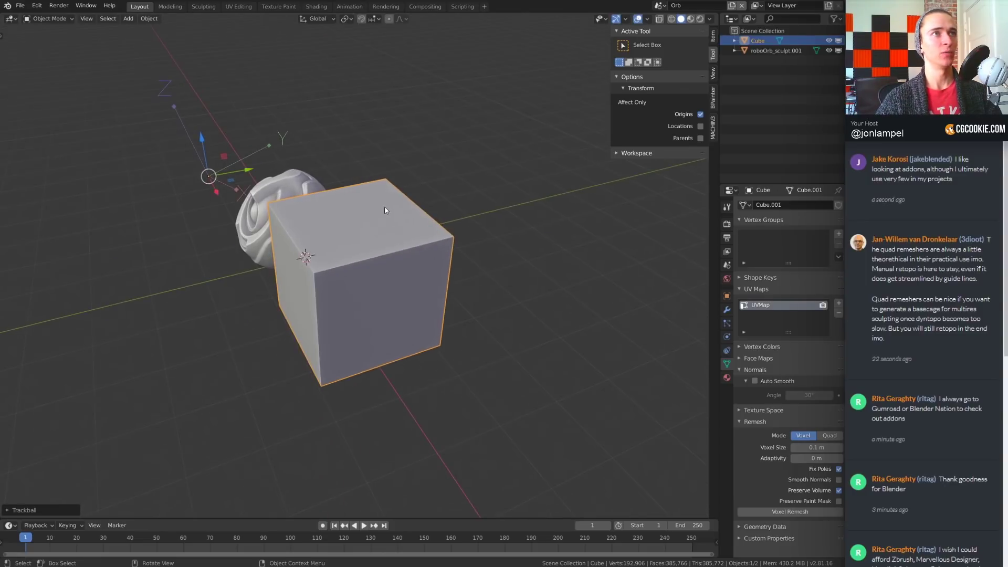
# - Set snapping to Vertex and snap the cube's origin onto an upper corner of the cube
pyautogui.click(378, 21)
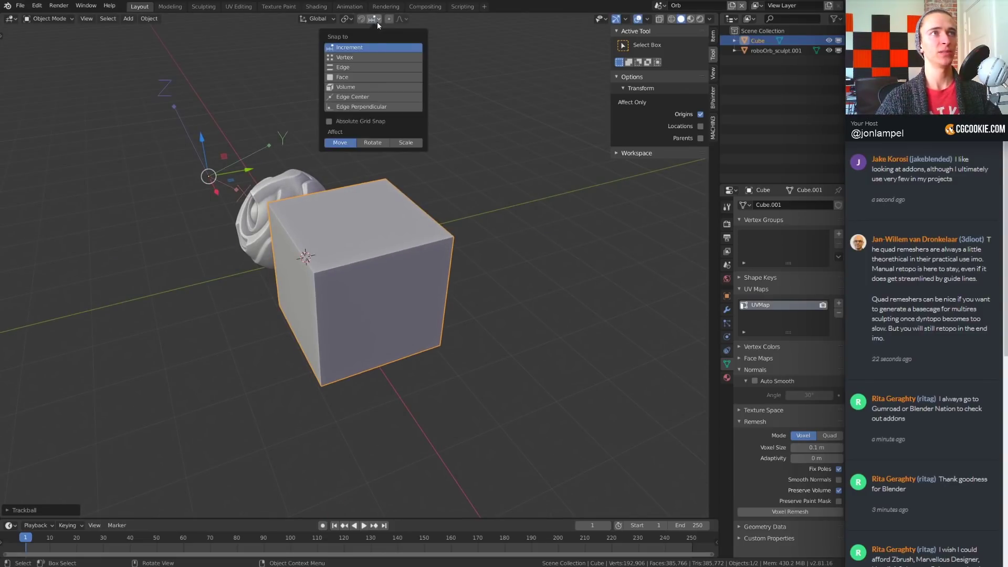
pyautogui.click(366, 55)
pyautogui.press('g')
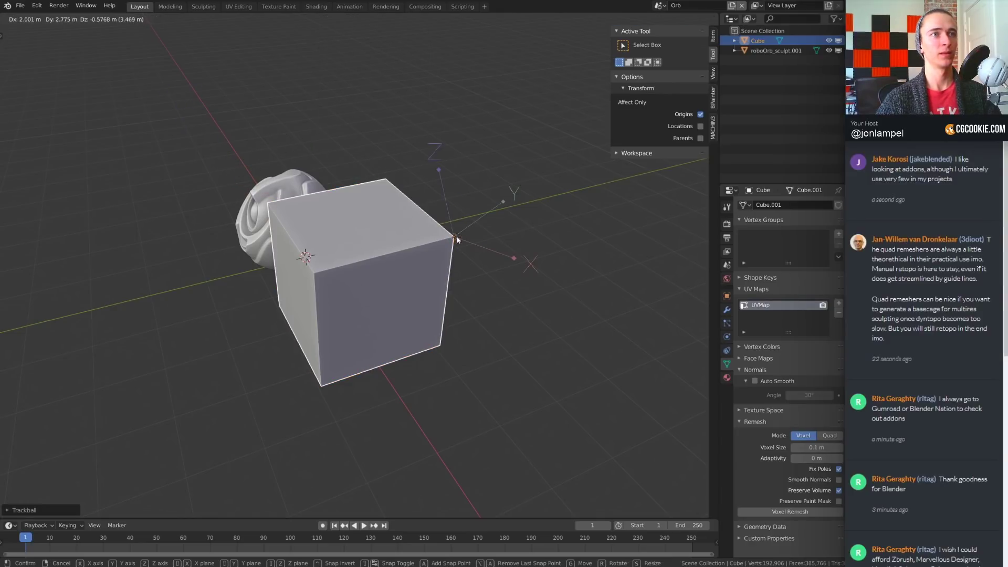
pyautogui.click(481, 243)
# - Try to clear the cube's rotation
pyautogui.hotkey('alt', 'r')
pyautogui.moveTo(485, 239); pyautogui.dragTo(568, 247, button='middle')
pyautogui.hotkey('ctrl', 'shift', 'z')
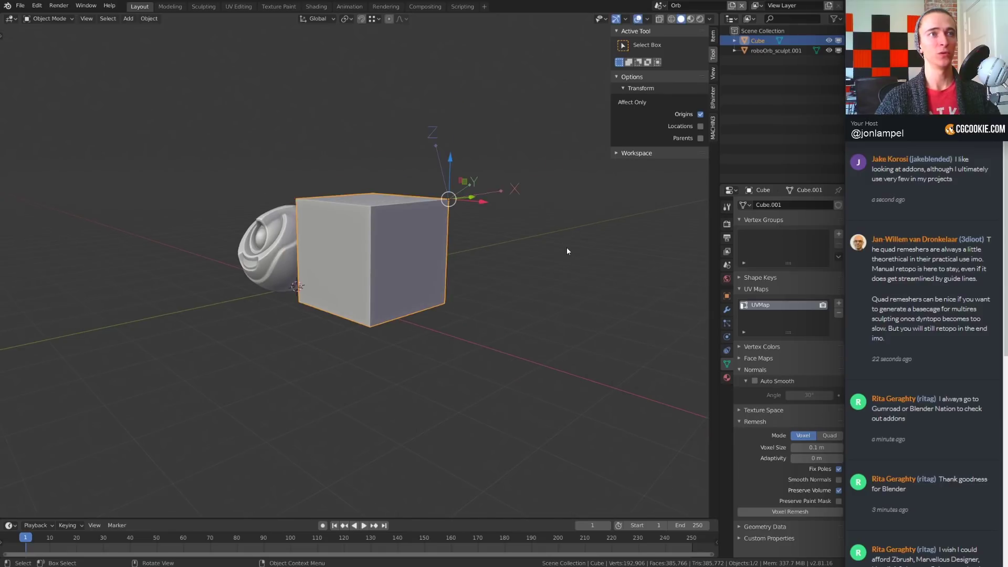
# - Trackball-rotate the cube's origin again and snap it onto the nearest upper corner of the cube
pyautogui.press('r')
pyautogui.press('r')
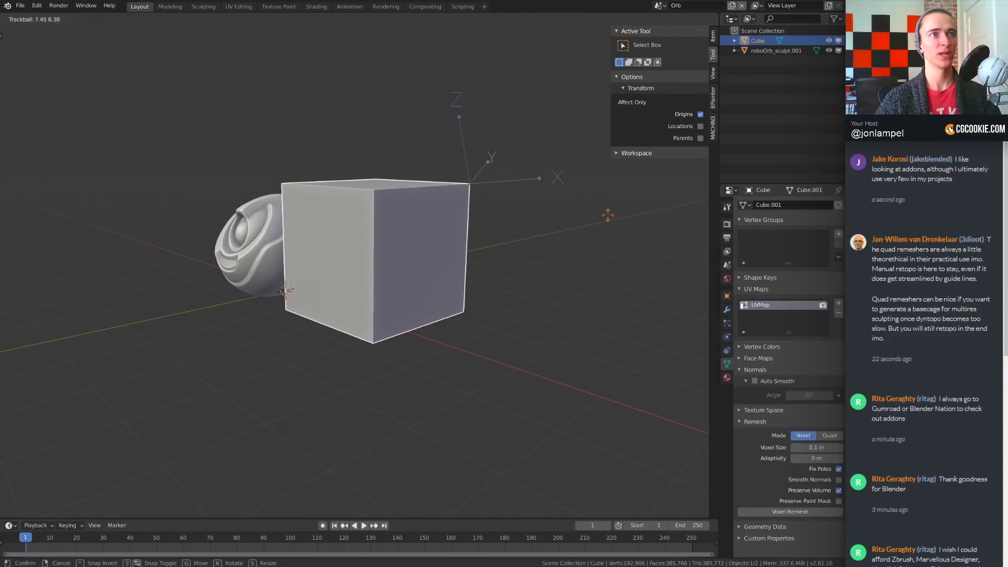
pyautogui.click(572, 228)
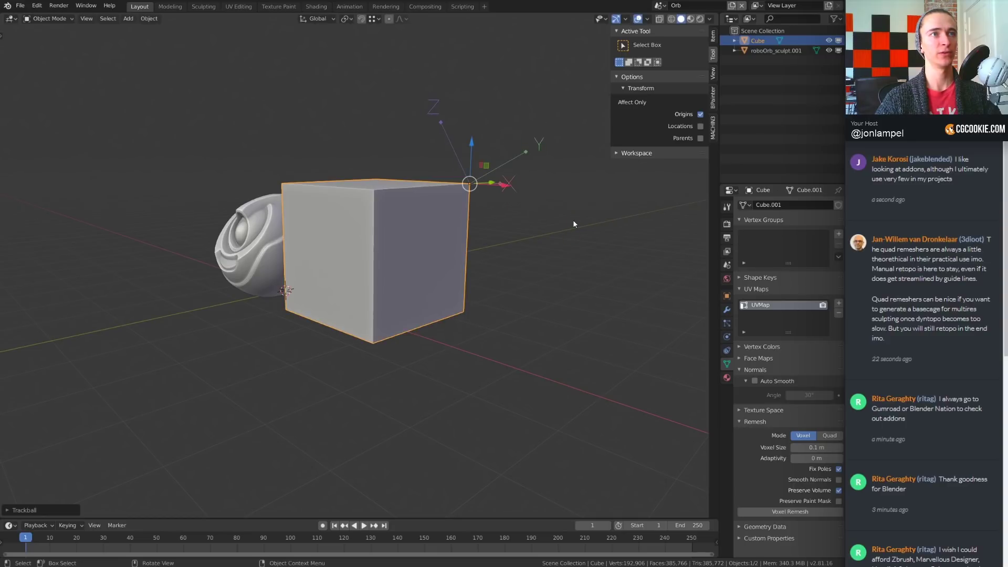
pyautogui.press('g')
pyautogui.click(527, 227)
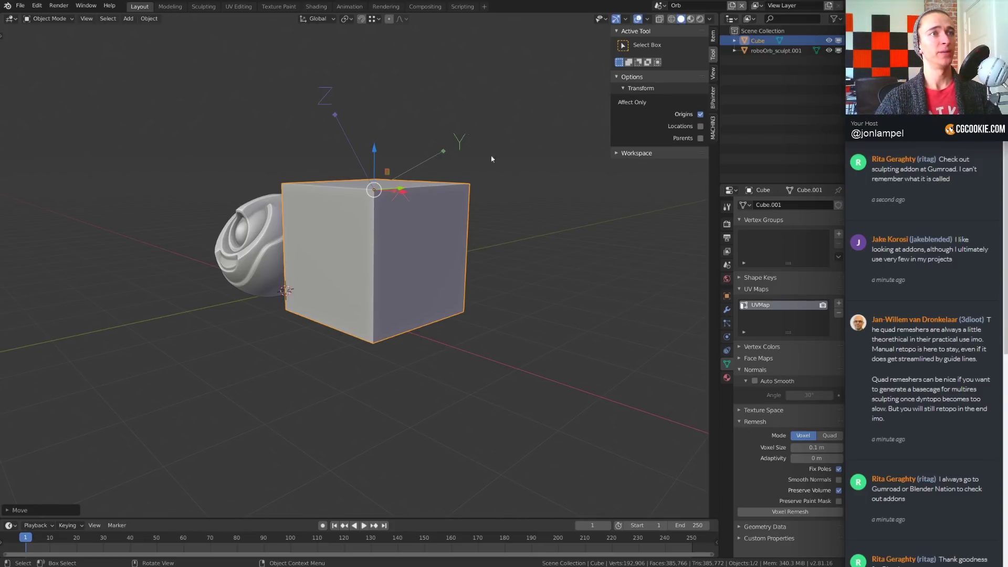
# - Turn off Affect Only Origins so that transforms act on the whole cube
pyautogui.moveTo(386, 92); pyautogui.dragTo(473, 100, button='middle')
pyautogui.click(700, 114)
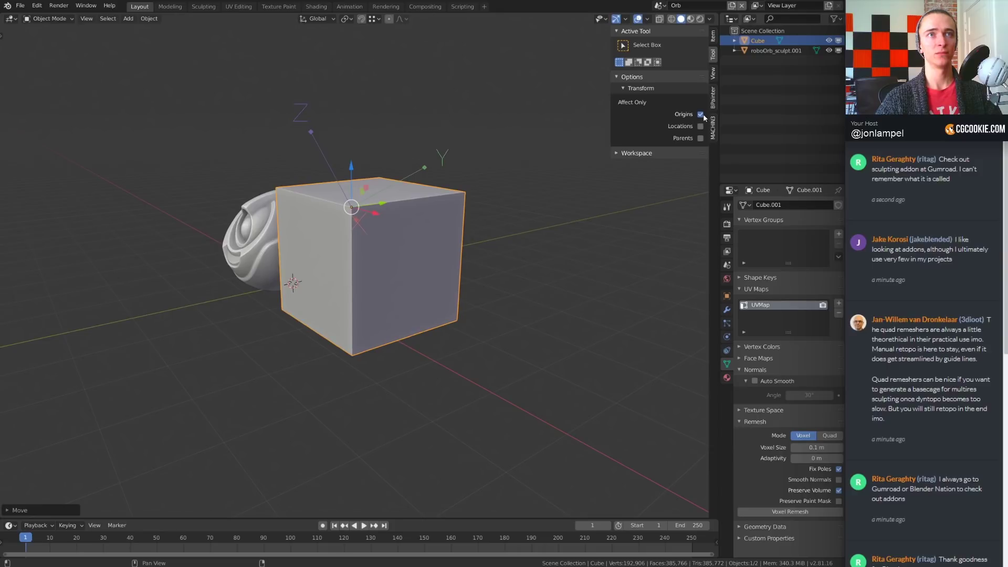
pyautogui.moveTo(443, 190); pyautogui.dragTo(525, 176, button='middle')
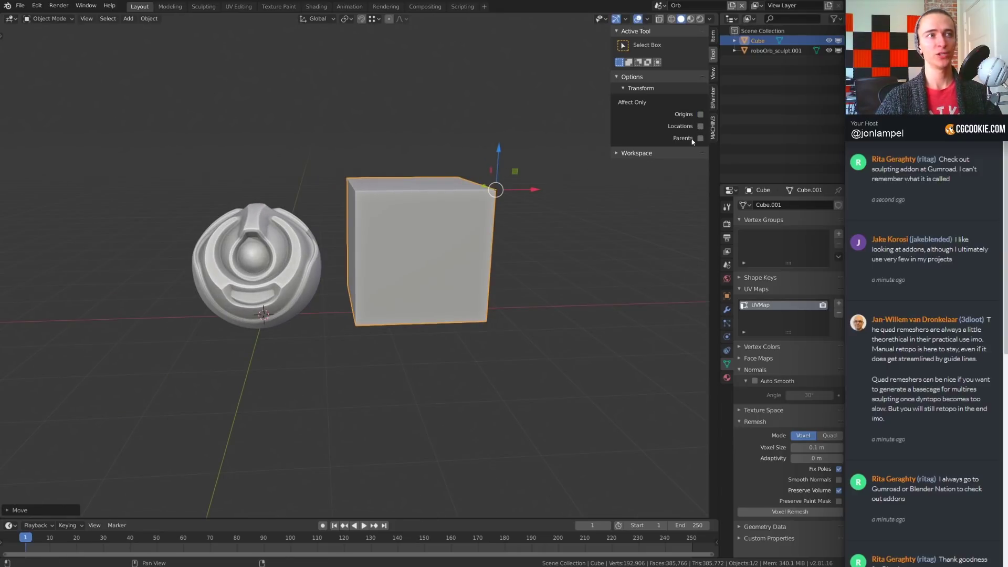
# - Duplicate the cube and place the copy beside the original, on the side away from the orb
pyautogui.hotkey('shift', 'd')
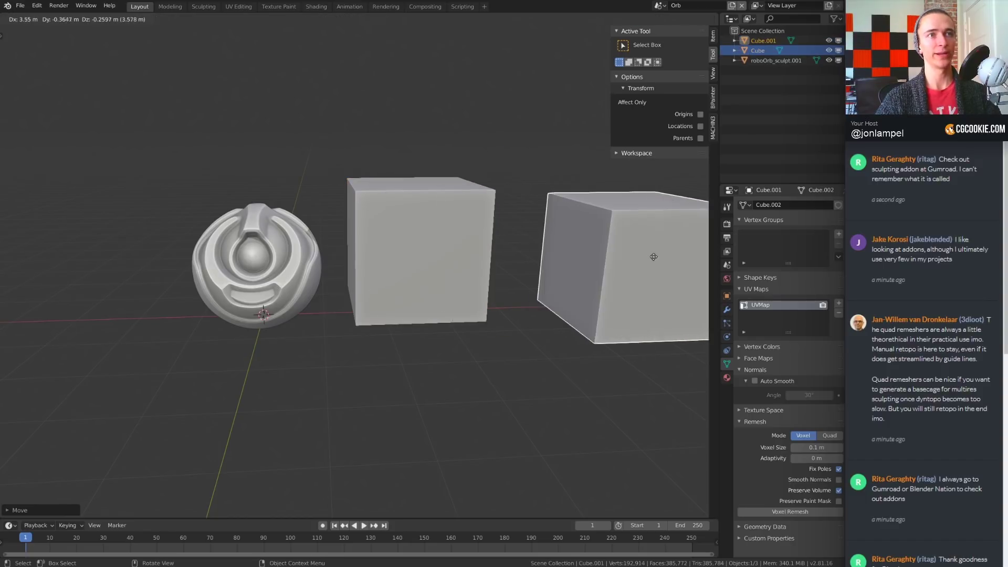
pyautogui.click(627, 259)
pyautogui.keyDown('shift'); pyautogui.moveTo(627, 260); pyautogui.dragTo(361, 271, button='middle'); pyautogui.keyUp('shift')
# - Select both cubes, turn on Affect Only Locations, and try moving the pair together
pyautogui.keyDown('shift'); pyautogui.click(360, 247); pyautogui.keyUp('shift')
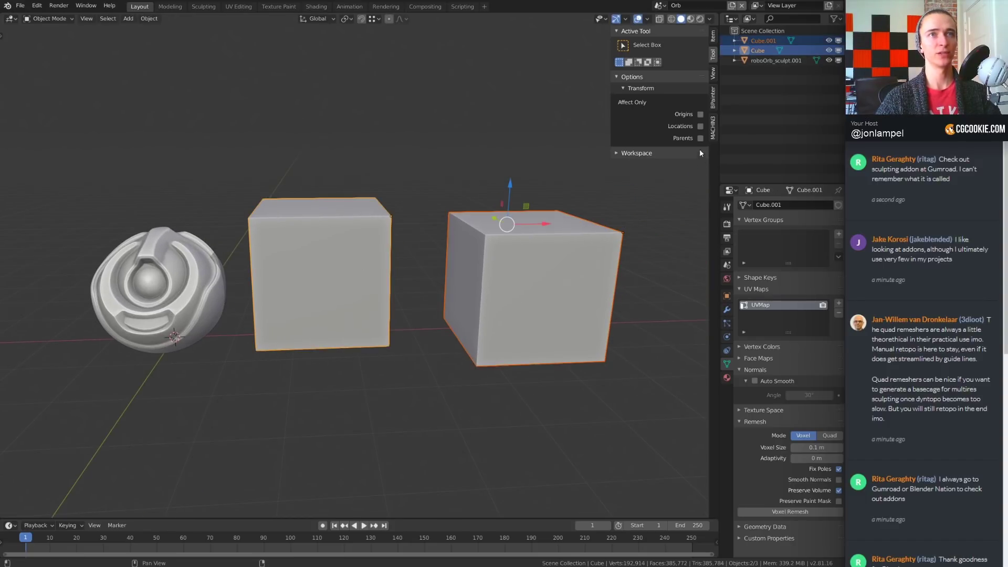
pyautogui.click(700, 126)
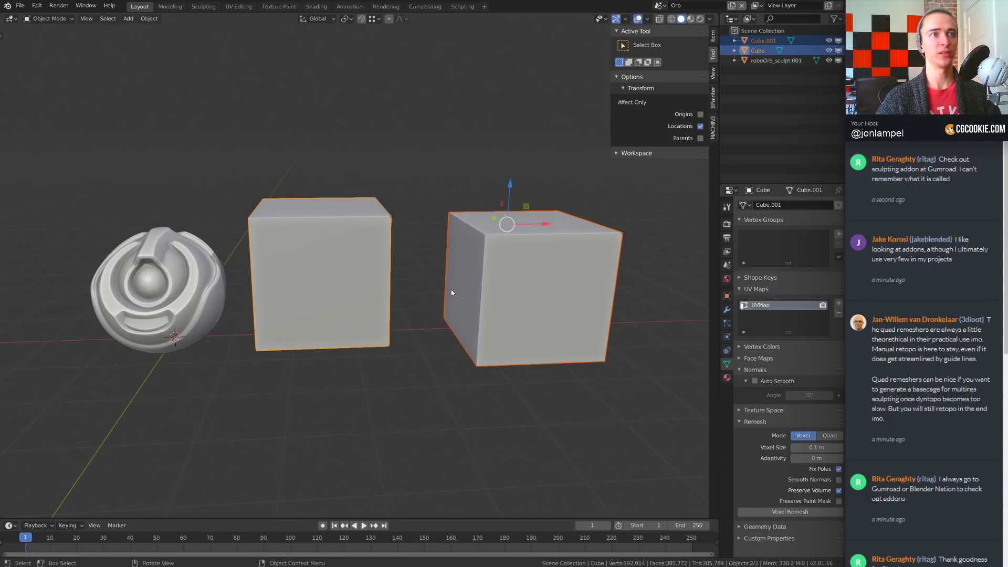
pyautogui.press('g')
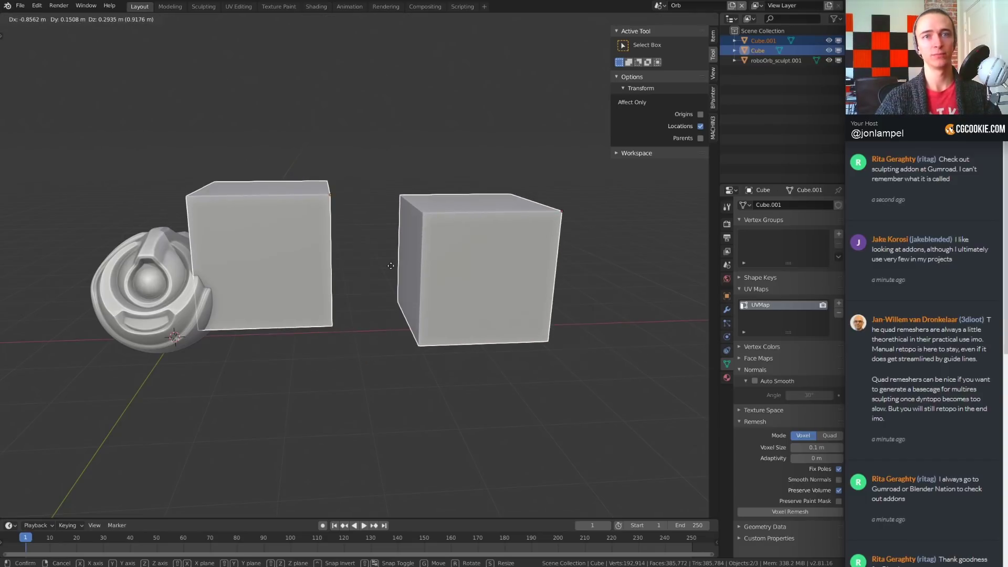
pyautogui.rightClick(390, 266)
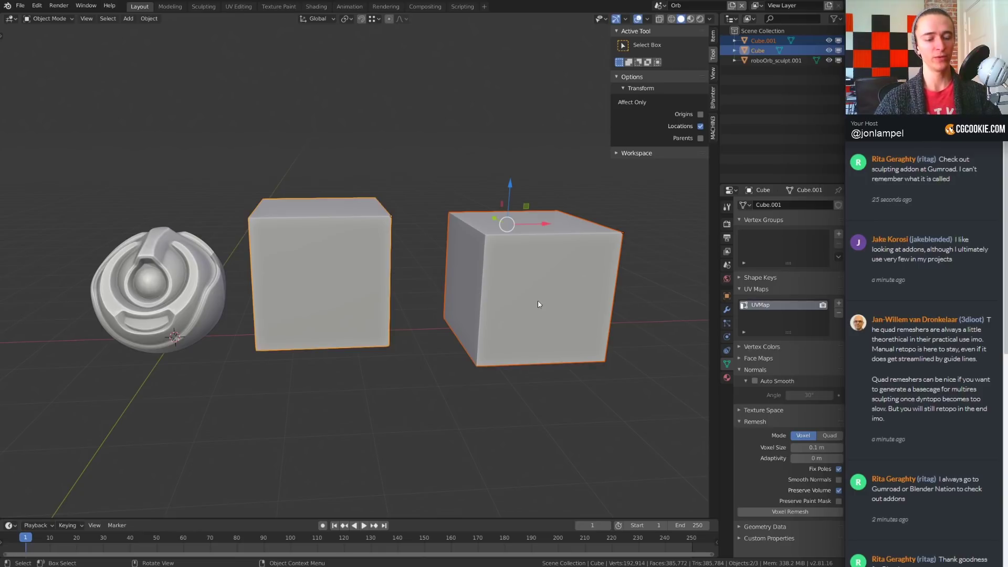
# - Rotate both cubes' locations around their shared midpoint, first in perspective and again from the top view
pyautogui.scroll(-3, 540, 314)
pyautogui.moveTo(540, 314); pyautogui.dragTo(578, 331, button='middle')
pyautogui.press('r')
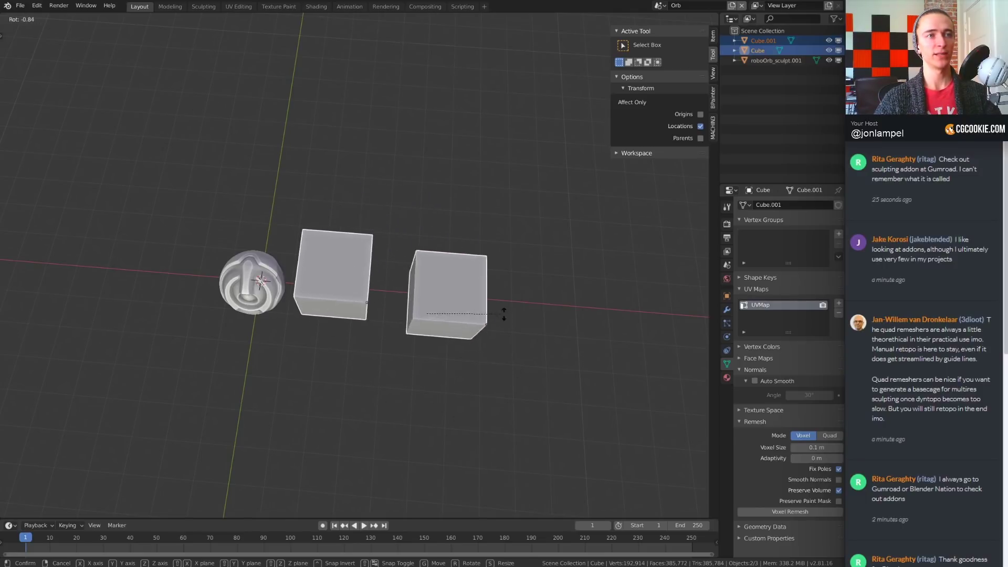
pyautogui.click(513, 399)
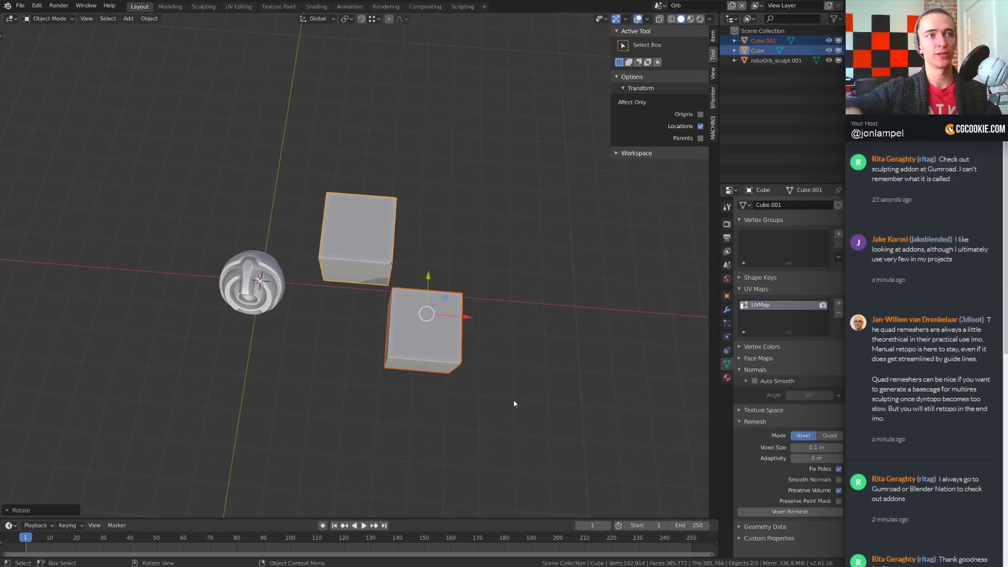
pyautogui.press('KP_7')
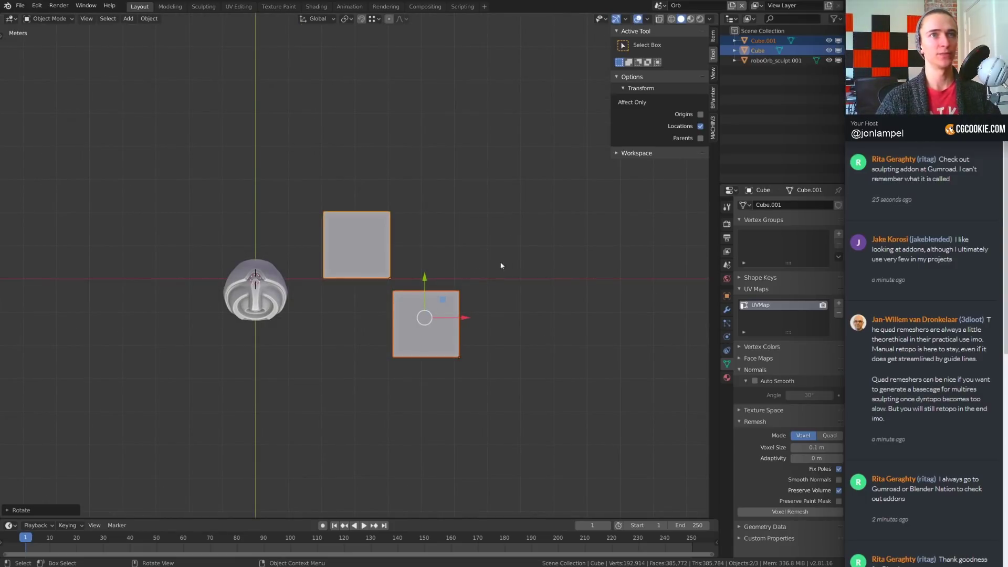
pyautogui.press('r')
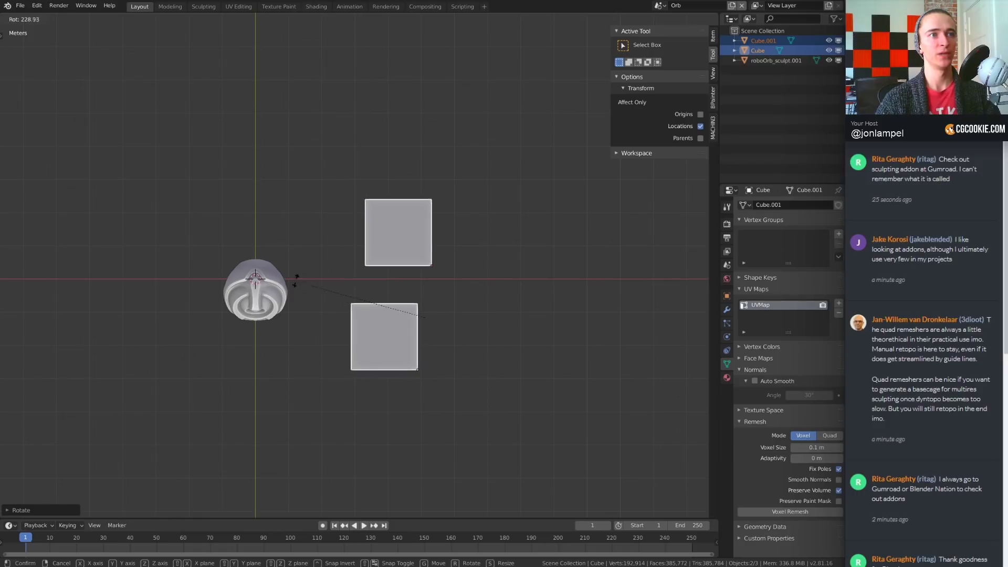
pyautogui.click(504, 336)
# - Scale the spacing between the two cubes with Affect Only Locations still on
pyautogui.moveTo(519, 301); pyautogui.dragTo(600, 376, button='middle')
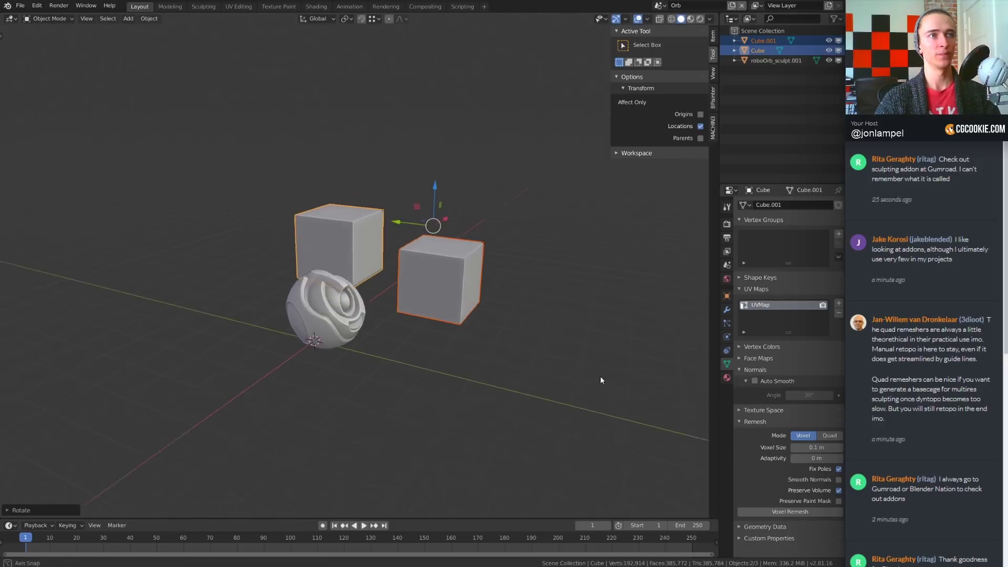
pyautogui.press('s')
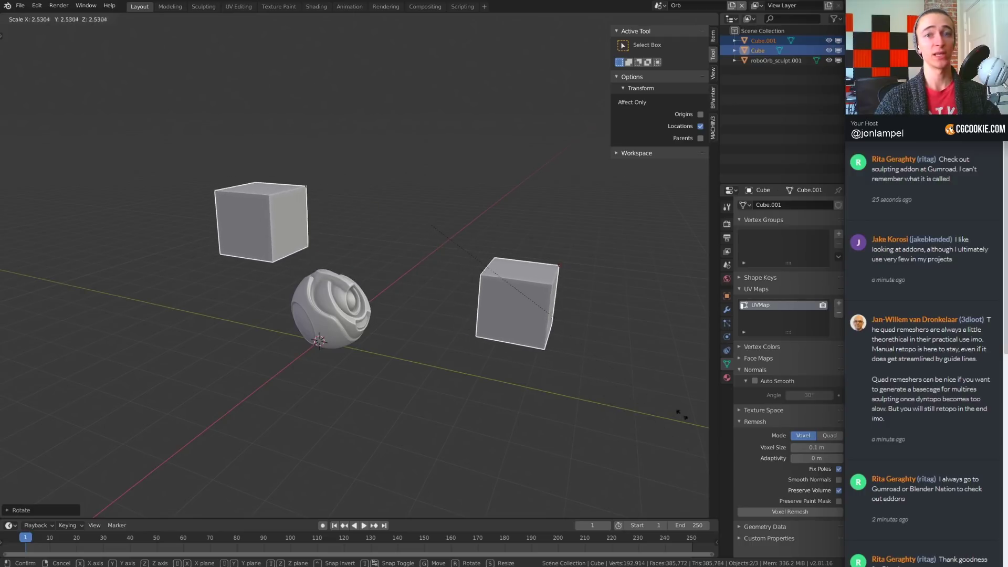
pyautogui.click(515, 317)
pyautogui.moveTo(515, 317); pyautogui.dragTo(541, 339, button='middle')
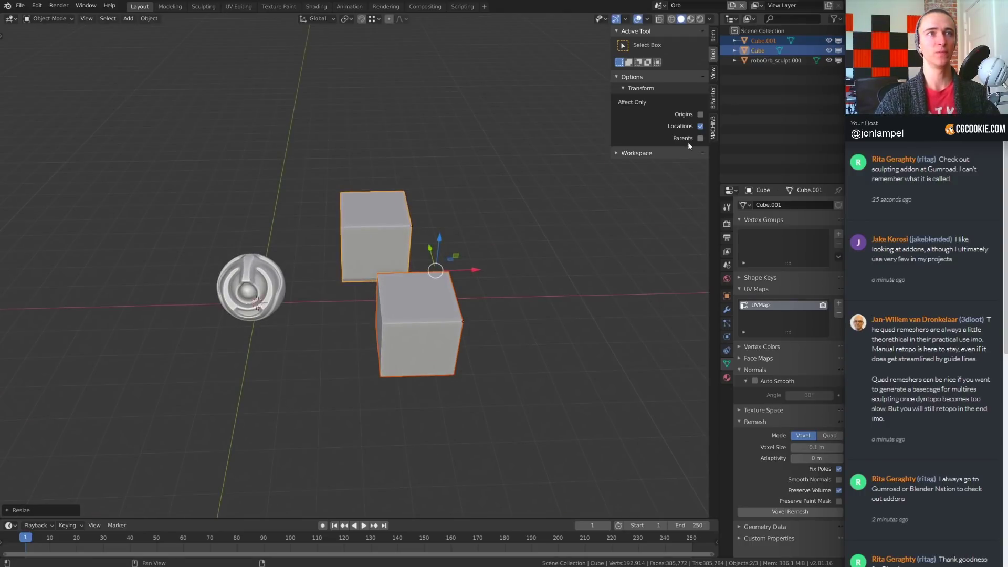
# - Turn on Affect Only Origins alongside Locations and try scaling and trackball-rotating both cubes' origins
pyautogui.moveTo(604, 220); pyautogui.dragTo(583, 368, button='middle')
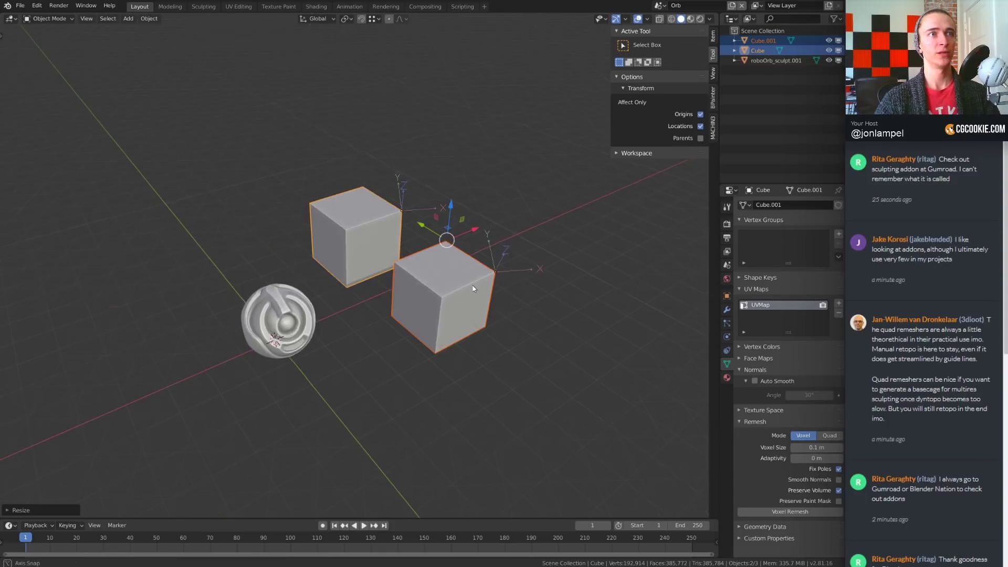
pyautogui.press('s')
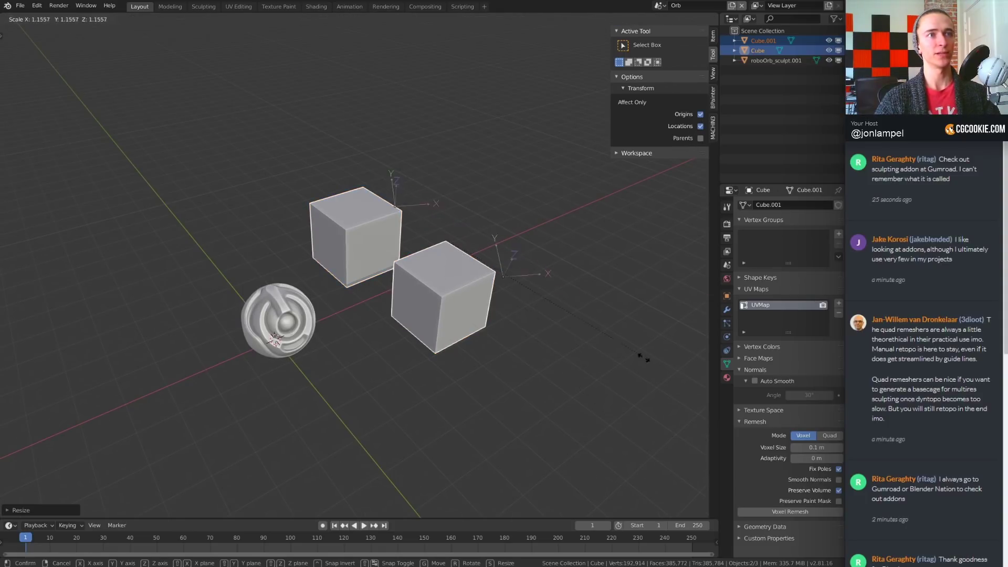
pyautogui.click(644, 358)
pyautogui.moveTo(566, 316); pyautogui.dragTo(563, 285, button='middle')
pyautogui.press('r')
pyautogui.press('r')
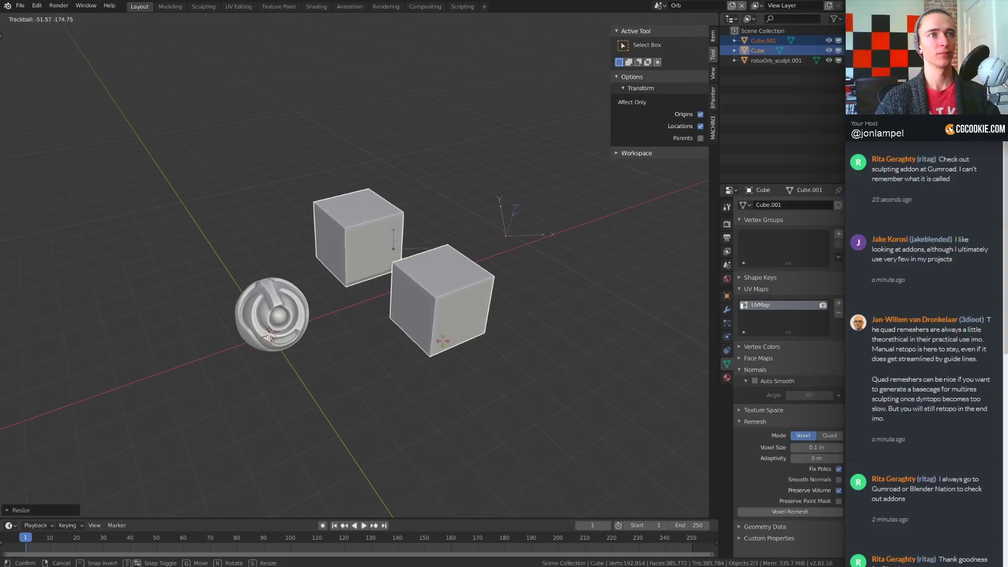
pyautogui.rightClick(640, 343)
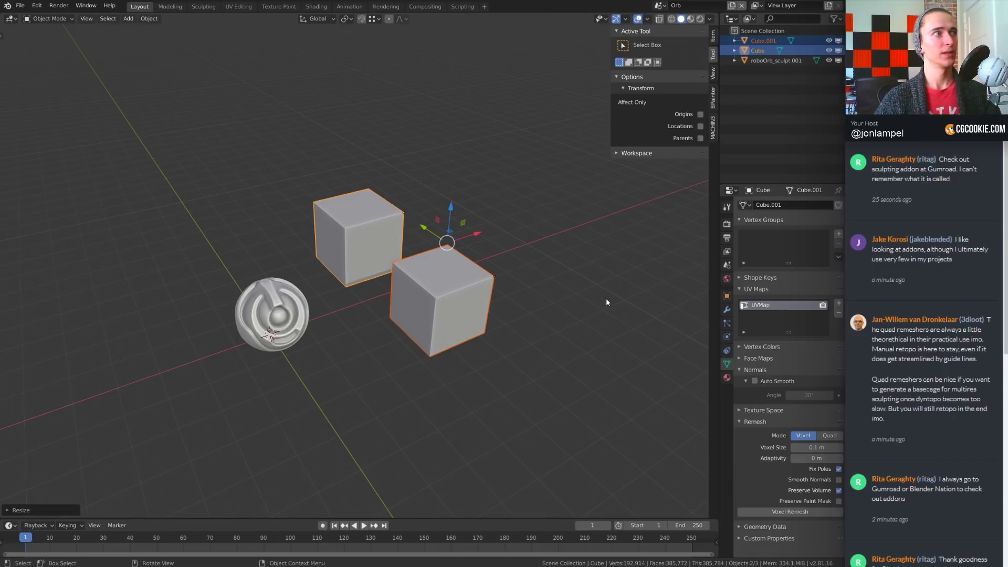
# - With the Affect Only options off, duplicate the cube farther from the orb three times and spread the copies behind and above it
pyautogui.click(420, 298)
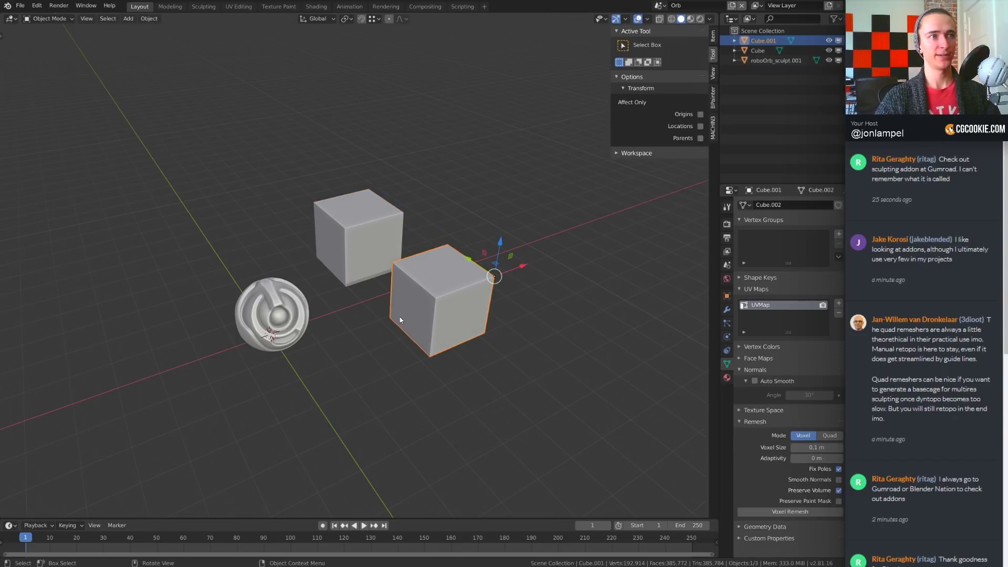
pyautogui.hotkey('shift', 'd')
pyautogui.click(609, 236)
pyautogui.hotkey('shift', 'd')
pyautogui.click(546, 137)
pyautogui.hotkey('shift', 'd')
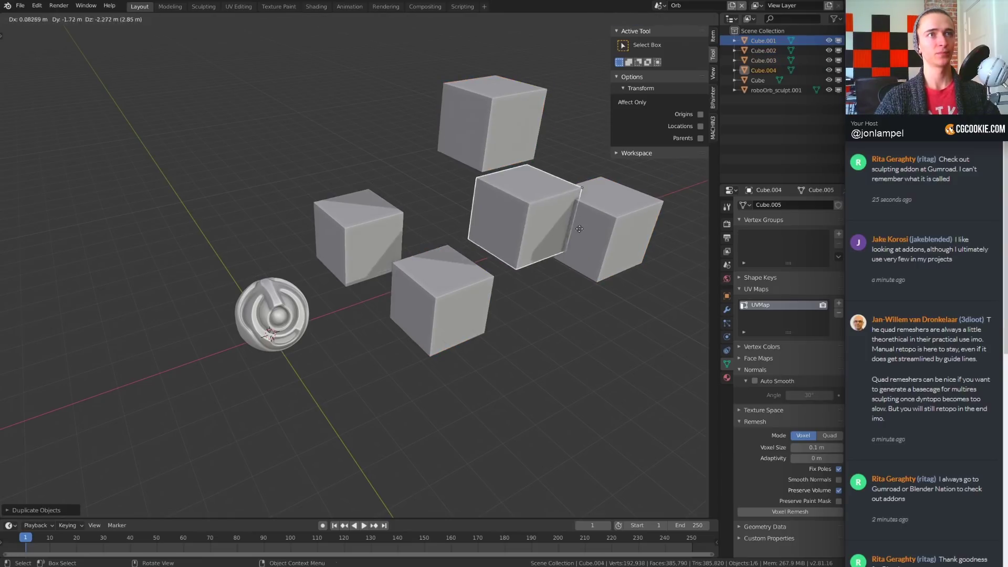
pyautogui.click(521, 142)
# - Parent Cube.001 through Cube.004 to Cube in the scene hierarchy and select the parent cube
pyautogui.keyDown('shift'); pyautogui.click(521, 141); pyautogui.keyUp('shift')
pyautogui.keyDown('shift'); pyautogui.click(614, 231); pyautogui.keyUp('shift')
pyautogui.keyDown('shift'); pyautogui.click(445, 317); pyautogui.keyUp('shift')
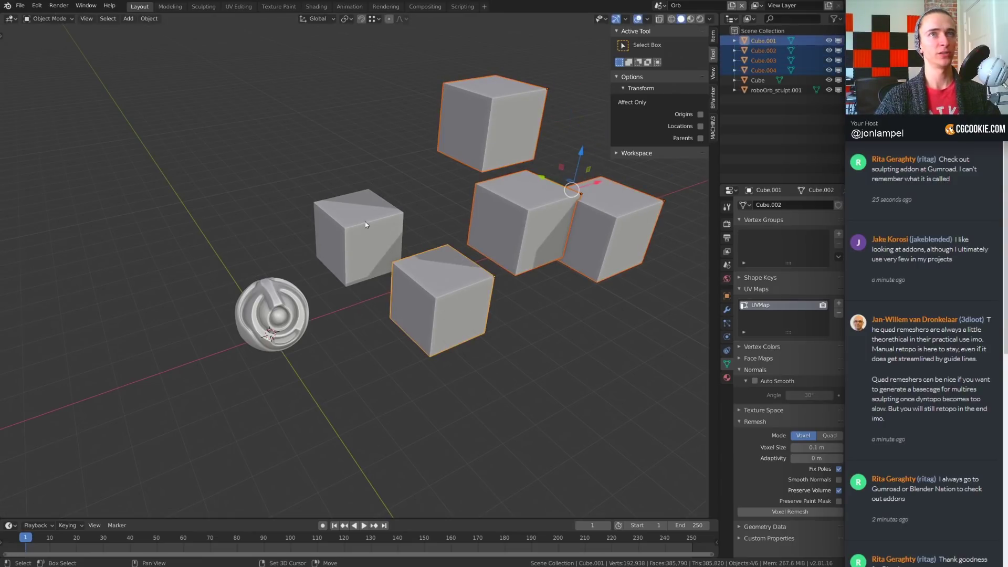
pyautogui.moveTo(761, 47); pyautogui.dragTo(757, 79)
pyautogui.click(759, 42)
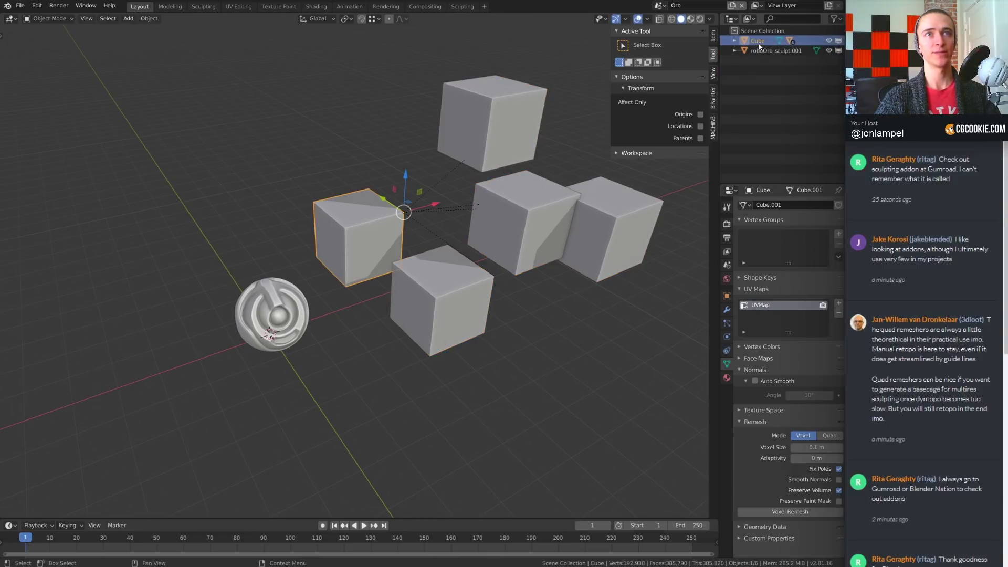
# - Move the child cube Cube.001 to a new position away from its parent
pyautogui.moveTo(460, 285); pyautogui.dragTo(578, 307, button='middle')
pyautogui.click(461, 307)
pyautogui.press('g')
pyautogui.click(497, 238)
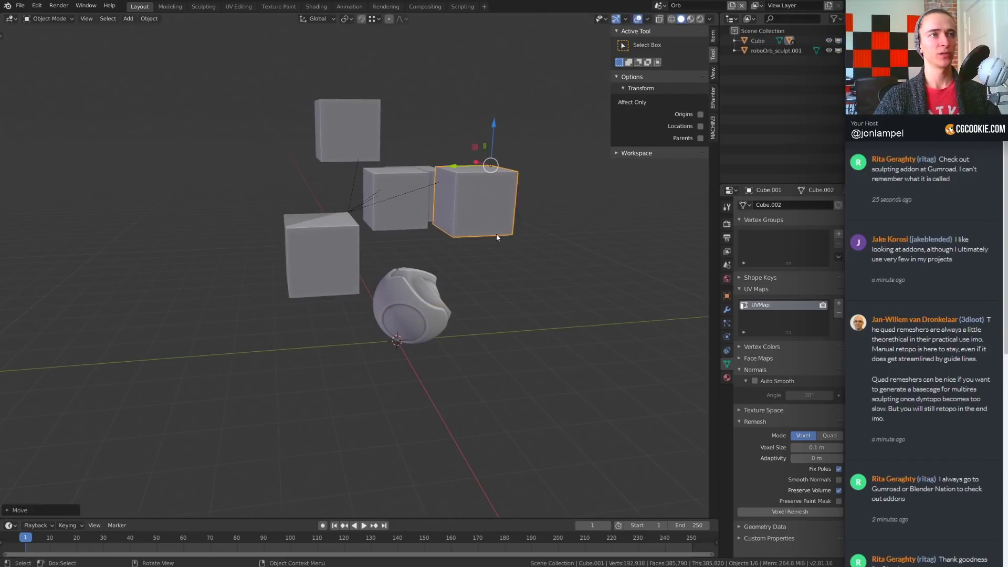
# - Rotate the parent cube's whole mesh in Edit Mode and return to Object Mode
pyautogui.moveTo(389, 231); pyautogui.dragTo(311, 252, button='middle')
pyautogui.scroll(4, 311, 252)
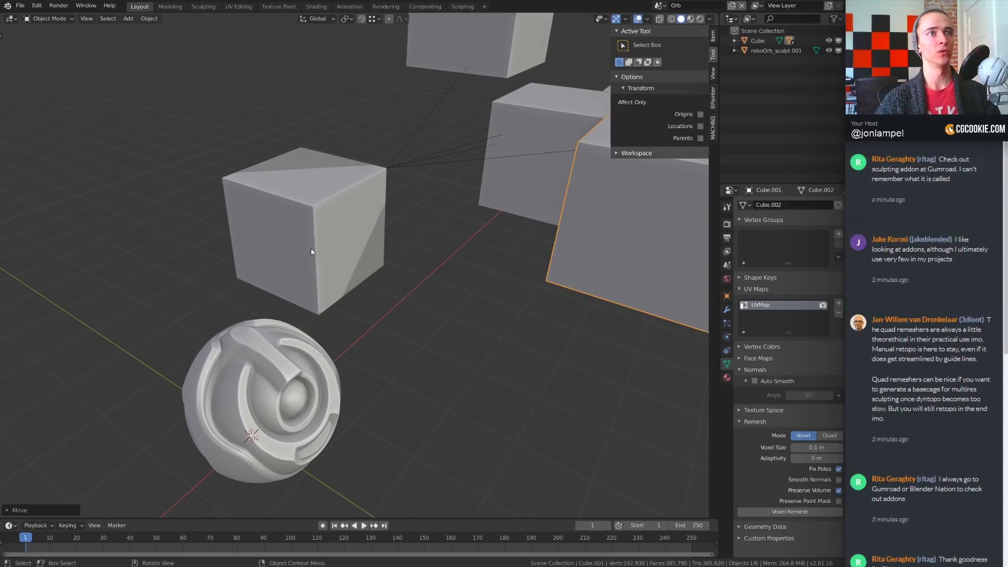
pyautogui.scroll(-5, 310, 252)
pyautogui.moveTo(407, 228); pyautogui.dragTo(483, 279, button='middle')
pyautogui.click(366, 294)
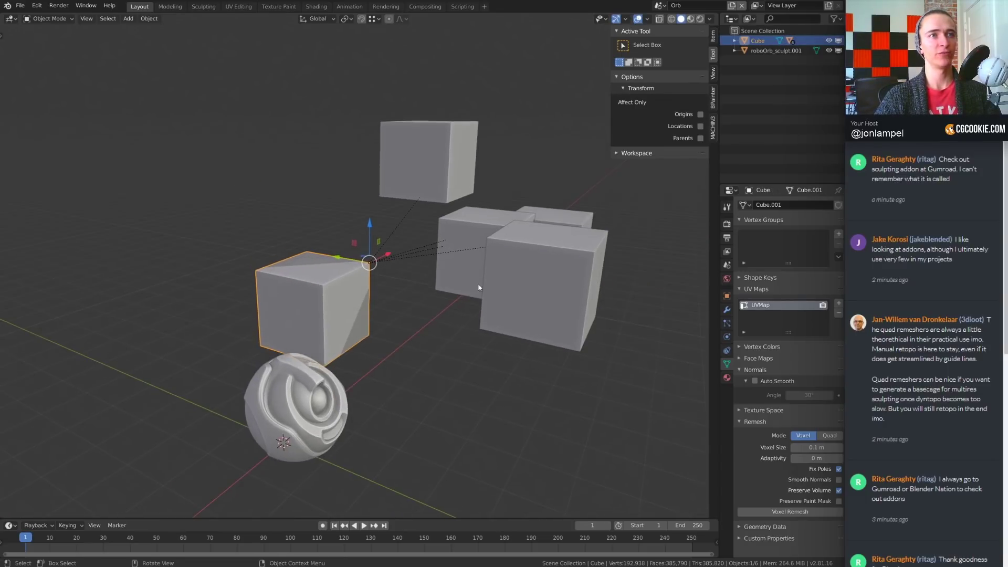
pyautogui.press('Tab')
pyautogui.moveTo(542, 298); pyautogui.dragTo(509, 306, button='middle')
pyautogui.press('r')
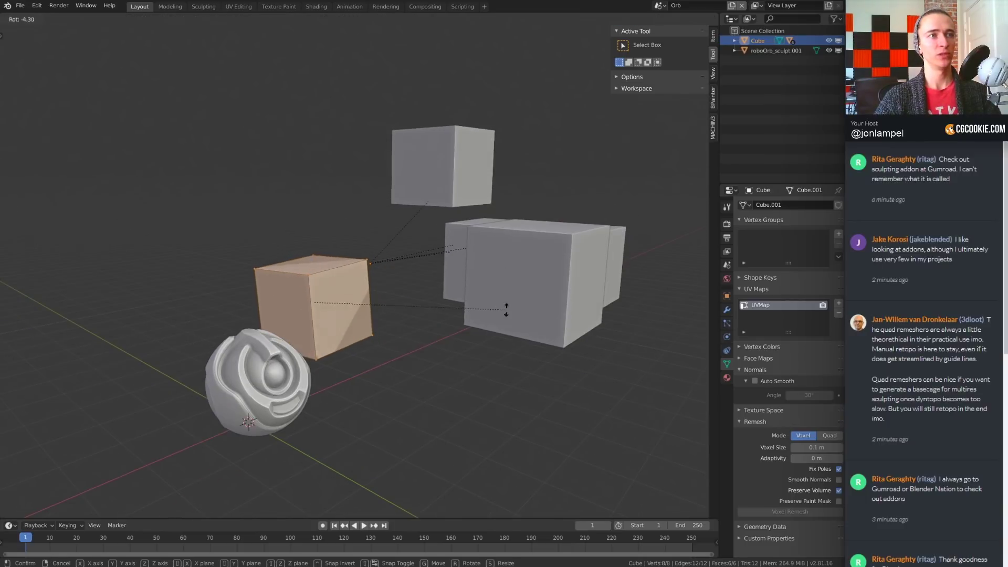
pyautogui.click(479, 265)
pyautogui.press('Tab')
pyautogui.moveTo(401, 284); pyautogui.dragTo(399, 333, button='middle')
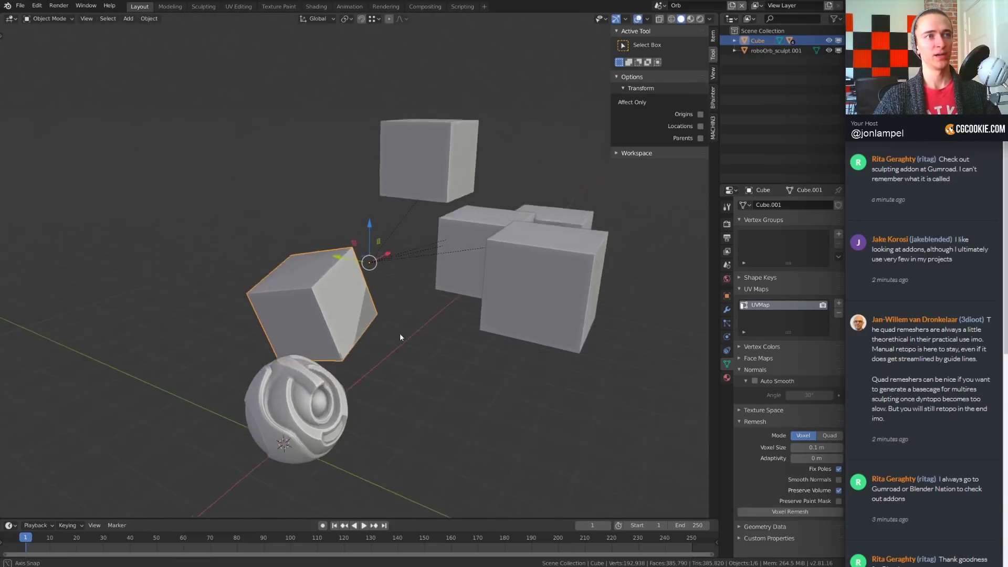
# - Undo the Edit Mode rotation of the parent cube's mesh
pyautogui.press('Tab')
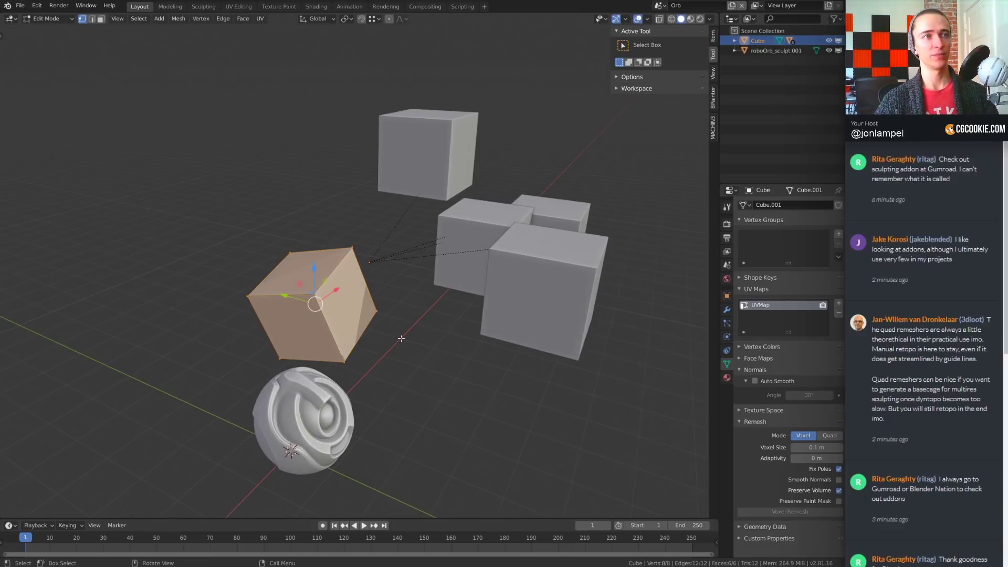
pyautogui.hotkey('ctrl', 'z')
pyautogui.hotkey('ctrl', 'z')
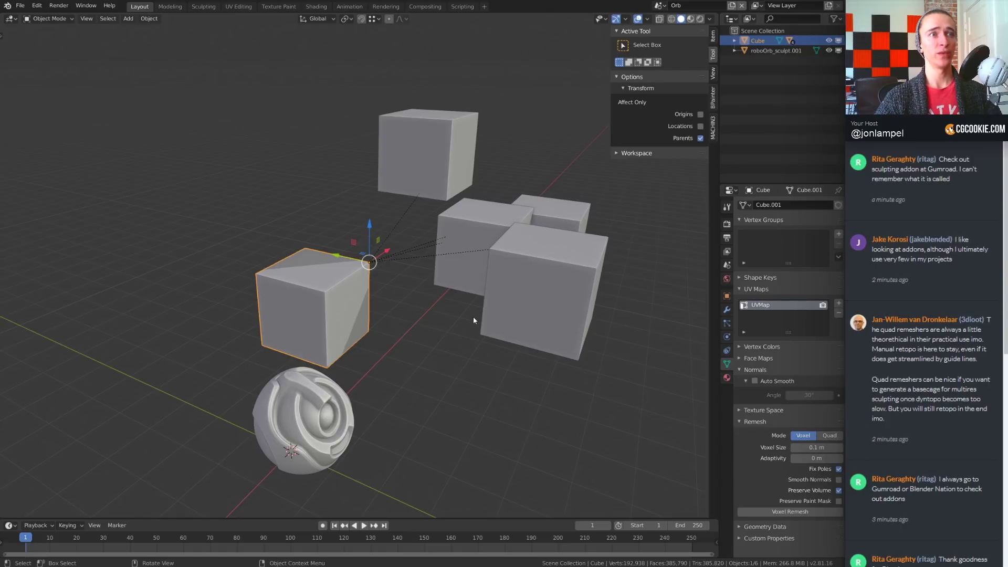
# - Turn on Affect Only Parents and move the parent cube around independently of its children, ending raised above the orb's height
pyautogui.moveTo(473, 320); pyautogui.dragTo(473, 374, button='middle')
pyautogui.press('g')
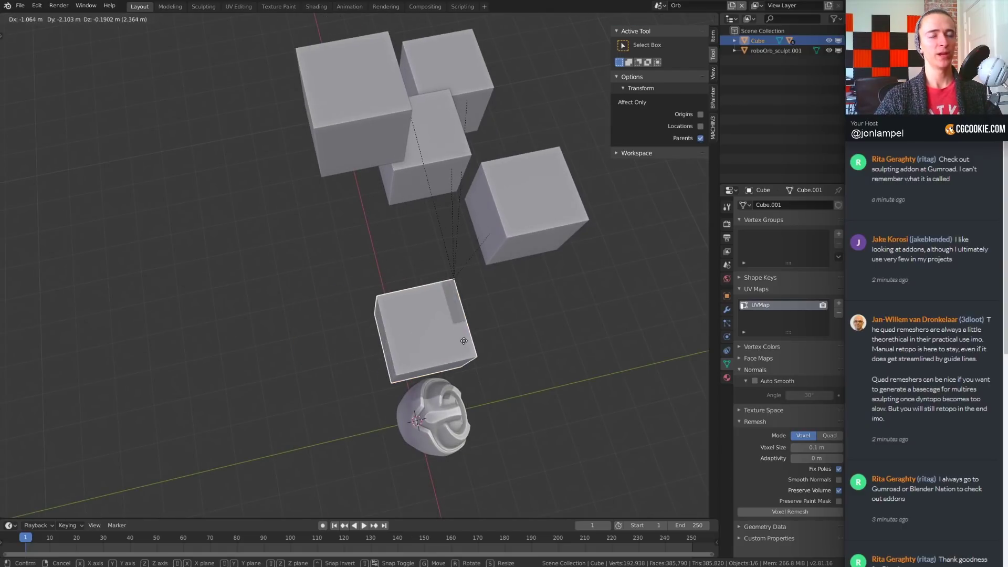
pyautogui.click(366, 305)
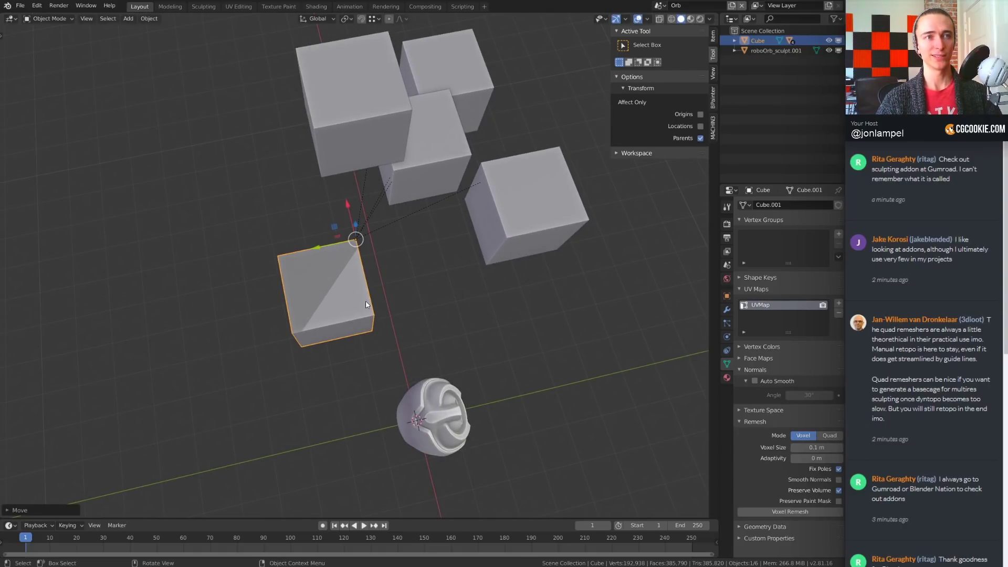
pyautogui.moveTo(366, 302); pyautogui.dragTo(442, 235, button='middle')
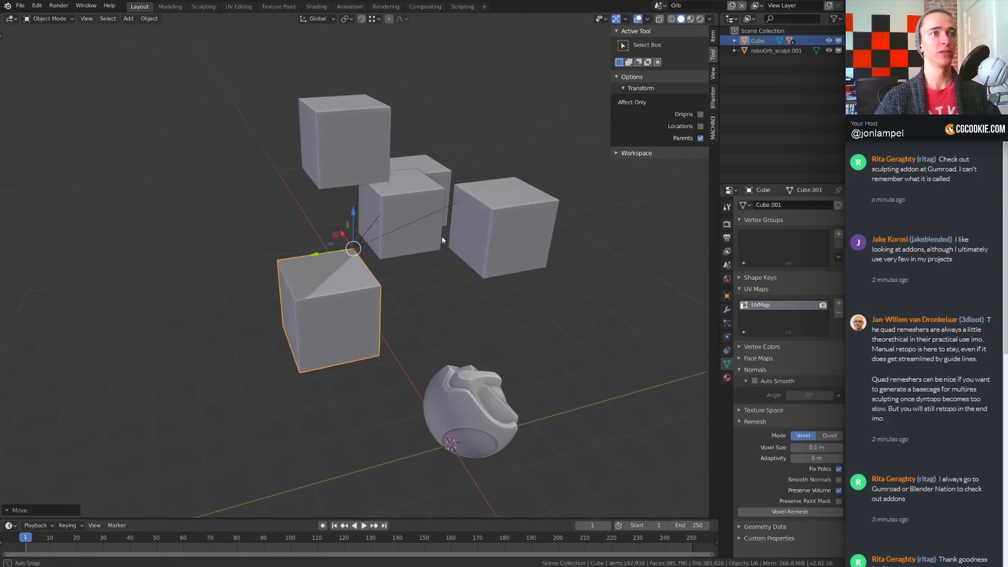
pyautogui.press('g')
pyautogui.click(408, 318)
pyautogui.moveTo(412, 316); pyautogui.dragTo(462, 306, button='middle')
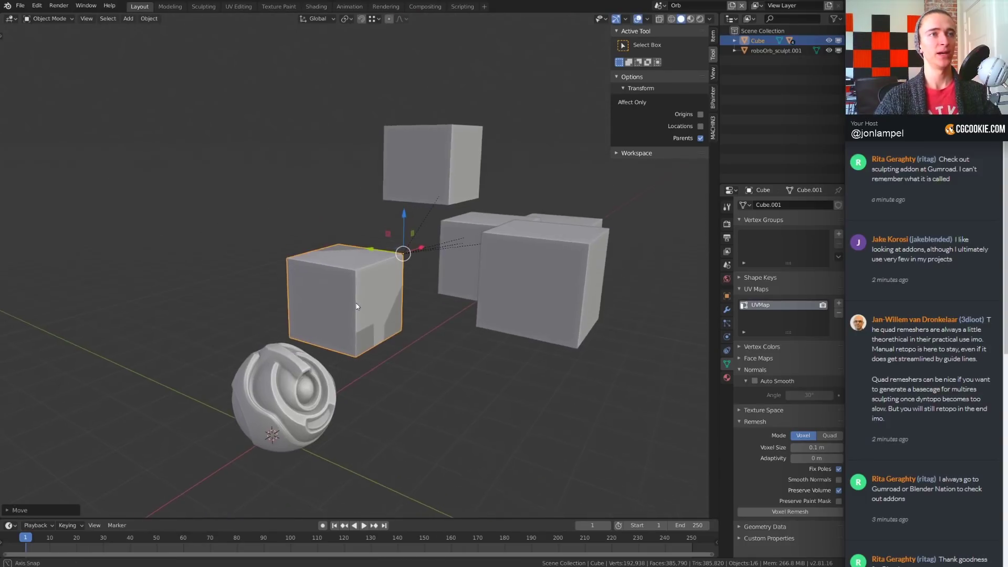
pyautogui.press('g')
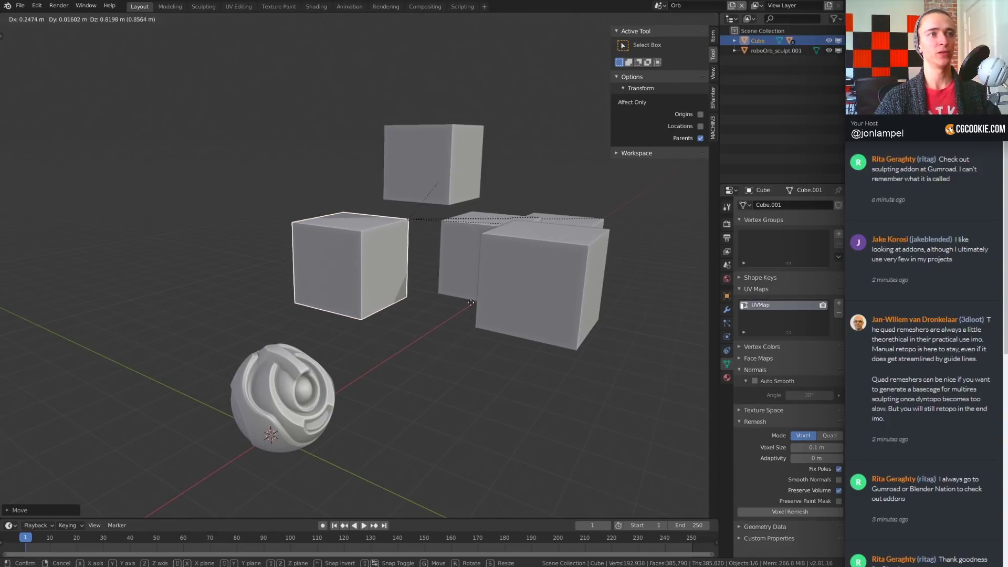
pyautogui.click(471, 284)
# - Trackball-rotate the parent cube and scale it up without affecting its children
pyautogui.moveTo(499, 285); pyautogui.dragTo(462, 286, button='middle')
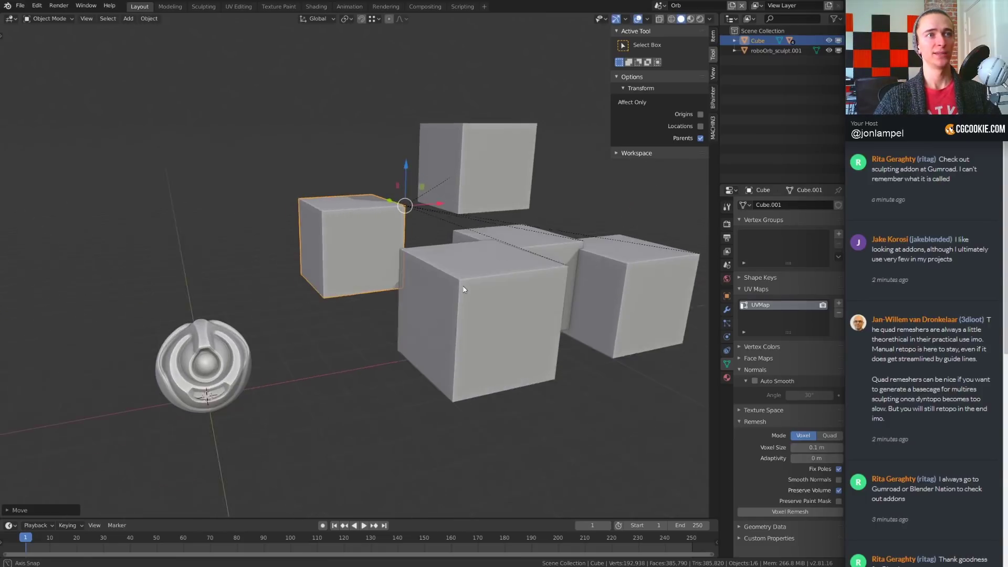
pyautogui.press('r')
pyautogui.press('r')
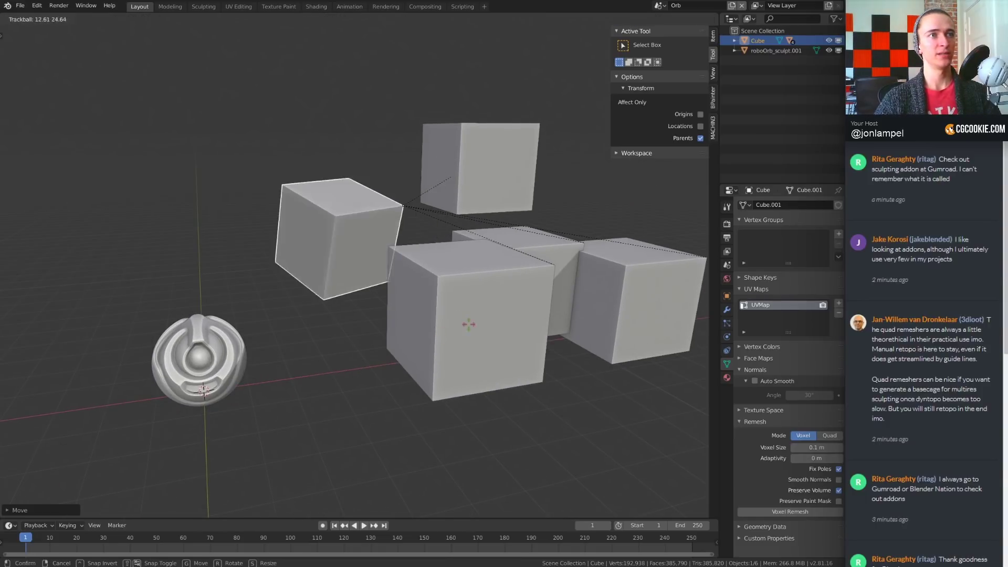
pyautogui.click(468, 311)
pyautogui.press('s')
pyautogui.click(523, 319)
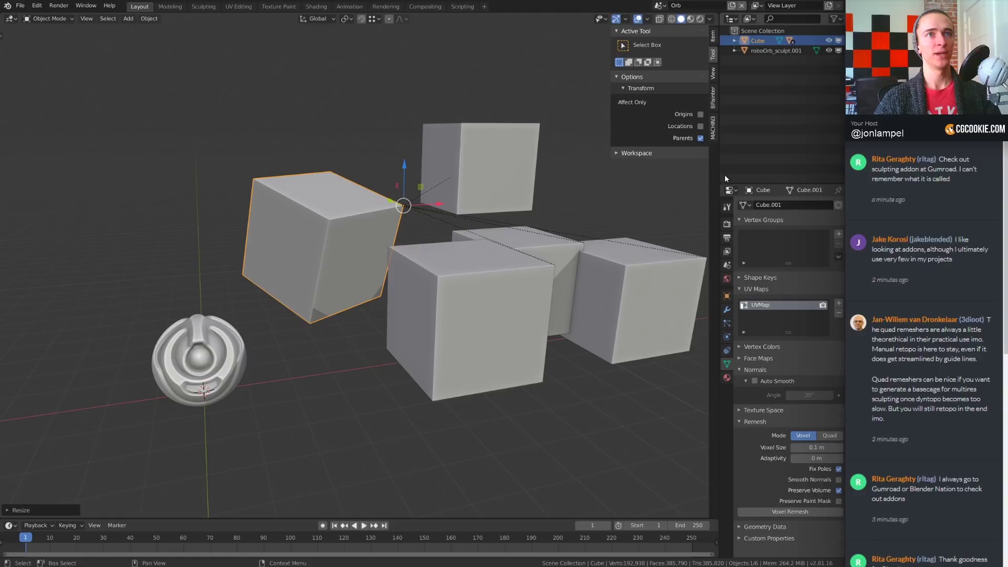
# - Turn off Affect Only Parents and rotate the parent cube together with its children
pyautogui.click(700, 138)
pyautogui.press('r')
pyautogui.click(535, 288)
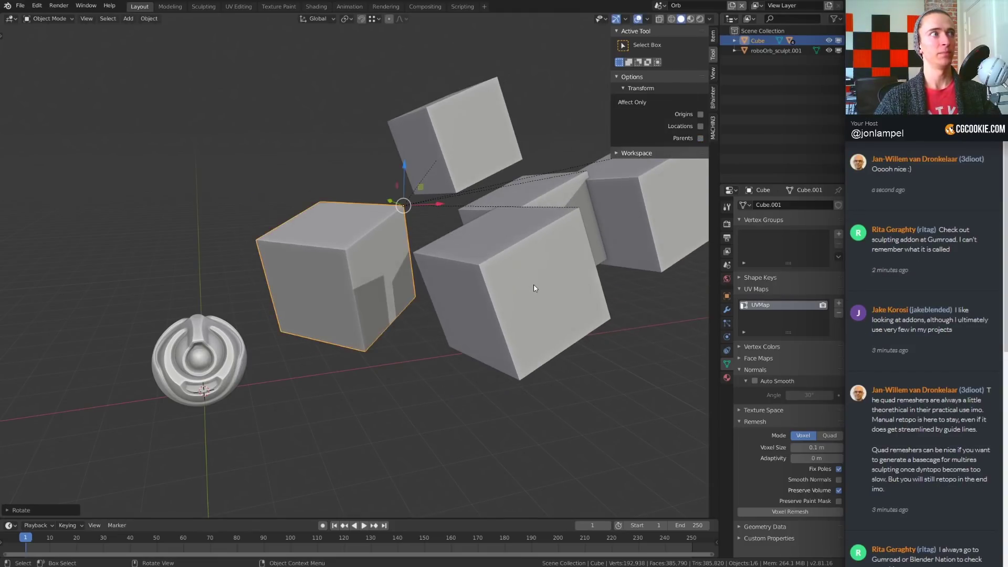
# - Box-select the parent cube together with all its child cubes and delete them, keeping the orb
pyautogui.moveTo(577, 283)
pyautogui.mouseDown(button='middle')
pyautogui.moveTo(433, 326)
pyautogui.moveTo(496, 311)
pyautogui.moveTo(486, 320)
pyautogui.moveTo(367, 210)
pyautogui.mouseUp(button='middle')
pyautogui.press('b')
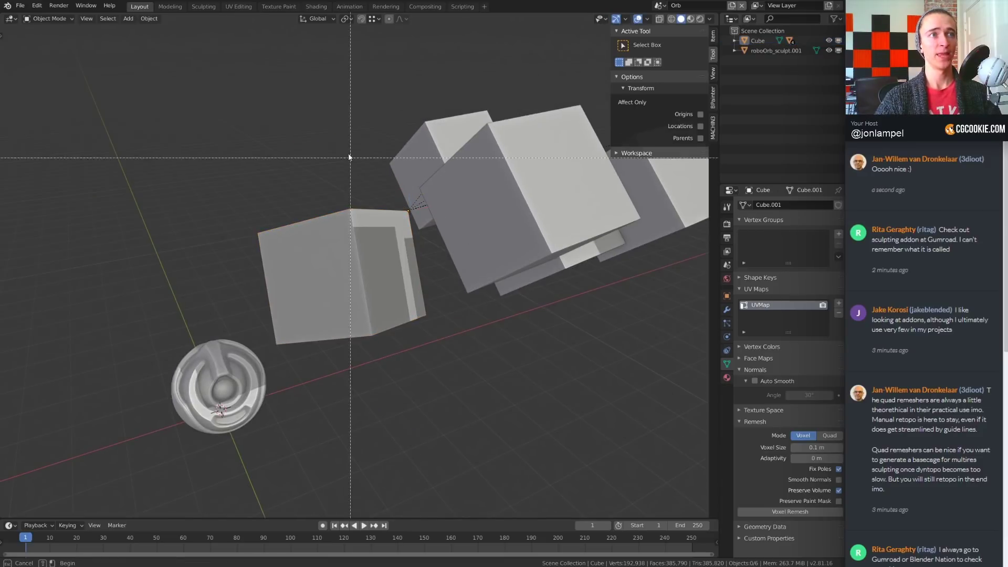
pyautogui.moveTo(348, 143); pyautogui.dragTo(637, 314)
pyautogui.moveTo(638, 316); pyautogui.dragTo(623, 301, button='middle')
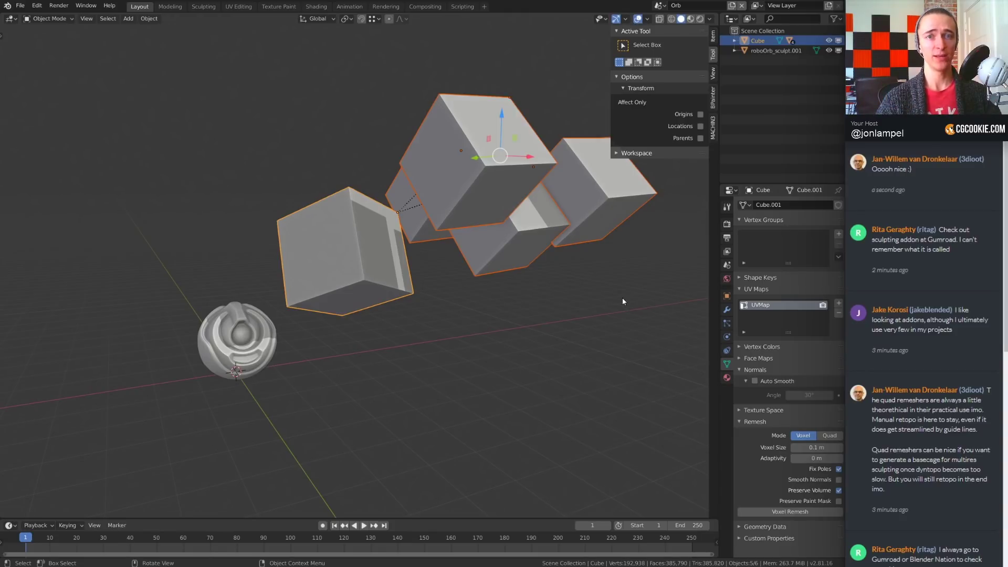
pyautogui.press('Delete')
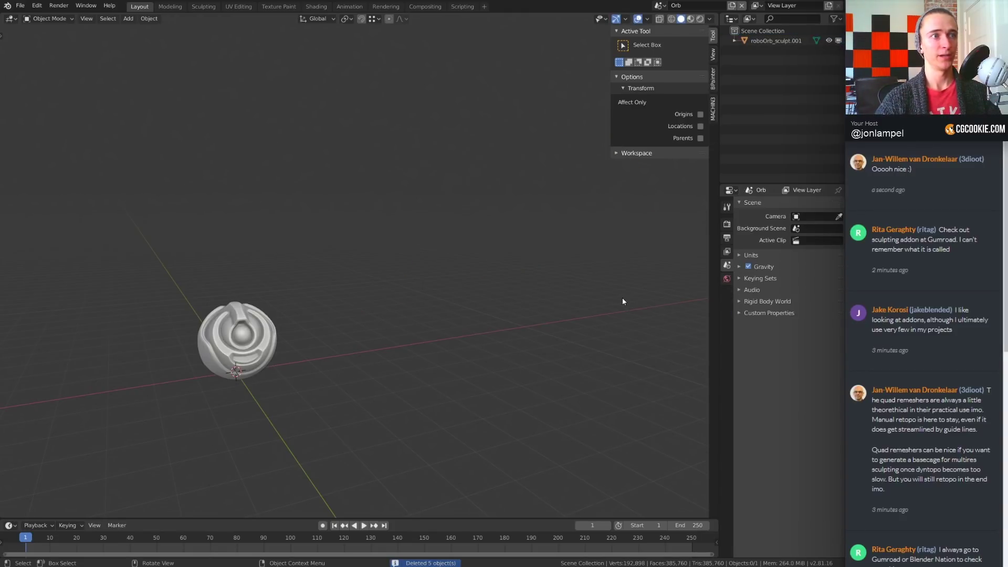
# - Add a new cube mesh and move it out to the side of the orb
pyautogui.moveTo(371, 433)
pyautogui.mouseDown(button='middle')
pyautogui.moveTo(495, 401)
pyautogui.moveTo(464, 387)
pyautogui.moveTo(469, 336)
pyautogui.mouseUp(button='middle')
pyautogui.hotkey('shift', 'a')
pyautogui.moveTo(468, 333)
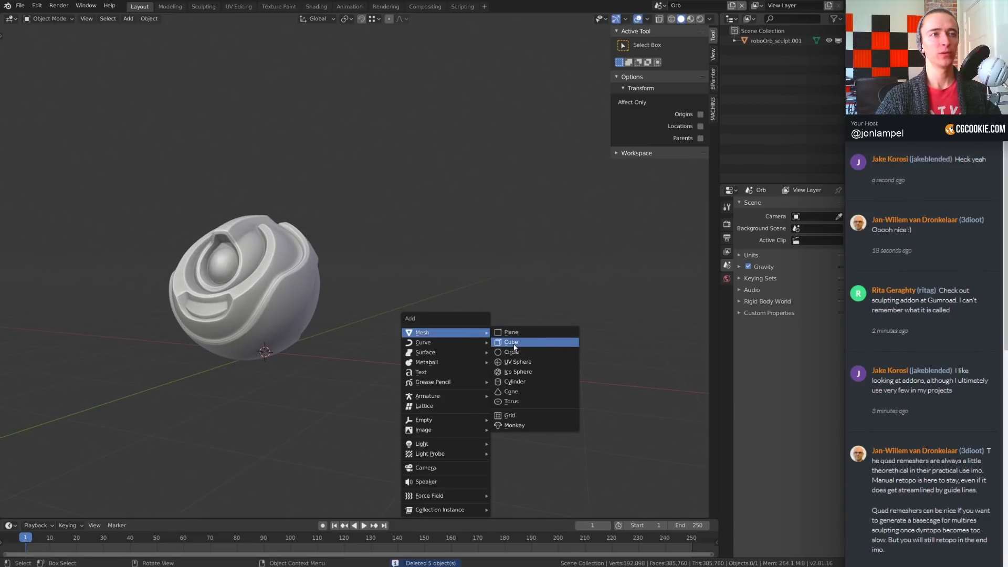
pyautogui.click(512, 344)
pyautogui.press('g')
pyautogui.click(465, 341)
pyautogui.moveTo(481, 330)
pyautogui.mouseDown(button='middle')
pyautogui.moveTo(474, 394)
pyautogui.moveTo(406, 314)
pyautogui.mouseUp(button='middle')
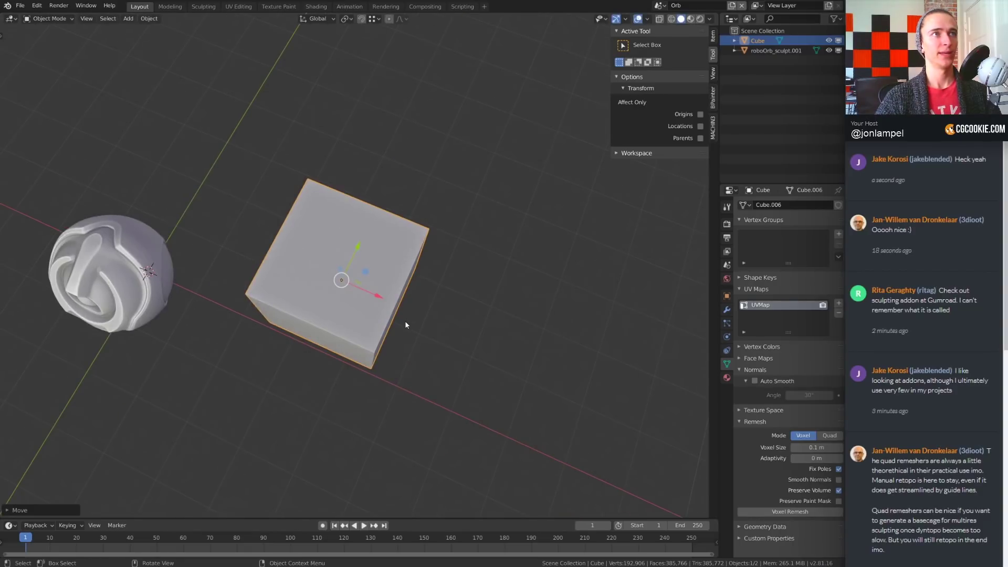
pyautogui.press('KP_Decimal')
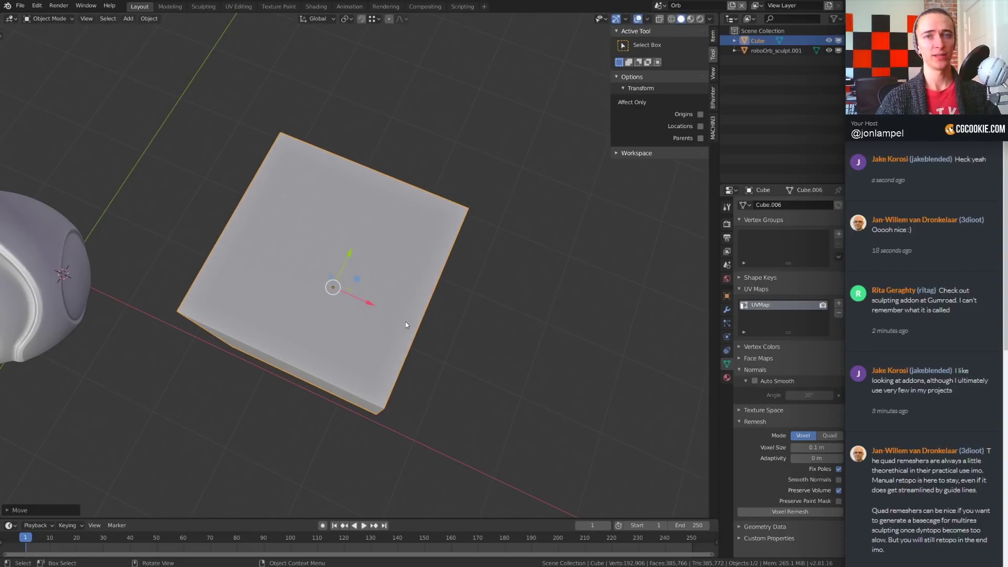
# - Extrude the cube's top face upward and inset it to form a smaller square in the middle
pyautogui.press('Tab')
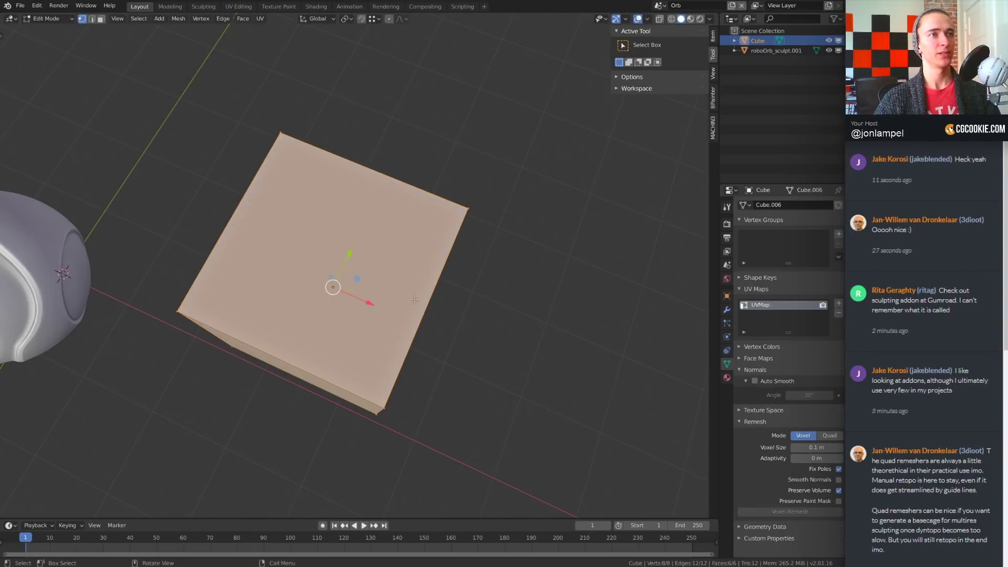
pyautogui.press('3')
pyautogui.click(433, 259)
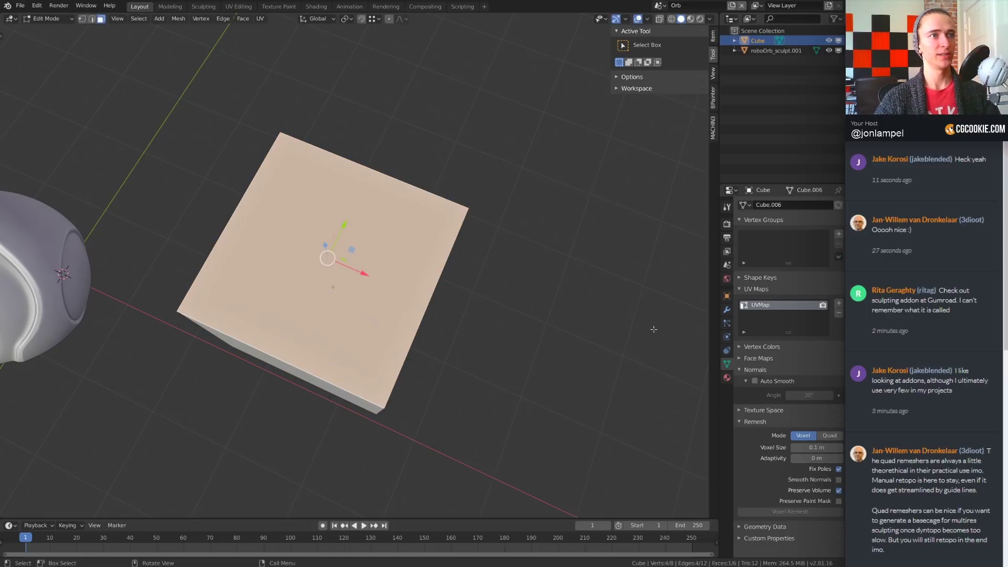
pyautogui.press('e')
pyautogui.click(575, 324)
pyautogui.moveTo(576, 323); pyautogui.dragTo(538, 321, button='middle')
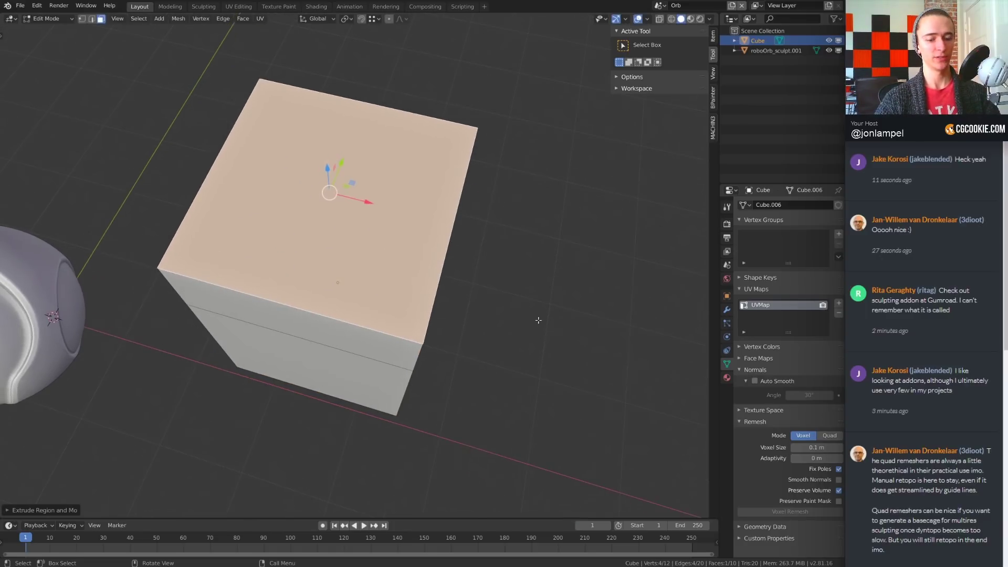
pyautogui.press('i')
pyautogui.click(320, 252)
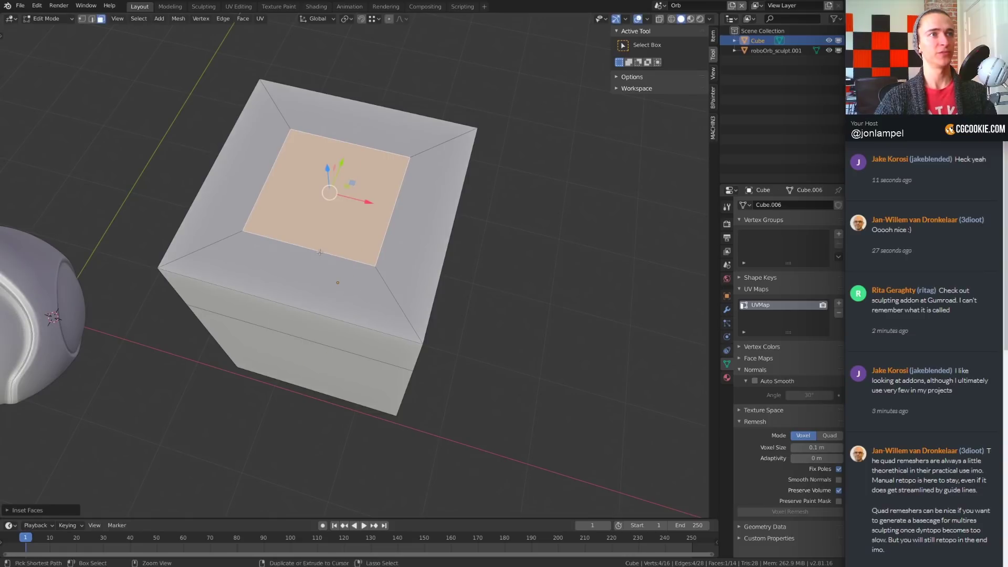
# - Add two centred loop cuts that cross each other in the middle of the cube's top face
pyautogui.hotkey('ctrl', 'r')
pyautogui.click(320, 252)
pyautogui.moveTo(461, 219); pyautogui.dragTo(344, 237, button='middle')
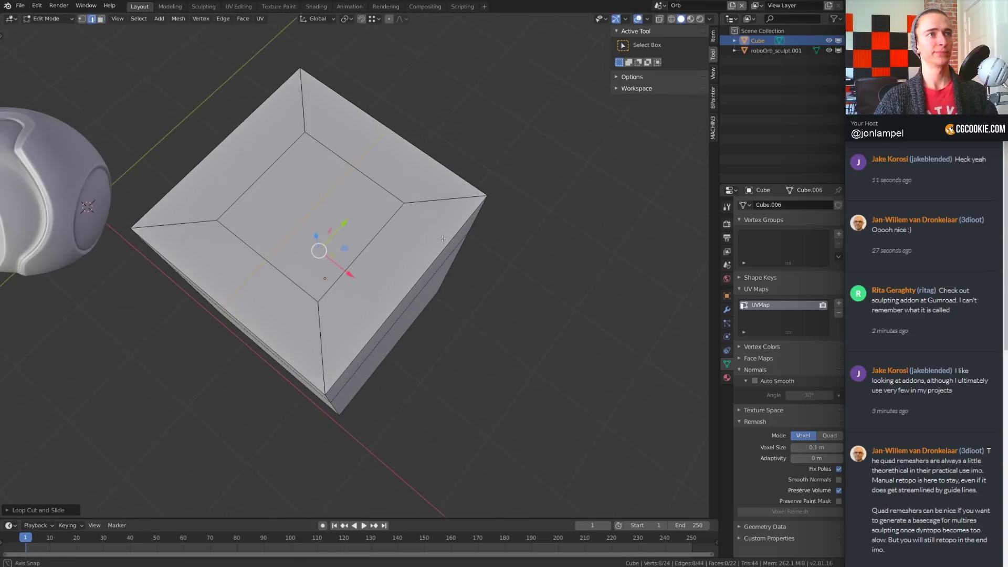
pyautogui.hotkey('ctrl', 'r')
pyautogui.click(371, 242)
pyautogui.moveTo(555, 236); pyautogui.dragTo(544, 236, button='middle')
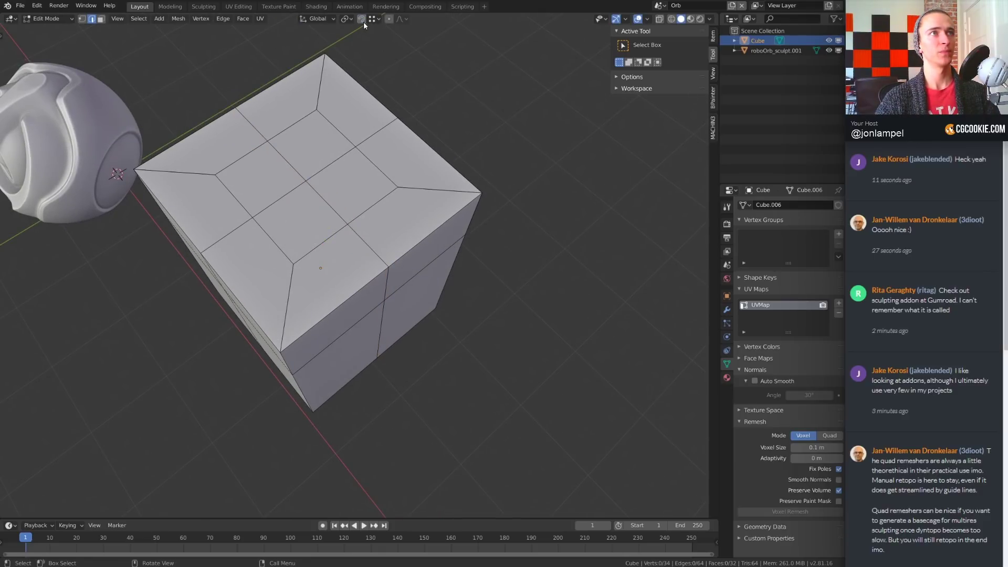
# - Turn on snapping to Edge and try moving the top face's centre vertex with it
pyautogui.click(379, 19)
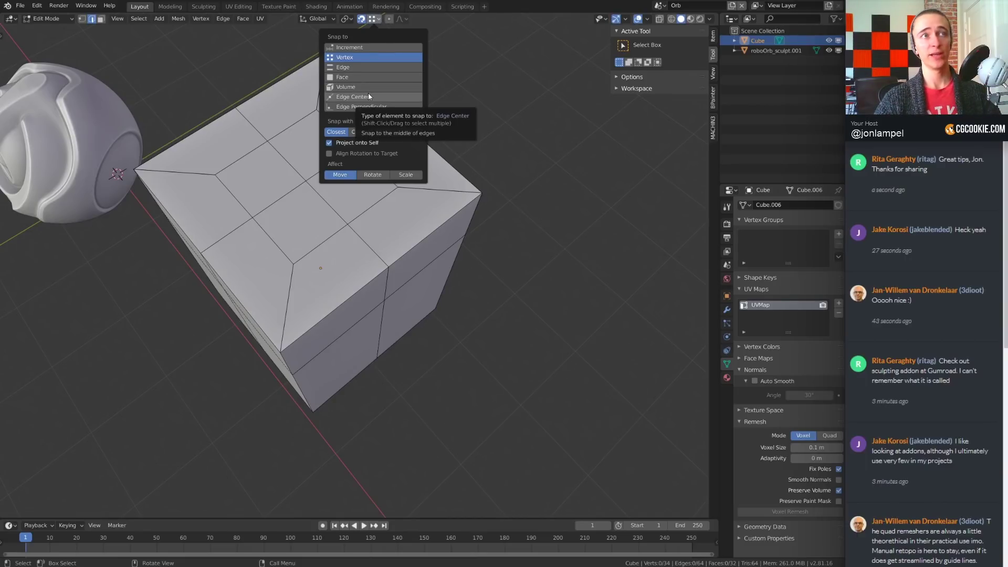
pyautogui.click(368, 67)
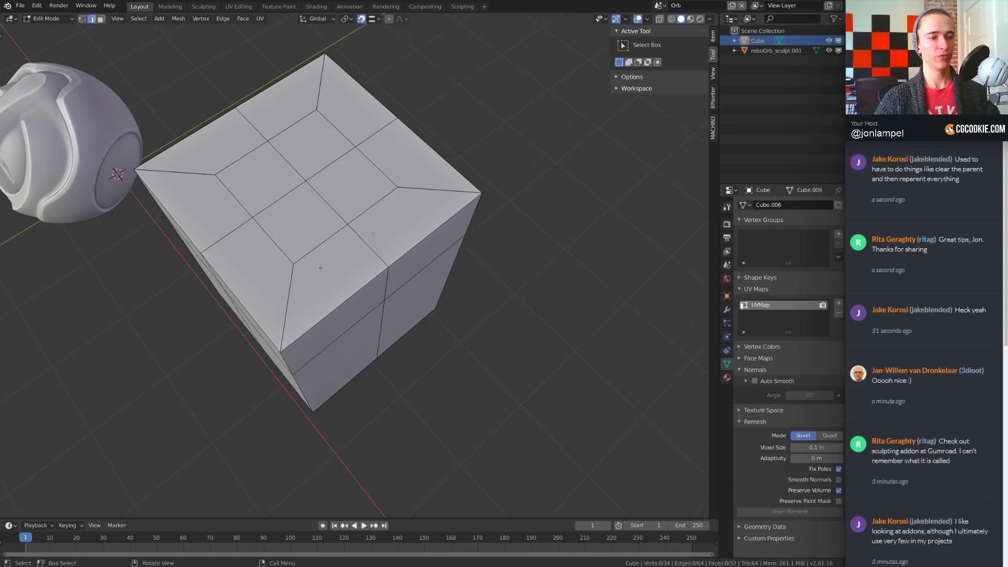
pyautogui.press('1')
pyautogui.moveTo(395, 200); pyautogui.dragTo(346, 221, button='middle')
pyautogui.press('g')
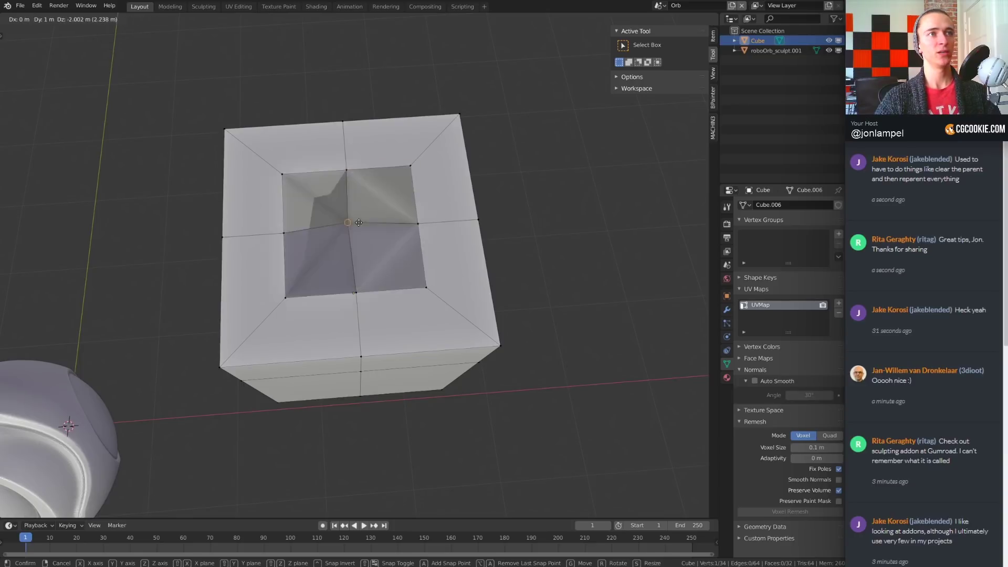
pyautogui.rightClick(280, 268)
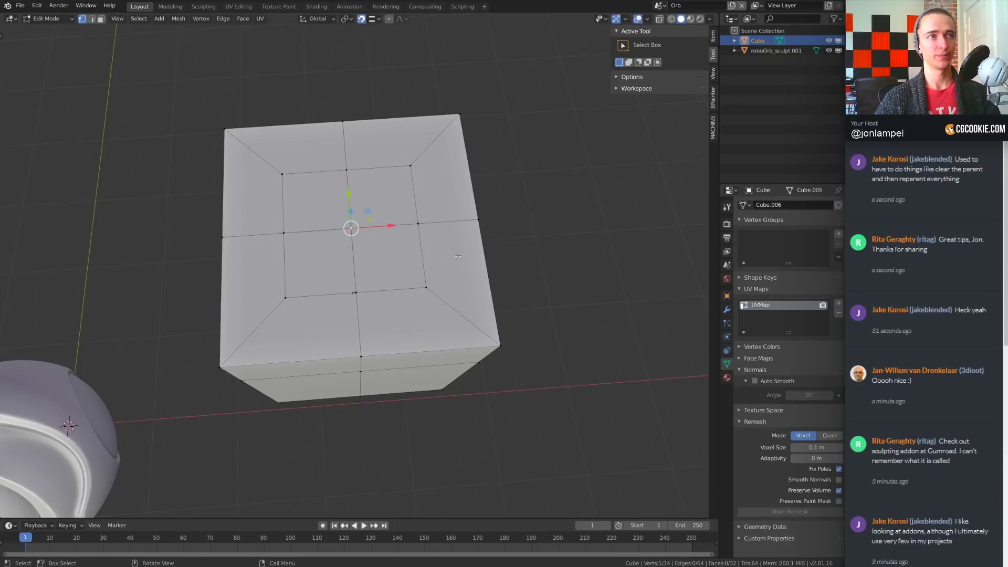
# - Set snapping to Edge Center and try moving the top face's centre vertex to nearby edge midpoints
pyautogui.moveTo(458, 256); pyautogui.dragTo(365, 96, button='middle')
pyautogui.click(375, 20)
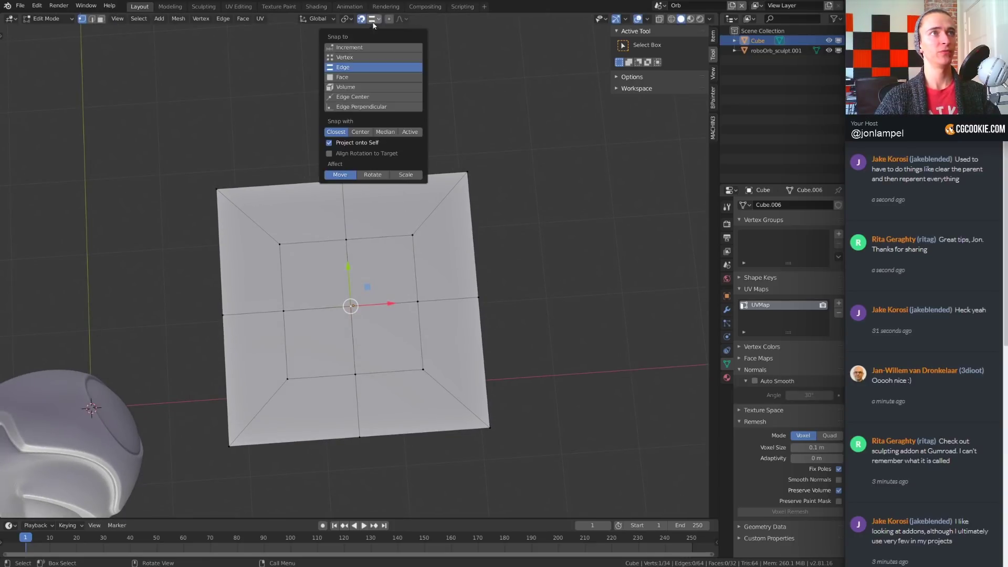
pyautogui.scroll(4, 385, 209)
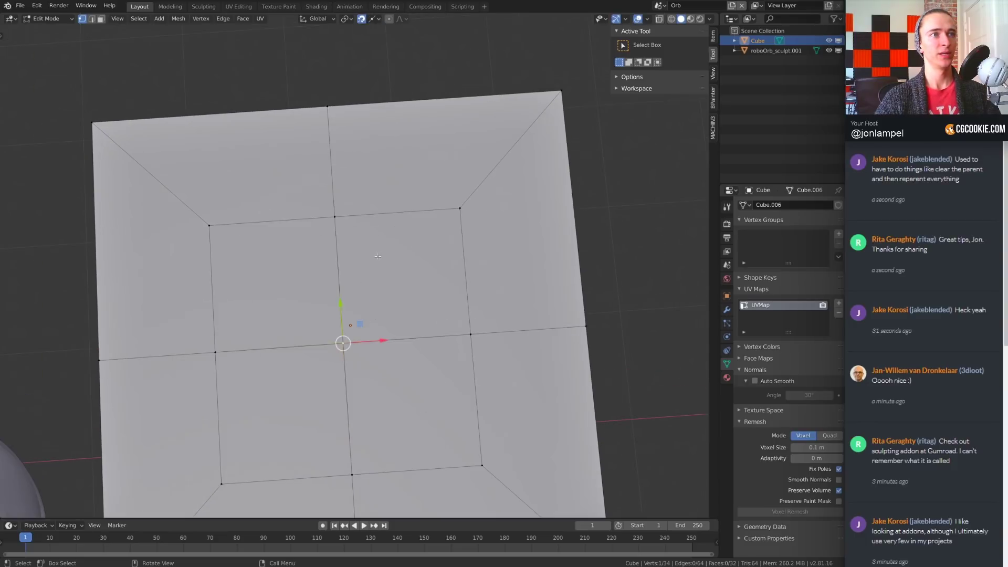
pyautogui.press('g')
pyautogui.press('ctrl')
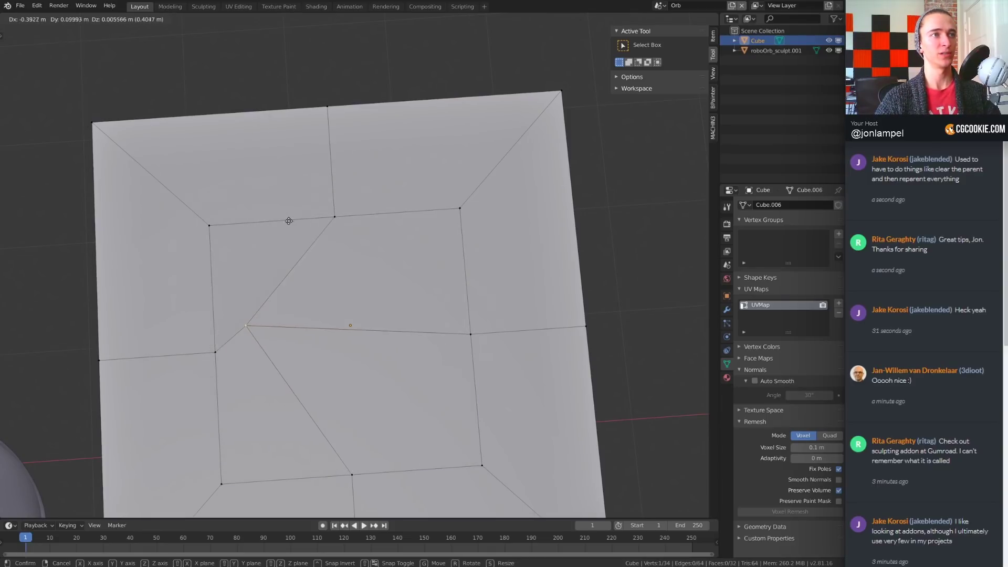
pyautogui.press('Escape')
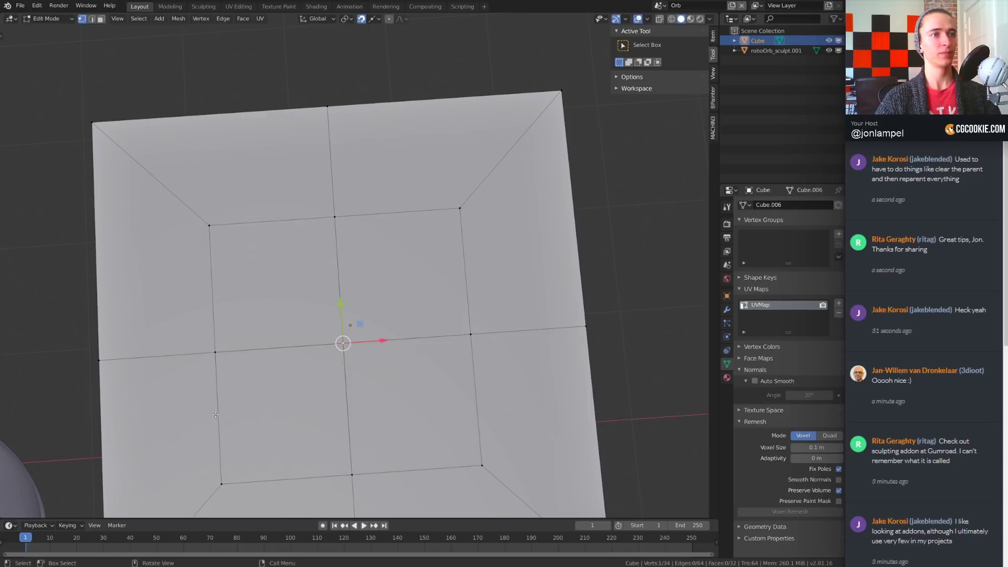
# - Set snapping to Edge Perpendicular and move a corner vertex of the inset square on the cube's top
pyautogui.click(372, 19)
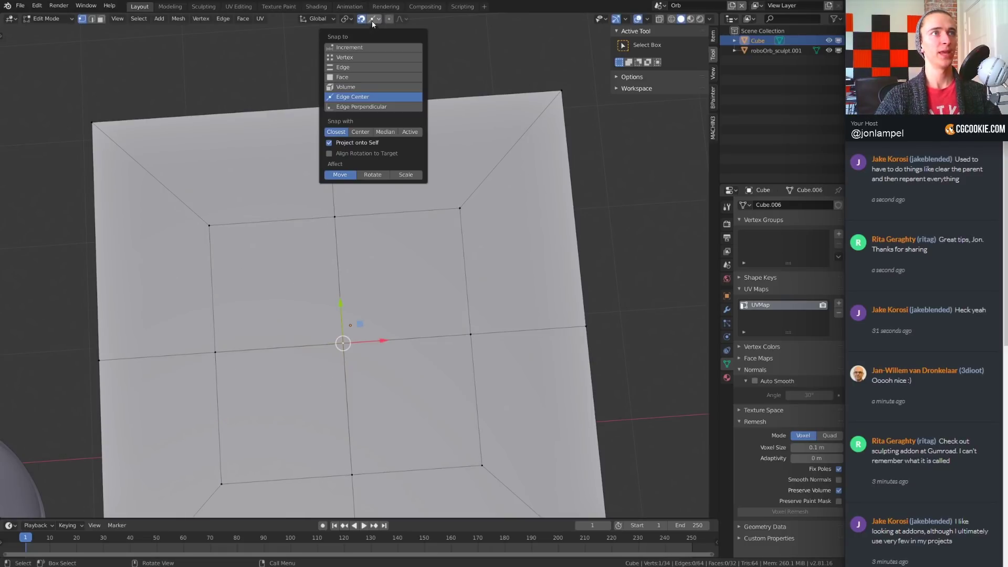
pyautogui.click(370, 107)
pyautogui.moveTo(426, 369); pyautogui.dragTo(538, 301, button='middle')
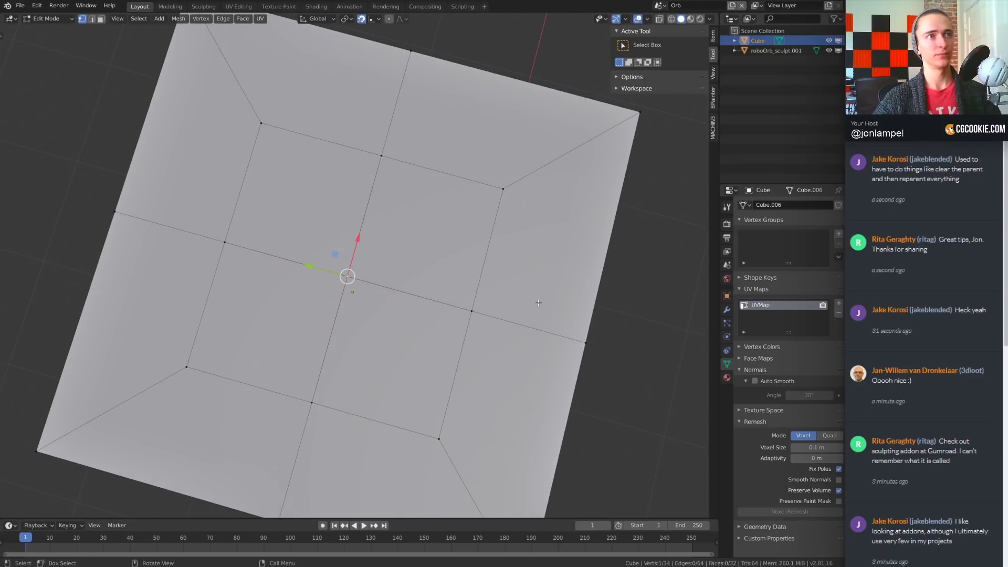
pyautogui.moveTo(376, 152); pyautogui.dragTo(394, 303, button='middle')
pyautogui.moveTo(532, 313); pyautogui.dragTo(496, 288, button='middle')
pyautogui.scroll(3, 496, 288)
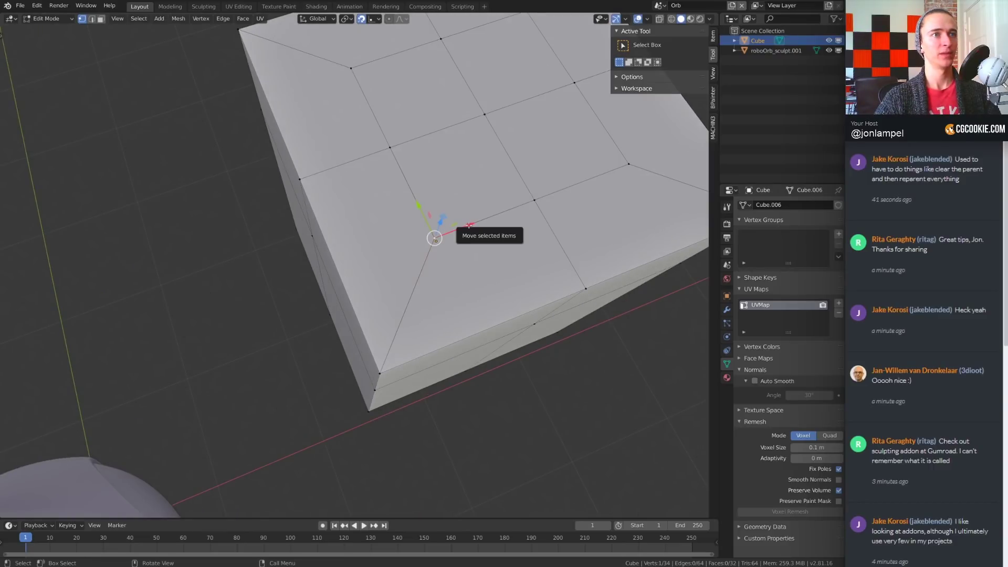
pyautogui.moveTo(469, 226); pyautogui.dragTo(469, 293, button='middle')
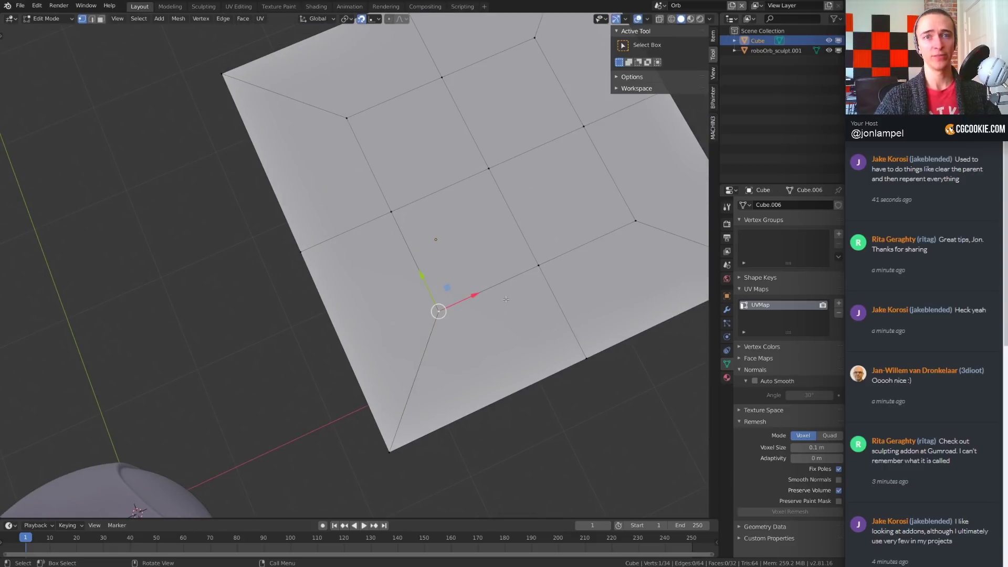
pyautogui.moveTo(482, 295); pyautogui.dragTo(460, 316)
pyautogui.moveTo(406, 320); pyautogui.dragTo(423, 345, button='middle')
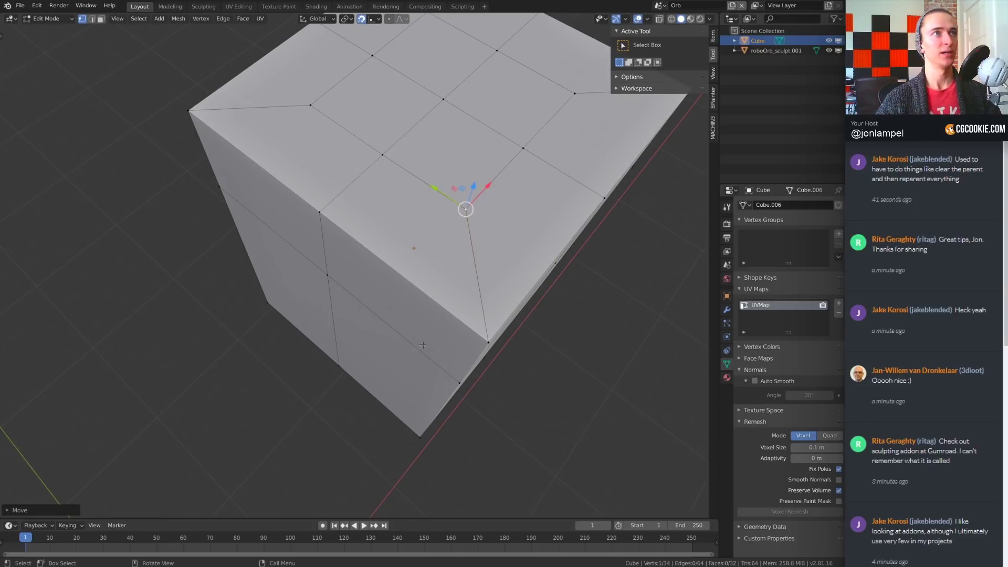
# - Try moving the inset square's corner vertex towards the cube's adjacent outer edge with perpendicular snapping
pyautogui.moveTo(553, 207); pyautogui.dragTo(517, 187, button='middle')
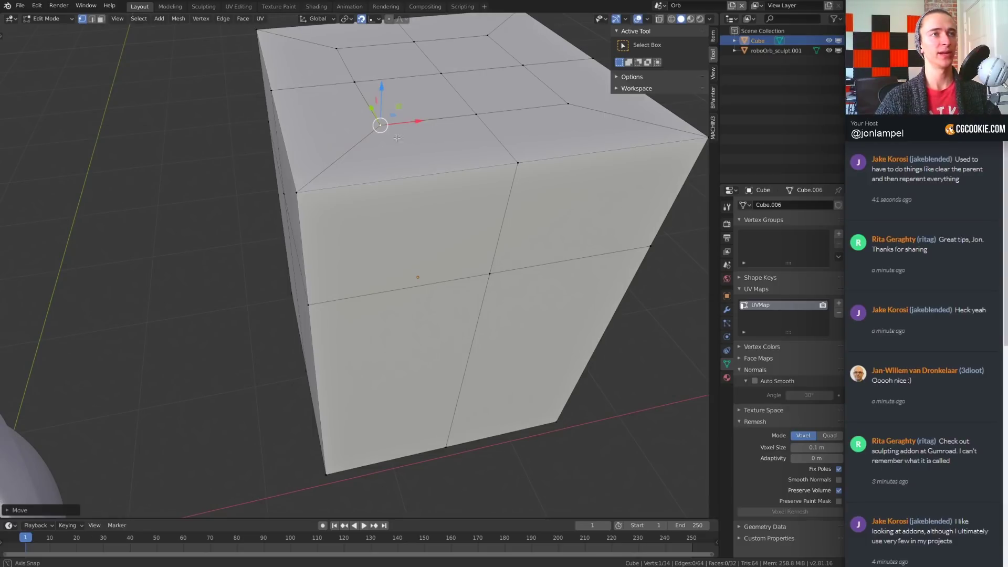
pyautogui.moveTo(397, 138); pyautogui.dragTo(396, 29, button='middle')
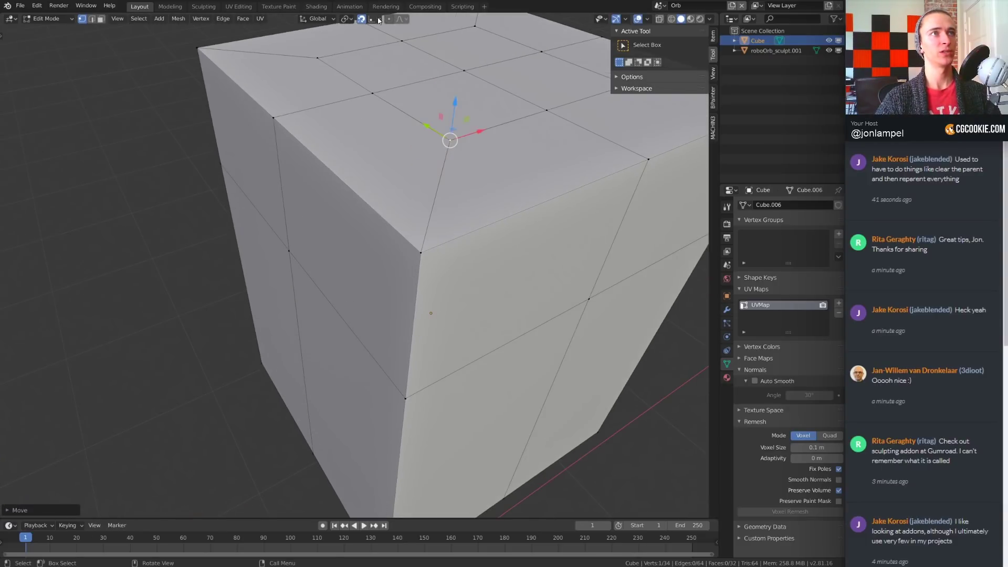
pyautogui.click(379, 20)
pyautogui.press('g')
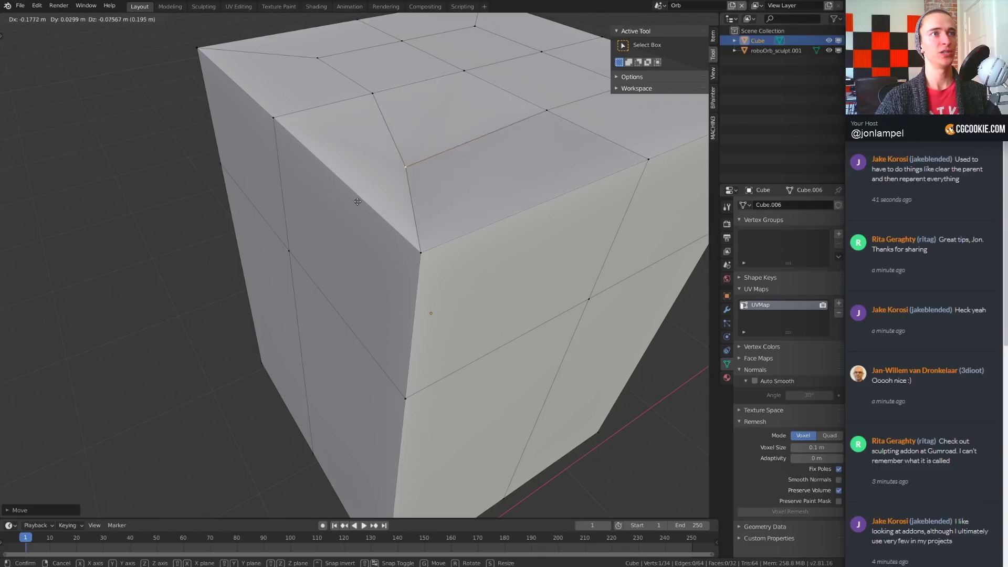
pyautogui.click(348, 181)
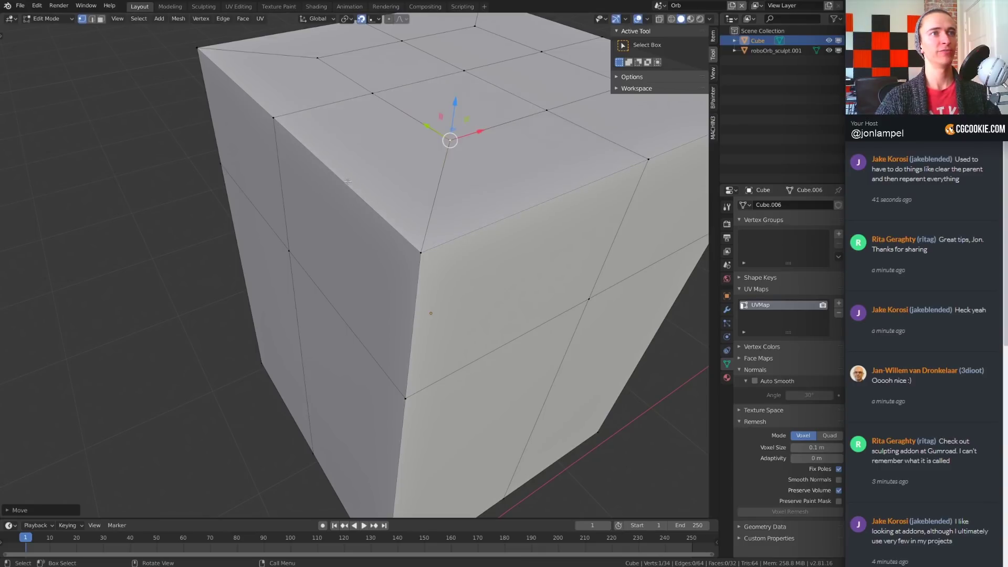
# - Recheck the snap settings and try moving the inset corner vertex towards neighbouring edges from two different views
pyautogui.click(377, 21)
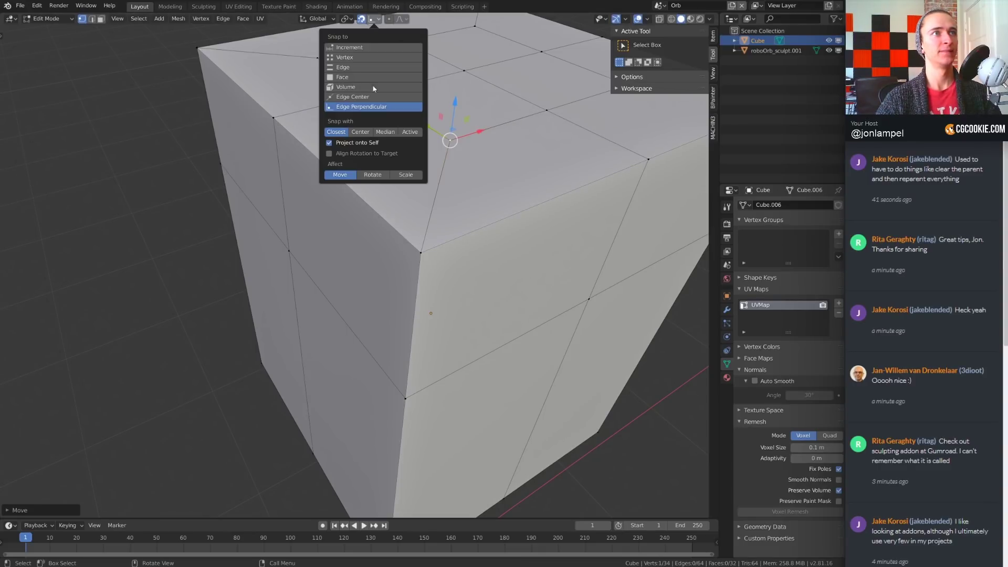
pyautogui.moveTo(372, 112); pyautogui.dragTo(473, 129, button='middle')
pyautogui.press('g')
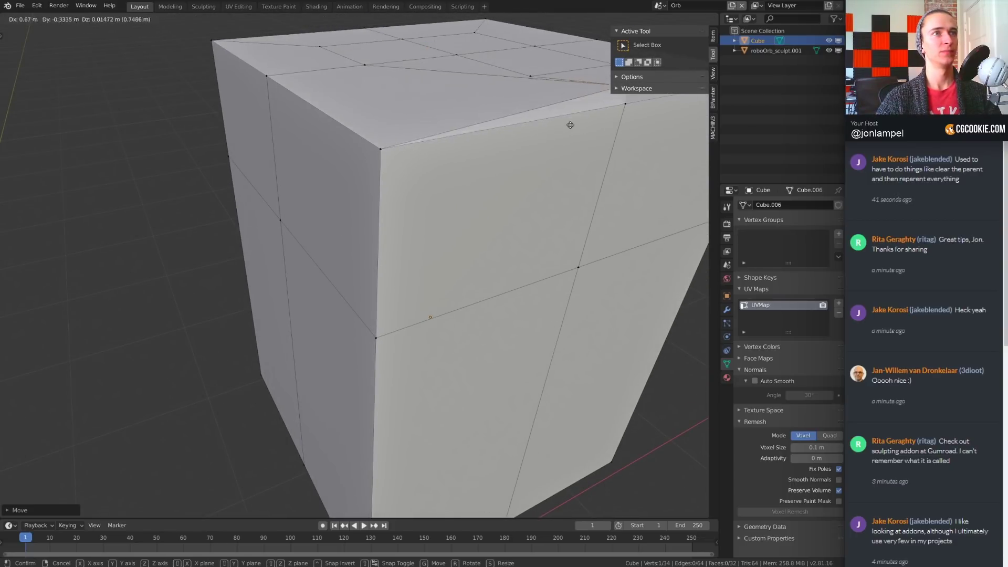
pyautogui.click(436, 108)
pyautogui.moveTo(436, 107); pyautogui.dragTo(493, 224, button='middle')
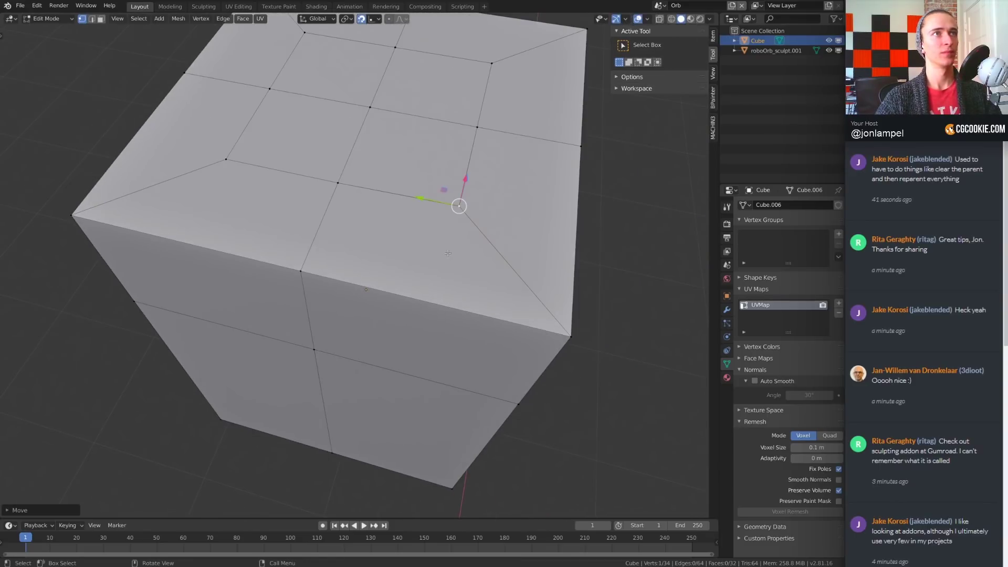
pyautogui.press('g')
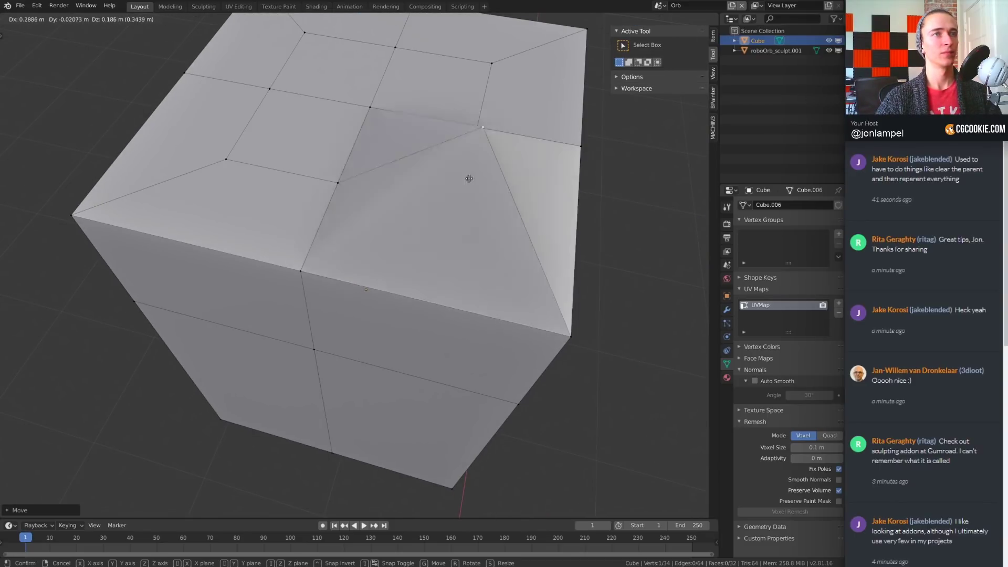
pyautogui.rightClick(483, 237)
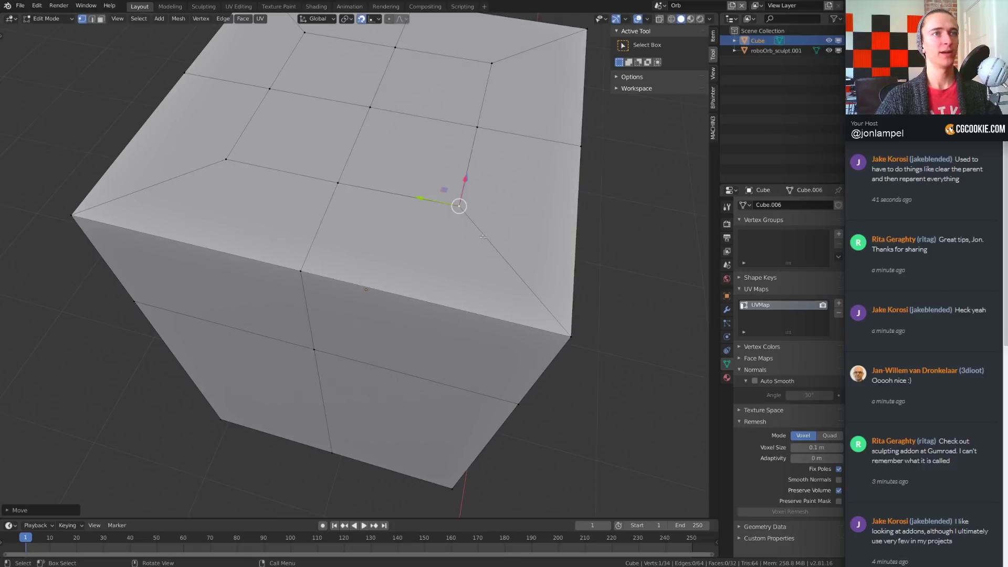
# - Try moving the inset square's corner vertex towards the cube's outer edge in a closer view of the top face
pyautogui.moveTo(483, 237); pyautogui.dragTo(466, 285, button='middle')
pyautogui.scroll(3, 466, 286)
pyautogui.press('g')
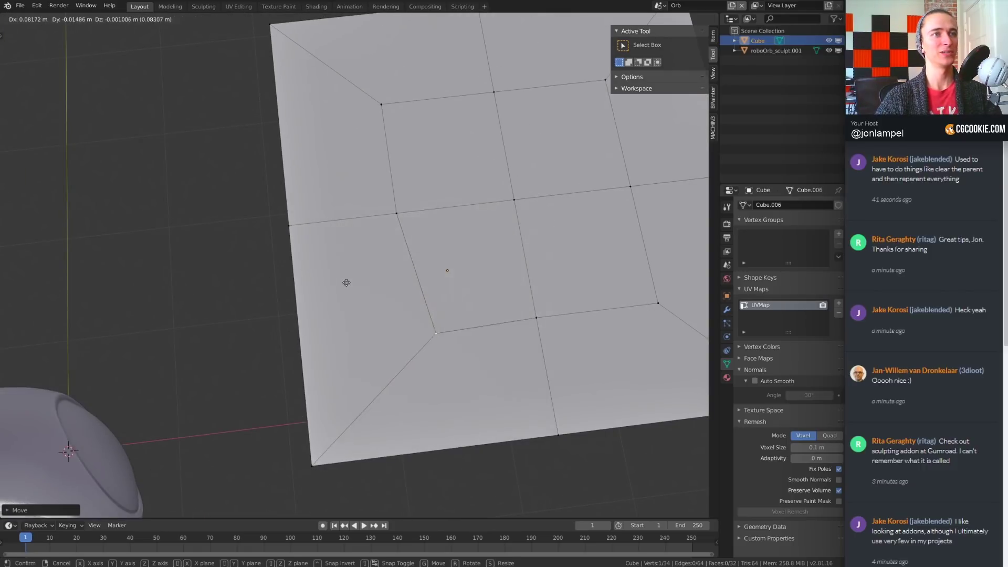
pyautogui.rightClick(289, 259)
# - Set Snap with to Center and place the inset corner vertex on the cube's nearest outer top edge
pyautogui.click(371, 20)
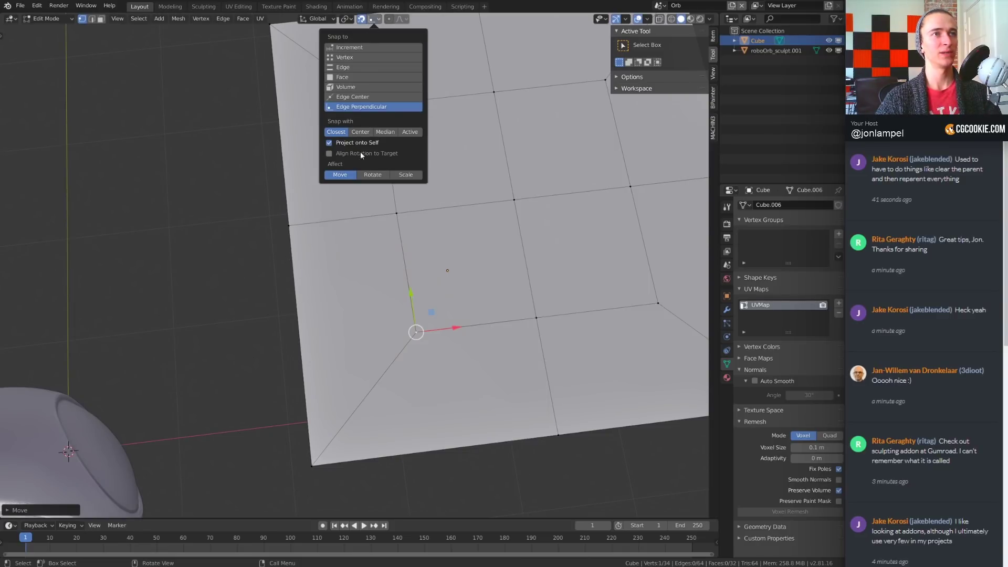
pyautogui.press('g')
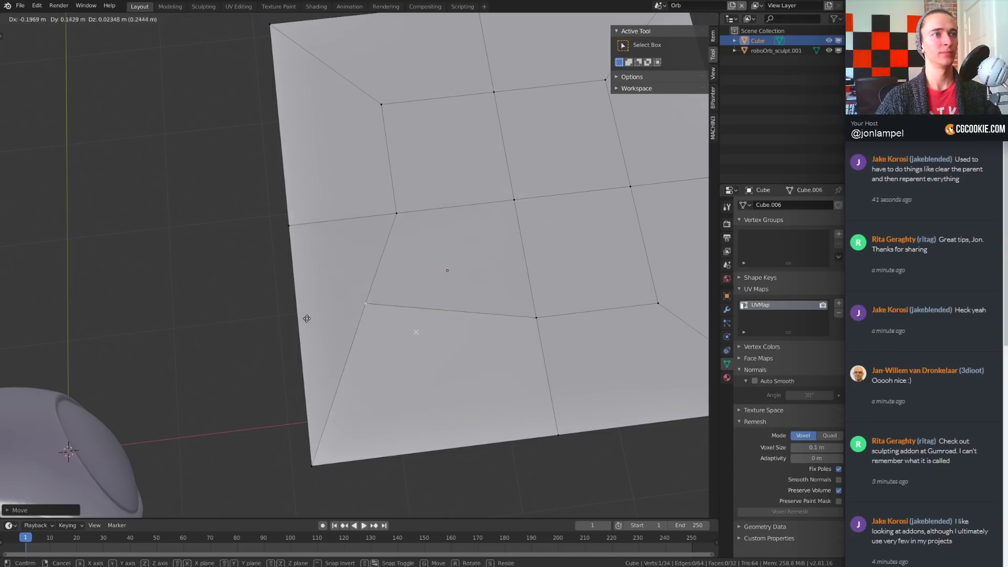
pyautogui.click(304, 346)
# - Try moving the vertex from the outer edge along that edge and back into the top face
pyautogui.moveTo(304, 345); pyautogui.dragTo(339, 365, button='middle')
pyautogui.press('g')
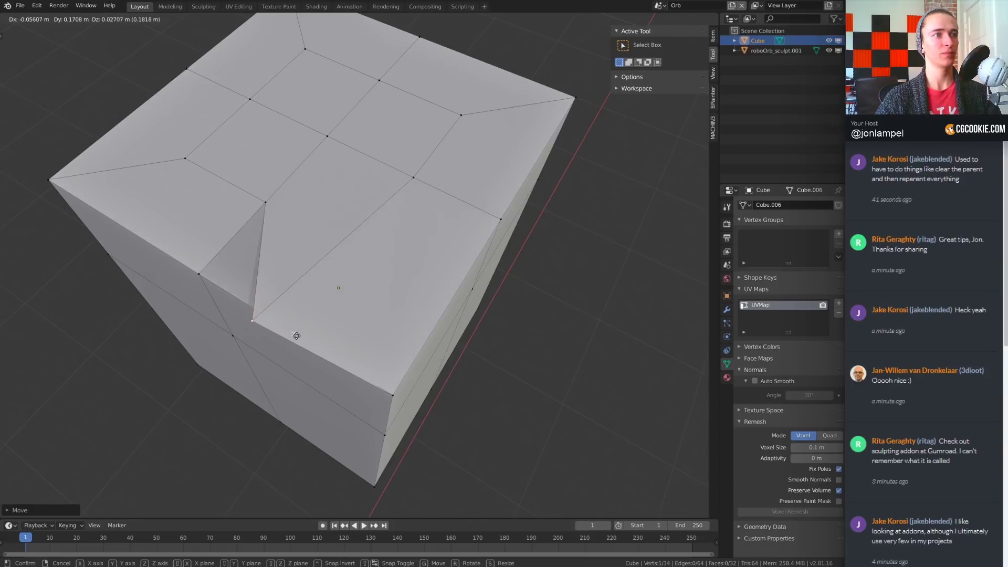
pyautogui.press('Escape')
pyautogui.press('g')
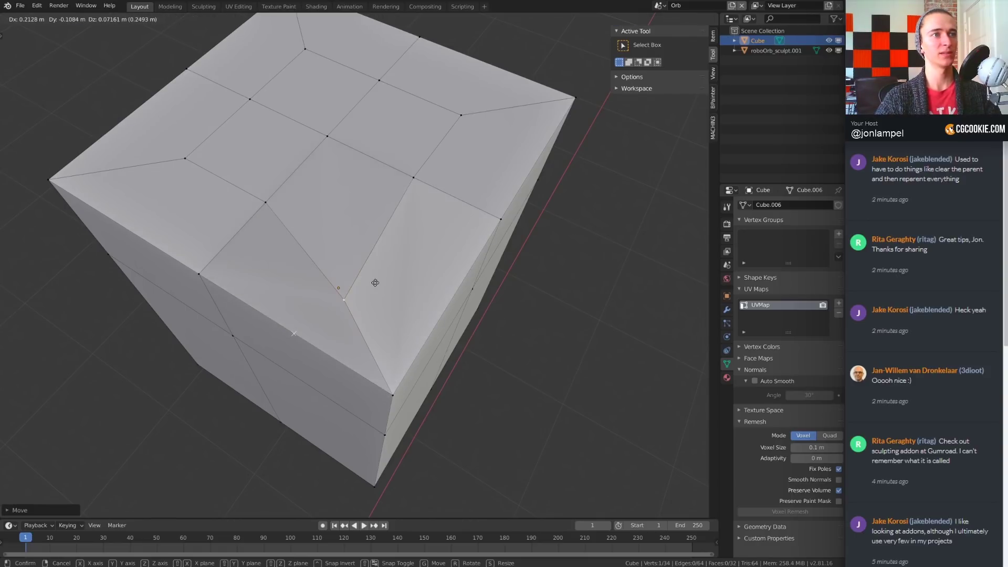
pyautogui.press('Escape')
# - Move the vertex back inside the top face, then snap it perpendicularly onto the cube's outer top edge
pyautogui.press('g')
pyautogui.click(394, 286)
pyautogui.moveTo(394, 285); pyautogui.dragTo(404, 294, button='middle')
pyautogui.press('g')
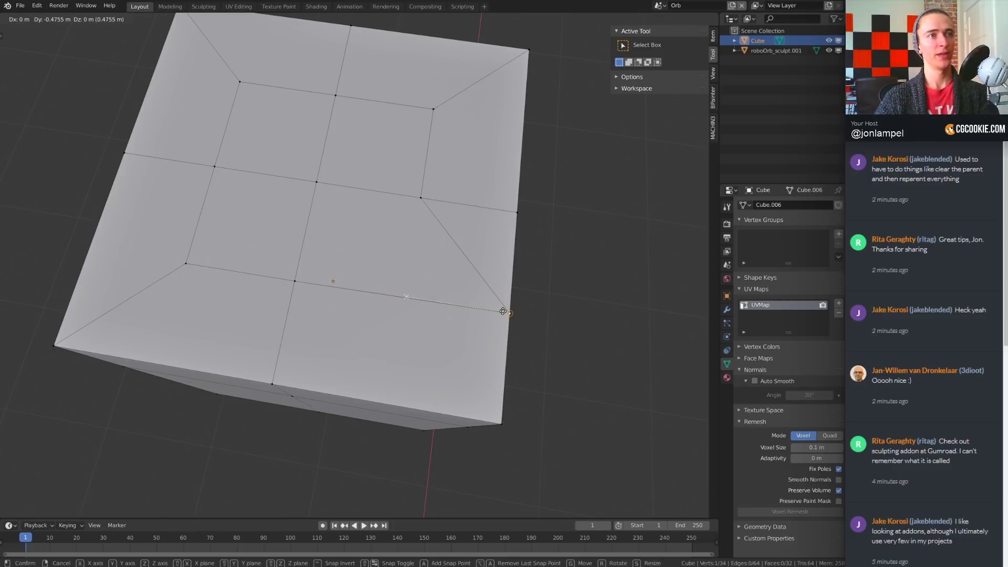
pyautogui.click(396, 398)
pyautogui.moveTo(396, 399); pyautogui.dragTo(348, 331, button='middle')
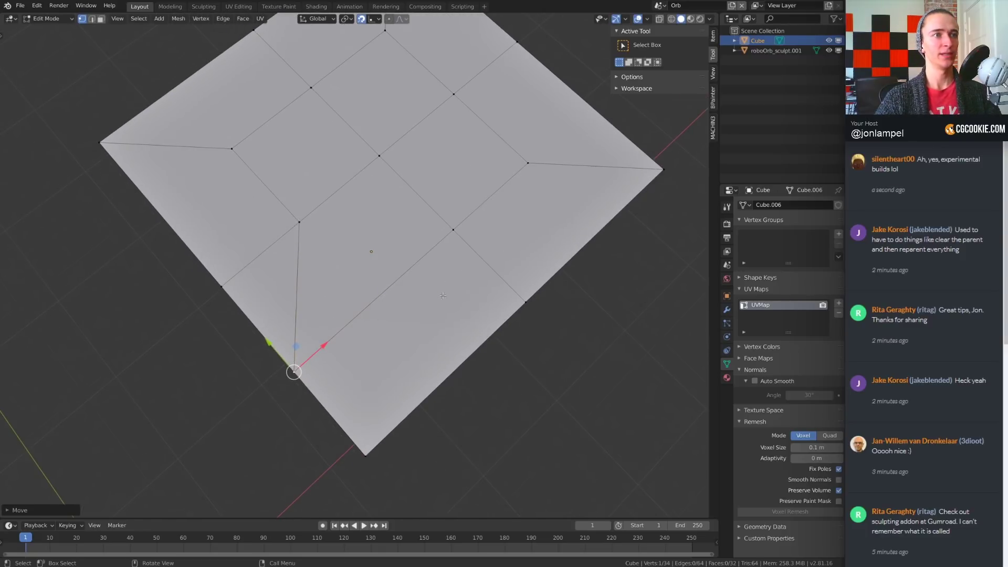
# - Try moving the edge-snapped vertex across to neighbouring edges, and undo back to its position inside the top face
pyautogui.scroll(2, 342, 381)
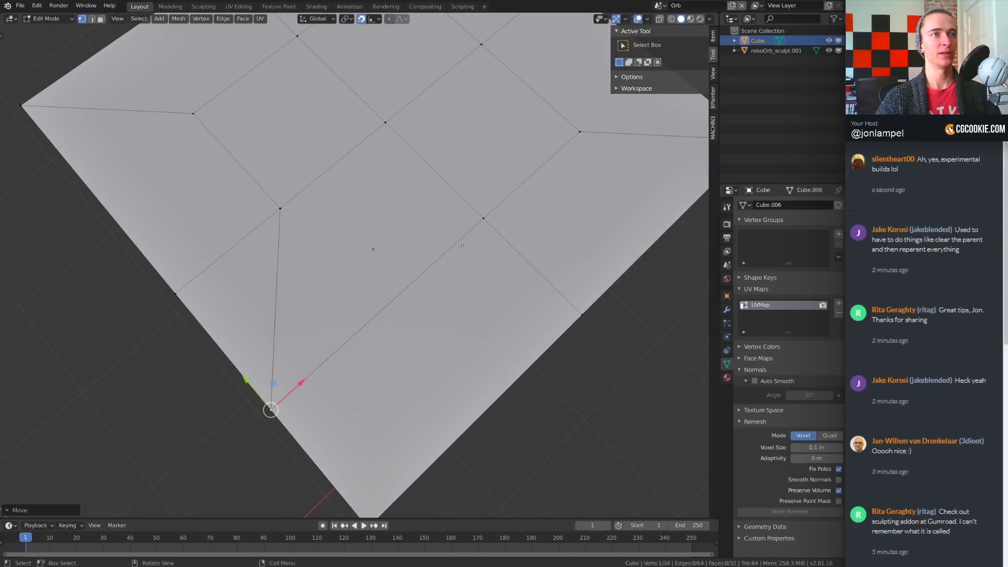
pyautogui.press('g')
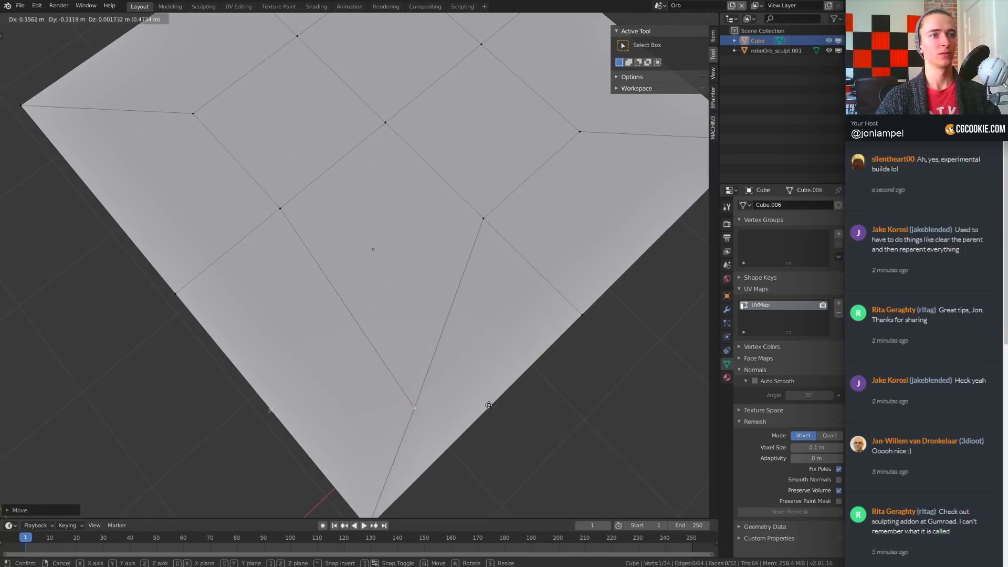
pyautogui.click(340, 410)
pyautogui.moveTo(339, 409); pyautogui.dragTo(475, 448, button='middle')
pyautogui.press('g')
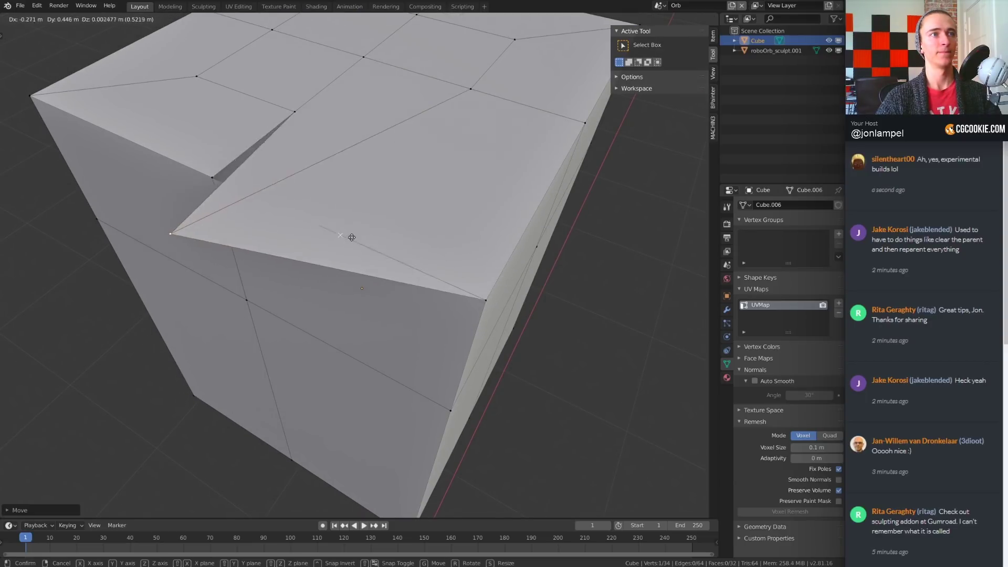
pyautogui.rightClick(492, 252)
pyautogui.hotkey('ctrl', 'z')
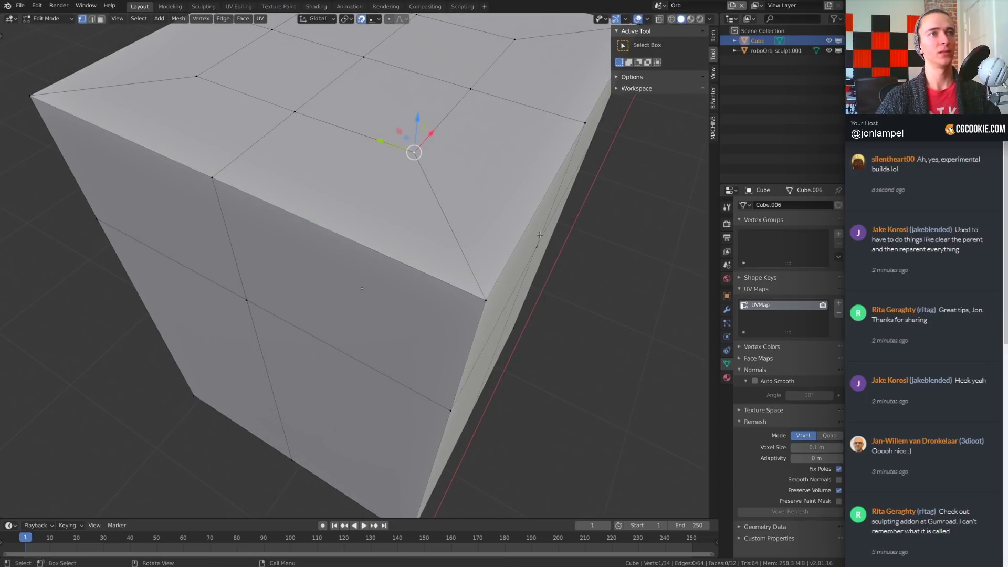
# - Snap the inset corner vertex onto the adjacent outer edge, try another move from there, and restore its inset position
pyautogui.press('g')
pyautogui.click(544, 199)
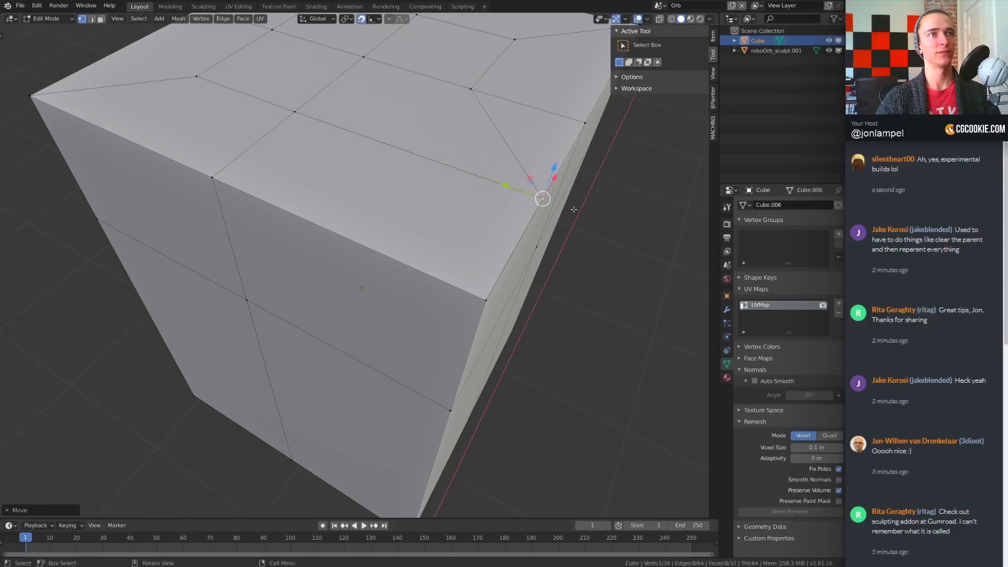
pyautogui.moveTo(544, 198); pyautogui.dragTo(316, 215, button='middle')
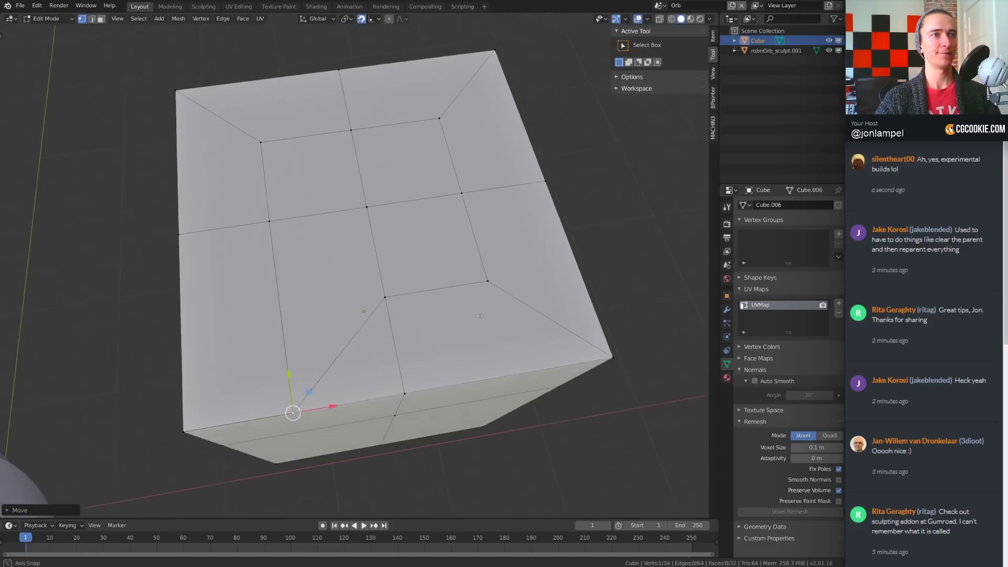
pyautogui.press('g')
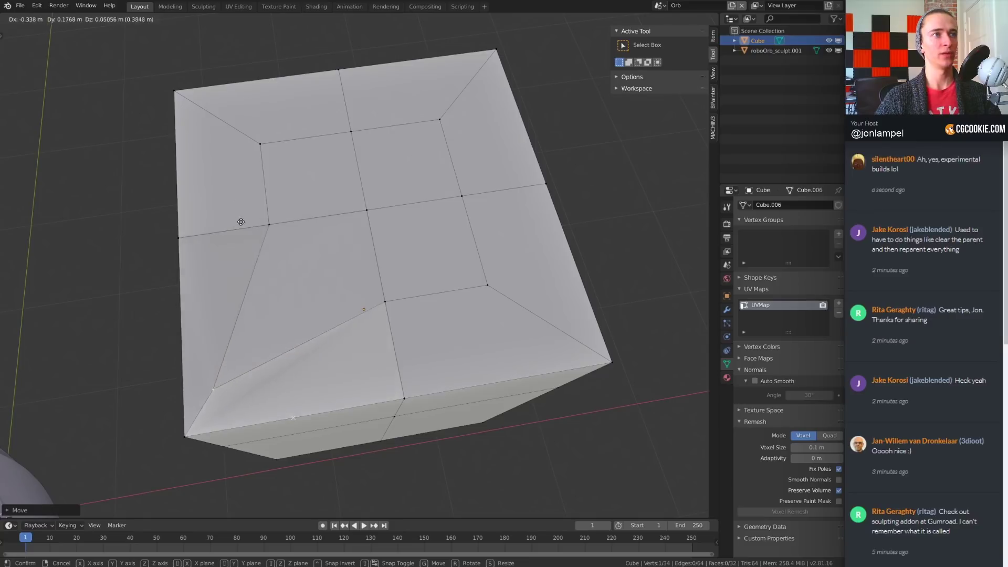
pyautogui.rightClick(271, 280)
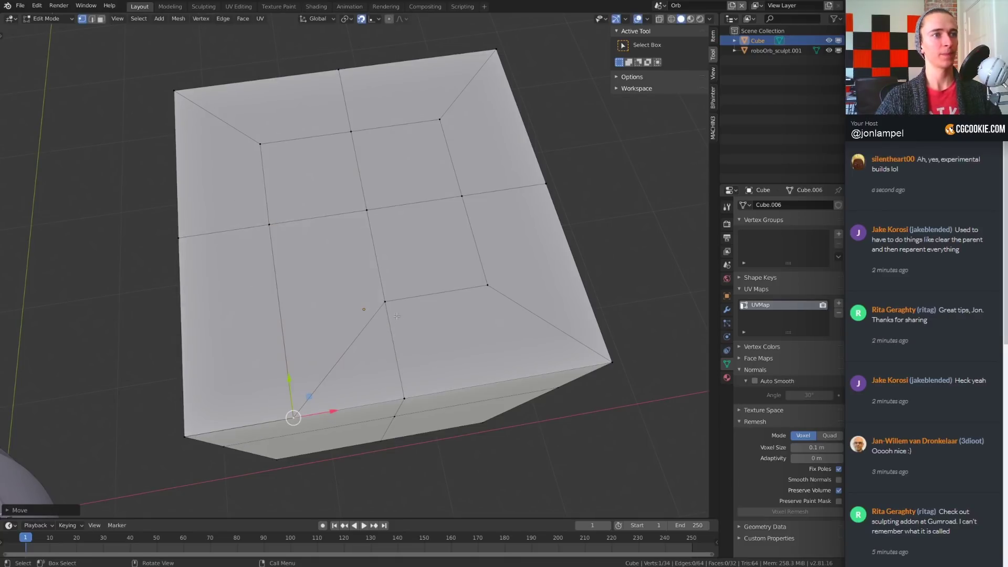
pyautogui.click(282, 318)
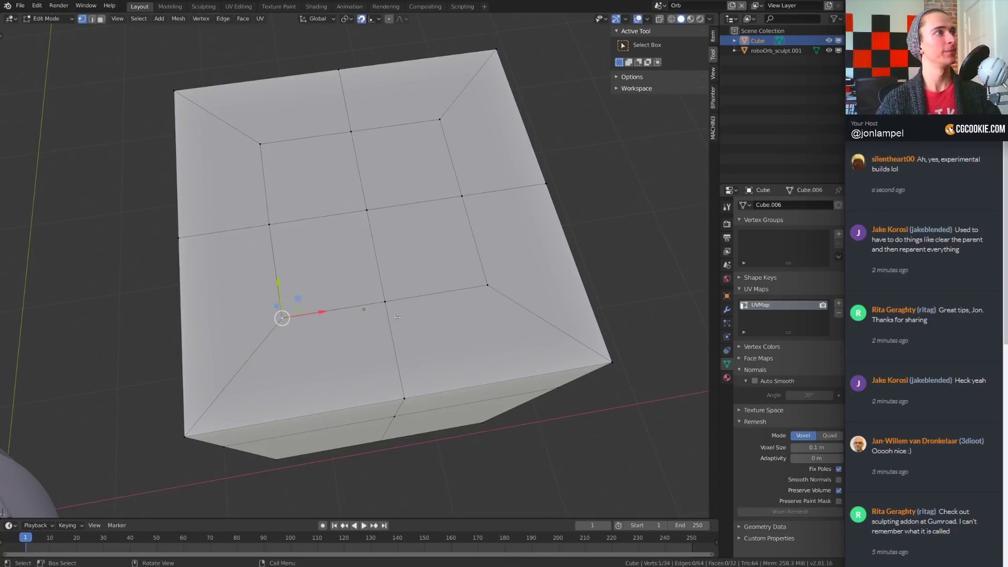
# - Set Snap with to Closest and try moving the inset corner vertex towards the cube's adjacent outer edge
pyautogui.moveTo(398, 317); pyautogui.dragTo(431, 331, button='middle')
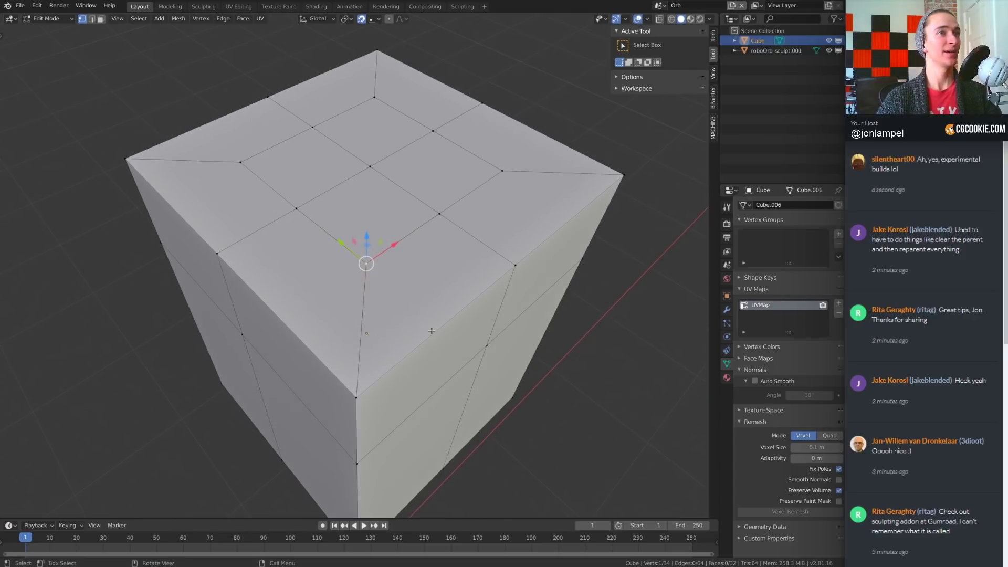
pyautogui.moveTo(439, 215); pyautogui.dragTo(440, 210, button='middle')
pyautogui.click(374, 19)
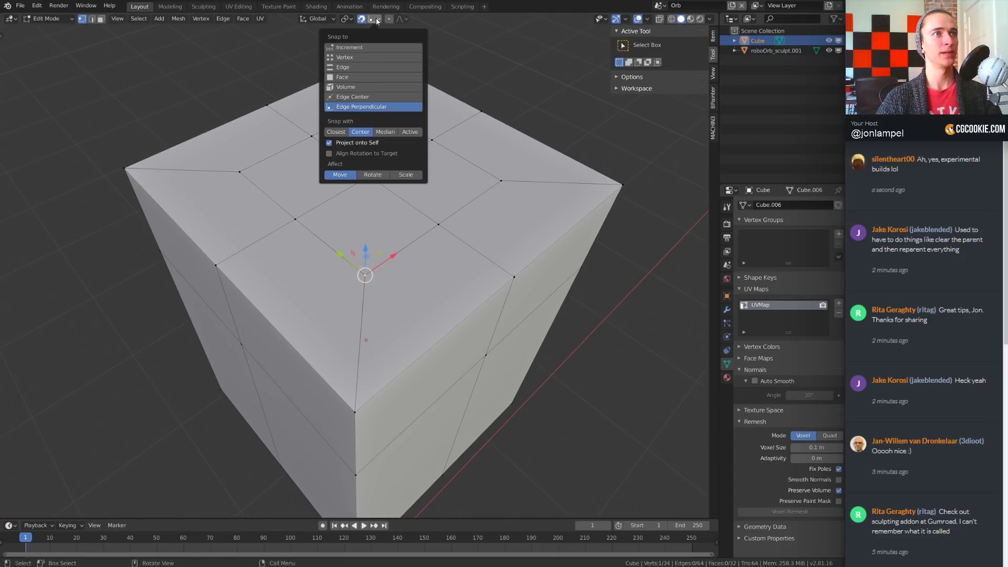
pyautogui.click(336, 132)
pyautogui.press('g')
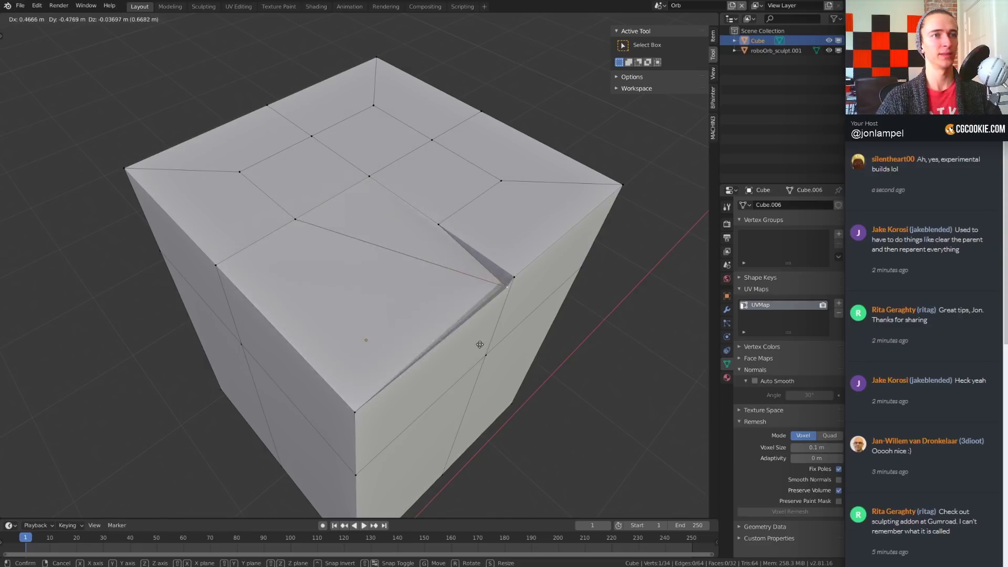
pyautogui.press('Escape')
# - Set Snap with to Median and try moving the inset corner vertex perpendicularly towards the outer edges
pyautogui.click(371, 19)
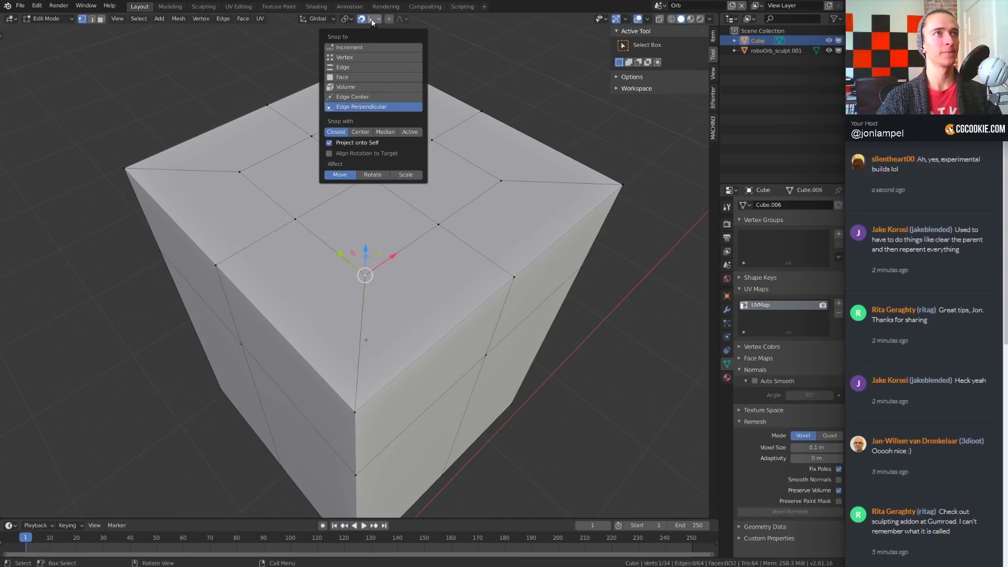
pyautogui.click(385, 132)
pyautogui.press('g')
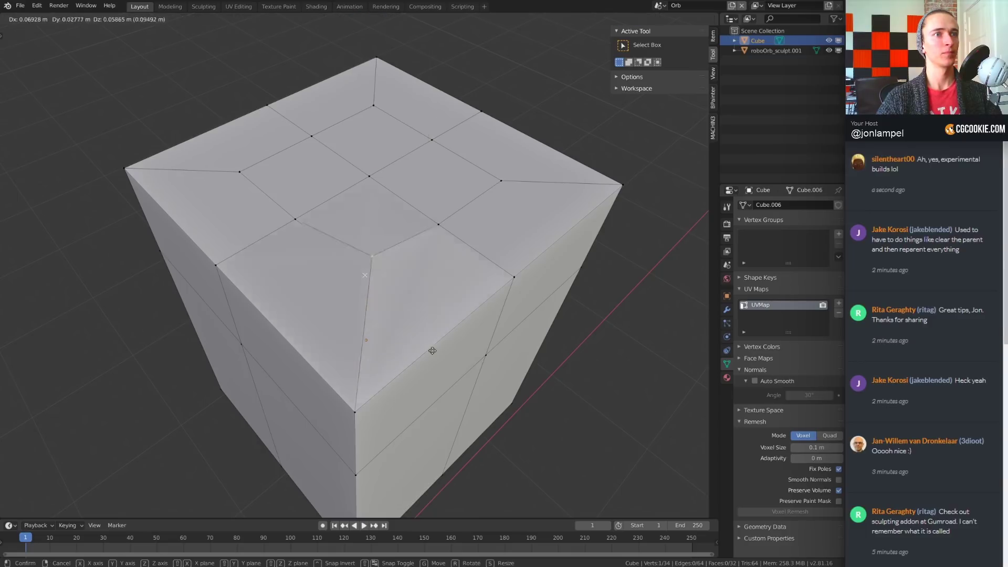
pyautogui.press('Escape')
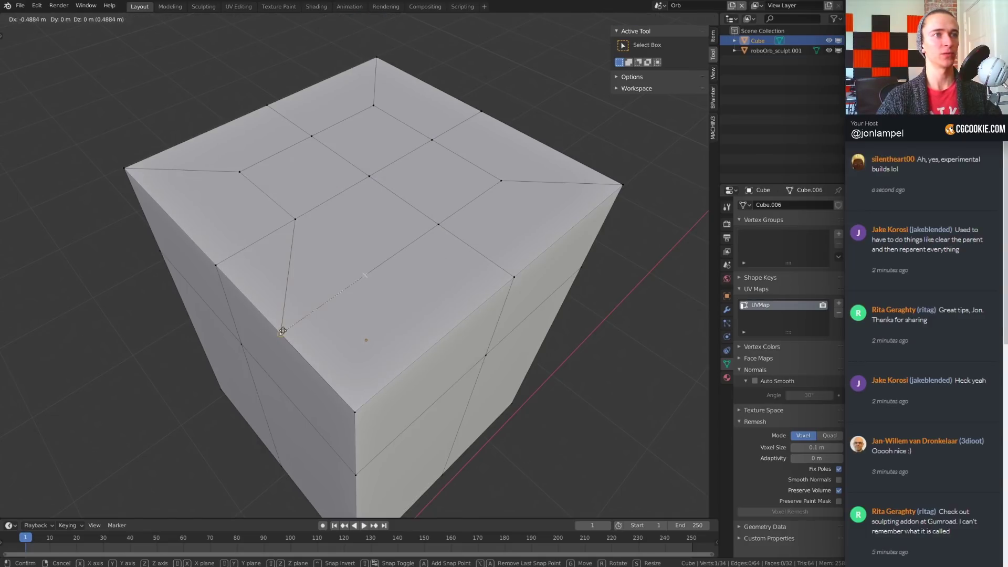
# - Select the neighbouring mid-side vertex of the inset square and try moving it towards the cube's outer edge
pyautogui.click(286, 220)
pyautogui.press('g')
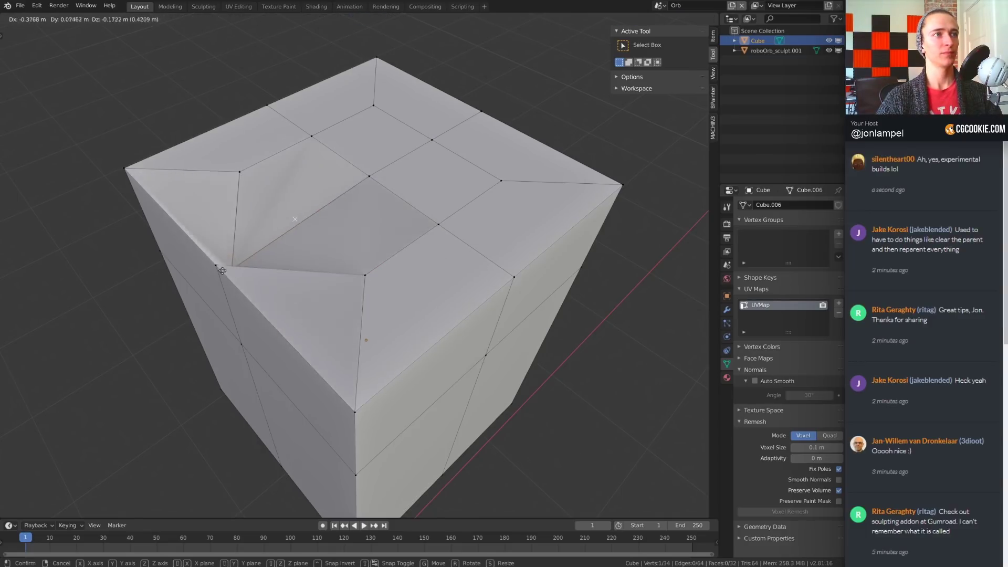
pyautogui.press('Escape')
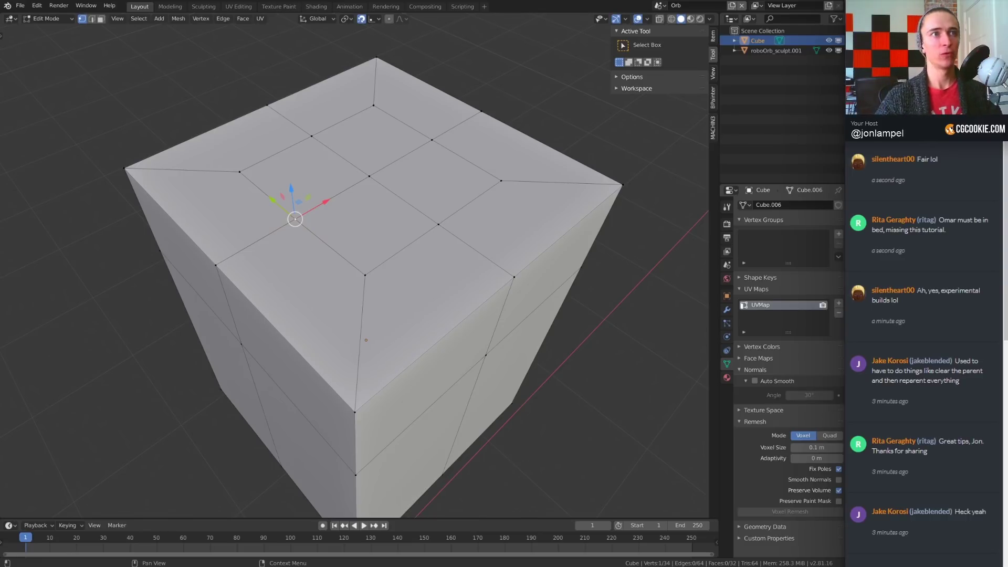
pyautogui.moveTo(488, 362); pyautogui.dragTo(509, 324, button='middle')
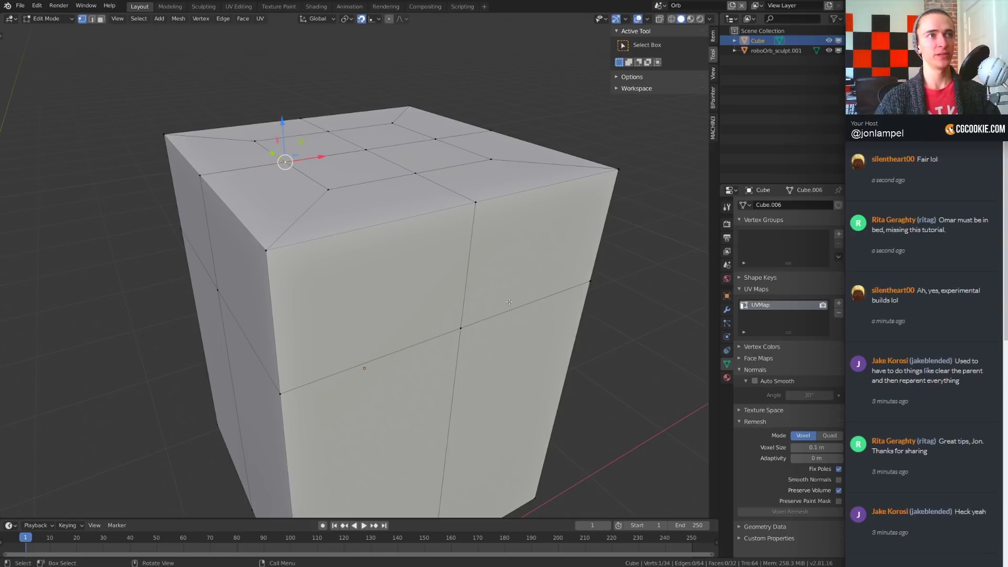
pyautogui.moveTo(509, 302); pyautogui.dragTo(504, 310, button='middle')
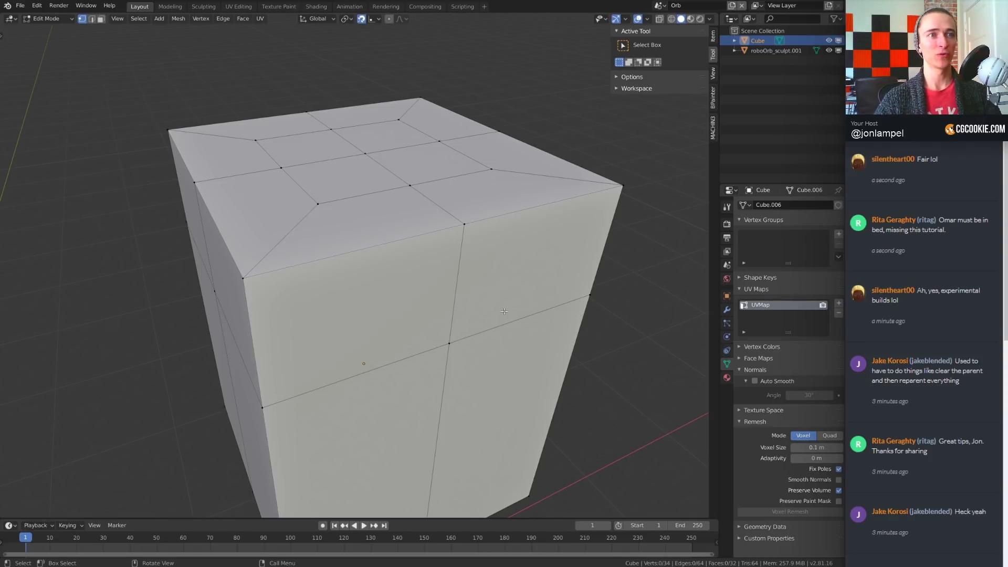
pyautogui.moveTo(504, 311); pyautogui.dragTo(501, 312, button='middle')
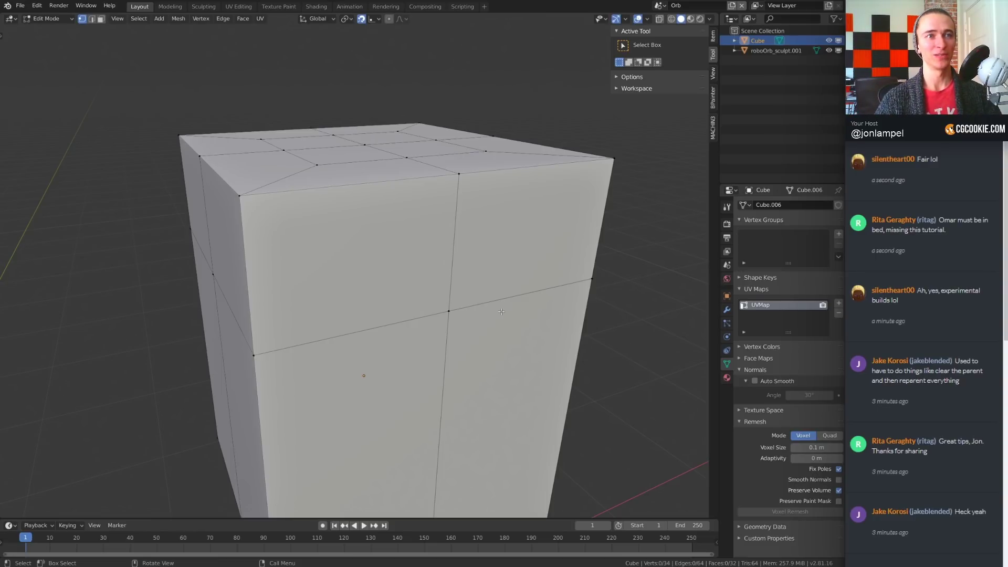
pyautogui.moveTo(501, 308); pyautogui.dragTo(506, 283, button='middle')
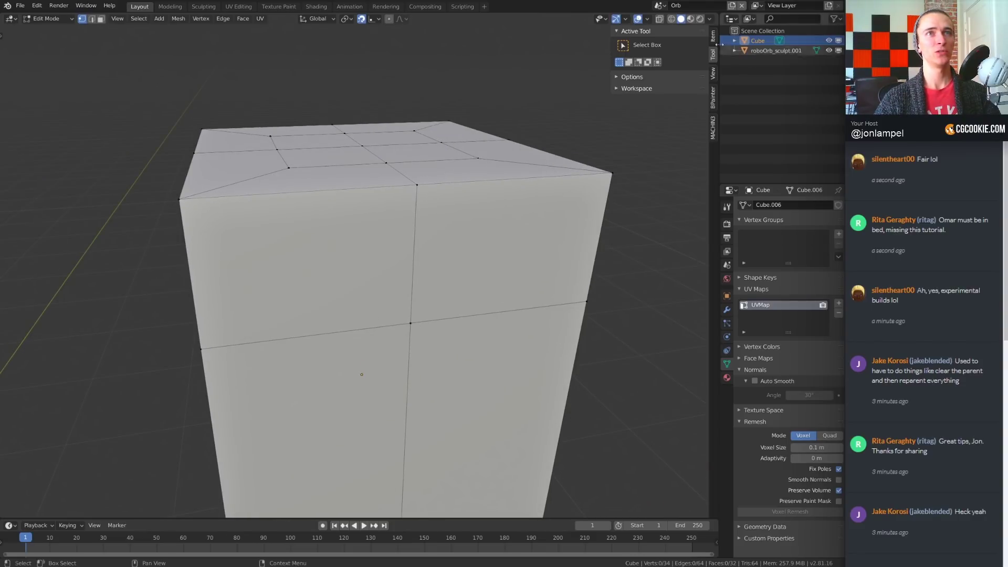
# - Enable Auto Merge in the mesh editing options and set the snapping target to Vertex
pyautogui.click(651, 76)
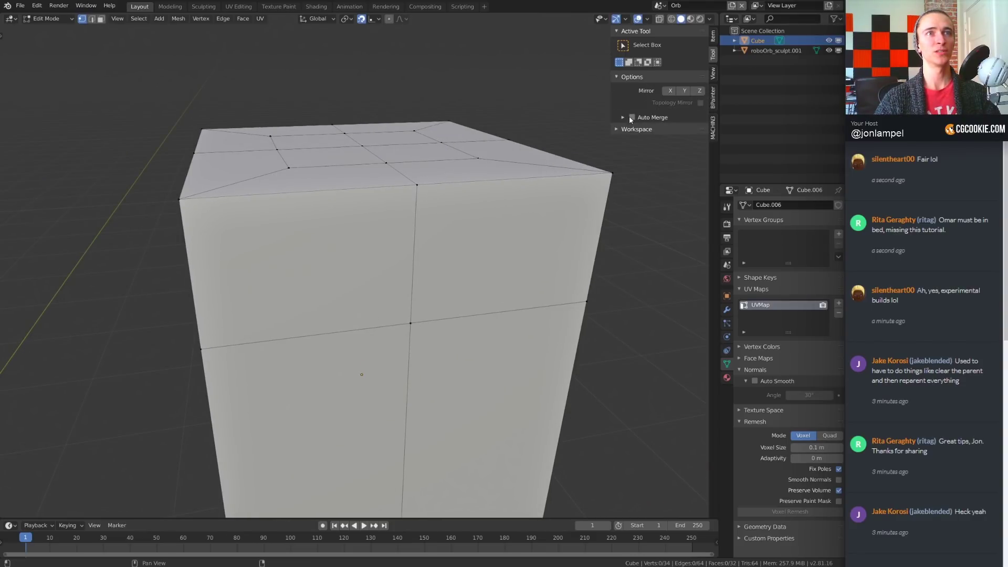
pyautogui.moveTo(473, 294); pyautogui.dragTo(442, 298, button='middle')
pyautogui.click(373, 19)
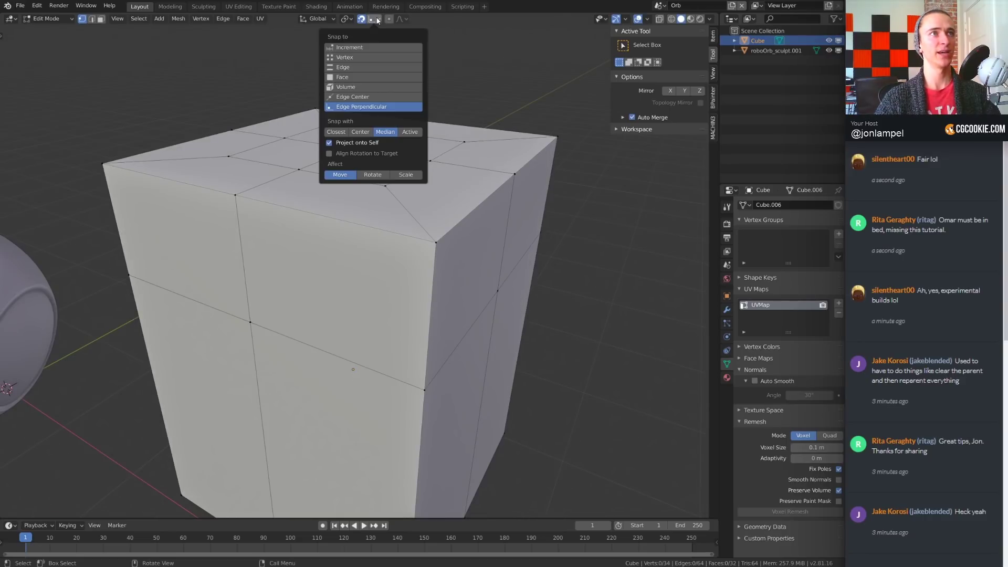
pyautogui.click(367, 58)
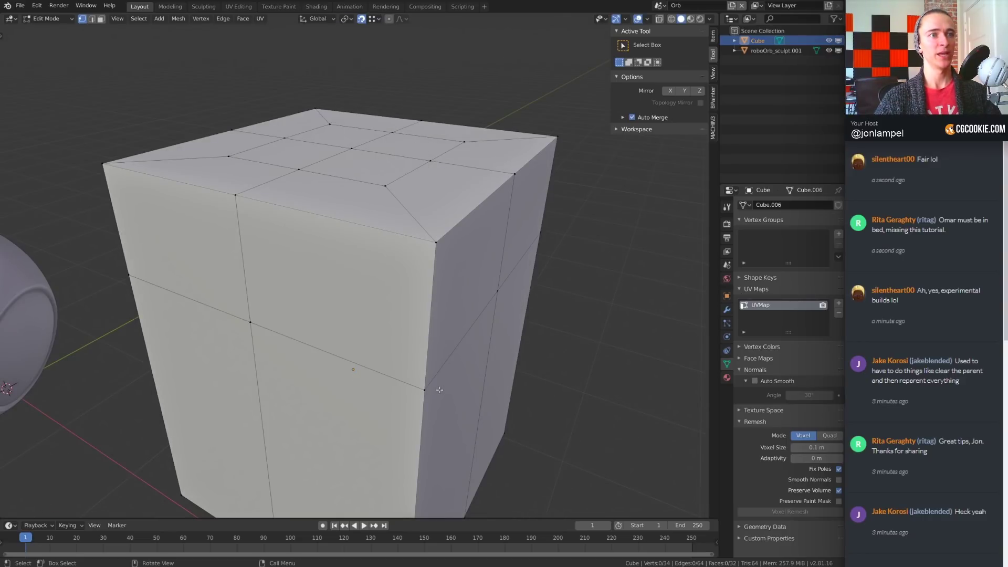
# - Merge the inset square's mid-side vertex into the midpoint vertex on the adjacent outer top edge
pyautogui.moveTo(447, 294); pyautogui.dragTo(487, 318, button='middle')
pyautogui.moveTo(348, 282); pyautogui.dragTo(385, 200, button='middle')
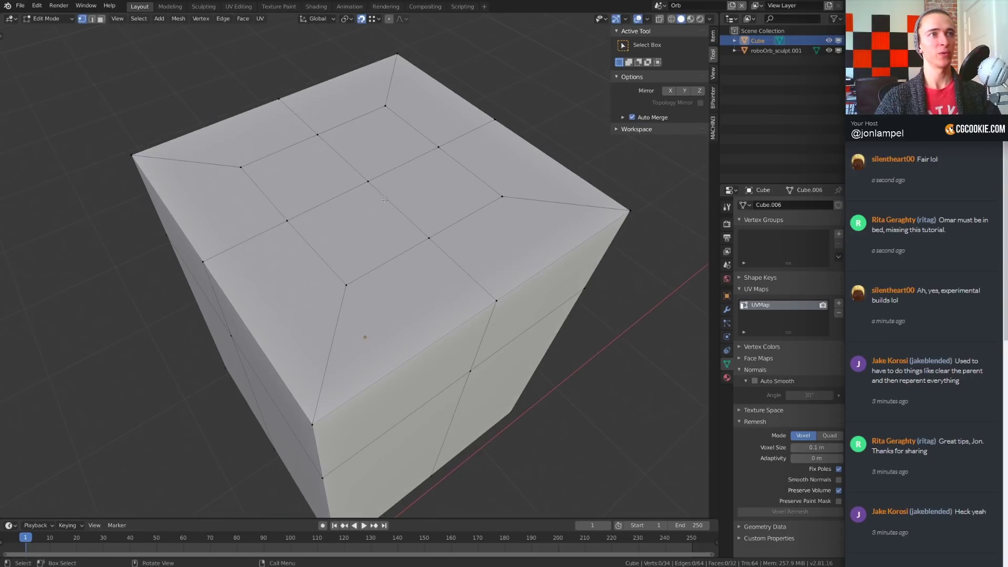
pyautogui.press('g')
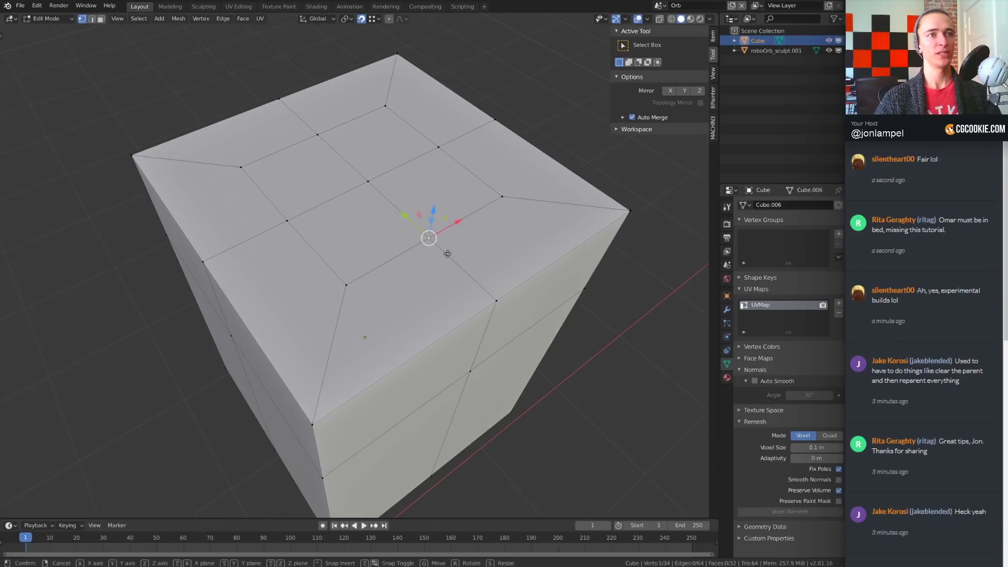
pyautogui.click(499, 299)
# - Merge the adjacent inset corner vertex into the cube's nearest outer corner vertex
pyautogui.moveTo(499, 300); pyautogui.dragTo(478, 243, button='middle')
pyautogui.click(479, 243)
pyautogui.press('g')
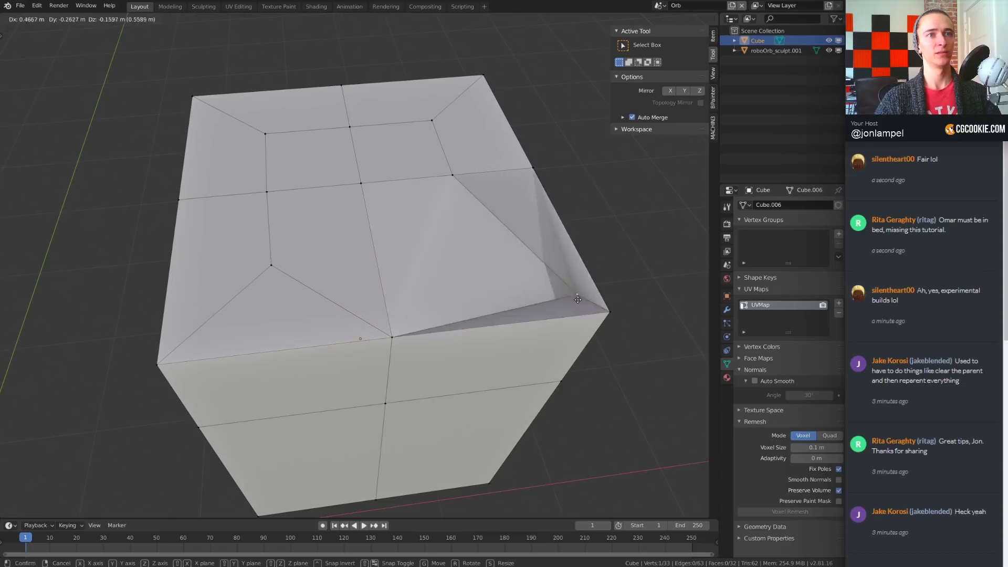
pyautogui.click(452, 175)
pyautogui.click(609, 312)
# - Move the next mid-side vertex of the inset square onto the midpoint vertex of its neighbouring outer edge
pyautogui.click(452, 175)
pyautogui.press('g')
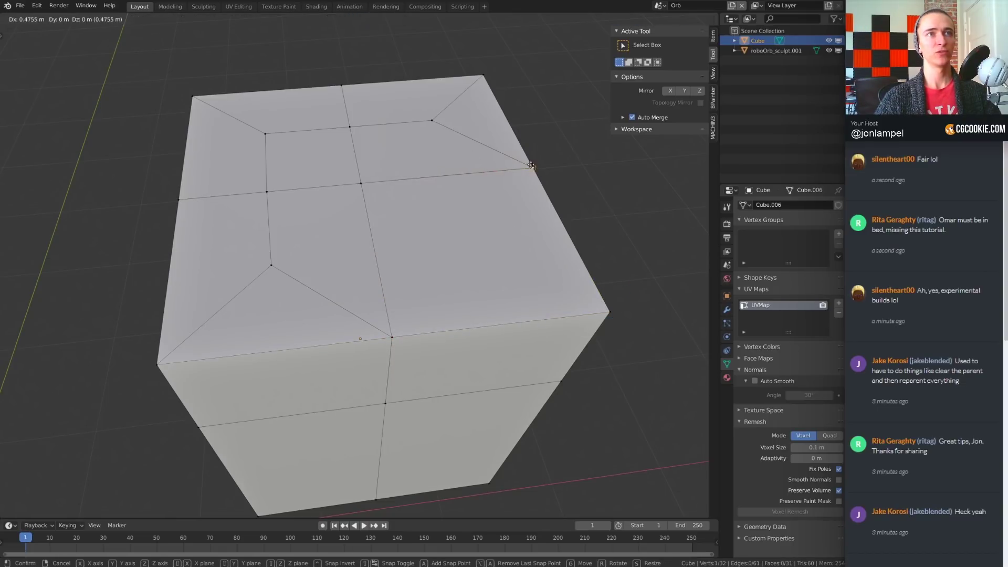
# - Merge two inner vertices of the cube's top face into the adjacent outer edge midpoint and the nearest cube corner
pyautogui.click(533, 168)
pyautogui.moveTo(533, 168); pyautogui.dragTo(527, 214, button='middle')
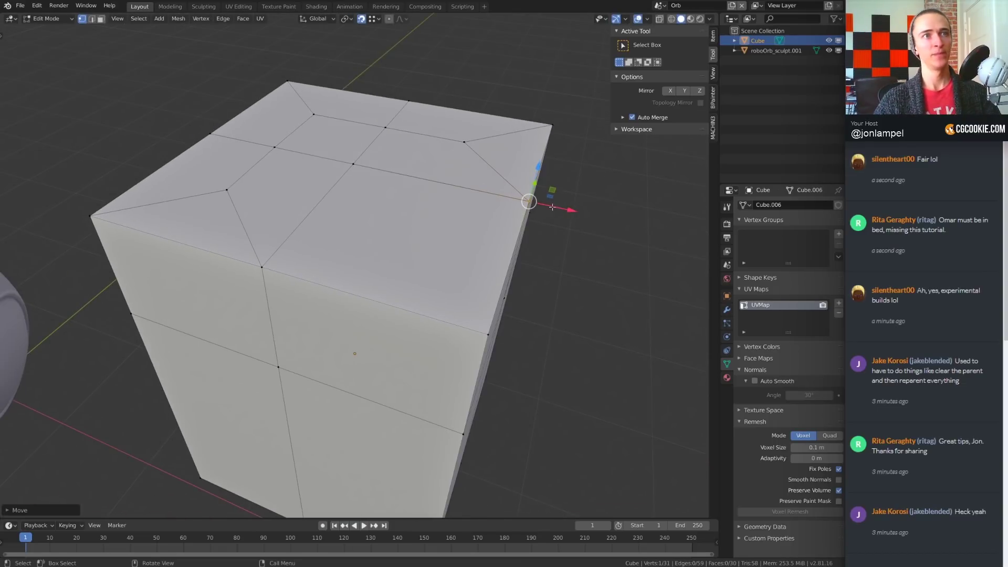
pyautogui.click(490, 334)
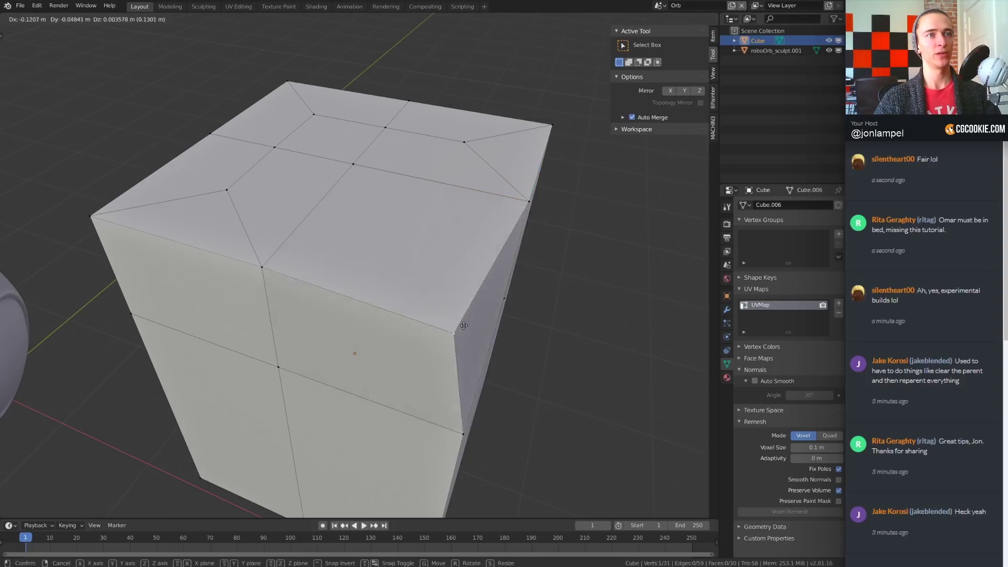
pyautogui.moveTo(490, 333); pyautogui.dragTo(478, 216, button='middle')
pyautogui.click(478, 212)
pyautogui.press('g')
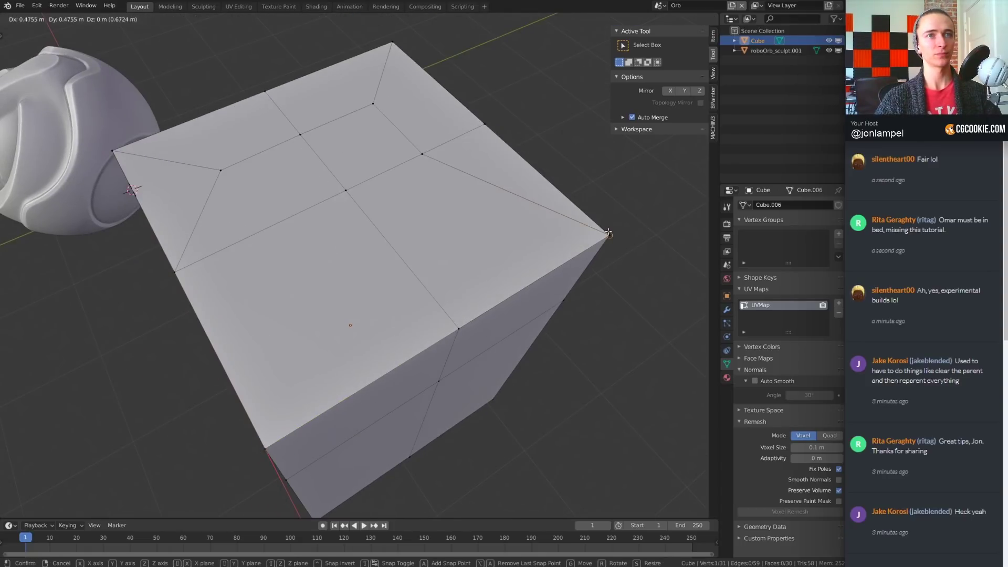
pyautogui.click(609, 236)
# - Merge three more inner top-face vertices by snapping them onto two outer edge midpoints and the cube corner between them
pyautogui.click(436, 153)
pyautogui.press('g')
pyautogui.click(609, 236)
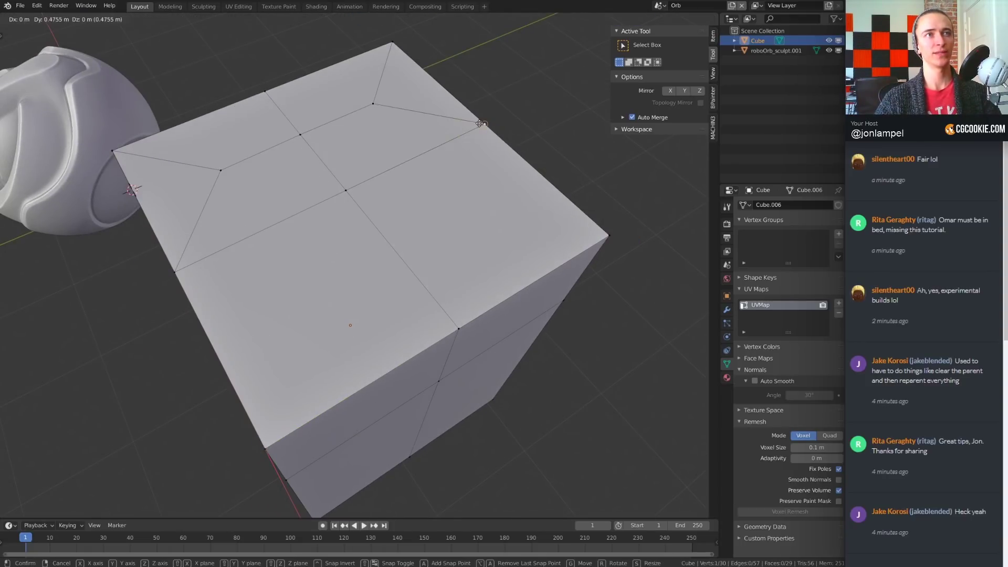
pyautogui.click(374, 104)
pyautogui.press('g')
pyautogui.click(394, 41)
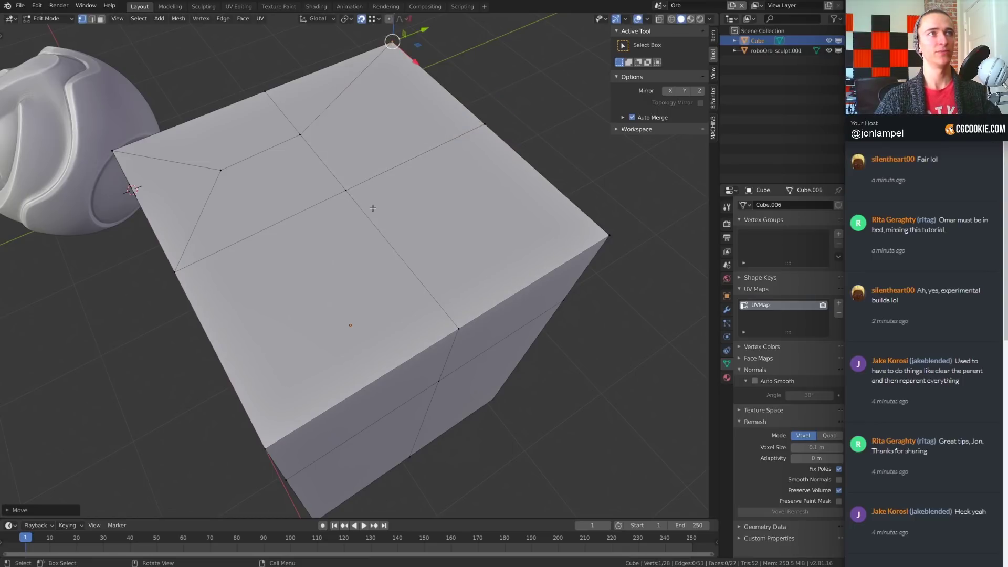
pyautogui.moveTo(396, 39); pyautogui.dragTo(399, 221, button='middle')
pyautogui.press('g')
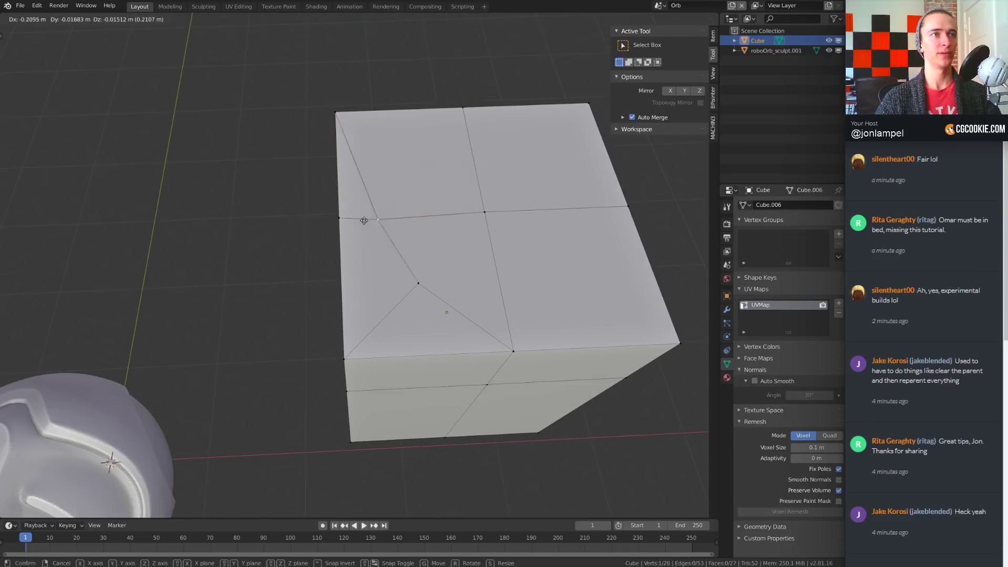
pyautogui.click(340, 218)
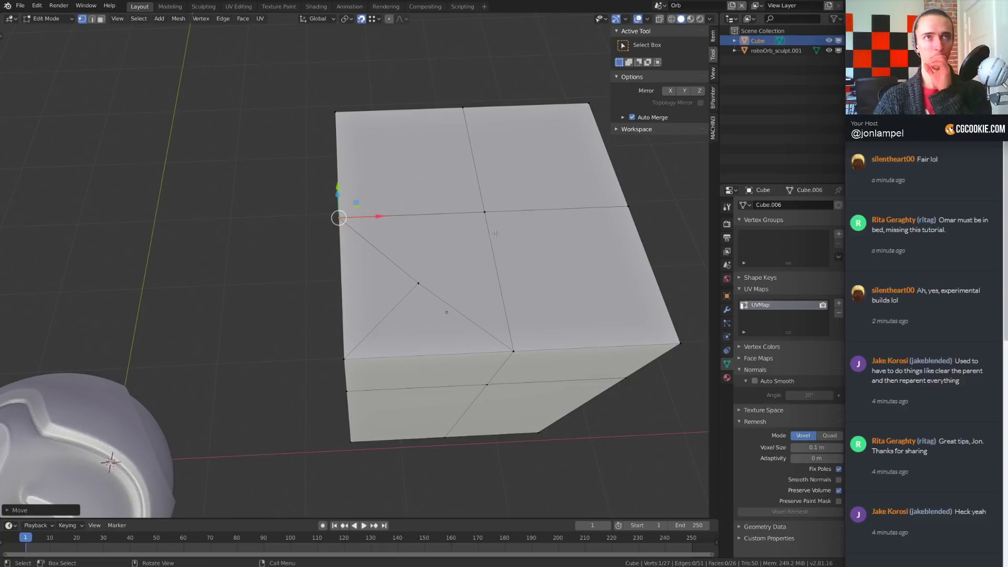
# - Enable Split Edges & Faces for Auto Merge and snap the remaining inner top-face vertex onto its nearest cube corner
pyautogui.click(663, 118)
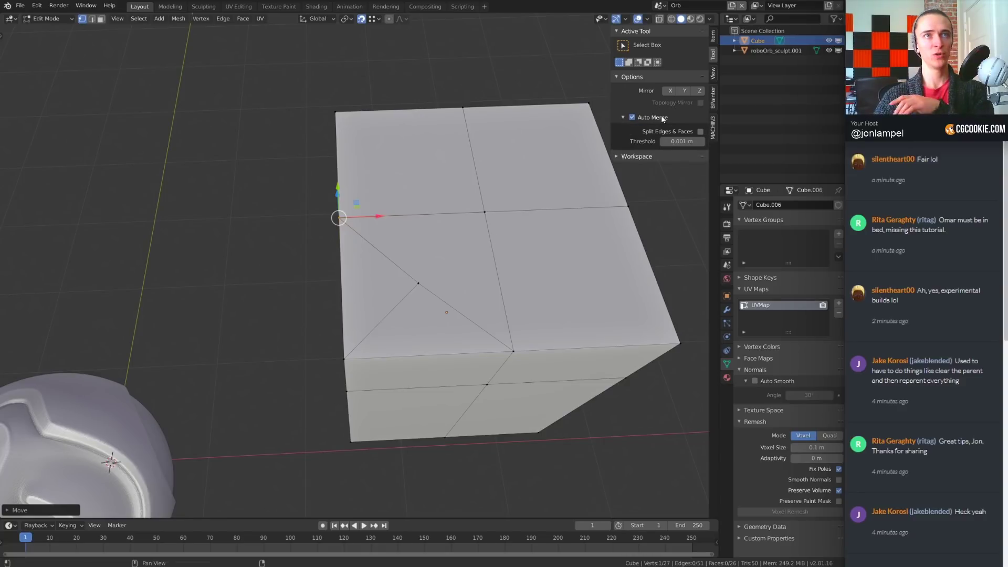
pyautogui.click(700, 131)
pyautogui.moveTo(446, 221); pyautogui.dragTo(456, 253, button='middle')
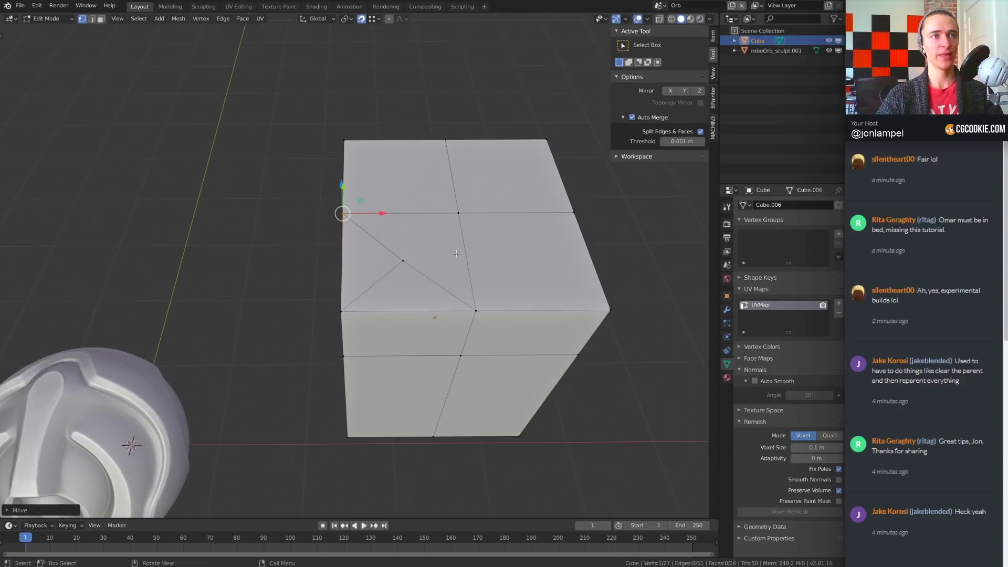
pyautogui.scroll(2, 456, 253)
pyautogui.click(432, 259)
pyautogui.press('g')
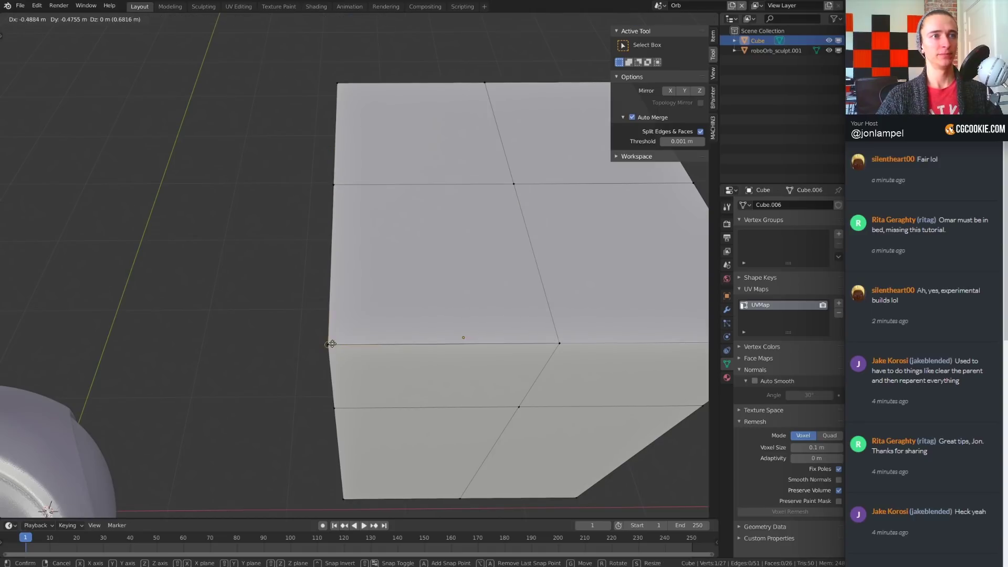
pyautogui.click(330, 345)
# - Add a loop cut around the cube between its central edge loop and one outer side
pyautogui.moveTo(537, 257); pyautogui.dragTo(457, 270, button='middle')
pyautogui.hotkey('ctrl', 'r')
pyautogui.click(450, 274)
# - Join the two adjacent faces created by the loop cut on one quarter of the top into a single face
pyautogui.moveTo(483, 351); pyautogui.dragTo(447, 258, button='middle')
pyautogui.press('3')
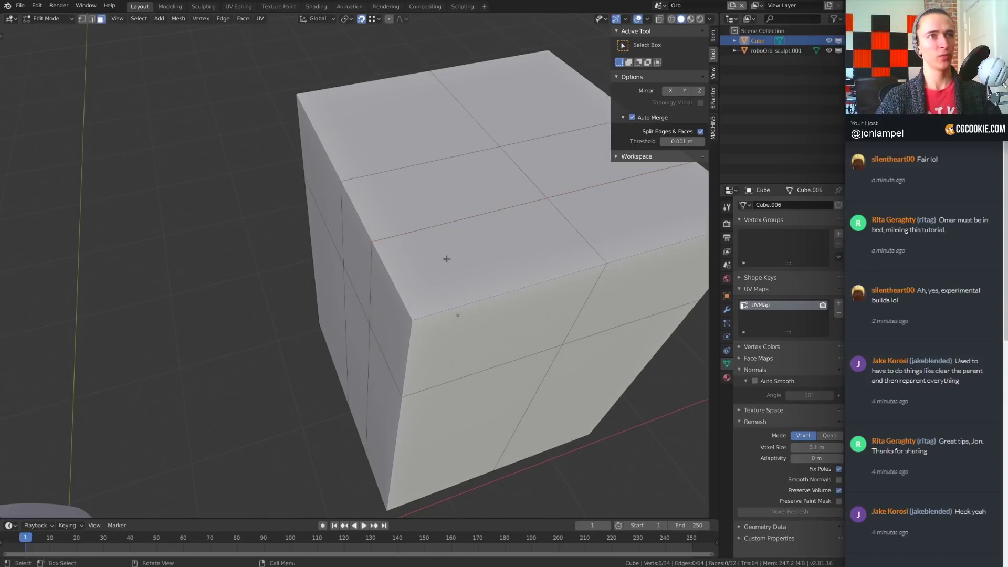
pyautogui.click(448, 202)
pyautogui.keyDown('shift'); pyautogui.click(504, 241); pyautogui.keyUp('shift')
pyautogui.press('f')
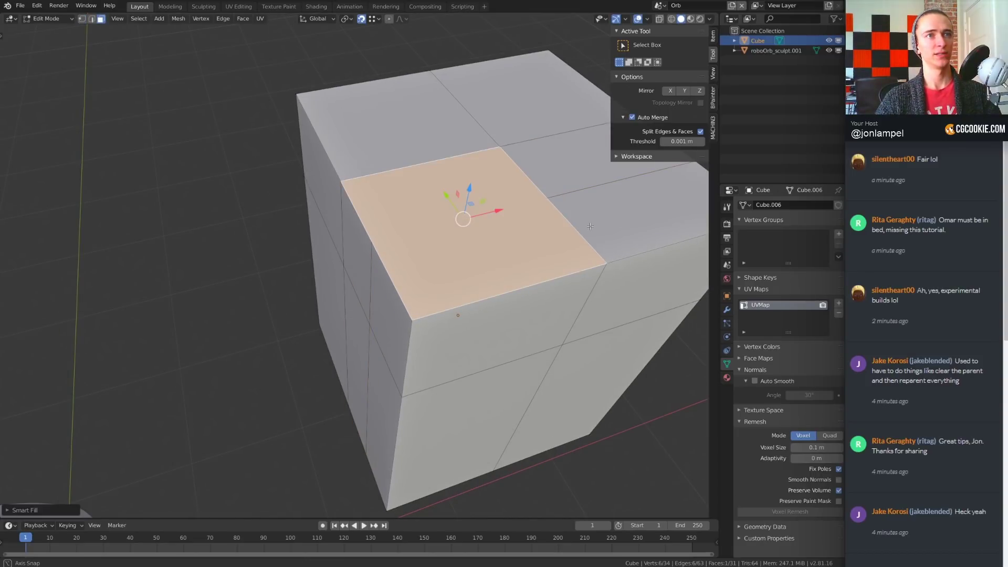
# - Try to merge the mid-edge vertex of the joined top face with the opposite vertex across that face
pyautogui.moveTo(590, 226); pyautogui.dragTo(508, 254, button='middle')
pyautogui.press('1')
pyautogui.click(397, 225)
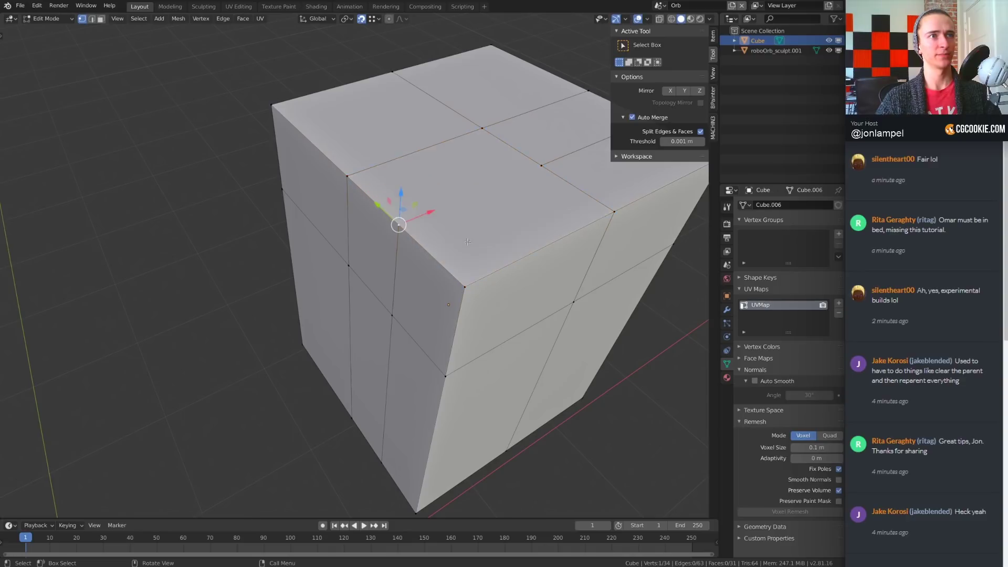
pyautogui.moveTo(397, 224)
pyautogui.mouseDown(button='middle')
pyautogui.moveTo(409, 247)
pyautogui.moveTo(396, 231)
pyautogui.mouseUp(button='middle')
pyautogui.press('g')
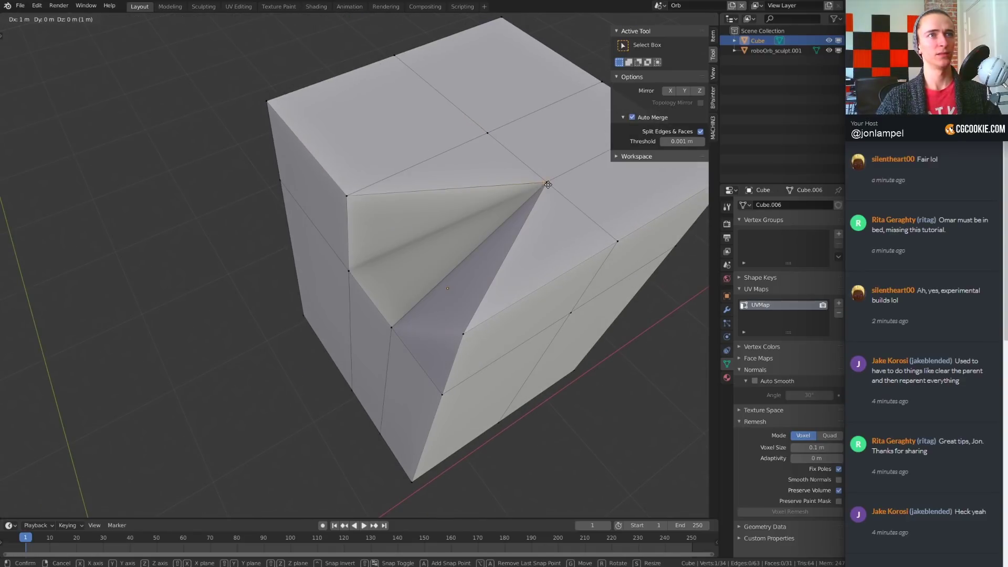
pyautogui.click(547, 184)
# - Check the faces around the merged vertex in face mode and undo the merge
pyautogui.press('3')
pyautogui.click(609, 237)
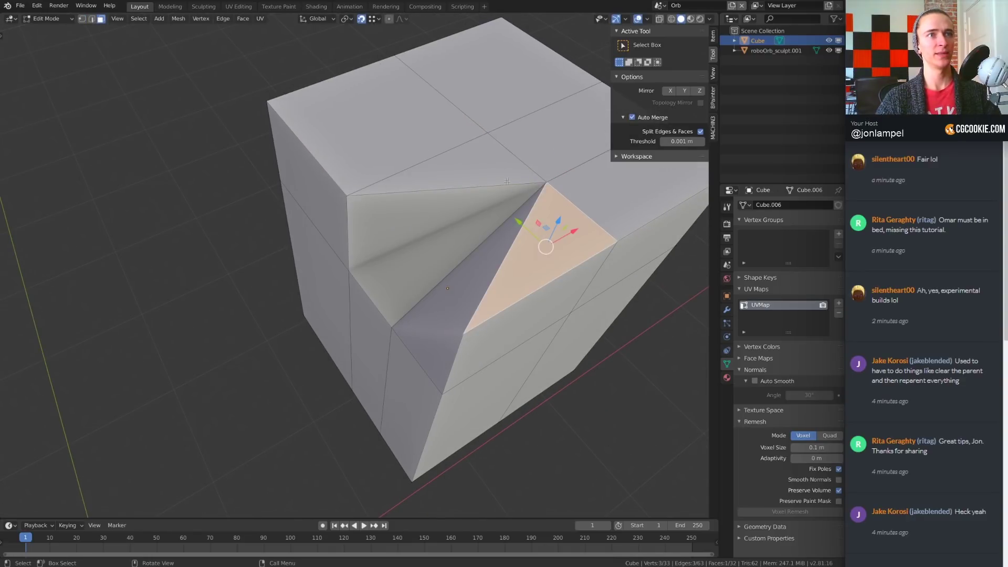
pyautogui.click(476, 168)
pyautogui.click(606, 241)
pyautogui.hotkey('ctrl', 'z')
pyautogui.hotkey('ctrl', 'z')
pyautogui.hotkey('ctrl', 'z')
pyautogui.hotkey('ctrl', 'z')
pyautogui.hotkey('ctrl', 'z')
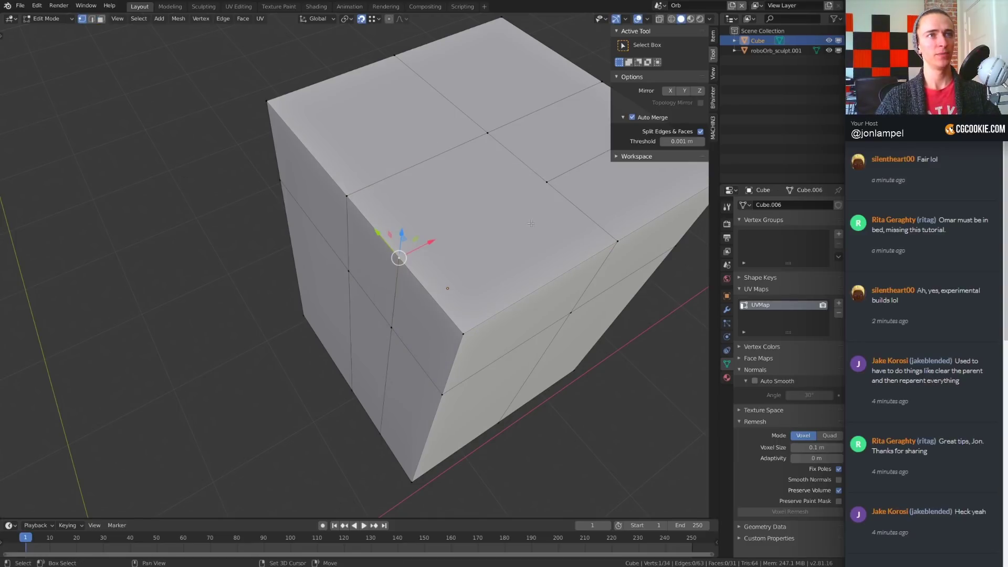
# - Try moving the mid-edge vertex of the joined top face to other snap points, undoing each move
pyautogui.moveTo(532, 223); pyautogui.dragTo(471, 239, button='middle')
pyautogui.press('g')
pyautogui.click(368, 239)
pyautogui.moveTo(368, 239); pyautogui.dragTo(484, 263, button='middle')
pyautogui.hotkey('ctrl', 'z')
pyautogui.press('g')
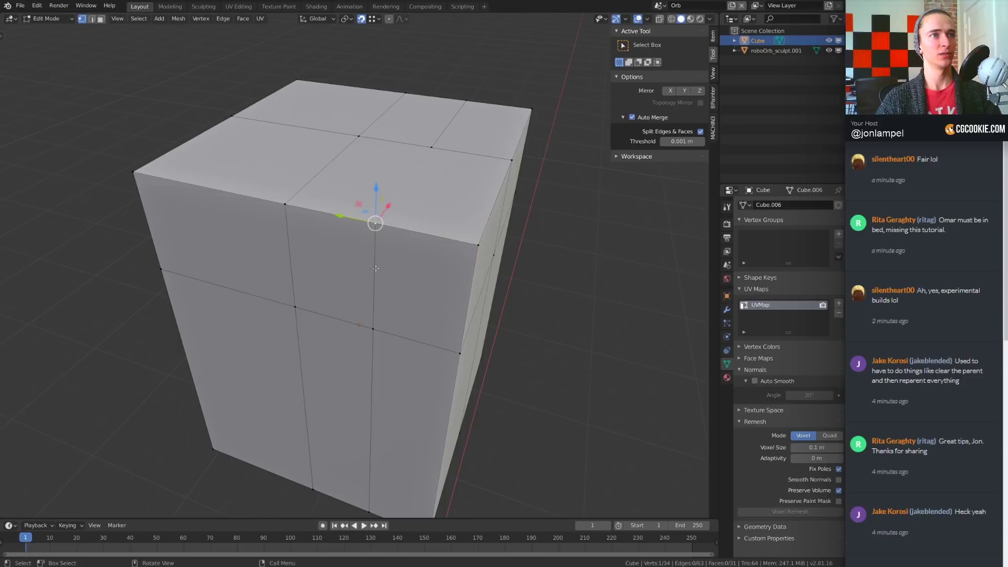
pyautogui.click(370, 226)
pyautogui.moveTo(370, 226)
pyautogui.mouseDown(button='middle')
pyautogui.moveTo(374, 237)
pyautogui.moveTo(368, 225)
pyautogui.mouseUp(button='middle')
pyautogui.hotkey('ctrl', 'z')
# - Try snapping the mid-edge vertex onto the center vertex of the top face, and undo the move
pyautogui.press('g')
pyautogui.click(344, 158)
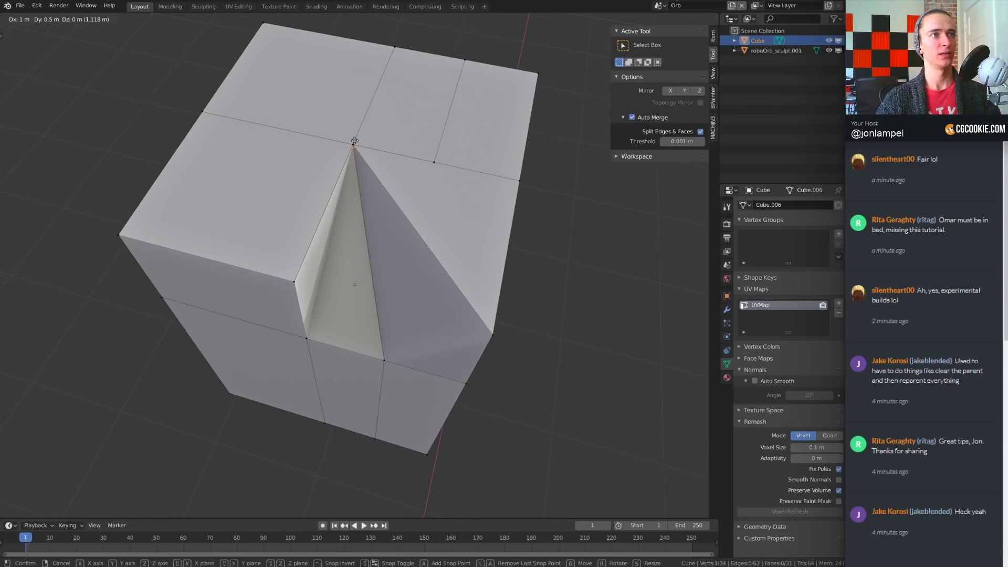
pyautogui.moveTo(347, 158); pyautogui.dragTo(439, 220, button='middle')
pyautogui.hotkey('ctrl', 'z')
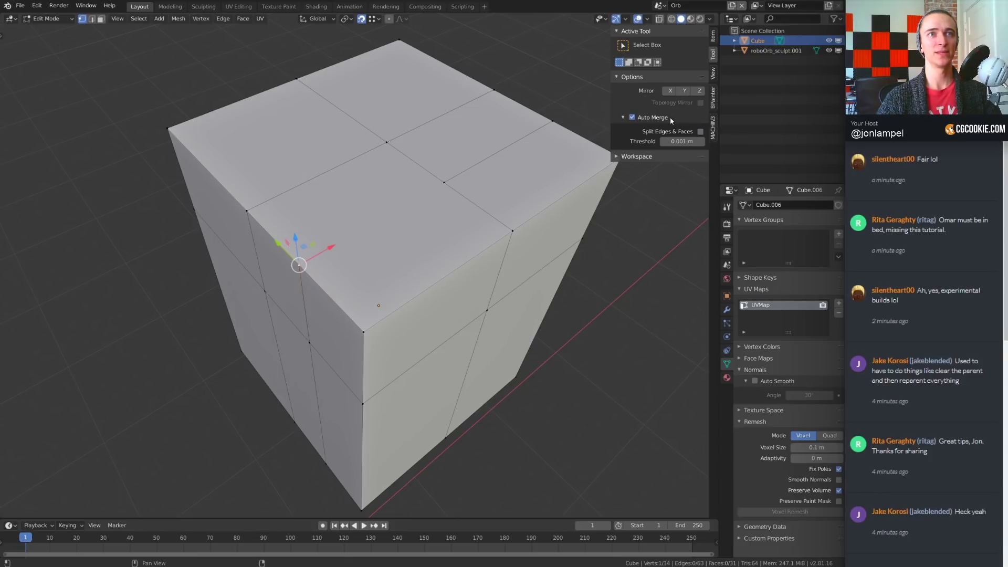
# - Turn off Split Edges & Faces for Auto Merge and collapse the Auto Merge settings
pyautogui.click(651, 119)
pyautogui.moveTo(452, 247); pyautogui.dragTo(493, 252, button='middle')
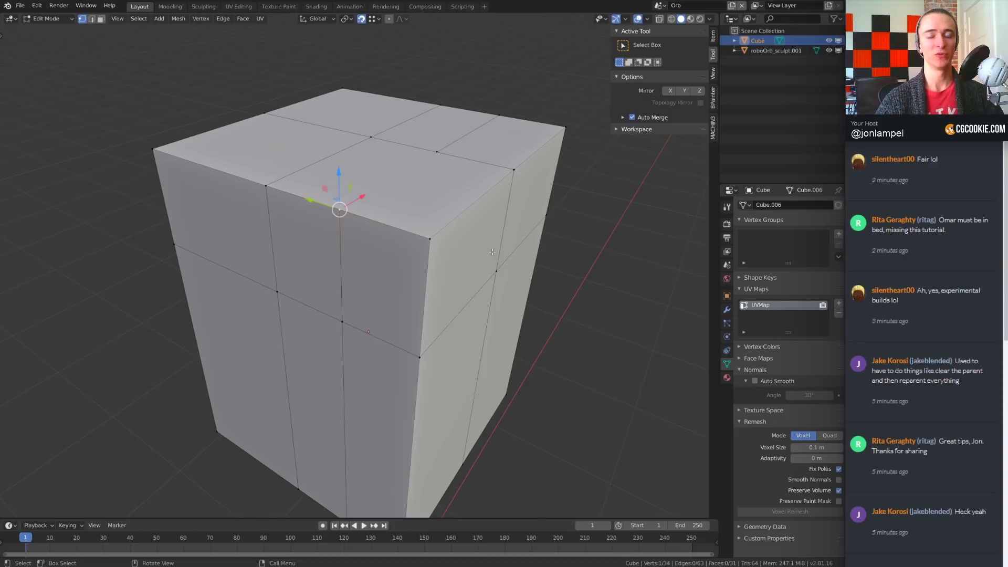
pyautogui.moveTo(494, 244); pyautogui.dragTo(488, 251, button='middle')
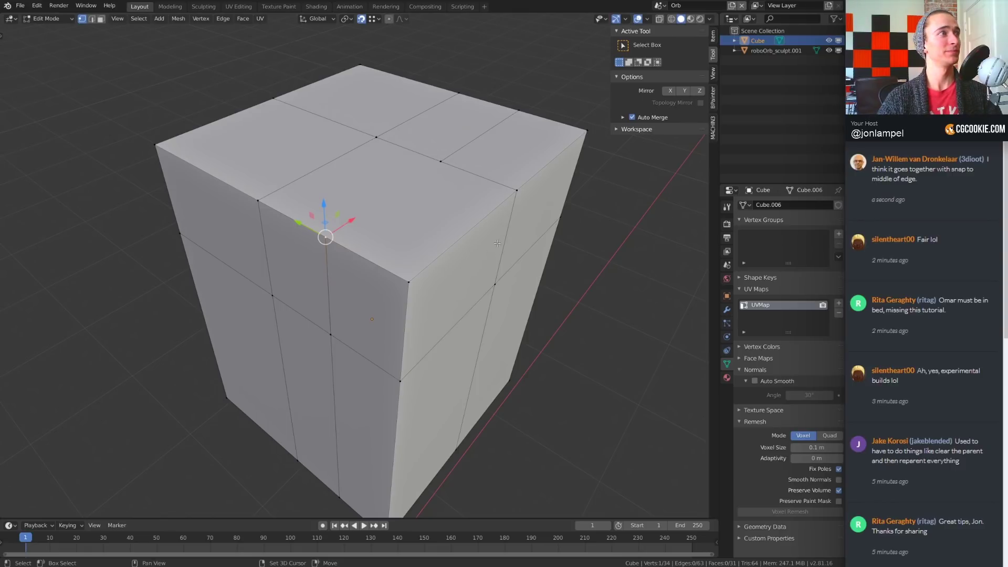
pyautogui.scroll(2, 496, 257)
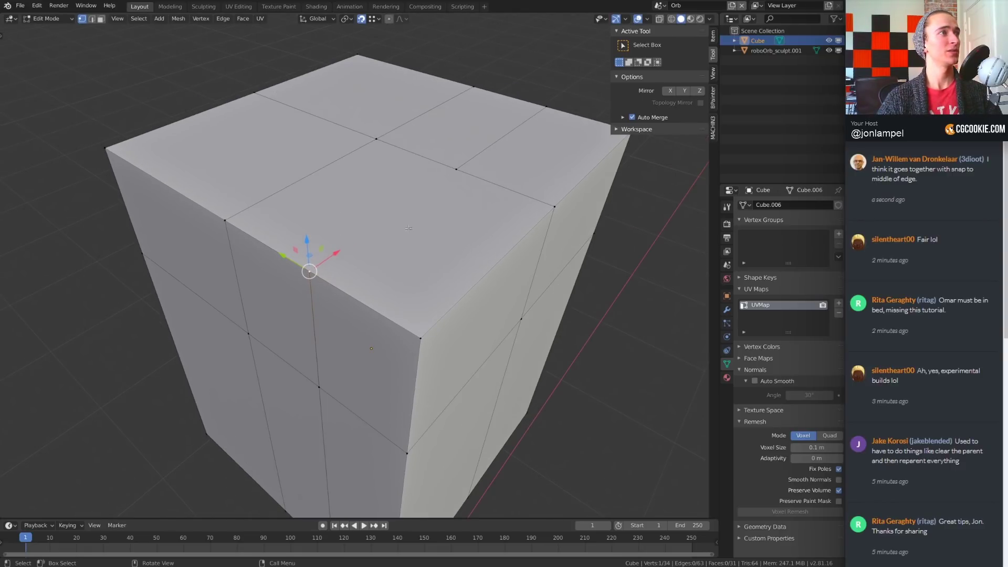
# - Set snapping to Edge Center and add a loop cut between the top face's central edge and its outer edge
pyautogui.click(375, 20)
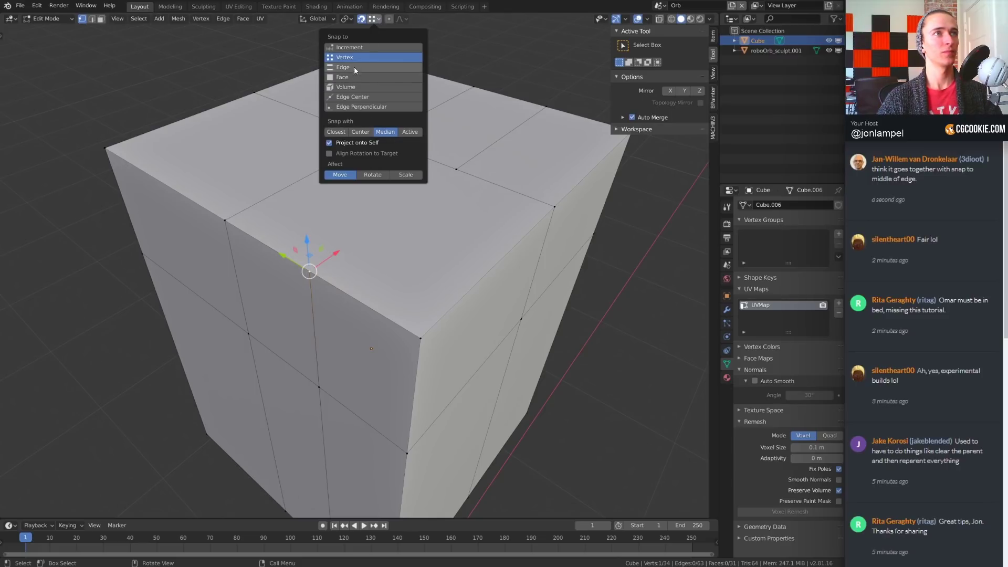
pyautogui.click(347, 97)
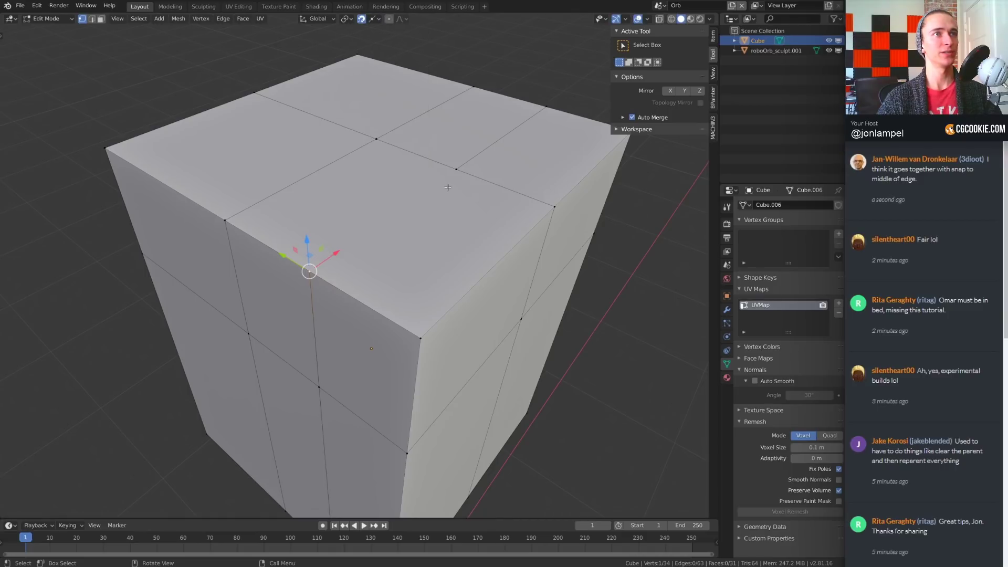
pyautogui.moveTo(344, 173); pyautogui.dragTo(340, 221, button='middle')
pyautogui.hotkey('ctrl', 'r')
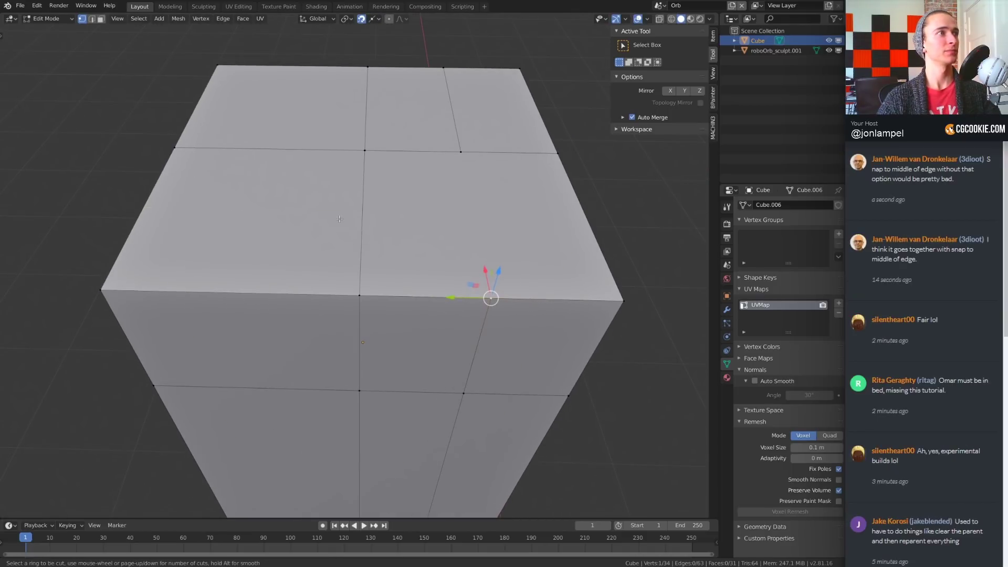
pyautogui.click(349, 218)
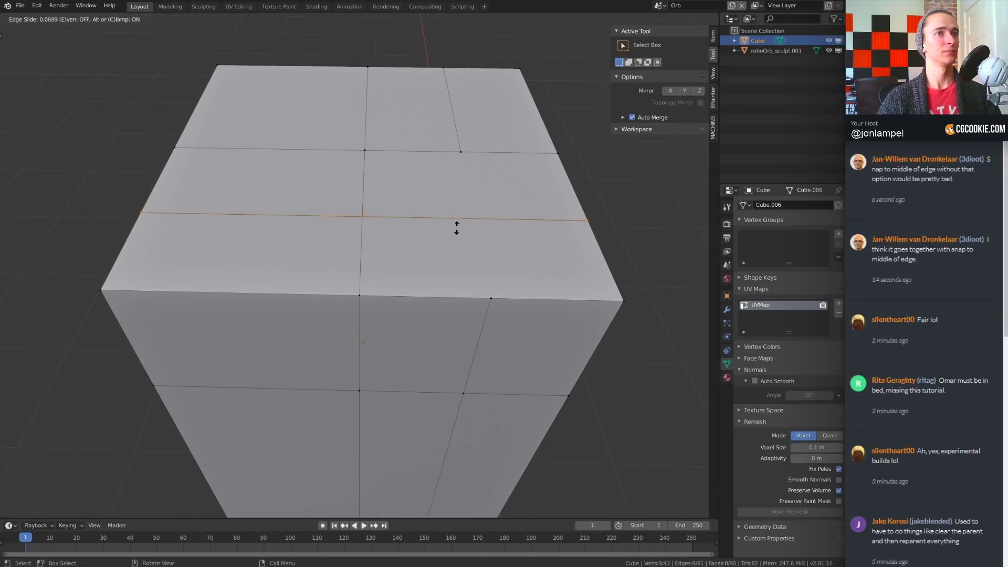
pyautogui.click(354, 216)
# - Try snapping the new loop's middle vertex on the top face to an edge center, and undo the moves
pyautogui.moveTo(368, 212); pyautogui.dragTo(527, 244, button='middle')
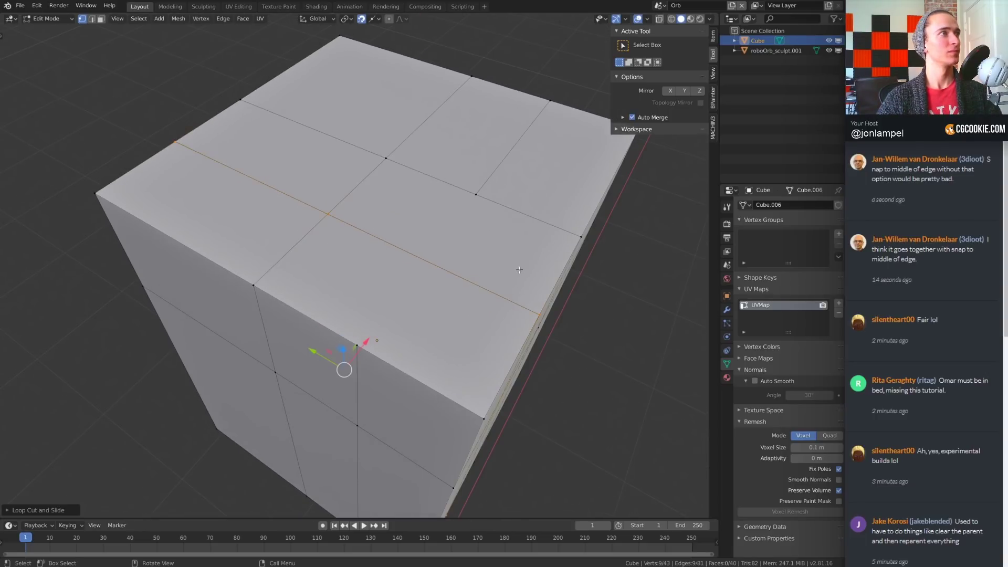
pyautogui.click(339, 221)
pyautogui.moveTo(339, 221); pyautogui.dragTo(359, 217, button='middle')
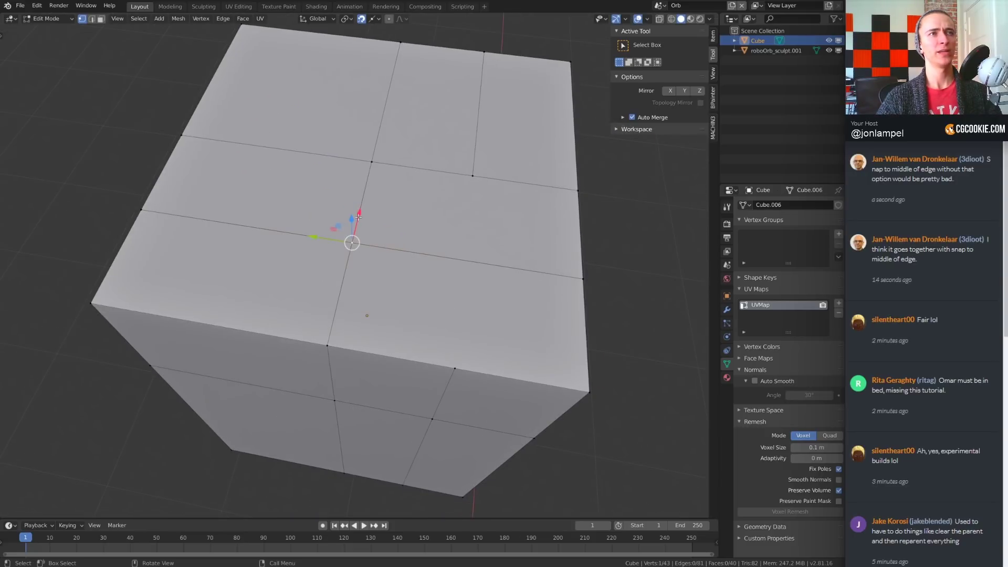
pyautogui.press('g')
pyautogui.click(279, 126)
pyautogui.moveTo(279, 126); pyautogui.dragTo(247, 236, button='middle')
pyautogui.press('g')
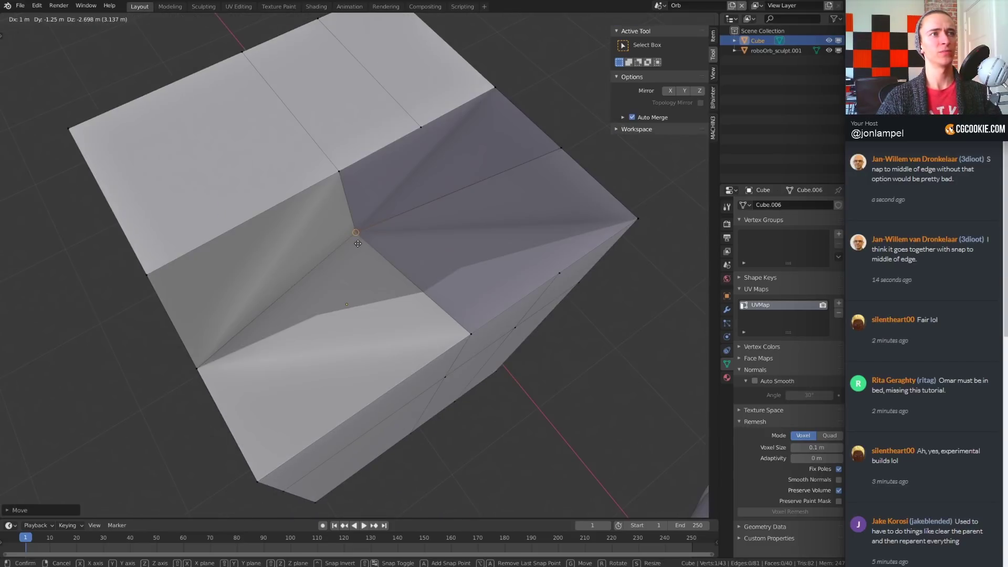
pyautogui.press('Escape')
pyautogui.hotkey('ctrl', 'z')
pyautogui.hotkey('ctrl', 'z')
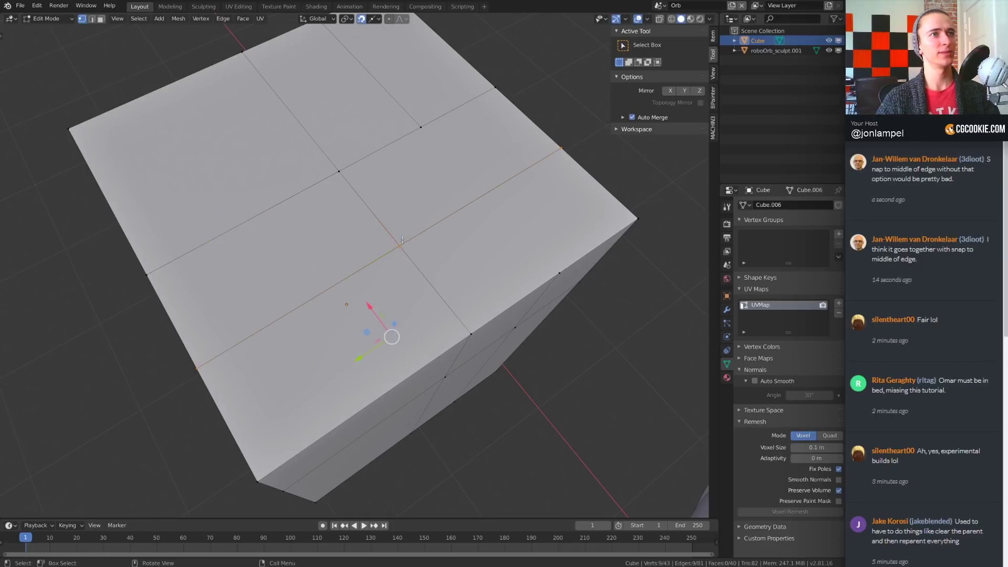
# - Deselect the whole mesh and set the snap target to Vertex
pyautogui.moveTo(402, 240); pyautogui.dragTo(520, 164, button='middle')
pyautogui.hotkey('alt', 'a')
pyautogui.click(378, 20)
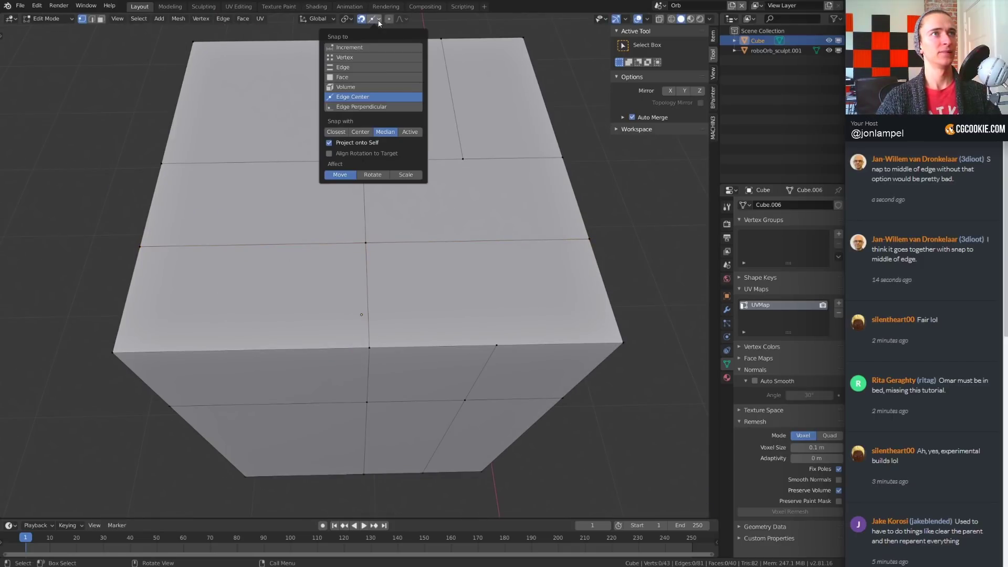
pyautogui.click(364, 59)
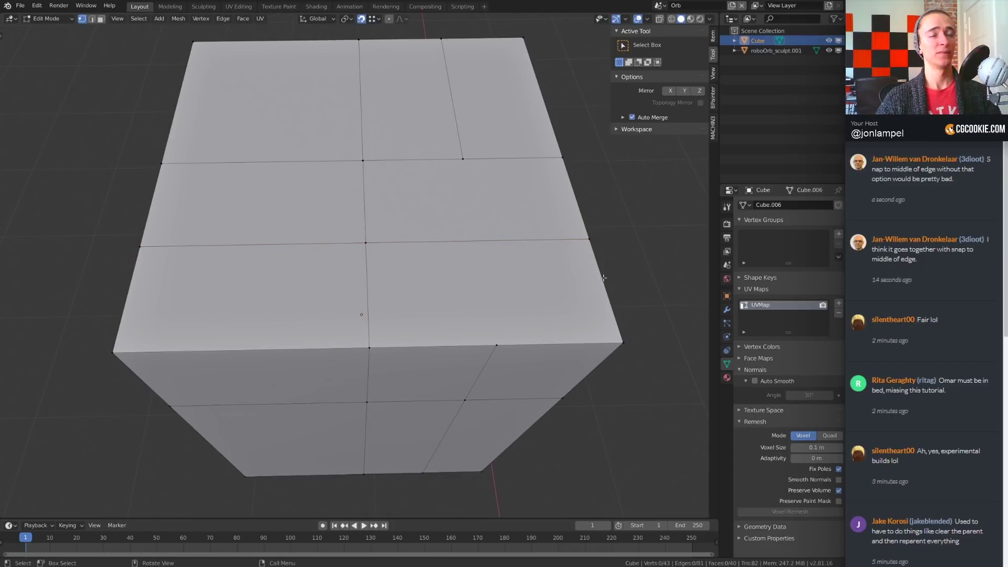
# - Leave mesh editing and return the cube to Object Mode
pyautogui.moveTo(588, 226); pyautogui.dragTo(537, 286, button='middle')
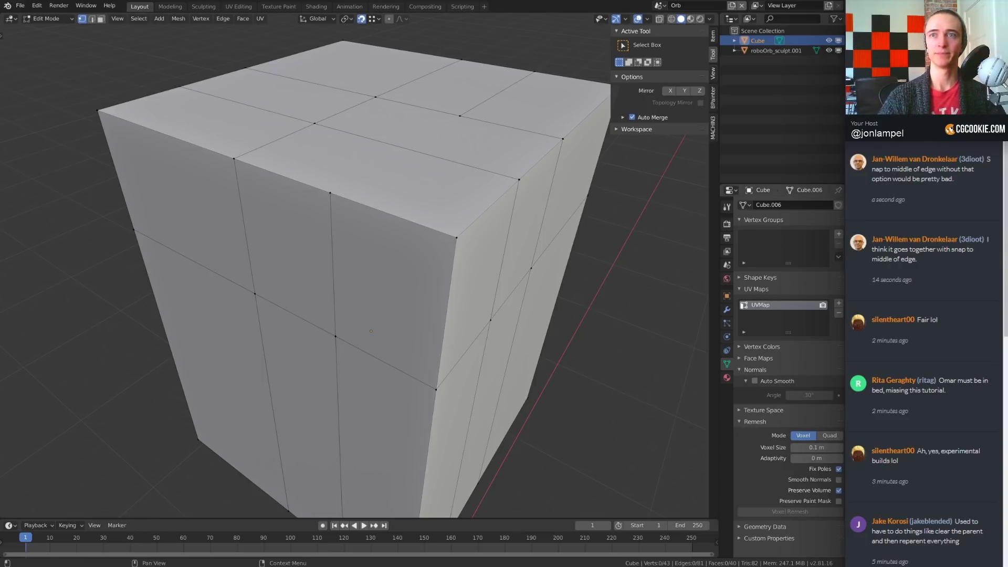
pyautogui.moveTo(368, 315); pyautogui.dragTo(357, 295, button='middle')
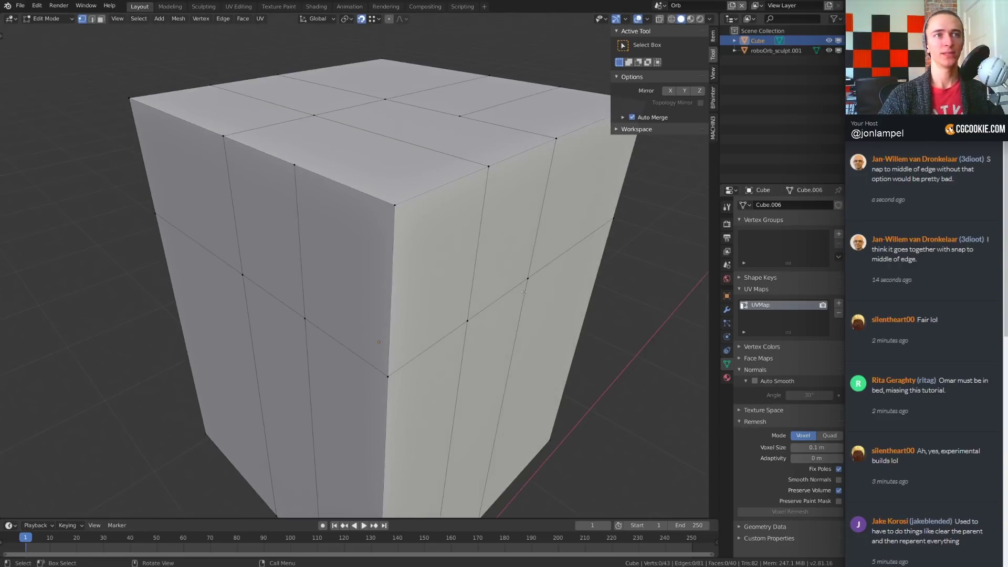
pyautogui.press('Tab')
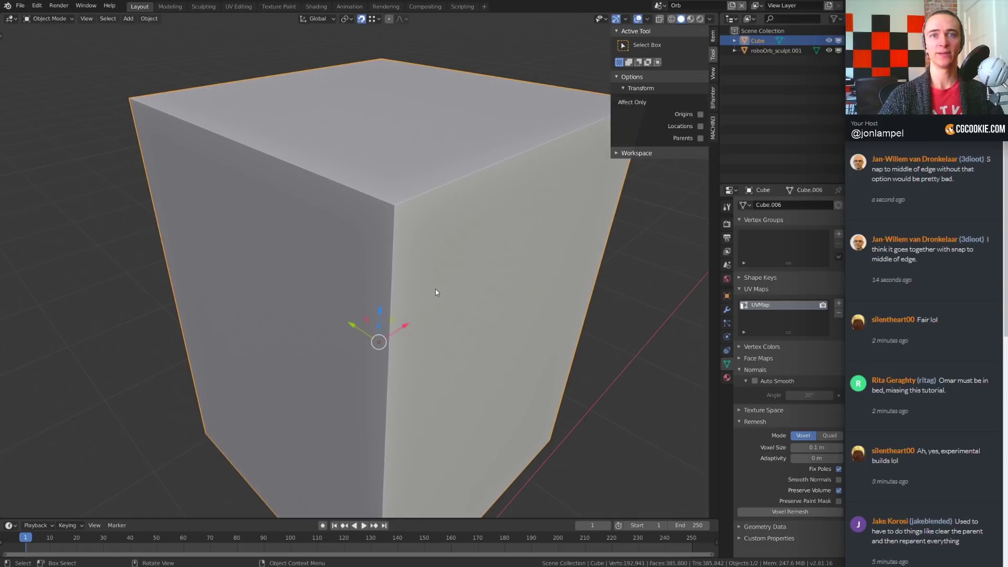
# - Delete the cube from the scene
pyautogui.moveTo(507, 289); pyautogui.dragTo(497, 311, button='middle')
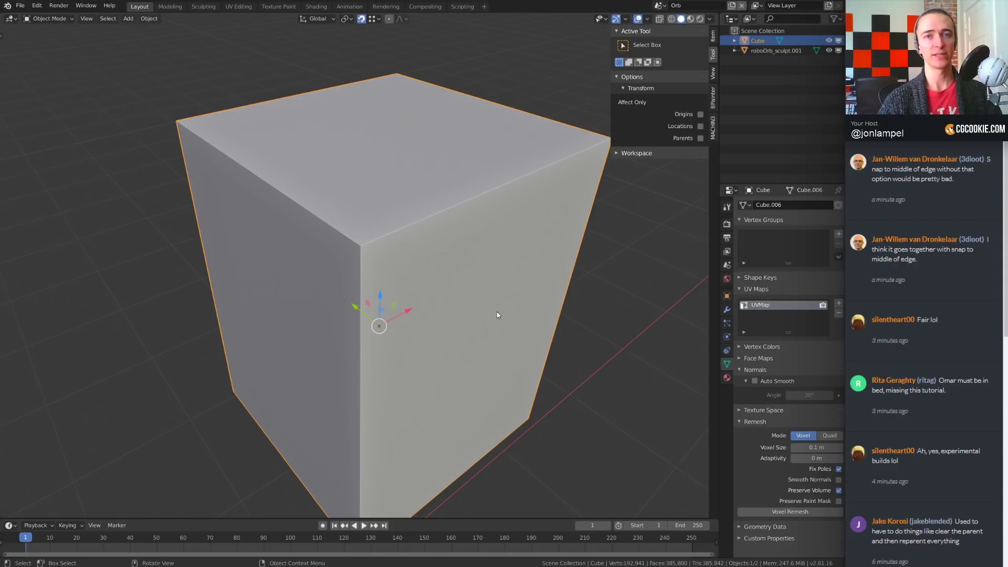
pyautogui.press('Delete')
pyautogui.press('Home')
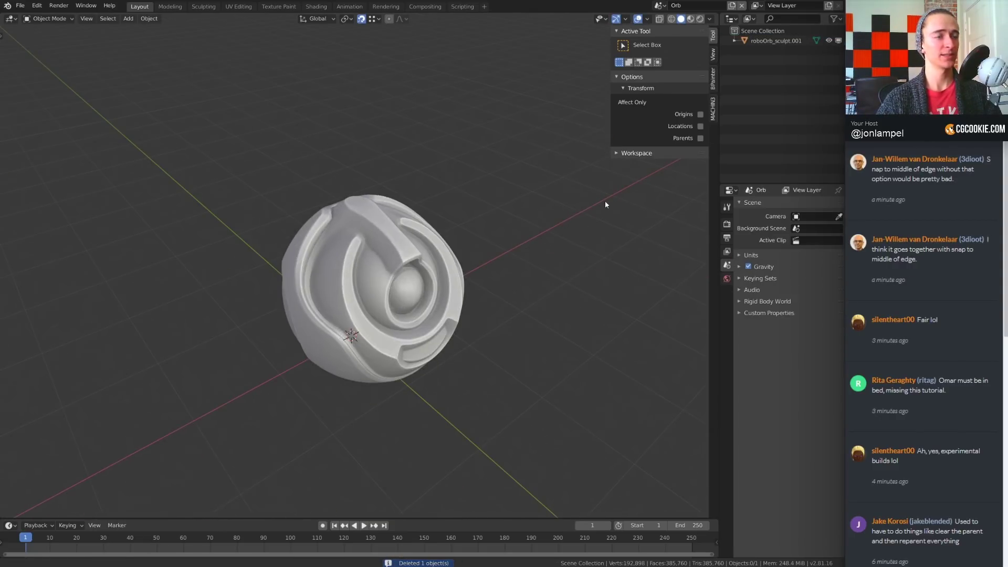
# - Select the sculpted orb, show the toolbar, and examine the orb's front and side surfaces
pyautogui.click(420, 286)
pyautogui.press('KP_Decimal')
pyautogui.moveTo(605, 322); pyautogui.dragTo(479, 329, button='middle')
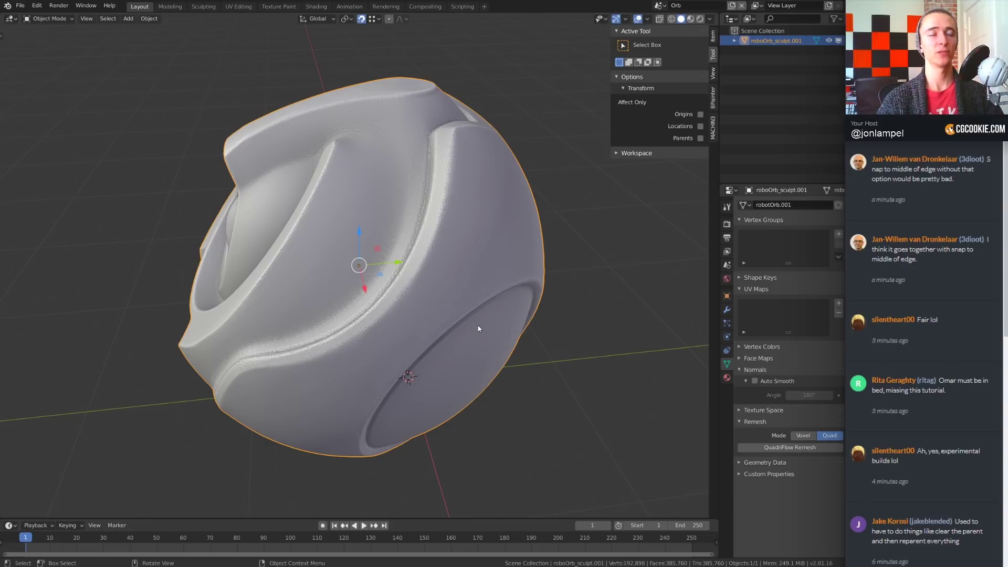
pyautogui.moveTo(478, 325)
pyautogui.mouseDown(button='middle')
pyautogui.moveTo(490, 332)
pyautogui.moveTo(521, 317)
pyautogui.moveTo(592, 310)
pyautogui.moveTo(578, 310)
pyautogui.mouseUp(button='middle')
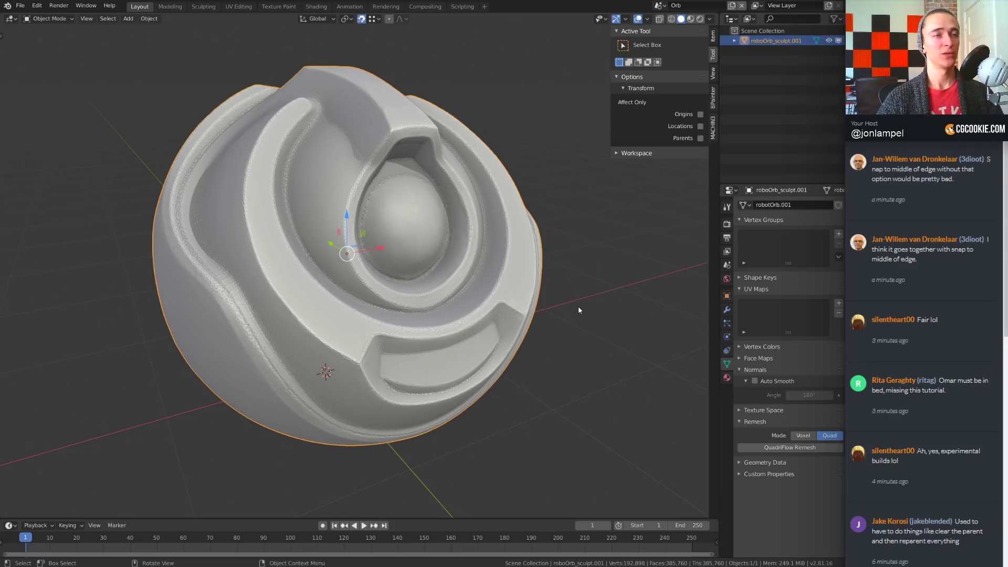
pyautogui.moveTo(578, 310); pyautogui.dragTo(558, 308, button='middle')
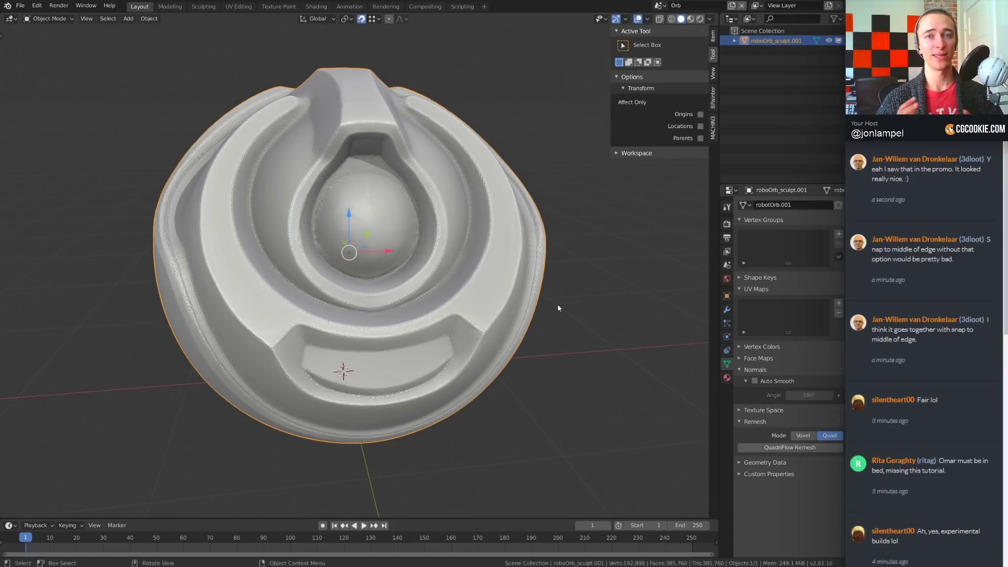
pyautogui.press('t')
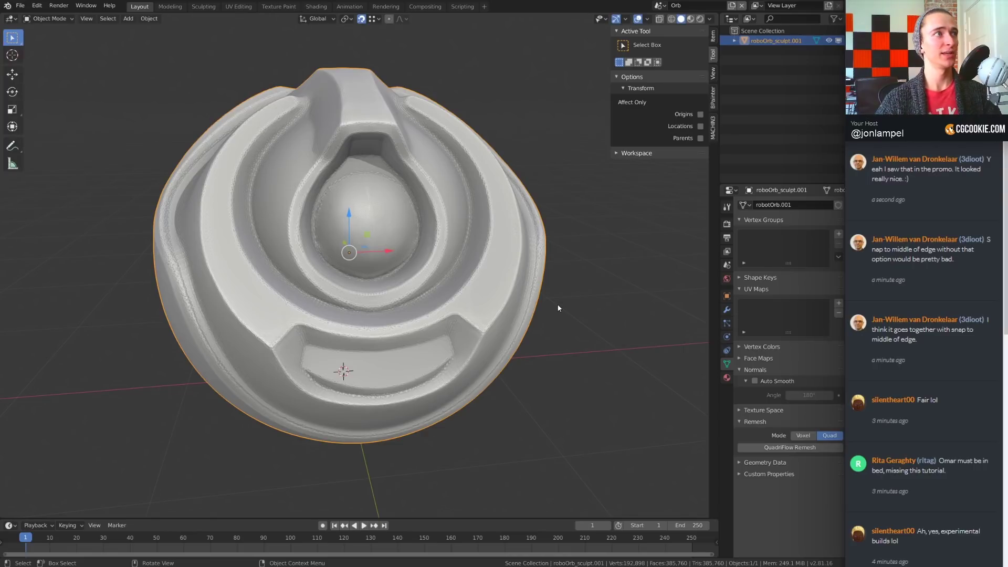
pyautogui.moveTo(465, 296); pyautogui.dragTo(438, 289, button='middle')
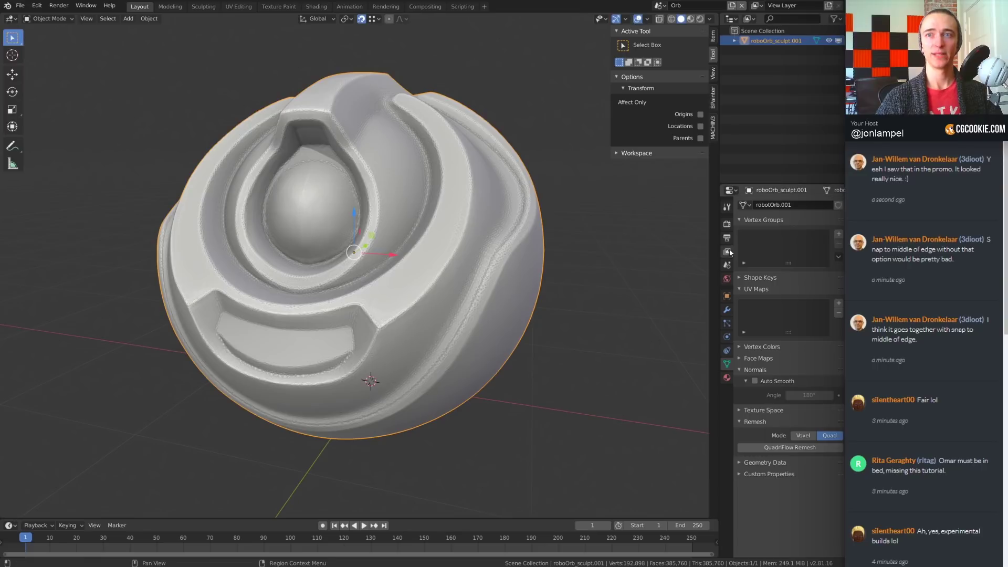
pyautogui.moveTo(221, 173); pyautogui.dragTo(173, 157, button='middle')
# - Switch the orb to the Sculpting workspace and enable mirroring across the X axis
pyautogui.hotkey('ctrl', 'Tab')
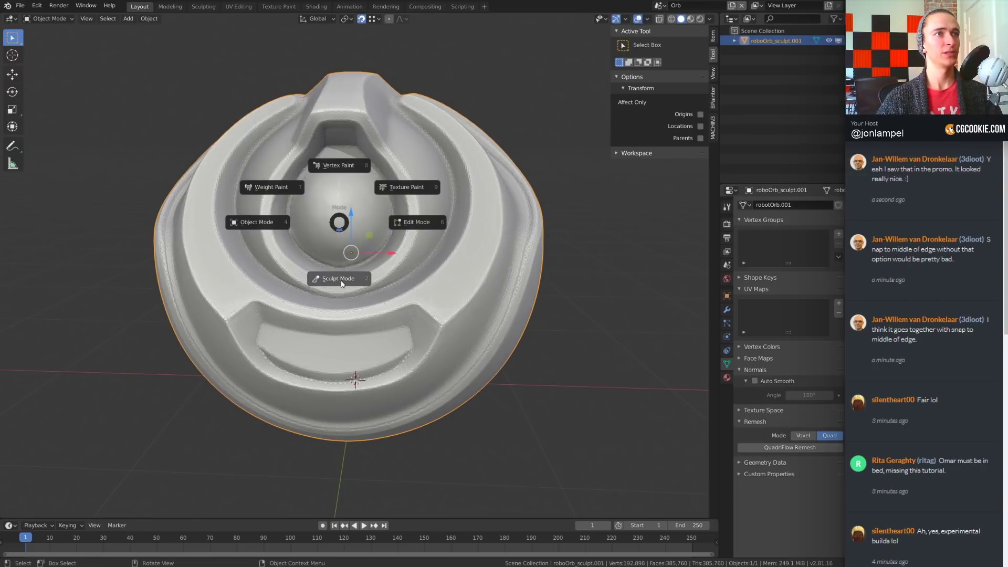
pyautogui.click(342, 284)
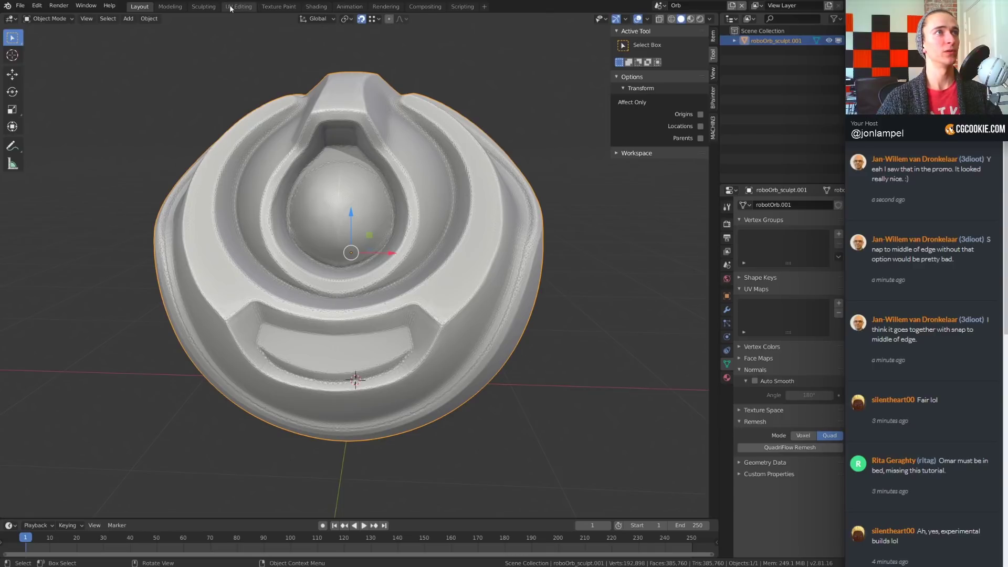
pyautogui.click(204, 6)
pyautogui.moveTo(558, 405); pyautogui.dragTo(518, 331, button='middle')
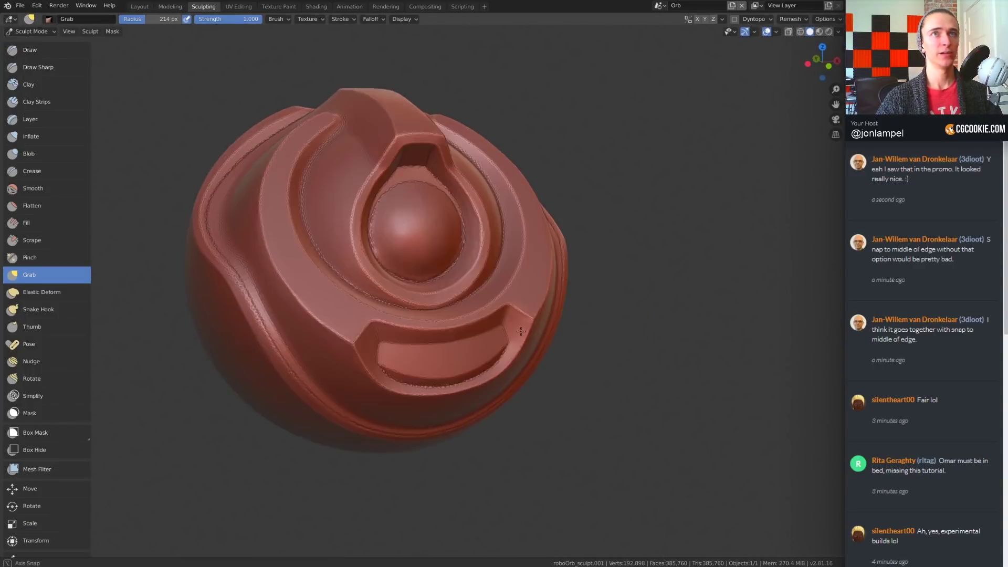
pyautogui.click(697, 19)
# - Try pulling the raised ring beside the orb's eye outward with the Grab brush, and undo the stroke
pyautogui.moveTo(593, 158); pyautogui.dragTo(462, 214, button='middle')
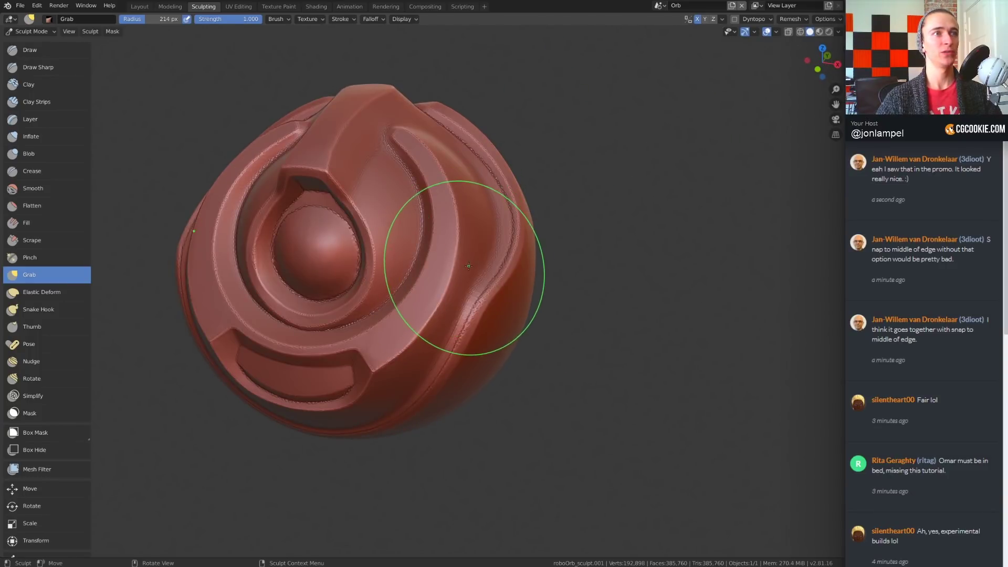
pyautogui.moveTo(475, 248); pyautogui.dragTo(481, 256, button='middle')
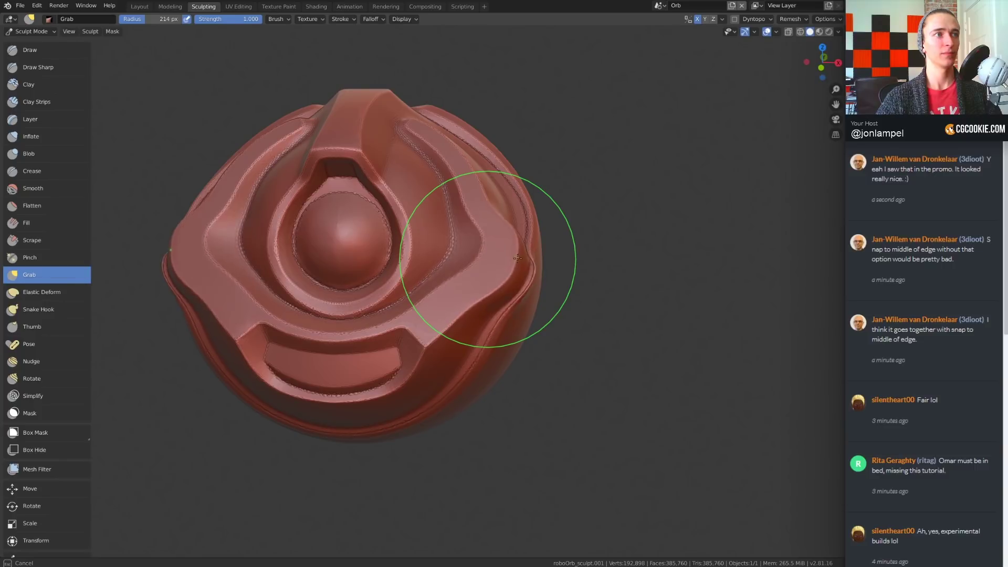
pyautogui.moveTo(447, 270); pyautogui.dragTo(457, 262, button='middle')
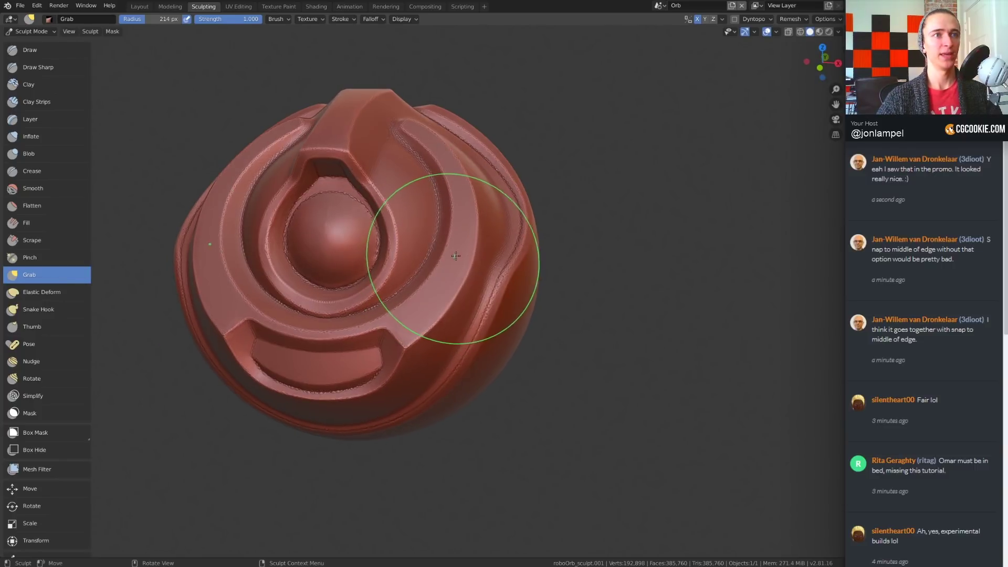
pyautogui.moveTo(469, 256); pyautogui.dragTo(508, 255)
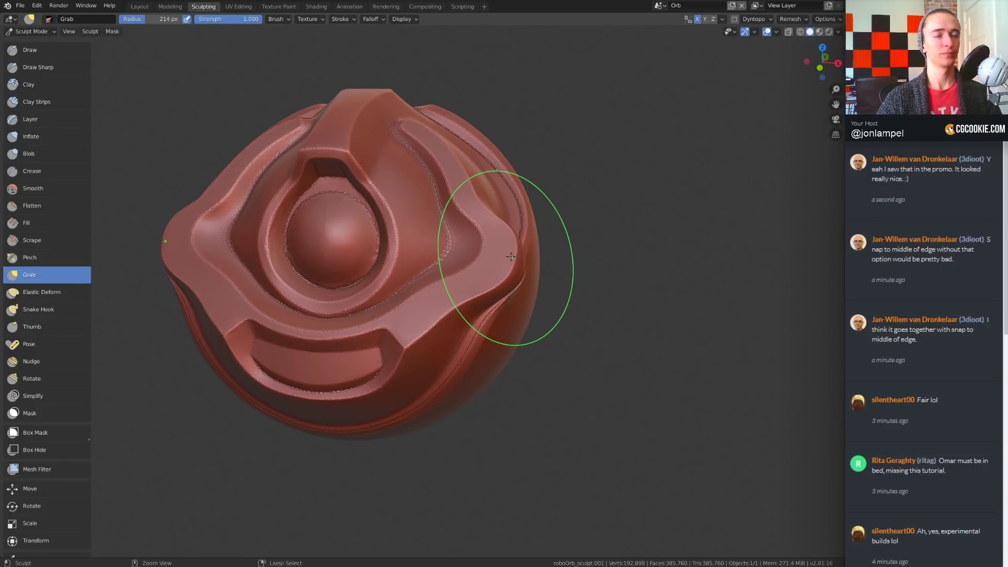
pyautogui.hotkey('ctrl', 'z')
# - Show the sidebar with the Grab brush settings and hide the tool settings header
pyautogui.press('n')
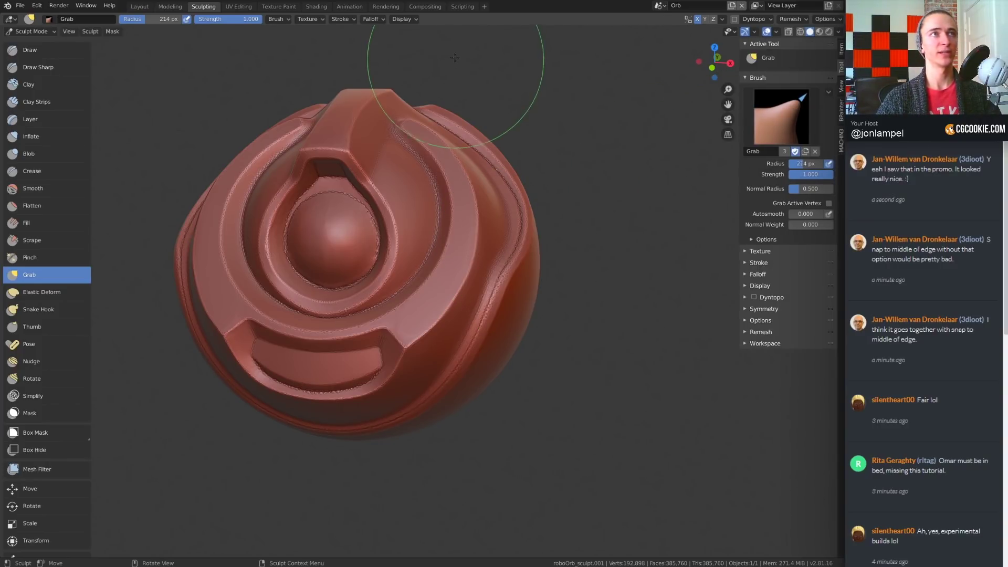
pyautogui.rightClick(404, 19)
pyautogui.moveTo(410, 23)
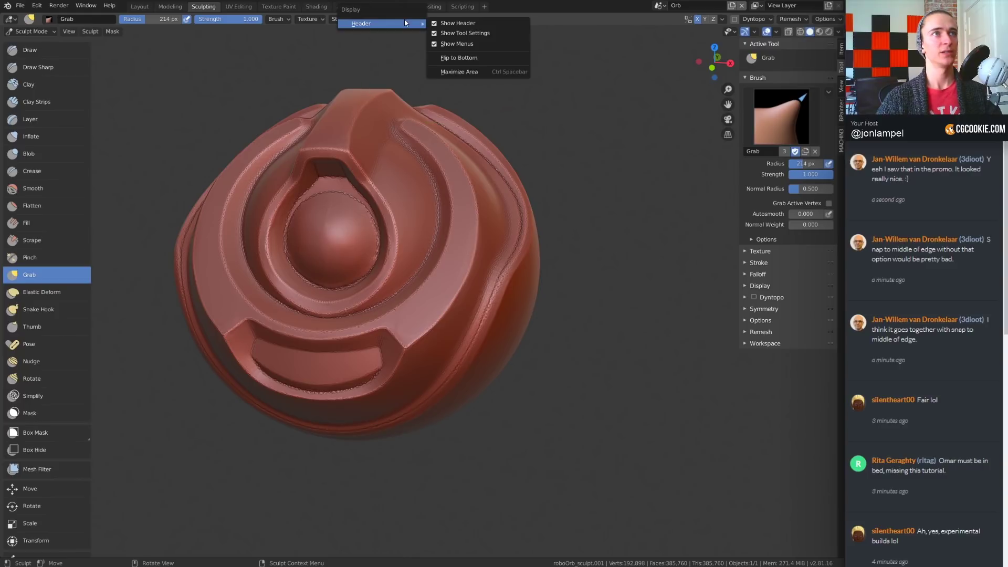
pyautogui.click(473, 33)
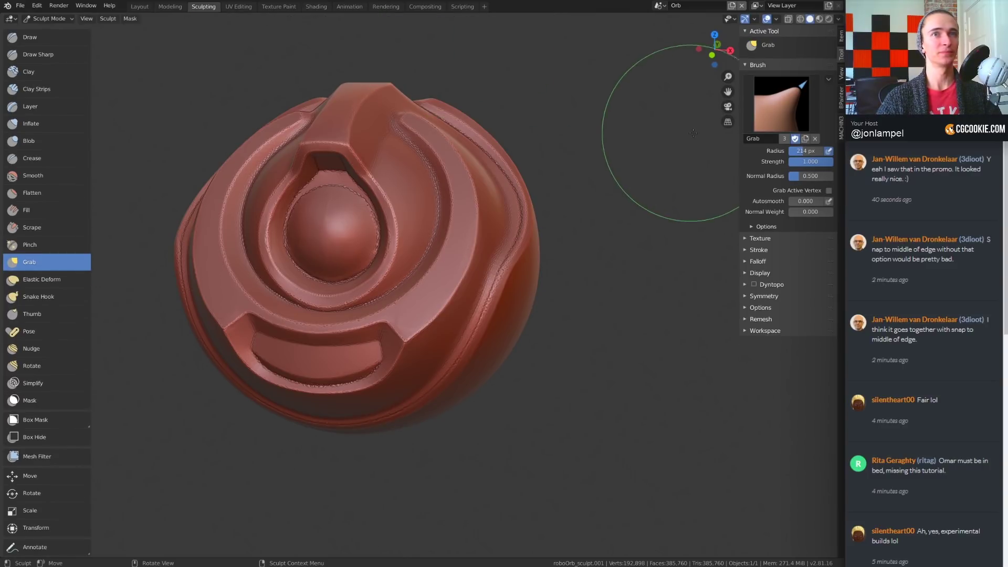
# - Enable Grab Active Vertex, try a close-up Grab stroke across the ring's outer edge, and undo it
pyautogui.click(829, 190)
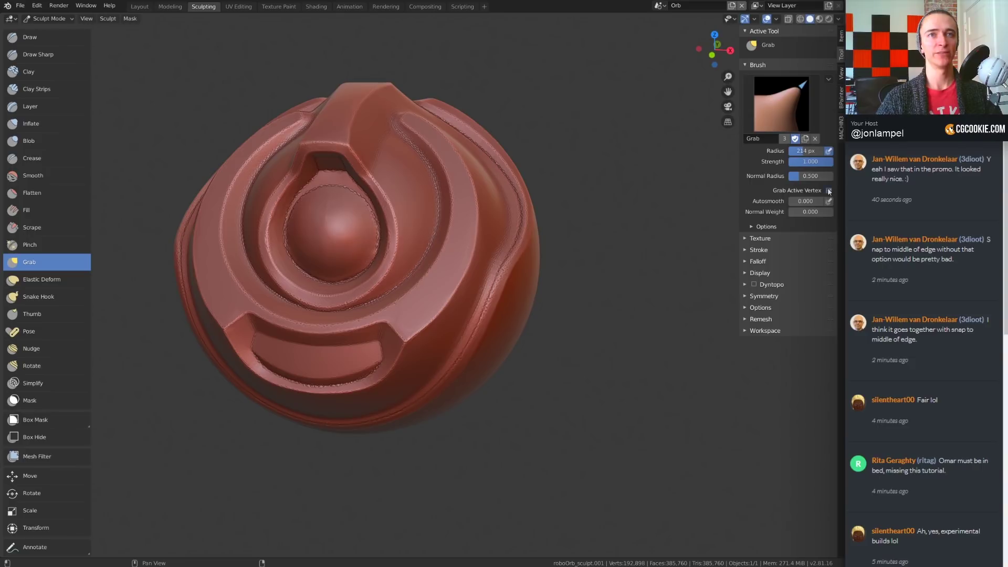
pyautogui.scroll(10, 564, 314)
pyautogui.scroll(-5, 548, 336)
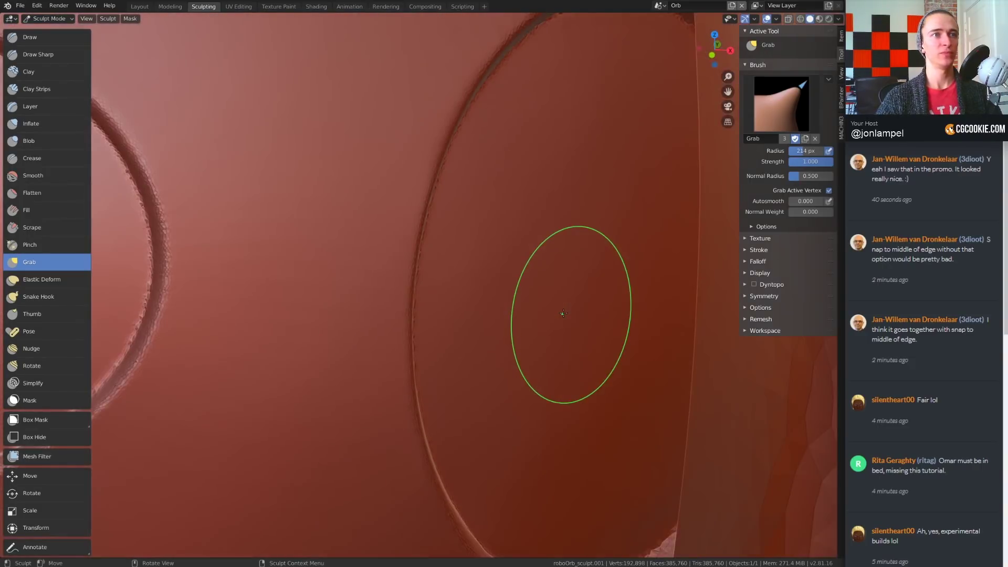
pyautogui.scroll(6, 561, 310)
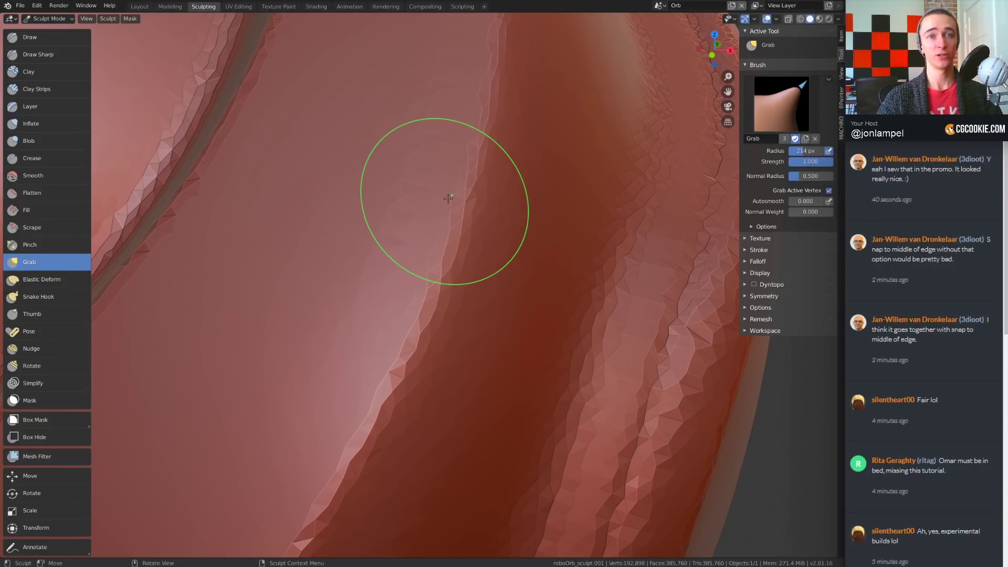
pyautogui.moveTo(415, 200)
pyautogui.mouseDown()
pyautogui.moveTo(486, 181)
pyautogui.moveTo(480, 221)
pyautogui.moveTo(520, 204)
pyautogui.mouseUp()
pyautogui.hotkey('ctrl', 'z')
pyautogui.hotkey('ctrl', 'z')
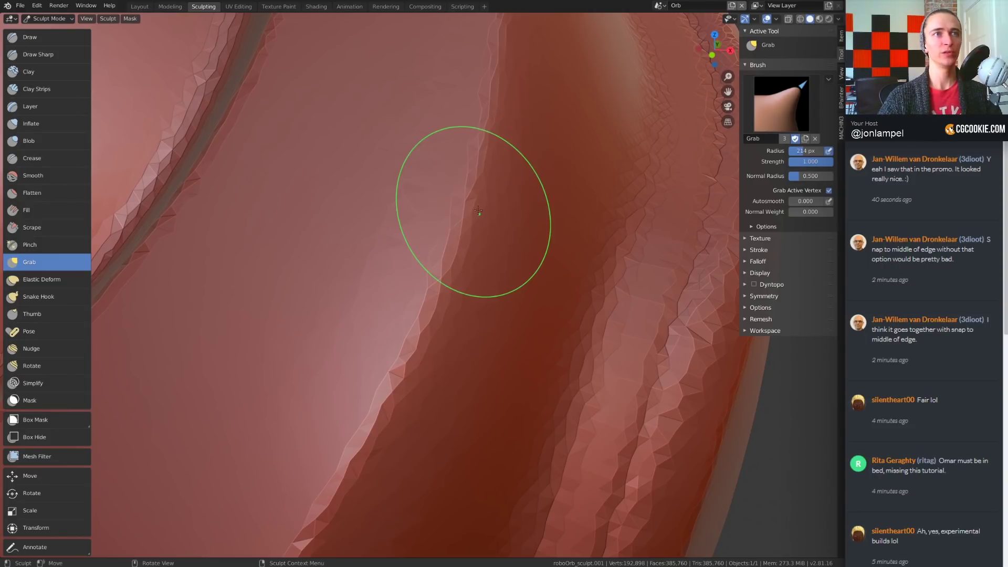
pyautogui.hotkey('ctrl', 'shift', 'z')
pyautogui.hotkey('ctrl', 'z')
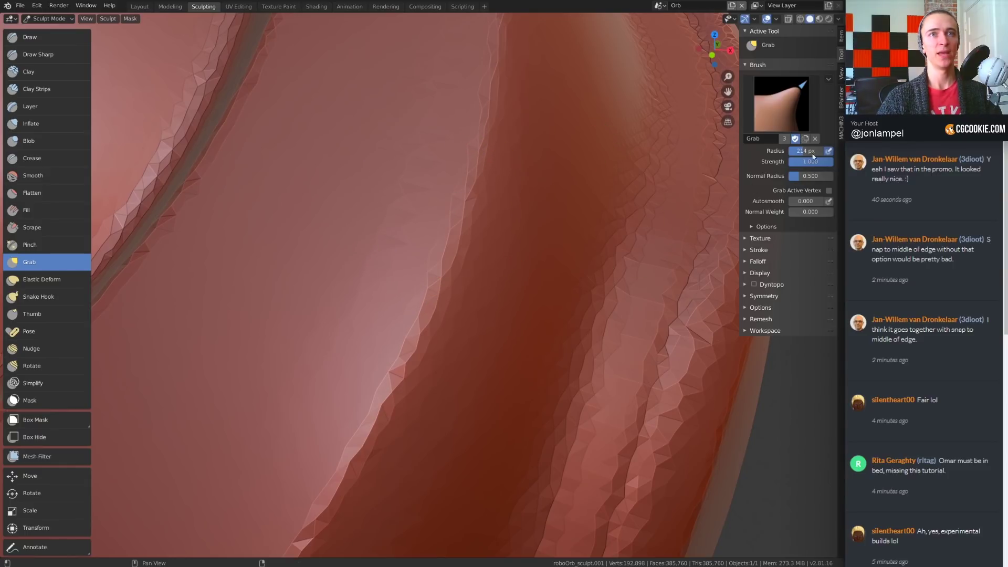
# - Turn Grab Active Vertex back on, try grabbing the ring's edge outward, and undo the stroke
pyautogui.click(829, 191)
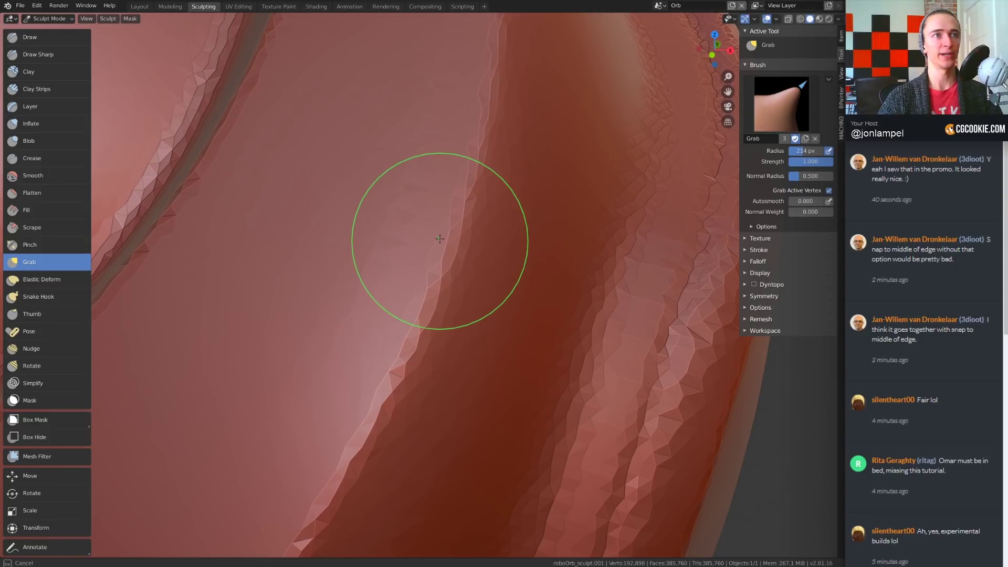
pyautogui.scroll(-5, 440, 239)
pyautogui.moveTo(382, 234); pyautogui.dragTo(410, 232)
pyautogui.scroll(4, 455, 242)
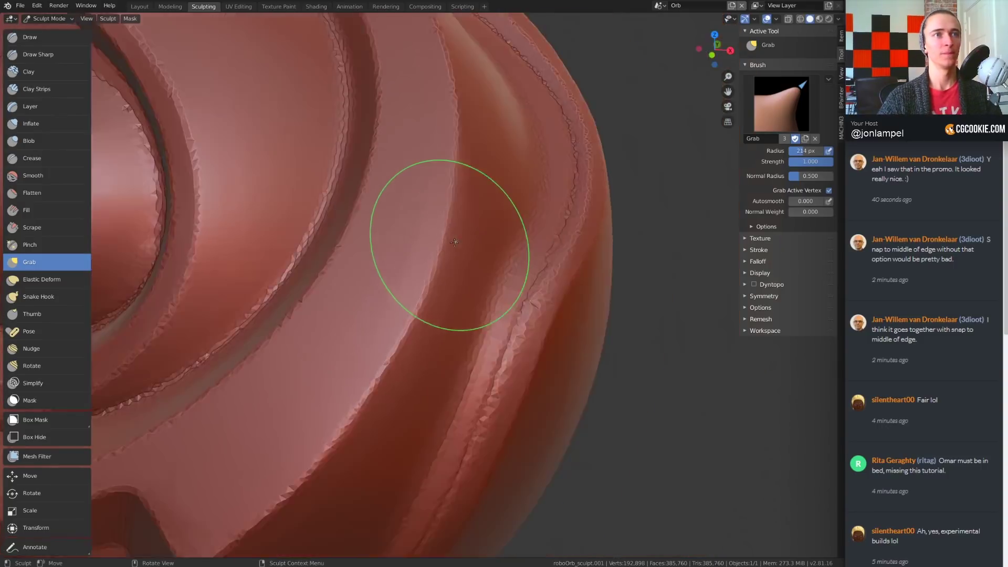
pyautogui.scroll(-4, 455, 242)
pyautogui.moveTo(511, 288)
pyautogui.mouseDown()
pyautogui.moveTo(495, 279)
pyautogui.moveTo(559, 248)
pyautogui.mouseUp()
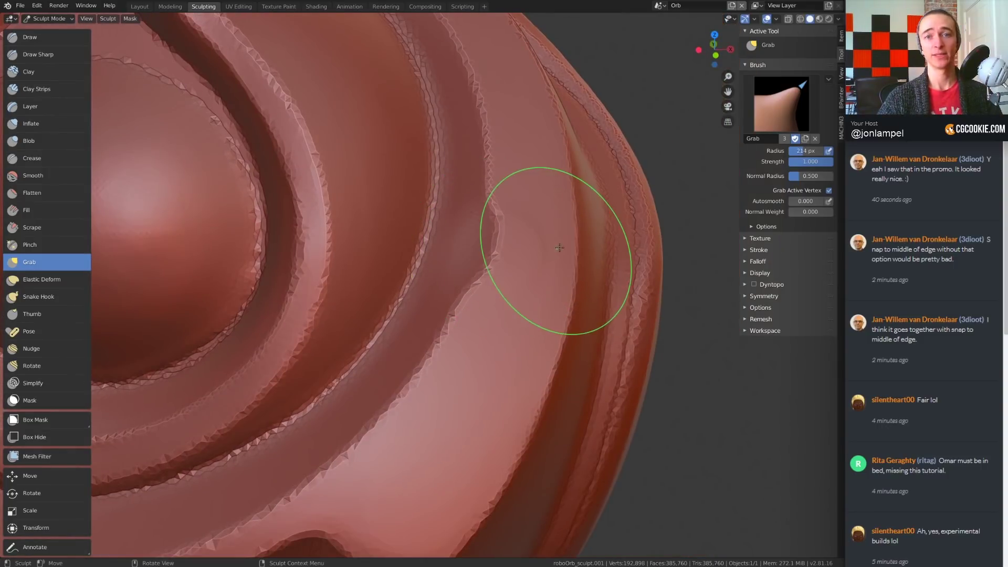
pyautogui.hotkey('ctrl', 'z')
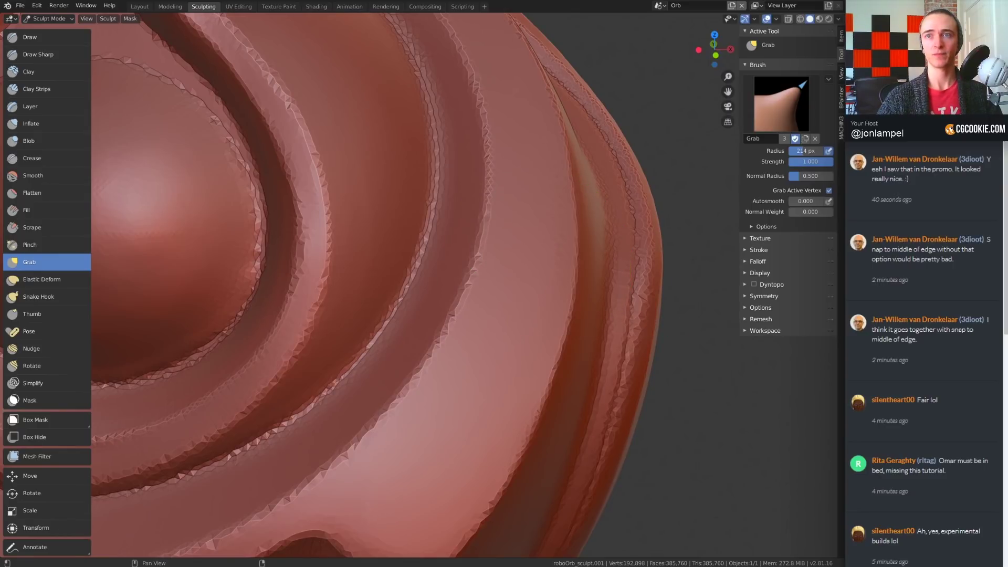
# - Return the orb to Object Mode and add a UV sphere
pyautogui.scroll(-5, 630, 293)
pyautogui.moveTo(630, 293); pyautogui.dragTo(557, 284, button='middle')
pyautogui.hotkey('ctrl', 'Tab')
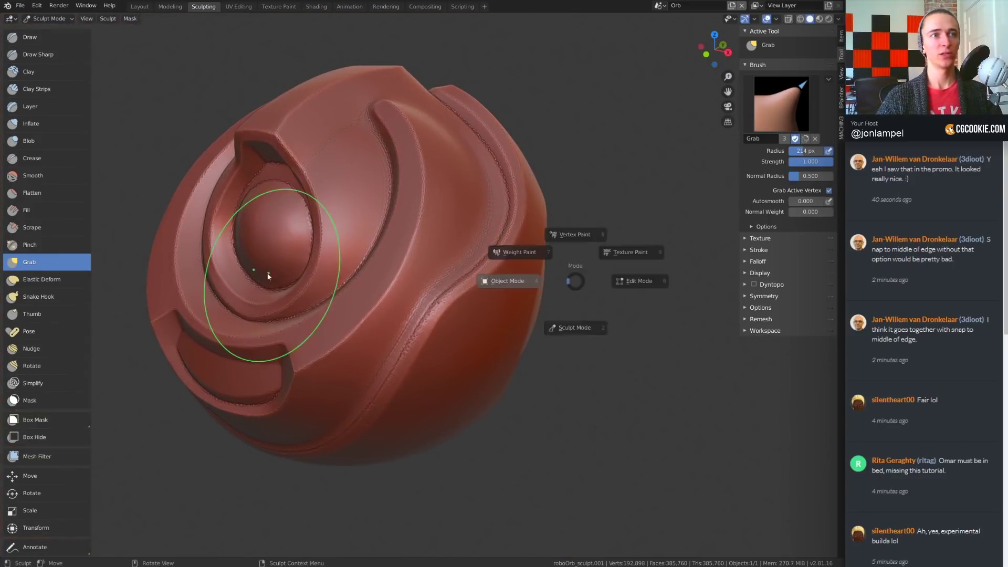
pyautogui.click(269, 275)
pyautogui.hotkey('shift', 'a')
pyautogui.moveTo(414, 265)
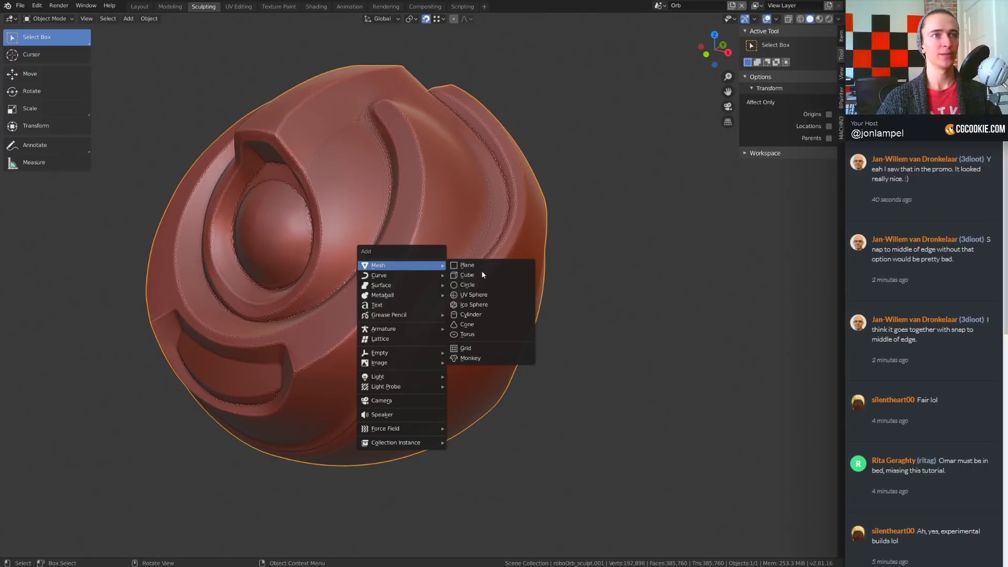
pyautogui.click(473, 295)
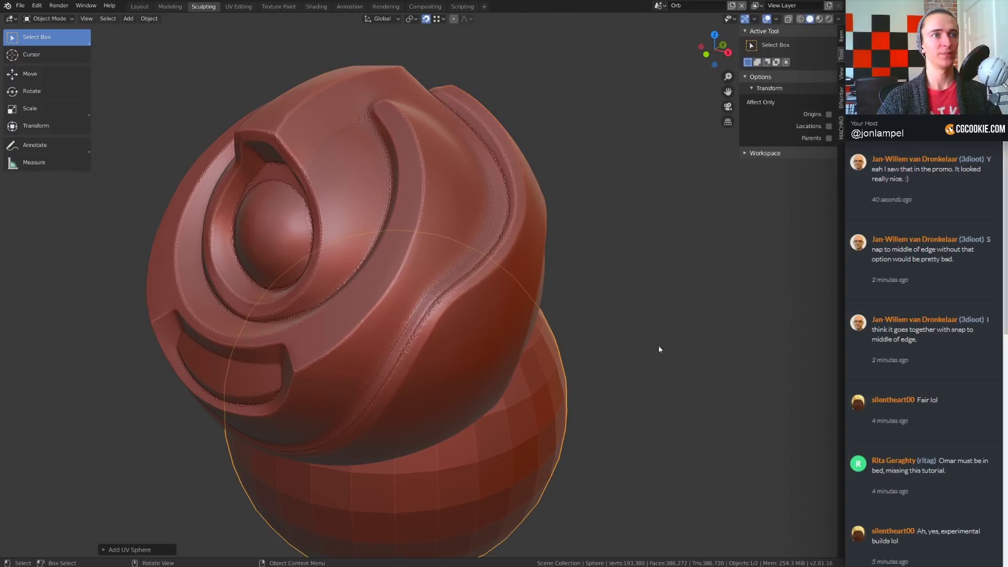
# - Scale the UV sphere down to less than half its size and move it up onto the orb's side
pyautogui.press('s')
pyautogui.click(474, 388)
pyautogui.press('g')
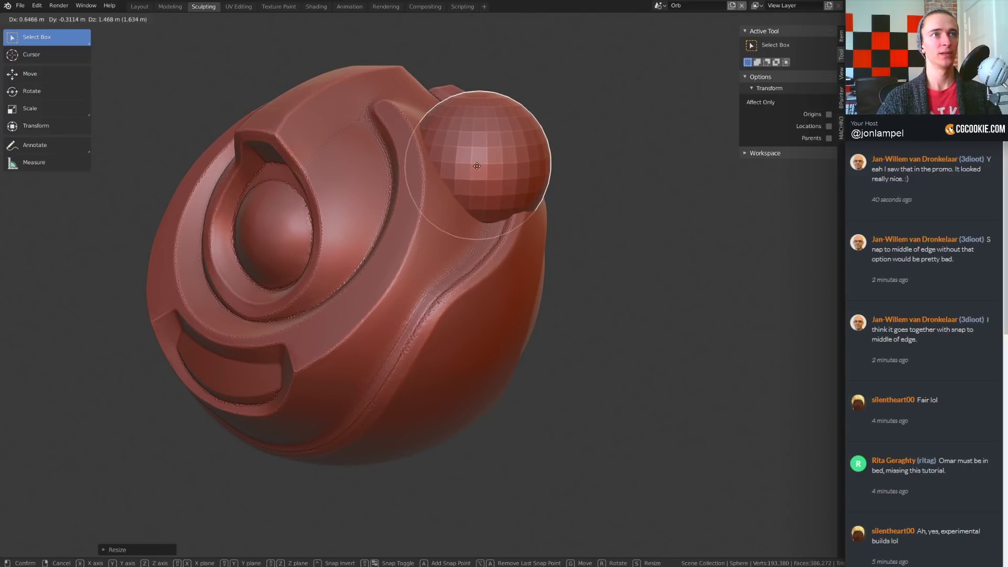
pyautogui.click(476, 165)
# - Move the small sphere into the circular recess on the orb's side so that it partly protrudes
pyautogui.moveTo(477, 166); pyautogui.dragTo(385, 355, button='middle')
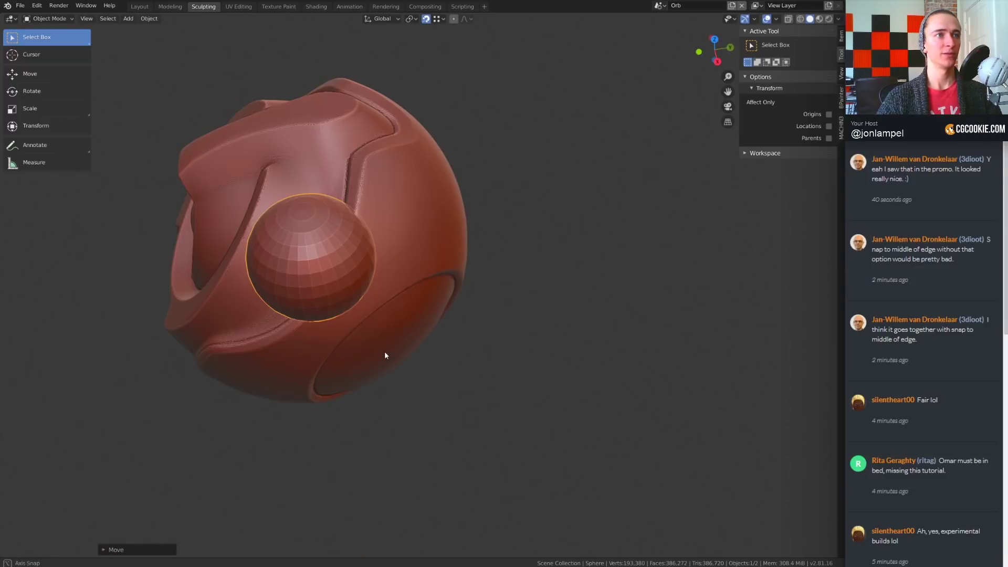
pyautogui.press('g')
pyautogui.click(490, 499)
pyautogui.moveTo(491, 499); pyautogui.dragTo(457, 114, button='middle')
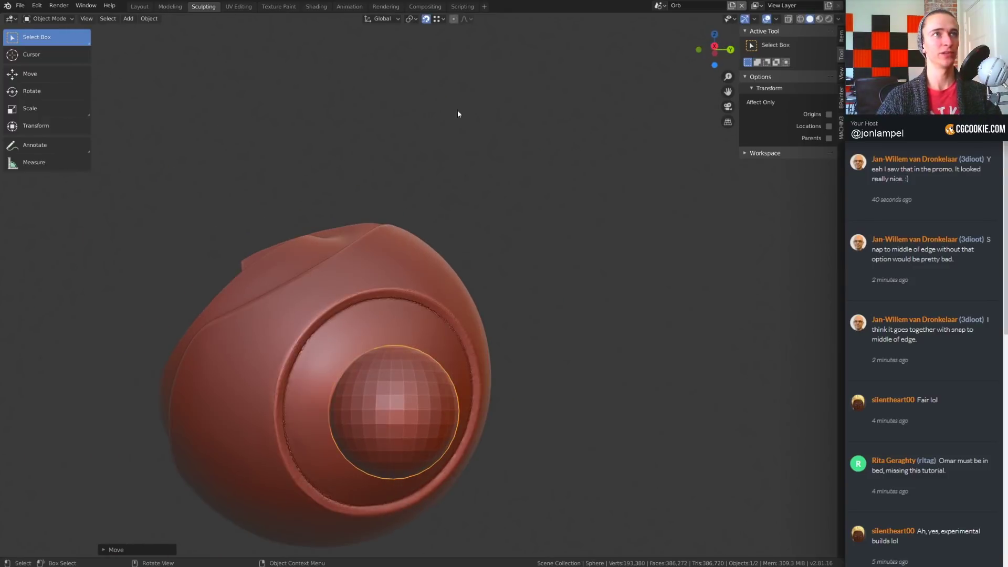
pyautogui.hotkey('alt', 'a')
pyautogui.moveTo(428, 393); pyautogui.dragTo(464, 367, button='middle')
pyautogui.click(423, 413)
pyautogui.press('g')
pyautogui.click(484, 428)
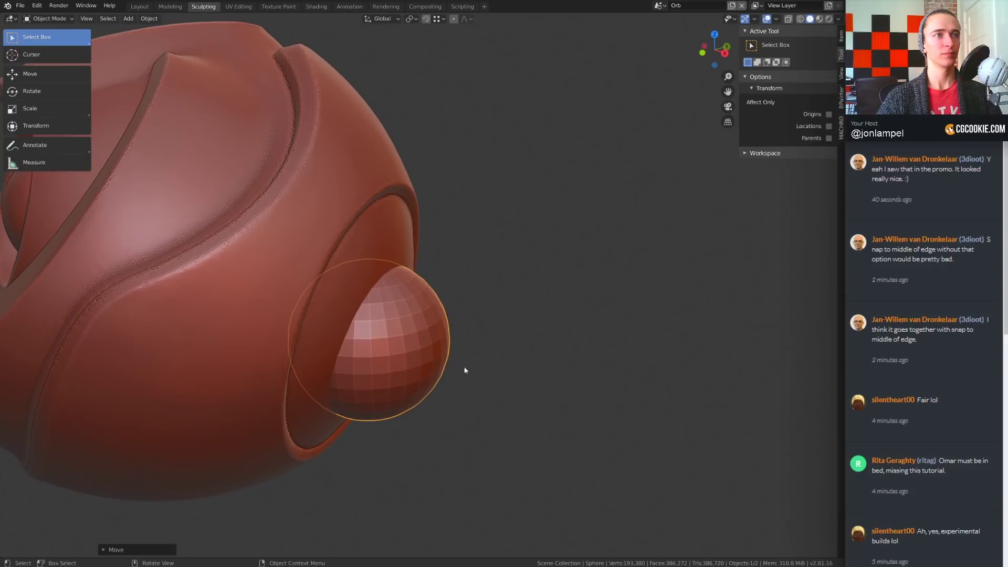
# - Join the small sphere into the orb mesh and switch the combined object to Sculpt Mode
pyautogui.keyDown('shift'); pyautogui.click(320, 272); pyautogui.keyUp('shift')
pyautogui.hotkey('ctrl', 'j')
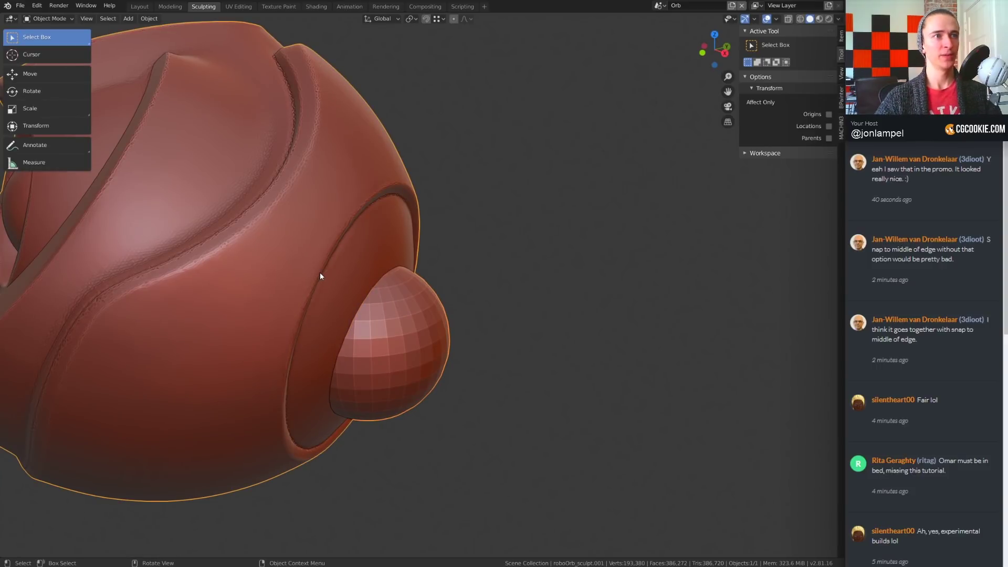
pyautogui.hotkey('ctrl', 'Tab')
pyautogui.click(400, 341)
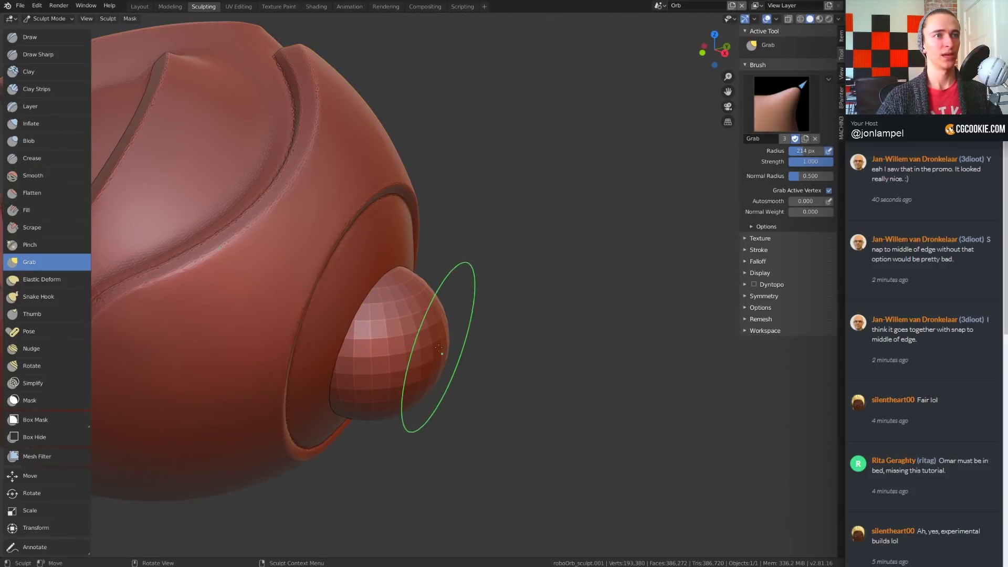
# - Try Grab strokes with Grab Active Vertex enabled on the small sphere and its seam with the recess, undoing them
pyautogui.moveTo(409, 249); pyautogui.dragTo(435, 323, button='middle')
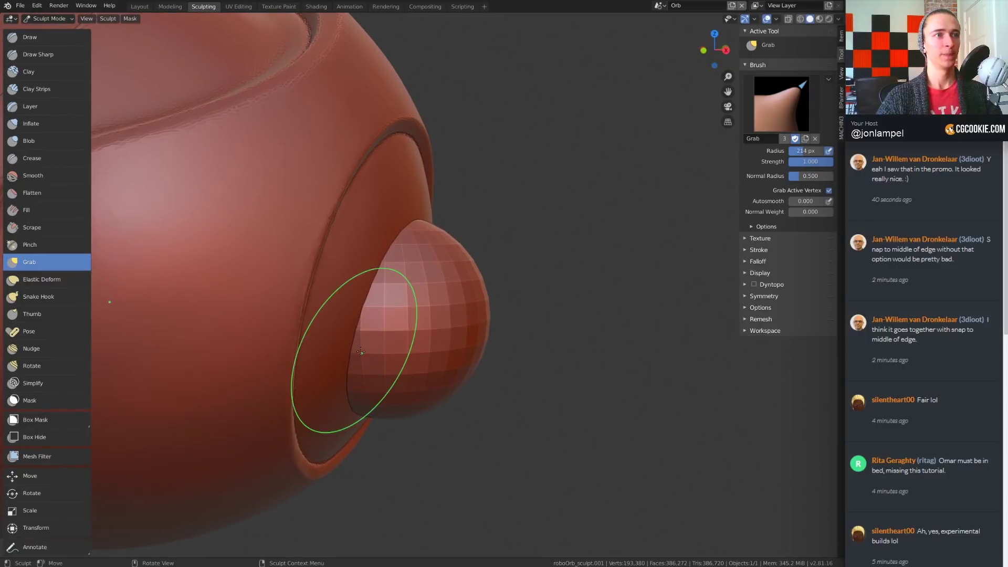
pyautogui.moveTo(362, 351); pyautogui.dragTo(344, 368)
pyautogui.hotkey('ctrl', 'z')
pyautogui.moveTo(382, 370); pyautogui.dragTo(442, 357, button='middle')
pyautogui.scroll(3, 441, 357)
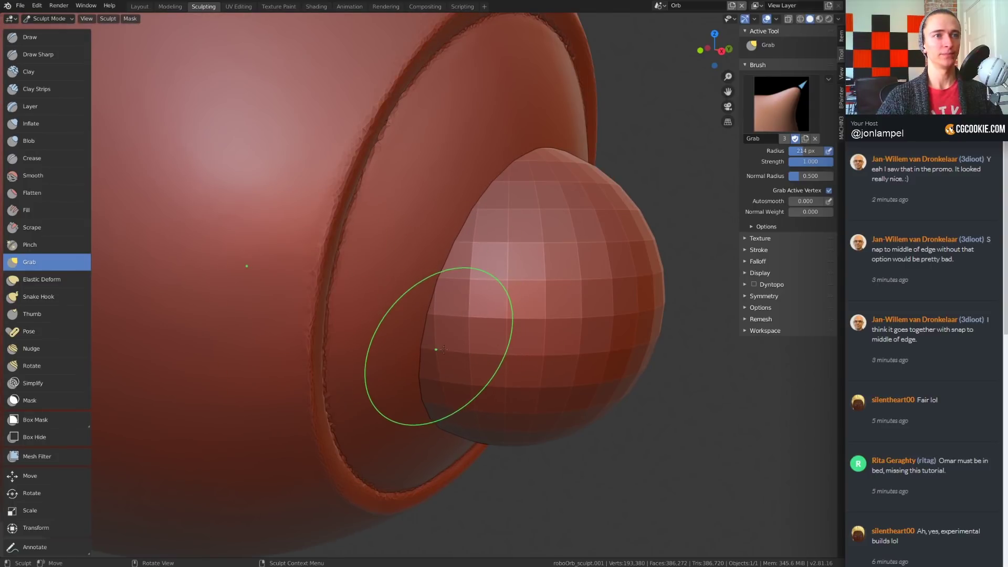
pyautogui.moveTo(446, 357)
pyautogui.mouseDown()
pyautogui.moveTo(423, 370)
pyautogui.moveTo(435, 345)
pyautogui.mouseUp()
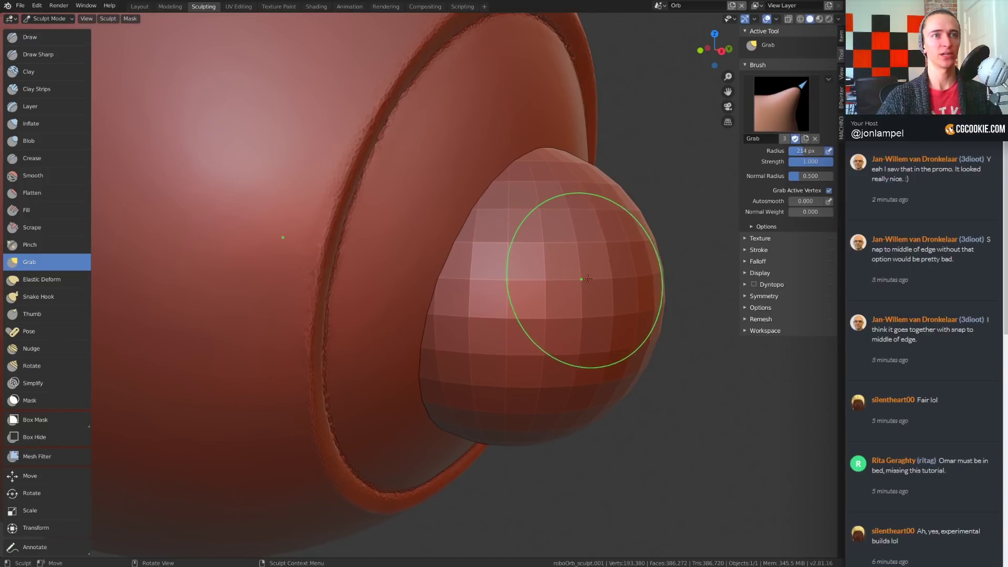
pyautogui.moveTo(551, 275); pyautogui.dragTo(536, 299)
pyautogui.hotkey('ctrl', 'z')
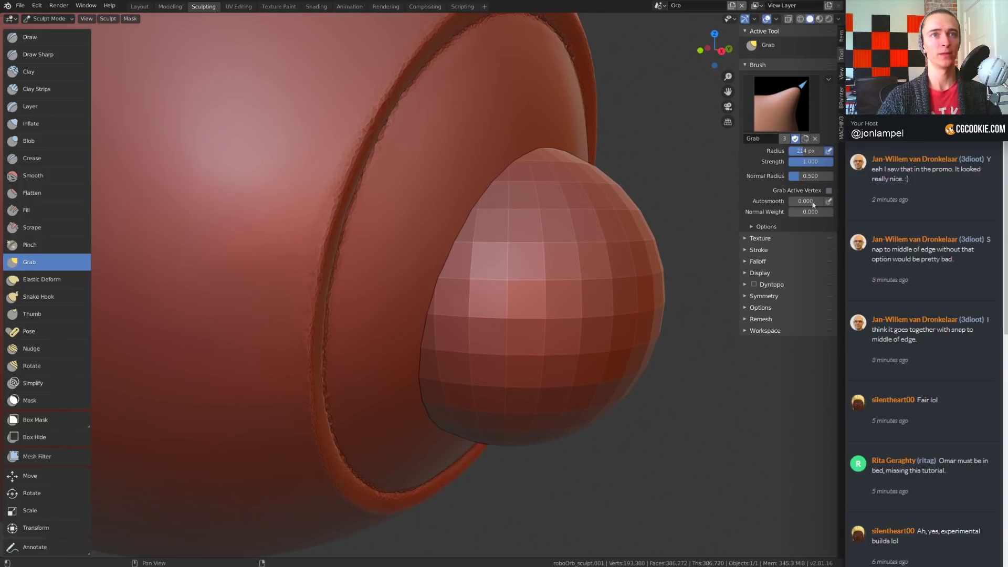
# - Test a Grab stroke on the small sphere with Grab Active Vertex disabled, undo it, and enable the option again
pyautogui.moveTo(563, 289)
pyautogui.mouseDown()
pyautogui.moveTo(619, 288)
pyautogui.moveTo(517, 292)
pyautogui.mouseUp()
pyautogui.hotkey('ctrl', 'z')
pyautogui.click(829, 190)
# - Try grabbing the mesh at the sphere's inner edge and the adjacent recess surface with Grab Active Vertex on, undoing the strokes
pyautogui.moveTo(426, 349)
pyautogui.mouseDown()
pyautogui.moveTo(419, 337)
pyautogui.moveTo(491, 314)
pyautogui.mouseUp()
pyautogui.hotkey('ctrl', 'z')
pyautogui.hotkey('ctrl', 'z')
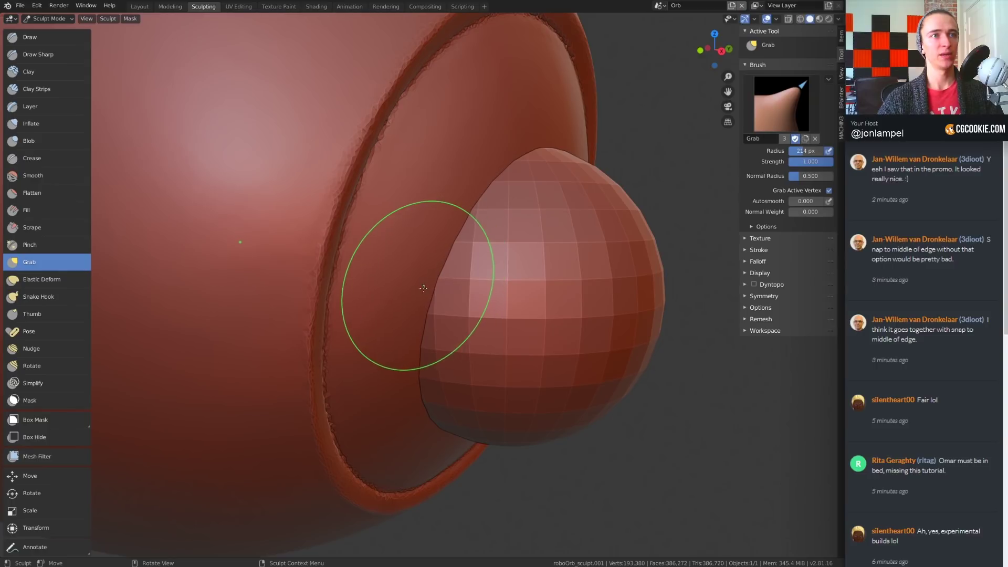
pyautogui.moveTo(405, 295); pyautogui.dragTo(401, 293)
pyautogui.hotkey('ctrl', 'z')
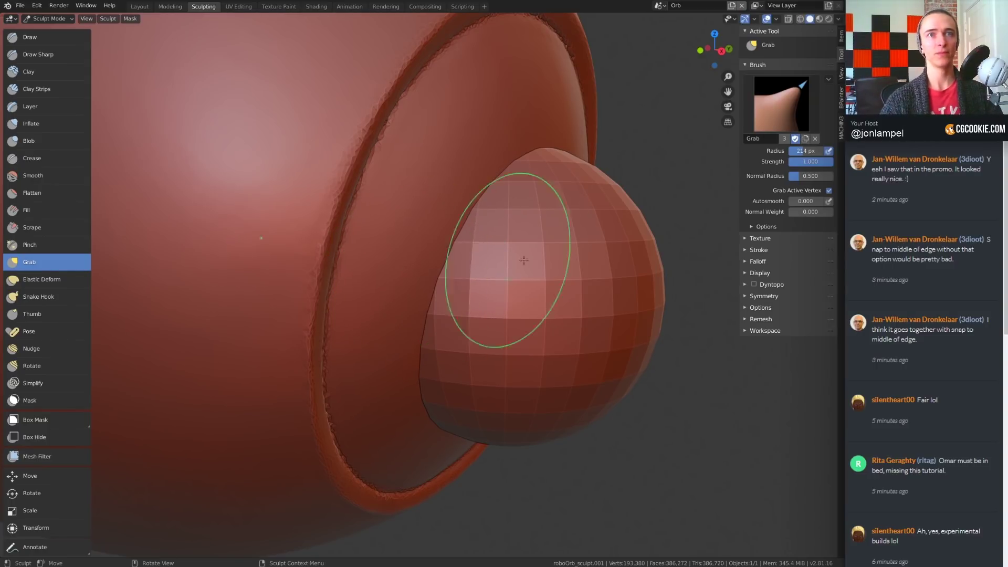
# - Enable Topology Automasking for the Grab brush and test it by pulling the small sphere and the area around it, undoing the strokes
pyautogui.click(772, 227)
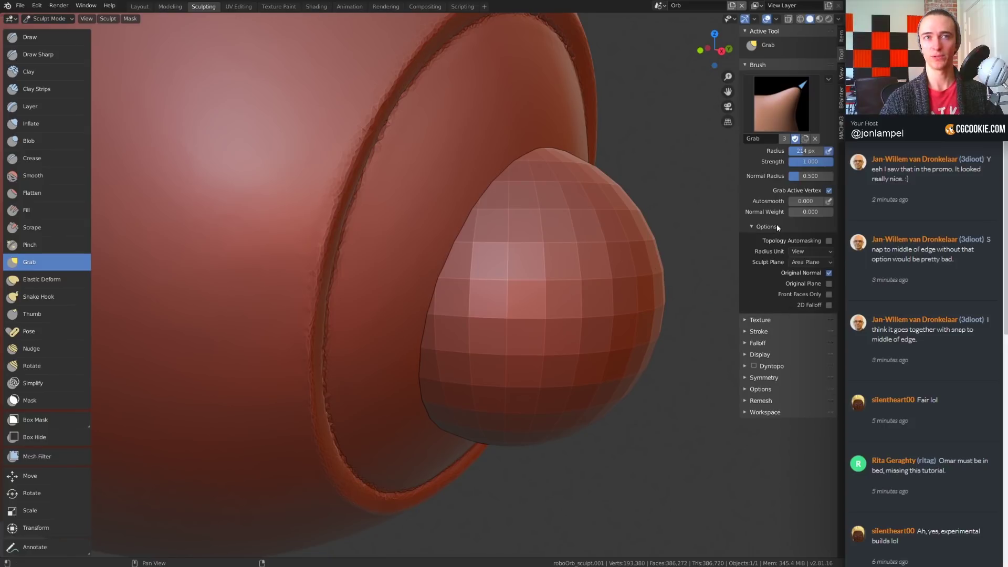
pyautogui.click(830, 241)
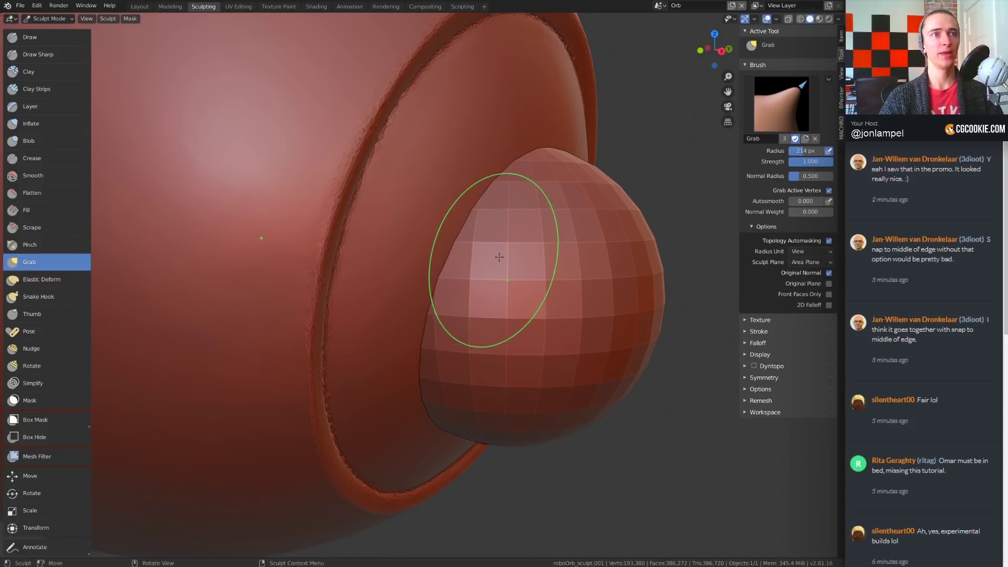
pyautogui.moveTo(477, 275)
pyautogui.mouseDown()
pyautogui.moveTo(520, 267)
pyautogui.moveTo(543, 280)
pyautogui.mouseUp()
pyautogui.moveTo(622, 286); pyautogui.dragTo(551, 371, button='middle')
pyautogui.moveTo(405, 315)
pyautogui.mouseDown()
pyautogui.moveTo(391, 310)
pyautogui.moveTo(461, 294)
pyautogui.mouseUp()
pyautogui.moveTo(462, 295); pyautogui.dragTo(333, 278, button='middle')
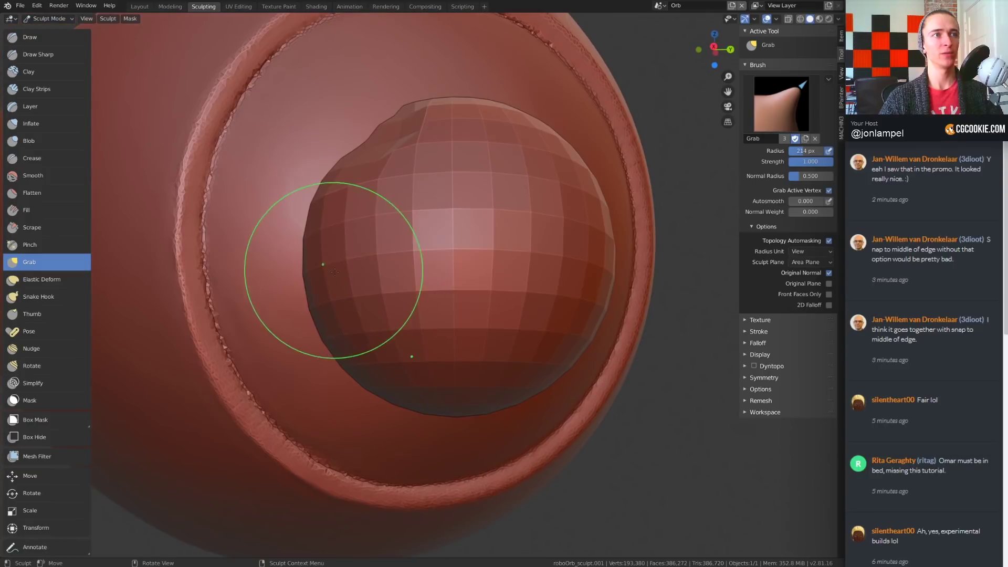
pyautogui.moveTo(316, 279)
pyautogui.mouseDown()
pyautogui.moveTo(315, 295)
pyautogui.moveTo(289, 297)
pyautogui.mouseUp()
pyautogui.moveTo(289, 297); pyautogui.dragTo(370, 302, button='middle')
pyautogui.hotkey('ctrl', 'z')
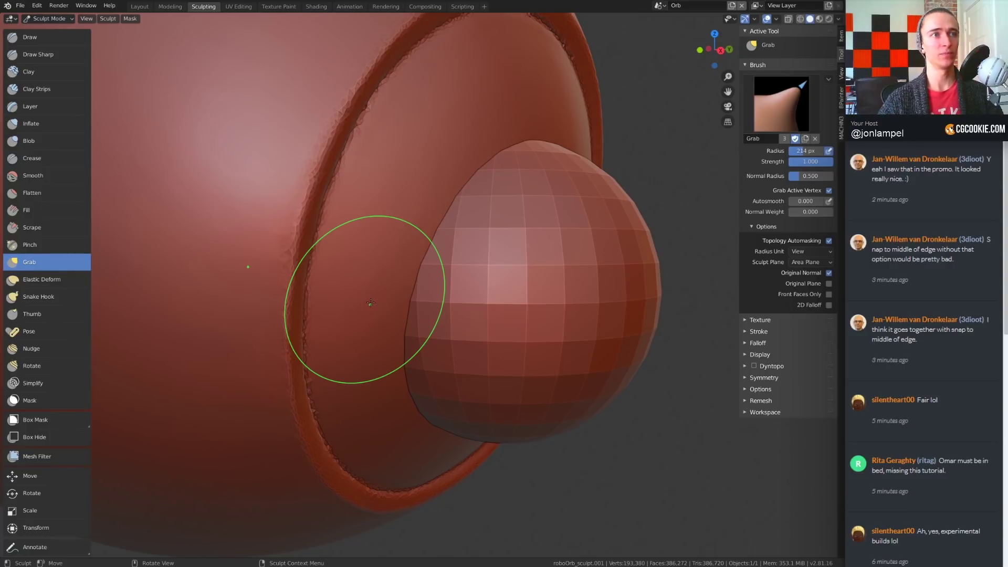
# - Try a Grab stroke with Topology Automasking on the recess surface beside the small sphere, and cancel it
pyautogui.moveTo(387, 316); pyautogui.dragTo(405, 326, button='middle')
pyautogui.moveTo(428, 304); pyautogui.dragTo(420, 297)
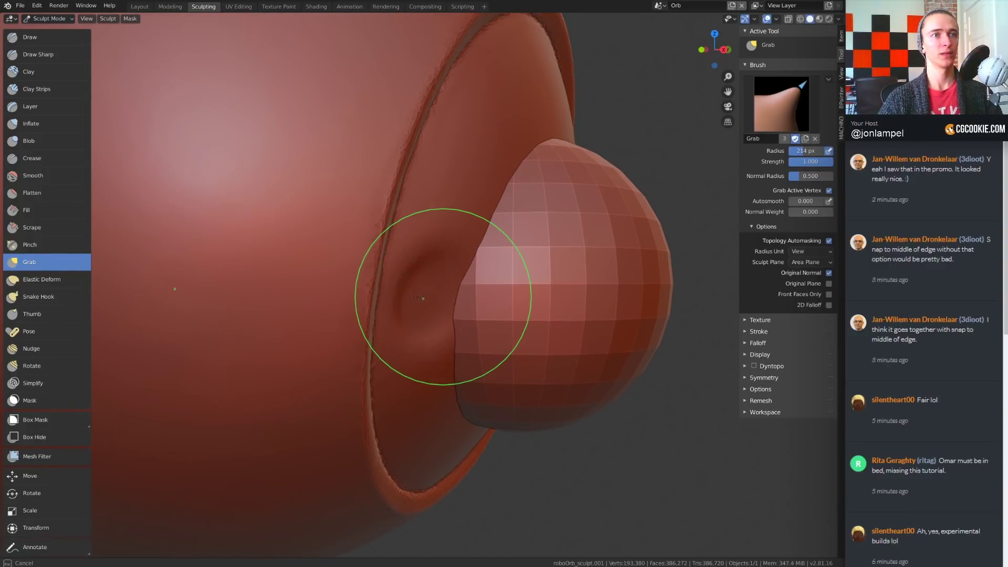
pyautogui.press('Escape')
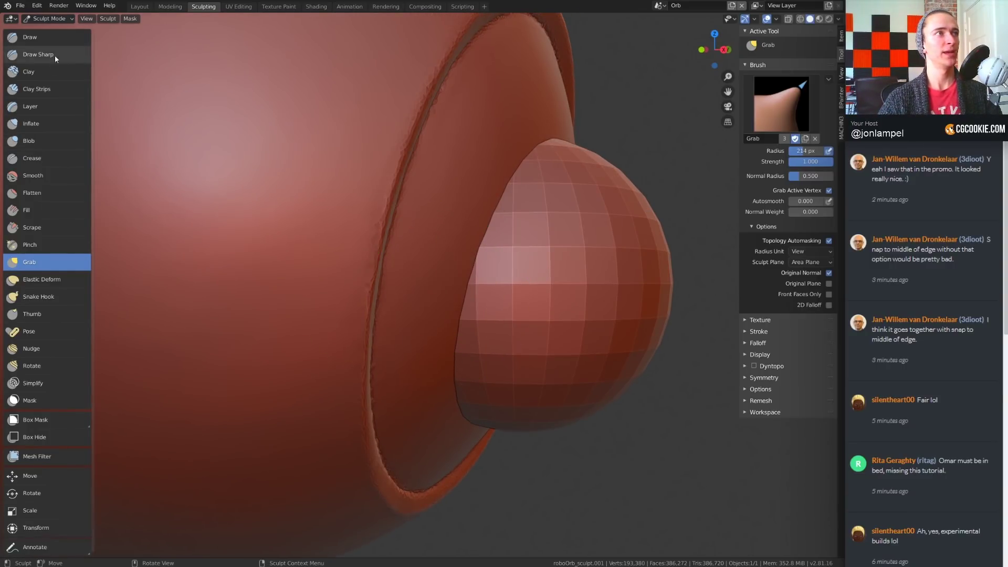
# - Enable Topology Automasking for the Clay Strips brush, test strokes over the recess rim beside the small sphere, and undo them
pyautogui.click(53, 89)
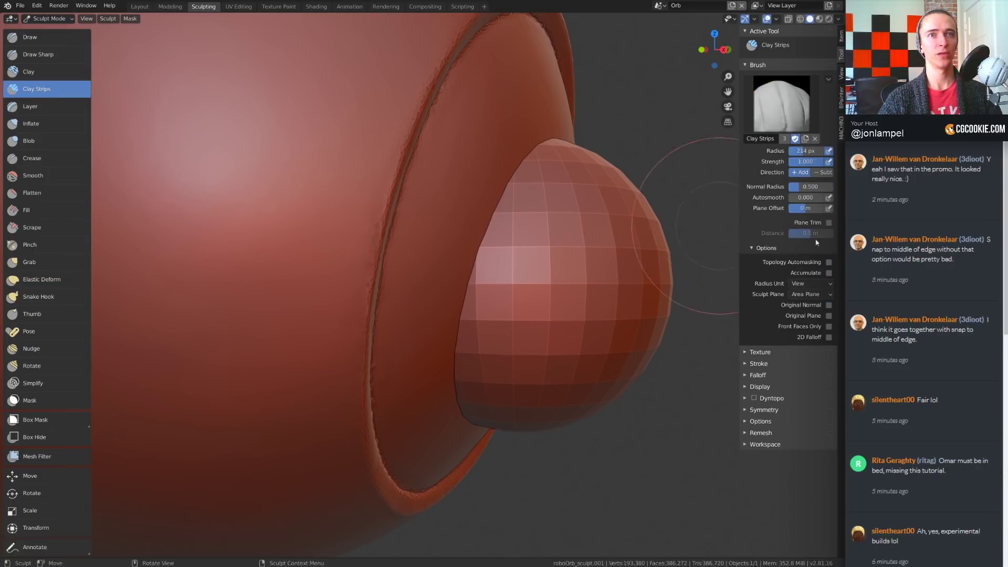
pyautogui.moveTo(604, 341); pyautogui.dragTo(321, 289, button='middle')
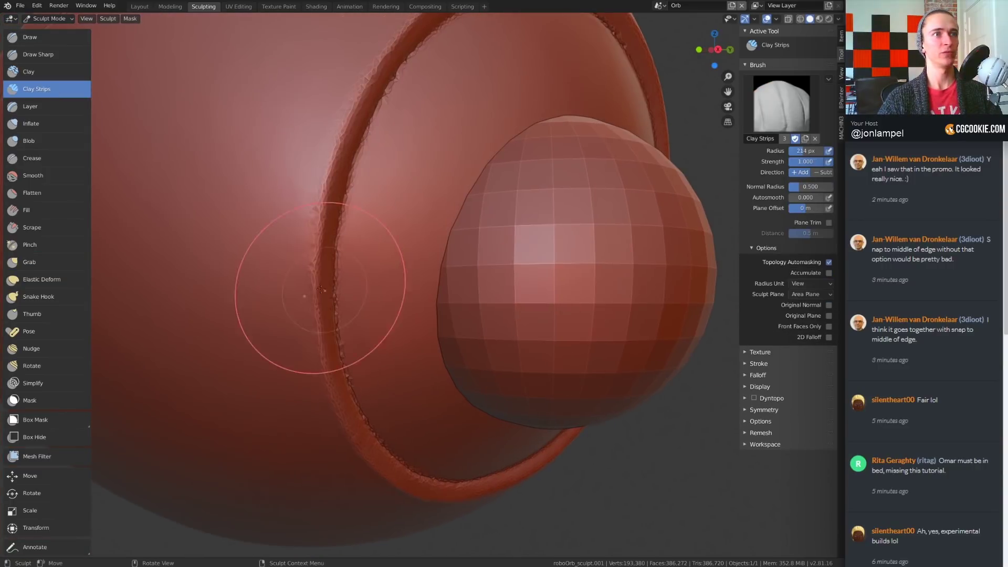
pyautogui.moveTo(403, 285)
pyautogui.mouseDown()
pyautogui.moveTo(405, 310)
pyautogui.moveTo(288, 333)
pyautogui.moveTo(477, 419)
pyautogui.moveTo(489, 399)
pyautogui.moveTo(462, 350)
pyautogui.moveTo(483, 294)
pyautogui.moveTo(476, 338)
pyautogui.moveTo(436, 334)
pyautogui.mouseUp()
pyautogui.moveTo(436, 334); pyautogui.dragTo(530, 405, button='middle')
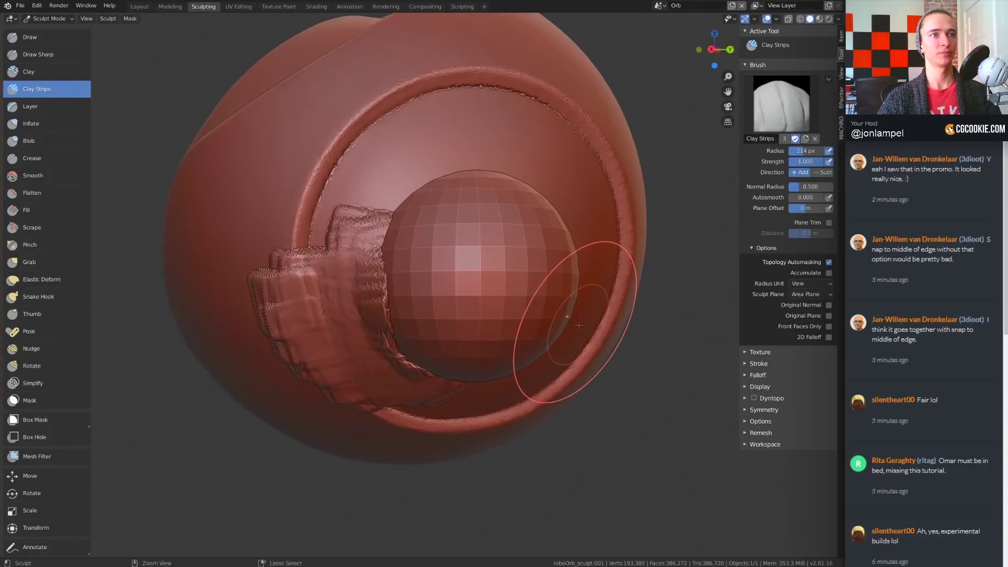
pyautogui.hotkey('ctrl', 'z')
pyautogui.moveTo(579, 326); pyautogui.dragTo(590, 325, button='middle')
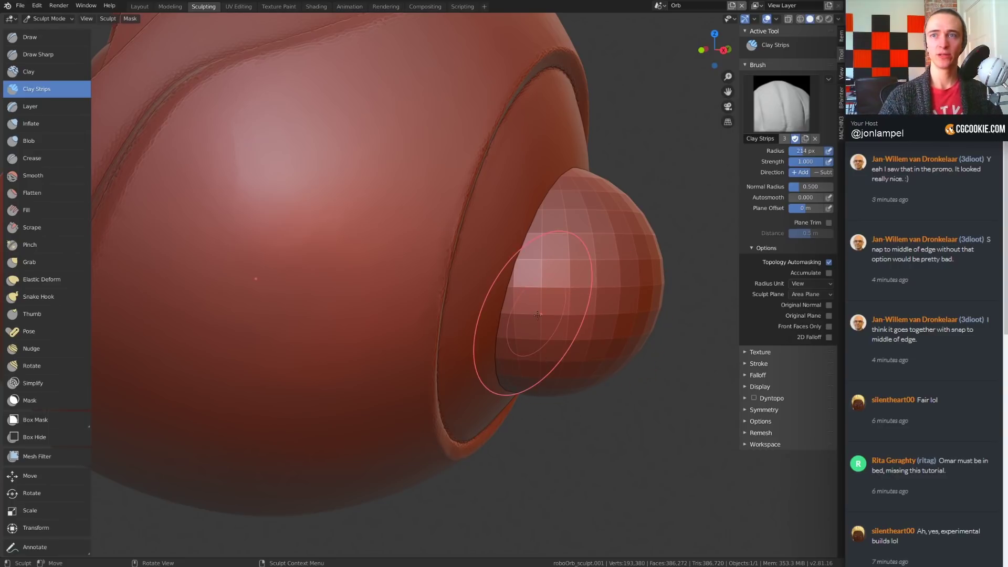
# - Return the orb to Object Mode and switch to the Layout workspace with the whole orb in view
pyautogui.hotkey('ctrl', 'Tab')
pyautogui.scroll(-4, 525, 306)
pyautogui.moveTo(497, 308); pyautogui.dragTo(522, 311, button='middle')
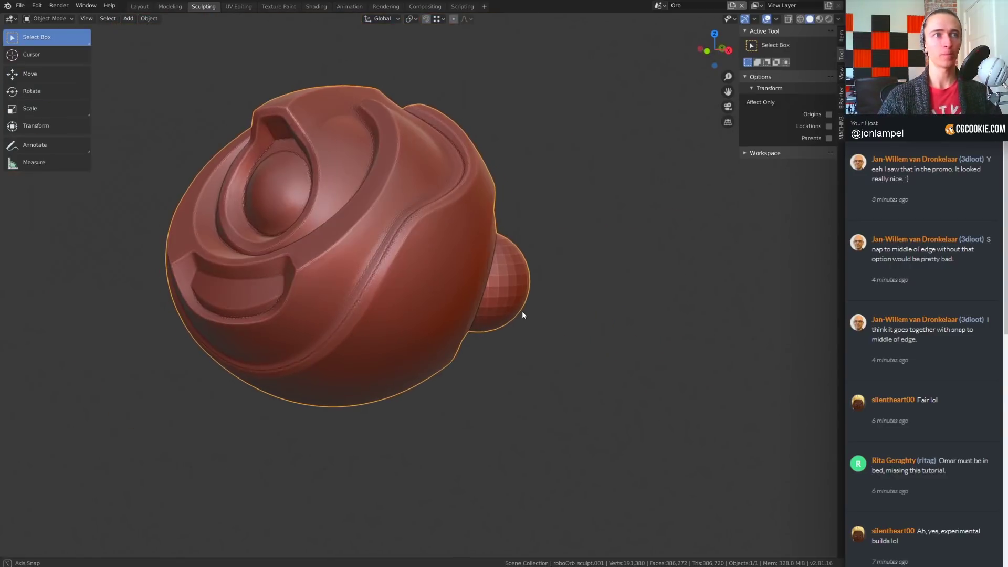
pyautogui.hotkey('shift', 'a')
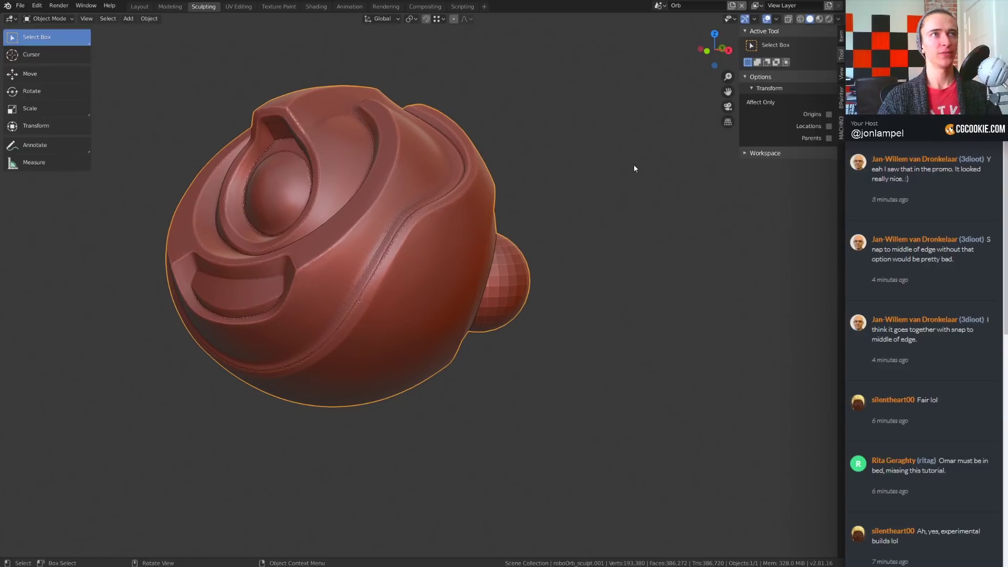
pyautogui.click(139, 7)
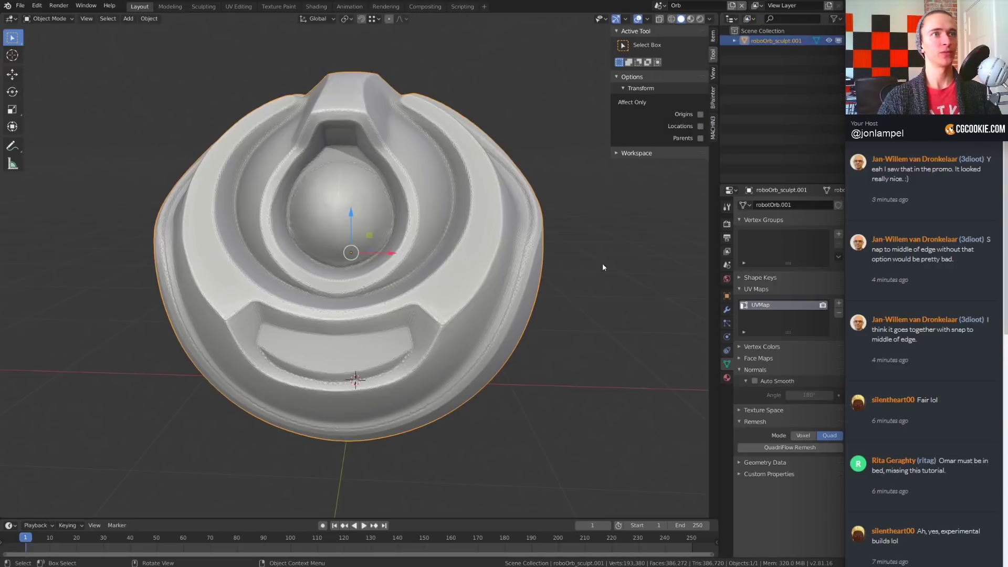
pyautogui.moveTo(603, 263)
pyautogui.mouseDown(button='middle')
pyautogui.moveTo(519, 270)
pyautogui.moveTo(540, 278)
pyautogui.mouseUp(button='middle')
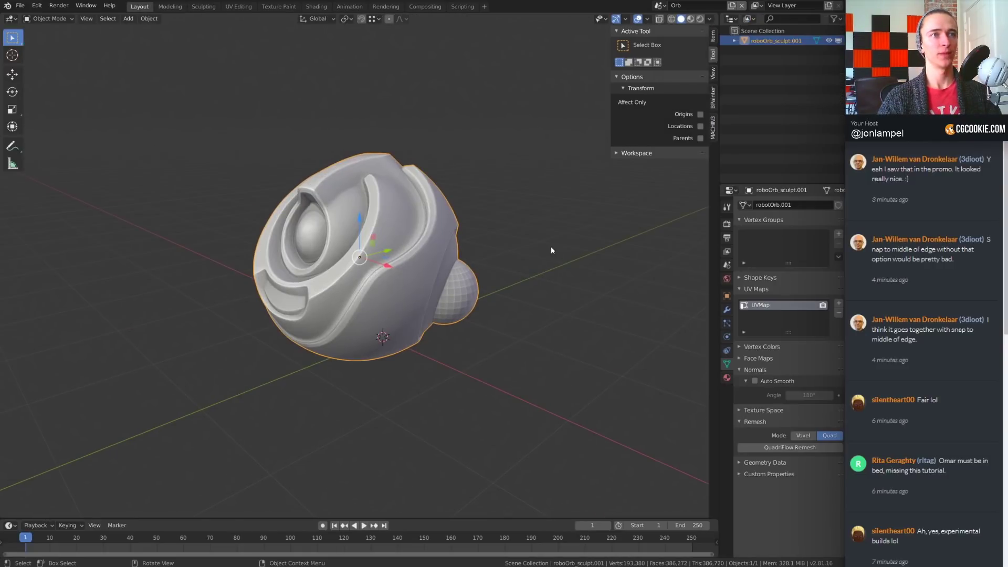
# - Add an ico sphere and move it clear of the orb so that it floats beside it
pyautogui.hotkey('shift', 'a')
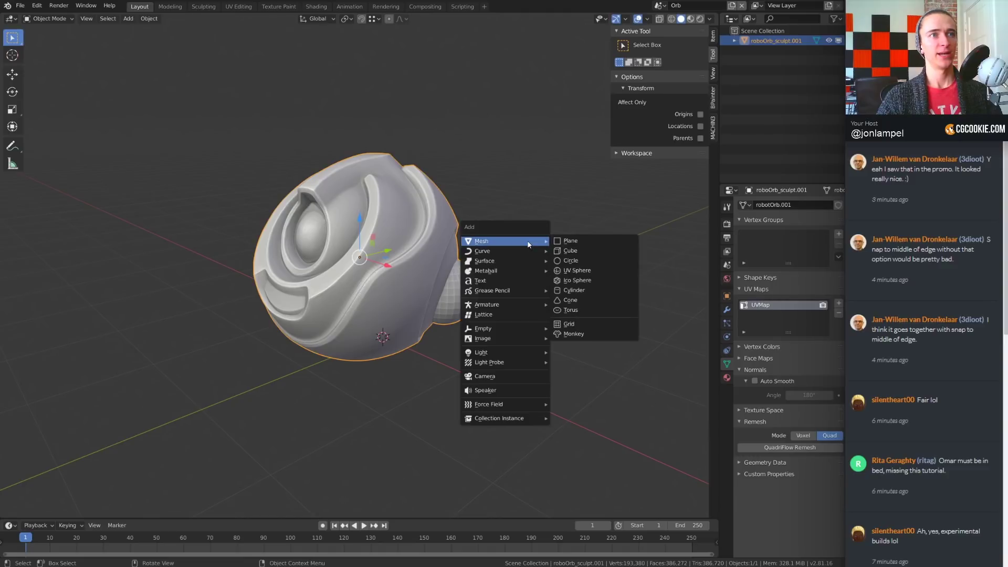
pyautogui.click(578, 280)
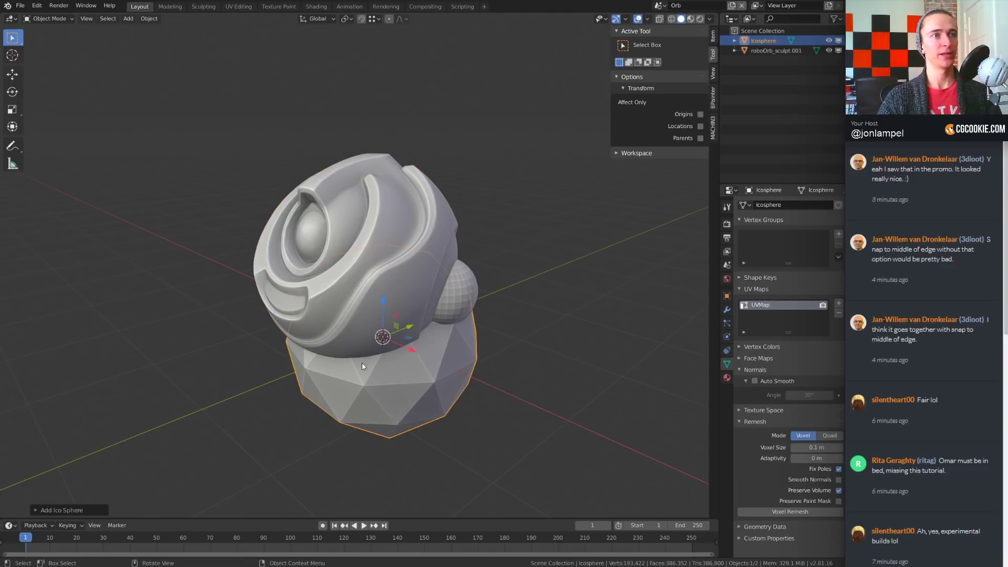
pyautogui.press('g')
pyautogui.click(557, 313)
pyautogui.keyDown('shift'); pyautogui.moveTo(556, 313); pyautogui.dragTo(400, 334, button='middle'); pyautogui.keyUp('shift')
pyautogui.press('g')
pyautogui.click(452, 307)
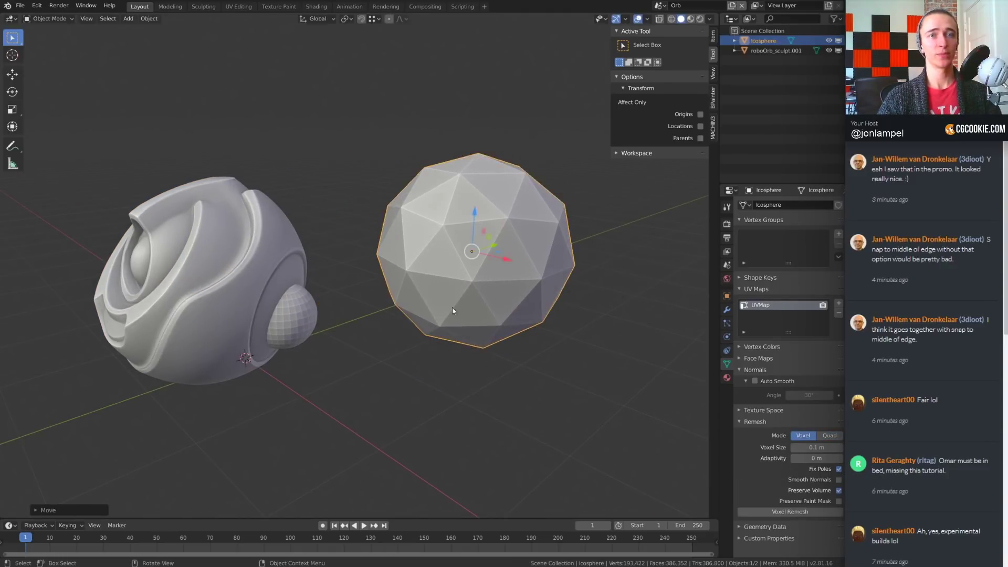
# - Add a Subdivision Surface modifier to the ico sphere and set its viewport level to 2
pyautogui.click(717, 308)
pyautogui.click(727, 309)
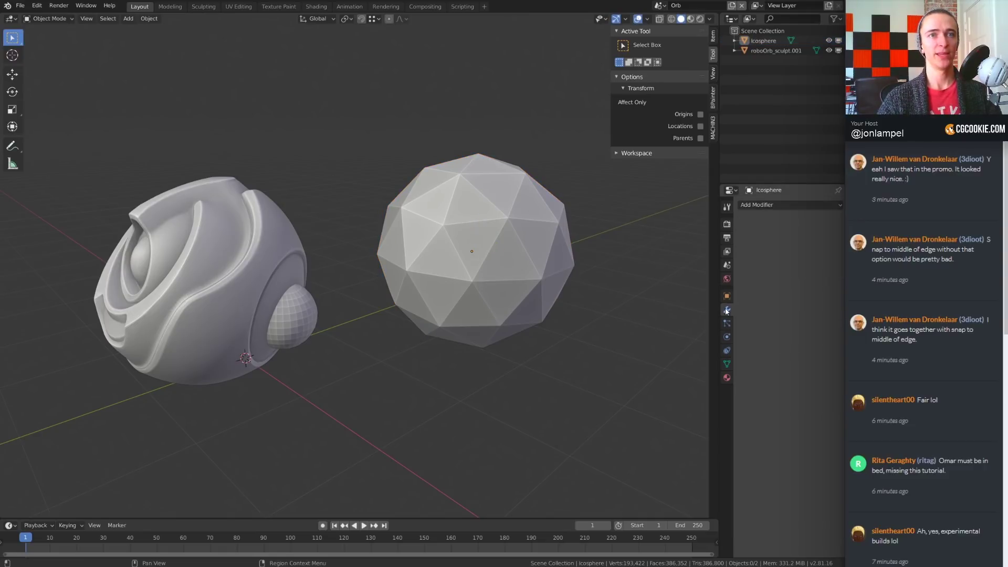
pyautogui.click(757, 205)
pyautogui.click(650, 365)
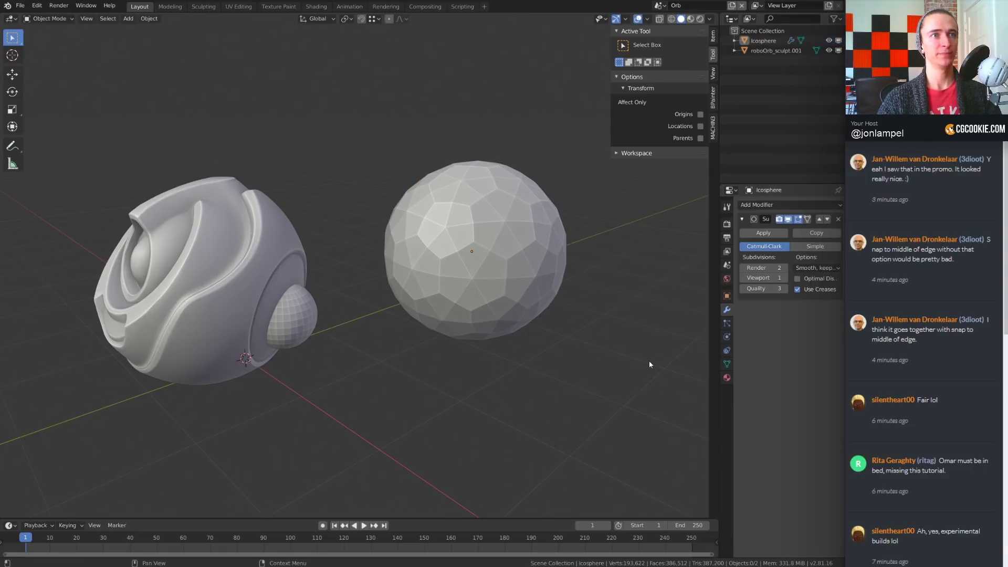
pyautogui.click(786, 276)
pyautogui.moveTo(602, 269); pyautogui.dragTo(487, 276, button='middle')
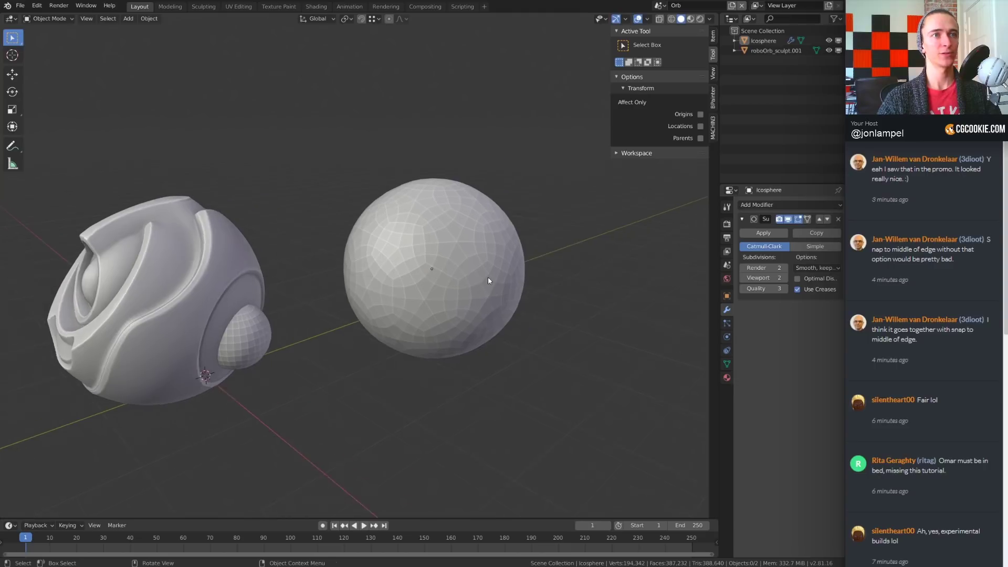
# - Switch the ico sphere to Sculpt Mode with the Grab brush and widen the tool list to show brush names
pyautogui.hotkey('ctrl', 'Tab')
pyautogui.click(486, 337)
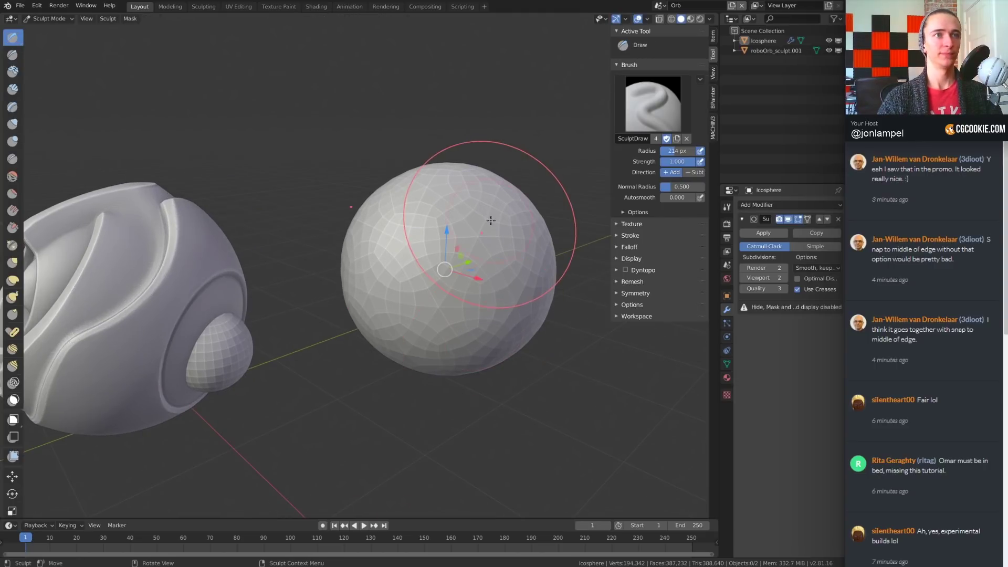
pyautogui.click(12, 262)
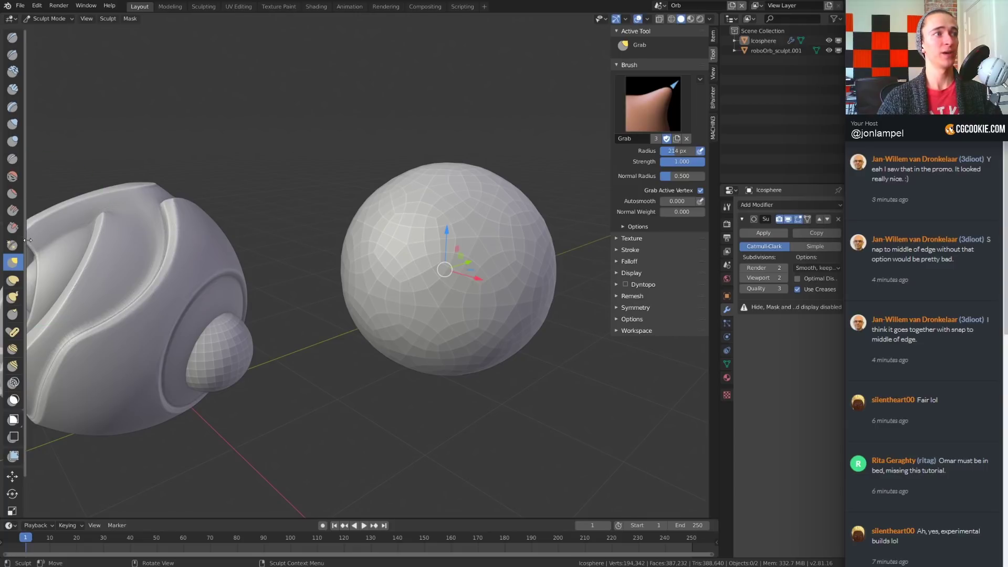
pyautogui.moveTo(27, 240); pyautogui.dragTo(93, 240)
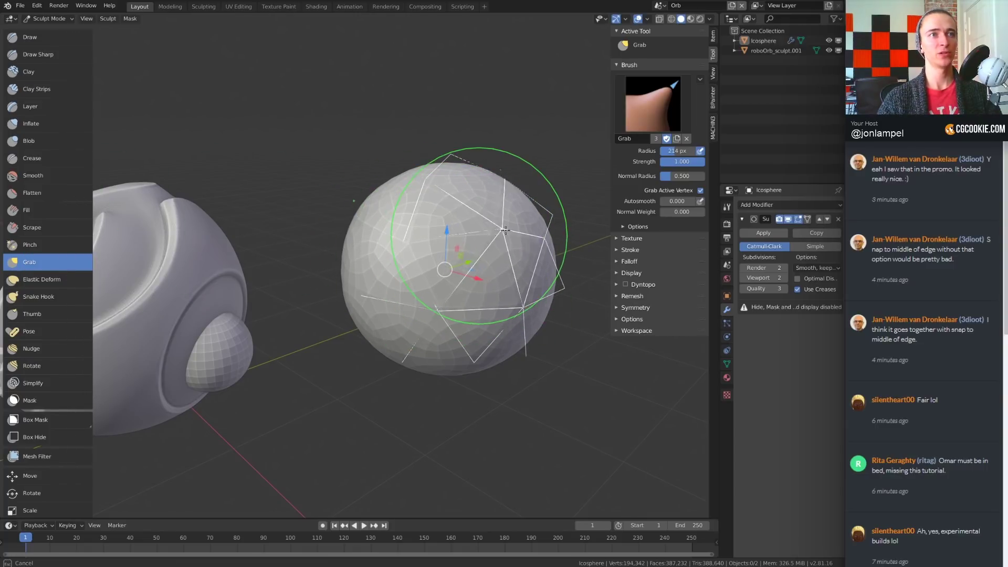
# - Pull one side of the subdivided ico sphere outward with Grab and inspect the base-mesh wireframe preview under the brush
pyautogui.moveTo(479, 236); pyautogui.dragTo(364, 270, button='middle')
pyautogui.moveTo(364, 269); pyautogui.dragTo(339, 228)
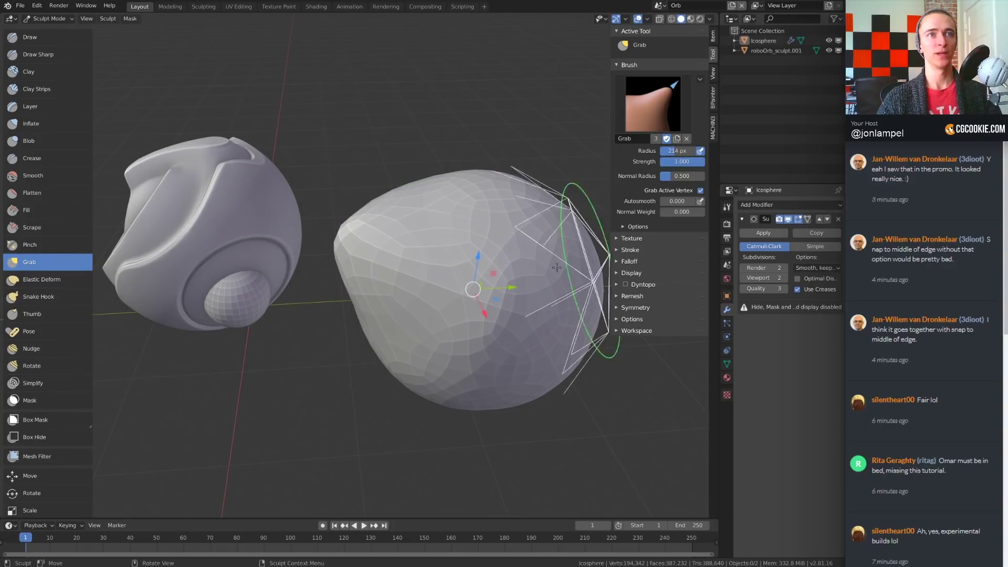
pyautogui.moveTo(541, 231)
pyautogui.mouseDown(button='middle')
pyautogui.moveTo(519, 263)
pyautogui.moveTo(538, 279)
pyautogui.moveTo(386, 217)
pyautogui.moveTo(455, 226)
pyautogui.moveTo(523, 305)
pyautogui.mouseUp(button='middle')
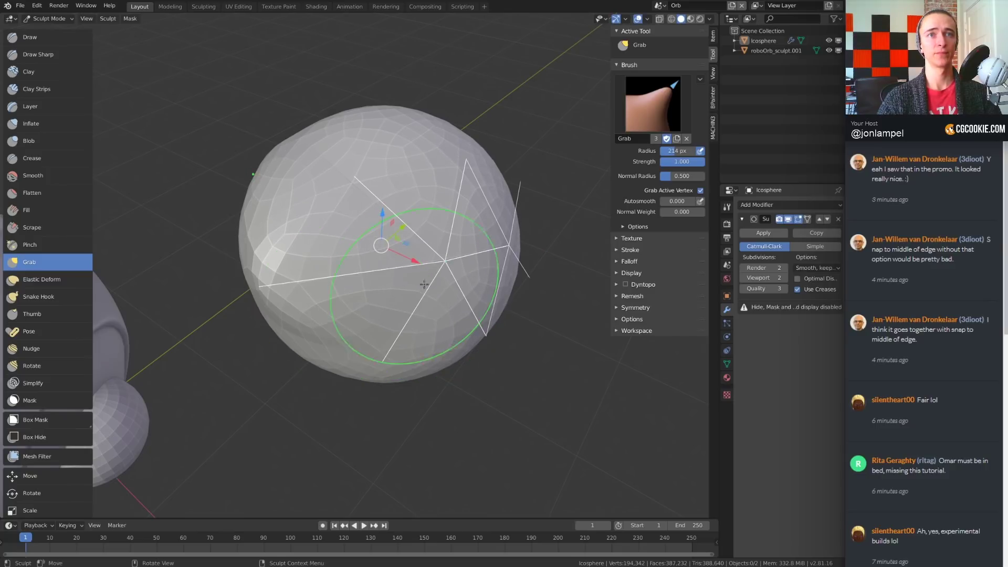
# - Remove the Subdivision Surface modifier from the ico sphere and switch to the Draw brush
pyautogui.click(839, 220)
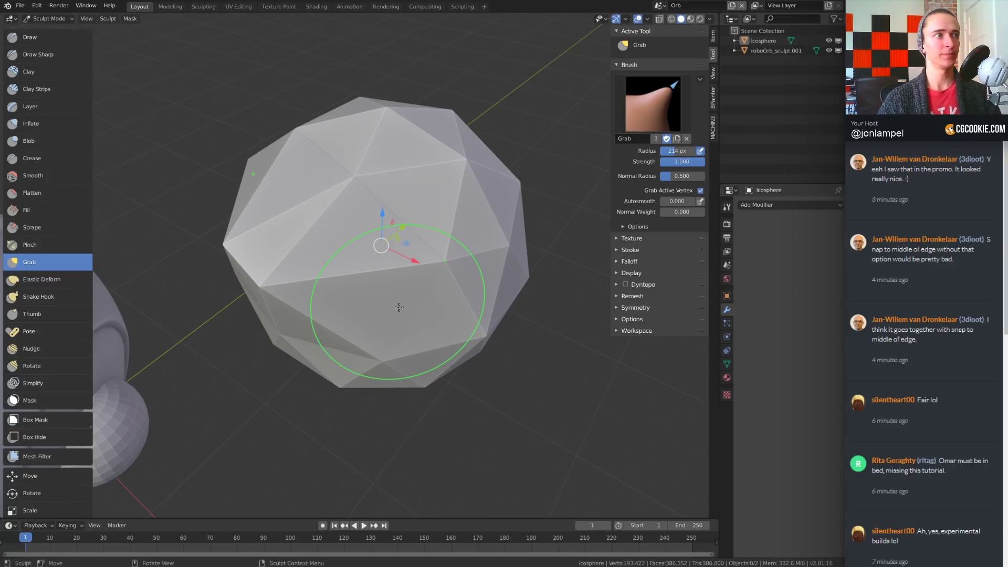
pyautogui.click(40, 38)
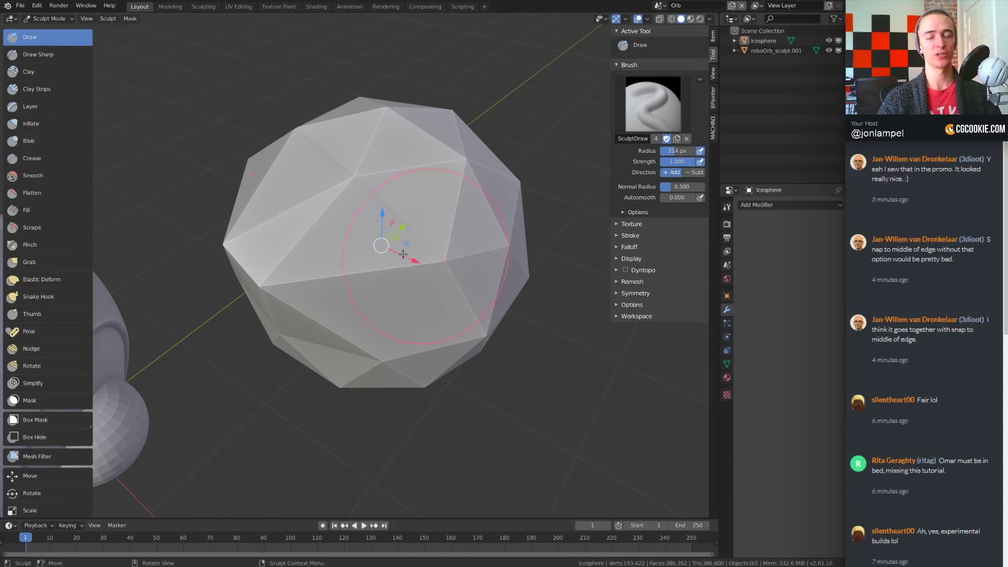
# - Return the ico sphere to Object Mode and delete it
pyautogui.hotkey('ctrl', 'Tab')
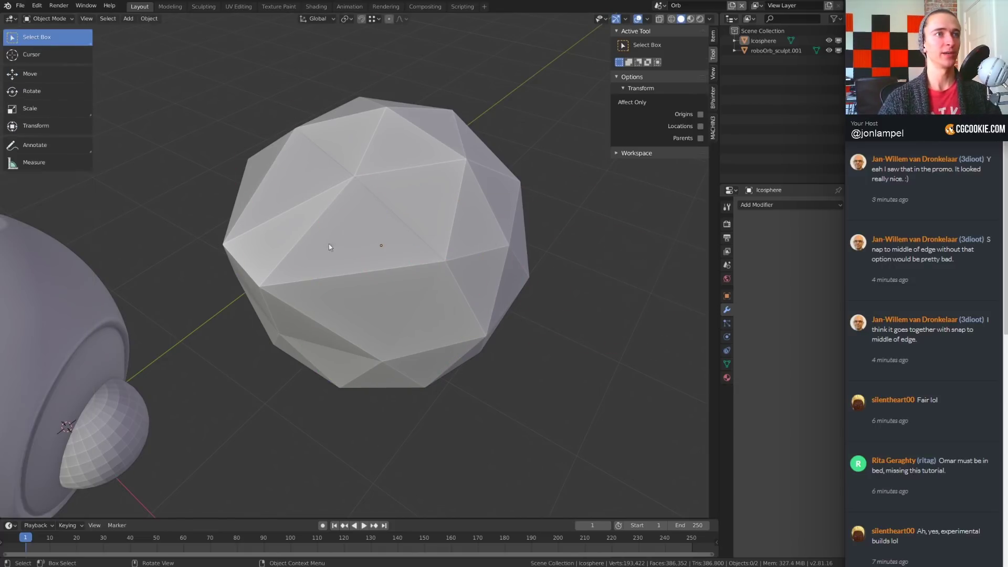
pyautogui.click(389, 241)
pyautogui.press('Delete')
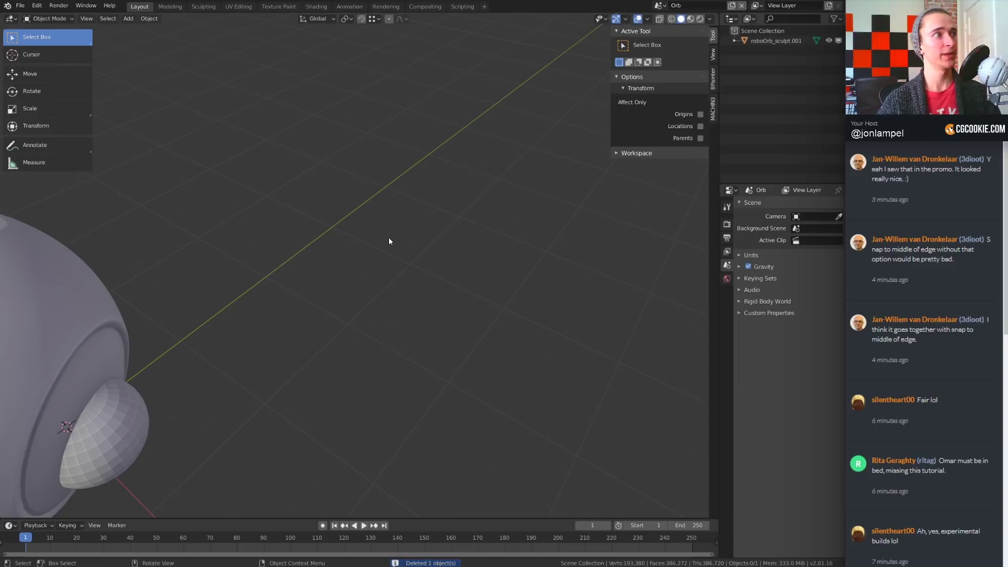
# - Add a cube at the 3D cursor beside the robot orb and scale it down
pyautogui.moveTo(389, 241)
pyautogui.mouseDown(button='middle')
pyautogui.moveTo(385, 284)
pyautogui.moveTo(336, 327)
pyautogui.moveTo(341, 310)
pyautogui.moveTo(361, 308)
pyautogui.mouseUp(button='middle')
pyautogui.scroll(3, 360, 308)
pyautogui.moveTo(453, 297)
pyautogui.mouseDown(button='middle')
pyautogui.moveTo(417, 263)
pyautogui.moveTo(439, 268)
pyautogui.moveTo(411, 267)
pyautogui.mouseUp(button='middle')
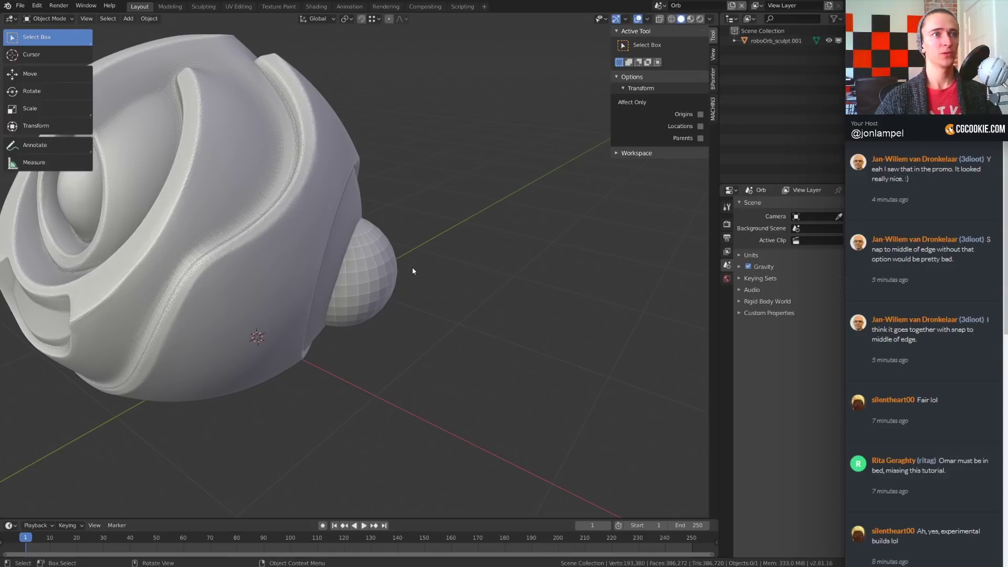
pyautogui.moveTo(250, 257); pyautogui.dragTo(471, 223, button='middle')
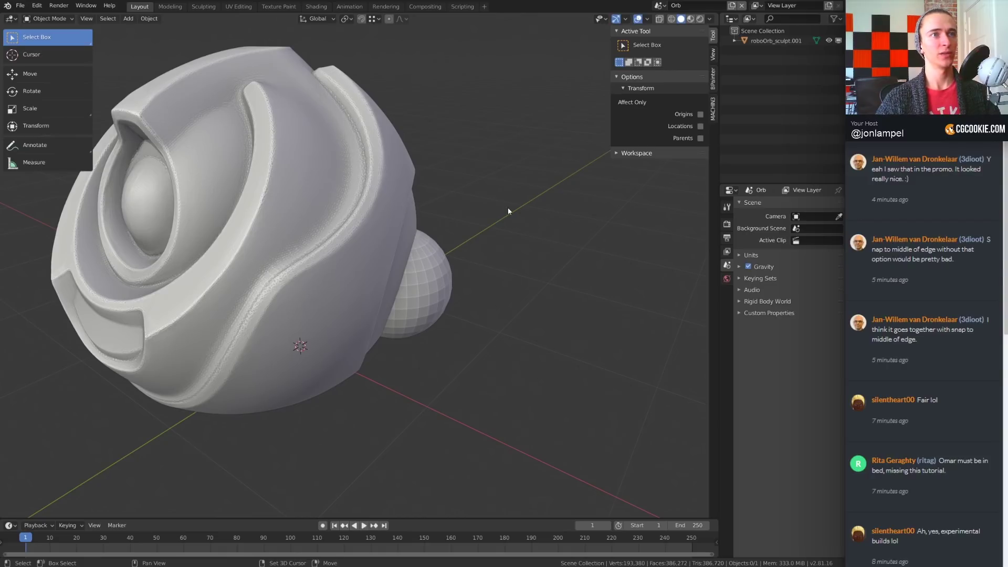
pyautogui.hotkey('shift', 'a')
pyautogui.moveTo(508, 207)
pyautogui.click(564, 218)
pyautogui.scroll(-5, 564, 250)
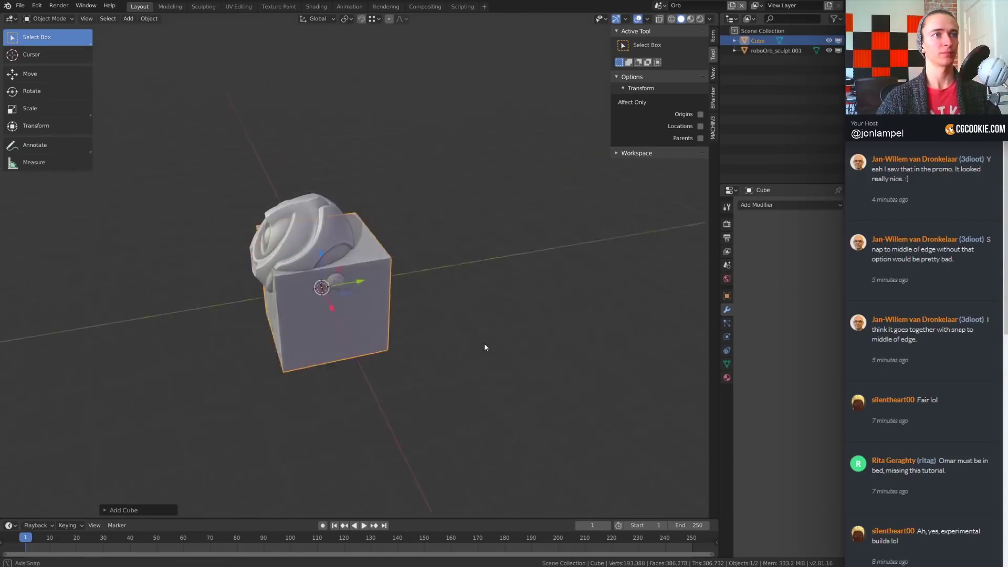
pyautogui.moveTo(484, 344); pyautogui.dragTo(467, 376, button='middle')
pyautogui.press('s')
pyautogui.click(390, 304)
# - Enter Edit Mode on the cube and move one end face outward along Y to form a long bar
pyautogui.scroll(3, 362, 282)
pyautogui.moveTo(362, 282)
pyautogui.mouseDown(button='middle')
pyautogui.moveTo(473, 293)
pyautogui.moveTo(354, 297)
pyautogui.mouseUp(button='middle')
pyautogui.press('Tab')
pyautogui.moveTo(415, 265)
pyautogui.mouseDown(button='middle')
pyautogui.moveTo(434, 272)
pyautogui.moveTo(404, 261)
pyautogui.mouseUp(button='middle')
pyautogui.click(406, 266)
pyautogui.press('g')
pyautogui.press('y')
pyautogui.click(575, 344)
# - Extrude the bar's end face diagonally upward and rotate it to create a bent second arm
pyautogui.scroll(-2, 576, 344)
pyautogui.moveTo(575, 344); pyautogui.dragTo(345, 270, button='middle')
pyautogui.press('e')
pyautogui.click(426, 235)
pyautogui.press('r')
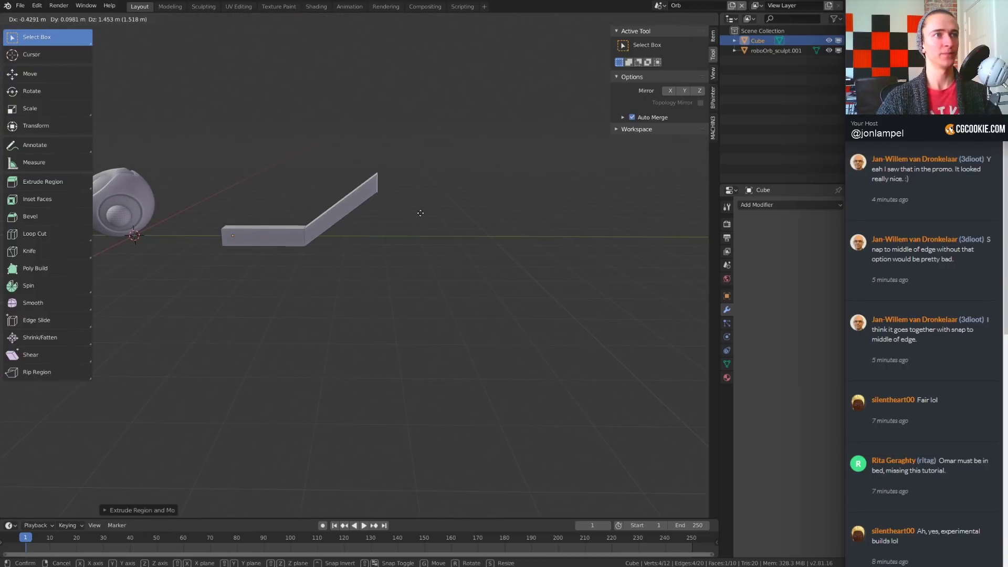
pyautogui.click(490, 205)
pyautogui.moveTo(490, 205); pyautogui.dragTo(299, 271, button='middle')
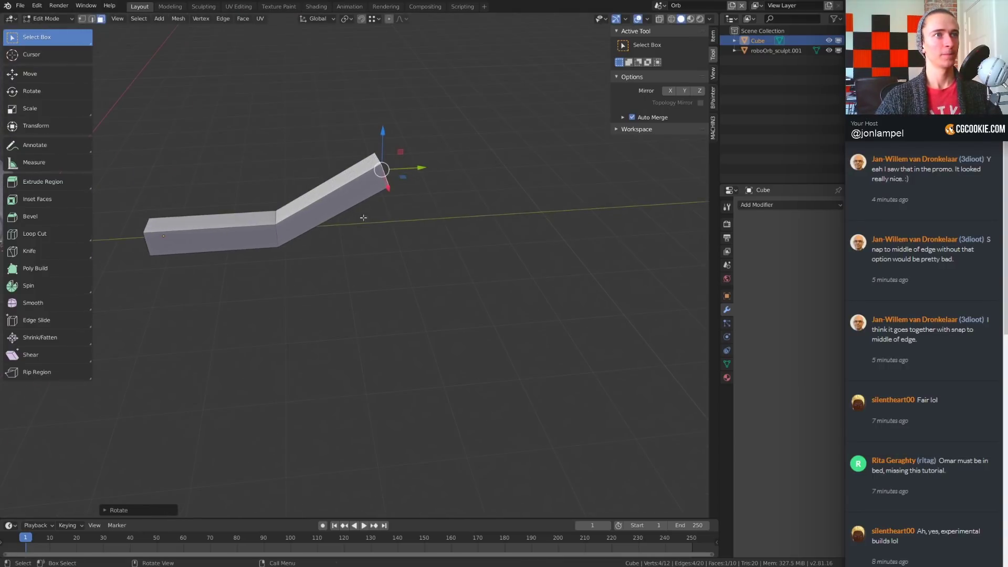
# - Return the bent bar to Object Mode and add a Subdivision Surface modifier at level 2
pyautogui.scroll(4, 299, 271)
pyautogui.keyDown('shift'); pyautogui.moveTo(651, 241); pyautogui.dragTo(470, 258, button='middle'); pyautogui.keyUp('shift')
pyautogui.press('Tab')
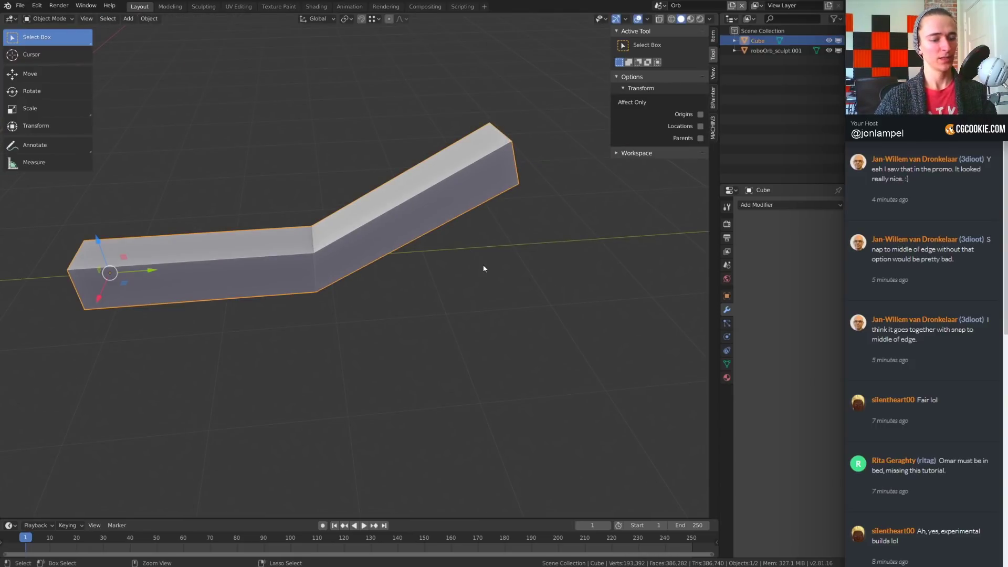
pyautogui.hotkey('ctrl', '2')
# - In Edit Mode, add a loop cut on each arm of the bar, slid close to the bend, and return to Object Mode
pyautogui.hotkey('ctrl', 'Tab')
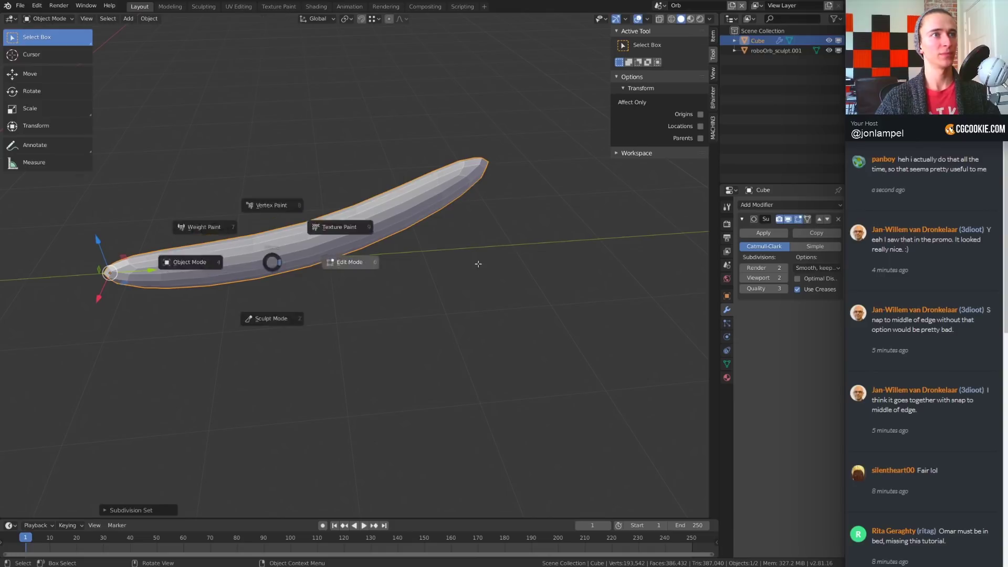
pyautogui.click(237, 261)
pyautogui.hotkey('ctrl', 'r')
pyautogui.click(247, 260)
pyautogui.click(336, 257)
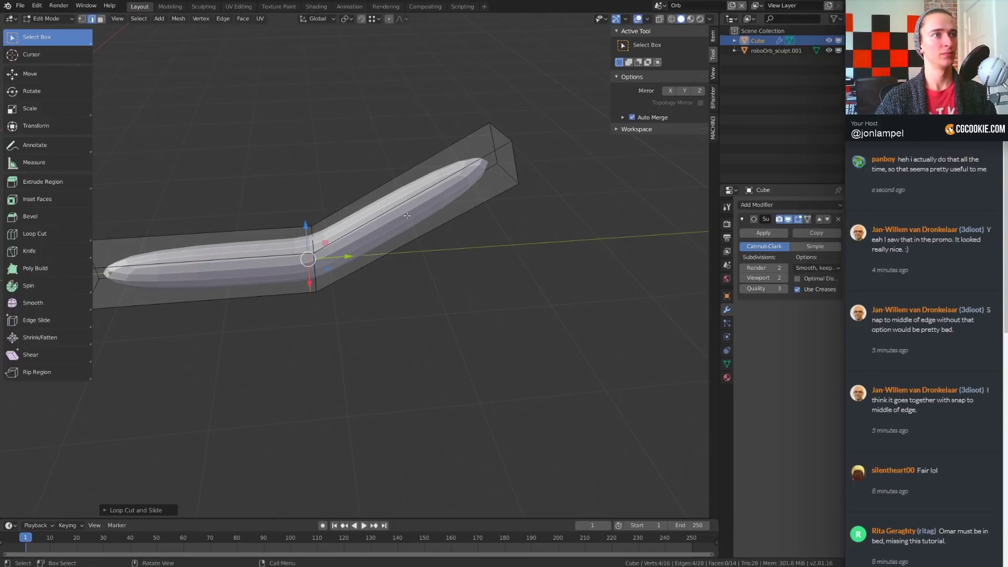
pyautogui.hotkey('ctrl', 'r')
pyautogui.click(368, 244)
pyautogui.click(325, 284)
pyautogui.moveTo(450, 219)
pyautogui.mouseDown(button='middle')
pyautogui.moveTo(338, 241)
pyautogui.moveTo(443, 225)
pyautogui.mouseUp(button='middle')
pyautogui.press('Tab')
# - Apply the Subdivision Surface modifier and switch the bar to Sculpt Mode with the Pose brush
pyautogui.keyDown('shift'); pyautogui.moveTo(490, 249); pyautogui.dragTo(578, 262, button='middle'); pyautogui.keyUp('shift')
pyautogui.click(772, 233)
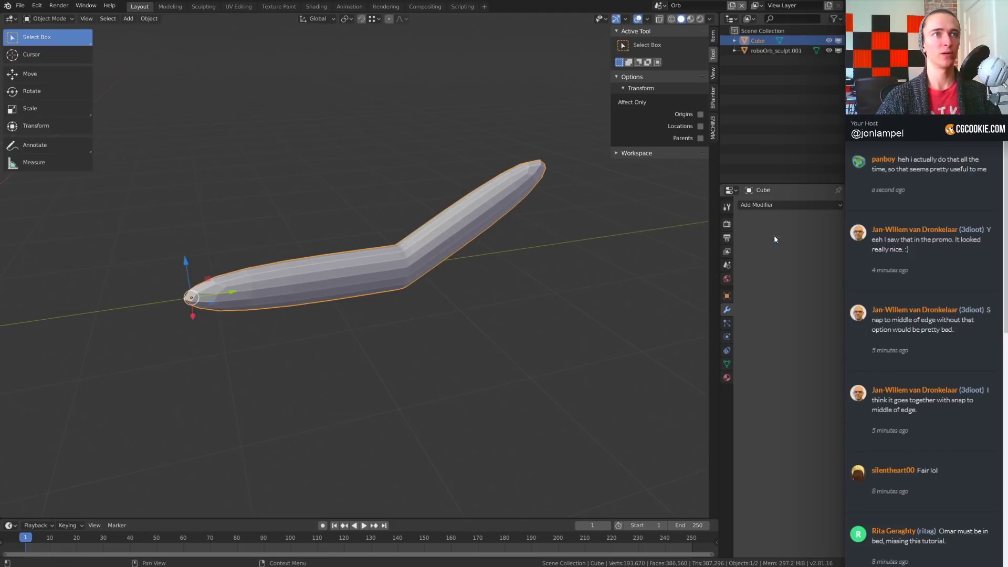
pyautogui.hotkey('ctrl', 'Tab')
pyautogui.click(425, 314)
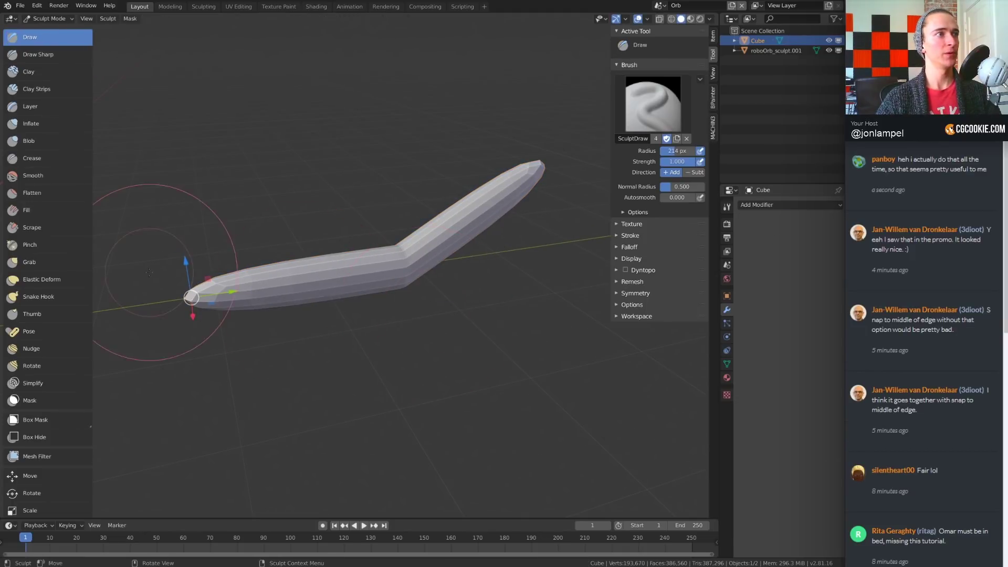
pyautogui.click(35, 331)
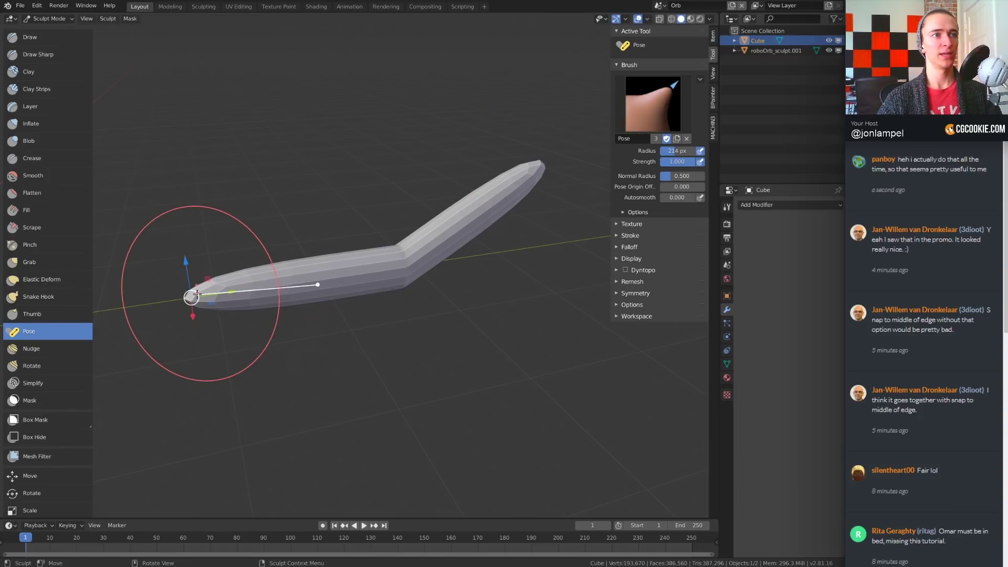
# - Expand the Symmetry settings and try moving the whole bar while in Sculpt Mode
pyautogui.press('g')
pyautogui.press('Escape')
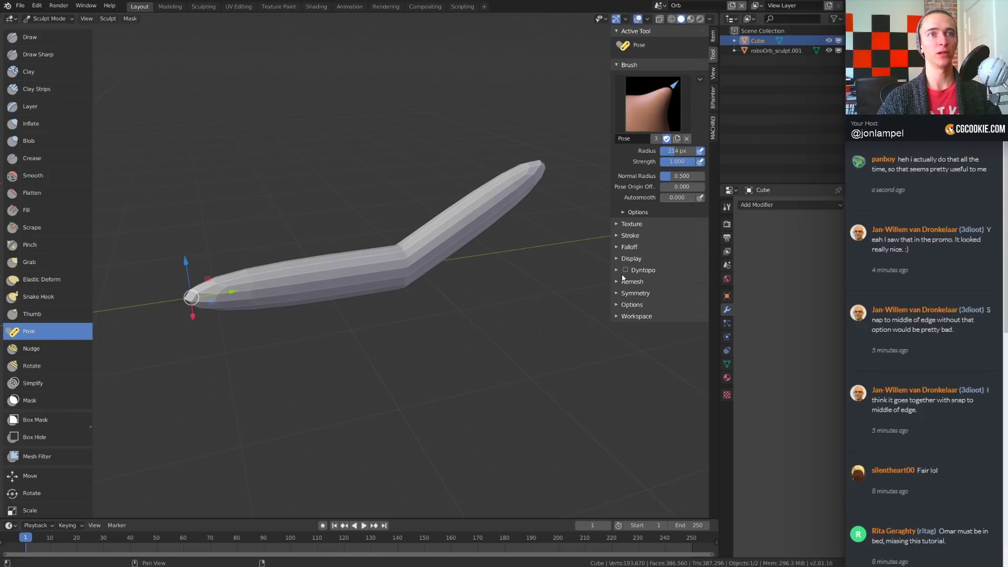
pyautogui.click(636, 293)
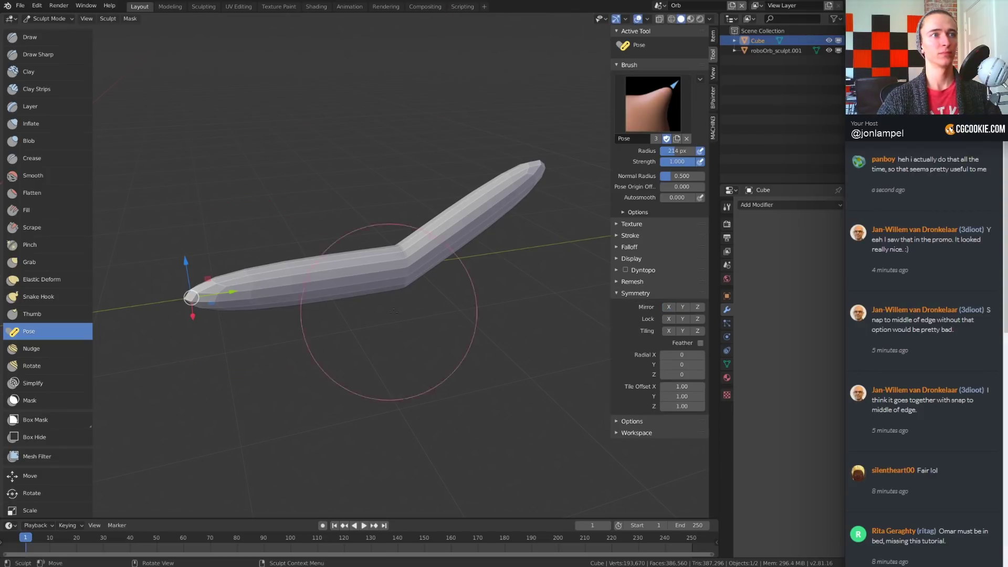
pyautogui.moveTo(394, 311); pyautogui.dragTo(383, 416, button='middle')
pyautogui.press('g')
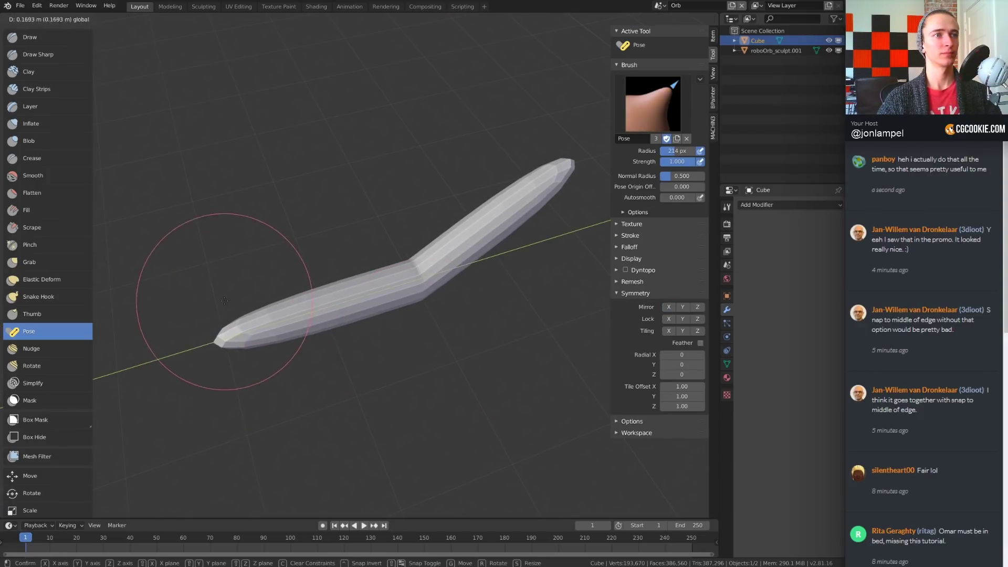
pyautogui.click(224, 301)
# - Bend the arms and the joint of the bar with several Pose strokes, working from side and top angles
pyautogui.moveTo(180, 315)
pyautogui.mouseDown(button='middle')
pyautogui.moveTo(428, 327)
pyautogui.moveTo(439, 293)
pyautogui.moveTo(414, 283)
pyautogui.mouseUp(button='middle')
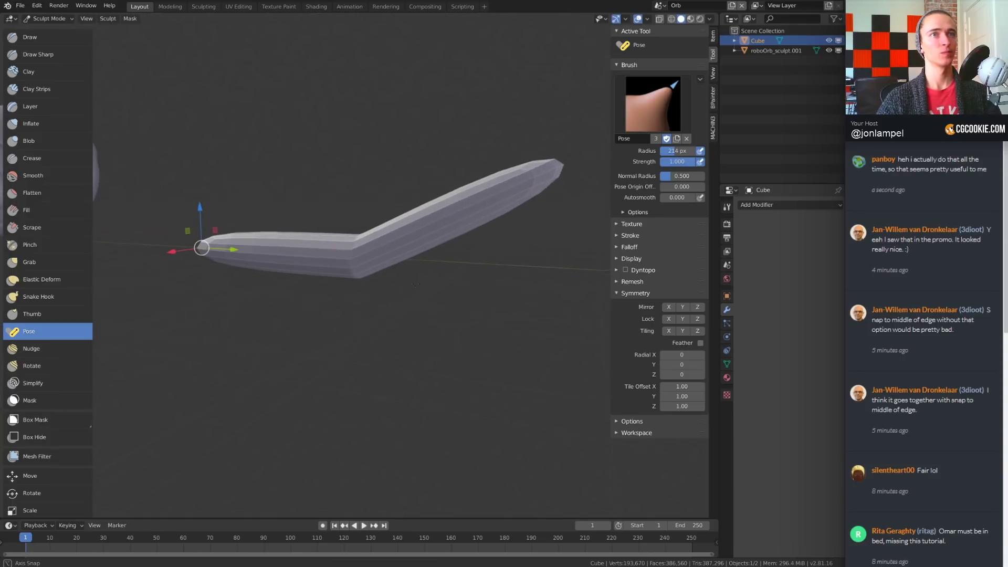
pyautogui.moveTo(546, 169)
pyautogui.mouseDown()
pyautogui.moveTo(525, 176)
pyautogui.moveTo(468, 107)
pyautogui.moveTo(517, 158)
pyautogui.moveTo(543, 149)
pyautogui.moveTo(525, 157)
pyautogui.moveTo(488, 226)
pyautogui.moveTo(450, 225)
pyautogui.moveTo(562, 262)
pyautogui.moveTo(565, 187)
pyautogui.mouseUp()
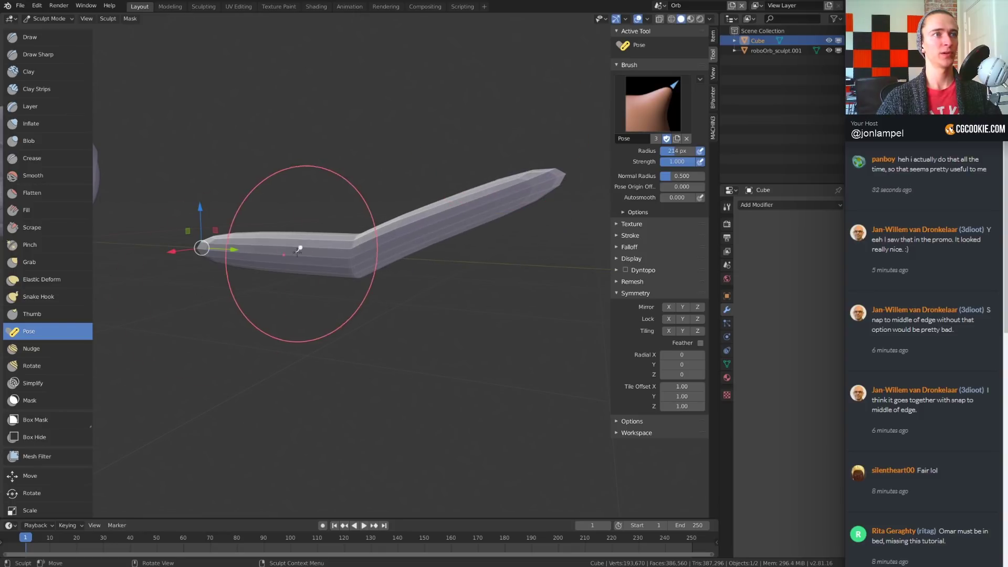
pyautogui.moveTo(236, 242)
pyautogui.mouseDown(button='middle')
pyautogui.moveTo(336, 292)
pyautogui.moveTo(361, 401)
pyautogui.mouseUp(button='middle')
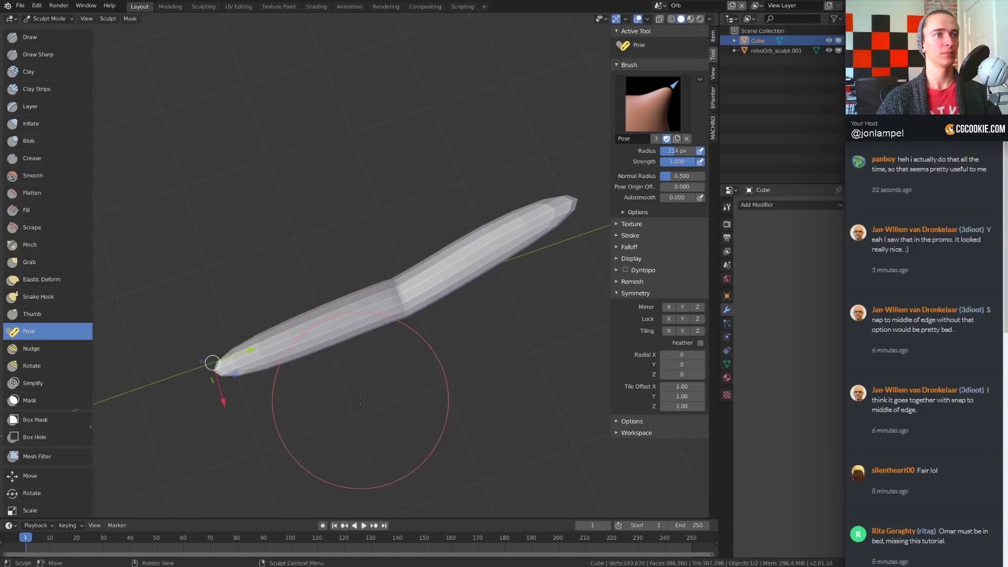
pyautogui.moveTo(225, 366)
pyautogui.mouseDown()
pyautogui.moveTo(220, 404)
pyautogui.moveTo(220, 286)
pyautogui.moveTo(217, 317)
pyautogui.moveTo(218, 297)
pyautogui.mouseUp()
pyautogui.moveTo(326, 273)
pyautogui.mouseDown(button='middle')
pyautogui.moveTo(466, 251)
pyautogui.moveTo(513, 191)
pyautogui.mouseUp(button='middle')
pyautogui.moveTo(513, 191)
pyautogui.mouseDown()
pyautogui.moveTo(522, 136)
pyautogui.moveTo(436, 113)
pyautogui.moveTo(500, 157)
pyautogui.mouseUp()
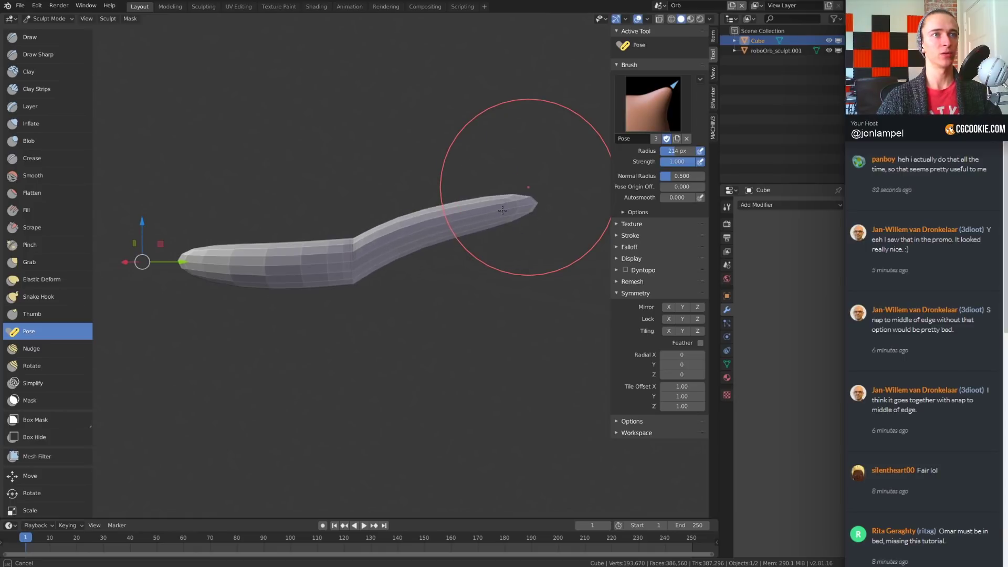
pyautogui.moveTo(503, 211); pyautogui.dragTo(501, 226)
pyautogui.moveTo(352, 269); pyautogui.dragTo(337, 277)
pyautogui.moveTo(336, 277)
pyautogui.mouseDown(button='middle')
pyautogui.moveTo(346, 336)
pyautogui.moveTo(336, 378)
pyautogui.mouseUp(button='middle')
pyautogui.moveTo(336, 378)
pyautogui.mouseDown()
pyautogui.moveTo(391, 309)
pyautogui.moveTo(401, 337)
pyautogui.mouseUp()
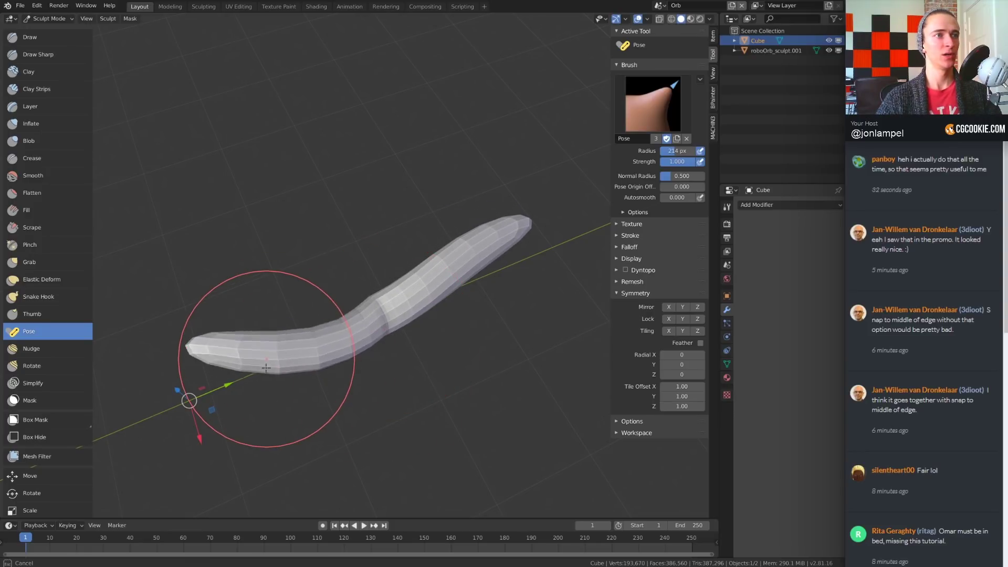
pyautogui.moveTo(266, 367); pyautogui.dragTo(268, 415)
# - Move the whole bar within the horizontal plane while staying in Sculpt Mode
pyautogui.press('g')
pyautogui.hotkey('shift', 'z')
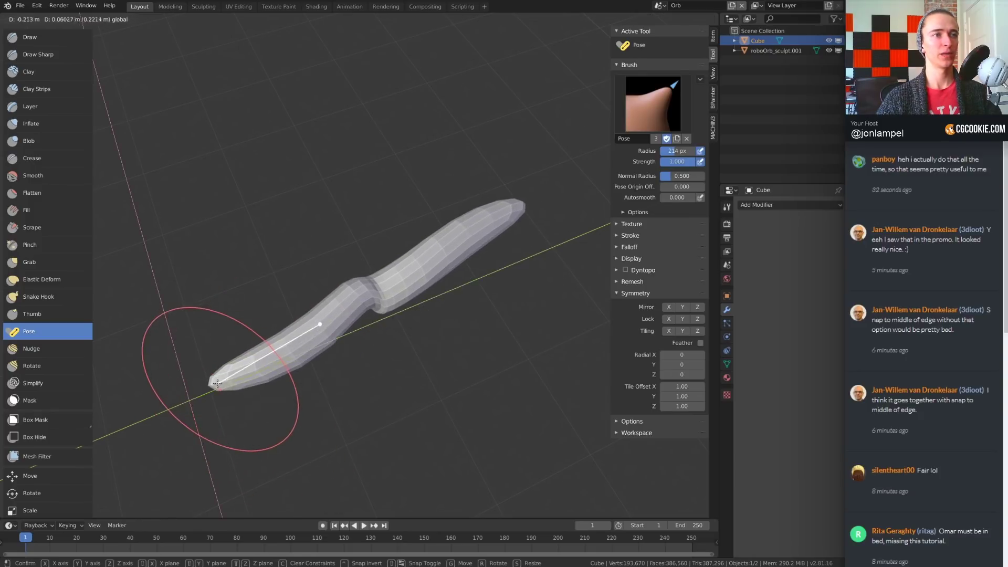
pyautogui.click(202, 412)
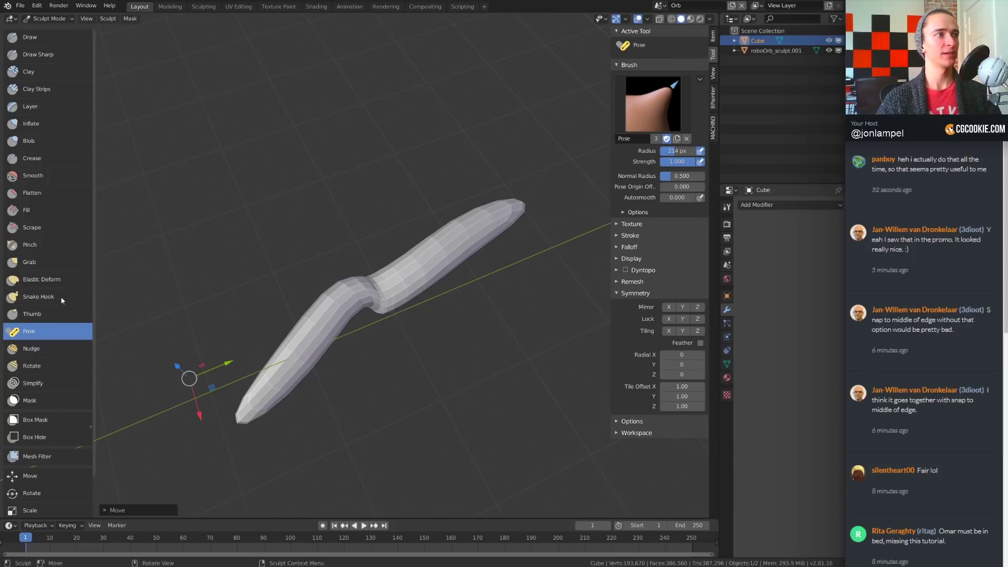
# - Mask the far arm and the joint with the Mask brush, and swing the unmasked end sideways with Pose
pyautogui.click(29, 400)
pyautogui.moveTo(491, 371)
pyautogui.mouseDown(button='middle')
pyautogui.moveTo(493, 261)
pyautogui.moveTo(412, 225)
pyautogui.mouseUp(button='middle')
pyautogui.moveTo(412, 225); pyautogui.dragTo(400, 263)
pyautogui.moveTo(320, 284)
pyautogui.mouseDown(button='middle')
pyautogui.moveTo(416, 168)
pyautogui.moveTo(337, 214)
pyautogui.moveTo(511, 316)
pyautogui.moveTo(427, 225)
pyautogui.mouseUp(button='middle')
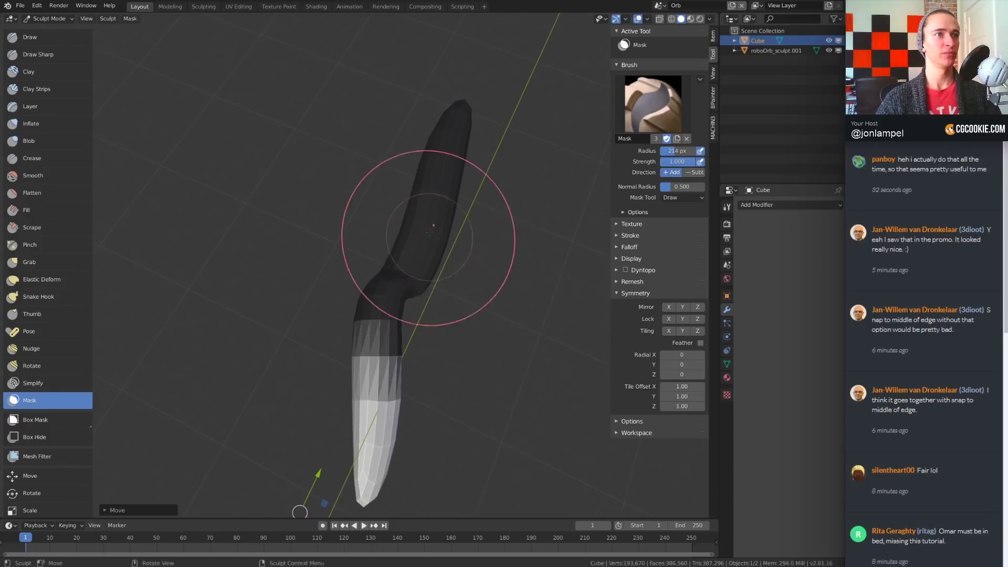
pyautogui.moveTo(462, 168); pyautogui.dragTo(399, 221, button='middle')
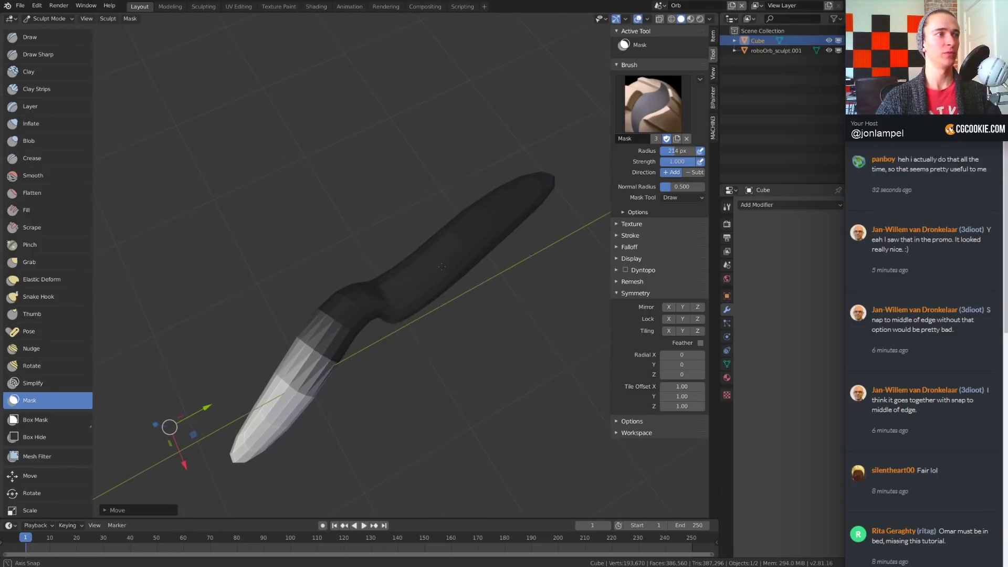
pyautogui.click(36, 331)
pyautogui.moveTo(260, 454)
pyautogui.mouseDown()
pyautogui.moveTo(336, 421)
pyautogui.moveTo(207, 418)
pyautogui.mouseUp()
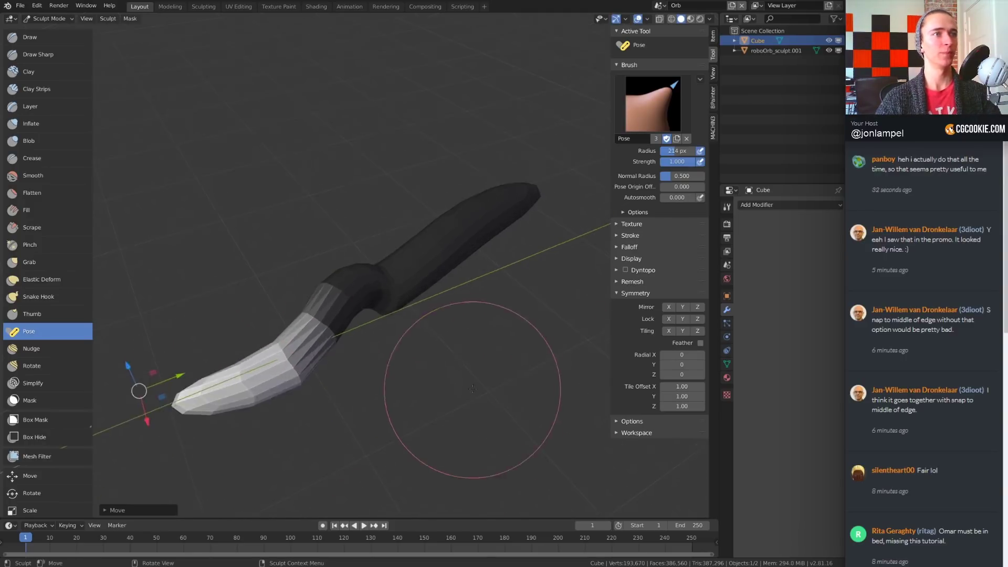
# - Return the bent bar to Object Mode and delete it
pyautogui.hotkey('ctrl', 'Tab')
pyautogui.press('Delete')
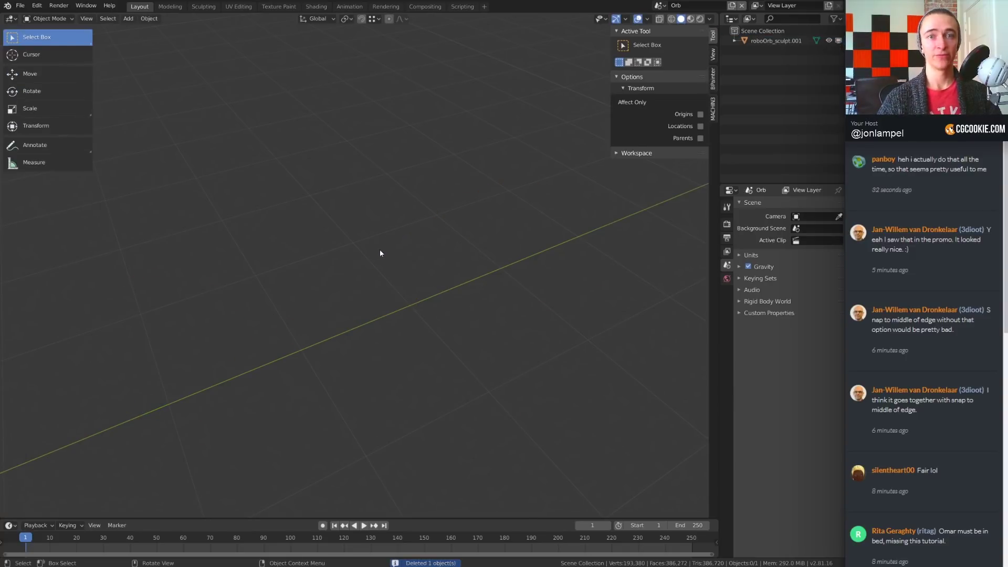
pyautogui.press('Home')
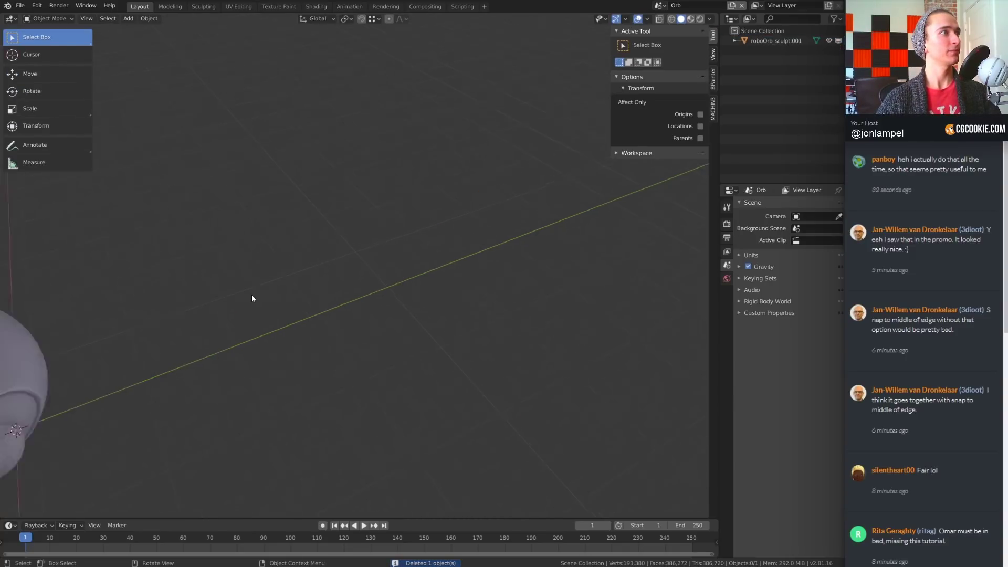
# - Select the robot orb and switch it to Sculpt Mode
pyautogui.scroll(2, 437, 257)
pyautogui.moveTo(437, 254)
pyautogui.mouseDown(button='middle')
pyautogui.moveTo(410, 247)
pyautogui.moveTo(357, 288)
pyautogui.moveTo(378, 268)
pyautogui.mouseUp(button='middle')
pyautogui.hotkey('shift', 'a')
pyautogui.moveTo(493, 159)
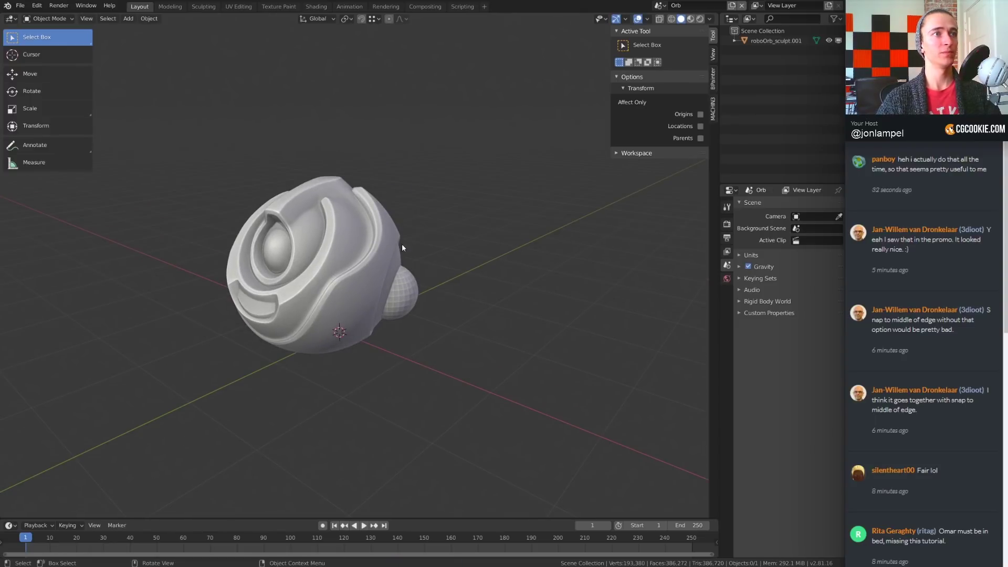
pyautogui.click(374, 250)
pyautogui.hotkey('ctrl', 'Tab')
pyautogui.click(382, 325)
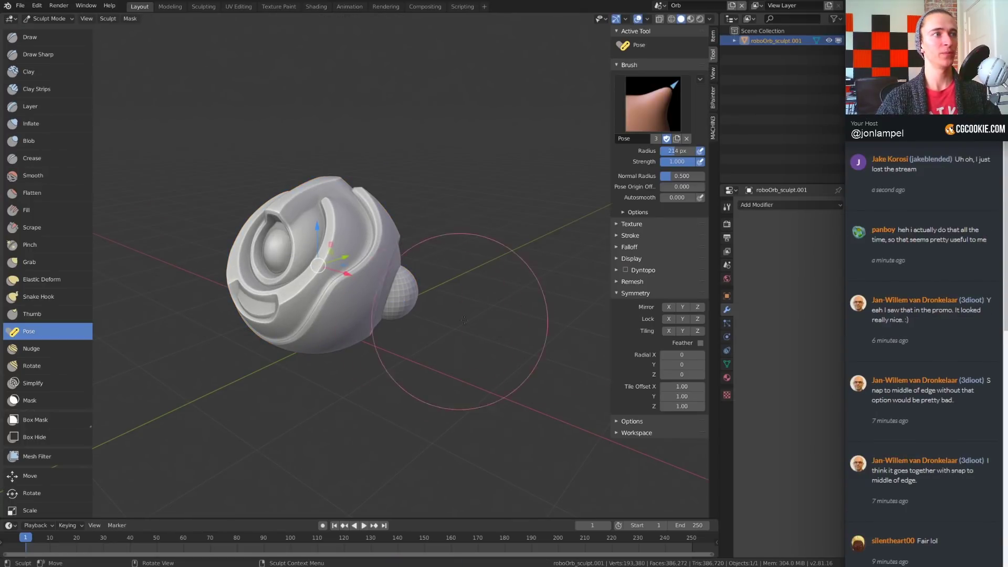
# - Activate the Move tool in Sculpt Mode and frame the robot orb to inspect its transform gizmo
pyautogui.scroll(-2, 8, 424)
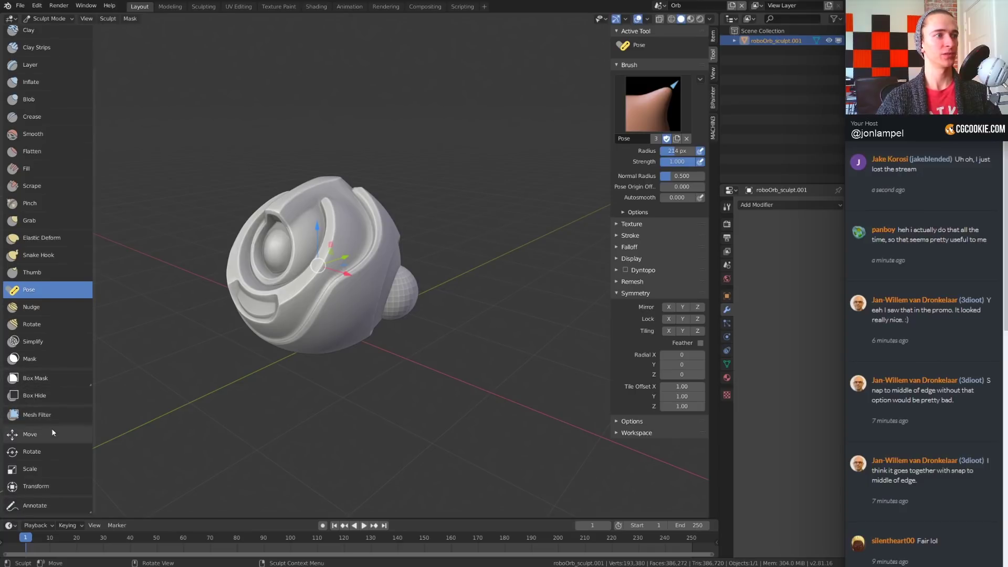
pyautogui.click(52, 444)
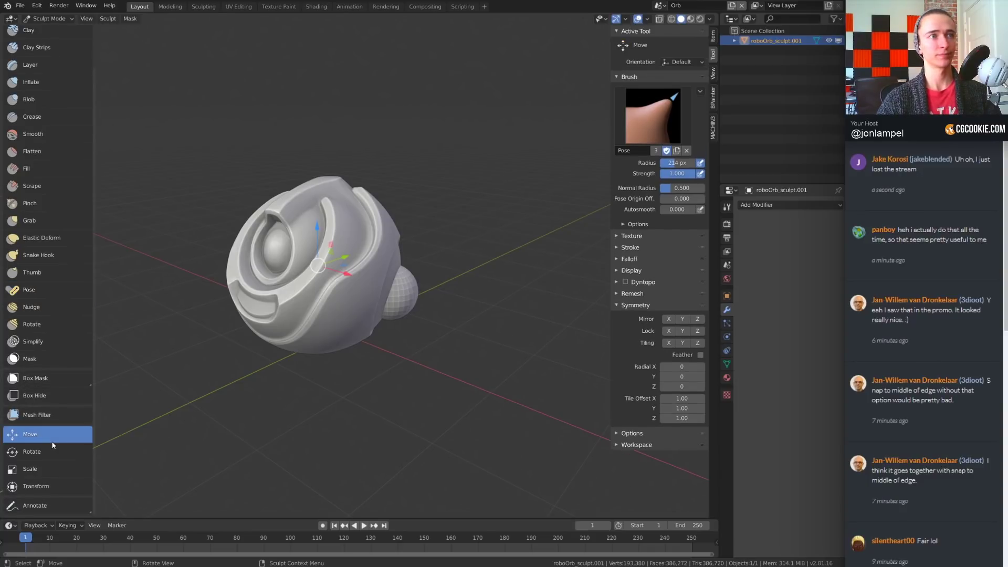
pyautogui.moveTo(320, 361); pyautogui.dragTo(402, 350, button='middle')
pyautogui.press('KP_Decimal')
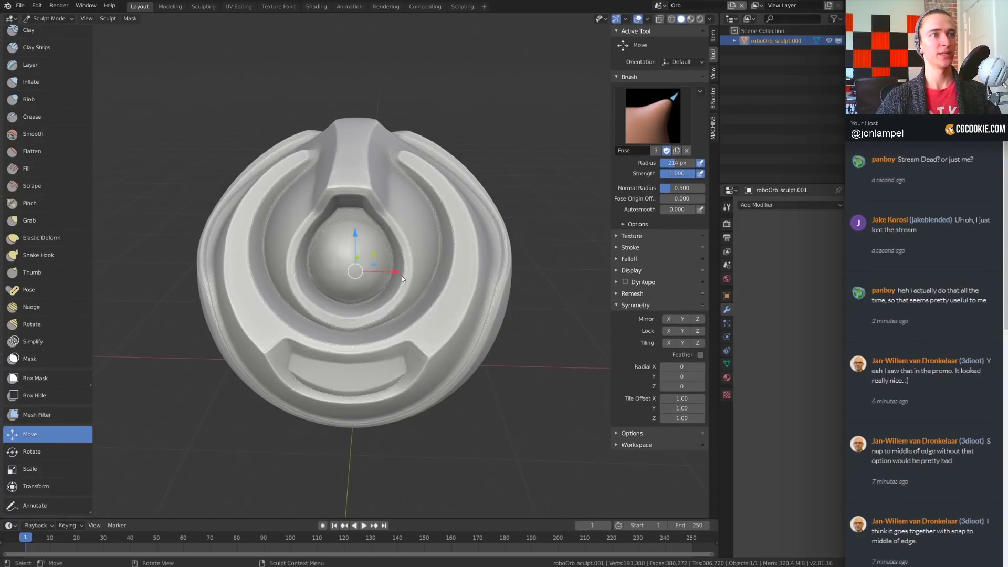
pyautogui.moveTo(396, 274); pyautogui.dragTo(399, 247, button='middle')
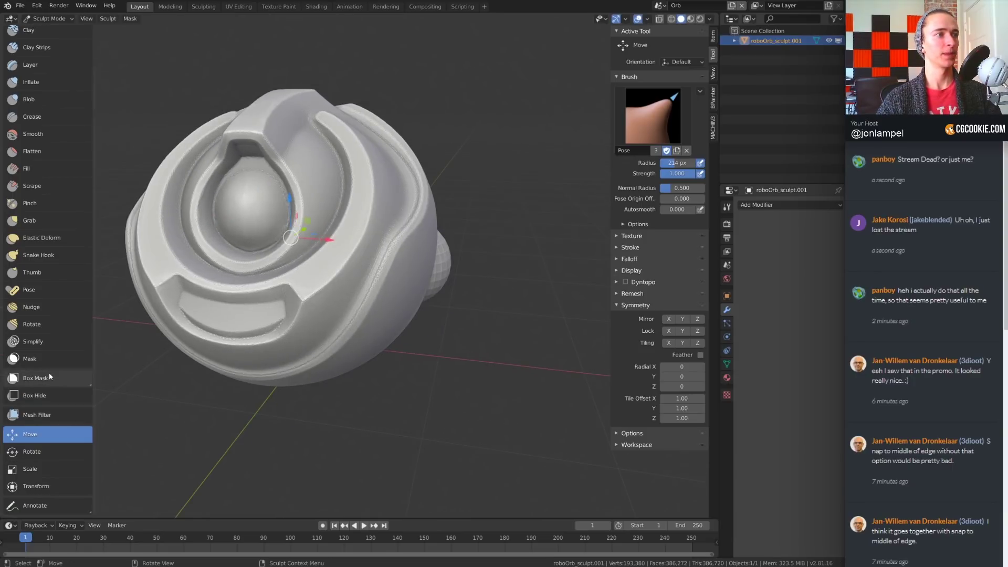
# - Paint a mask over the small faceted ball on the orb's side with the Mask brush
pyautogui.click(33, 359)
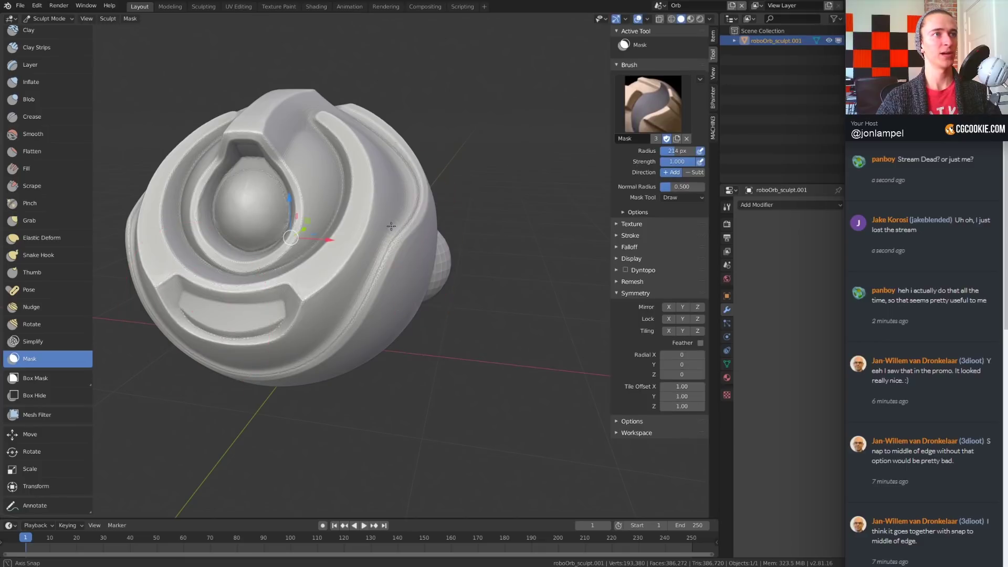
pyautogui.moveTo(447, 225)
pyautogui.mouseDown(button='middle')
pyautogui.moveTo(374, 224)
pyautogui.moveTo(462, 237)
pyautogui.mouseUp(button='middle')
pyautogui.scroll(5, 407, 274)
pyautogui.moveTo(407, 274)
pyautogui.mouseDown()
pyautogui.moveTo(401, 238)
pyautogui.moveTo(387, 259)
pyautogui.mouseUp()
pyautogui.scroll(-3, 387, 259)
pyautogui.moveTo(387, 259)
pyautogui.mouseDown(button='middle')
pyautogui.moveTo(371, 162)
pyautogui.moveTo(428, 226)
pyautogui.mouseUp(button='middle')
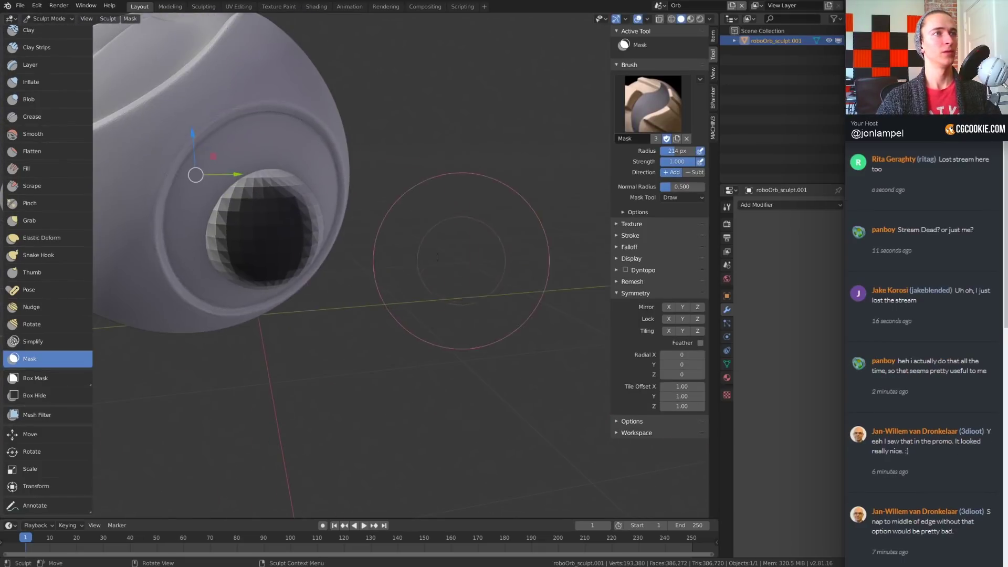
pyautogui.moveTo(299, 196)
pyautogui.mouseDown()
pyautogui.moveTo(277, 317)
pyautogui.moveTo(281, 248)
pyautogui.moveTo(294, 226)
pyautogui.mouseUp()
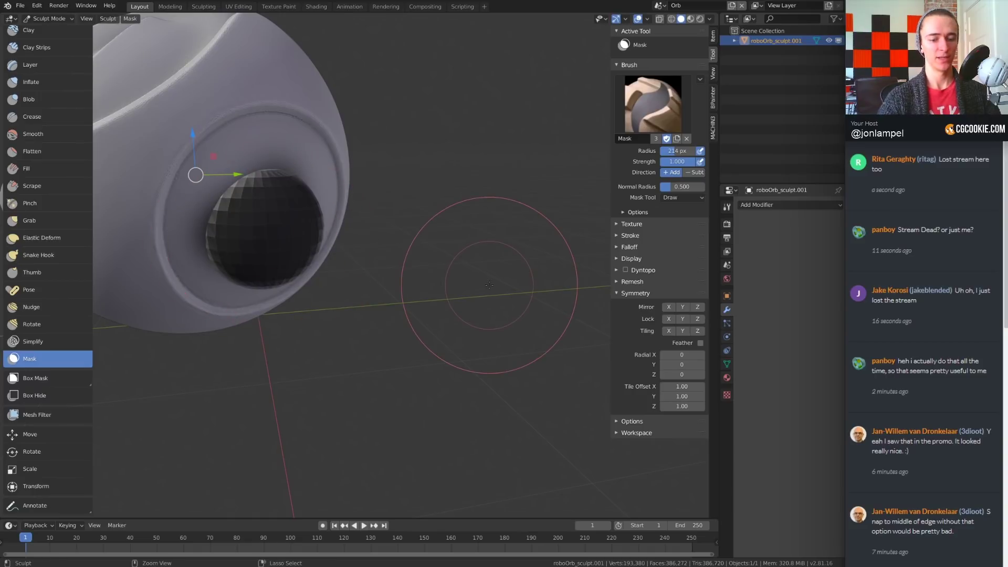
# - Invert the mask and pull the unmasked faceted ball outward from the orb with the Move tool
pyautogui.hotkey('ctrl', 'i')
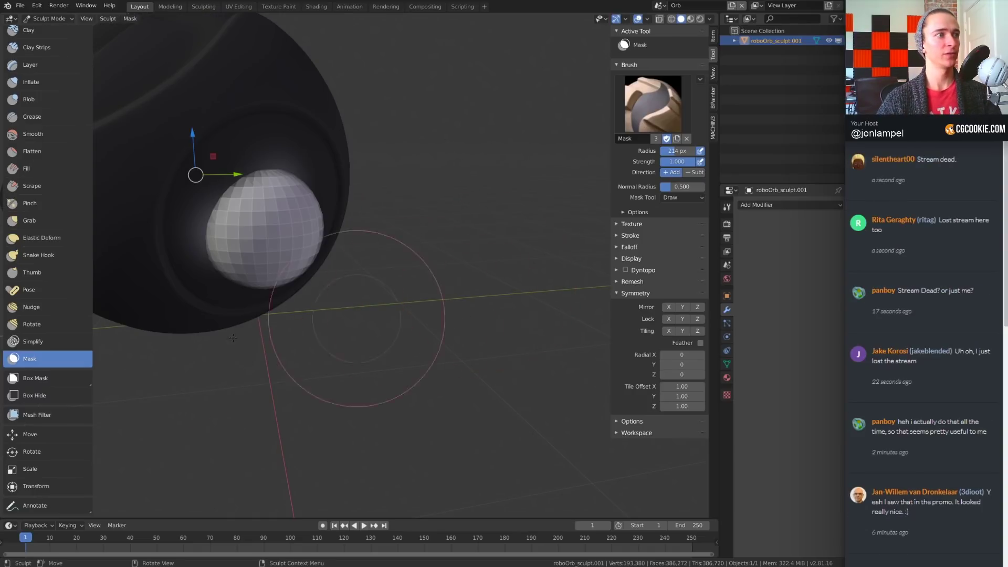
pyautogui.click(62, 434)
pyautogui.moveTo(473, 326); pyautogui.dragTo(415, 258, button='middle')
pyautogui.moveTo(292, 179)
pyautogui.mouseDown()
pyautogui.moveTo(338, 182)
pyautogui.moveTo(307, 180)
pyautogui.moveTo(333, 180)
pyautogui.moveTo(320, 178)
pyautogui.mouseUp()
pyautogui.moveTo(569, 276); pyautogui.dragTo(265, 367, button='middle')
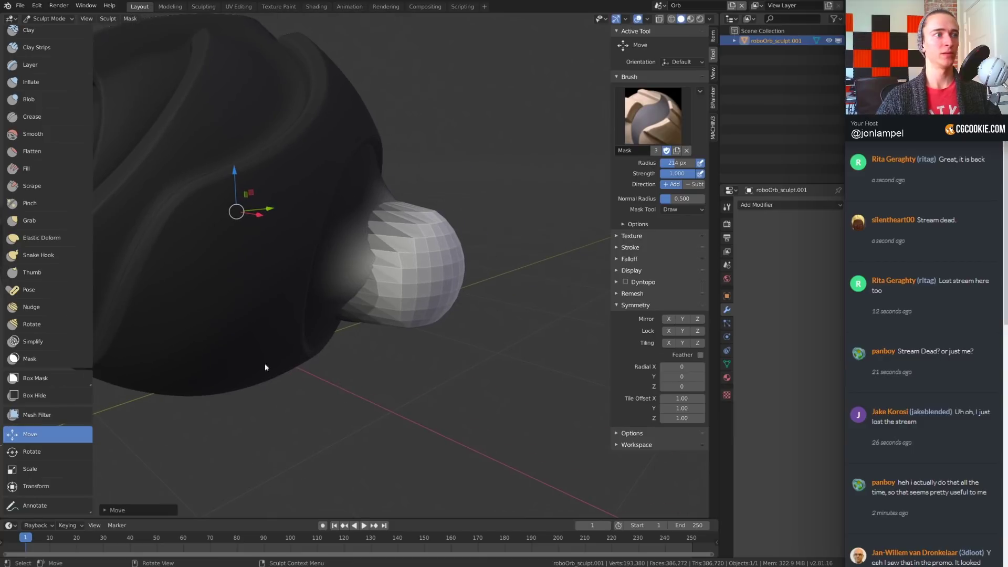
# - Try the Rotate tool on the unmasked ball and undo the ball's displacement
pyautogui.click(53, 452)
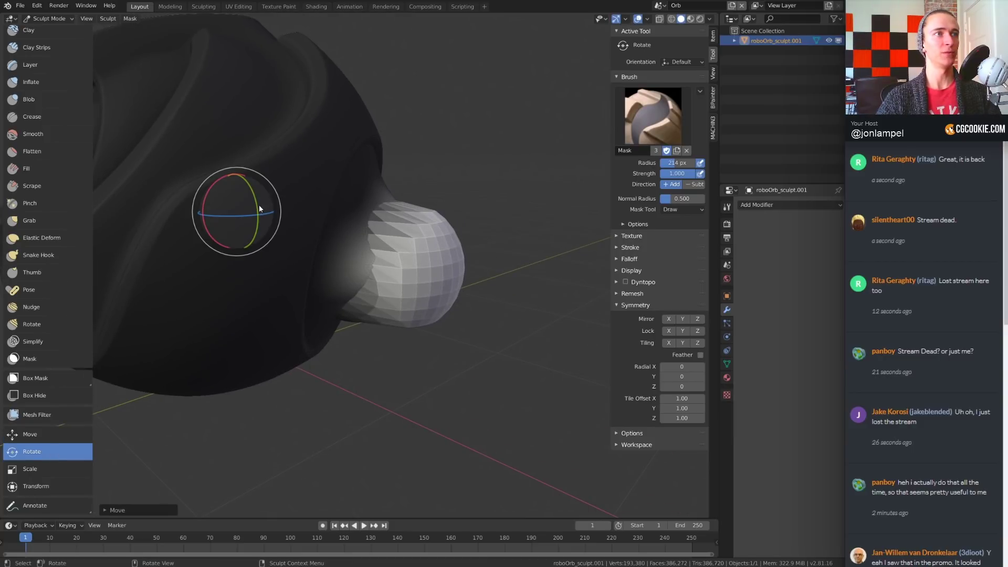
pyautogui.moveTo(259, 205); pyautogui.dragTo(254, 212)
pyautogui.press('Escape')
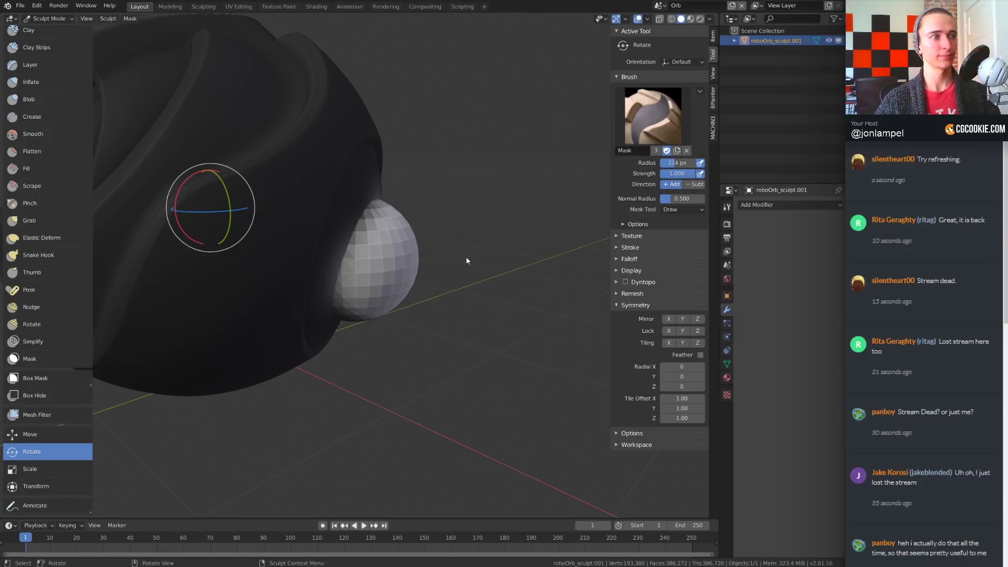
# - Return the robot orb to Object Mode and view it from its eye side
pyautogui.moveTo(401, 360); pyautogui.dragTo(427, 342, button='middle')
pyautogui.hotkey('ctrl', 'Tab')
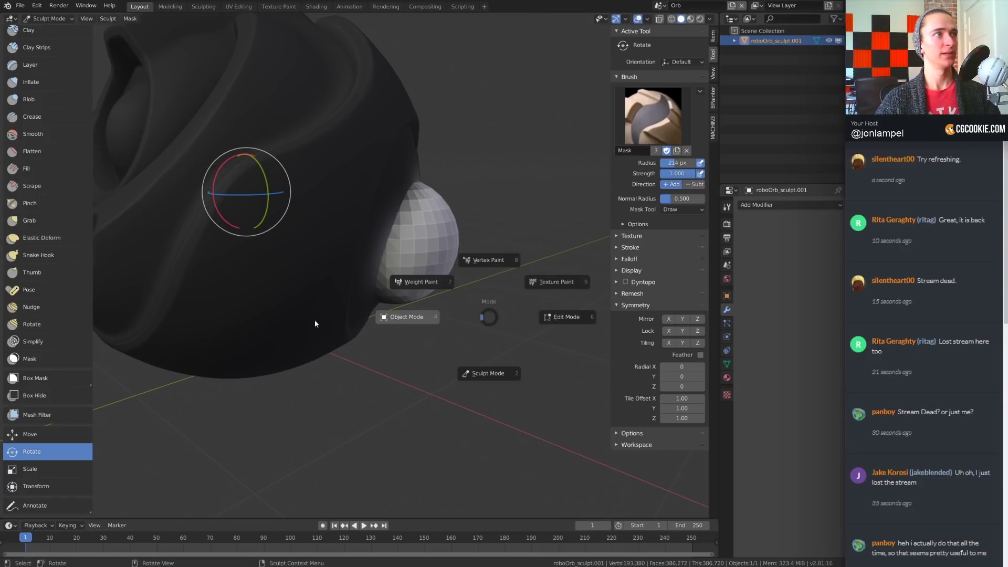
pyautogui.click(315, 323)
pyautogui.moveTo(404, 298); pyautogui.dragTo(411, 347, button='middle')
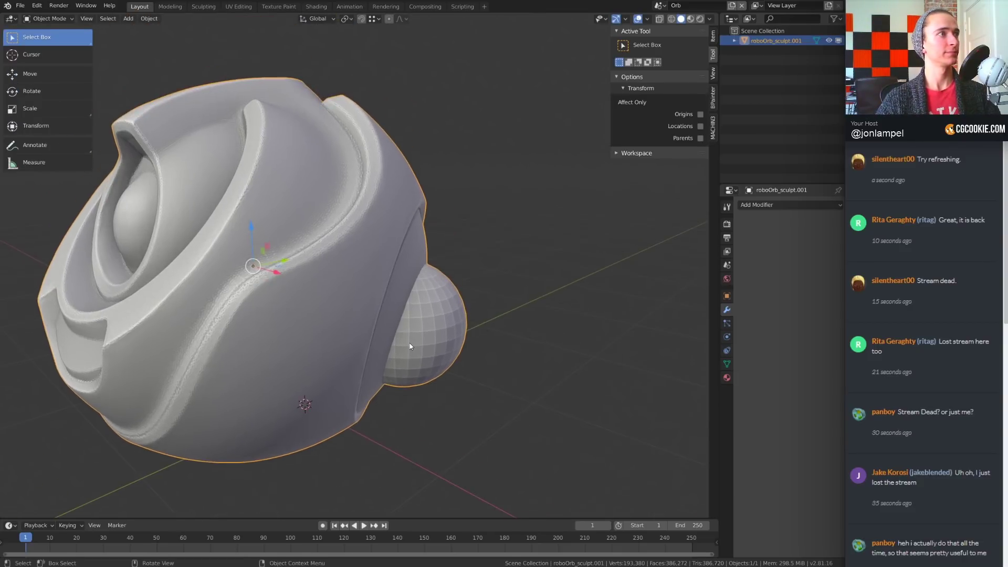
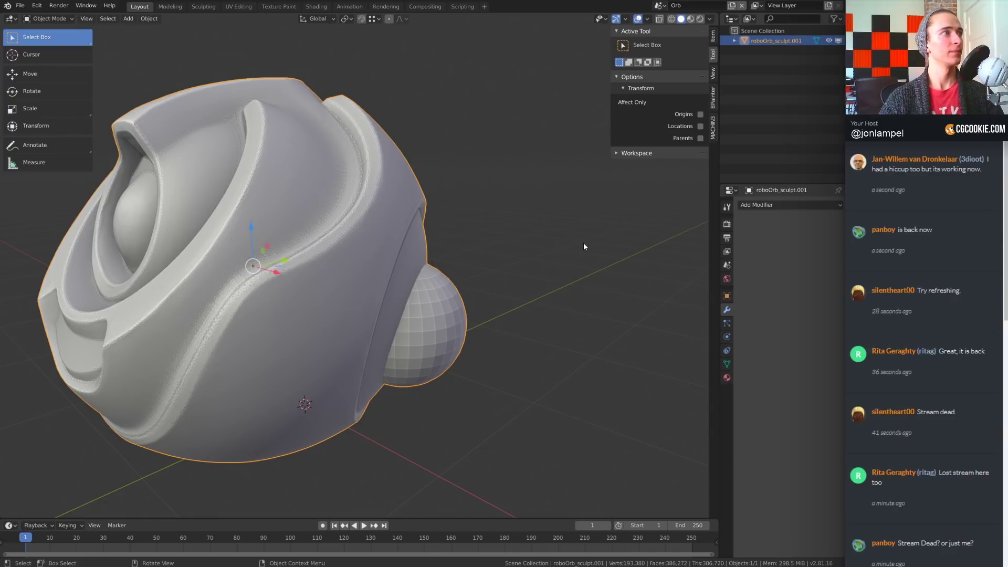
pyautogui.moveTo(584, 243)
pyautogui.mouseDown(button='middle')
pyautogui.moveTo(483, 293)
pyautogui.moveTo(513, 274)
pyautogui.moveTo(546, 279)
pyautogui.mouseUp(button='middle')
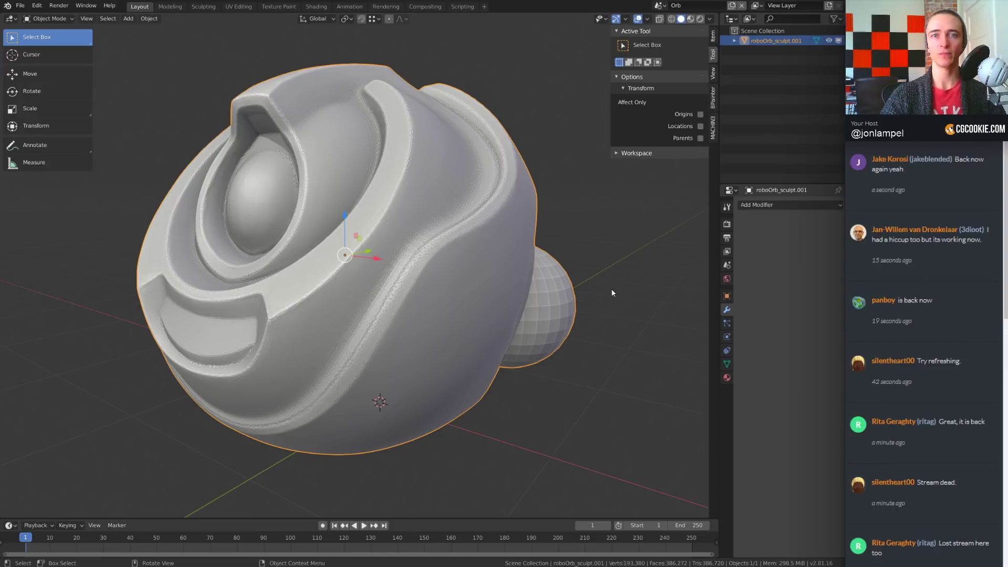
# - Switch the robot orb back to Sculpt Mode and clear its mask
pyautogui.hotkey('ctrl', 'Tab')
pyautogui.click(429, 341)
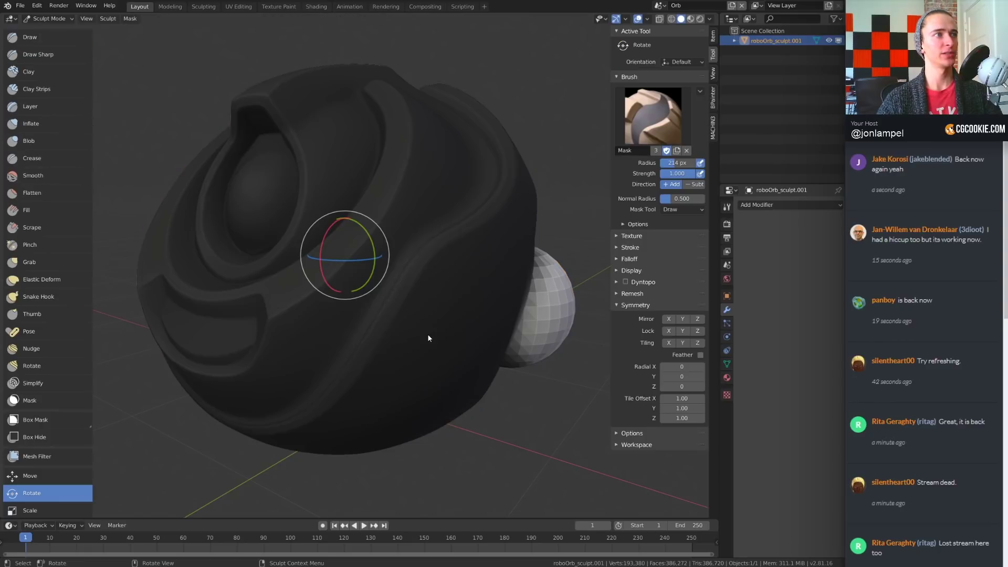
pyautogui.scroll(-6, 441, 233)
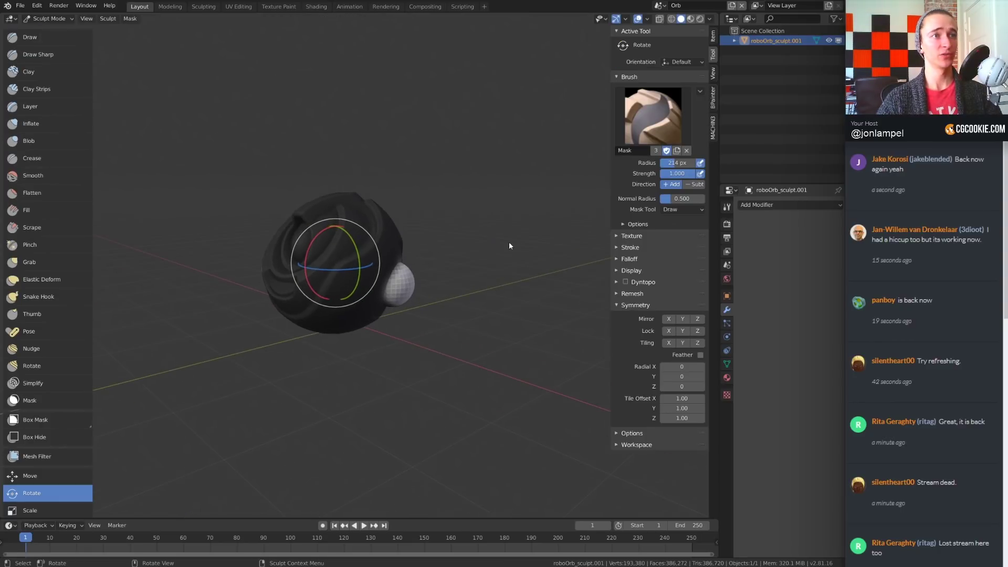
pyautogui.scroll(3, 290, 340)
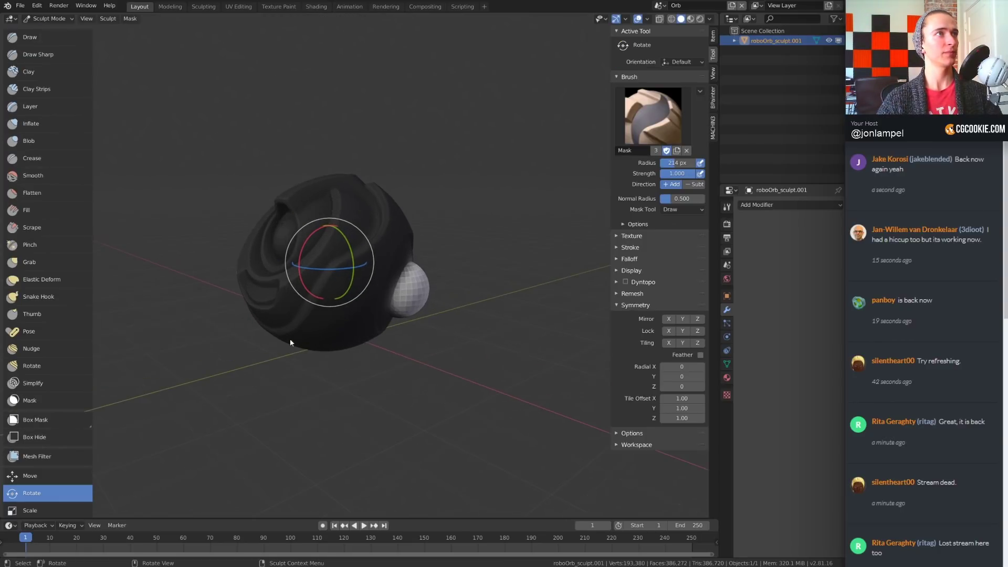
pyautogui.click(129, 19)
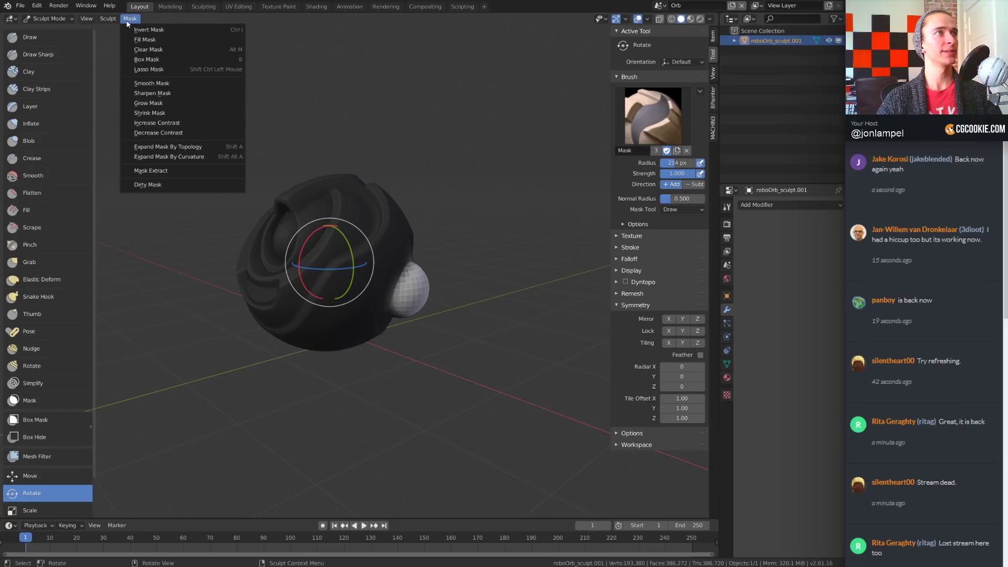
pyautogui.click(155, 51)
# - Try the Mesh Filter tool with the Inflate filter type on the whole orb
pyautogui.scroll(-1, 32, 447)
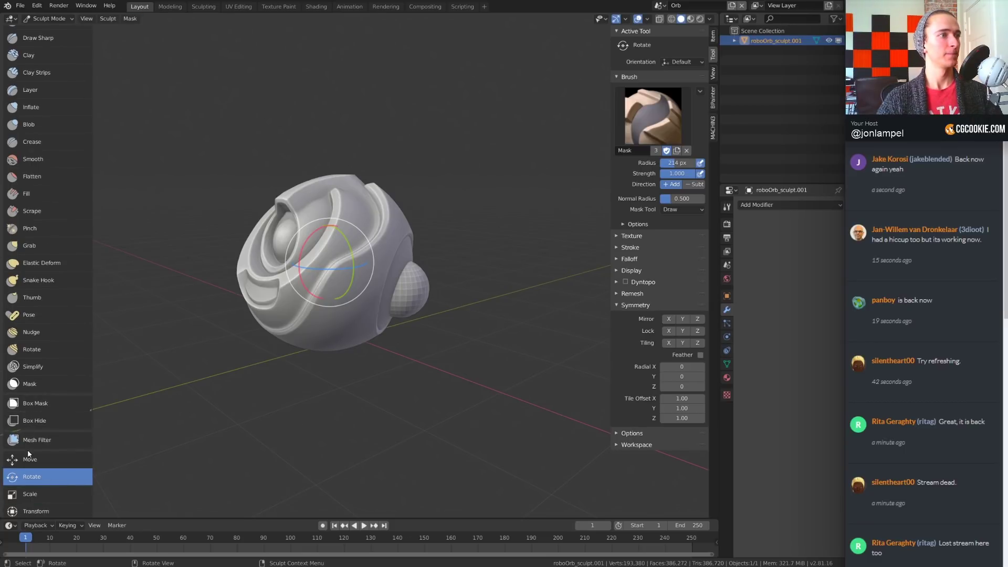
pyautogui.click(32, 440)
pyautogui.moveTo(425, 279); pyautogui.dragTo(475, 276, button='middle')
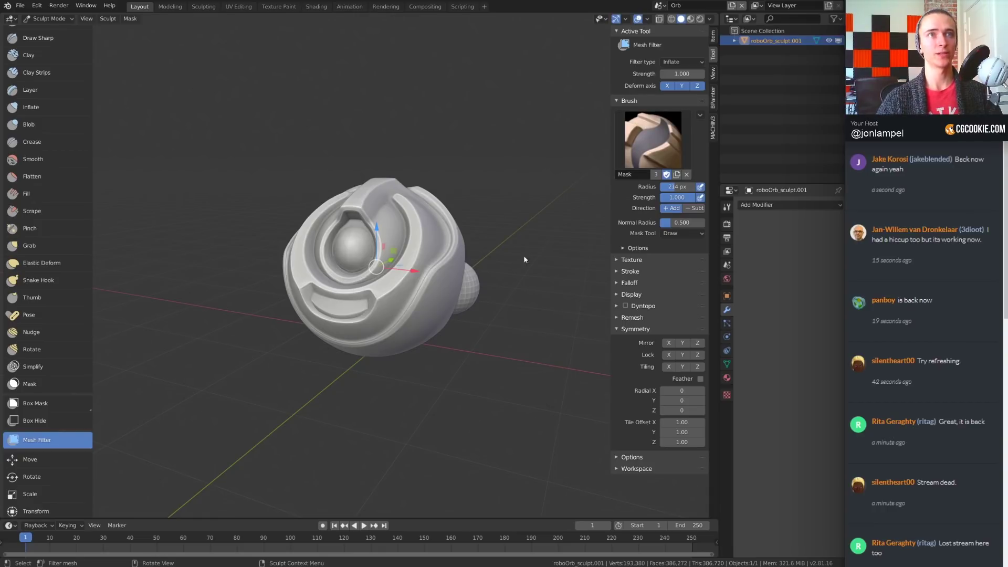
pyautogui.click(692, 64)
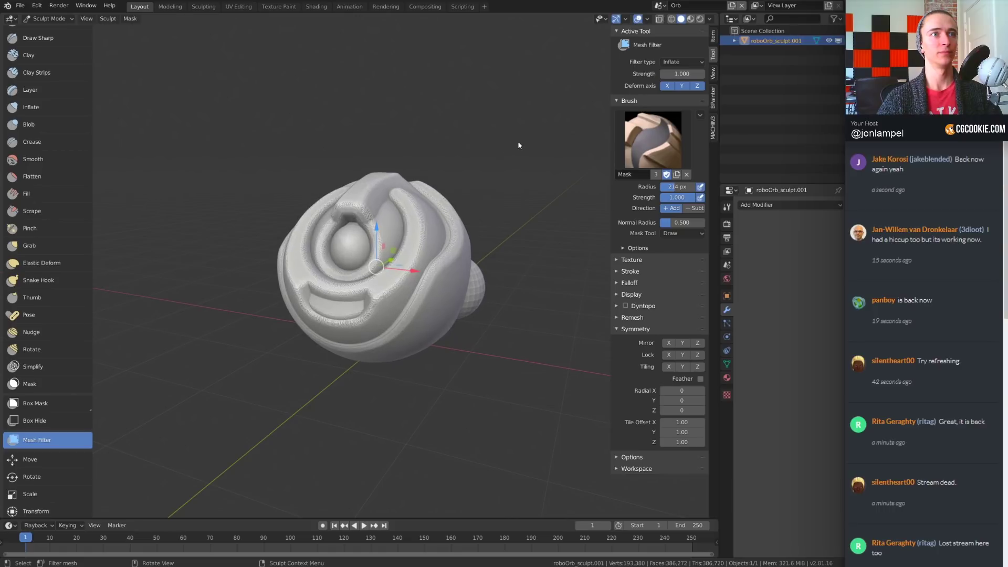
# - Change the Mesh Filter type to Scale and enlarge the whole orb with it
pyautogui.click(682, 62)
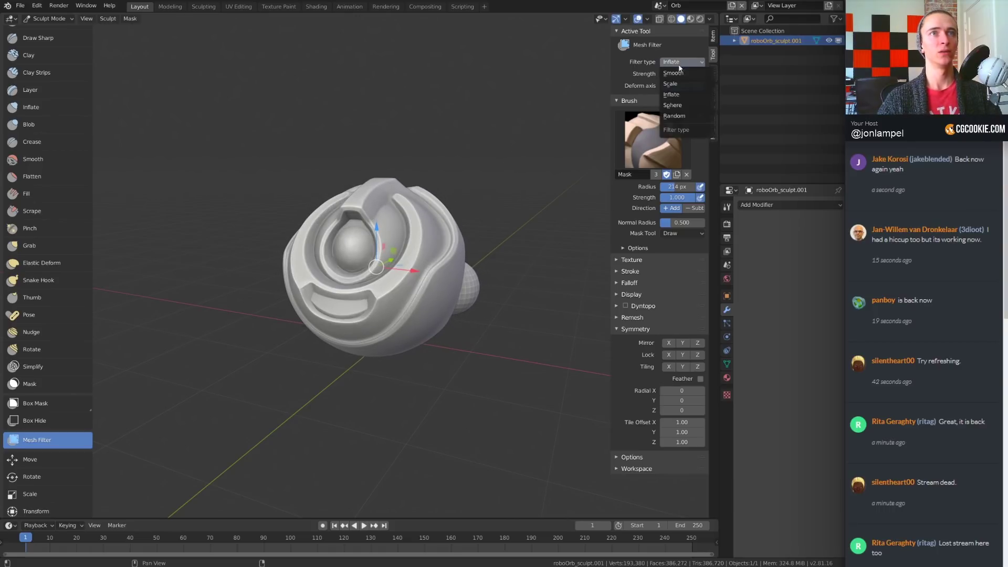
pyautogui.click(683, 84)
pyautogui.moveTo(517, 102)
pyautogui.mouseDown()
pyautogui.moveTo(535, 87)
pyautogui.moveTo(528, 124)
pyautogui.mouseUp()
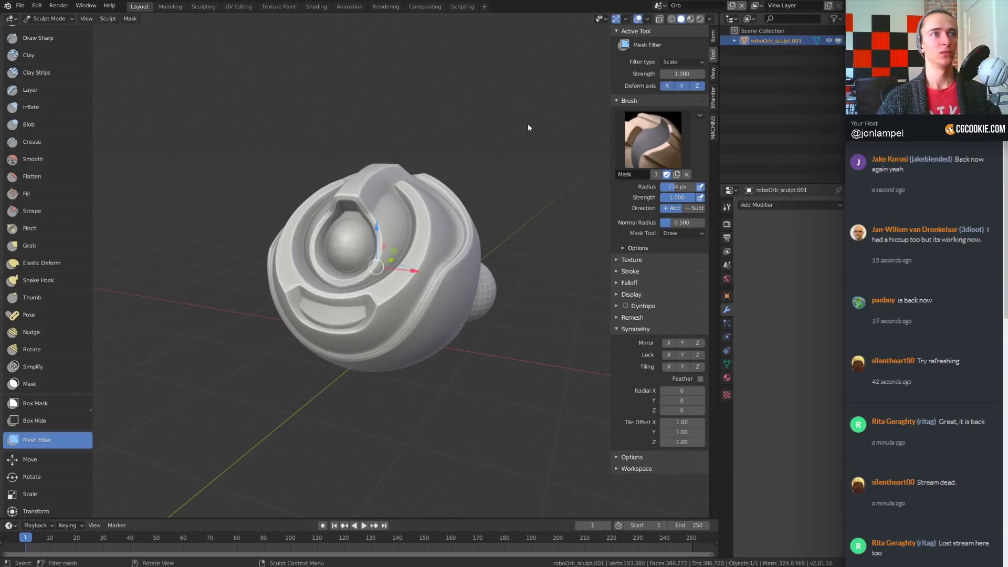
# - Morph the orb toward a ball using the Sphere filter type, and undo the deformation
pyautogui.click(692, 61)
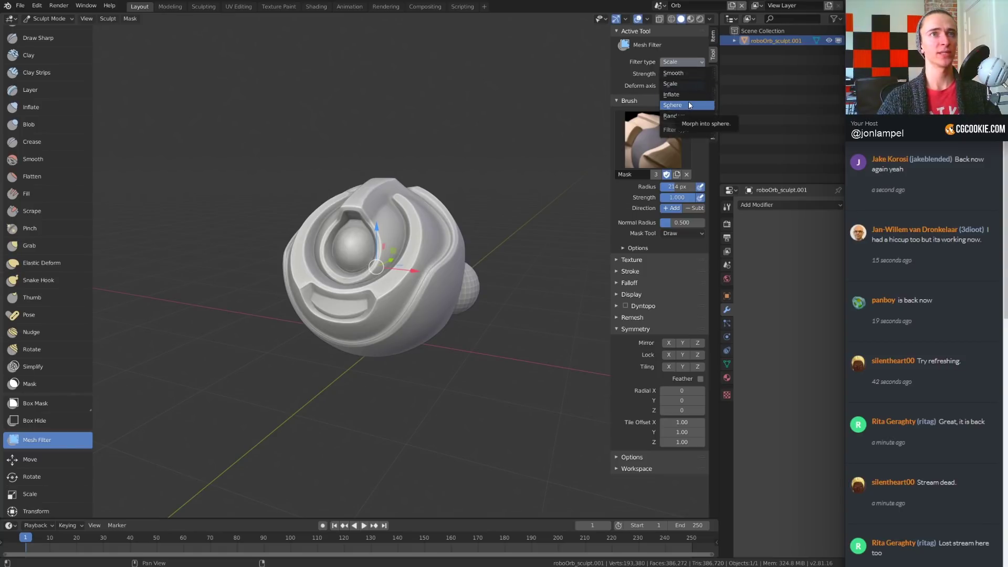
pyautogui.click(689, 103)
pyautogui.moveTo(528, 149)
pyautogui.mouseDown()
pyautogui.moveTo(610, 149)
pyautogui.moveTo(552, 149)
pyautogui.mouseUp()
pyautogui.moveTo(530, 210)
pyautogui.mouseDown(button='middle')
pyautogui.moveTo(483, 211)
pyautogui.moveTo(500, 231)
pyautogui.mouseUp(button='middle')
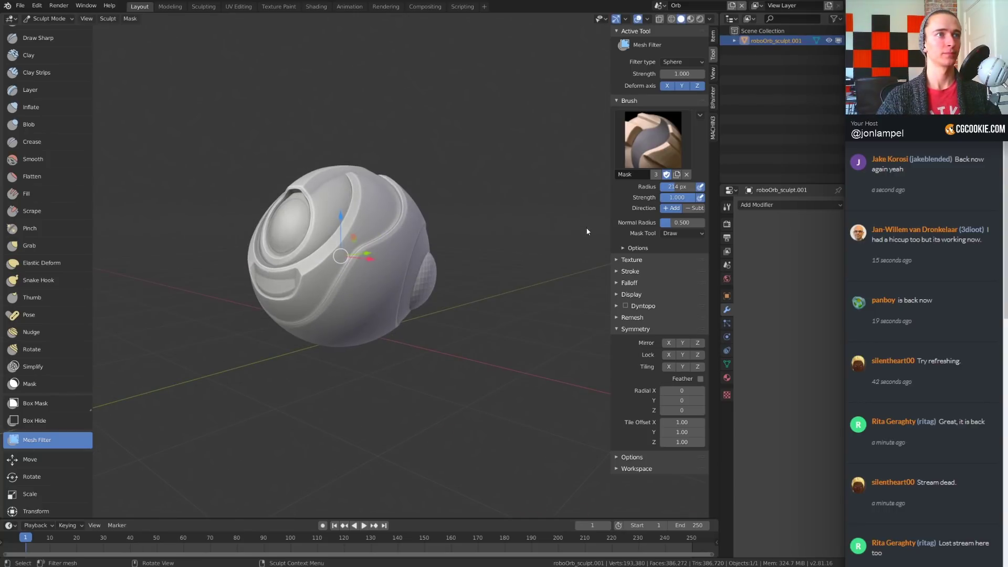
pyautogui.hotkey('ctrl', 'z')
pyautogui.moveTo(503, 195)
pyautogui.mouseDown(button='middle')
pyautogui.moveTo(501, 247)
pyautogui.moveTo(507, 189)
pyautogui.mouseUp(button='middle')
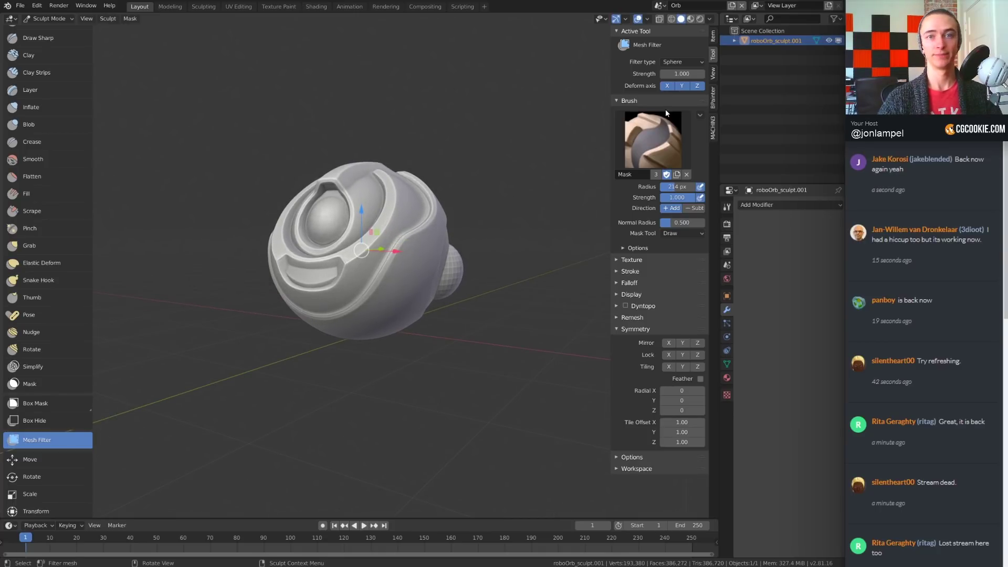
# - Bring back the mask covering everything but the small ball, and remove it again
pyautogui.click(657, 128)
pyautogui.hotkey('ctrl', 'i')
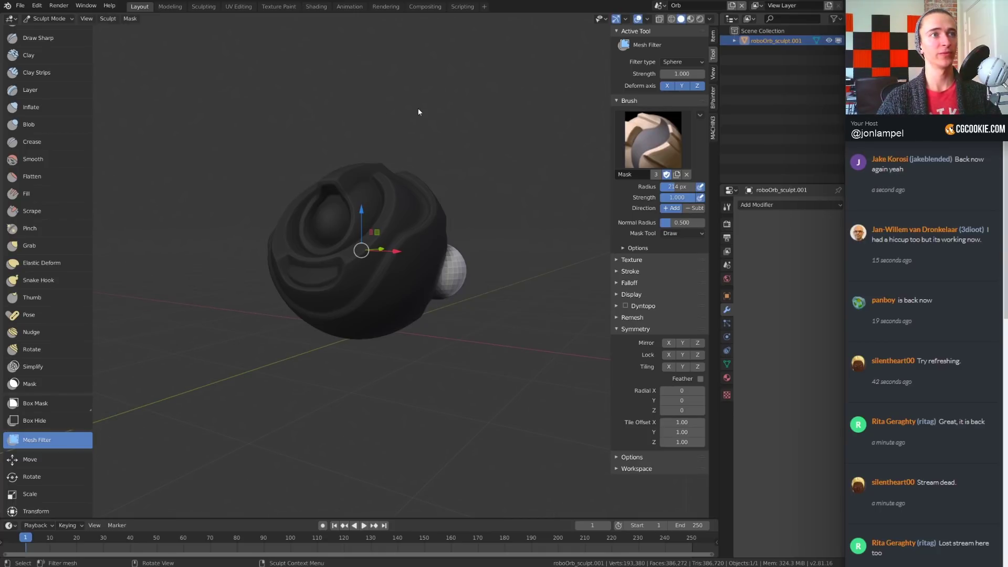
pyautogui.hotkey('ctrl', 'i')
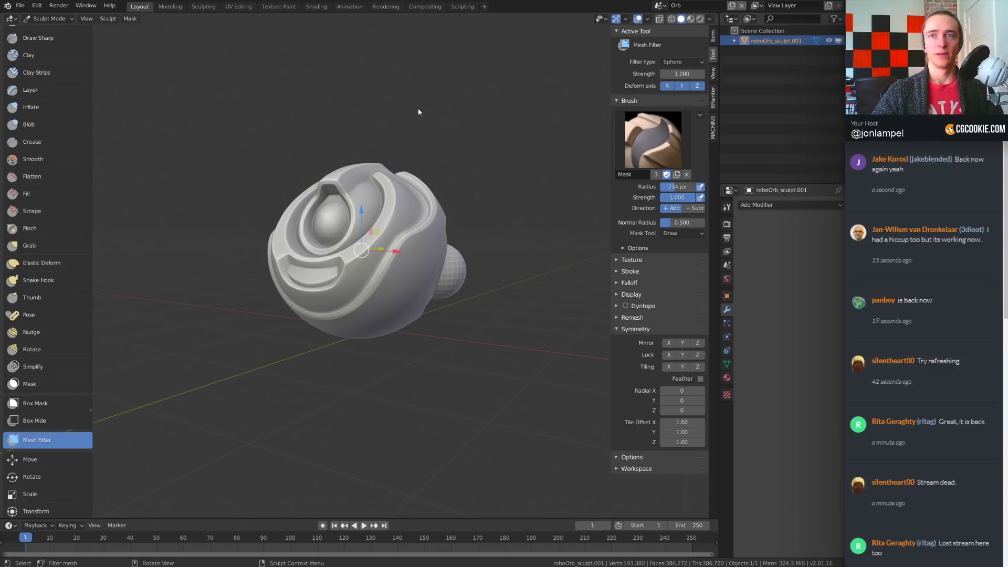
# - Sculpt raised ridges on the orb's side beside the round socket using the Draw Sharp brush with a 95 px radius
pyautogui.scroll(1, 77, 93)
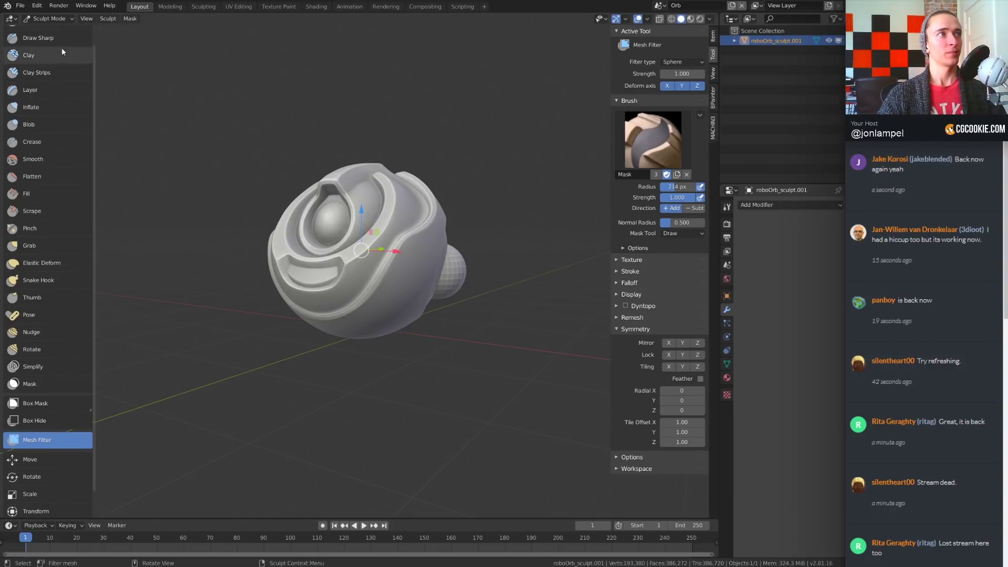
pyautogui.click(37, 54)
pyautogui.scroll(3, 450, 200)
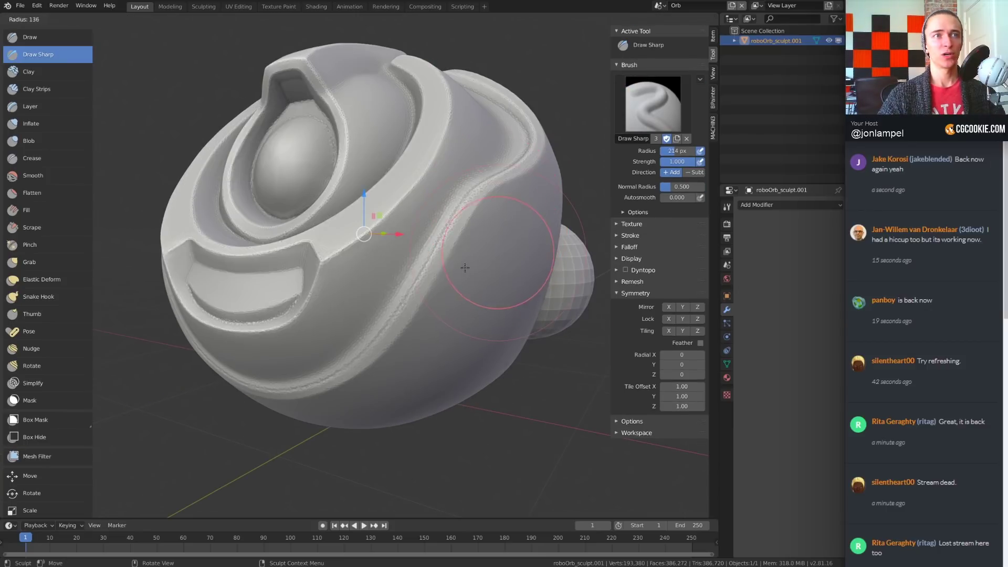
pyautogui.moveTo(466, 269); pyautogui.dragTo(360, 225, button='middle')
pyautogui.moveTo(361, 225)
pyautogui.mouseDown()
pyautogui.moveTo(315, 358)
pyautogui.moveTo(403, 257)
pyautogui.moveTo(368, 363)
pyautogui.mouseUp()
pyautogui.scroll(2, 362, 315)
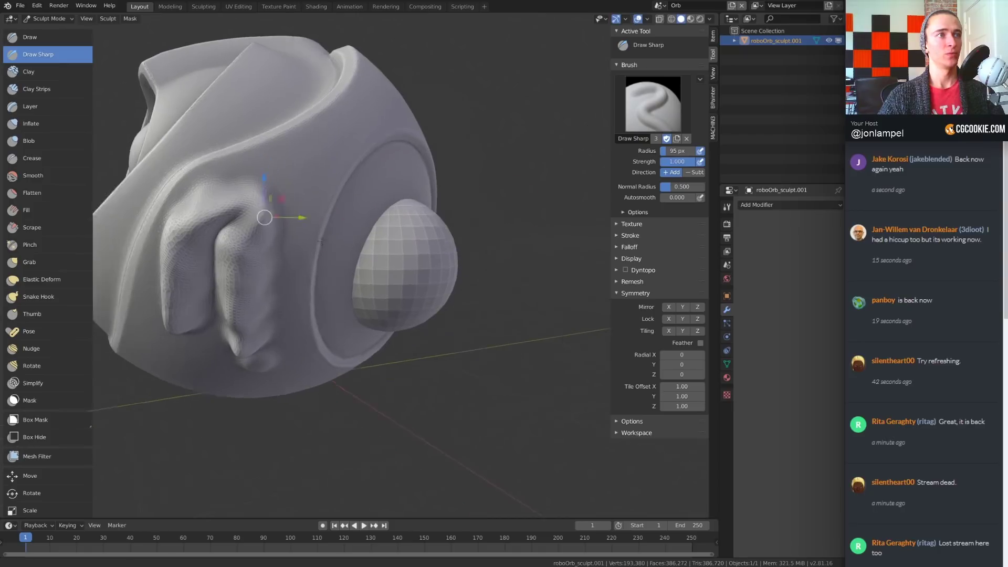
pyautogui.scroll(3, 341, 317)
pyautogui.moveTo(341, 317)
pyautogui.mouseDown()
pyautogui.moveTo(308, 304)
pyautogui.moveTo(247, 367)
pyautogui.moveTo(322, 315)
pyautogui.moveTo(281, 338)
pyautogui.mouseUp()
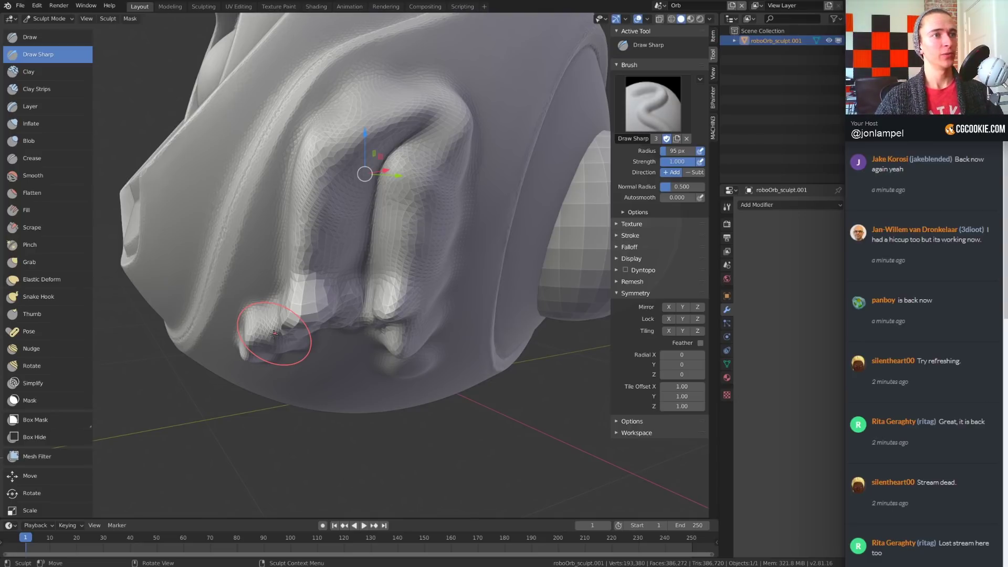
pyautogui.moveTo(363, 168)
pyautogui.mouseDown()
pyautogui.moveTo(326, 202)
pyautogui.moveTo(354, 152)
pyautogui.moveTo(320, 196)
pyautogui.moveTo(299, 261)
pyautogui.moveTo(315, 294)
pyautogui.moveTo(329, 198)
pyautogui.moveTo(311, 293)
pyautogui.moveTo(430, 108)
pyautogui.moveTo(349, 112)
pyautogui.moveTo(334, 131)
pyautogui.moveTo(358, 214)
pyautogui.moveTo(352, 190)
pyautogui.moveTo(300, 184)
pyautogui.moveTo(305, 270)
pyautogui.mouseUp()
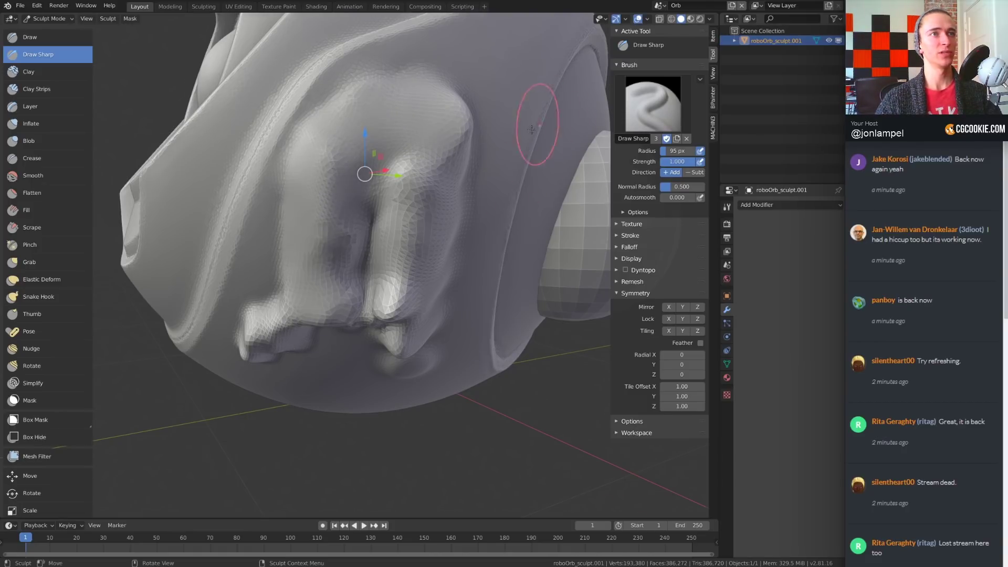
# - Set the brush falloff to the sharp curve preset and sculpt a ridge along the round socket's edge
pyautogui.moveTo(532, 130); pyautogui.dragTo(333, 192, button='middle')
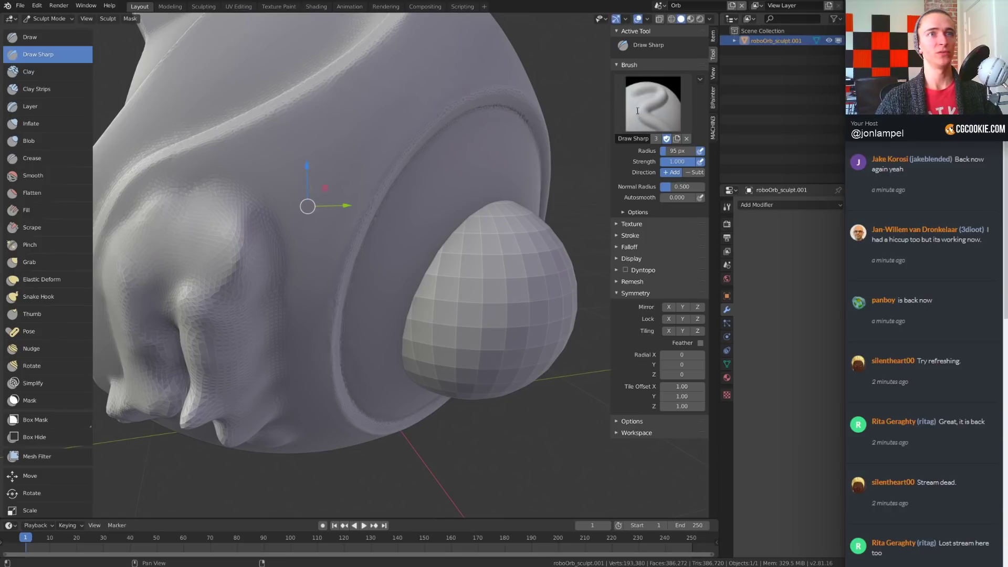
pyautogui.click(644, 299)
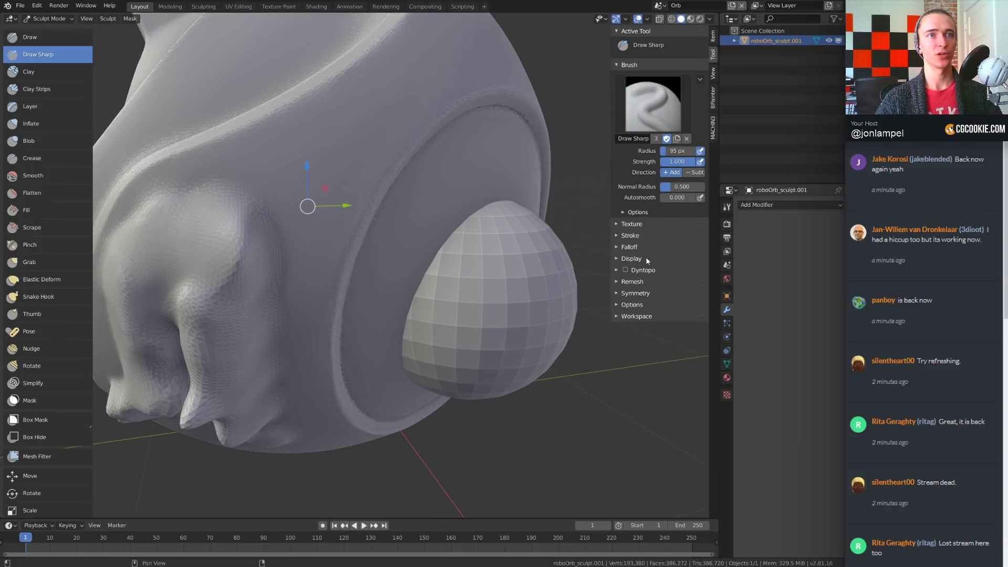
pyautogui.click(647, 245)
pyautogui.click(649, 243)
pyautogui.click(650, 247)
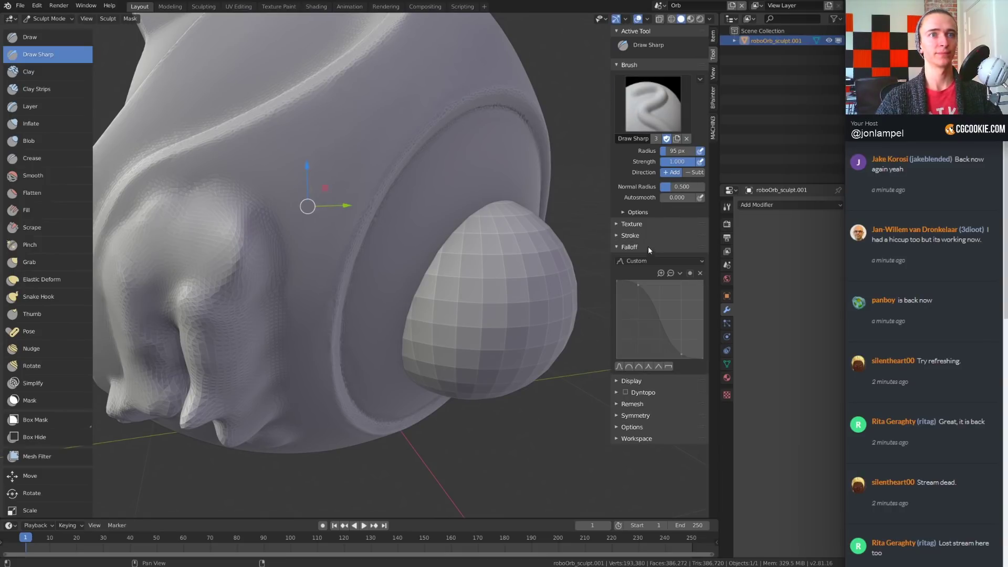
pyautogui.click(650, 367)
pyautogui.moveTo(398, 79)
pyautogui.mouseDown()
pyautogui.moveTo(305, 203)
pyautogui.moveTo(306, 281)
pyautogui.mouseUp()
pyautogui.moveTo(447, 136); pyautogui.dragTo(109, 104, button='middle')
# - Sculpt another ridge above the round socket with the standard Draw brush to compare the strokes
pyautogui.click(68, 40)
pyautogui.moveTo(483, 180); pyautogui.dragTo(551, 191, button='middle')
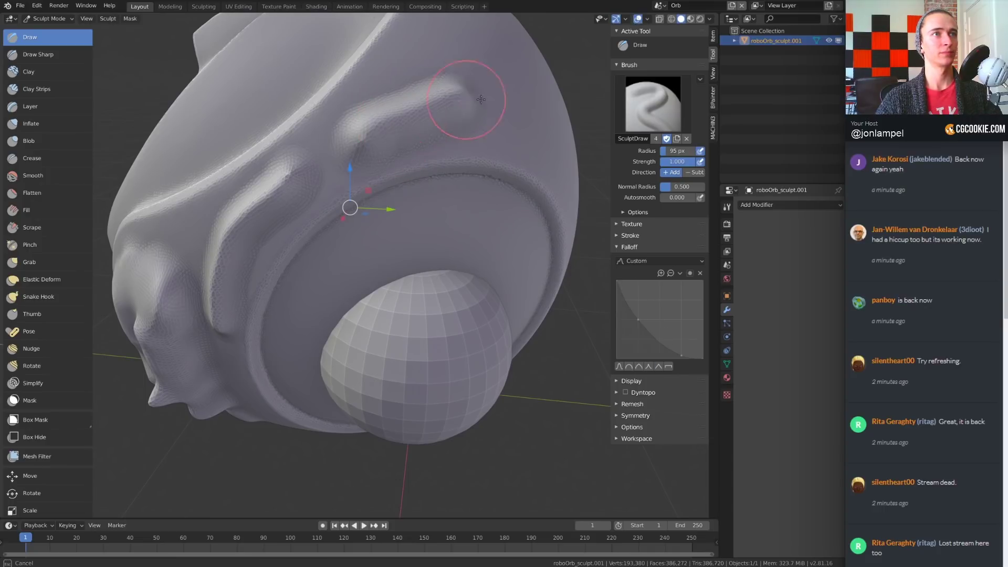
pyautogui.moveTo(484, 247)
pyautogui.mouseDown(button='middle')
pyautogui.moveTo(467, 198)
pyautogui.moveTo(401, 423)
pyautogui.moveTo(459, 356)
pyautogui.mouseUp(button='middle')
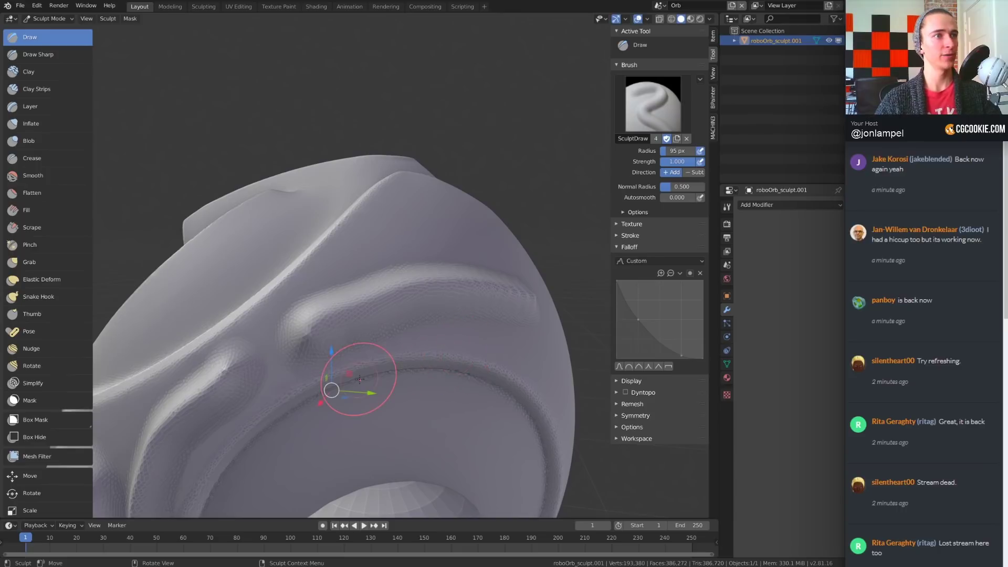
pyautogui.moveTo(360, 420)
pyautogui.mouseDown(button='middle')
pyautogui.moveTo(387, 367)
pyautogui.moveTo(375, 347)
pyautogui.mouseUp(button='middle')
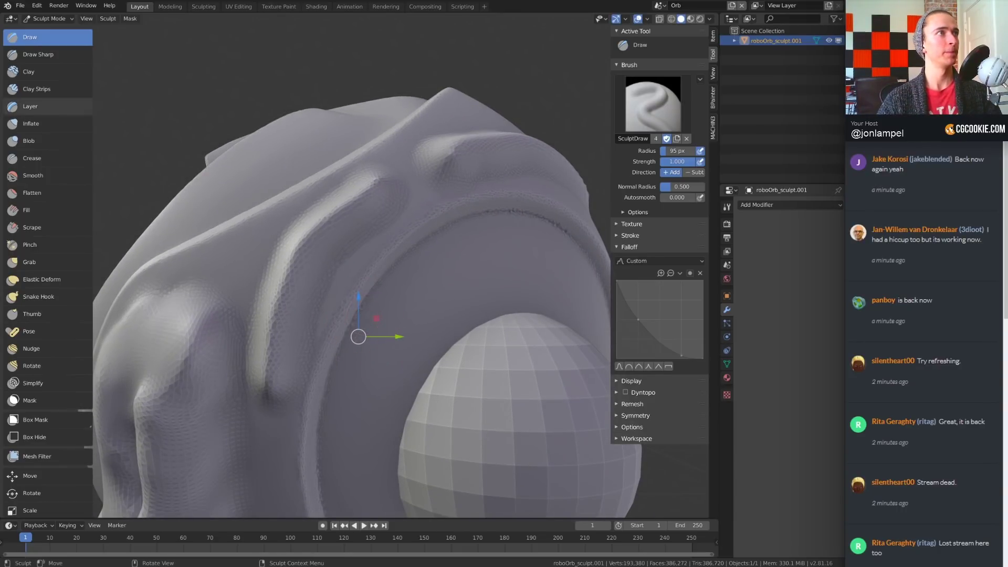
pyautogui.keyDown('shift'); pyautogui.moveTo(393, 153); pyautogui.dragTo(393, 152, button='middle'); pyautogui.keyUp('shift')
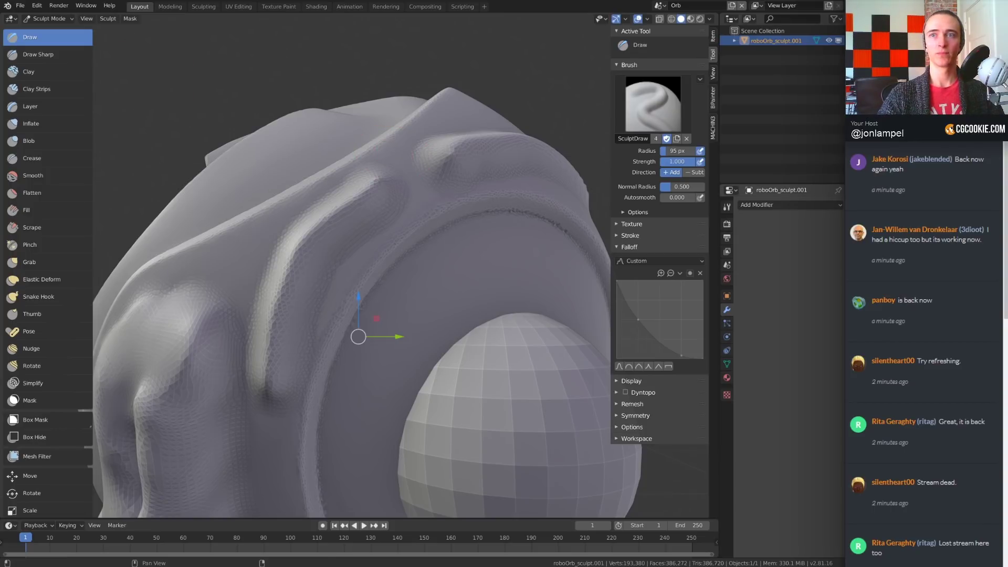
pyautogui.scroll(-10, 525, 326)
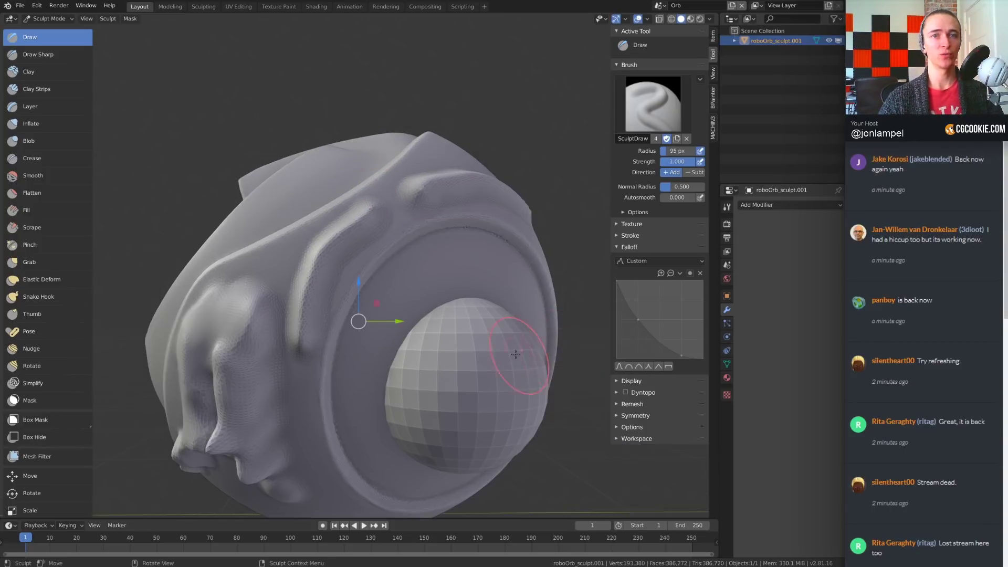
# - Switch the robot orb from Sculpt Mode back to Object Mode and view its sculpted surface
pyautogui.moveTo(525, 325); pyautogui.dragTo(539, 358, button='middle')
pyautogui.hotkey('ctrl', 'Tab')
pyautogui.click(448, 364)
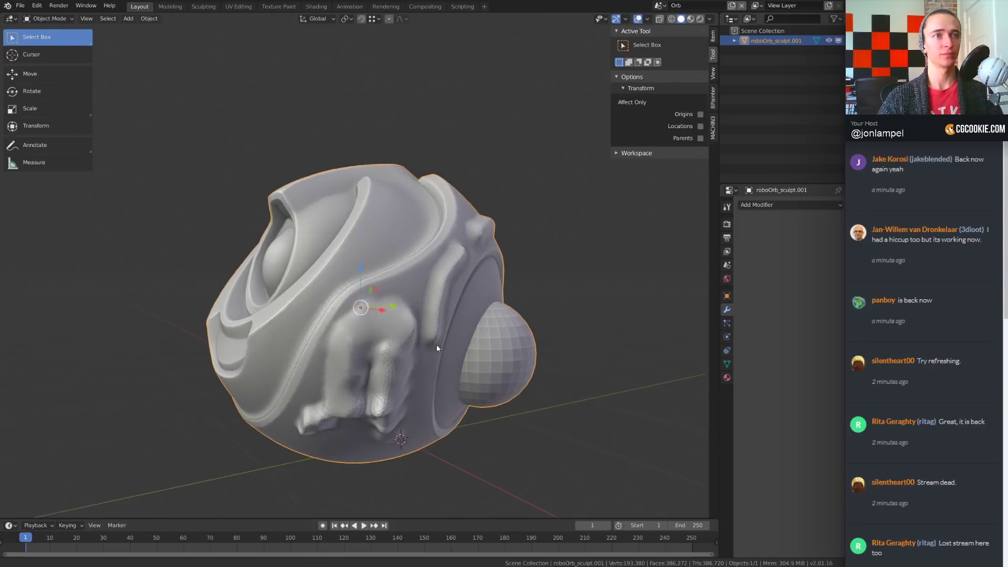
pyautogui.moveTo(437, 345)
pyautogui.mouseDown(button='middle')
pyautogui.moveTo(421, 348)
pyautogui.moveTo(517, 351)
pyautogui.moveTo(445, 342)
pyautogui.mouseUp(button='middle')
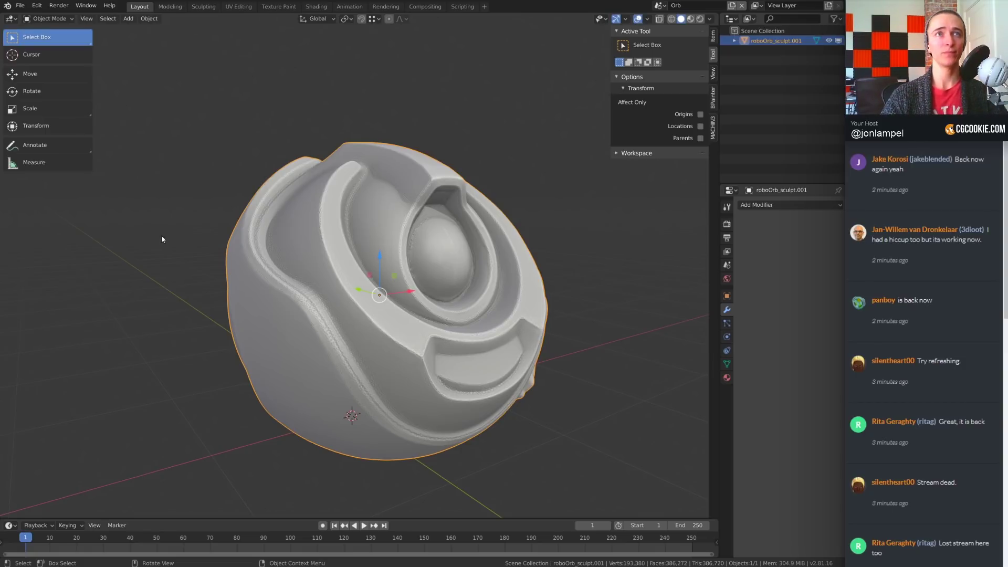
# - Switch to the Shader Ball scene and show the shader ball's Example material nodes in the Shading workspace
pyautogui.click(659, 5)
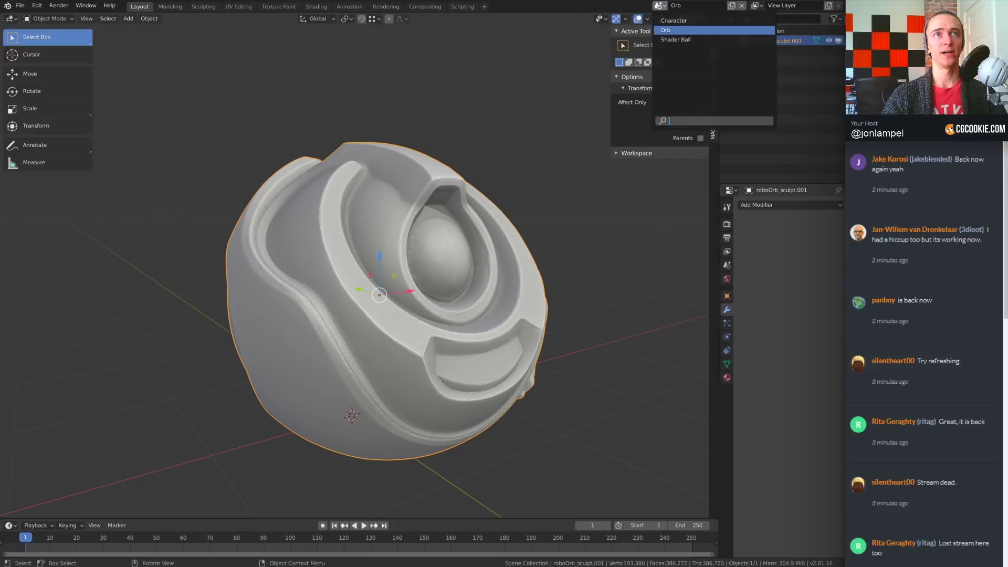
pyautogui.click(671, 39)
pyautogui.moveTo(469, 304); pyautogui.dragTo(423, 395, button='middle')
pyautogui.click(423, 395)
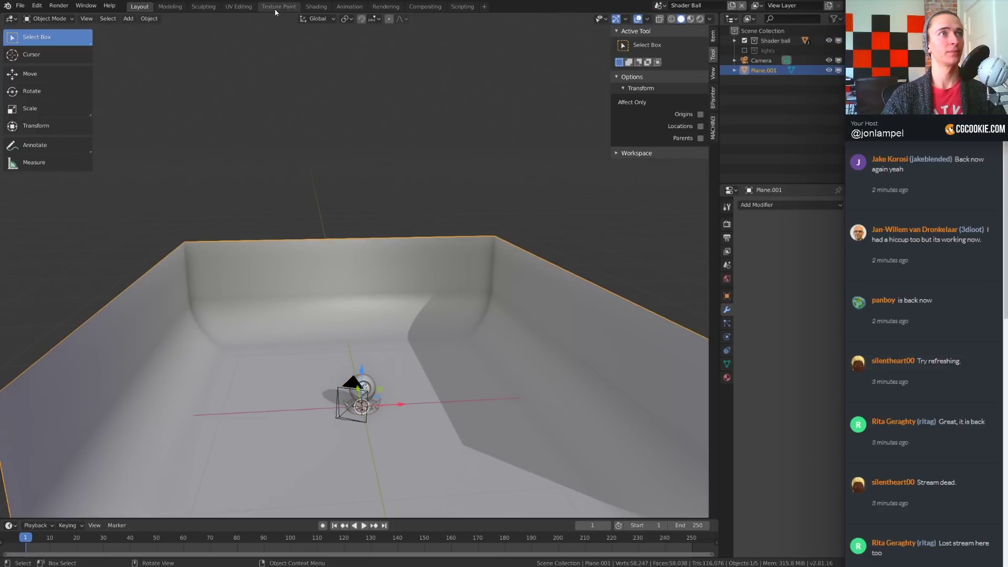
pyautogui.click(316, 6)
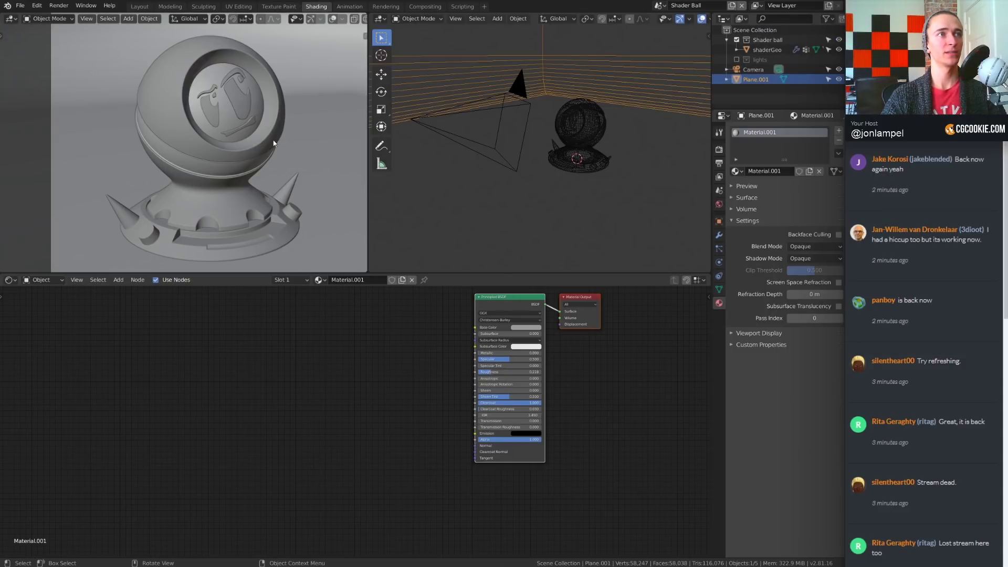
pyautogui.click(228, 150)
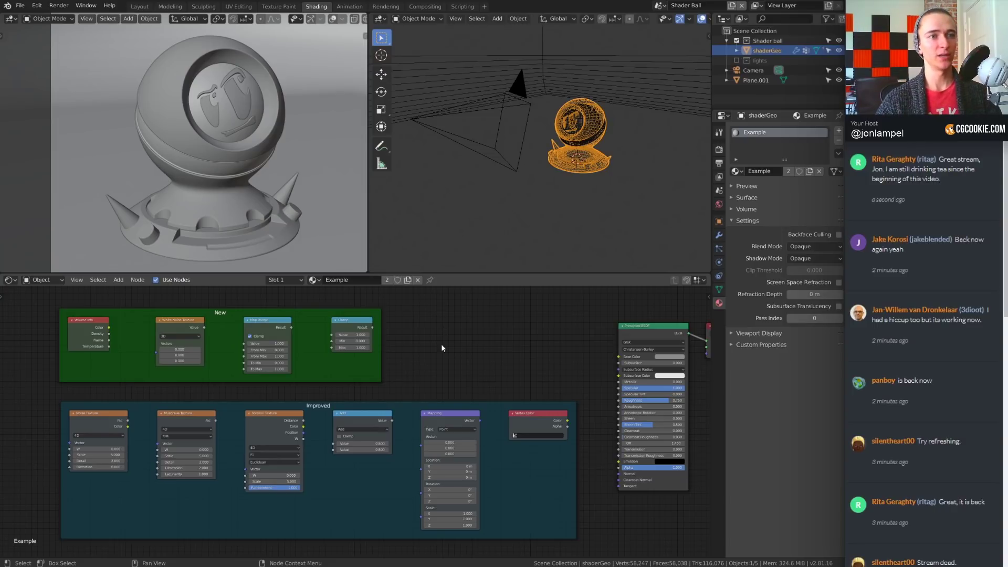
# - Examine the nodes in the New frame, from Volume Info and White Noise Texture to Map Range and Clamp
pyautogui.moveTo(441, 348); pyautogui.dragTo(511, 368, button='middle')
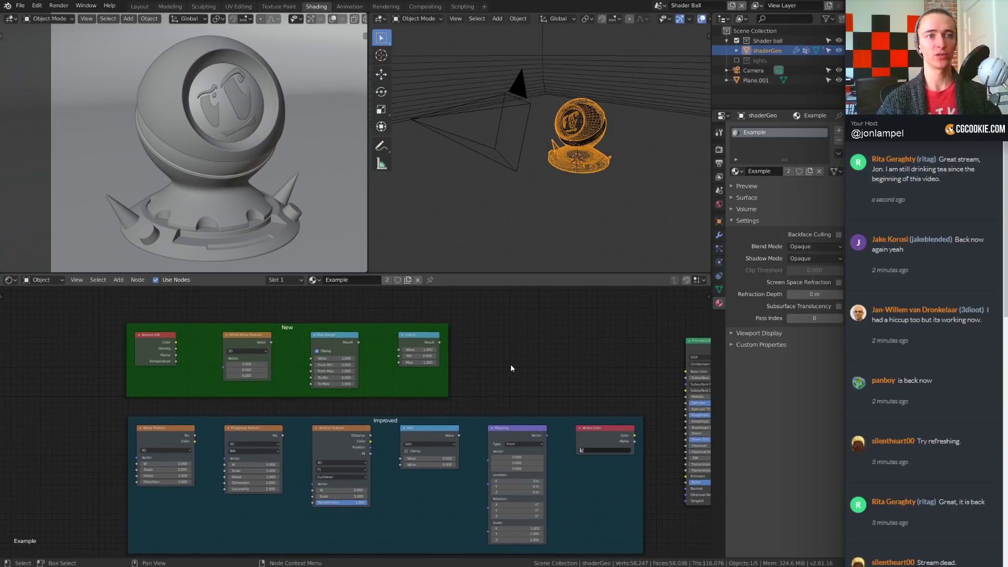
pyautogui.scroll(3, 511, 380)
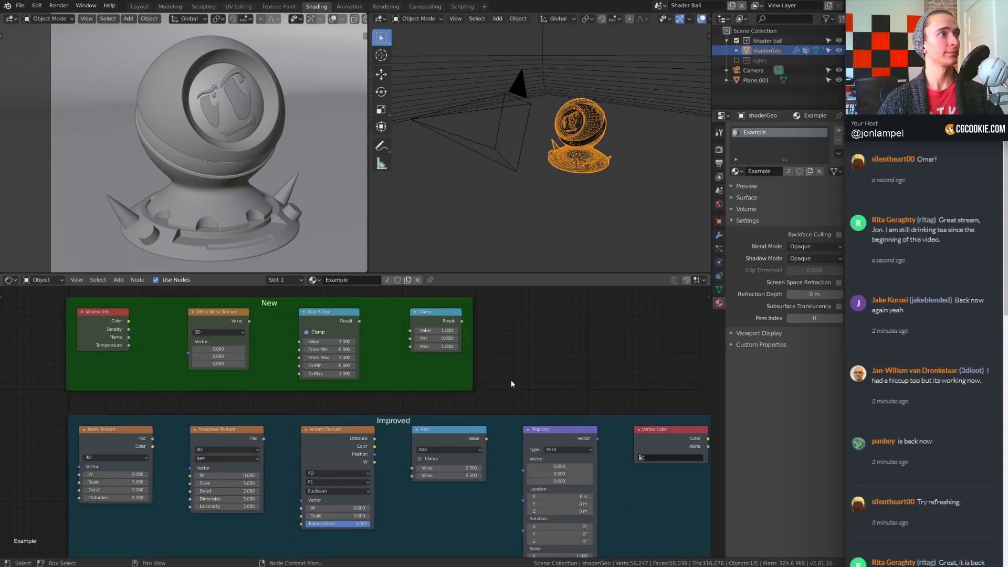
pyautogui.scroll(2, 297, 353)
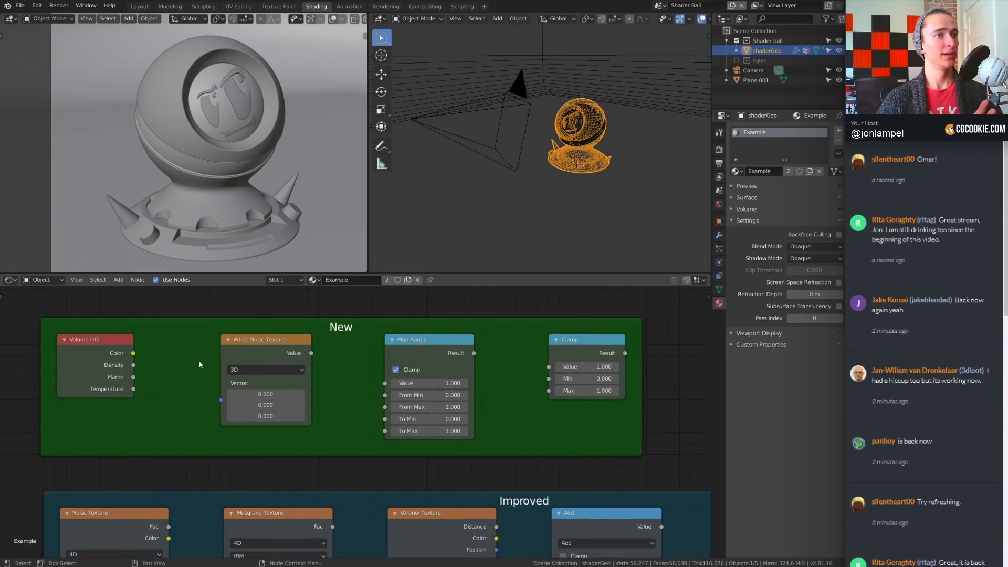
pyautogui.scroll(1, 198, 361)
pyautogui.moveTo(199, 360); pyautogui.dragTo(267, 366, button='middle')
pyautogui.click(157, 369)
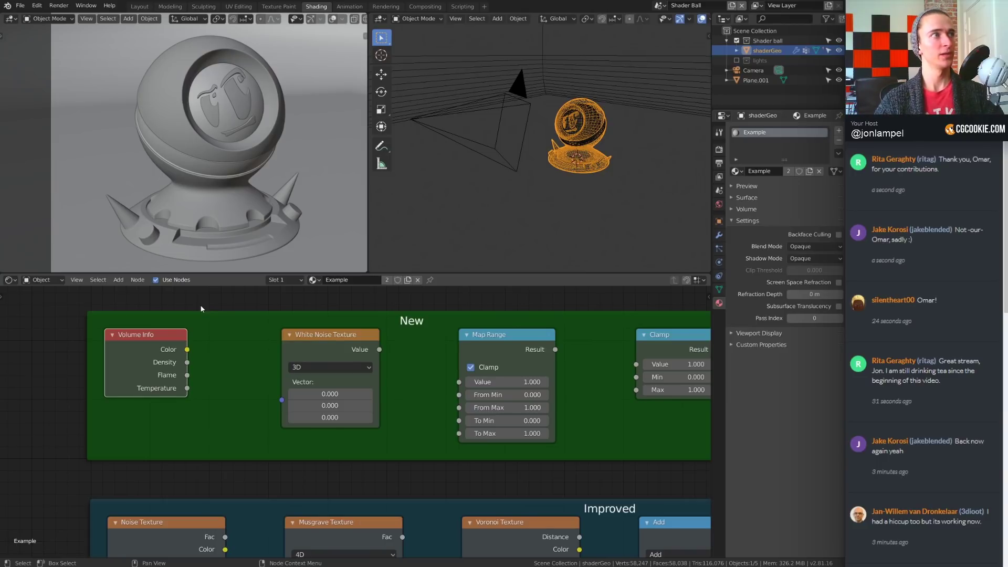
pyautogui.click(320, 336)
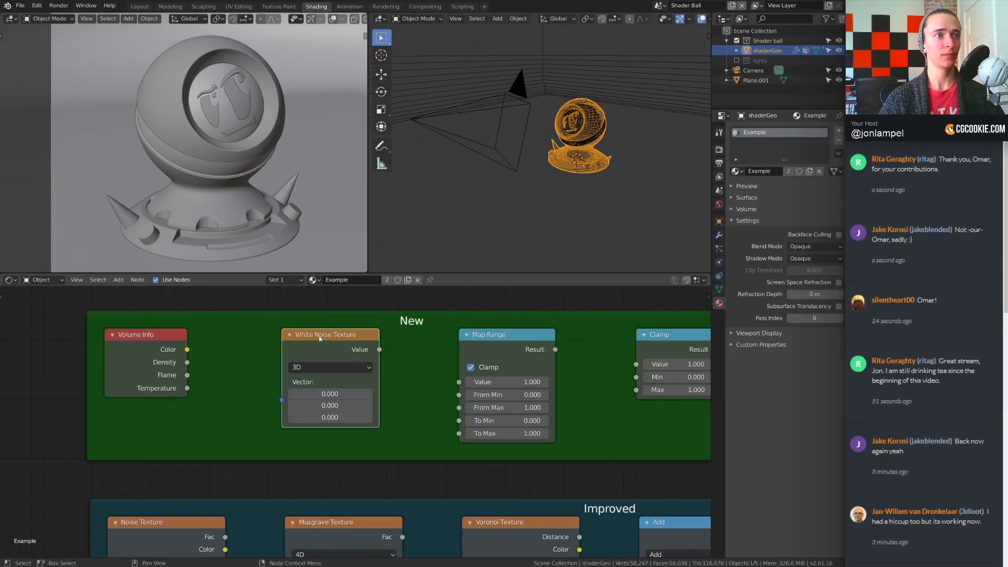
pyautogui.moveTo(471, 314); pyautogui.dragTo(432, 321, button='middle')
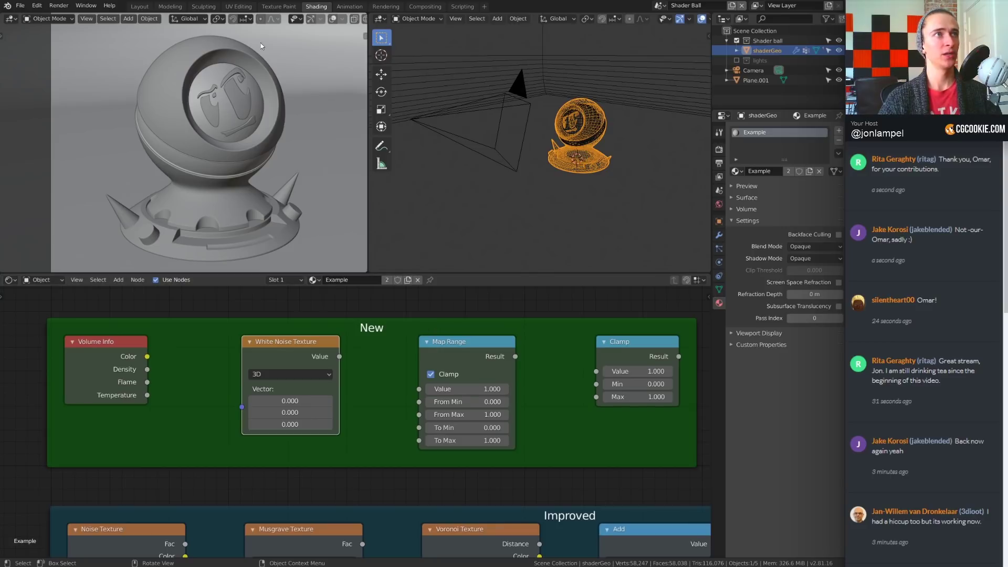
# - Display the shader ball with rendered shading and preview the White Noise Texture node's output on it
pyautogui.scroll(-4, 346, 20)
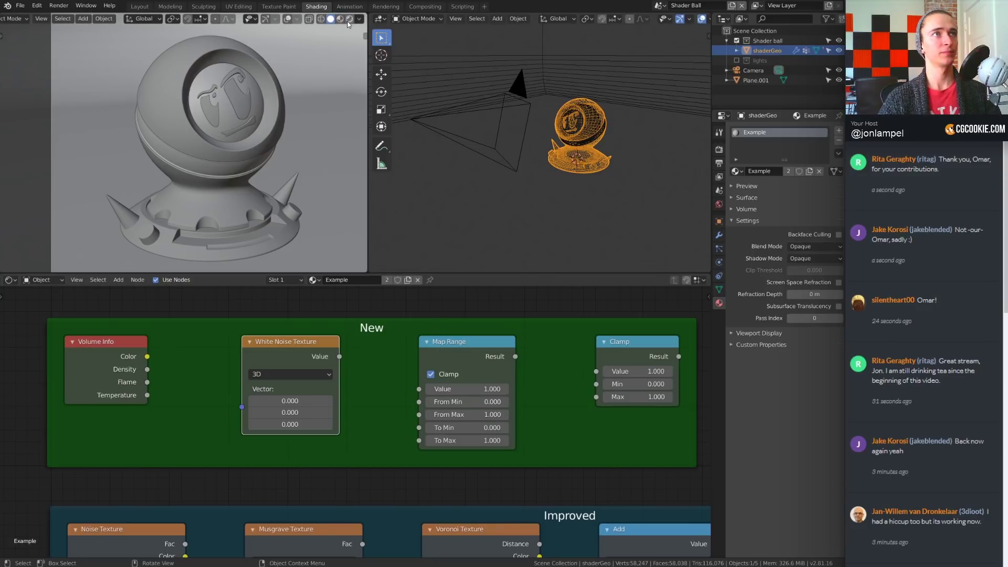
pyautogui.click(349, 19)
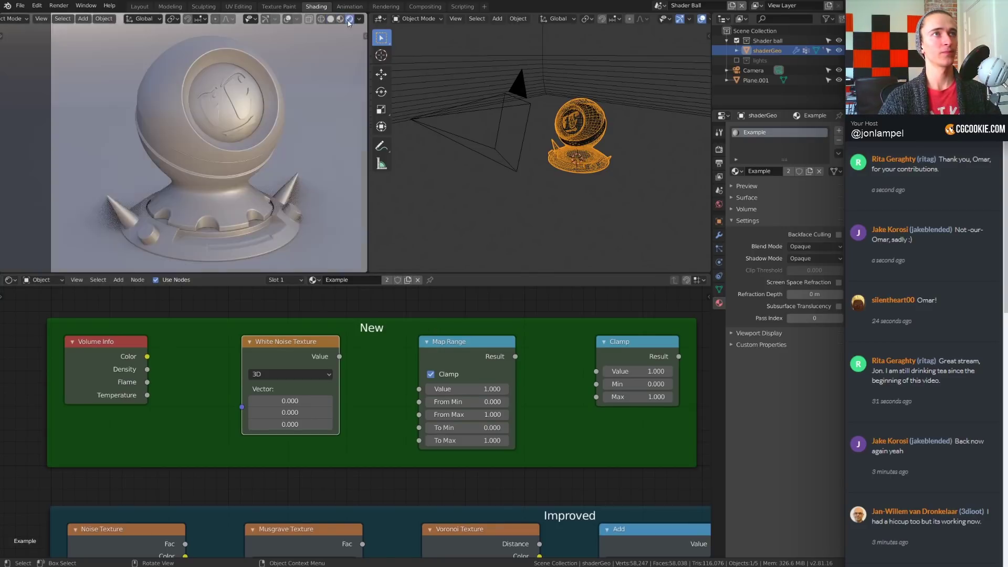
pyautogui.click(719, 149)
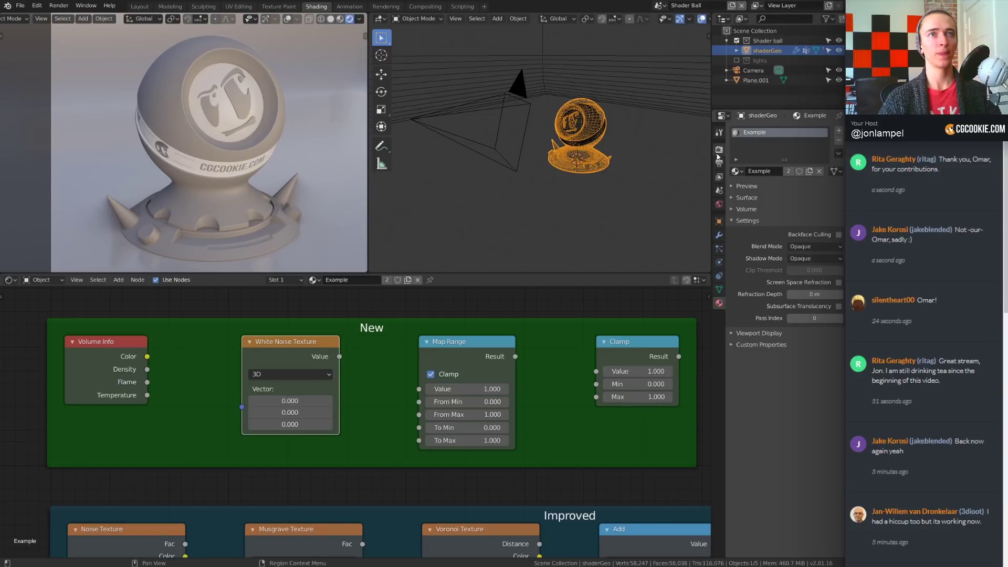
pyautogui.click(815, 131)
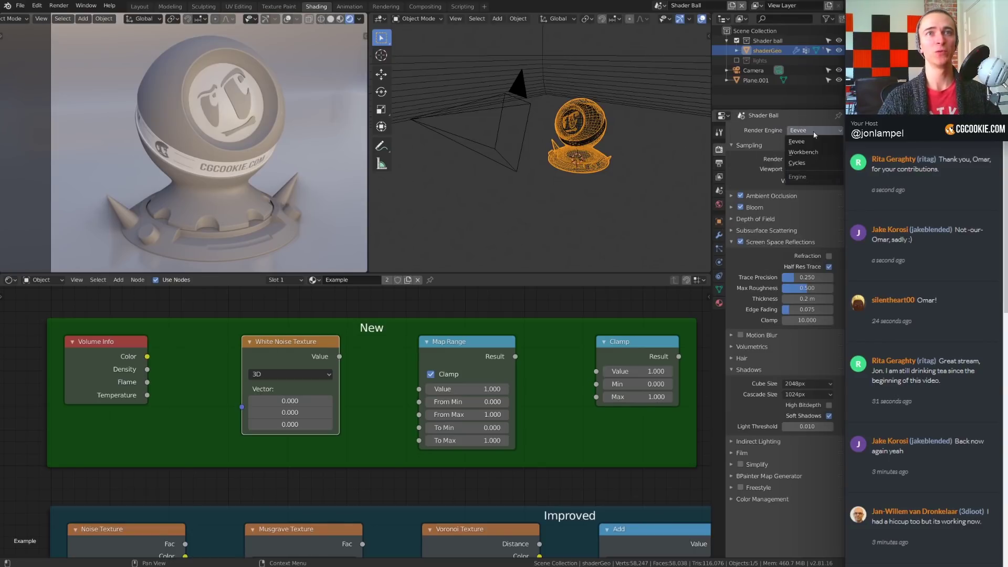
pyautogui.keyDown('ctrl'); pyautogui.keyDown('shift'); pyautogui.click(287, 347); pyautogui.keyUp('shift'); pyautogui.keyUp('ctrl')
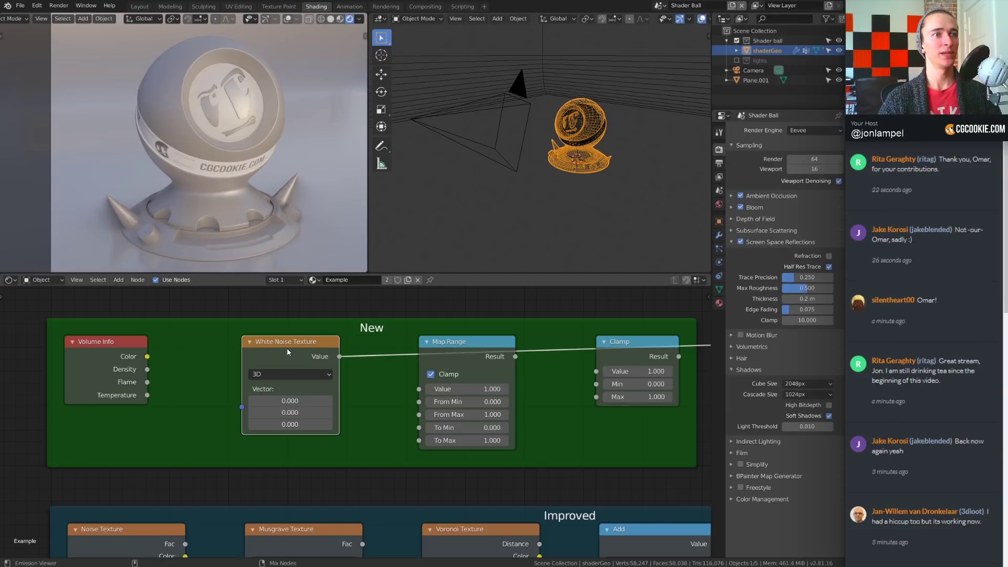
# - Inspect the White Noise Texture preview on the shader ball up close and from several angles
pyautogui.scroll(3, 259, 117)
pyautogui.press('KP_0')
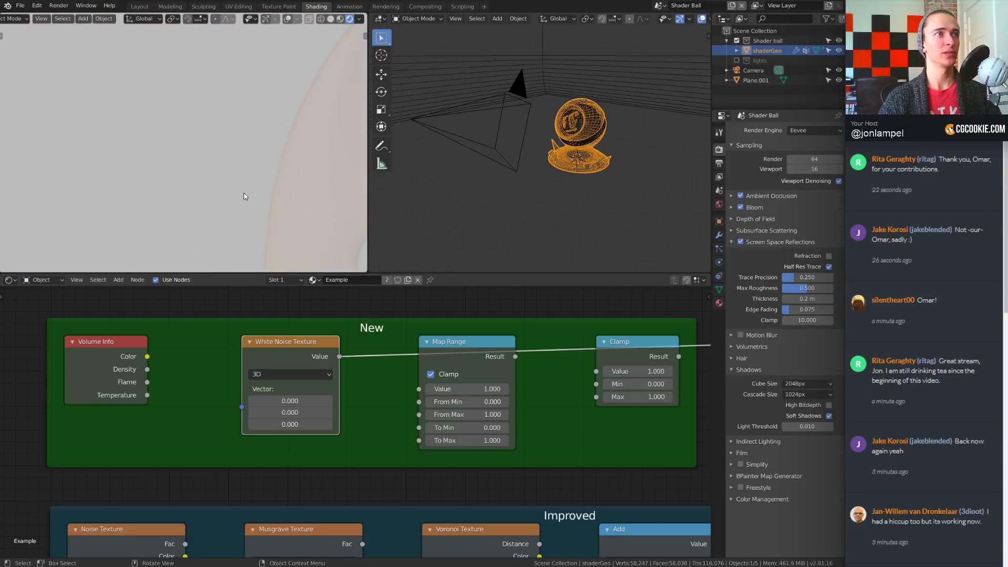
pyautogui.keyDown('shift'); pyautogui.moveTo(242, 183); pyautogui.dragTo(211, 135, button='middle'); pyautogui.keyUp('shift')
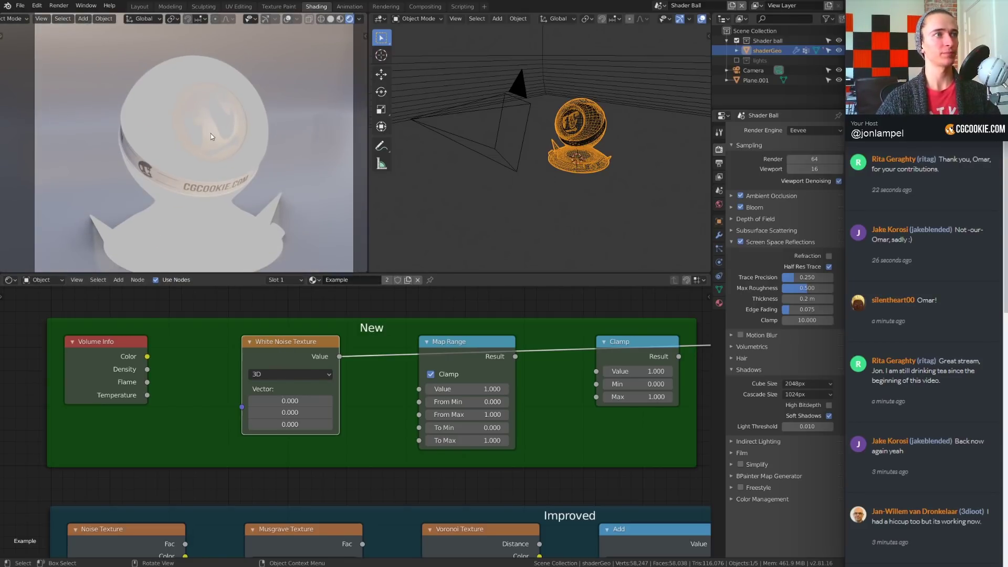
pyautogui.scroll(5, 210, 134)
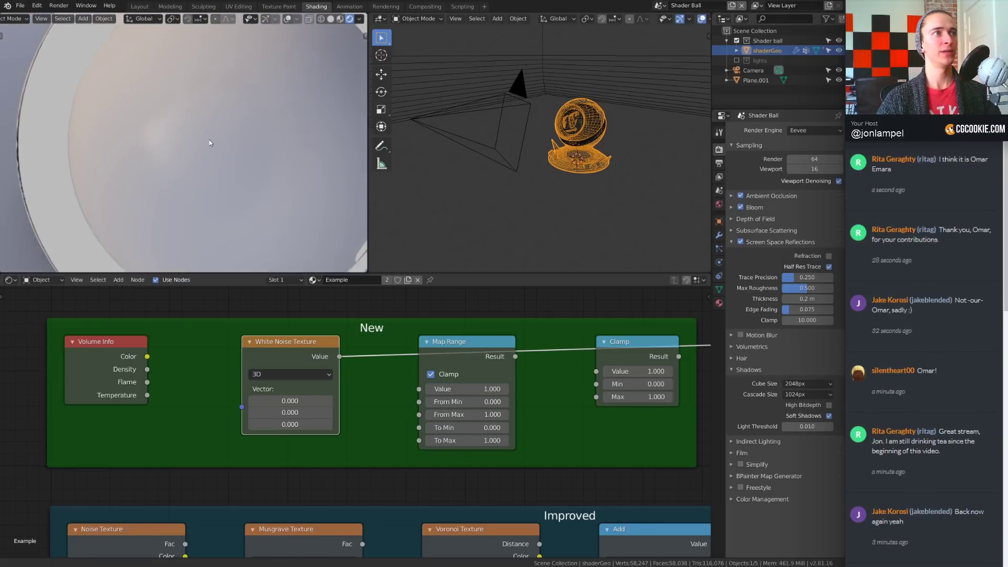
pyautogui.moveTo(209, 143); pyautogui.dragTo(211, 118, button='middle')
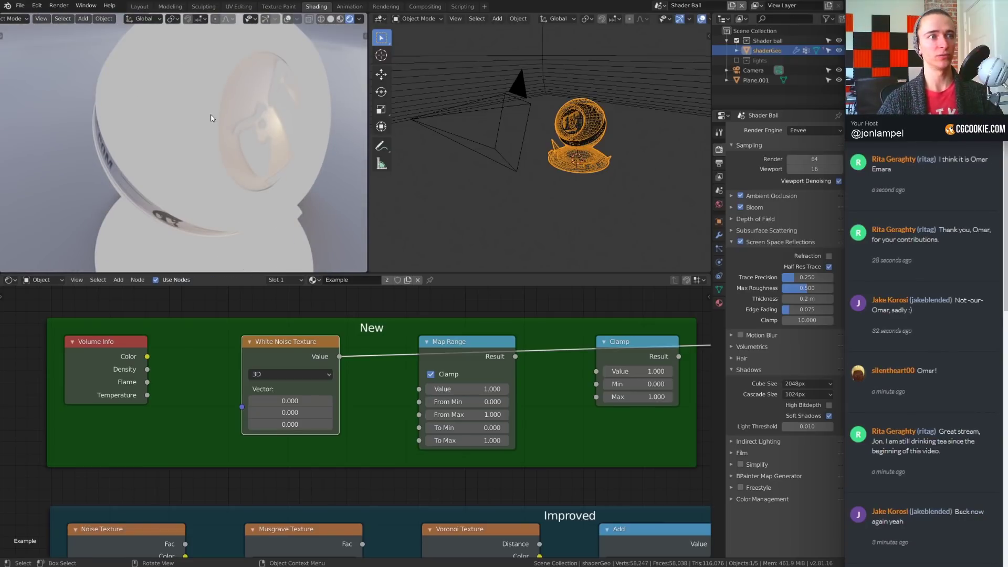
pyautogui.moveTo(216, 152)
pyautogui.mouseDown(button='middle')
pyautogui.moveTo(247, 167)
pyautogui.moveTo(210, 150)
pyautogui.moveTo(223, 161)
pyautogui.mouseUp(button='middle')
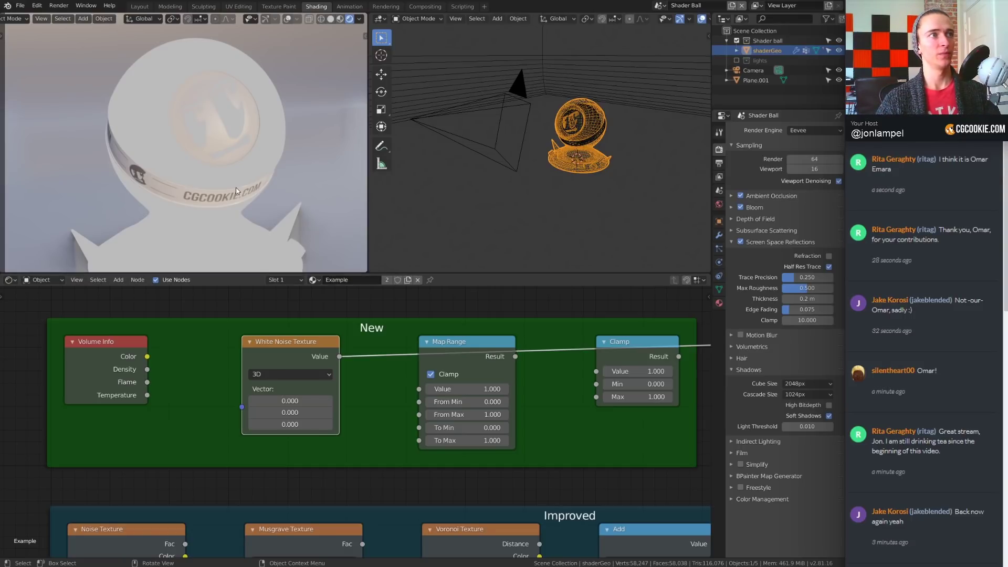
pyautogui.press('KP_0')
pyautogui.moveTo(232, 166)
pyautogui.mouseDown(button='middle')
pyautogui.moveTo(248, 178)
pyautogui.moveTo(227, 168)
pyautogui.mouseUp(button='middle')
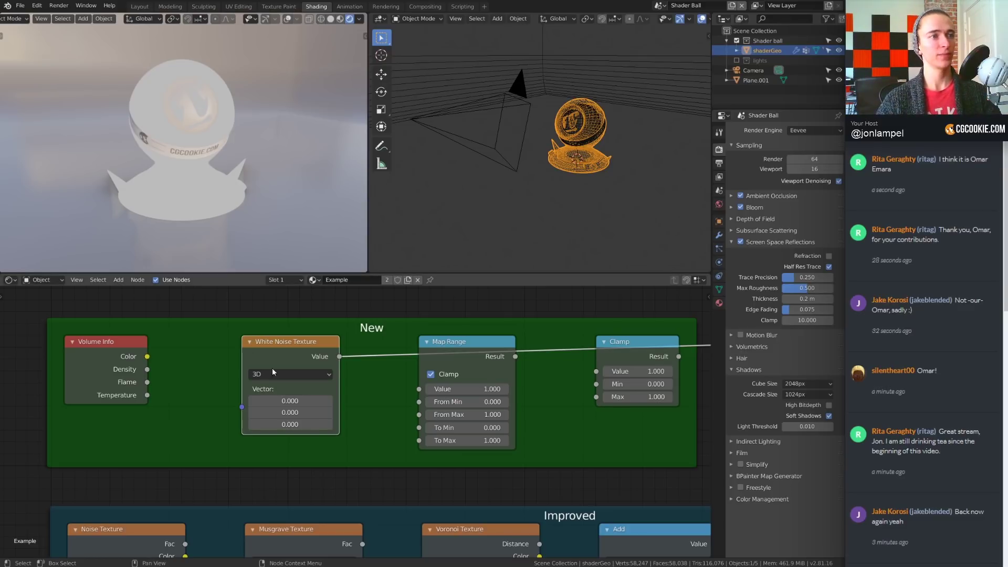
# - Cut the preview link leaving the White Noise Texture node's Value output
pyautogui.moveTo(342, 363); pyautogui.dragTo(230, 345, button='middle')
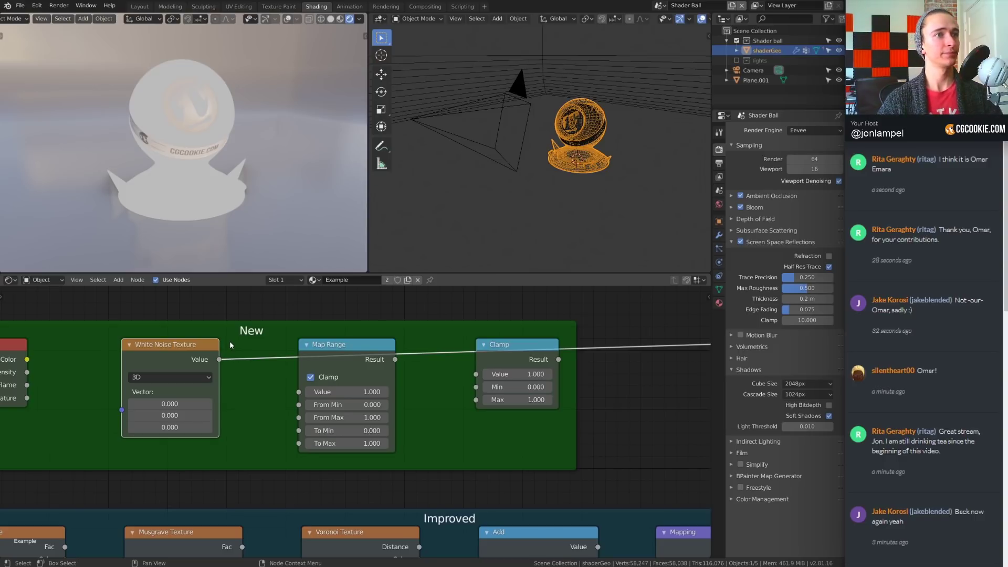
pyautogui.scroll(-4, 375, 339)
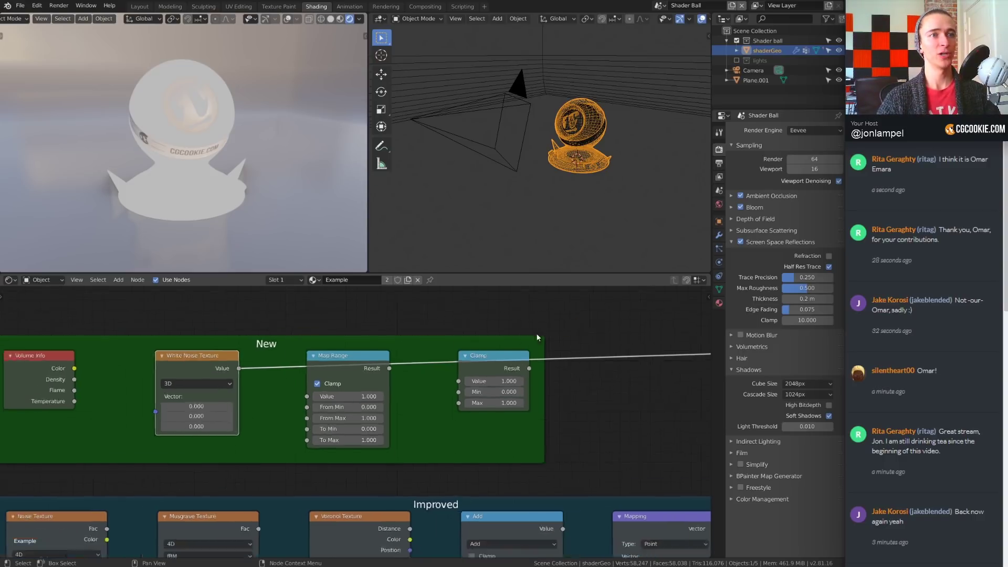
pyautogui.keyDown('ctrl'); pyautogui.moveTo(489, 346); pyautogui.dragTo(484, 398, button='right'); pyautogui.keyUp('ctrl')
pyautogui.scroll(3, 475, 380)
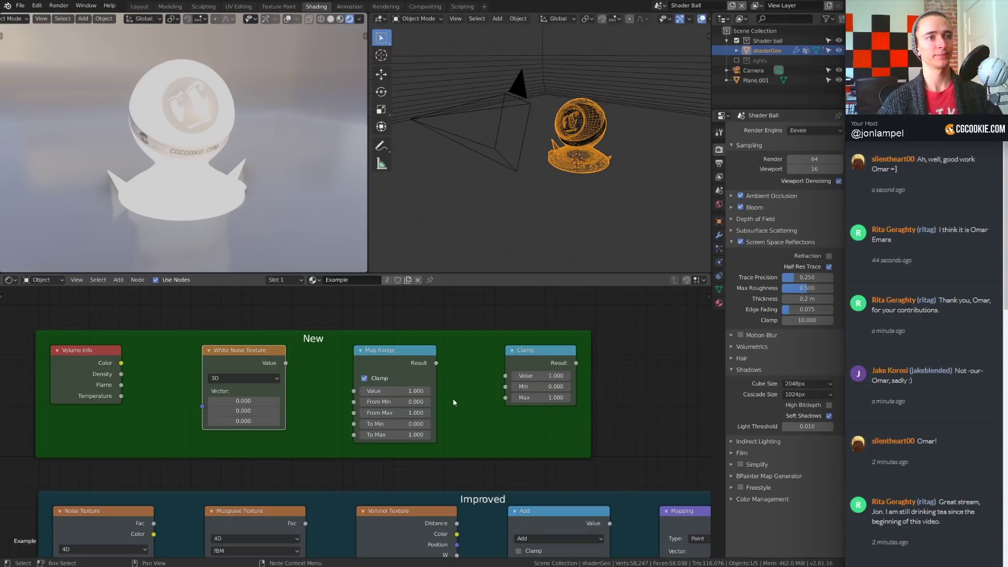
# - Duplicate the Map Range node and place the copy in the empty area above the New frame
pyautogui.click(401, 353)
pyautogui.keyDown('ctrl'); pyautogui.moveTo(401, 353); pyautogui.dragTo(439, 355, button='middle'); pyautogui.keyUp('ctrl')
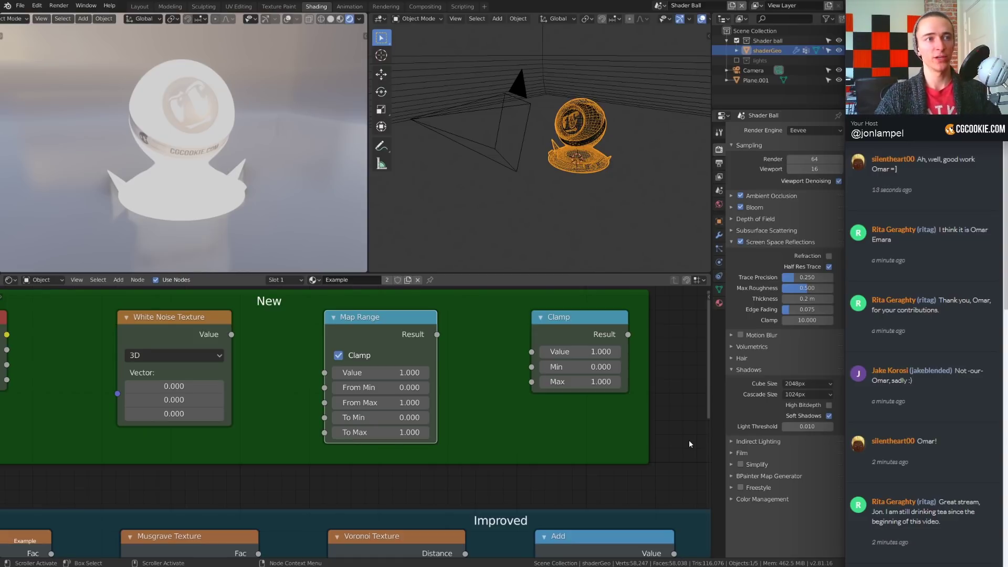
pyautogui.scroll(-2, 468, 389)
pyautogui.hotkey('shift', 'd')
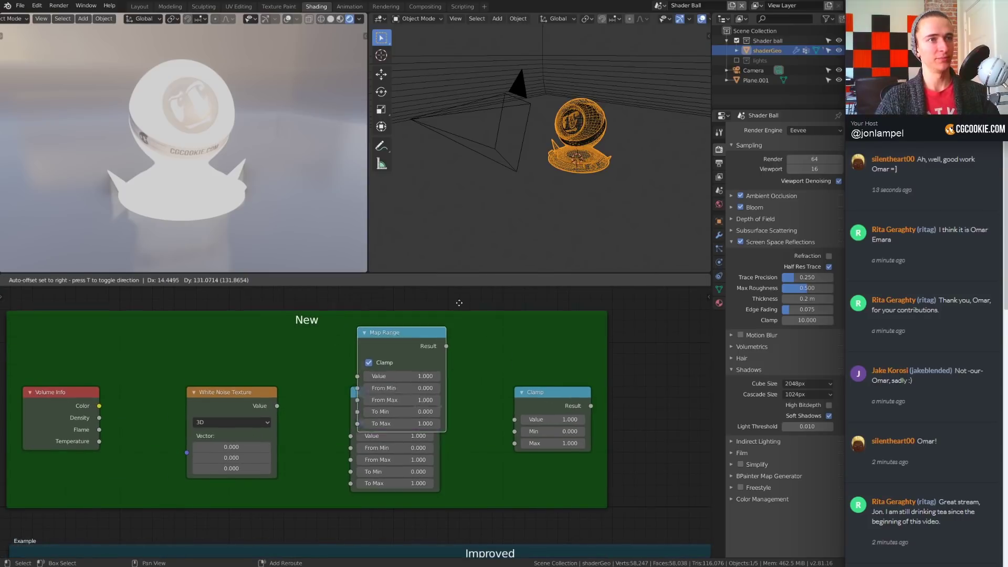
pyautogui.click(475, 213)
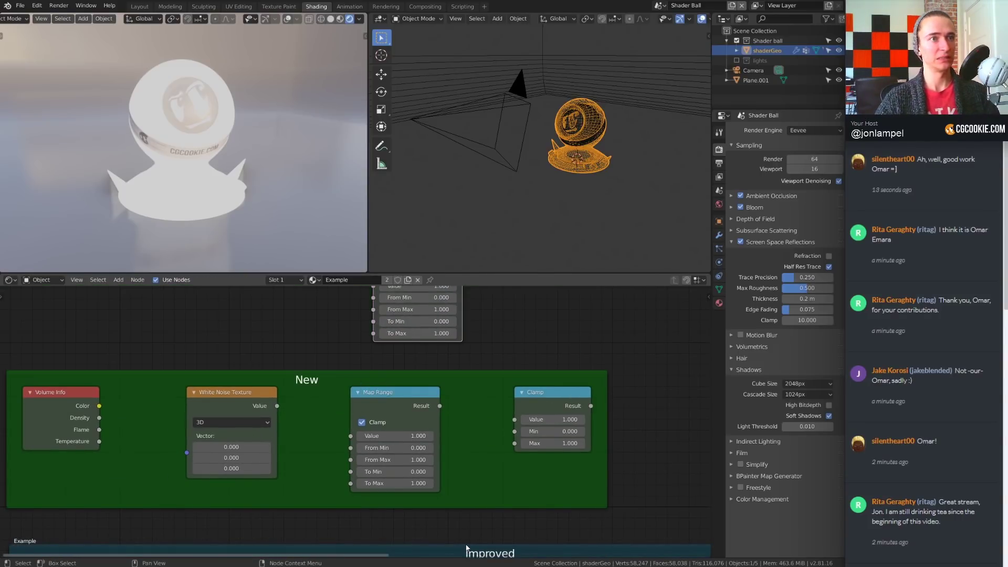
pyautogui.moveTo(318, 303); pyautogui.dragTo(325, 373, button='middle')
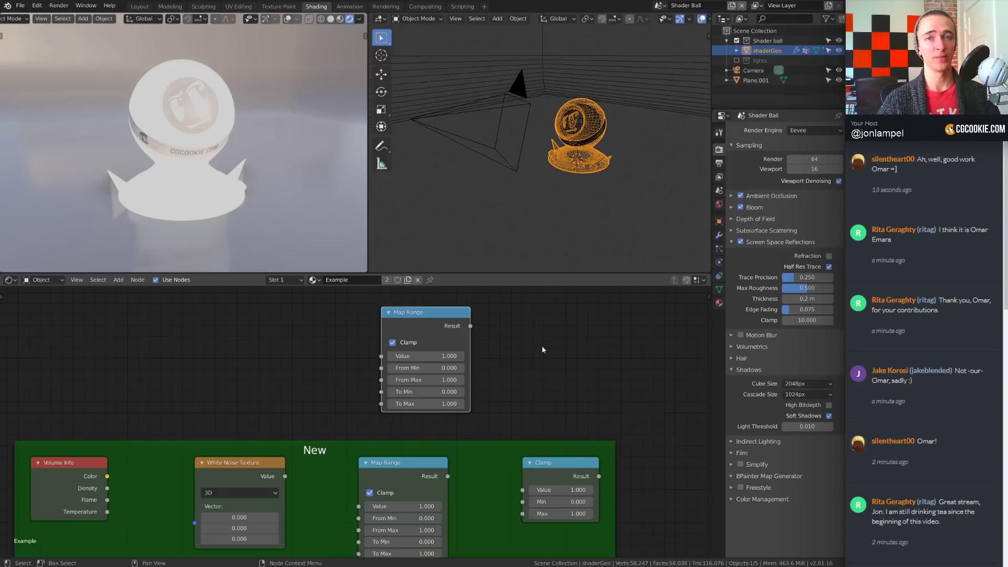
pyautogui.moveTo(454, 366); pyautogui.dragTo(460, 374, button='middle')
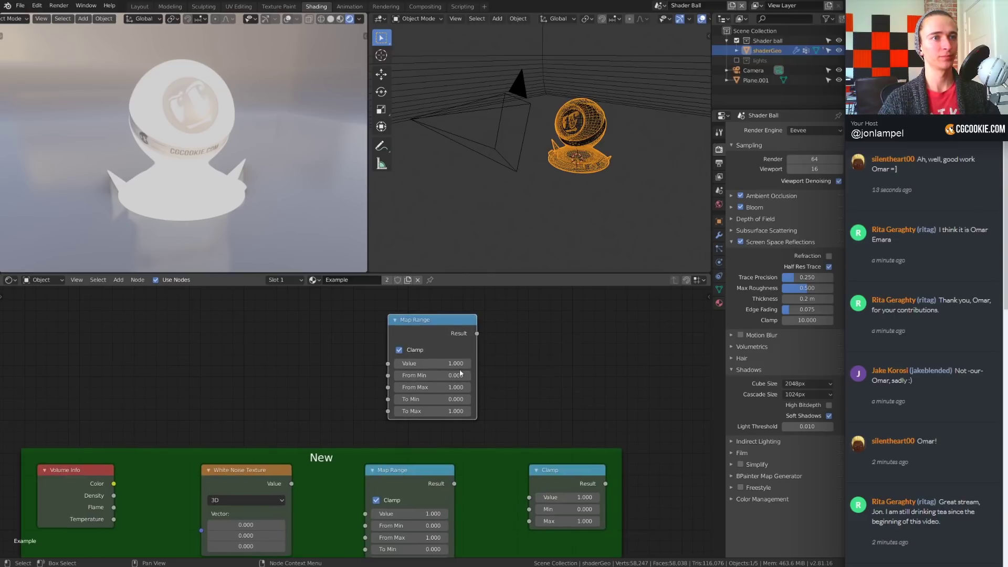
# - Add a Value input node to the left of the copied Map Range node
pyautogui.hotkey('shift', 'a')
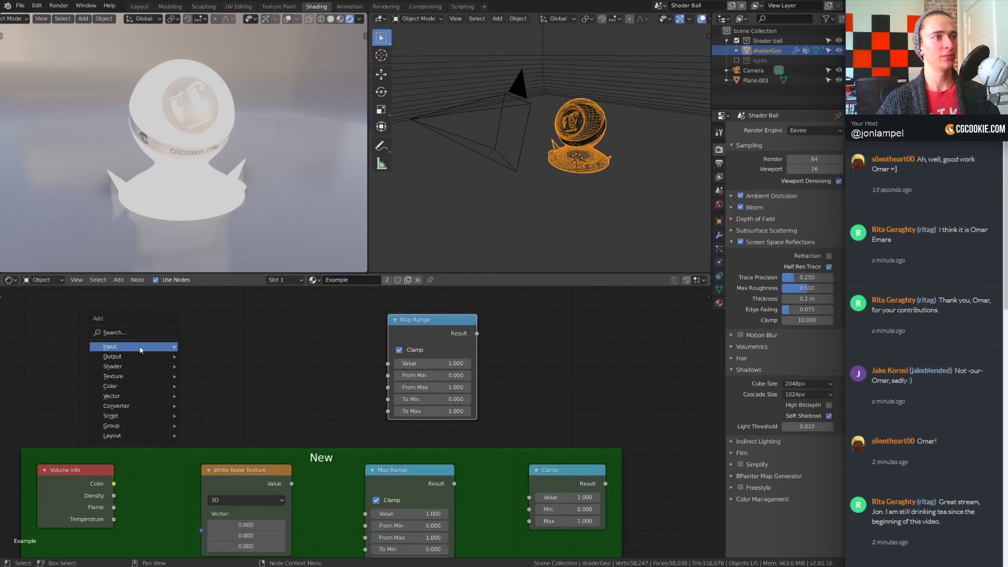
pyautogui.moveTo(121, 347)
pyautogui.click(232, 314)
pyautogui.rightClick(292, 338)
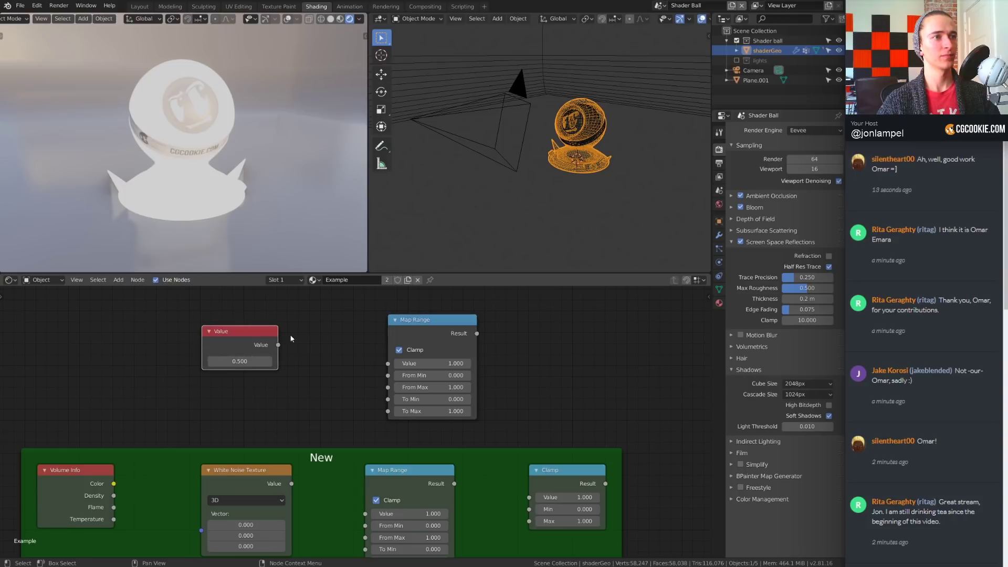
# - Add a Magic Texture node on the output side of the copied Map Range node above the New frame
pyautogui.scroll(1, 305, 361)
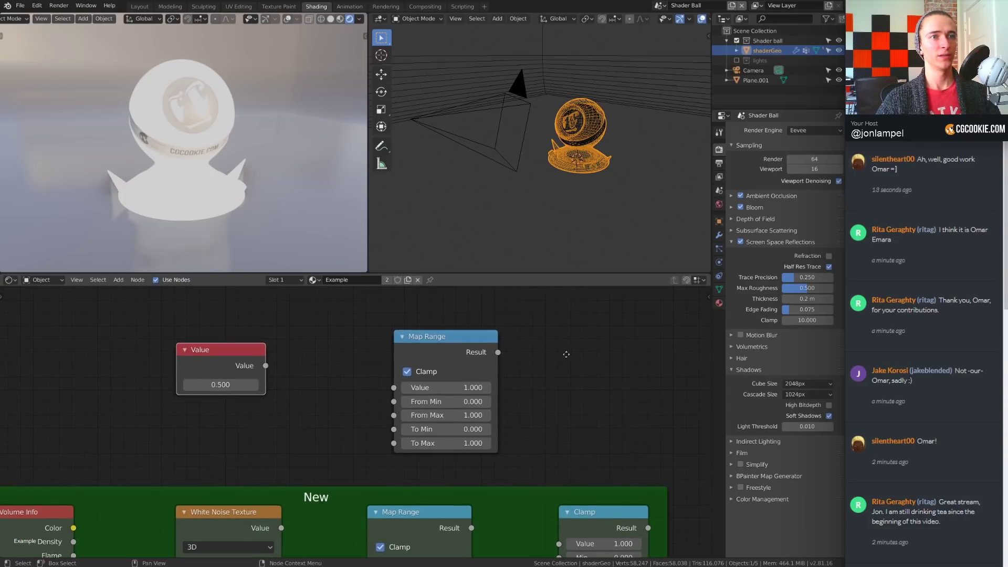
pyautogui.moveTo(567, 355); pyautogui.dragTo(548, 341, button='middle')
pyautogui.hotkey('shift', 'a')
pyautogui.moveTo(545, 373)
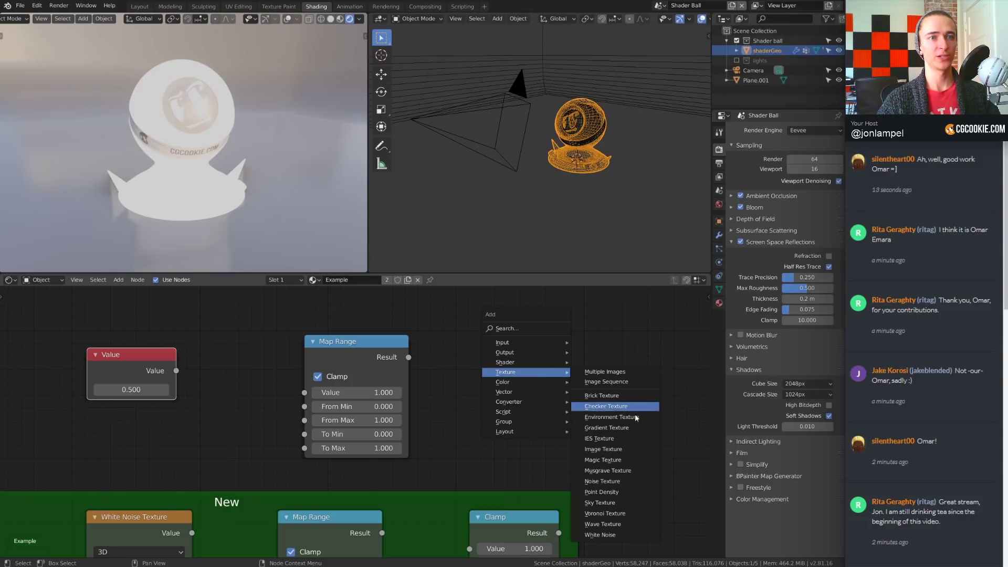
pyautogui.click(645, 465)
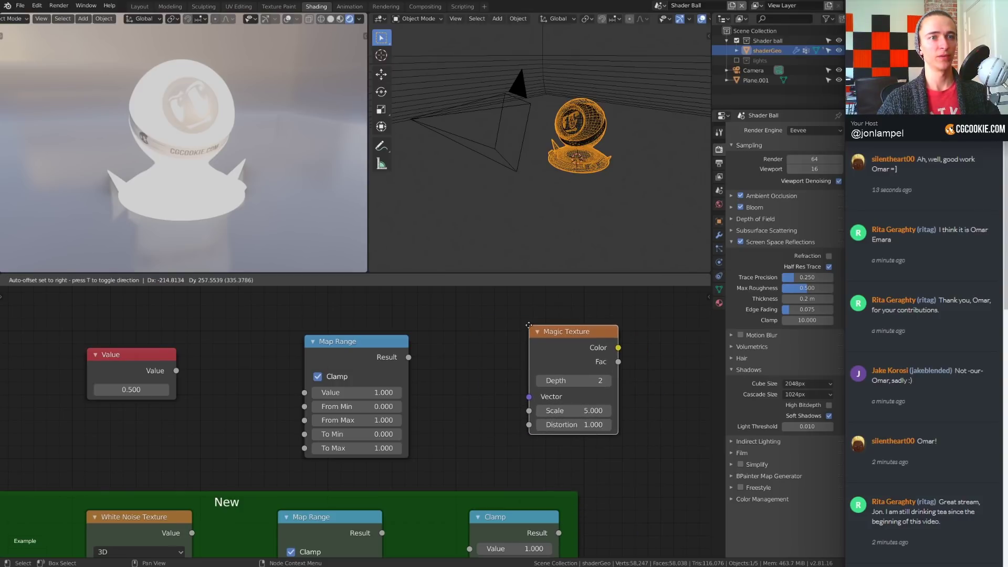
pyautogui.click(560, 355)
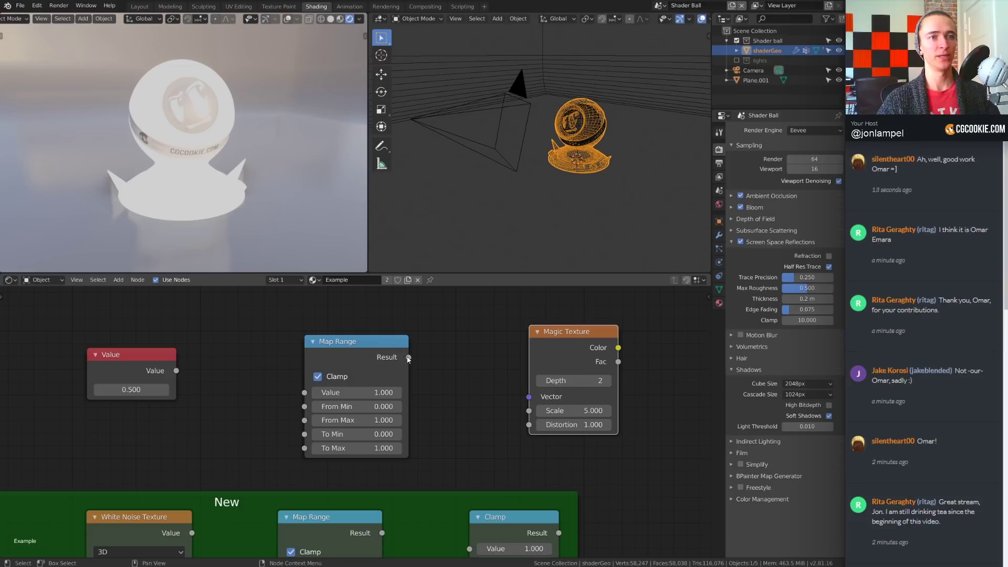
# - Connect the upper Map Range node's Result to the Magic Texture's Distortion input and move the Value node farther left
pyautogui.moveTo(408, 359); pyautogui.dragTo(487, 426)
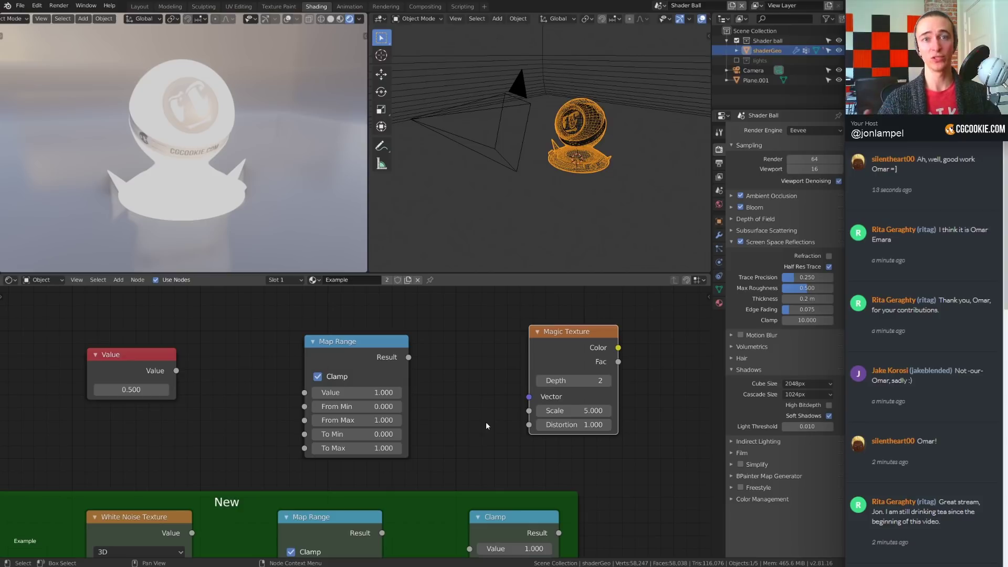
pyautogui.moveTo(410, 357); pyautogui.dragTo(529, 425)
pyautogui.moveTo(440, 393); pyautogui.dragTo(532, 395, button='middle')
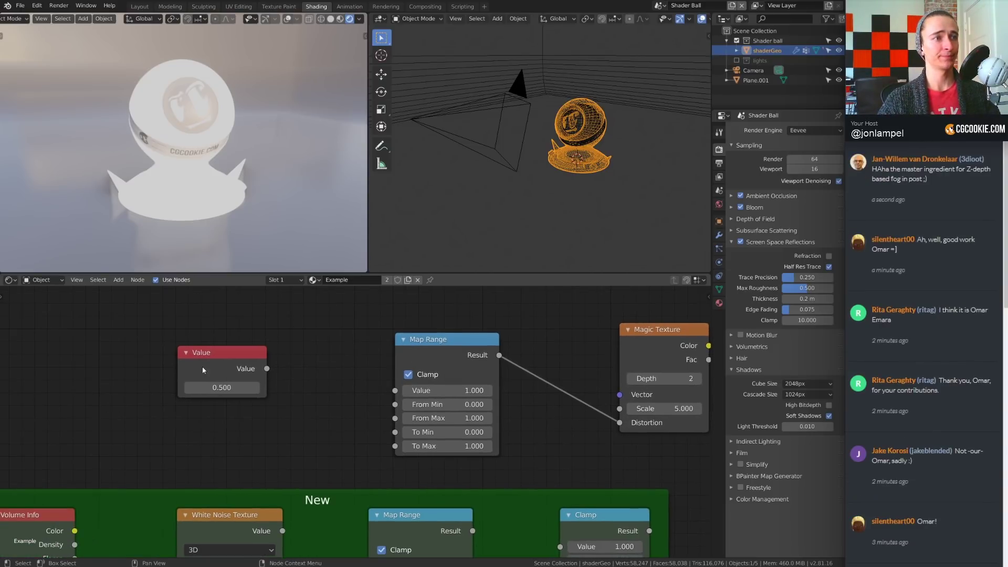
pyautogui.moveTo(203, 367); pyautogui.dragTo(112, 343)
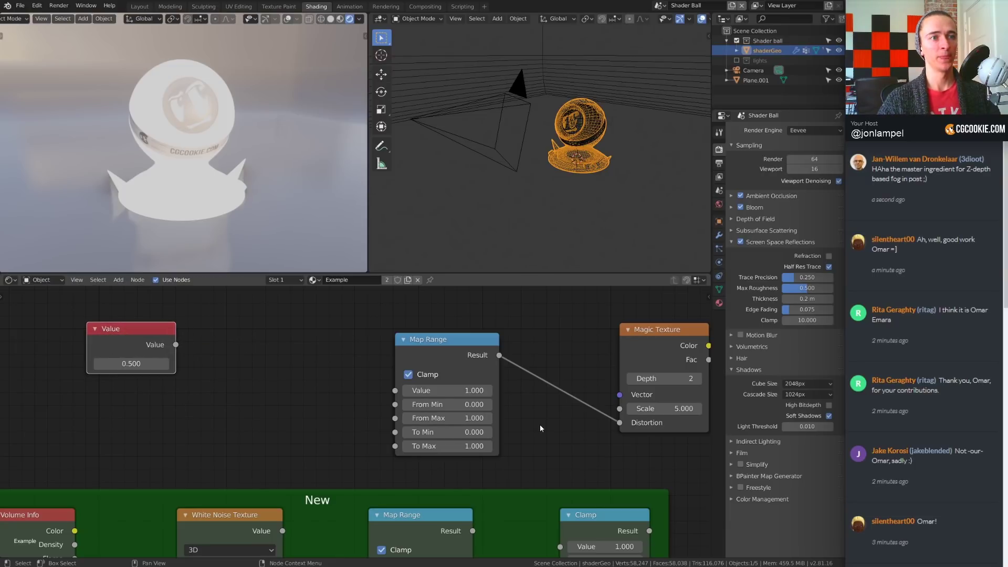
pyautogui.click(462, 405)
pyautogui.write('.5')
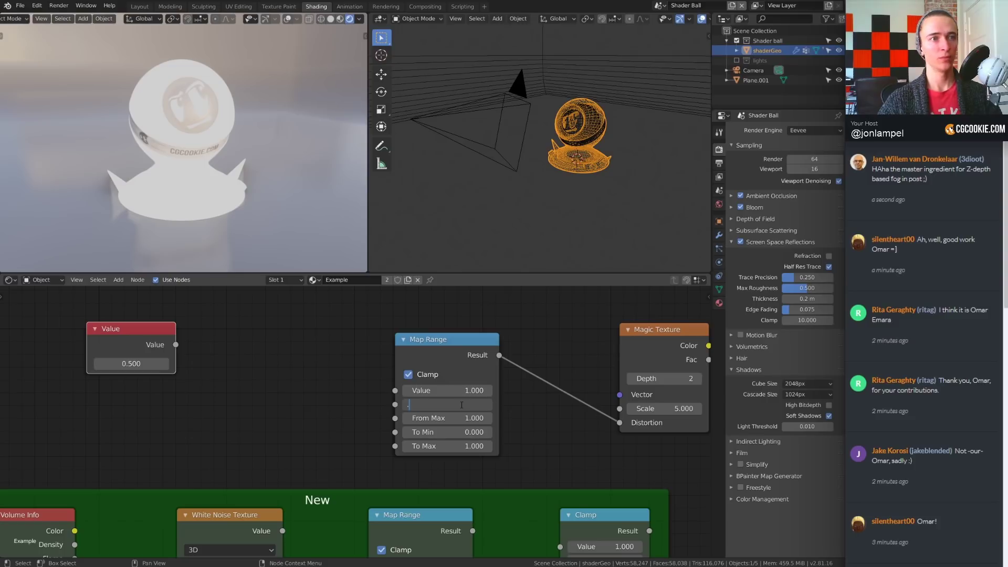
pyautogui.press('Return')
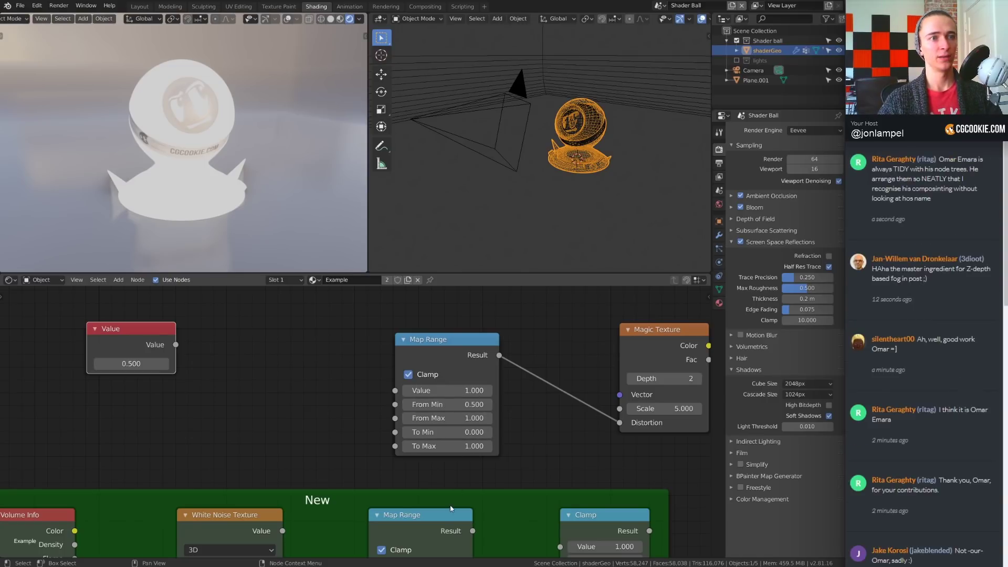
pyautogui.click(456, 420)
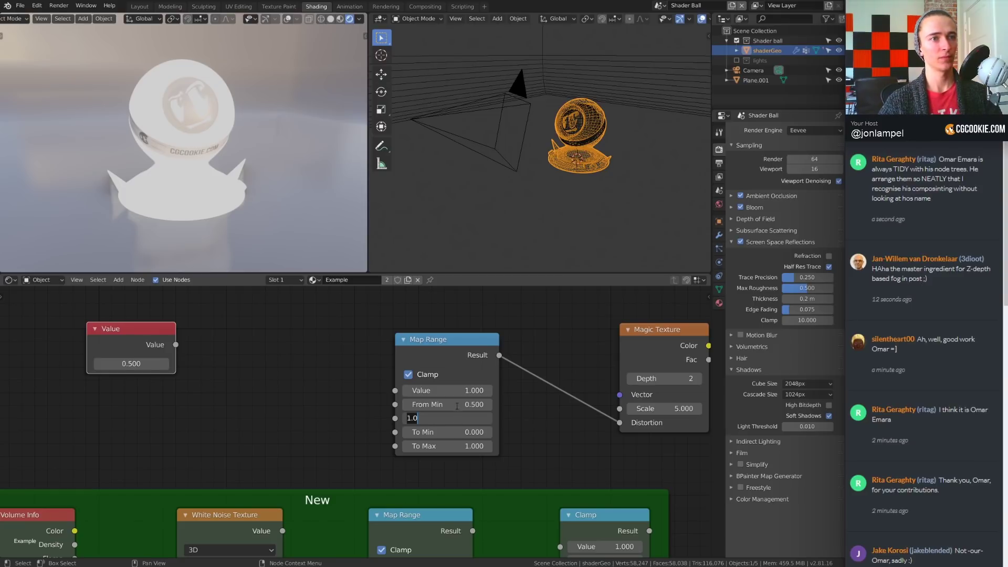
pyautogui.press('Return')
pyautogui.press('BackSpace')
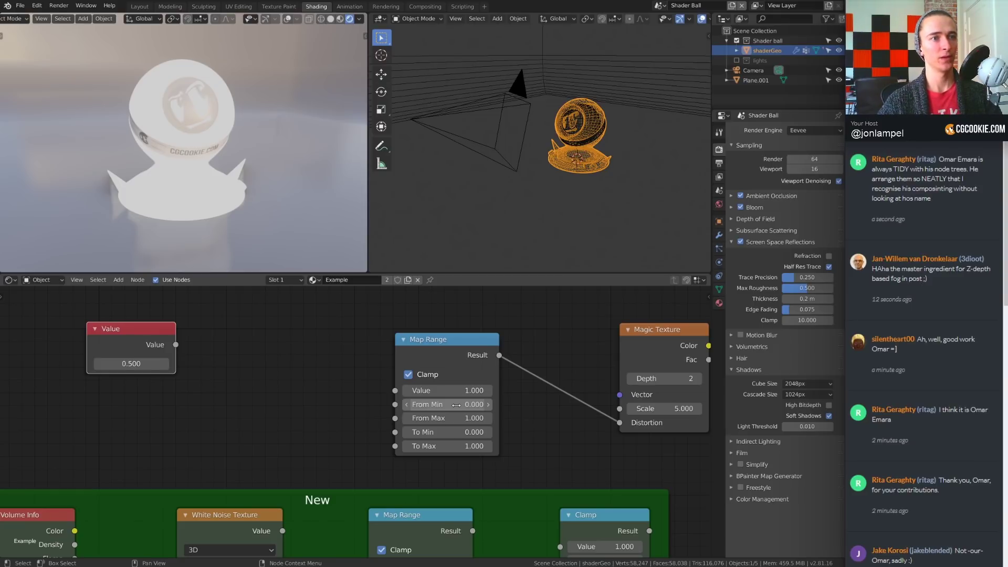
# - Set both To Min and To Max of the upper Map Range node to 0.5
pyautogui.click(454, 432)
pyautogui.write('0.54')
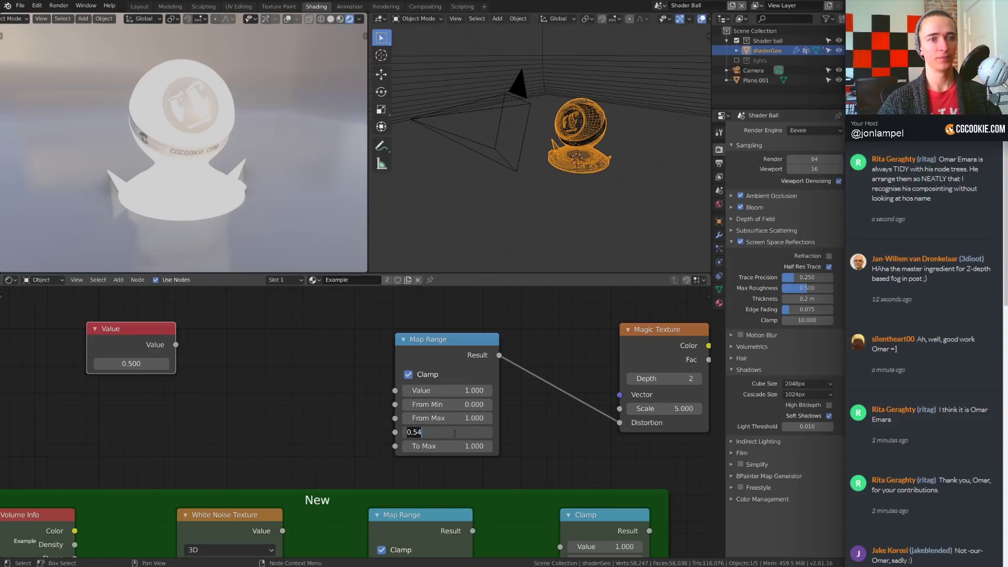
pyautogui.press('BackSpace')
pyautogui.press('Return')
pyautogui.click(453, 445)
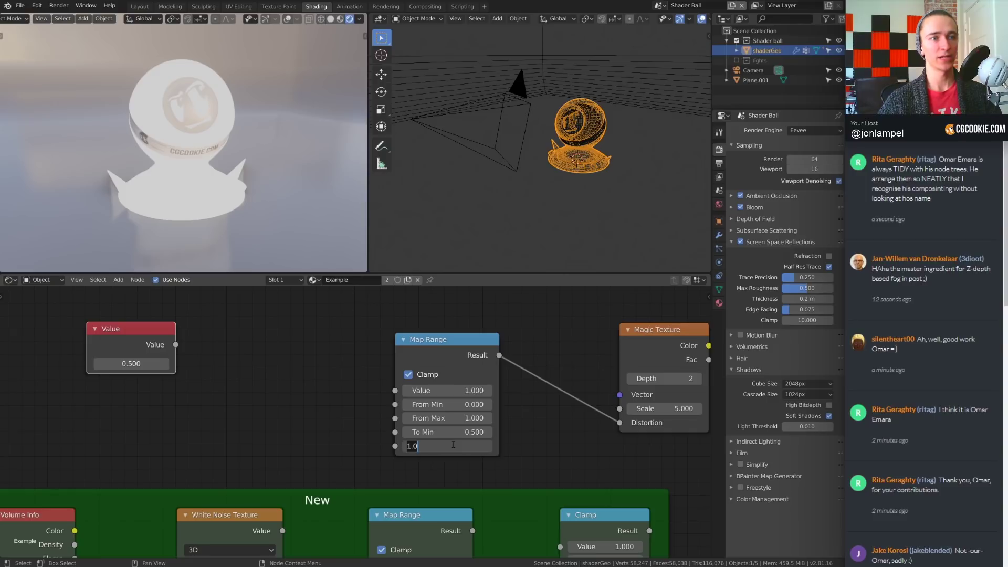
pyautogui.write('0.50')
pyautogui.press('Return')
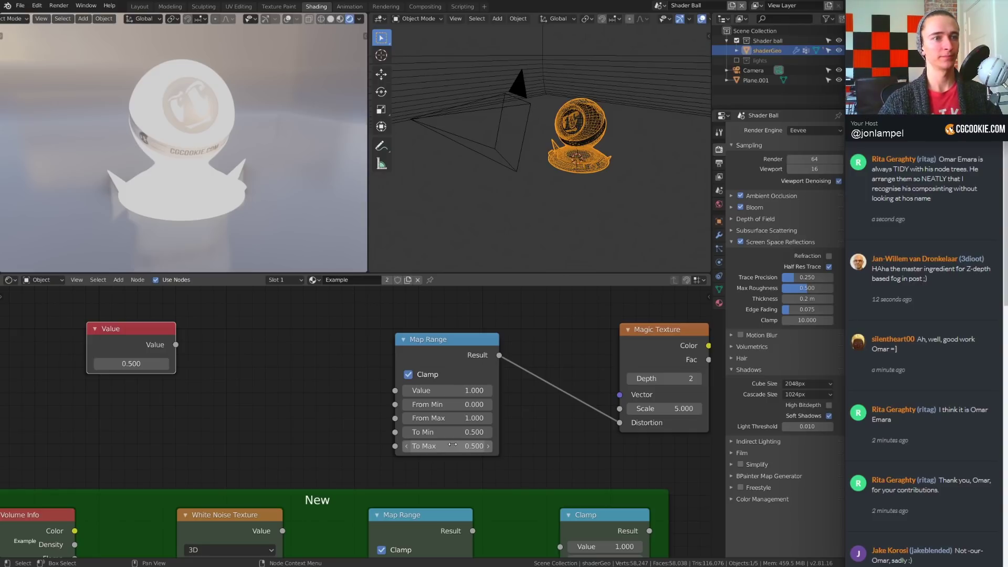
# - Connect the Value node's output to the upper Map Range's Value input and set the Value node to 1
pyautogui.moveTo(176, 345); pyautogui.dragTo(395, 390)
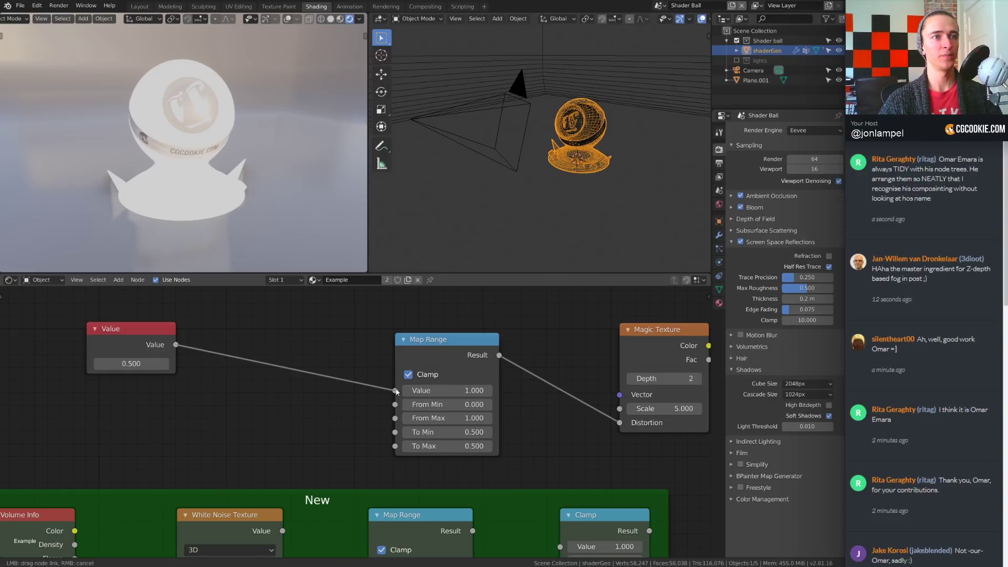
pyautogui.moveTo(640, 426); pyautogui.dragTo(609, 422, button='middle')
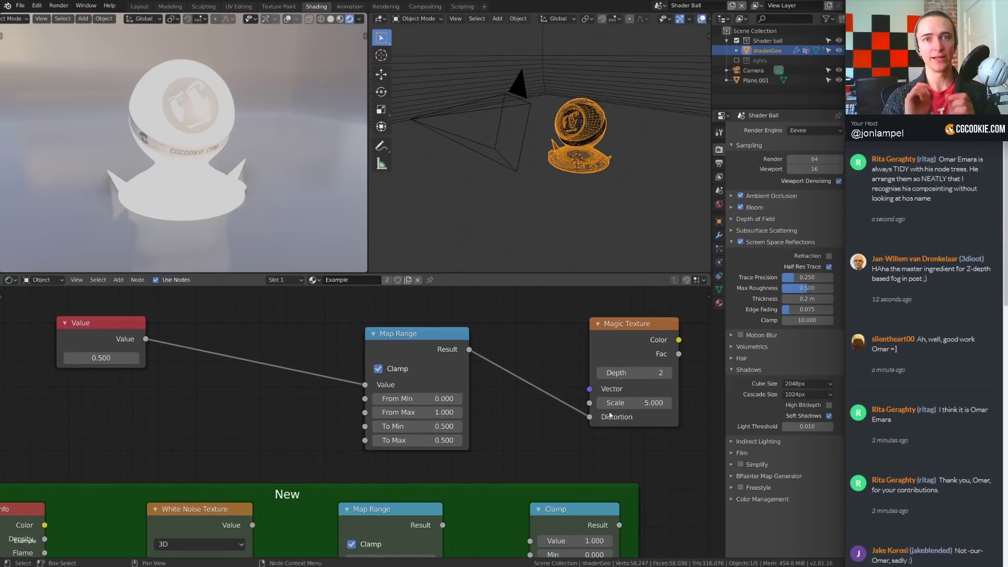
pyautogui.moveTo(105, 358); pyautogui.dragTo(152, 357)
pyautogui.click(123, 358)
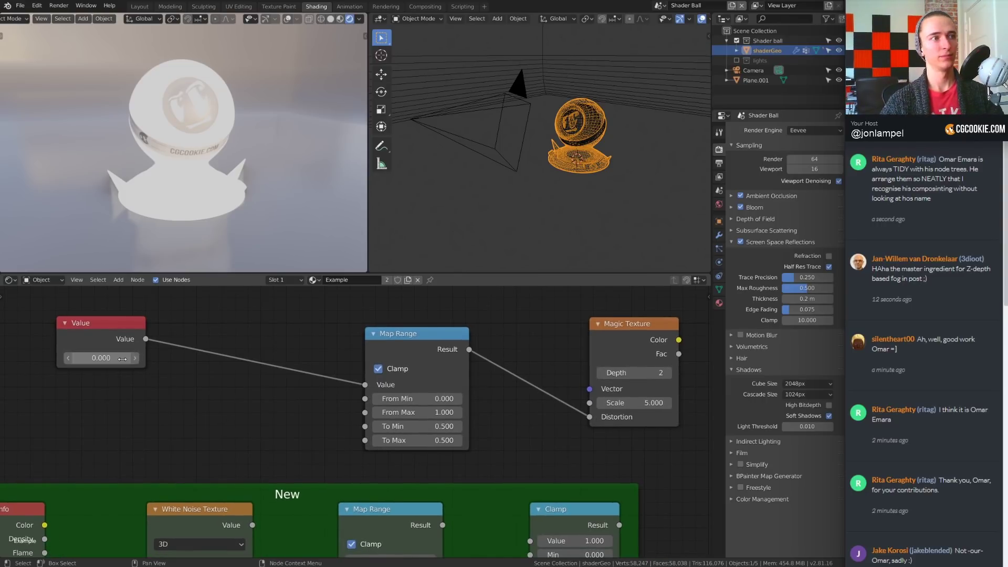
pyautogui.write('0.0')
pyautogui.press('BackSpace')
pyautogui.press('BackSpace')
pyautogui.press('BackSpace')
pyautogui.write('1')
pyautogui.press('Return')
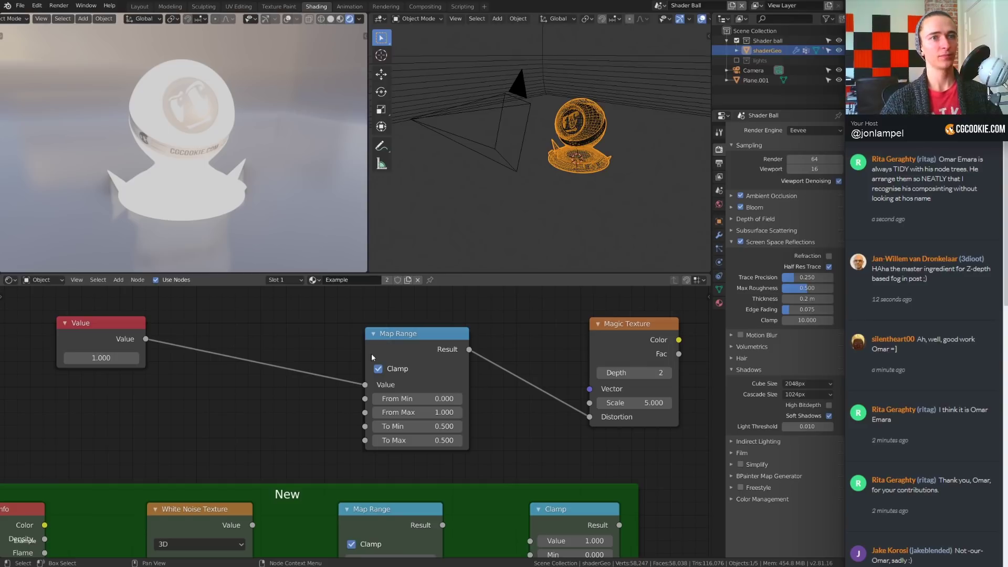
# - Feed the upper Map Range's Result into the Principled BSDF's Base Color and preview the shader up close on the shader ball
pyautogui.scroll(-2, 519, 389)
pyautogui.moveTo(518, 389); pyautogui.dragTo(435, 359, button='middle')
pyautogui.scroll(-1, 435, 359)
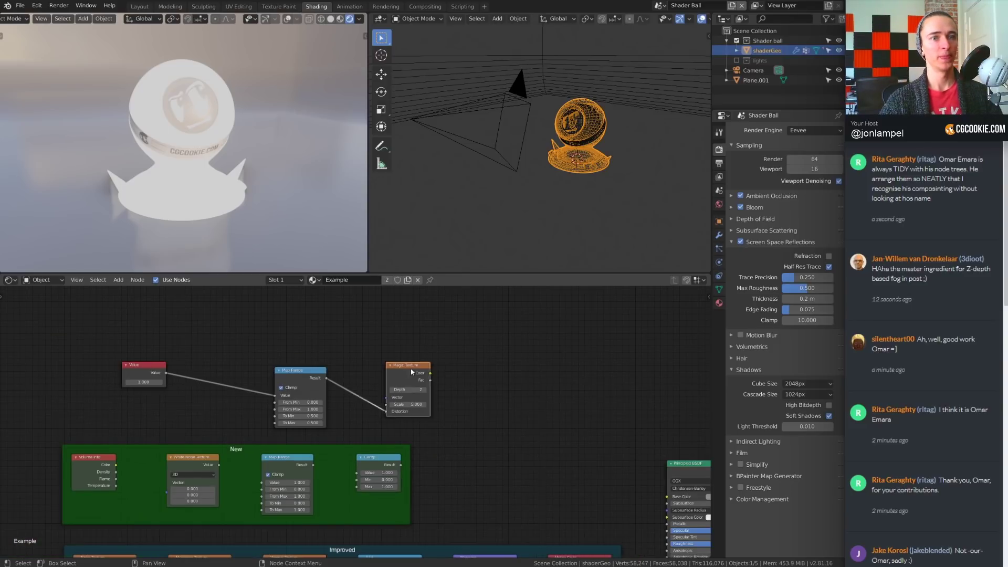
pyautogui.moveTo(410, 358); pyautogui.dragTo(441, 346)
pyautogui.scroll(-1, 283, 340)
pyautogui.moveTo(250, 339); pyautogui.dragTo(620, 466)
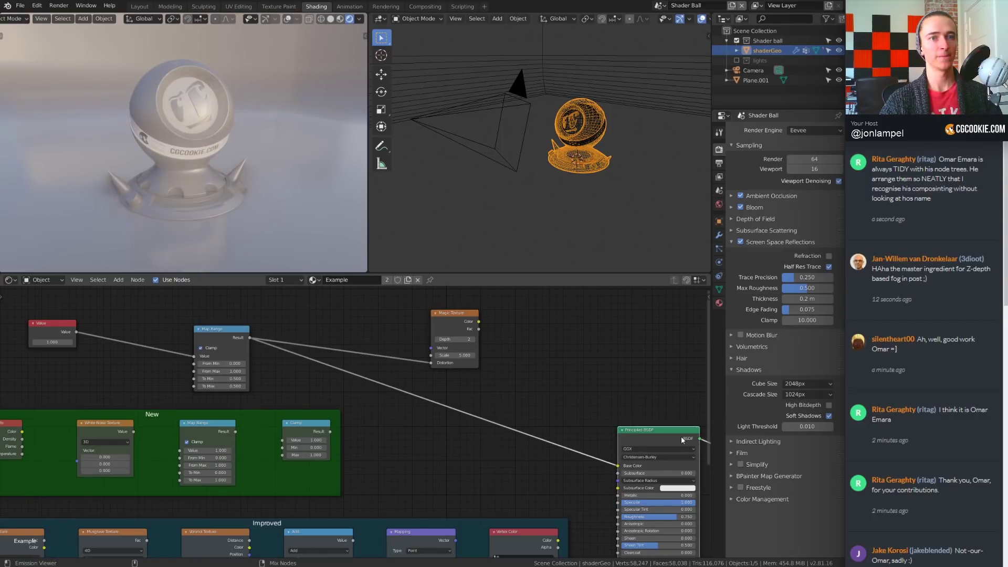
pyautogui.scroll(4, 251, 183)
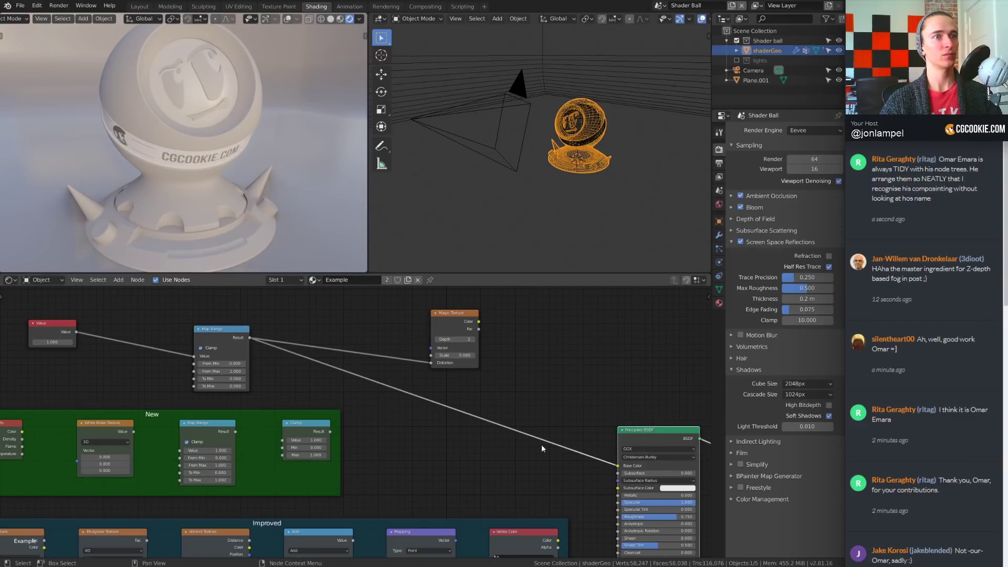
# - Reroute the upper Map Range's Result into the Magic Texture's Scale input and preview the Magic Texture's Color on the shader ball
pyautogui.moveTo(618, 466); pyautogui.dragTo(431, 356)
pyautogui.moveTo(476, 331); pyautogui.dragTo(618, 466)
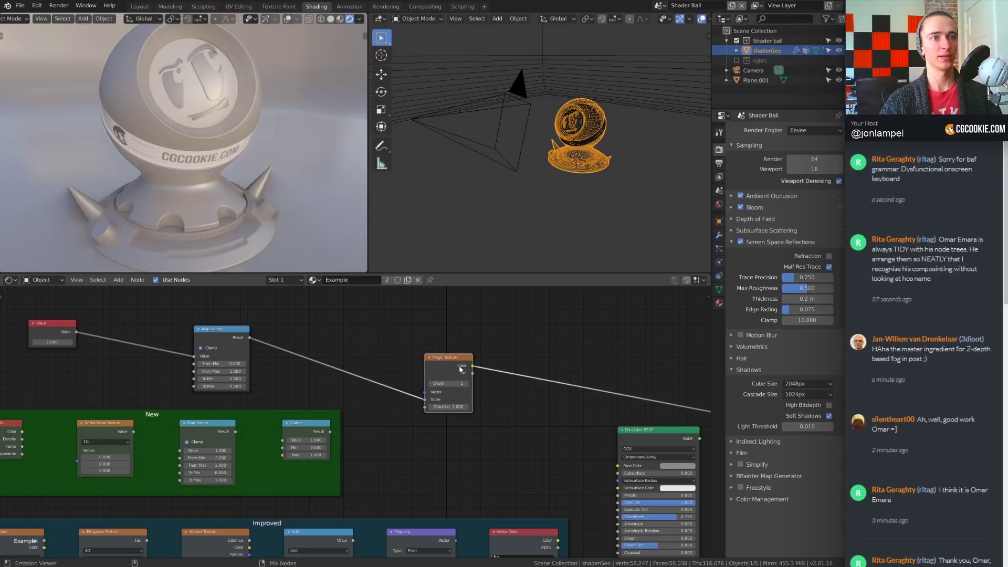
pyautogui.moveTo(356, 341); pyautogui.dragTo(517, 370, button='middle')
pyautogui.scroll(1, 518, 369)
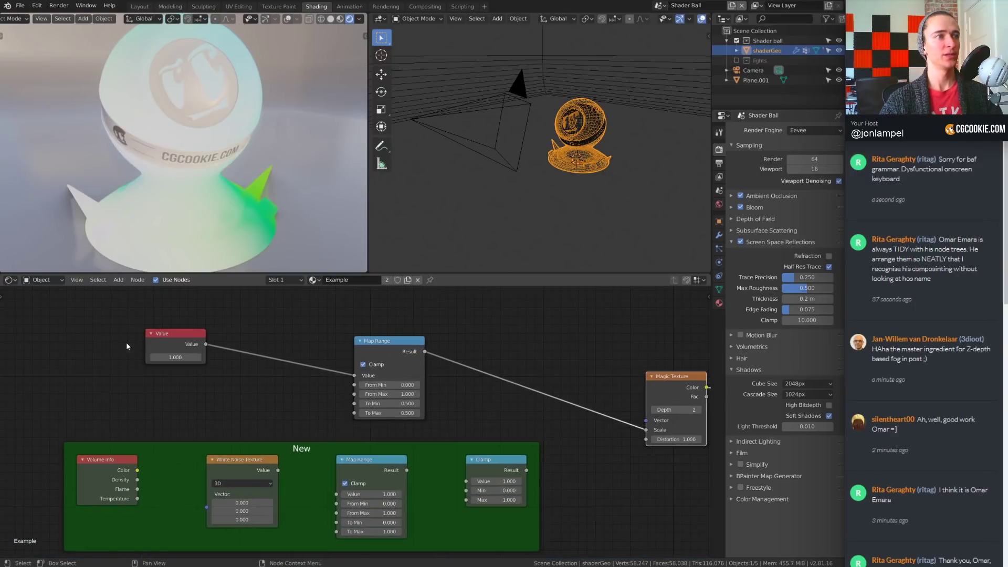
# - Test the Value node at 0 and at 1, moving the node closer to the upper Map Range node
pyautogui.click(178, 357)
pyautogui.write('0')
pyautogui.press('Return')
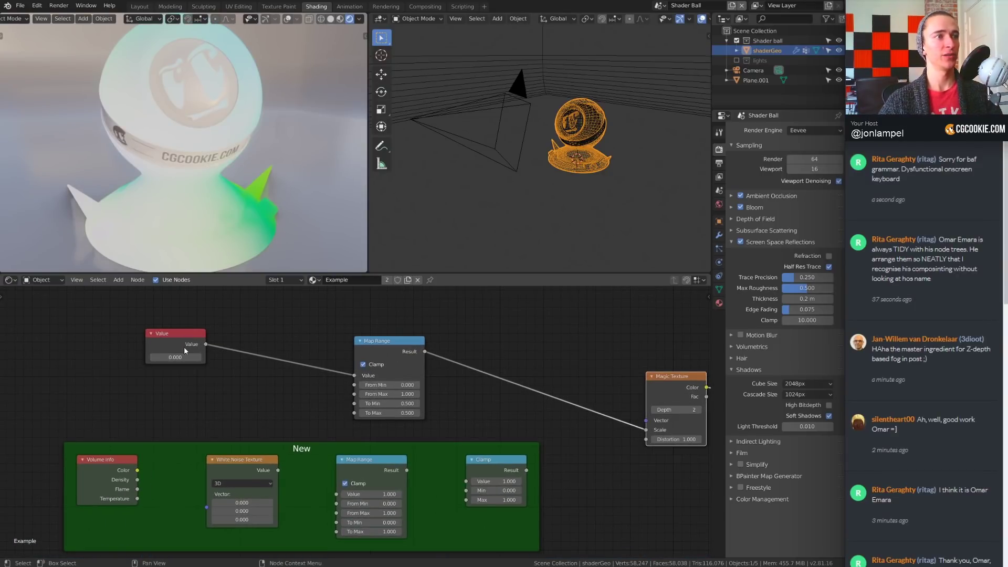
pyautogui.moveTo(185, 351); pyautogui.dragTo(208, 375)
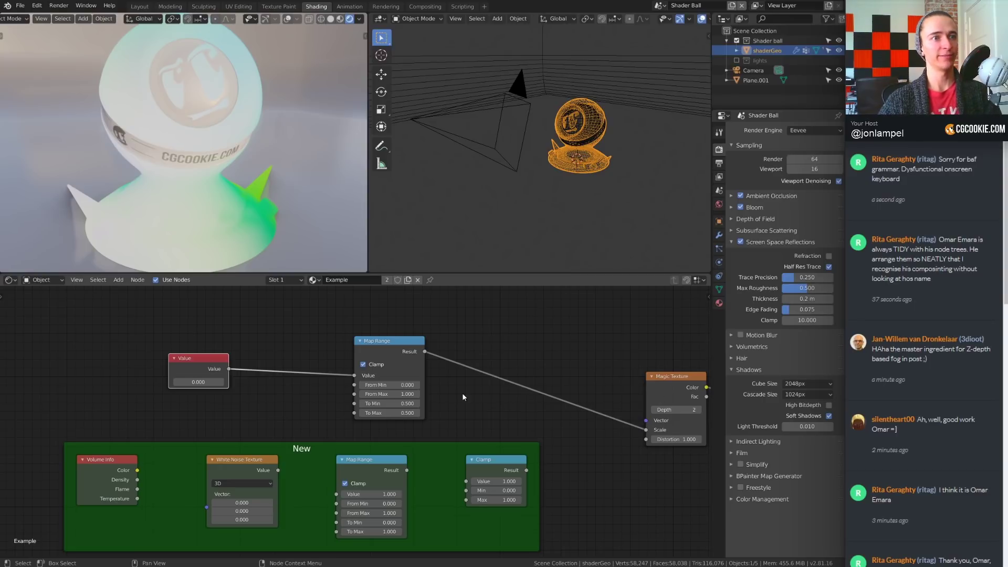
pyautogui.click(210, 382)
pyautogui.write('0.0')
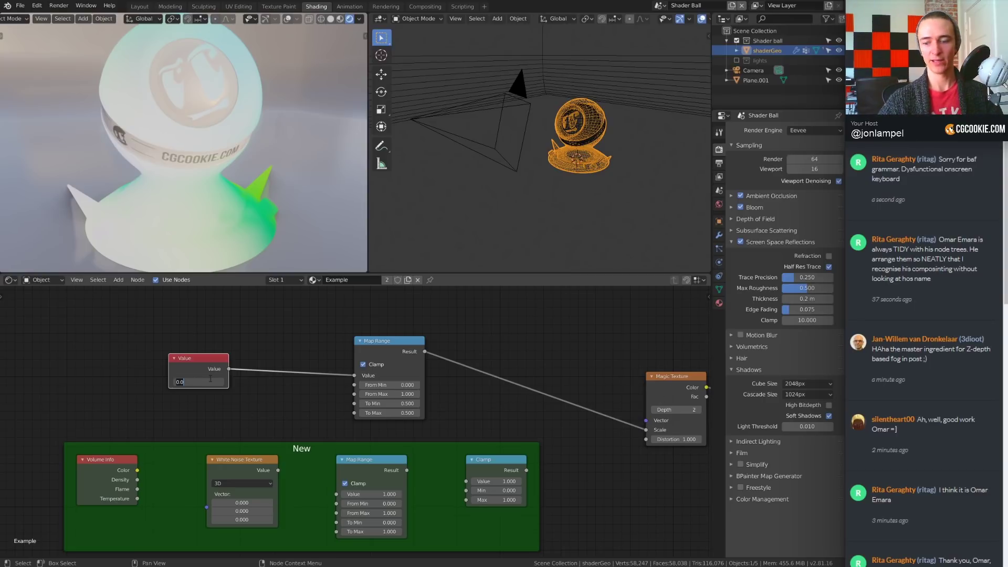
pyautogui.press('Return')
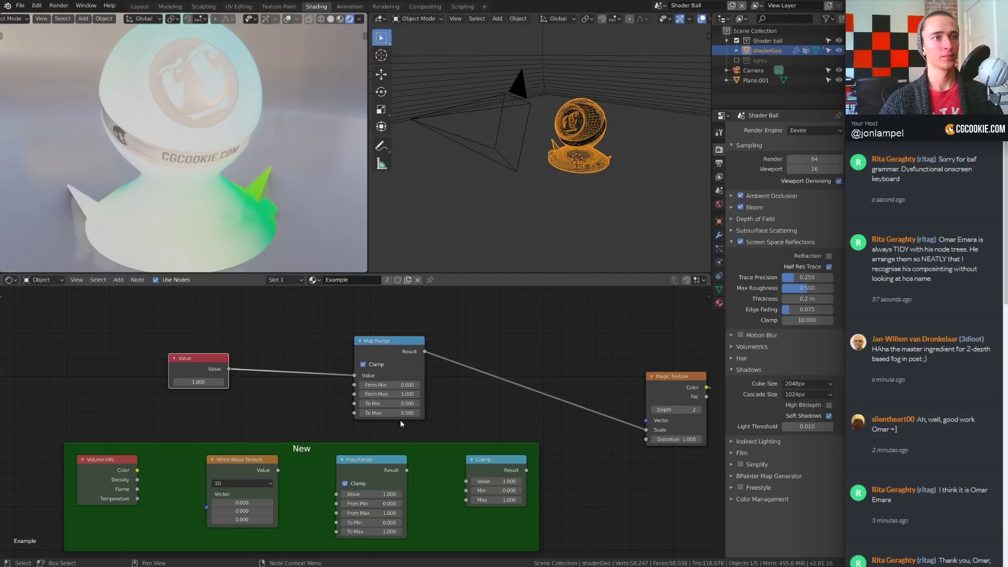
# - Set the upper Map Range node's To Max to 0.51
pyautogui.click(383, 414)
pyautogui.press('BackSpace')
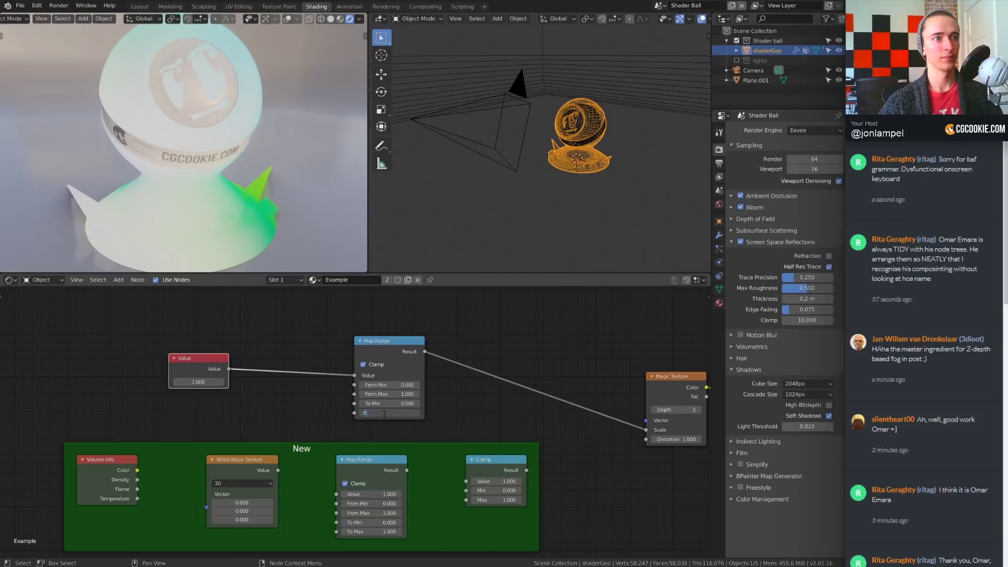
pyautogui.write('.5001')
pyautogui.press('Home')
pyautogui.write('0')
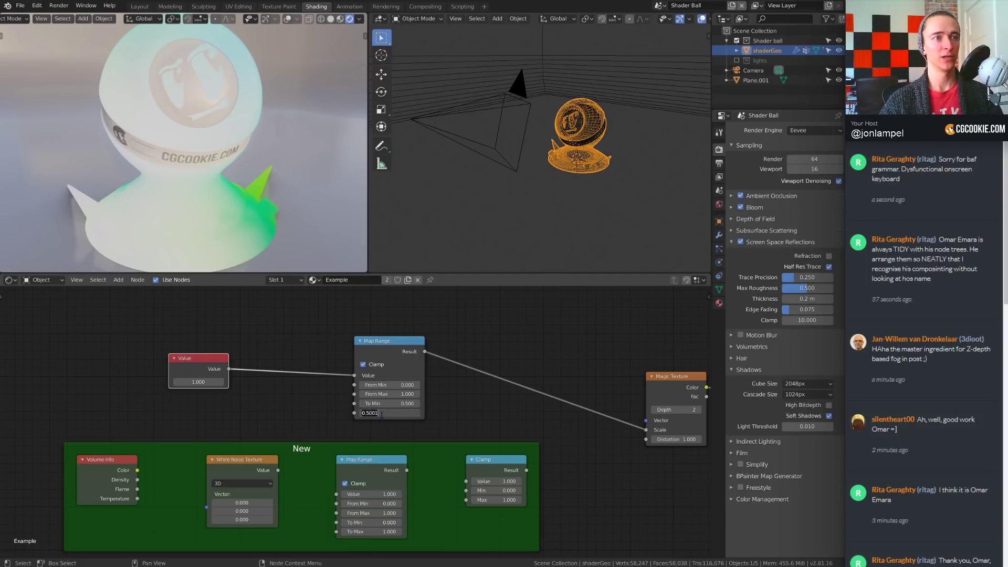
pyautogui.hotkey('ctrl', 'a')
pyautogui.press('BackSpace')
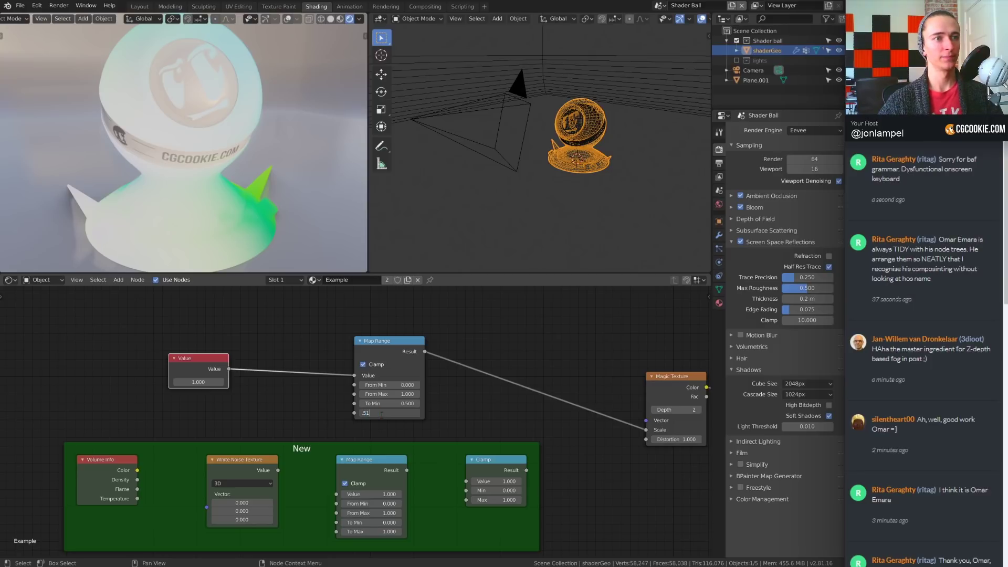
pyautogui.write('.51')
pyautogui.press('Return')
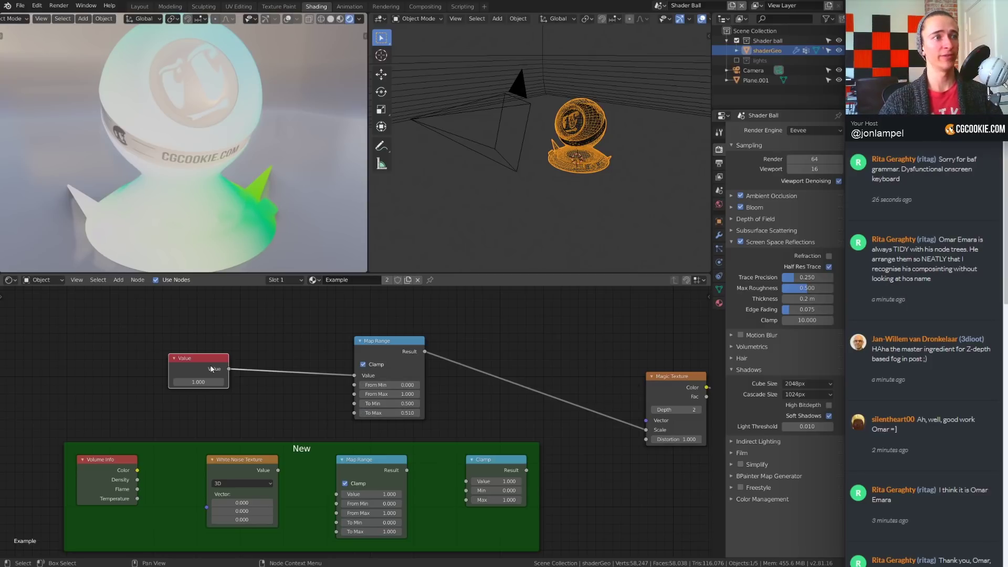
# - Try the Value node at 15.5 and reset it to 0
pyautogui.moveTo(199, 382)
pyautogui.mouseDown()
pyautogui.moveTo(252, 382)
pyautogui.moveTo(173, 381)
pyautogui.moveTo(198, 382)
pyautogui.mouseUp()
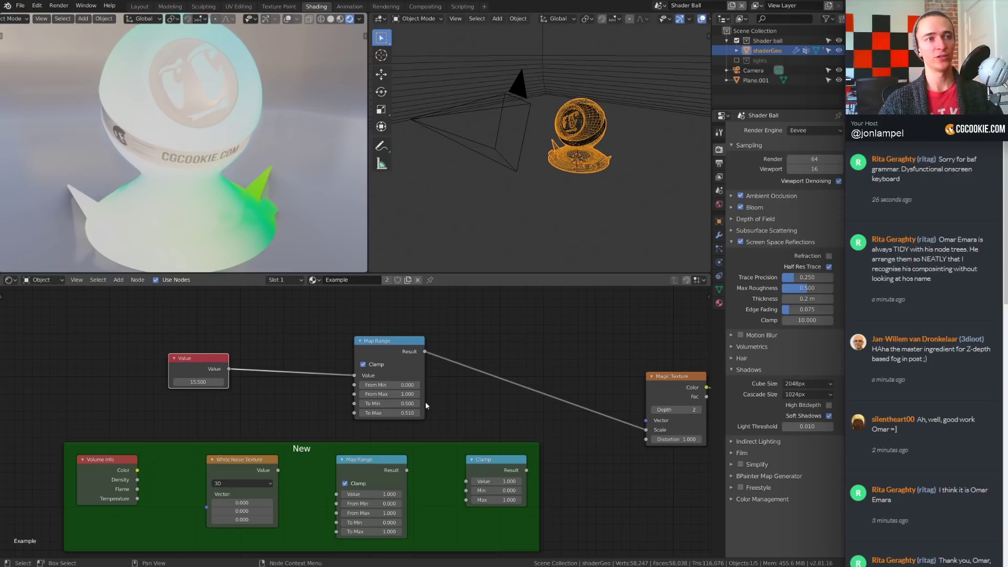
pyautogui.click(197, 382)
pyautogui.write('0')
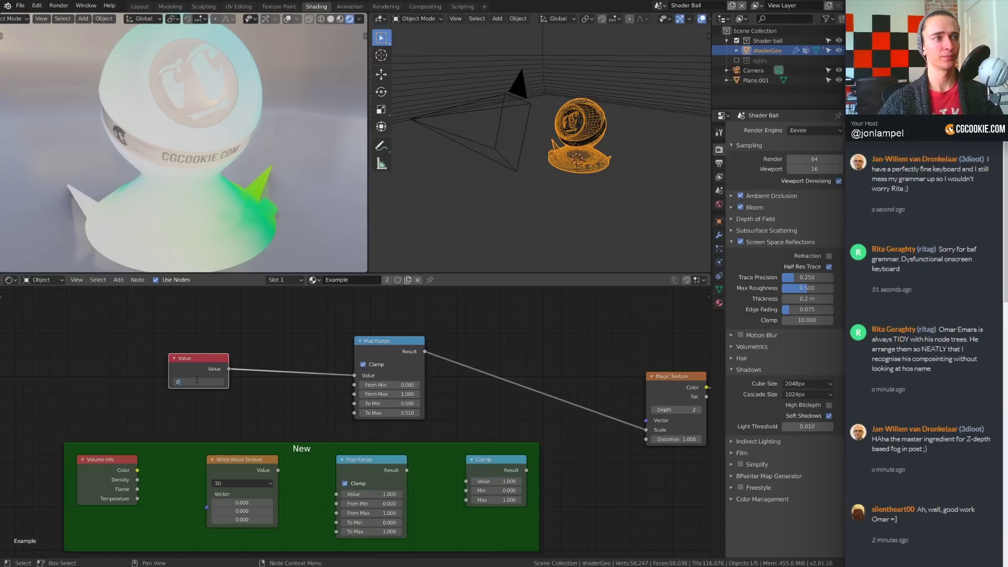
pyautogui.press('Return')
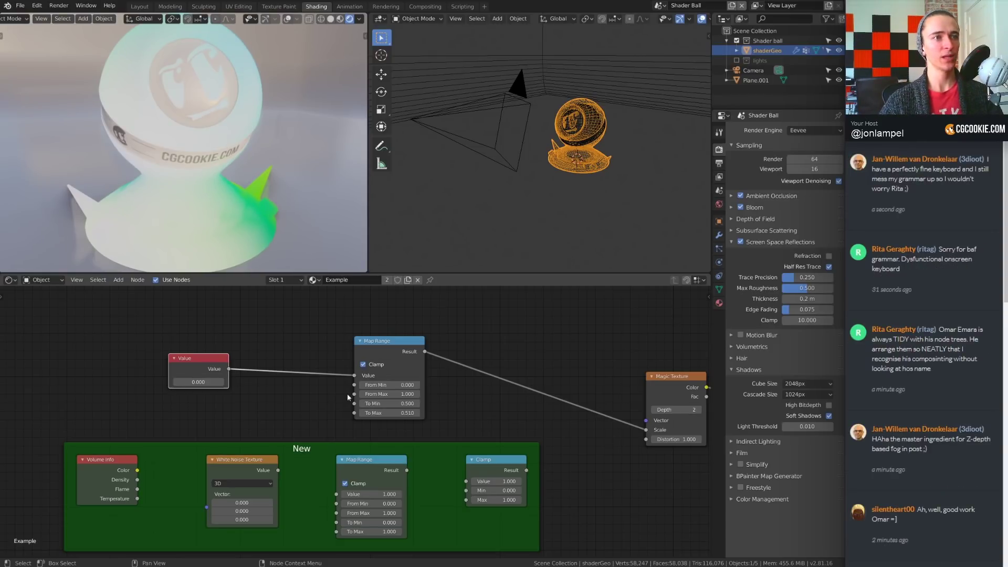
# - Set the upper Map Range node's To Min to -5
pyautogui.click(390, 403)
pyautogui.write('-5')
pyautogui.press('Return')
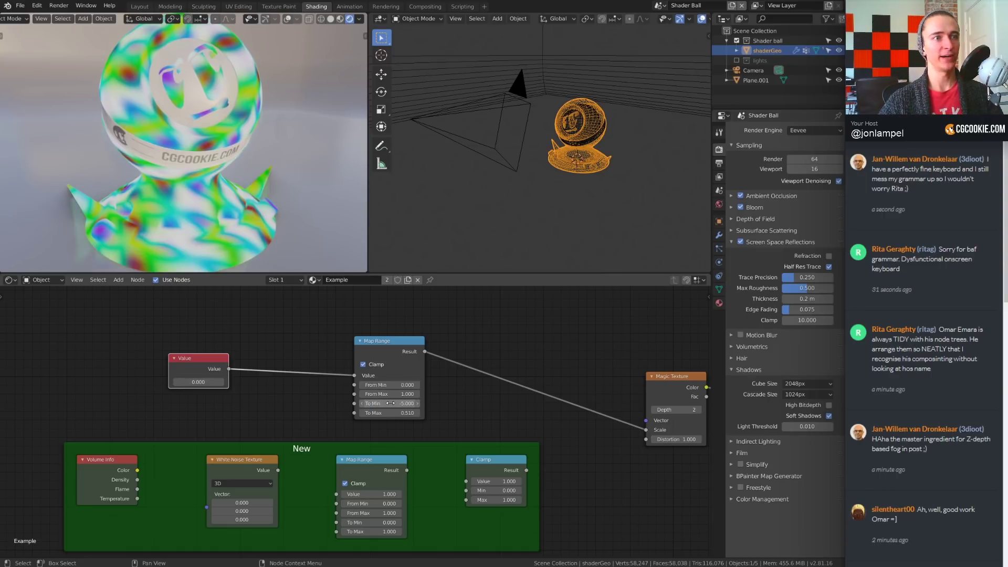
# - Set the upper Map Range node's To Max to 50
pyautogui.click(391, 413)
pyautogui.write('50')
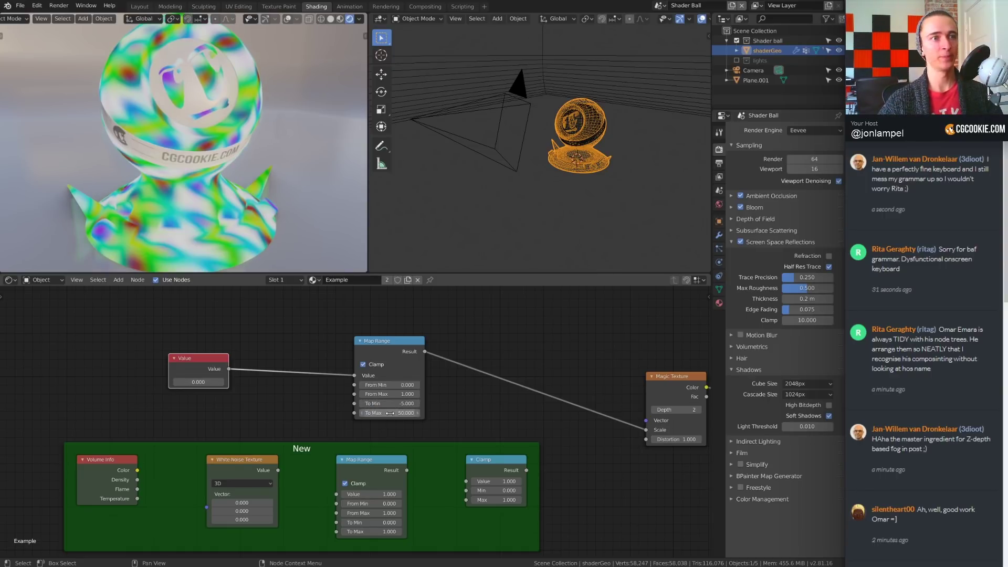
pyautogui.press('Return')
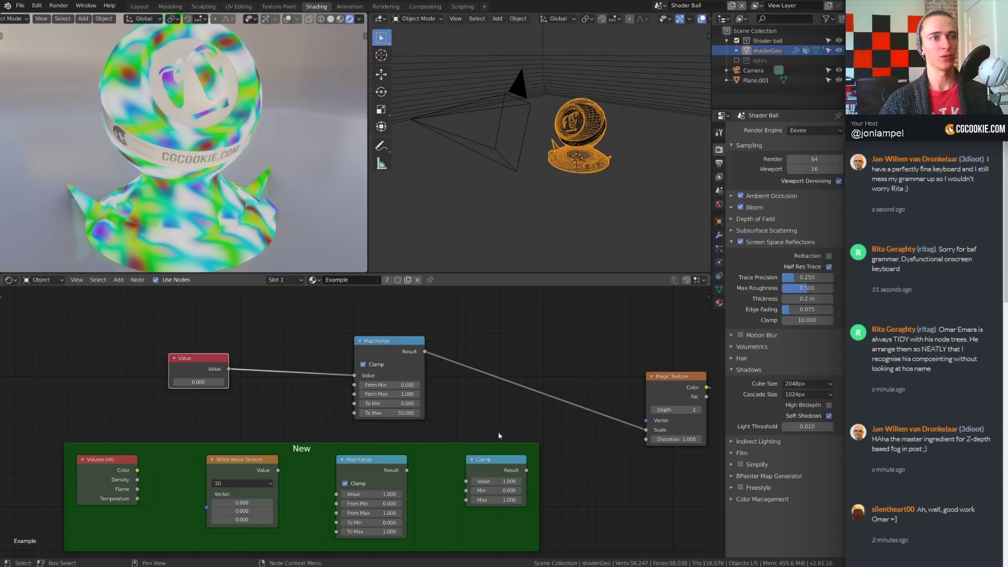
# - Increase the Value node in 0.1 increments through 0.4 and 0.7 to at least 0.9
pyautogui.click(221, 383)
pyautogui.click(221, 383)
pyautogui.click(221, 383)
pyautogui.click(221, 383)
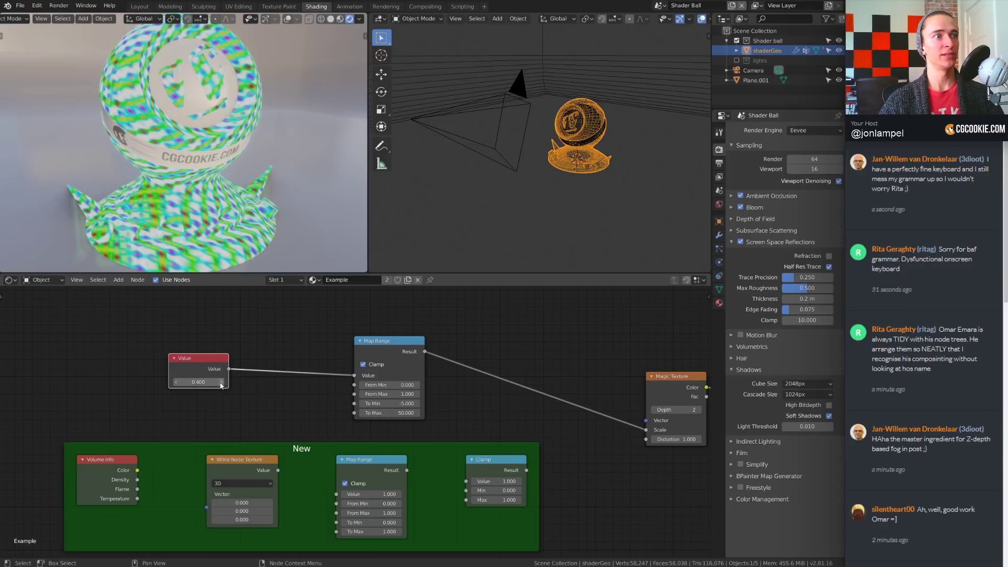
pyautogui.click(222, 383)
pyautogui.hotkey('ctrl', 'z')
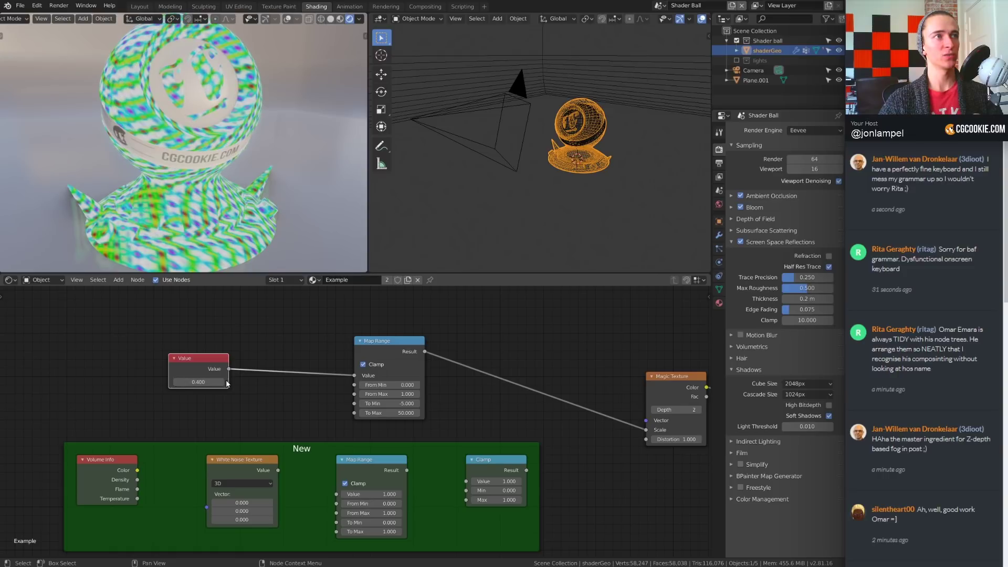
pyautogui.click(221, 383)
pyautogui.click(221, 383)
pyautogui.click(221, 383)
pyautogui.click(221, 383)
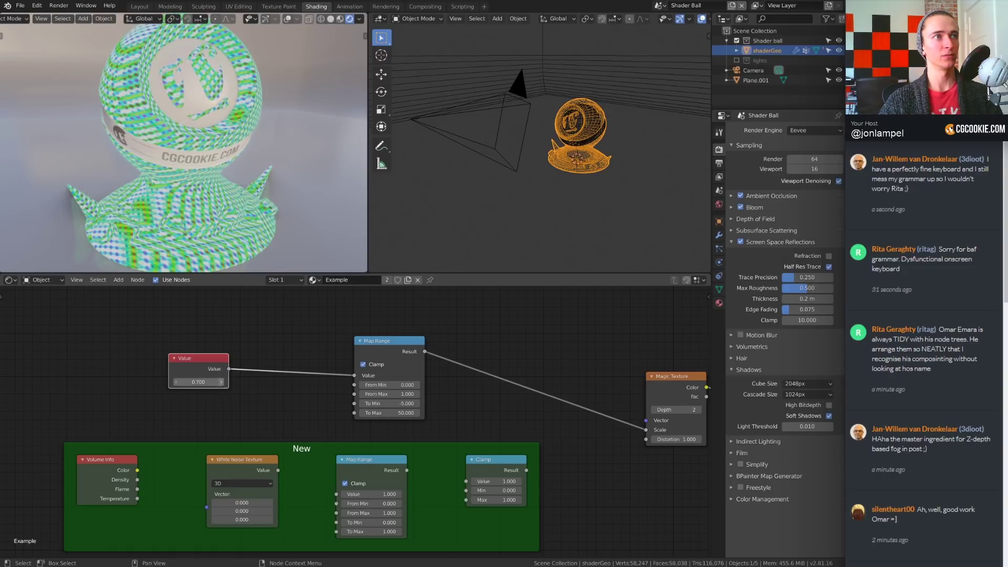
pyautogui.click(221, 382)
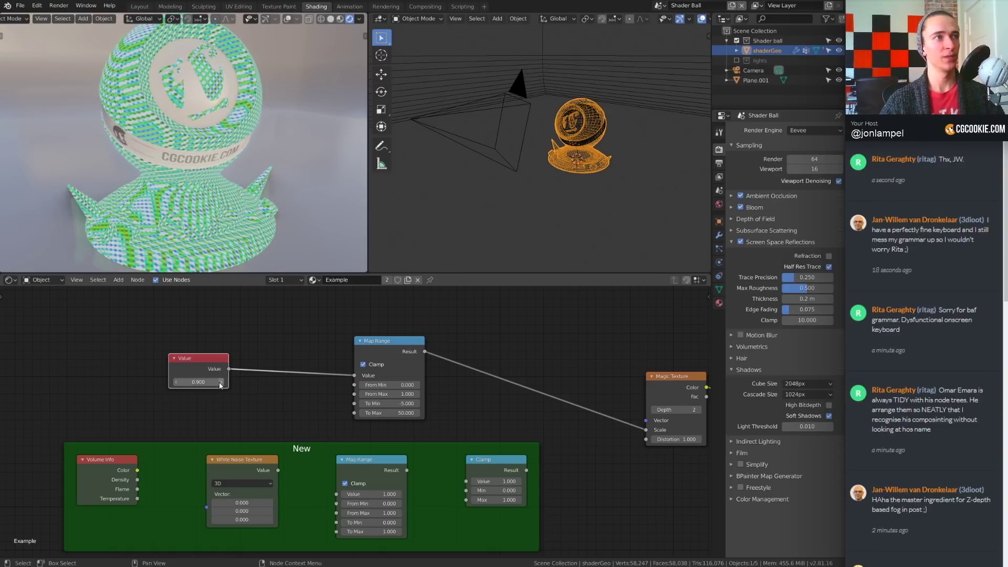
pyautogui.click(220, 383)
# - Lower the Value node in 0.1 increments to 0.1
pyautogui.click(175, 382)
pyautogui.click(175, 382)
pyautogui.click(175, 382)
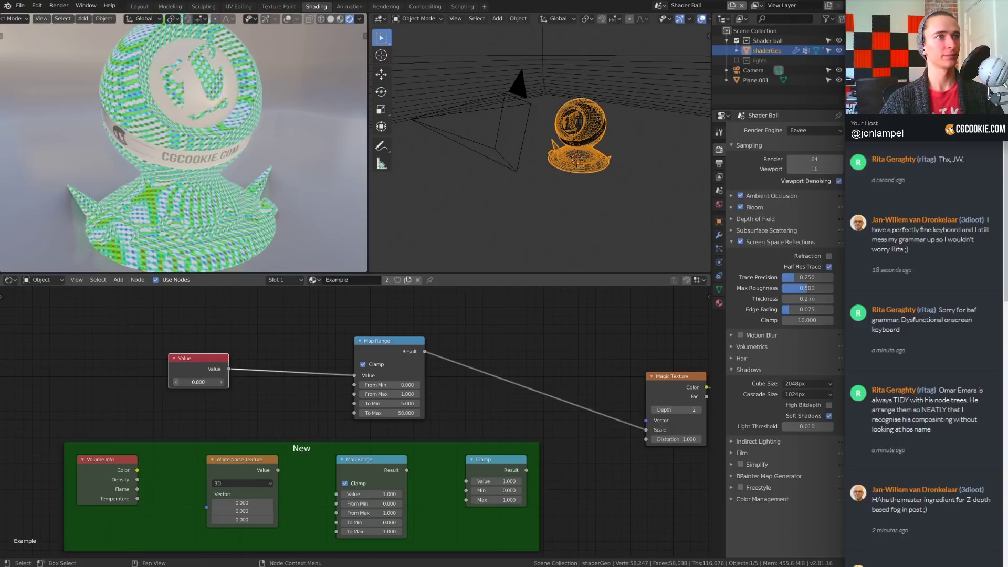
pyautogui.click(176, 382)
pyautogui.click(175, 383)
pyautogui.click(176, 382)
pyautogui.click(175, 382)
pyautogui.click(176, 382)
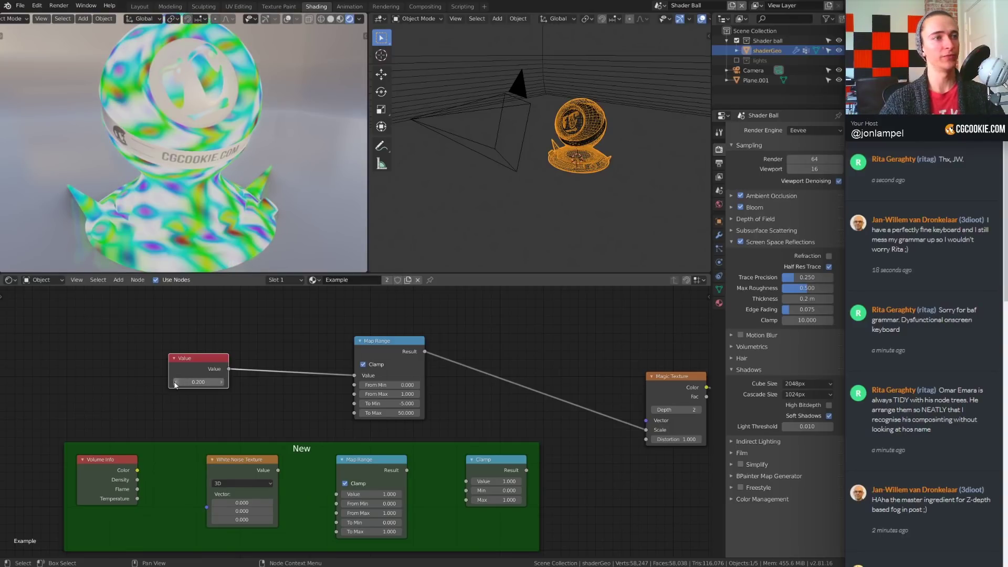
pyautogui.click(176, 382)
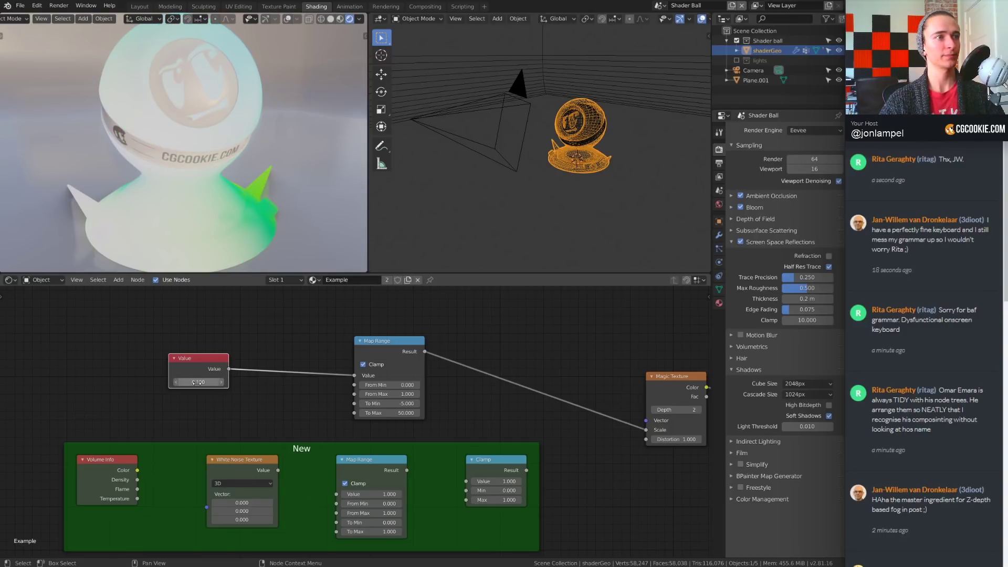
# - Remove the upper Map Range node while keeping its link to the Magic Texture, and delete the Value node
pyautogui.click(405, 357)
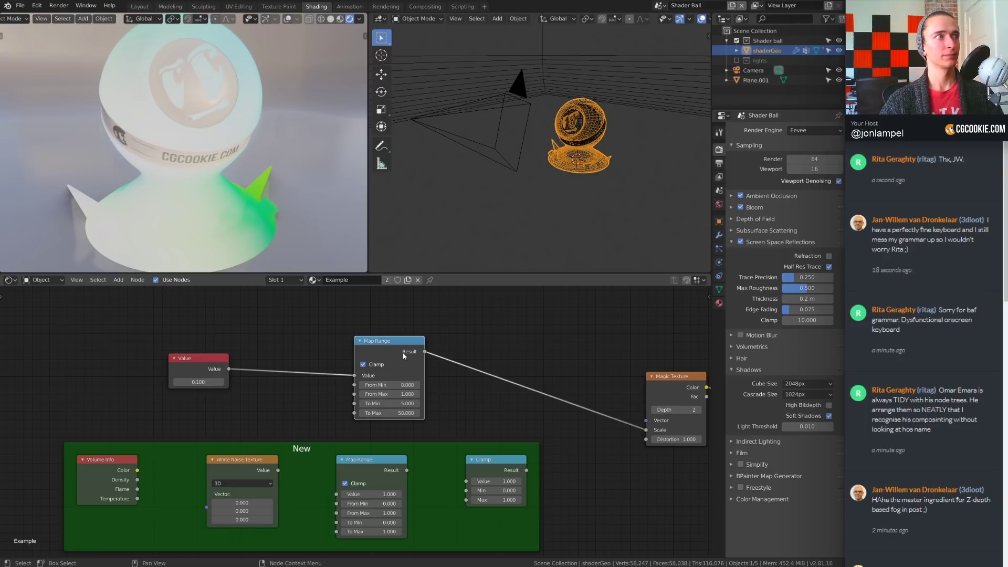
pyautogui.moveTo(475, 346); pyautogui.dragTo(434, 343, button='middle')
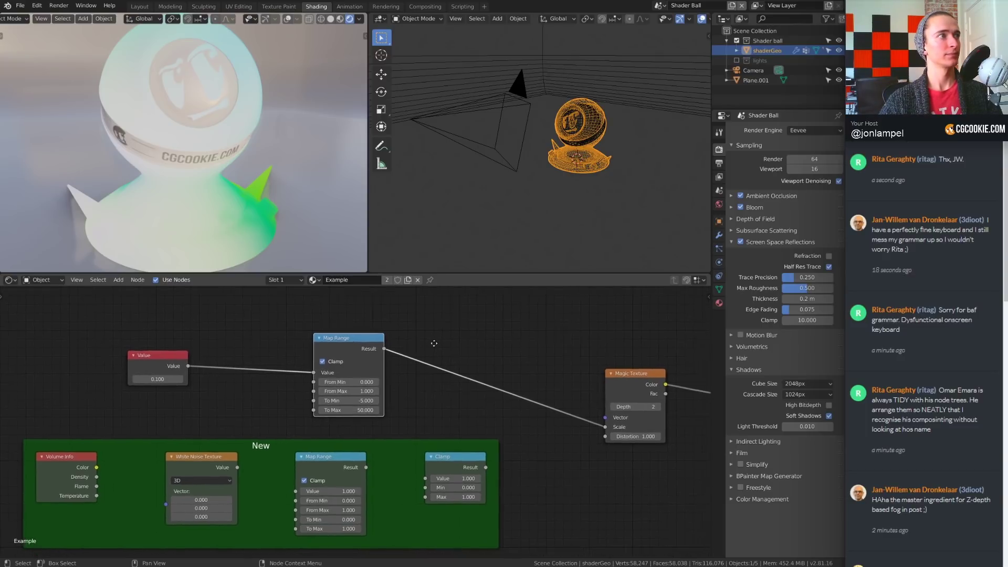
pyautogui.scroll(-1, 433, 343)
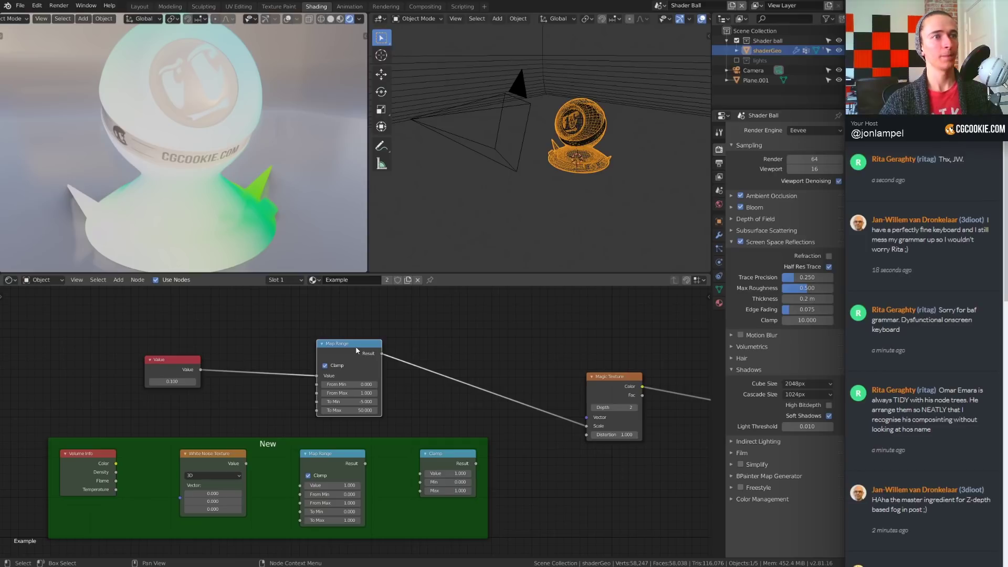
pyautogui.hotkey('ctrl', 'x')
pyautogui.click(197, 368)
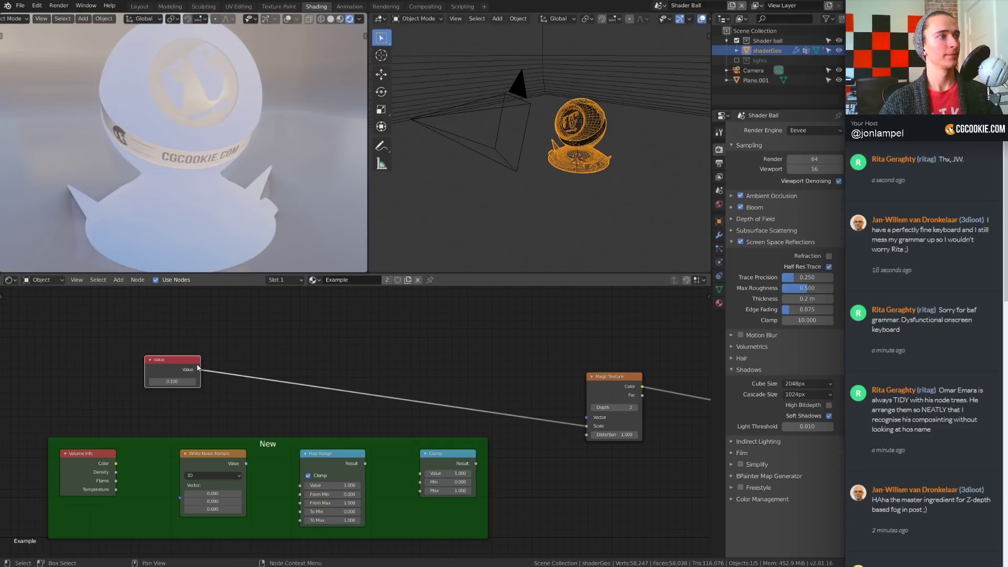
pyautogui.moveTo(239, 361); pyautogui.dragTo(228, 348, button='middle')
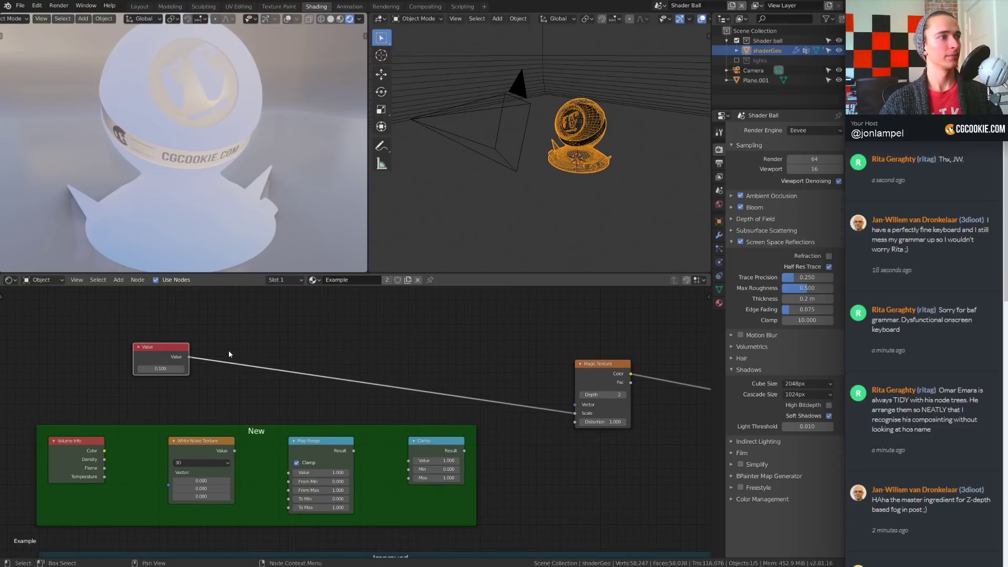
pyautogui.press('x')
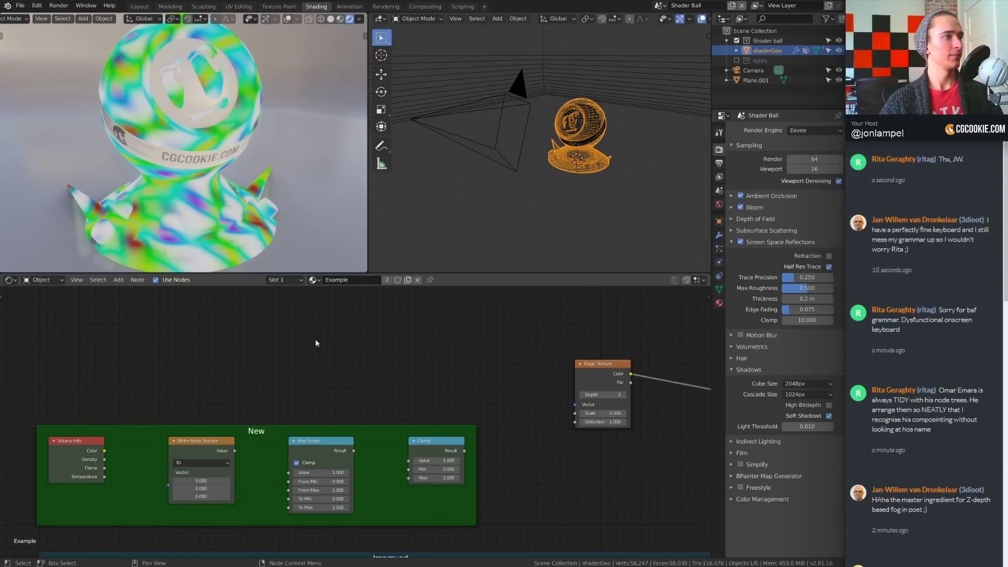
# - Delete the Magic Texture node near the Clamp node and the Principled BSDF
pyautogui.moveTo(381, 332); pyautogui.dragTo(288, 314, button='middle')
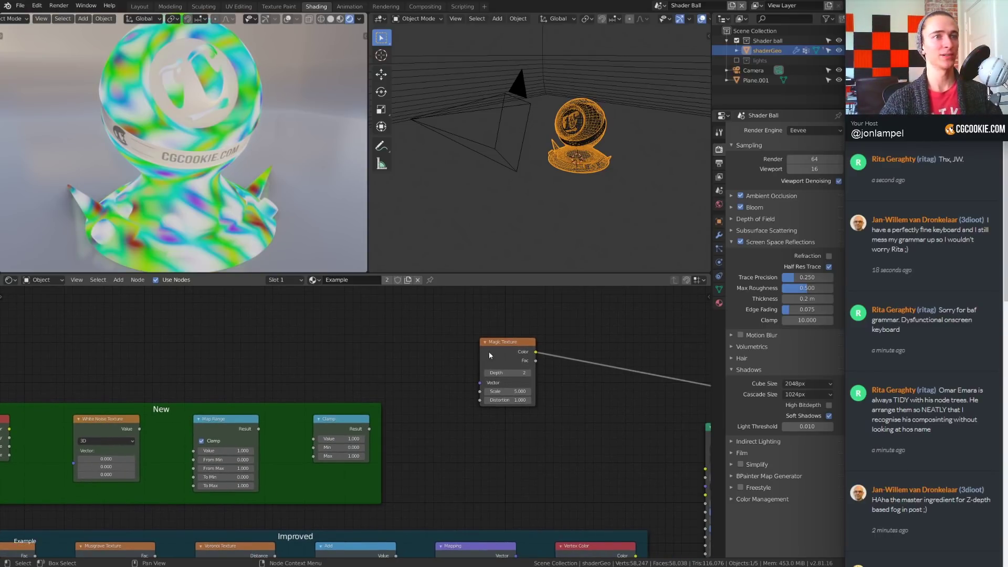
pyautogui.moveTo(490, 356); pyautogui.dragTo(290, 343, button='middle')
pyautogui.moveTo(128, 367); pyautogui.dragTo(285, 349, button='middle')
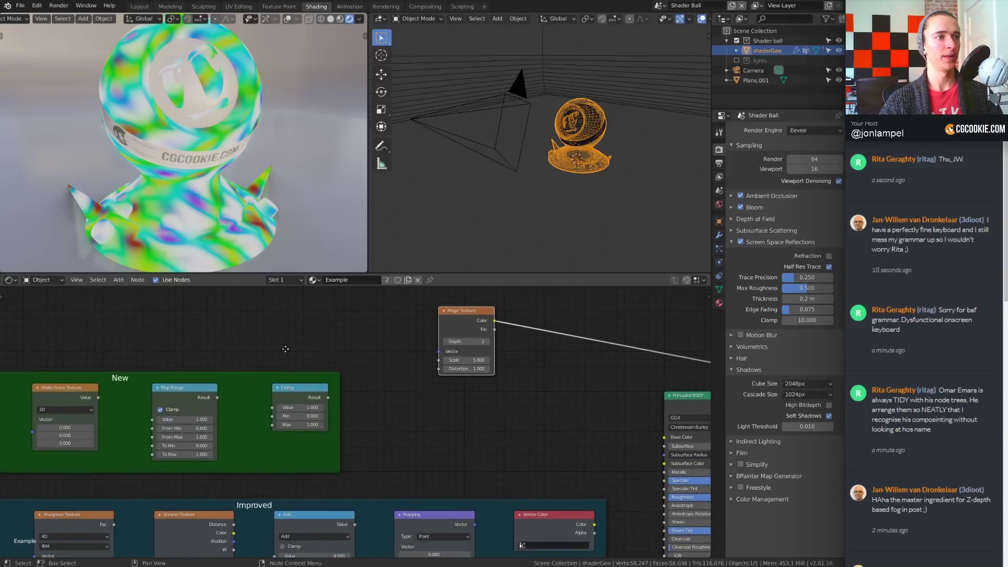
pyautogui.scroll(2, 286, 349)
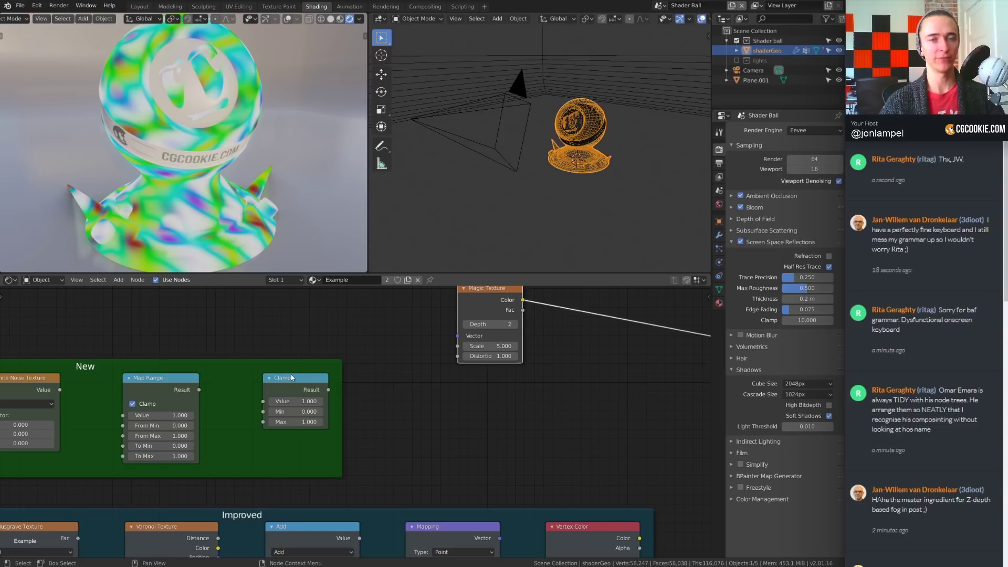
pyautogui.keyDown('ctrl'); pyautogui.scroll(-5, 292, 378); pyautogui.keyUp('ctrl')
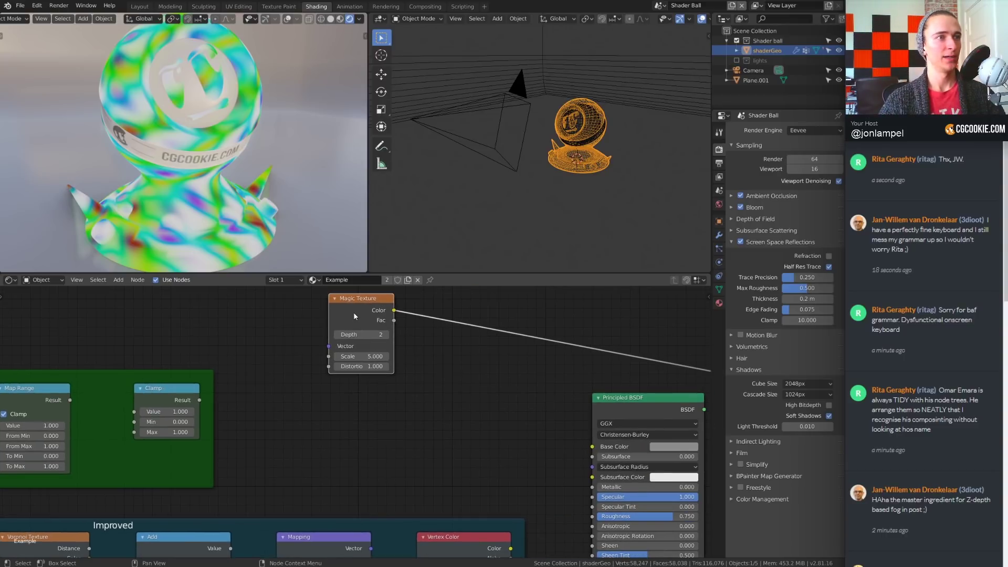
pyautogui.press('x')
# - Add a MixRGB node beside the New frame to show its Clamp option, and delete the node
pyautogui.moveTo(336, 372); pyautogui.dragTo(479, 349, button='middle')
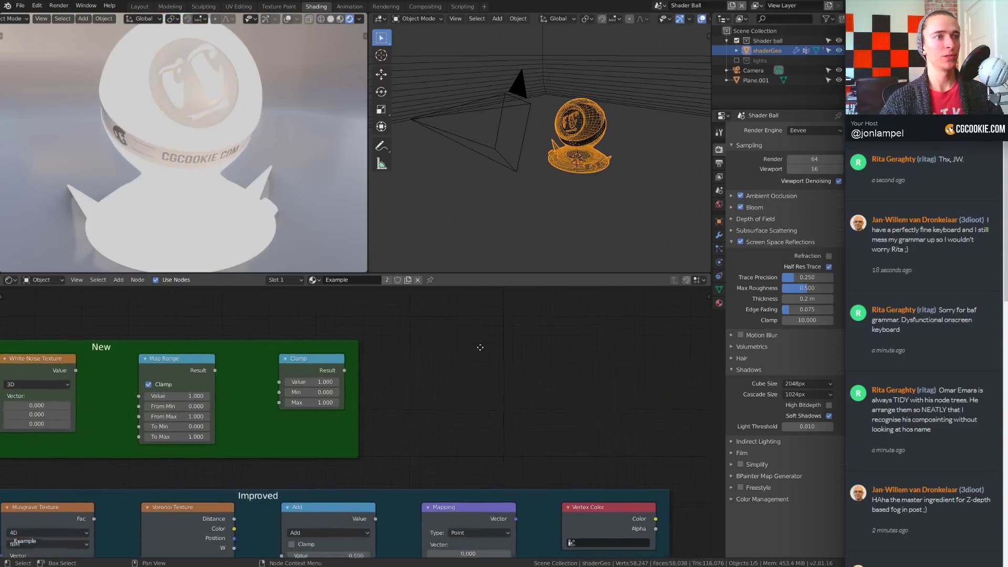
pyautogui.scroll(1, 479, 350)
pyautogui.hotkey('shift', 'a')
pyautogui.moveTo(493, 348)
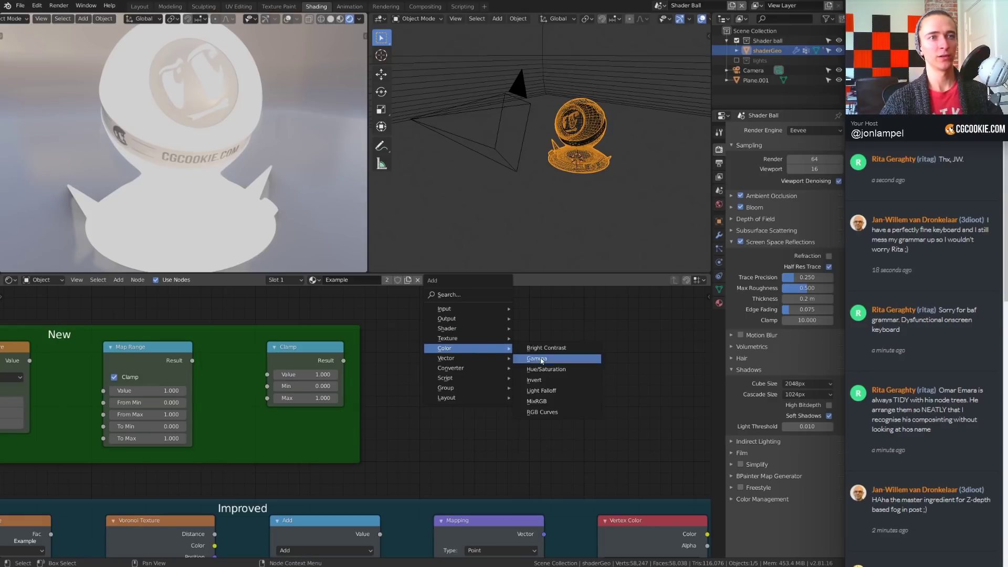
pyautogui.click(545, 402)
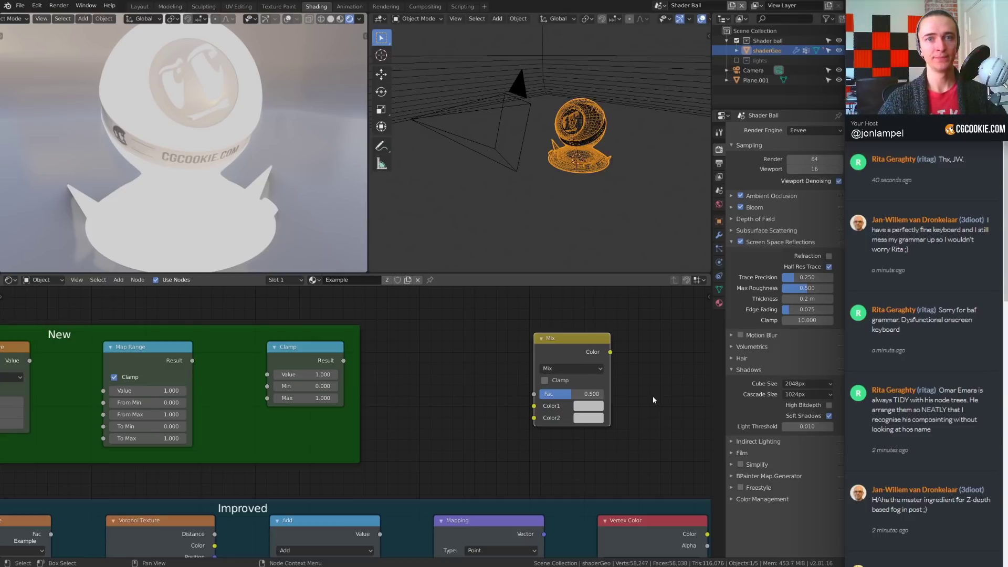
pyautogui.press('x')
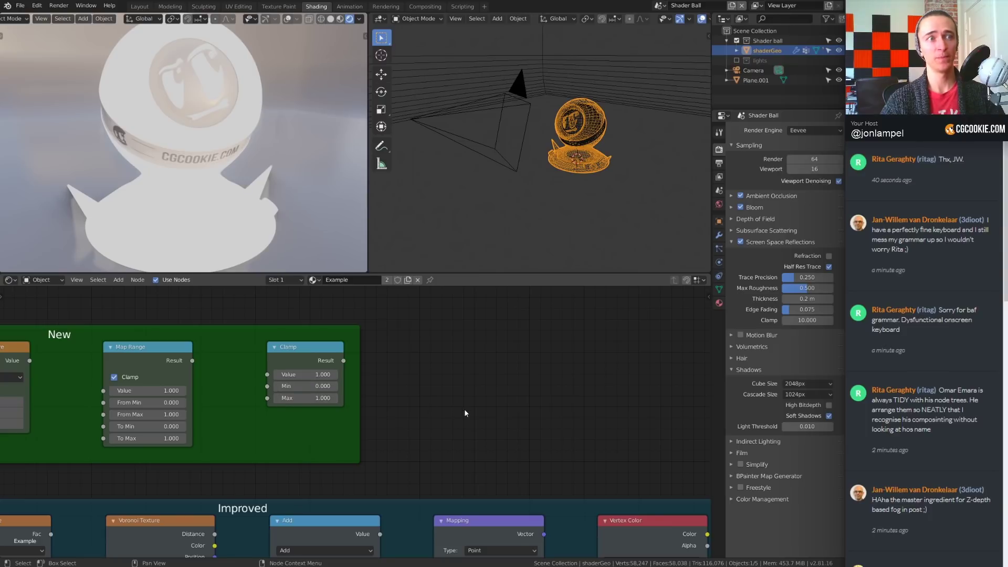
# - Preview the Improved frame's Noise Texture node on the shader ball, first its Fac output and finally its Color output
pyautogui.scroll(-2, 402, 419)
pyautogui.moveTo(403, 419); pyautogui.dragTo(474, 365, button='middle')
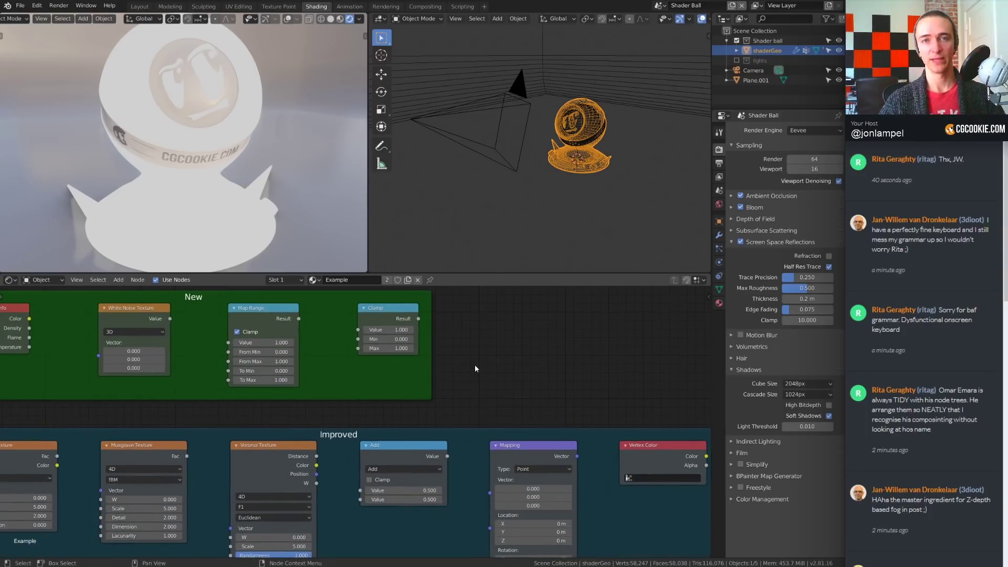
pyautogui.scroll(-2, 476, 369)
pyautogui.moveTo(337, 423); pyautogui.dragTo(504, 338, button='middle')
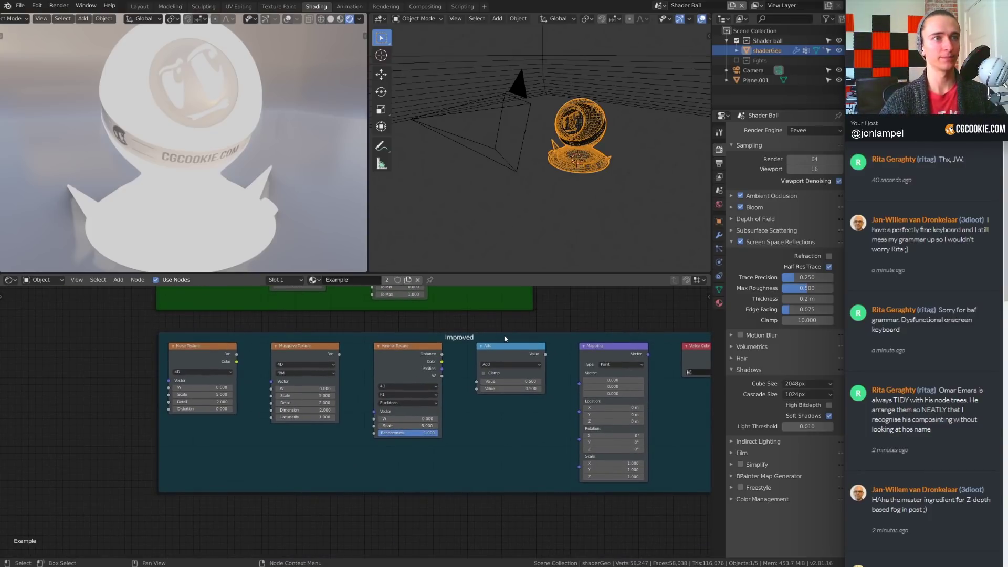
pyautogui.moveTo(505, 327); pyautogui.dragTo(474, 326, button='middle')
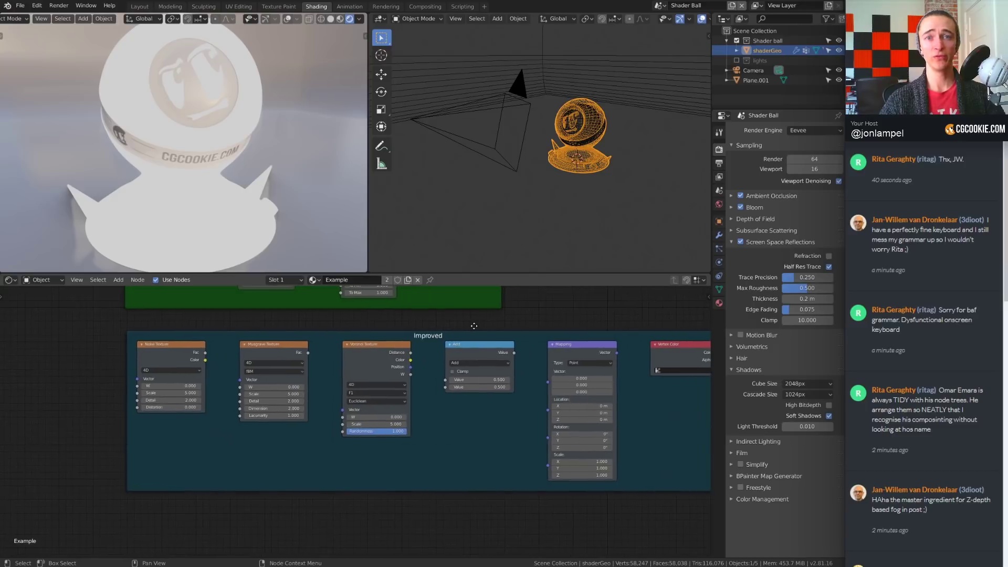
pyautogui.moveTo(311, 339); pyautogui.dragTo(269, 375, button='middle')
pyautogui.scroll(2, 374, 344)
pyautogui.scroll(1, 374, 343)
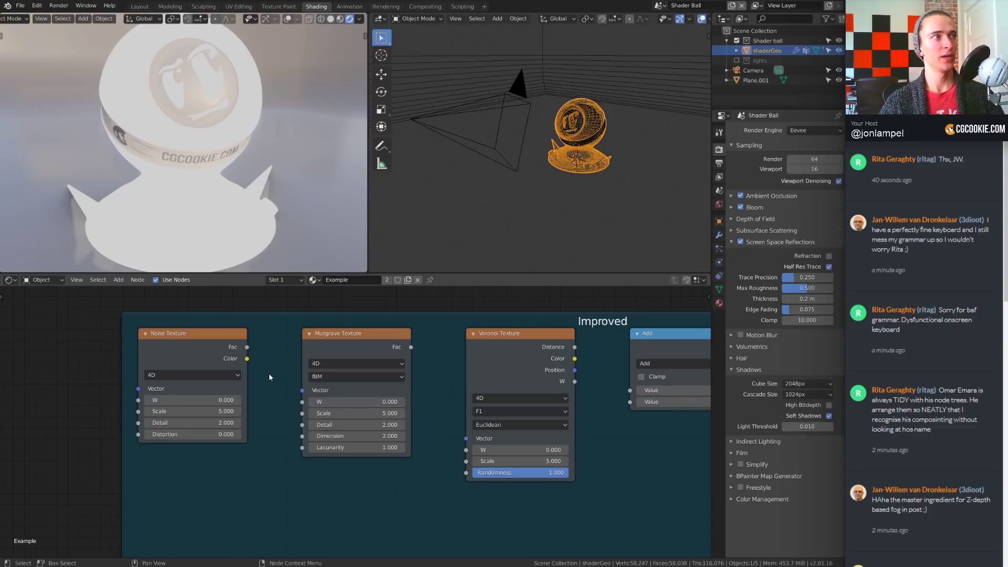
pyautogui.click(165, 348)
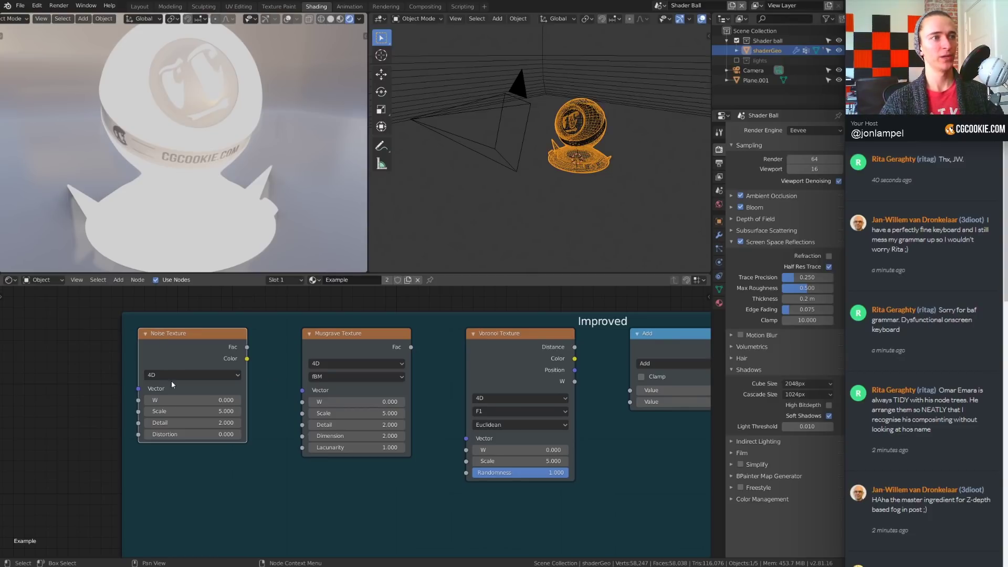
pyautogui.click(186, 375)
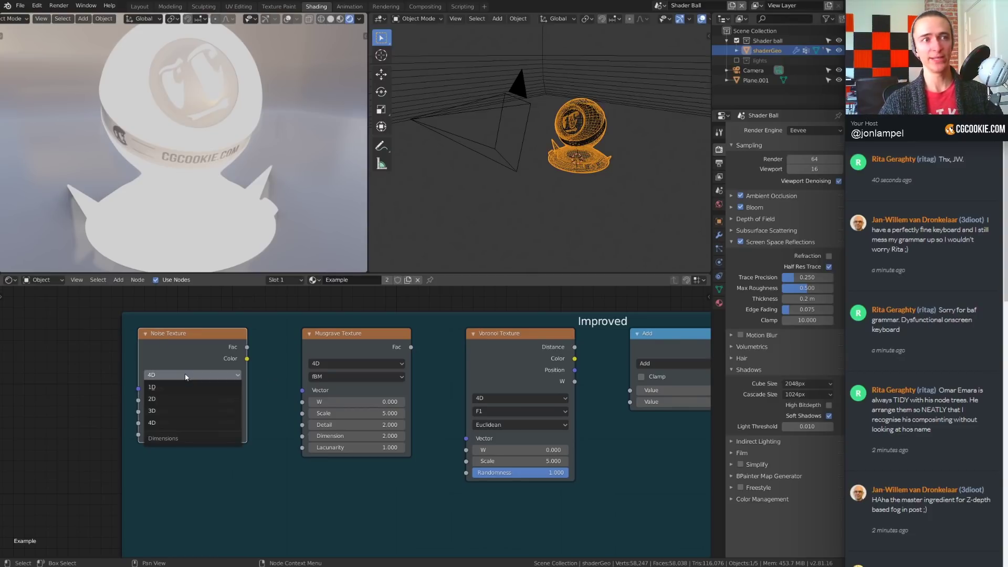
pyautogui.keyDown('ctrl'); pyautogui.keyDown('shift'); pyautogui.click(193, 344); pyautogui.keyUp('shift'); pyautogui.keyUp('ctrl')
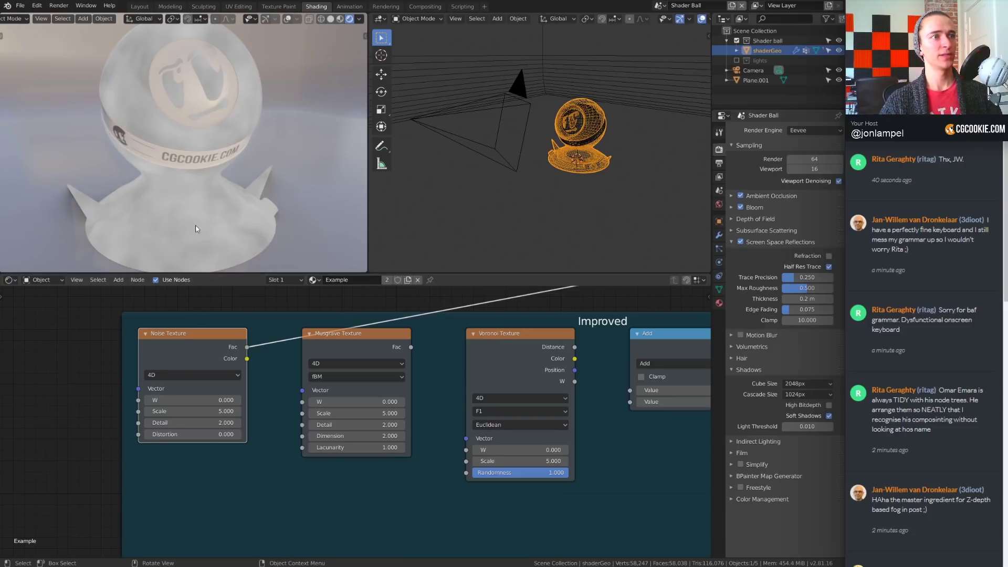
pyautogui.keyDown('ctrl'); pyautogui.keyDown('shift'); pyautogui.click(194, 351); pyautogui.keyUp('shift'); pyautogui.keyUp('ctrl')
# - Try the Noise Texture node in 3D and 1D, and set its dimensions to 2D
pyautogui.click(194, 375)
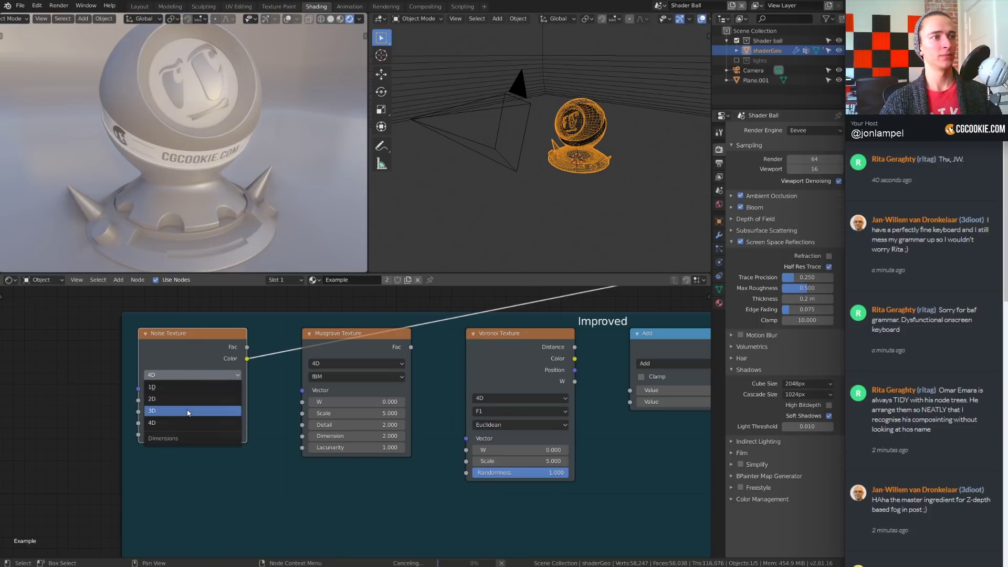
pyautogui.click(158, 411)
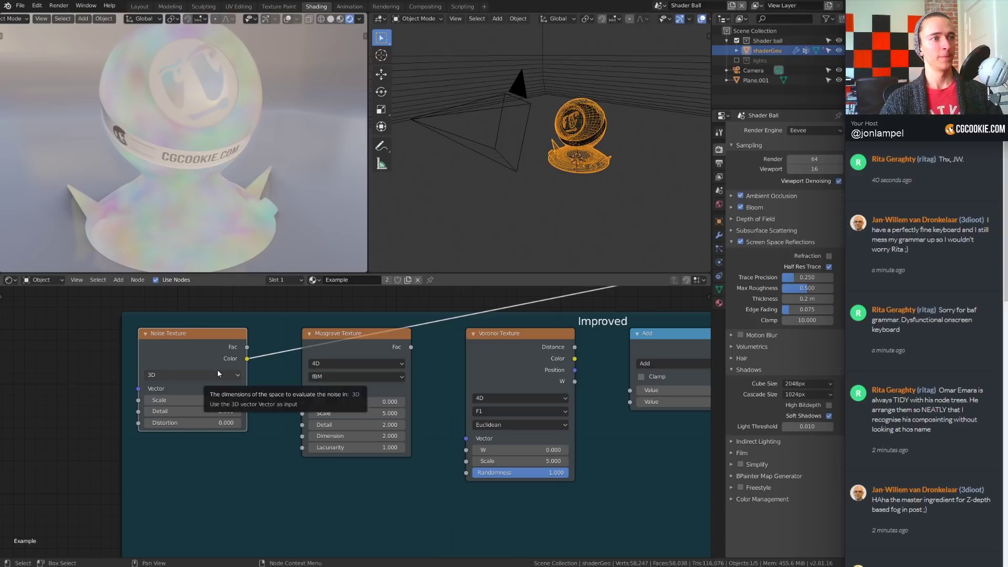
pyautogui.click(181, 375)
pyautogui.click(179, 388)
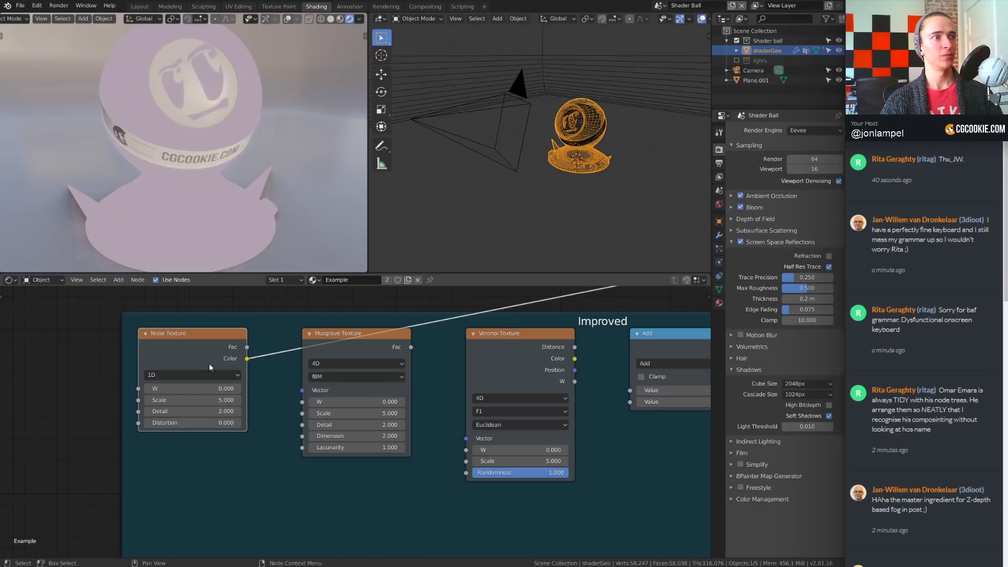
pyautogui.click(203, 375)
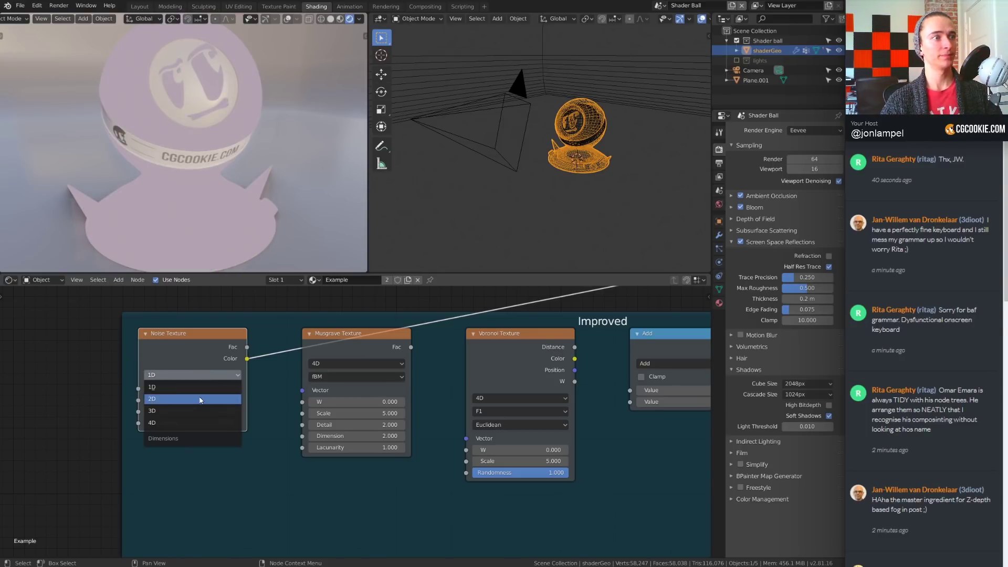
pyautogui.click(203, 399)
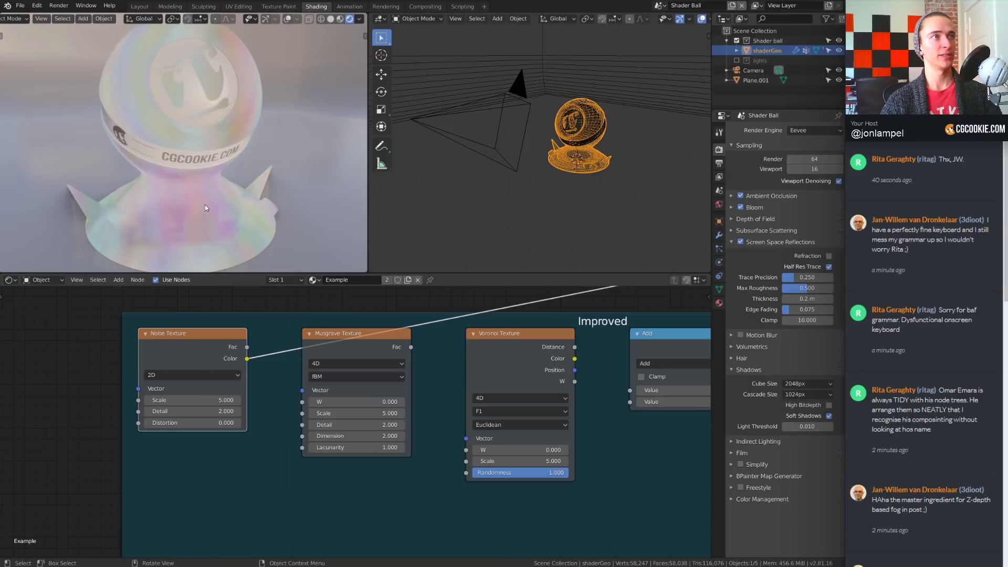
# - Set the Noise Texture node's dimensions to 4D and examine the pattern on the shader ball
pyautogui.scroll(-3, 229, 203)
pyautogui.scroll(3, 228, 200)
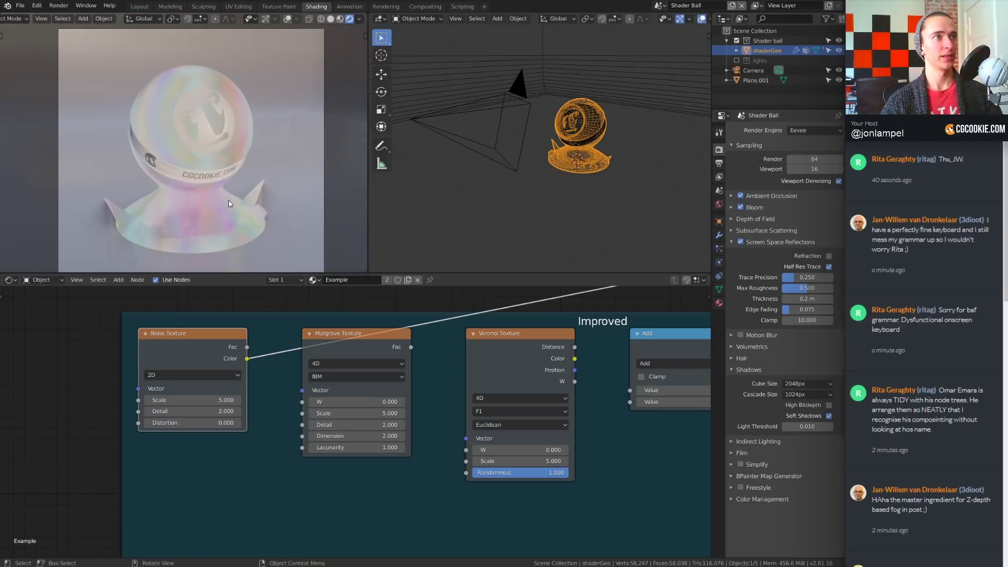
pyautogui.click(187, 374)
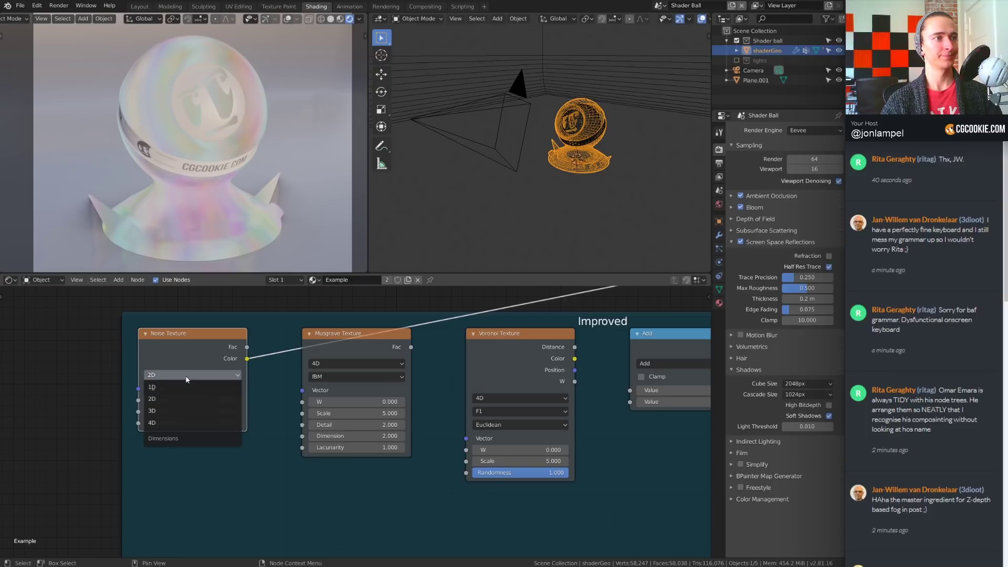
pyautogui.click(199, 423)
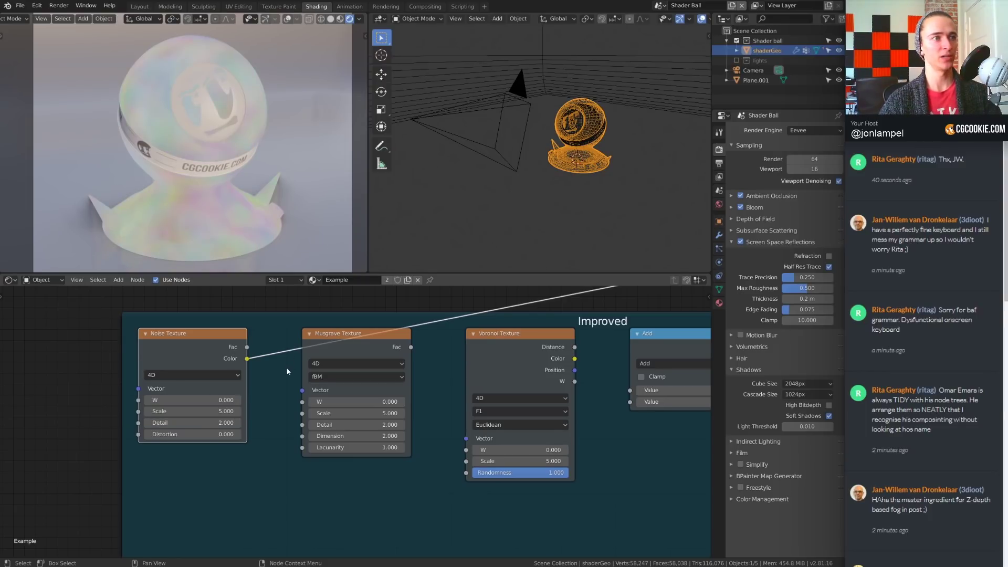
pyautogui.scroll(1, 182, 200)
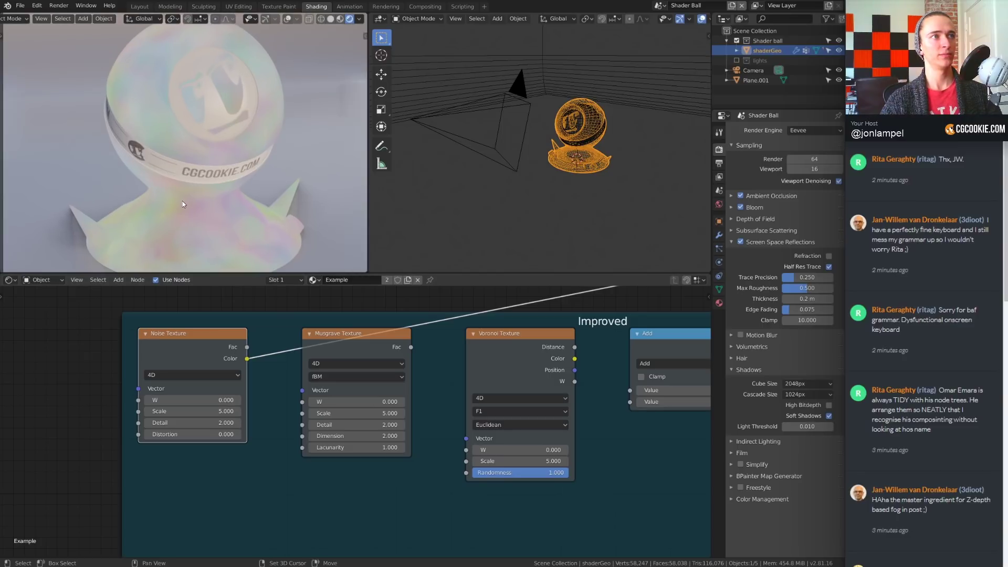
pyautogui.scroll(-1, 182, 190)
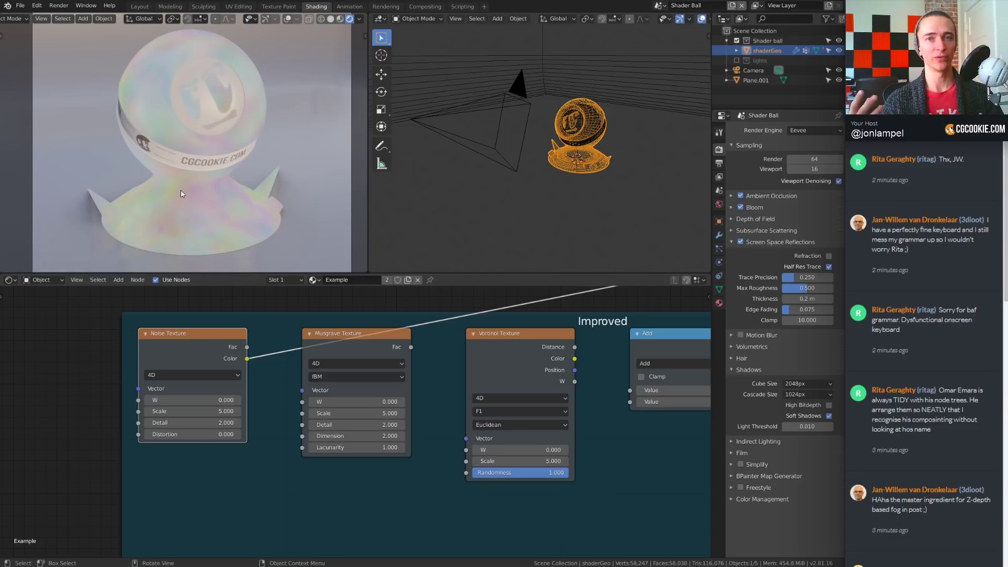
# - Try different W values on the 4D Noise Texture node and reset W to 0
pyautogui.moveTo(195, 398); pyautogui.dragTo(127, 403)
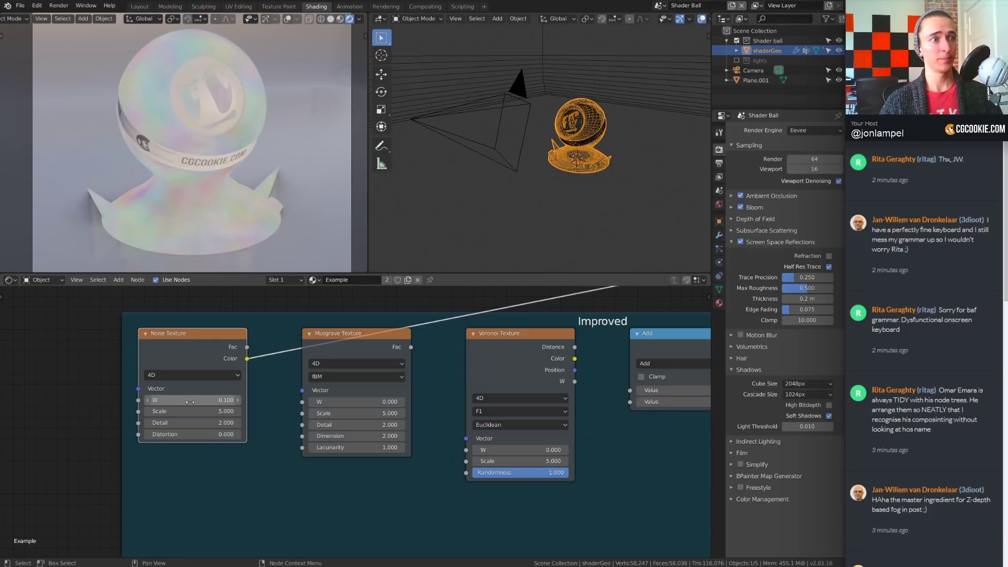
pyautogui.doubleClick(190, 403)
pyautogui.write('0')
pyautogui.press('Return')
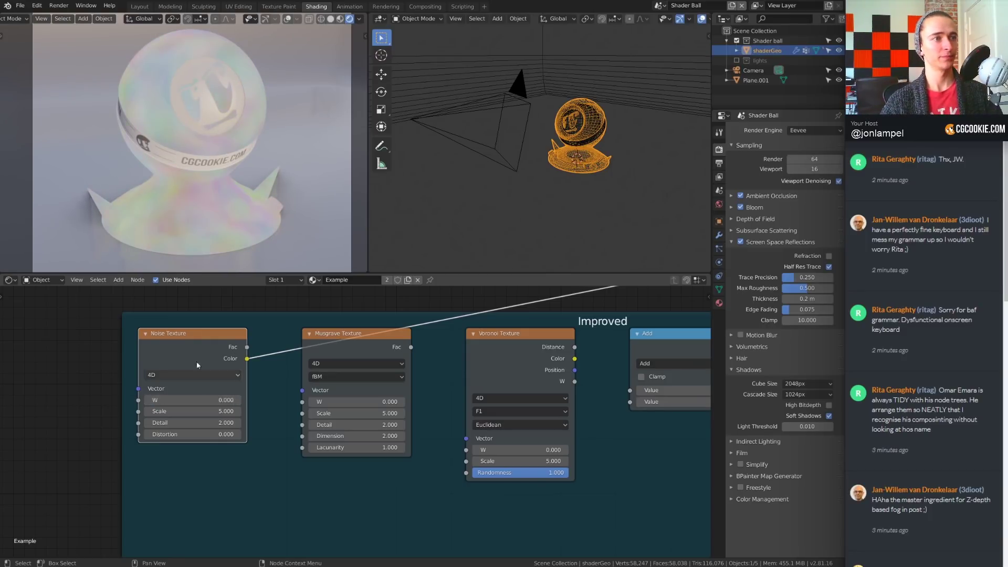
# - Preview the Musgrave Texture node on the shader ball and raise its W value to 0.130
pyautogui.moveTo(197, 351); pyautogui.dragTo(174, 350)
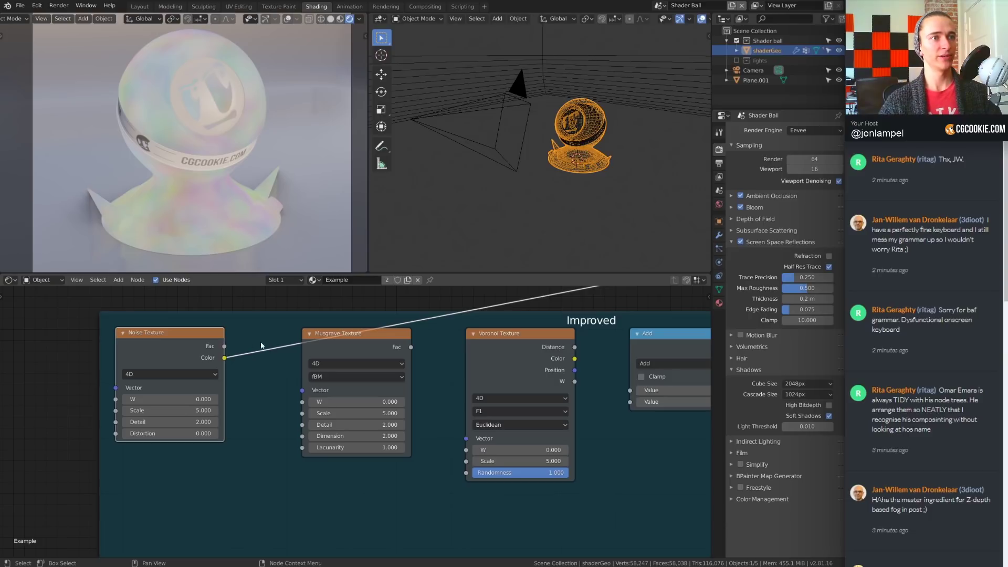
pyautogui.keyDown('ctrl'); pyautogui.keyDown('shift'); pyautogui.click(344, 345); pyautogui.keyUp('shift'); pyautogui.keyUp('ctrl')
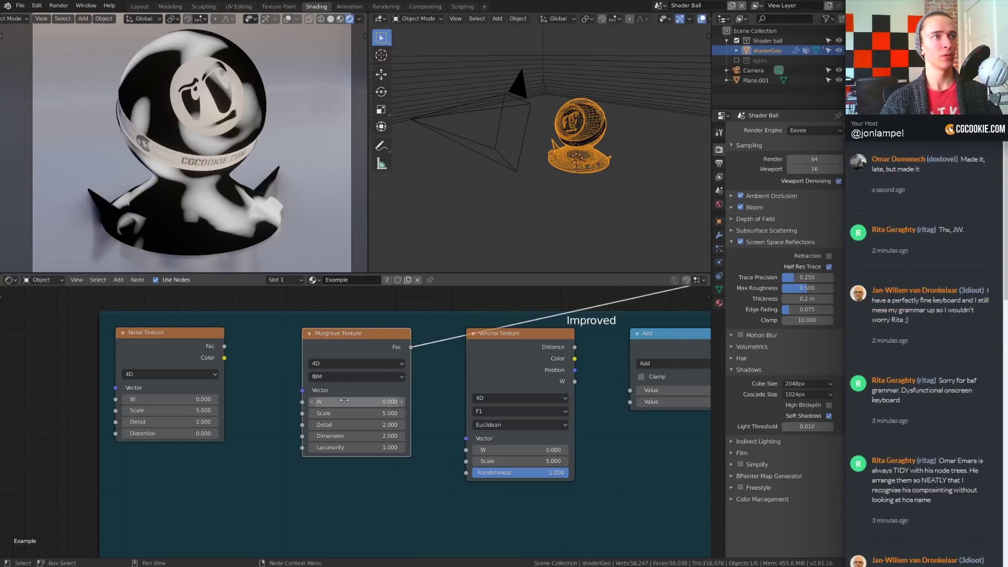
pyautogui.moveTo(344, 401)
pyautogui.mouseDown()
pyautogui.moveTo(334, 400)
pyautogui.moveTo(351, 400)
pyautogui.mouseUp()
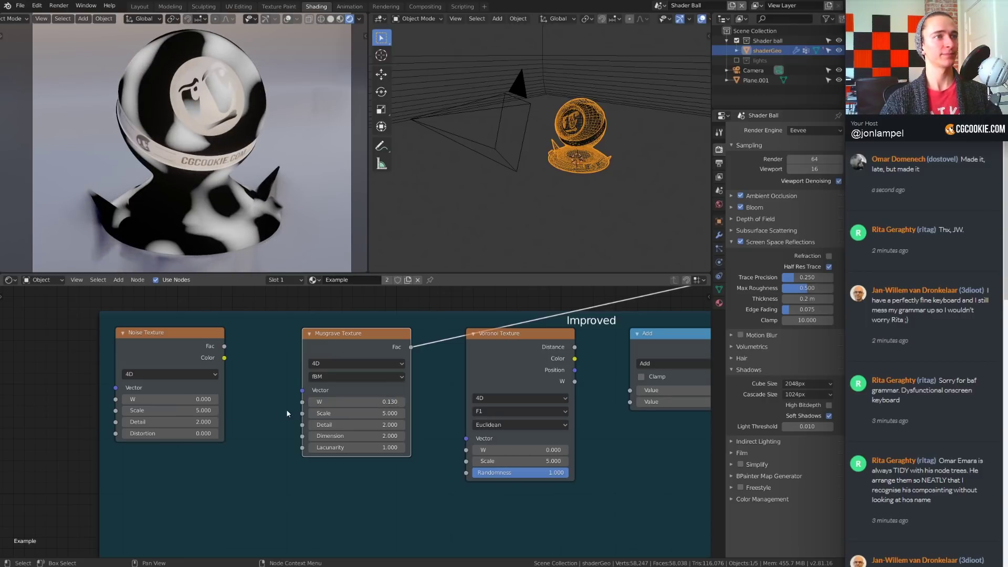
# - Switch the Musgrave Texture node's type to Ridged Multifractal and lower its W value to -0.440
pyautogui.moveTo(368, 390); pyautogui.dragTo(343, 388, button='middle')
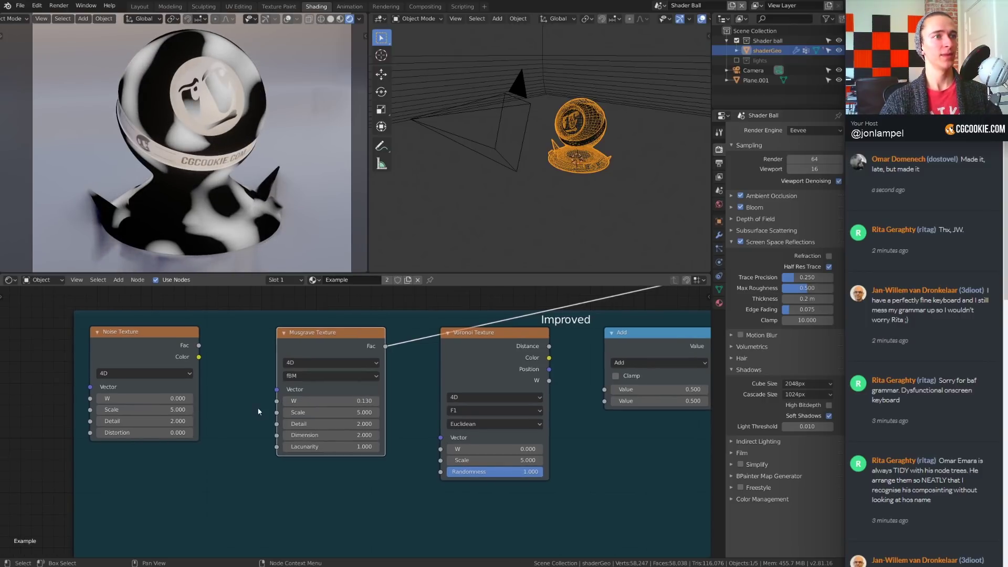
pyautogui.click(341, 376)
pyautogui.click(339, 400)
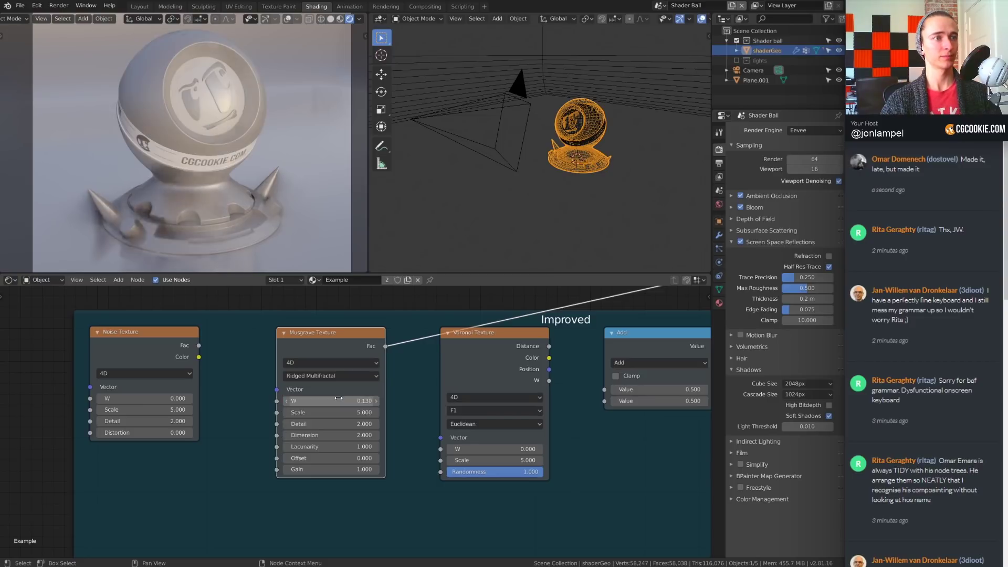
pyautogui.moveTo(333, 401); pyautogui.dragTo(302, 401)
pyautogui.click(337, 376)
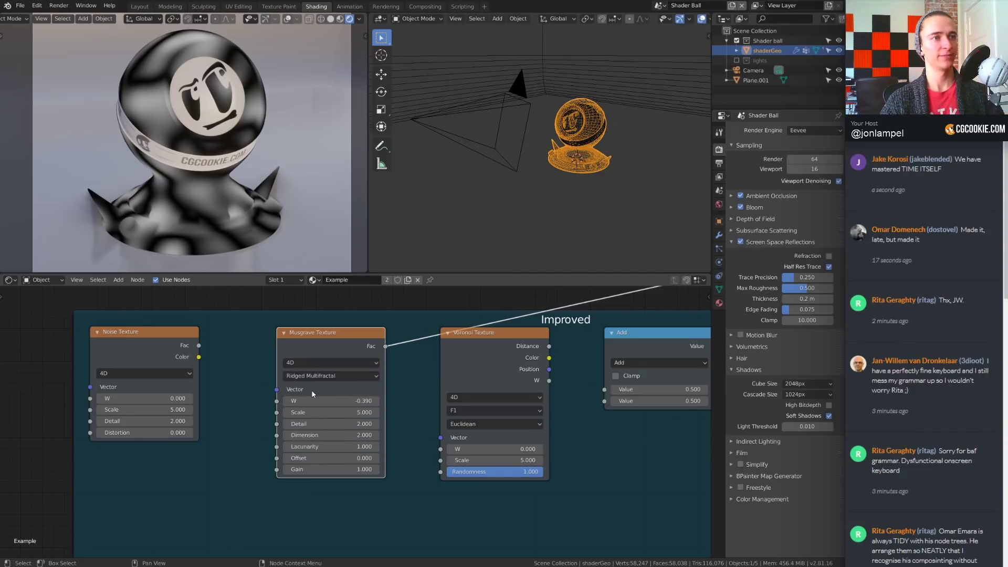
pyautogui.moveTo(320, 401)
pyautogui.mouseDown()
pyautogui.moveTo(352, 400)
pyautogui.moveTo(313, 401)
pyautogui.moveTo(325, 401)
pyautogui.mouseUp()
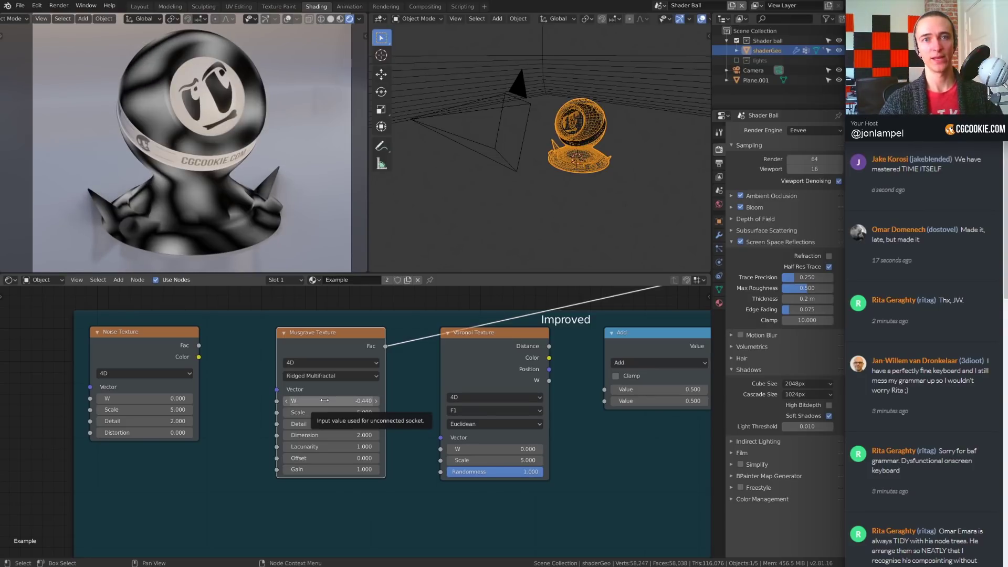
# - Set the Musgrave Texture node's W value to 4
pyautogui.click(351, 400)
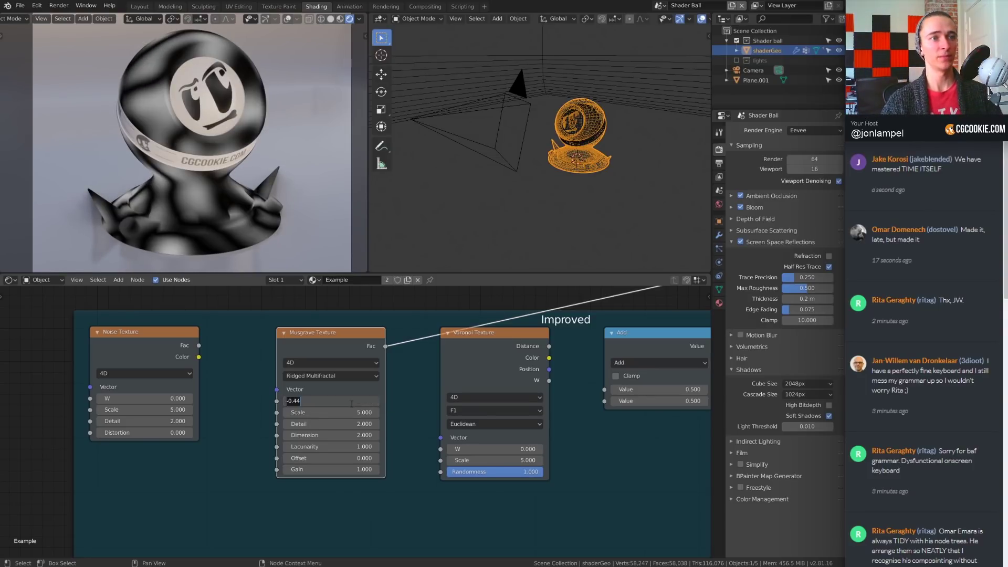
pyautogui.write('04')
pyautogui.press('Return')
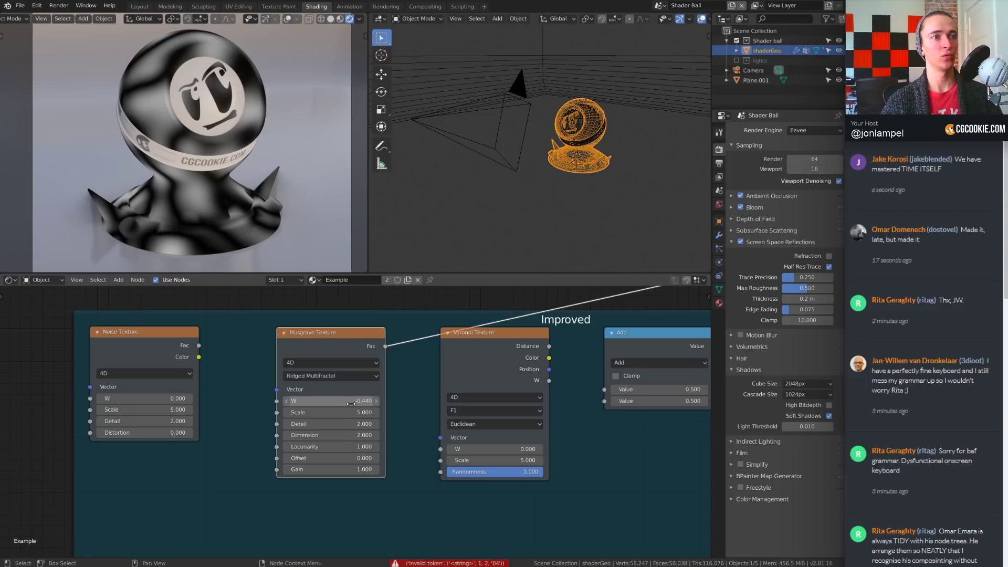
pyautogui.click(351, 404)
pyautogui.write('4')
pyautogui.press('Return')
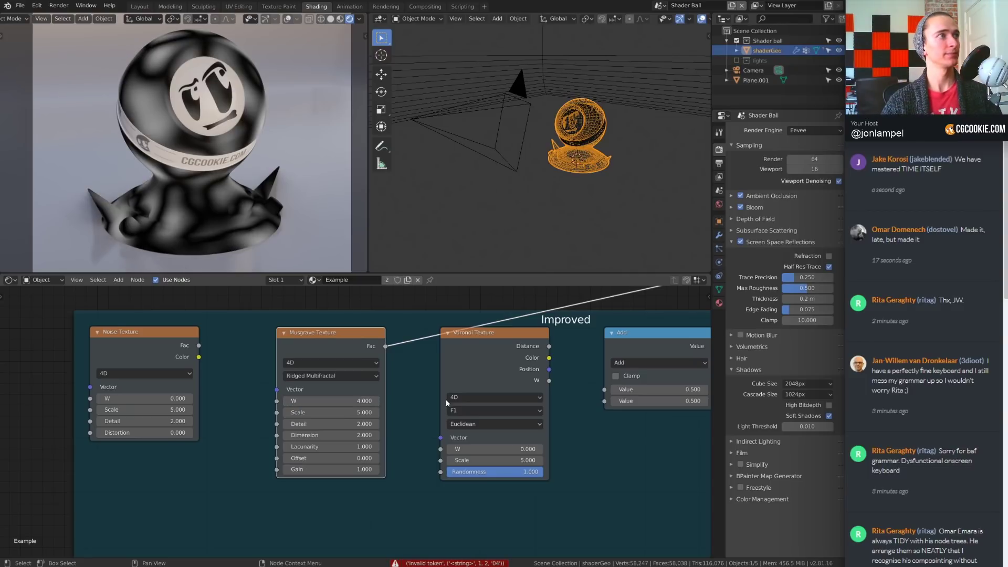
# - Preview the Voronoi Texture node's Distance output on the shader ball and raise its W value to 0.570
pyautogui.moveTo(446, 399); pyautogui.dragTo(260, 393, button='middle')
pyautogui.scroll(2, 444, 417)
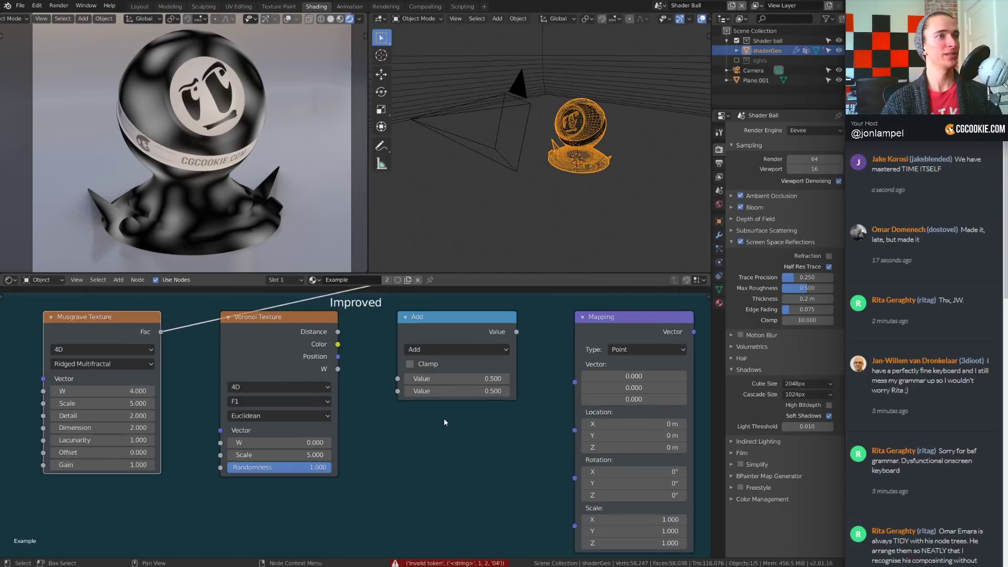
pyautogui.keyDown('ctrl'); pyautogui.keyDown('shift'); pyautogui.click(287, 373); pyautogui.keyUp('shift'); pyautogui.keyUp('ctrl')
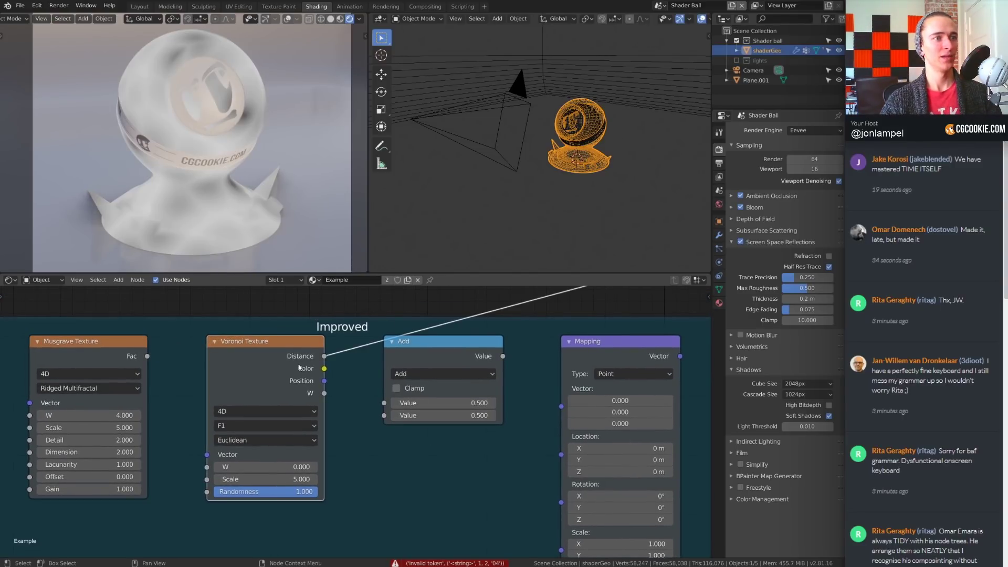
pyautogui.moveTo(296, 369); pyautogui.dragTo(350, 352, button='middle')
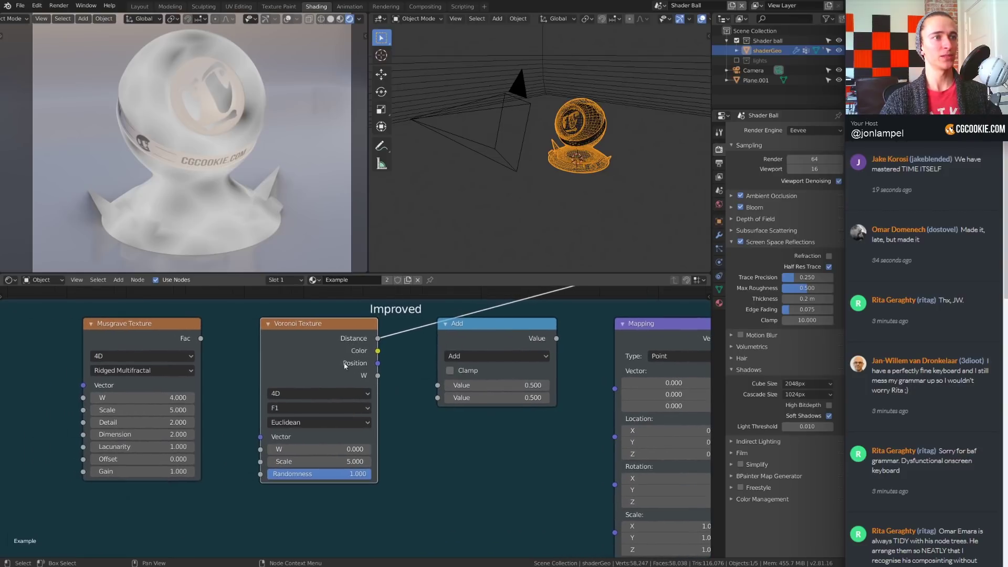
pyautogui.moveTo(315, 449); pyautogui.dragTo(344, 449)
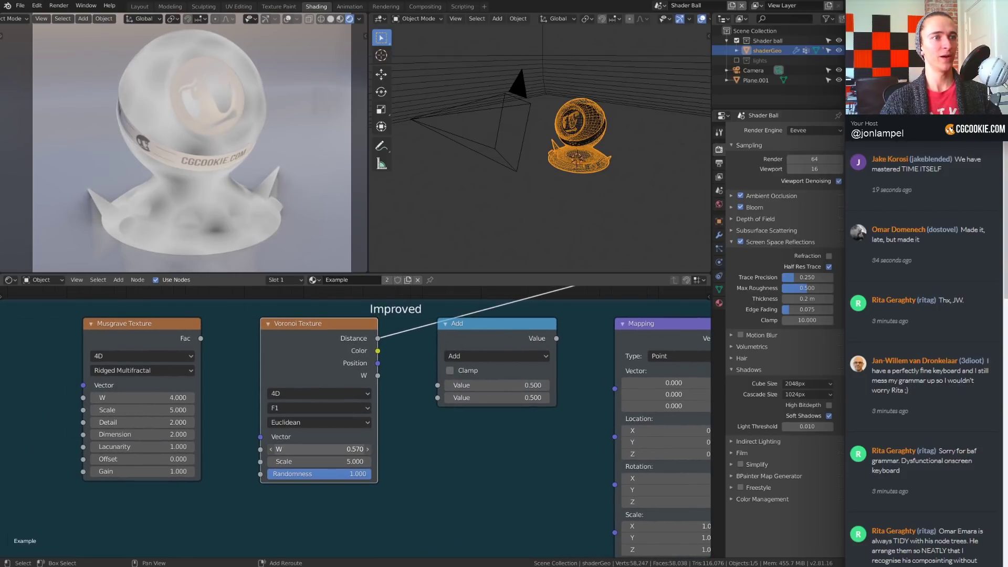
# - Try the Voronoi Texture node's F2 feature output, followed by Smooth F1
pyautogui.click(305, 405)
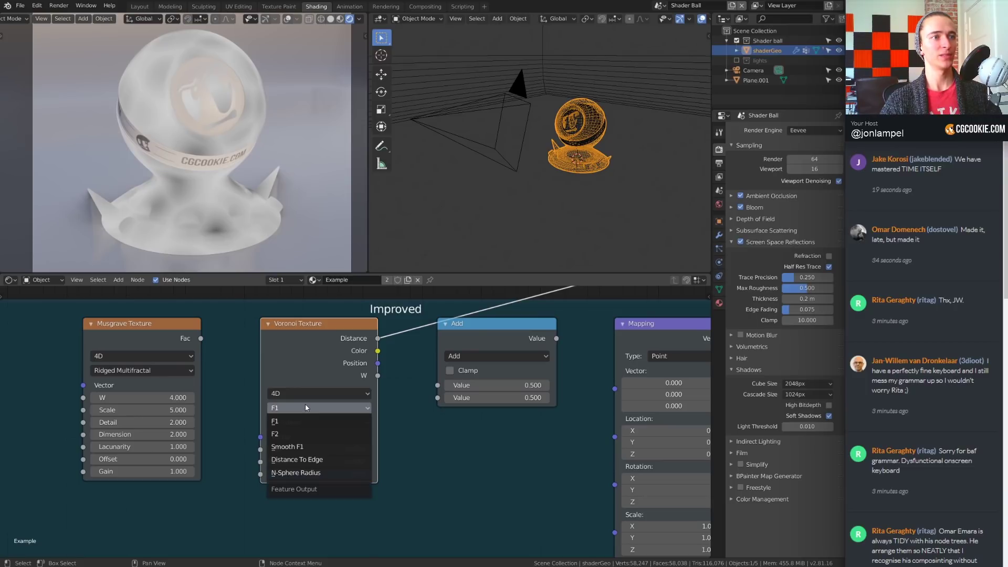
pyautogui.click(309, 434)
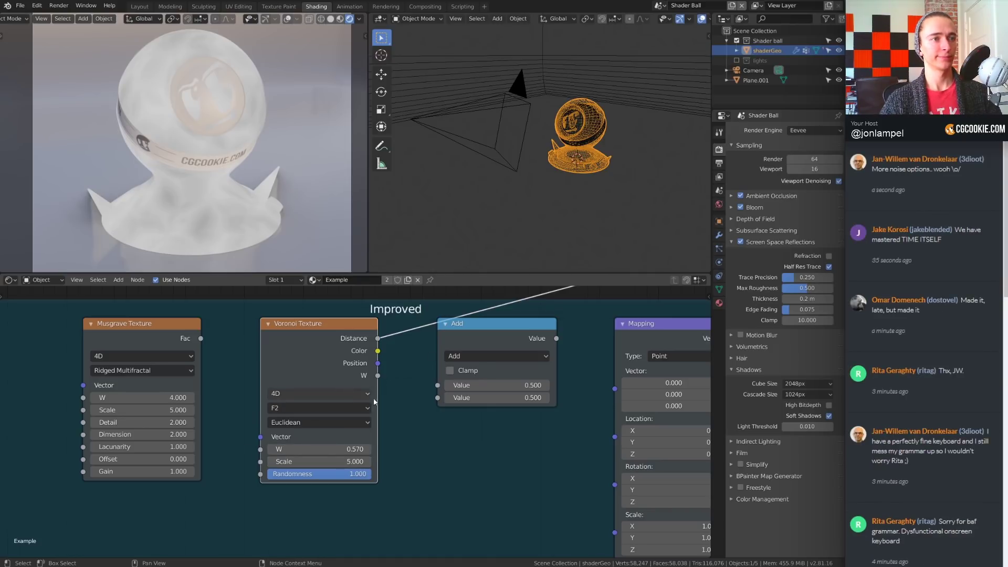
pyautogui.click(294, 406)
pyautogui.click(292, 446)
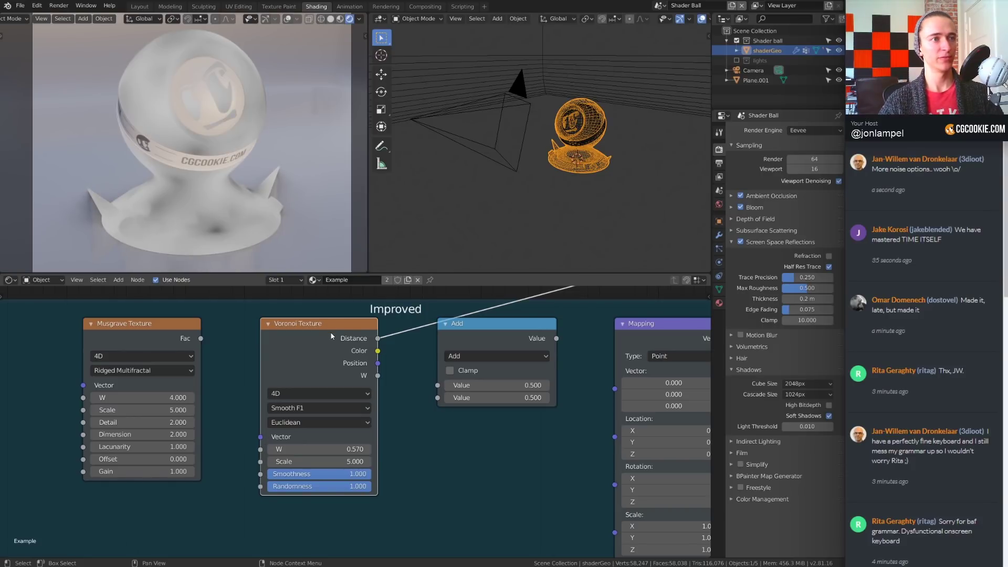
# - Set the Voronoi Texture node's scale to 25
pyautogui.click(306, 461)
pyautogui.write('25')
pyautogui.press('Return')
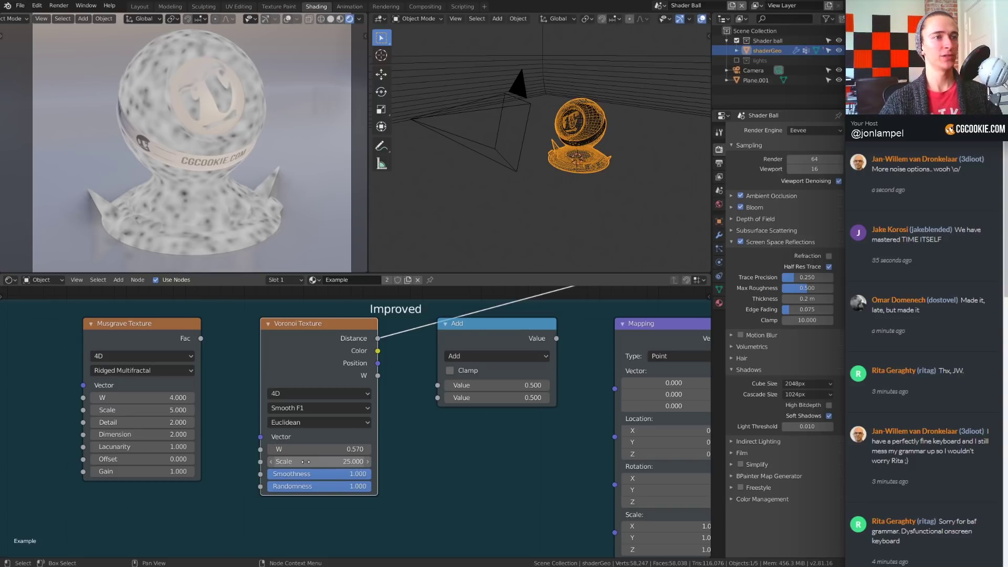
# - Compare the Voronoi Texture node's F1, F2 and Smooth F1 feature outputs up close on the shader ball
pyautogui.click(325, 413)
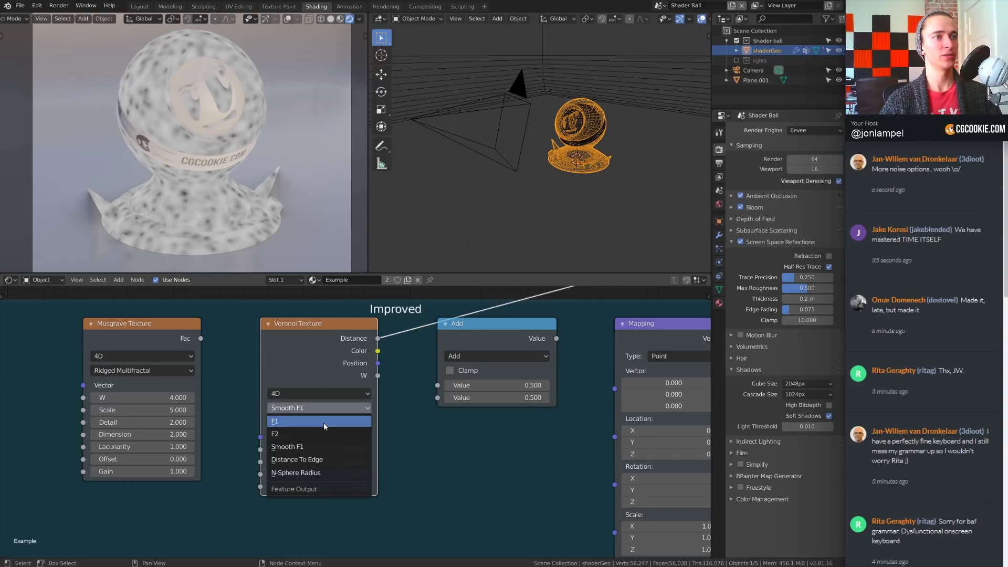
pyautogui.click(324, 423)
pyautogui.scroll(3, 124, 132)
pyautogui.scroll(2, 209, 147)
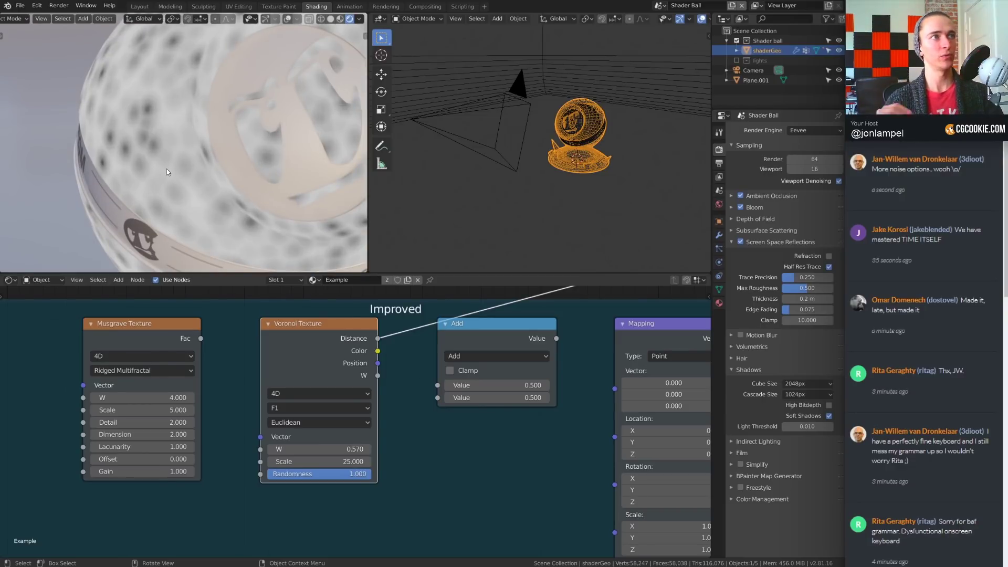
pyautogui.click(288, 409)
pyautogui.click(285, 429)
pyautogui.moveTo(221, 132); pyautogui.dragTo(161, 179, button='middle')
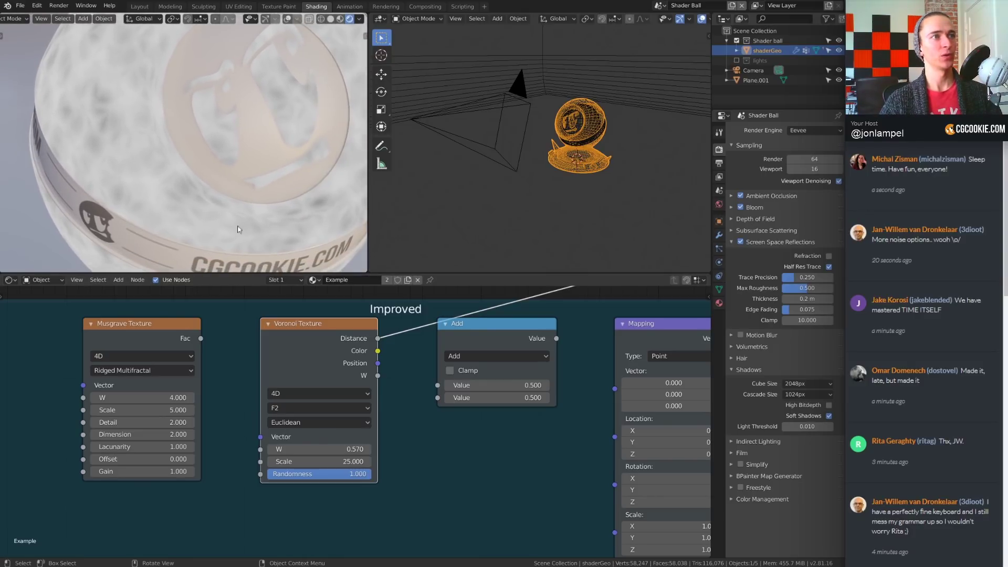
pyautogui.click(328, 408)
pyautogui.click(330, 449)
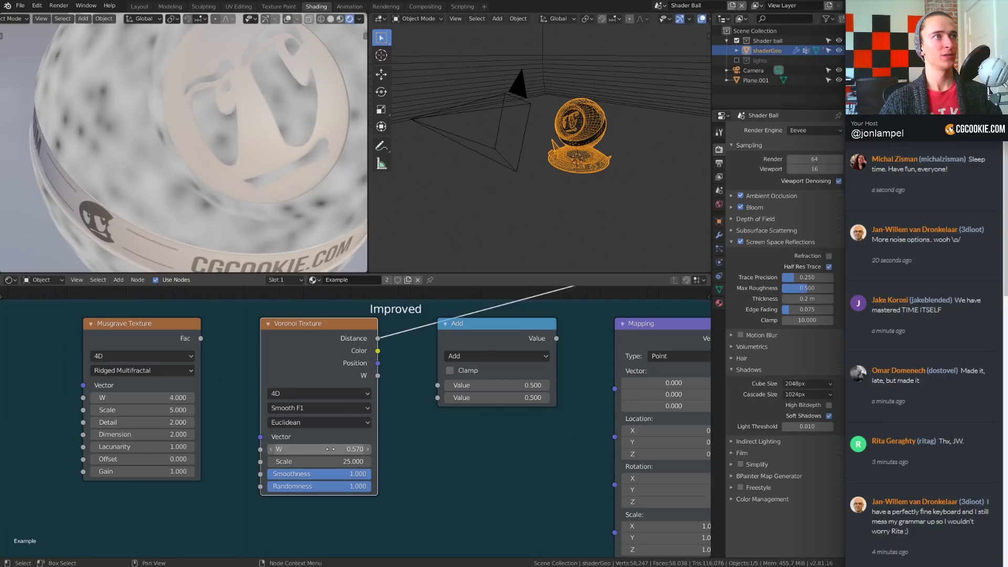
pyautogui.moveTo(246, 189); pyautogui.dragTo(269, 214, button='middle')
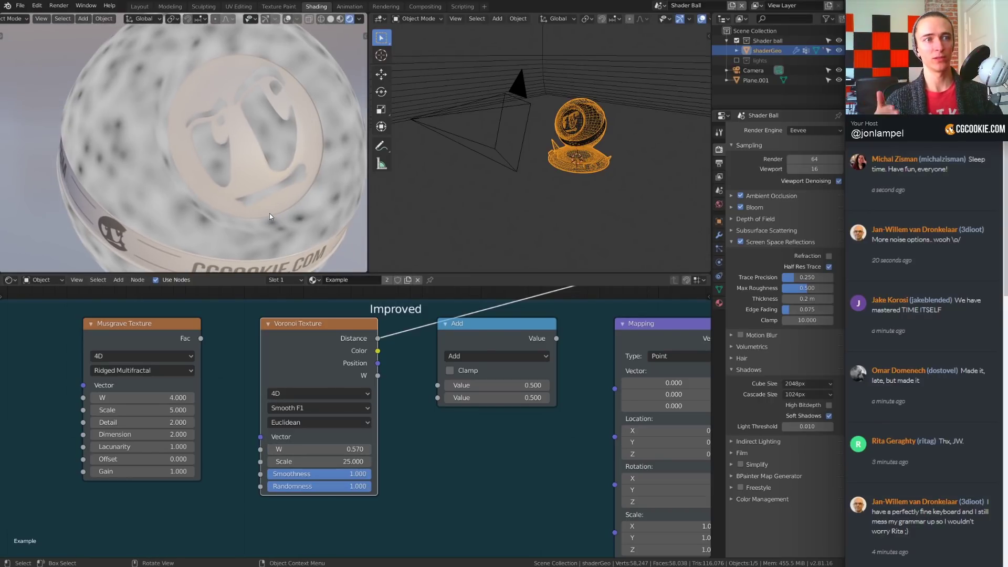
# - Set the Voronoi Texture node's feature output to Distance To Edge and examine the cell pattern on the shader ball
pyautogui.click(315, 409)
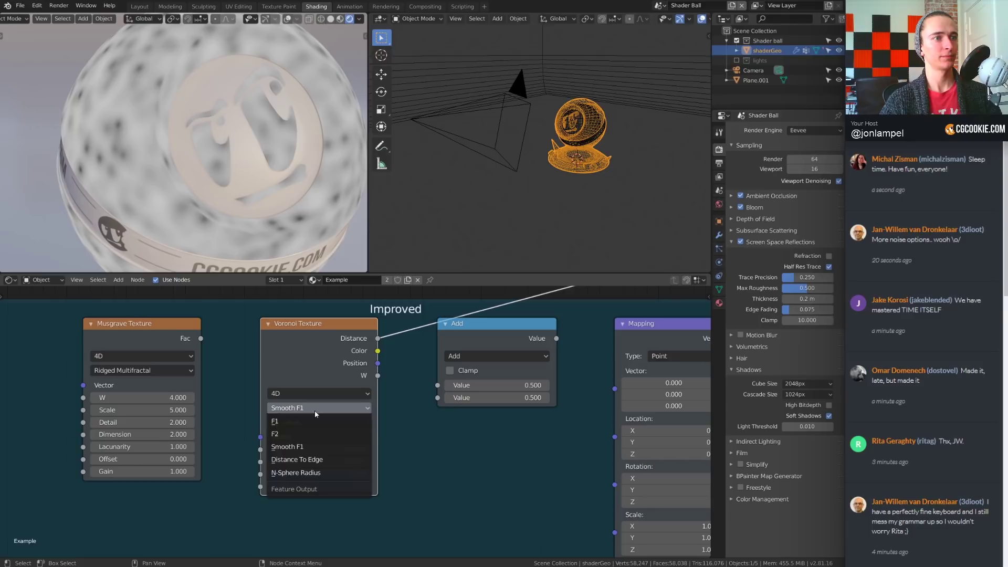
pyautogui.click(309, 460)
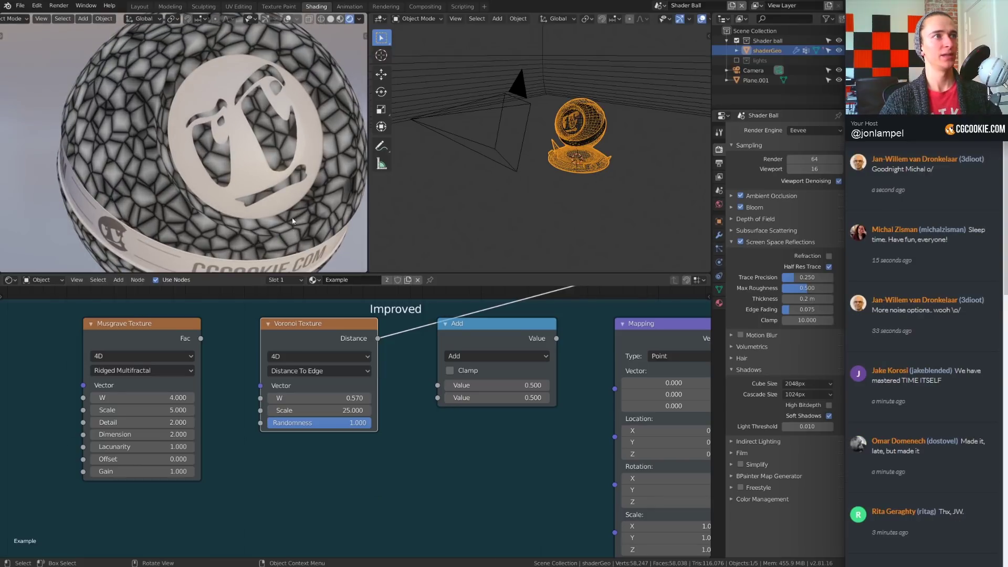
pyautogui.moveTo(196, 182); pyautogui.dragTo(193, 207, button='middle')
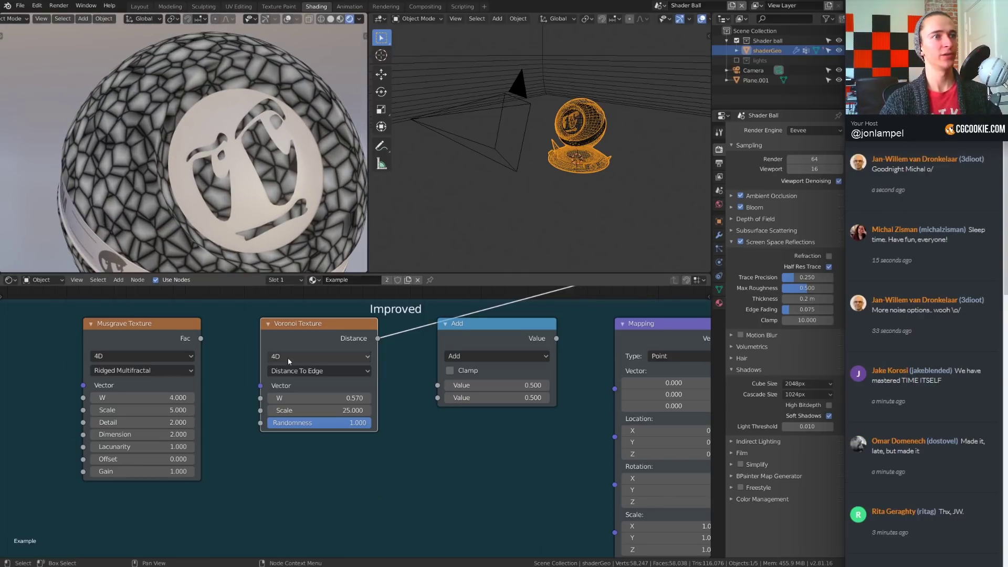
# - Change the Voronoi Texture node's scale to 28.1, W to 0.7 and Randomness to 0
pyautogui.moveTo(315, 410); pyautogui.dragTo(335, 398)
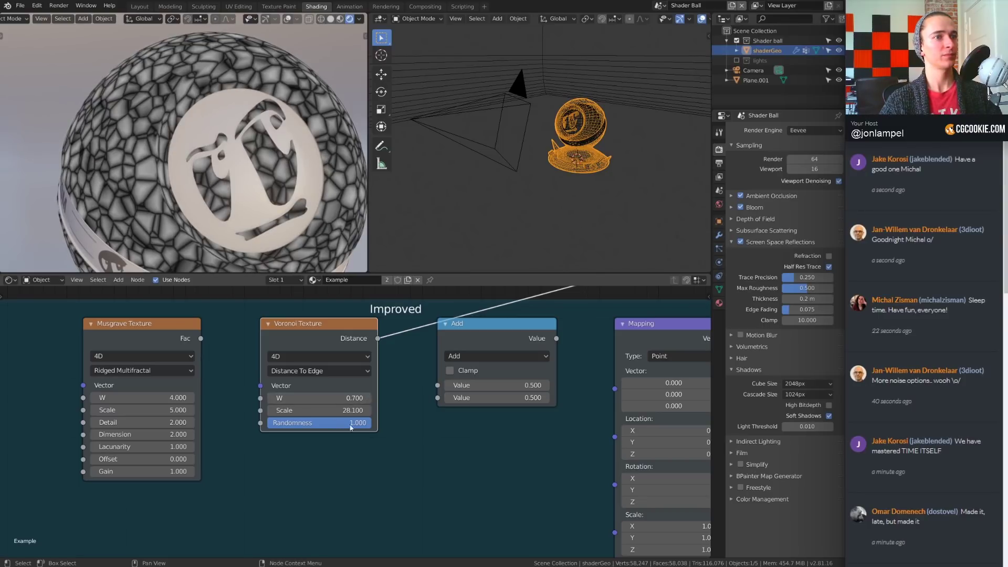
pyautogui.moveTo(367, 428); pyautogui.dragTo(268, 428)
pyautogui.scroll(-8, 299, 156)
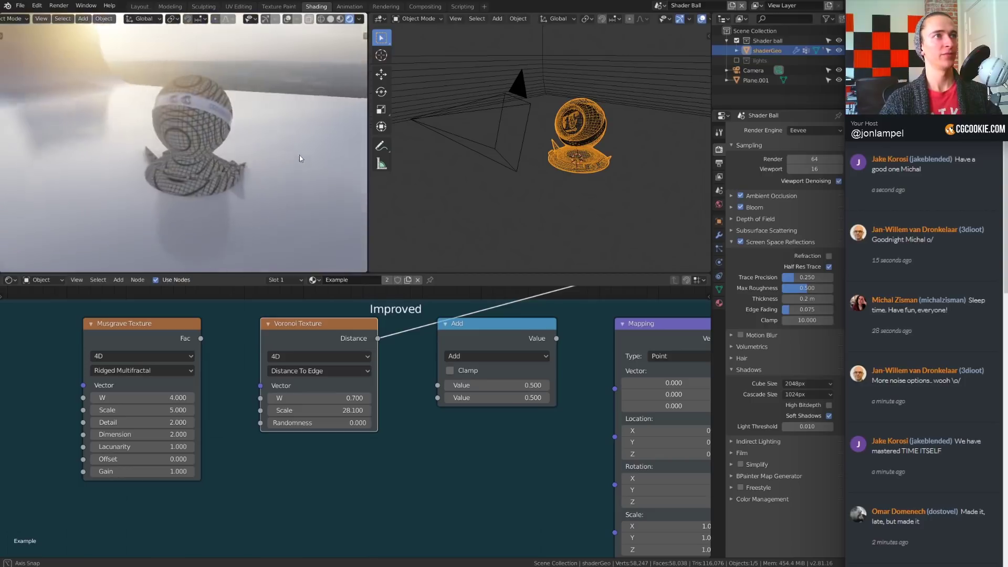
# - Inspect the Voronoi pattern up close on the shader ball and set the Voronoi Texture node's Randomness to 1
pyautogui.scroll(5, 184, 171)
pyautogui.moveTo(183, 171); pyautogui.dragTo(294, 200, button='middle')
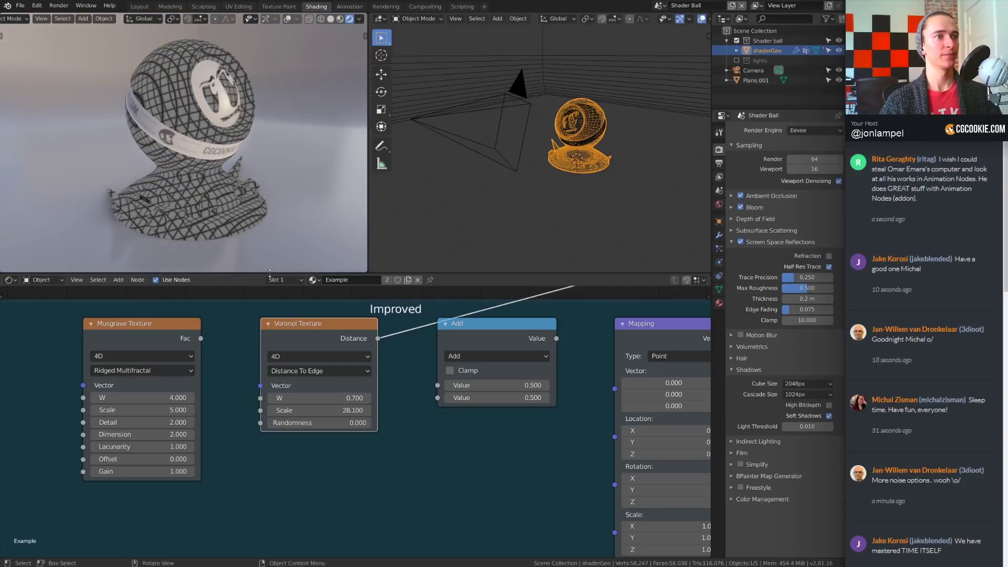
pyautogui.moveTo(294, 422); pyautogui.dragTo(372, 426)
# - Set the Voronoi Texture node's feature output to N-Sphere Radius and examine the cells up close on the shader ball
pyautogui.click(323, 371)
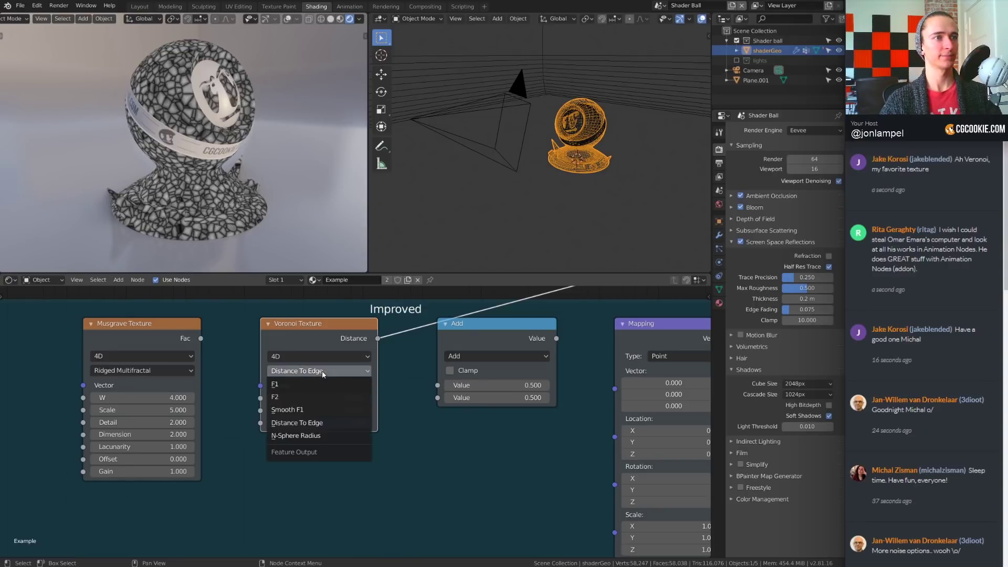
pyautogui.click(317, 437)
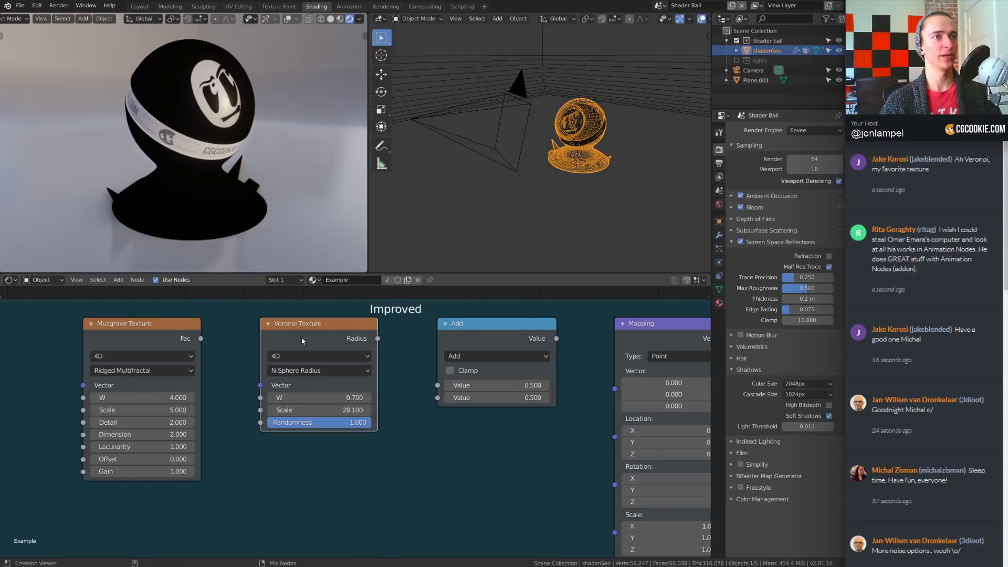
pyautogui.scroll(3, 232, 106)
pyautogui.moveTo(224, 128); pyautogui.dragTo(270, 110, button='middle')
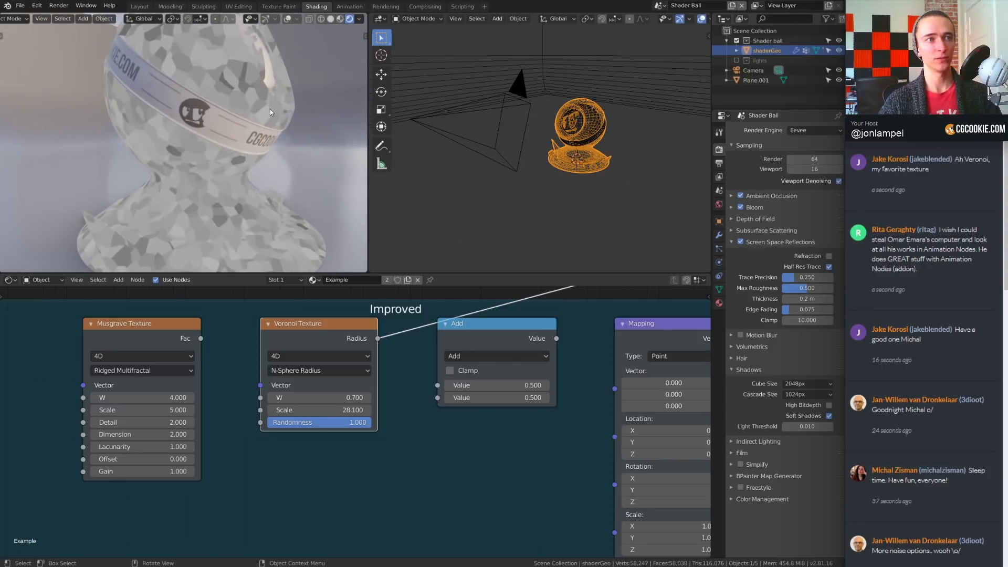
pyautogui.moveTo(240, 192); pyautogui.dragTo(237, 214, button='middle')
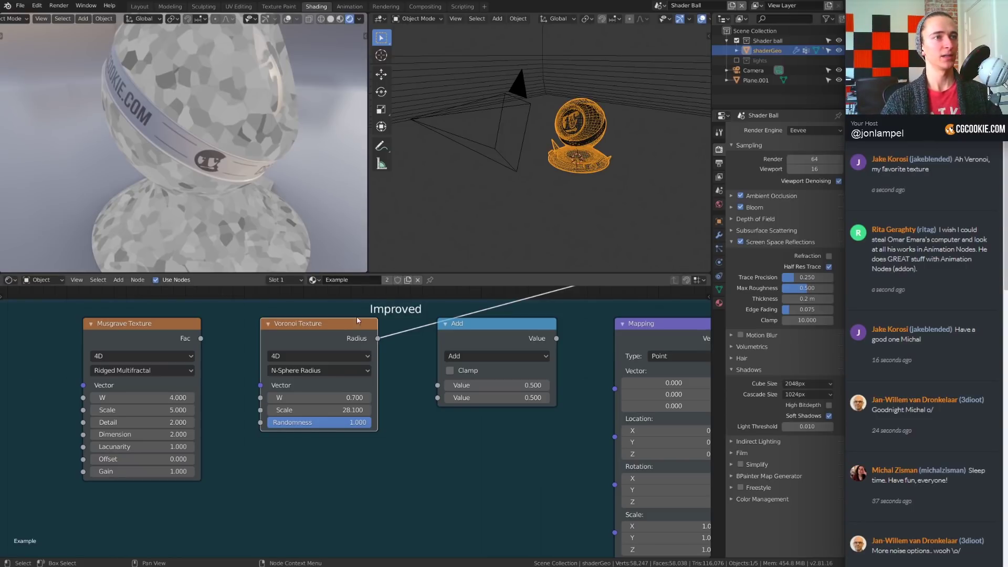
# - Set the Voronoi Texture node's feature output to F1 and preview its Color and Position outputs on the shader ball
pyautogui.click(342, 370)
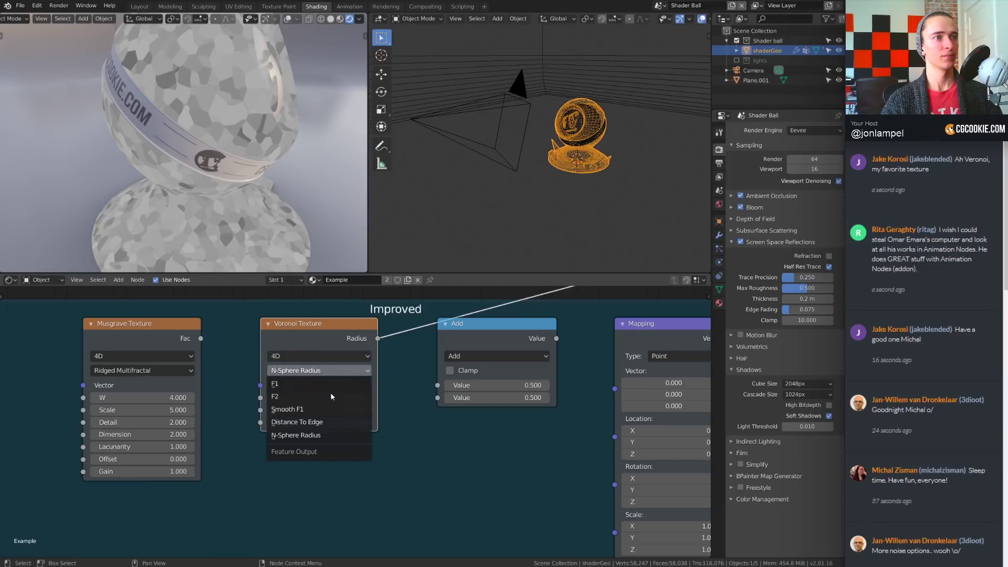
pyautogui.click(330, 386)
pyautogui.keyDown('ctrl'); pyautogui.keyDown('shift'); pyautogui.click(291, 354); pyautogui.keyUp('shift'); pyautogui.keyUp('ctrl')
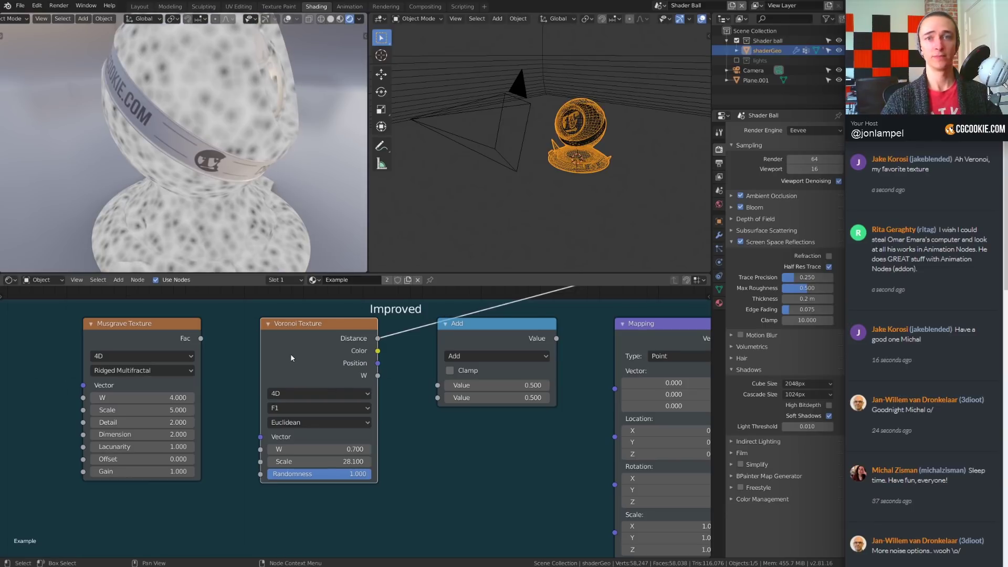
pyautogui.keyDown('ctrl'); pyautogui.keyDown('shift'); pyautogui.click(291, 354); pyautogui.keyUp('shift'); pyautogui.keyUp('ctrl')
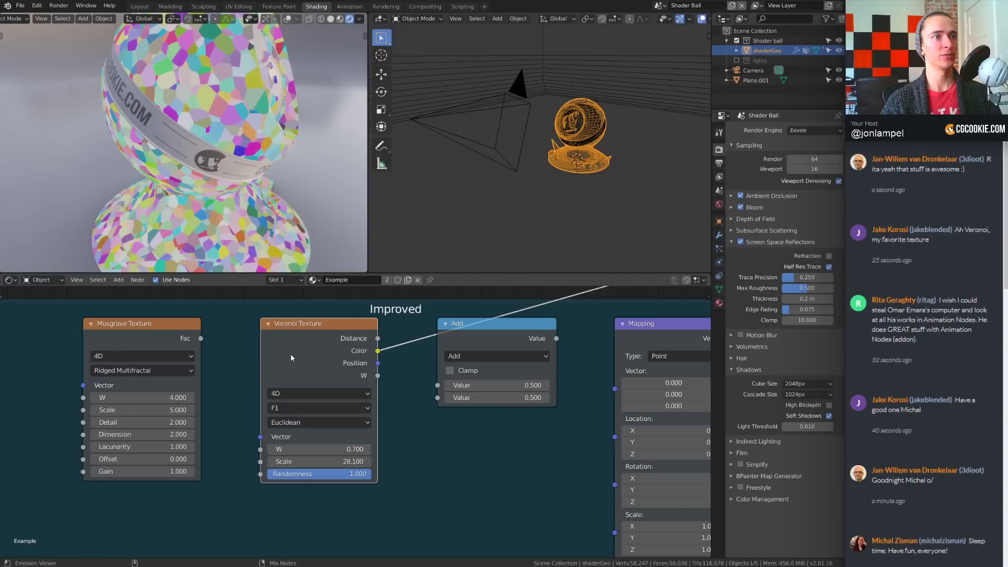
pyautogui.keyDown('ctrl'); pyautogui.keyDown('shift'); pyautogui.click(291, 353); pyautogui.keyUp('shift'); pyautogui.keyUp('ctrl')
pyautogui.moveTo(294, 241); pyautogui.dragTo(231, 213, button='middle')
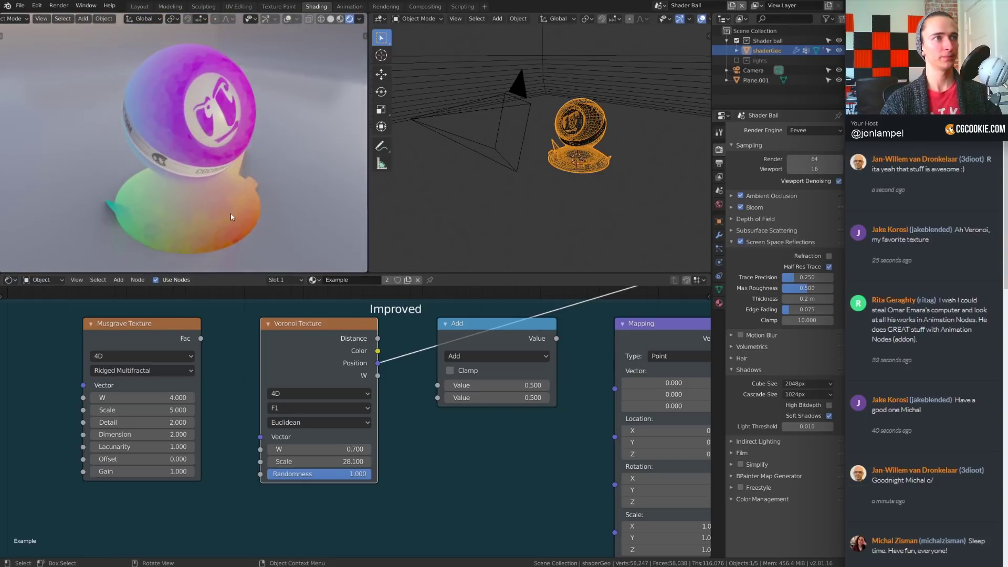
# - Preview the Voronoi Texture node's W output, set W to 2.1, and preview the Distance output
pyautogui.keyDown('ctrl'); pyautogui.keyDown('shift'); pyautogui.click(307, 343); pyautogui.keyUp('shift'); pyautogui.keyUp('ctrl')
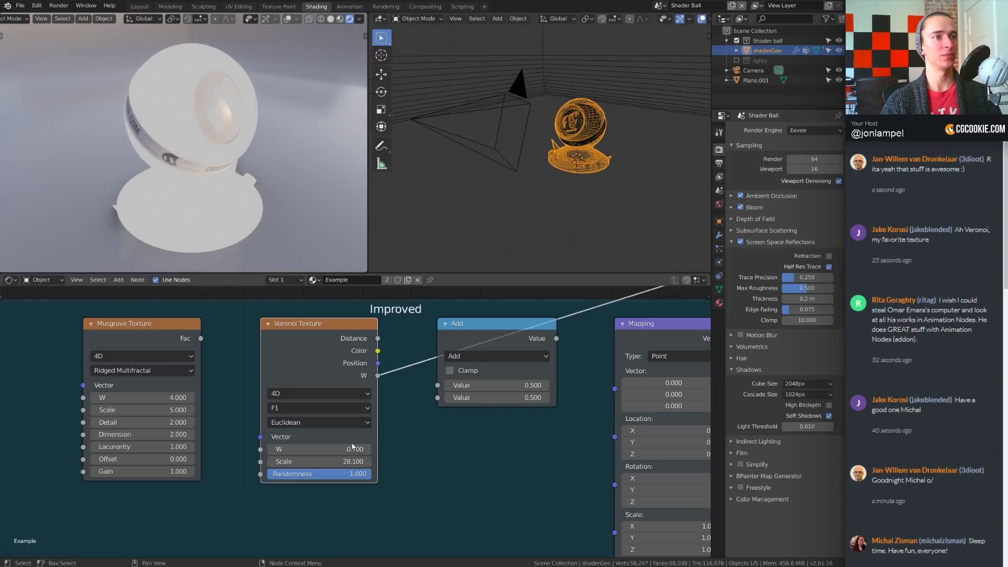
pyautogui.moveTo(341, 449)
pyautogui.mouseDown()
pyautogui.moveTo(323, 449)
pyautogui.moveTo(357, 449)
pyautogui.mouseUp()
pyautogui.keyDown('ctrl'); pyautogui.keyDown('shift'); pyautogui.click(342, 362); pyautogui.keyUp('shift'); pyautogui.keyUp('ctrl')
# - Preview the Math node's Add result on the shader ball
pyautogui.scroll(-1, 498, 431)
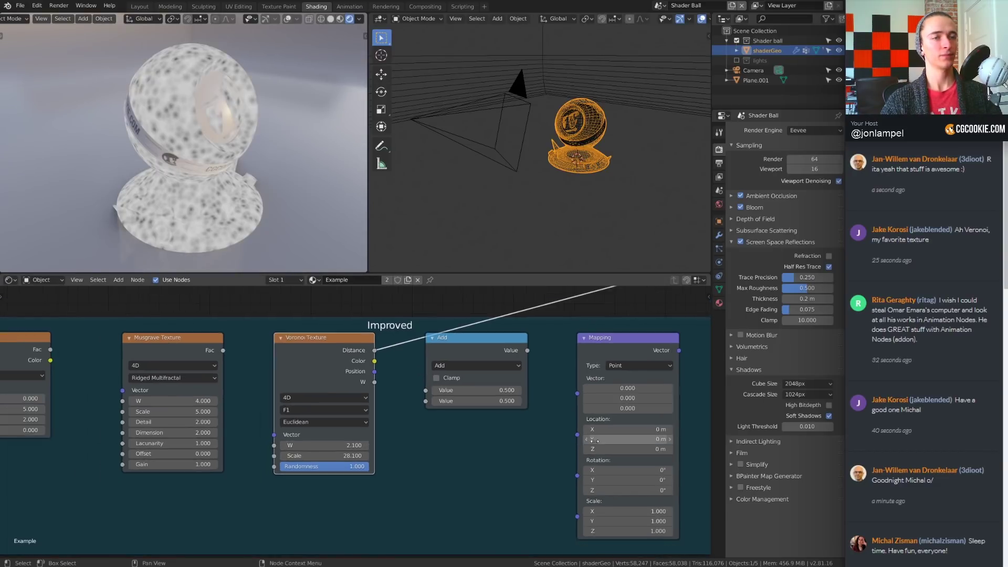
pyautogui.moveTo(489, 314); pyautogui.dragTo(299, 314, button='middle')
pyautogui.keyDown('ctrl'); pyautogui.keyDown('shift'); pyautogui.click(298, 348); pyautogui.keyUp('shift'); pyautogui.keyUp('ctrl')
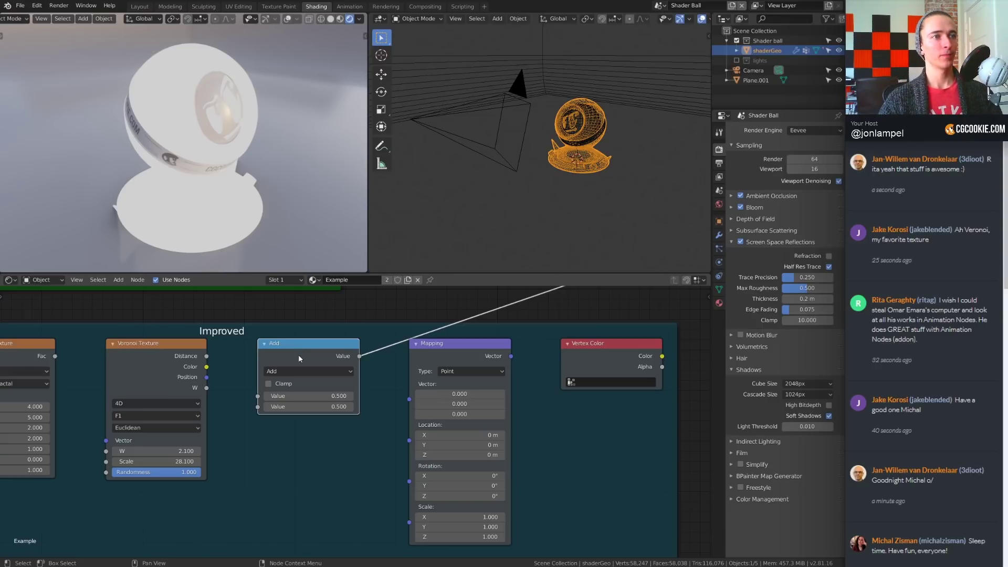
pyautogui.moveTo(510, 375); pyautogui.dragTo(469, 379, button='middle')
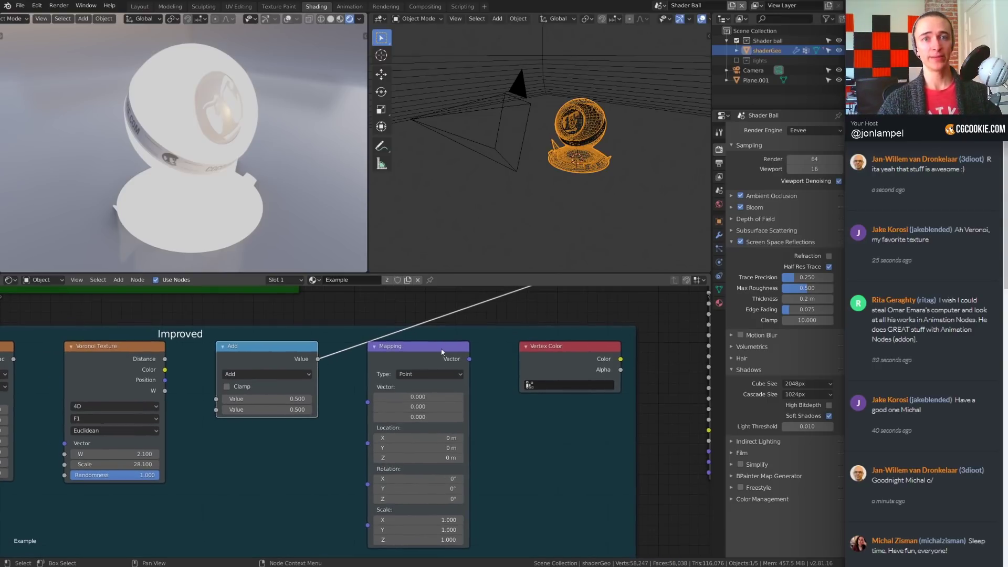
# - Switch the Math node's operation to Ceil and then Modulo, and look over the available operations
pyautogui.click(248, 374)
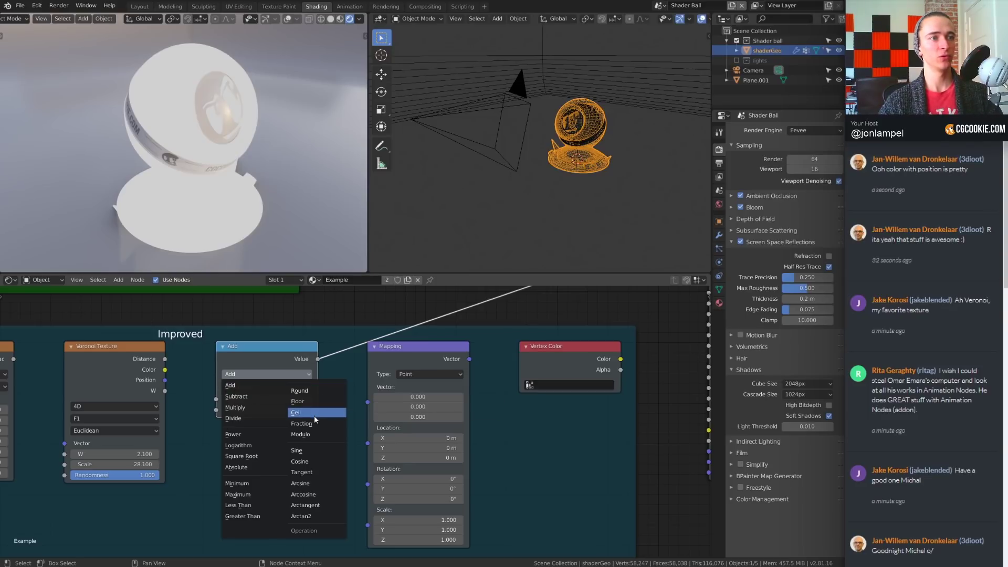
pyautogui.click(310, 413)
pyautogui.click(272, 373)
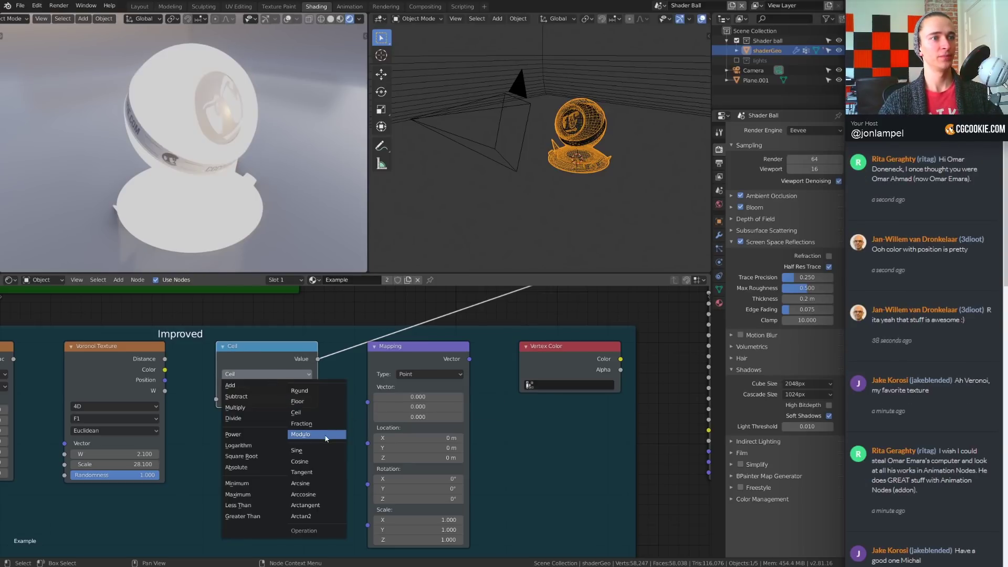
pyautogui.click(309, 435)
pyautogui.click(280, 373)
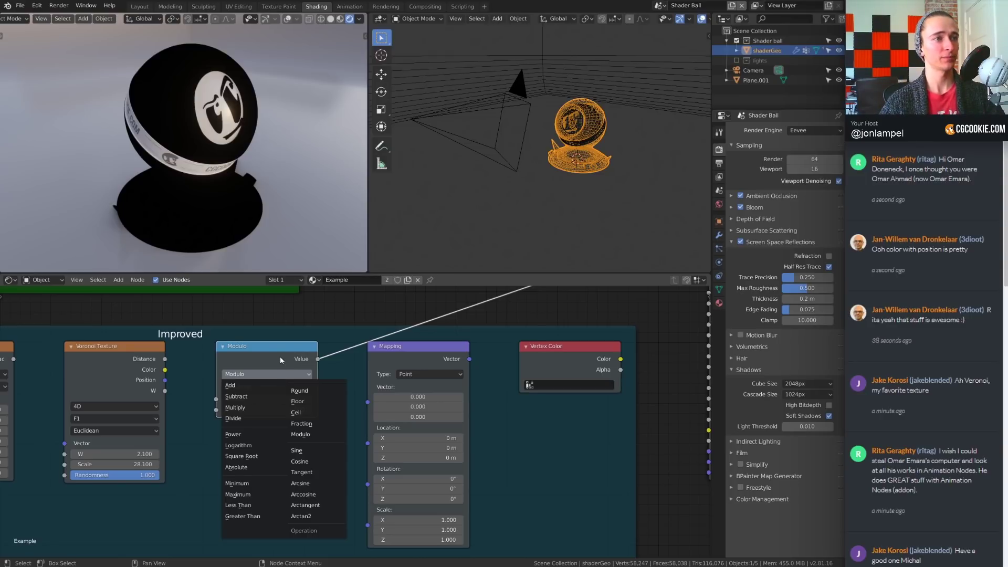
pyautogui.click(279, 356)
# - Switch the Math node's operation to Logarithm and then to Sine
pyautogui.click(279, 374)
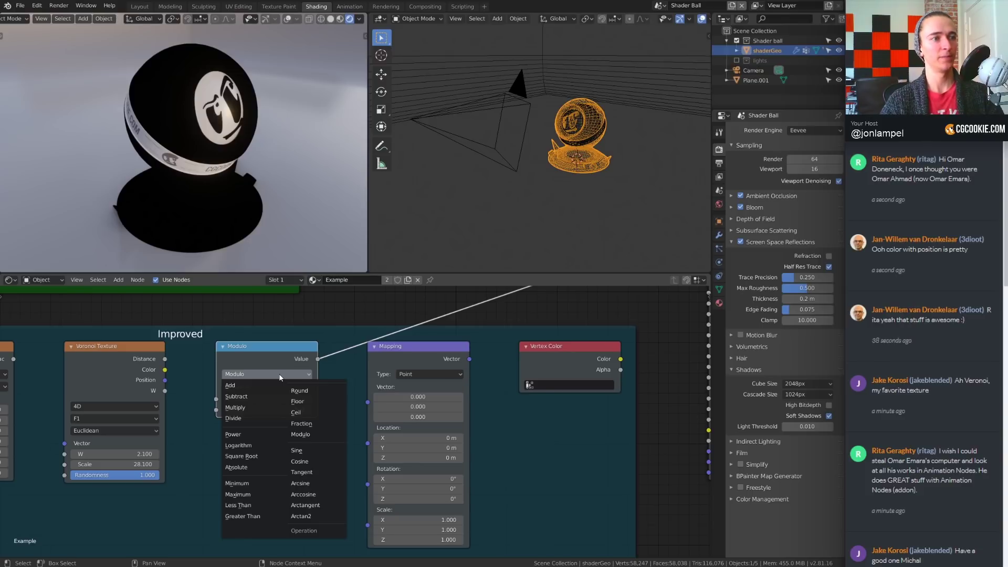
pyautogui.click(254, 446)
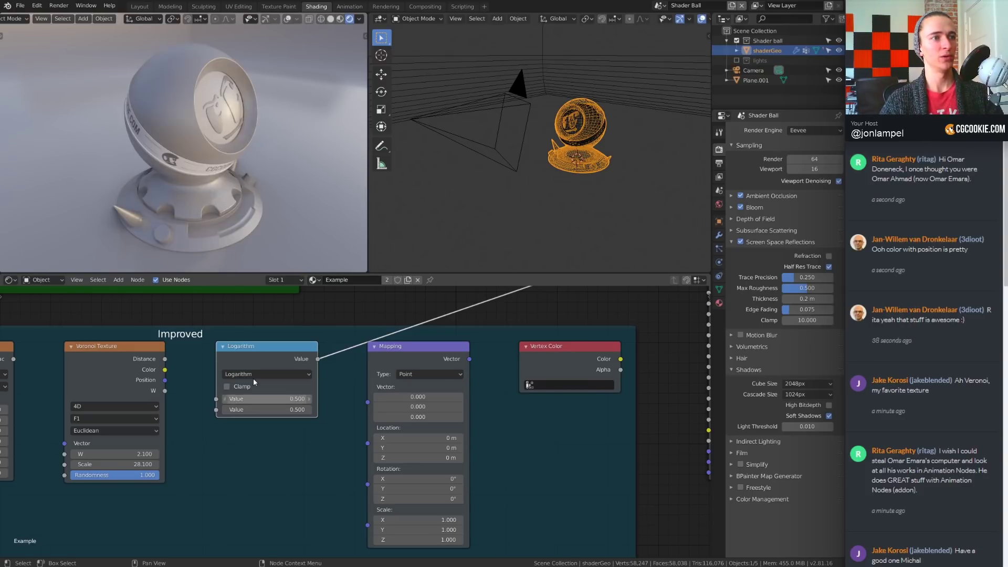
pyautogui.click(254, 375)
pyautogui.click(269, 374)
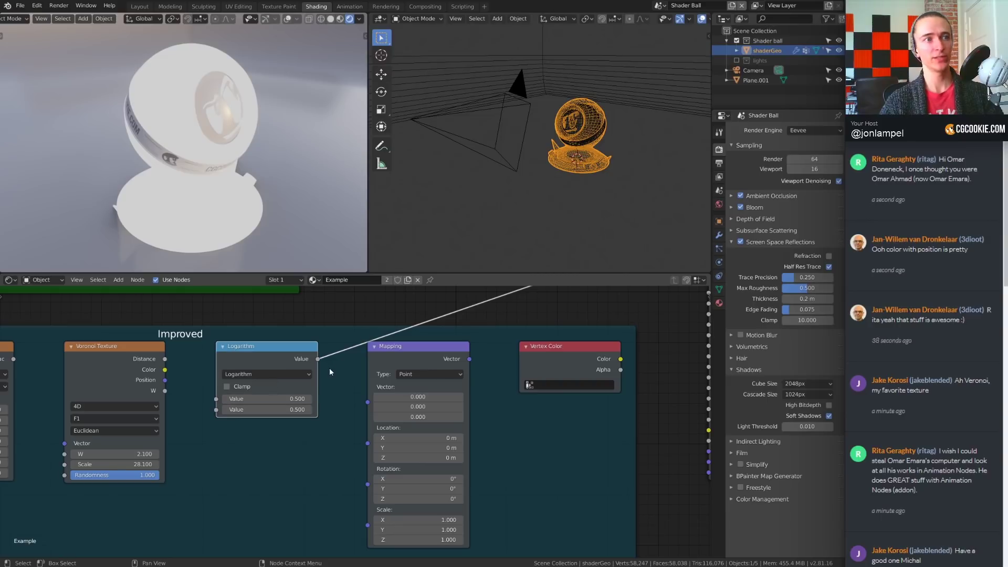
pyautogui.click(287, 374)
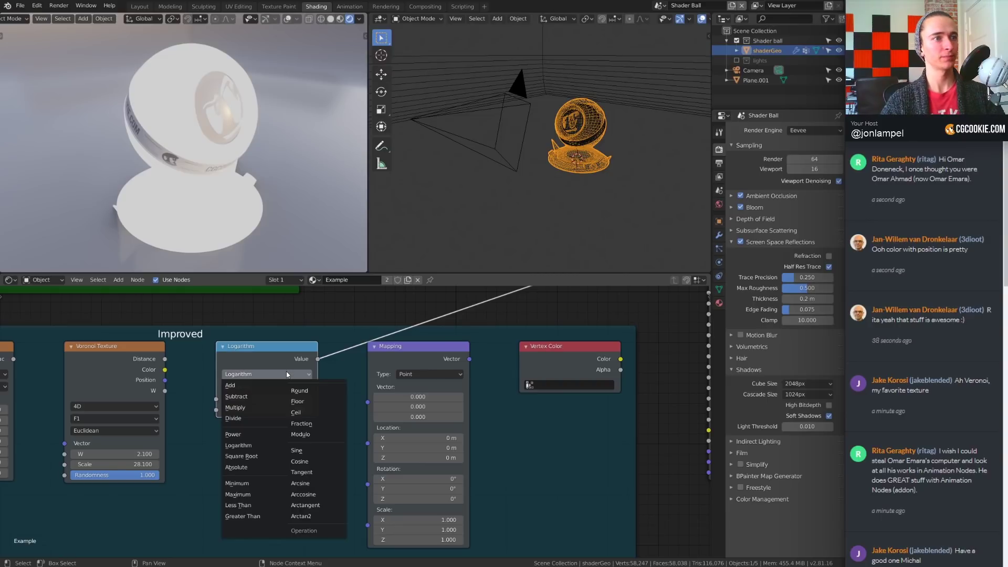
pyautogui.click(320, 454)
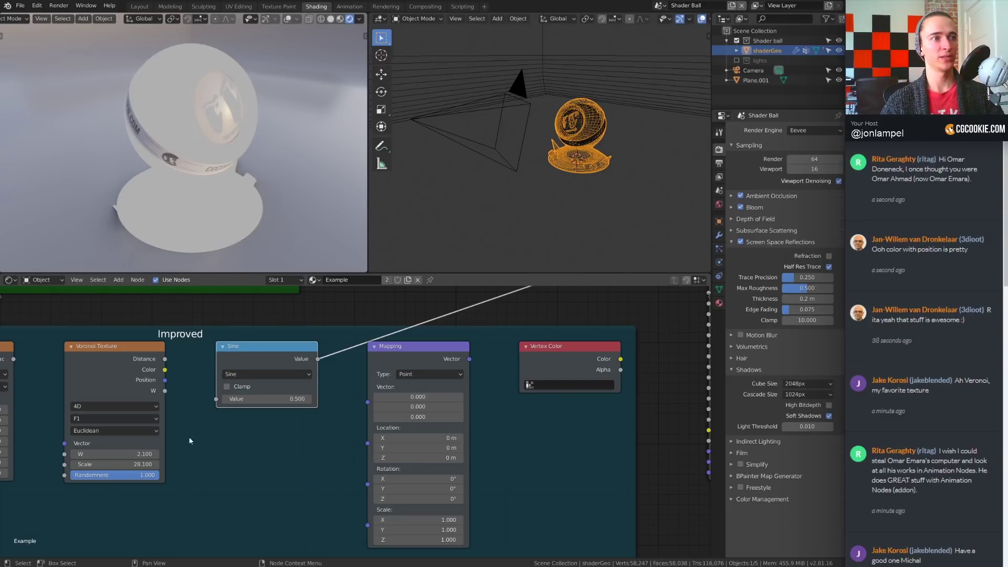
# - Return the Math node to Add and connect the Voronoi Texture's Distance output to its second Value input
pyautogui.click(304, 374)
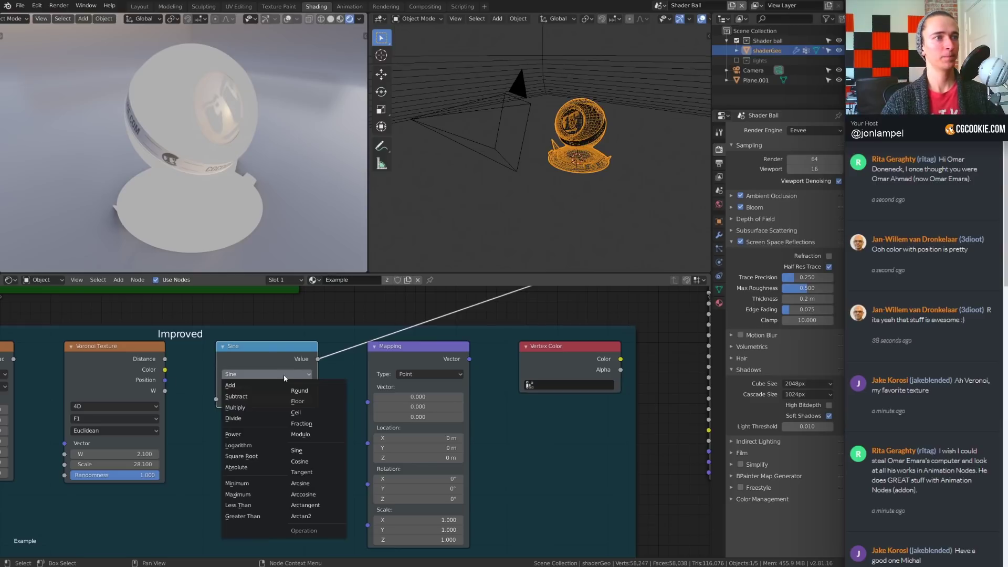
pyautogui.click(233, 323)
pyautogui.moveTo(166, 361); pyautogui.dragTo(217, 410)
# - Set the Math node's operation to Sine and look over the operations list once more
pyautogui.click(256, 374)
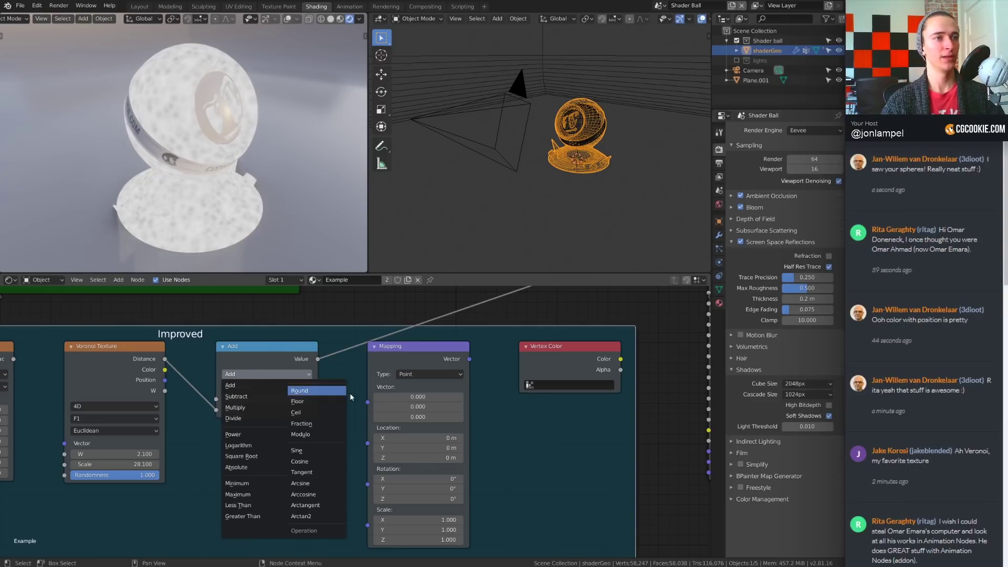
pyautogui.click(307, 455)
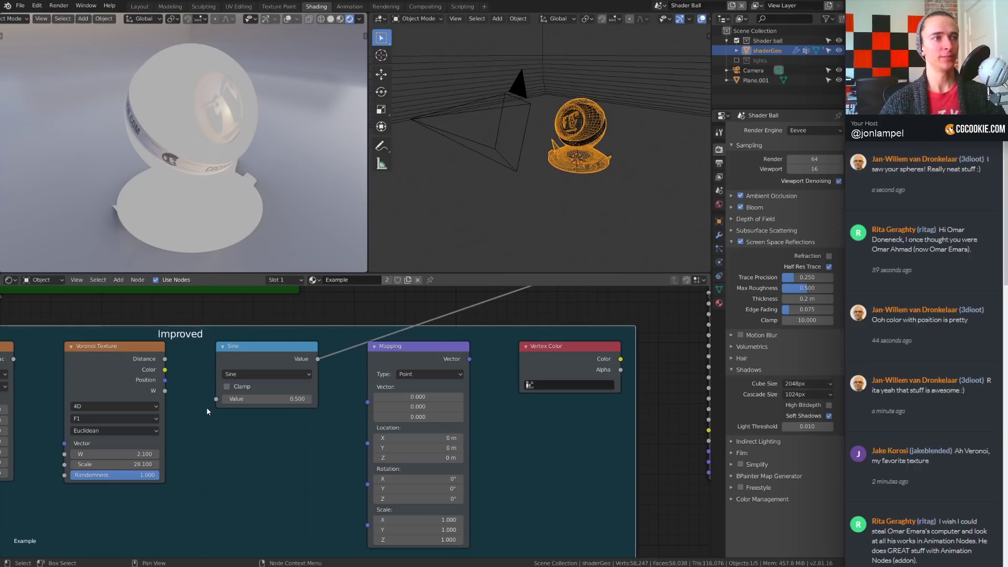
pyautogui.click(257, 373)
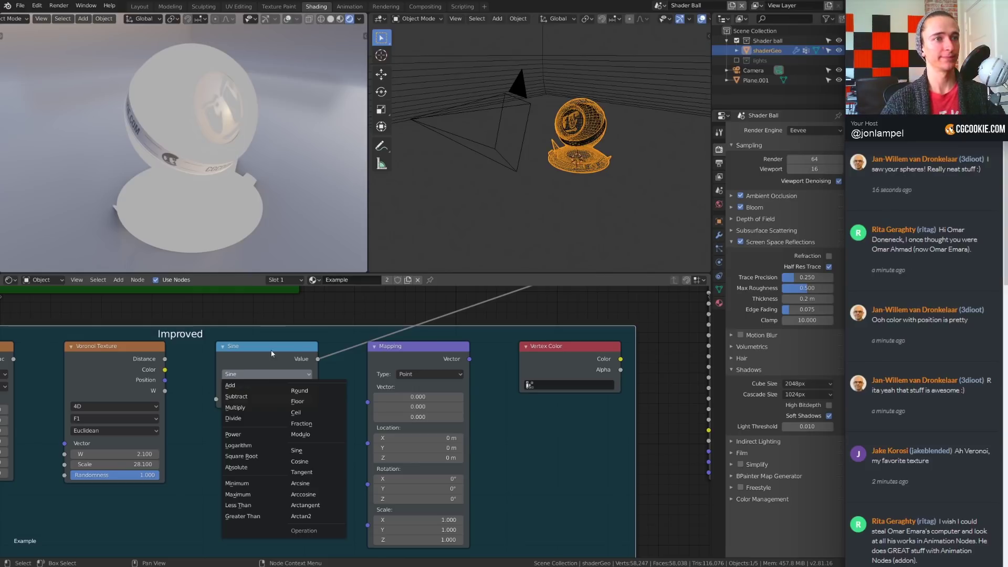
# - Move the Mapping node lower within the Improved frame, below the row of neighbouring nodes
pyautogui.moveTo(425, 352); pyautogui.dragTo(431, 403)
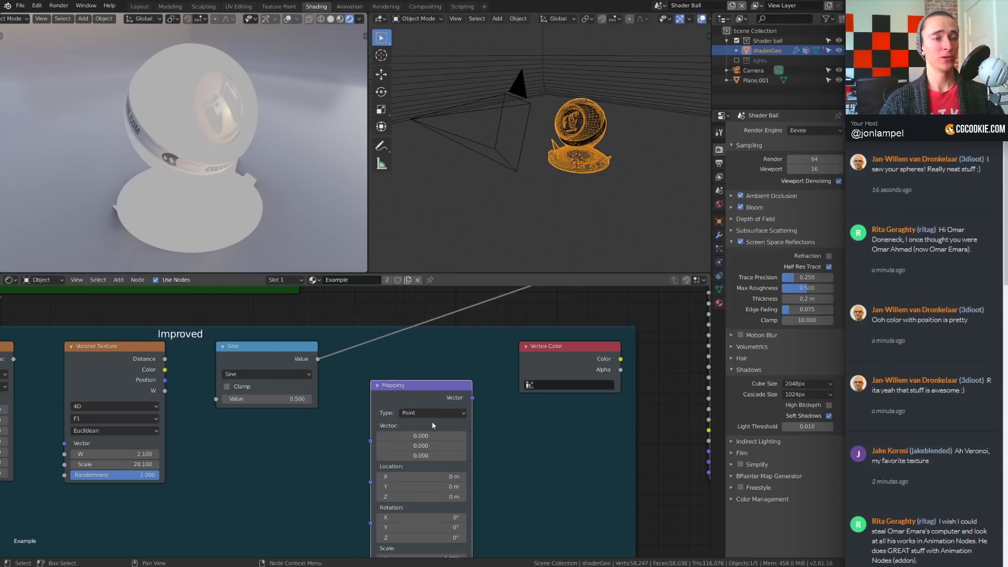
pyautogui.moveTo(432, 421); pyautogui.dragTo(419, 346, button='middle')
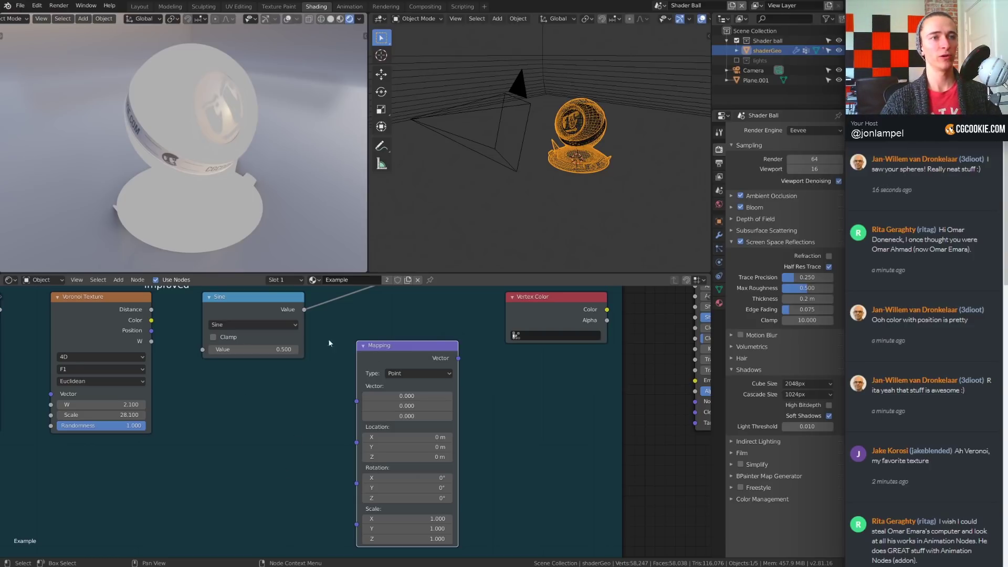
pyautogui.scroll(-1, 571, 418)
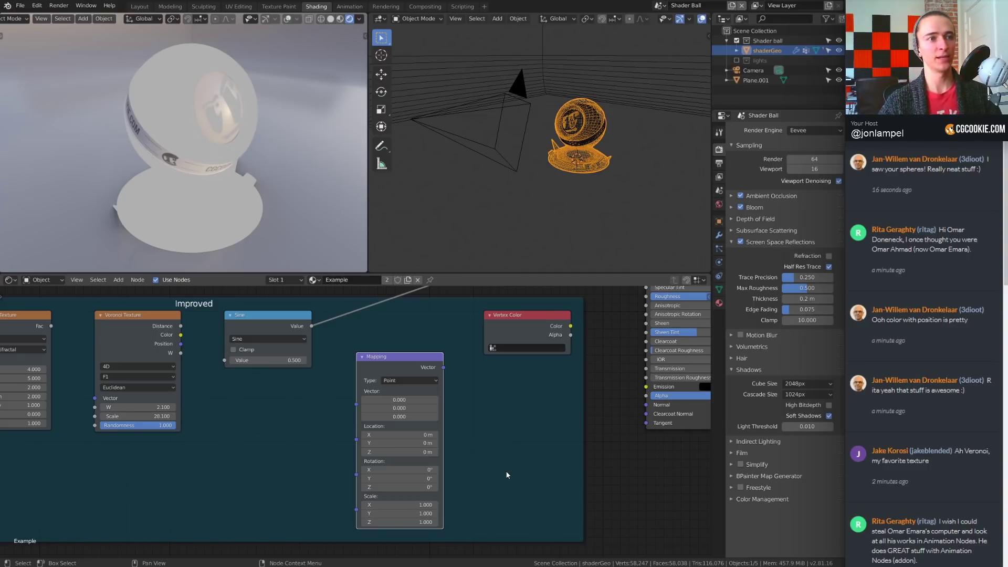
# - Add a Texture Coordinate node beside the Mapping node and connect its Normal output to the Location input
pyautogui.hotkey('shift', 'a')
pyautogui.moveTo(260, 400)
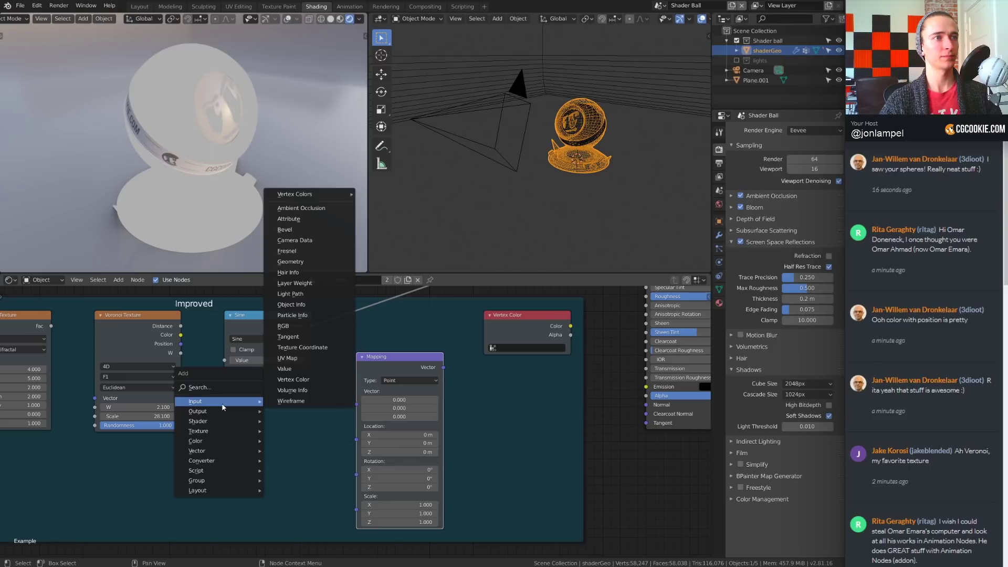
pyautogui.click(302, 347)
pyautogui.click(245, 429)
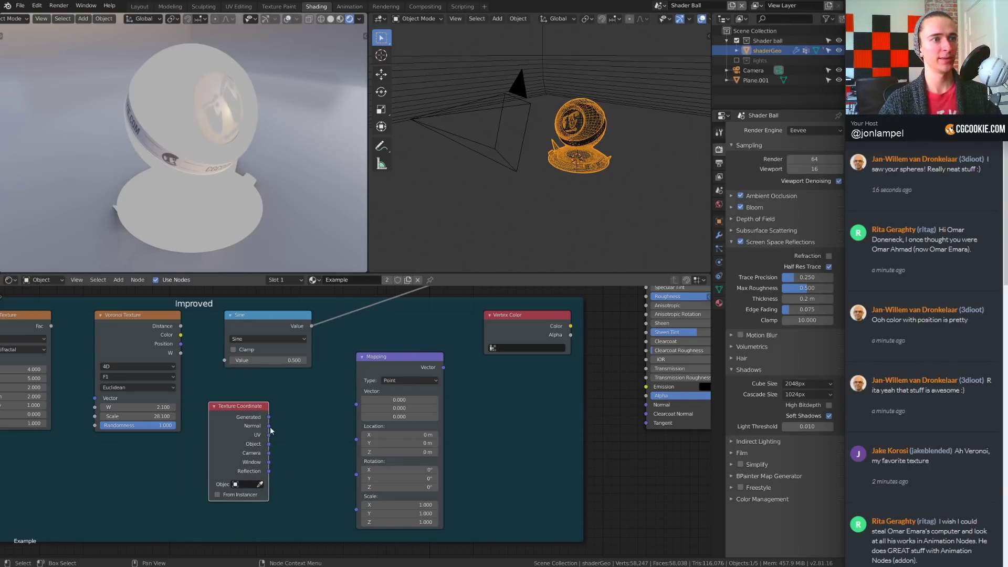
pyautogui.moveTo(269, 425); pyautogui.dragTo(352, 437)
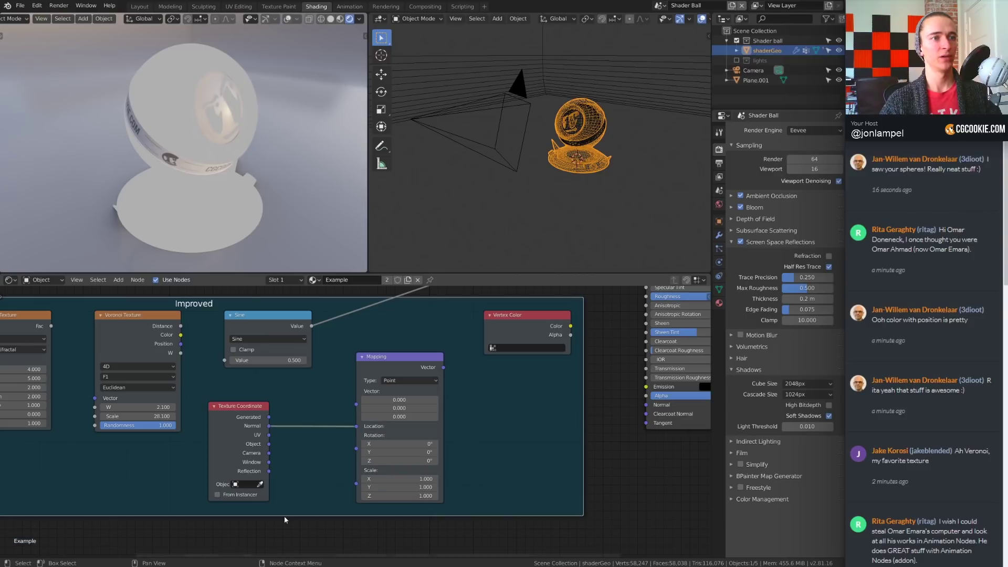
# - Remove the link into the Mapping node's Location and delete the Texture Coordinate node
pyautogui.moveTo(269, 453); pyautogui.dragTo(320, 423)
pyautogui.click(232, 418)
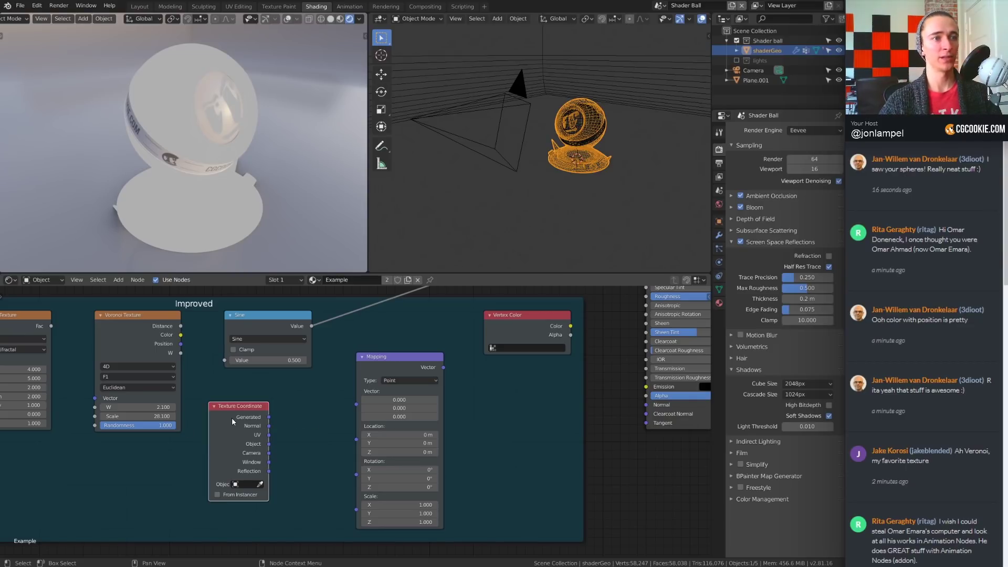
pyautogui.press('x')
# - Add a Vector Math node between the Voronoi Texture and Mapping nodes
pyautogui.hotkey('shift', 'a')
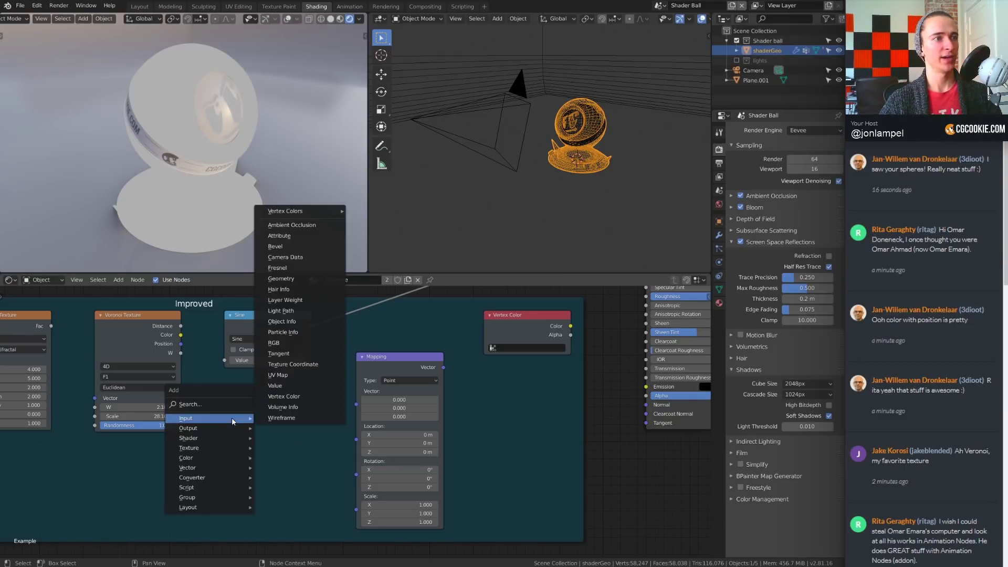
pyautogui.moveTo(231, 468)
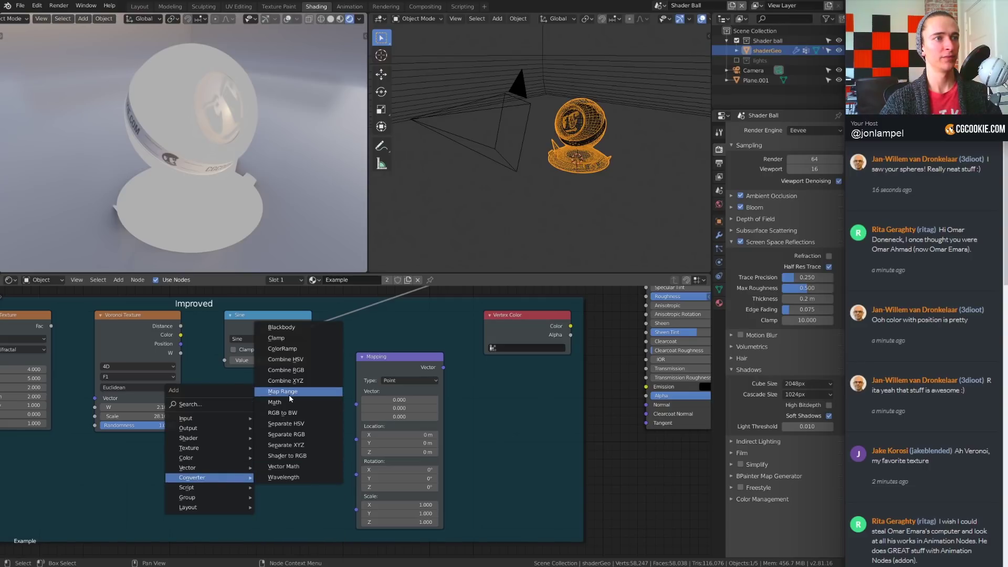
pyautogui.click(283, 466)
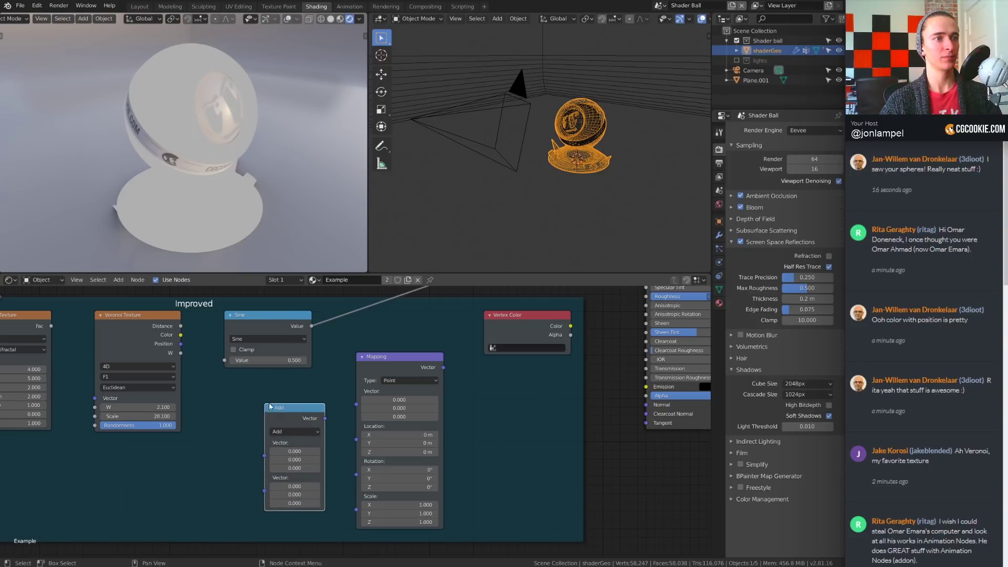
# - Connect the Vector Math node's output to the Mapping node's Vector input and set the Mapping node's Y rotation to 4.8°
pyautogui.click(278, 384)
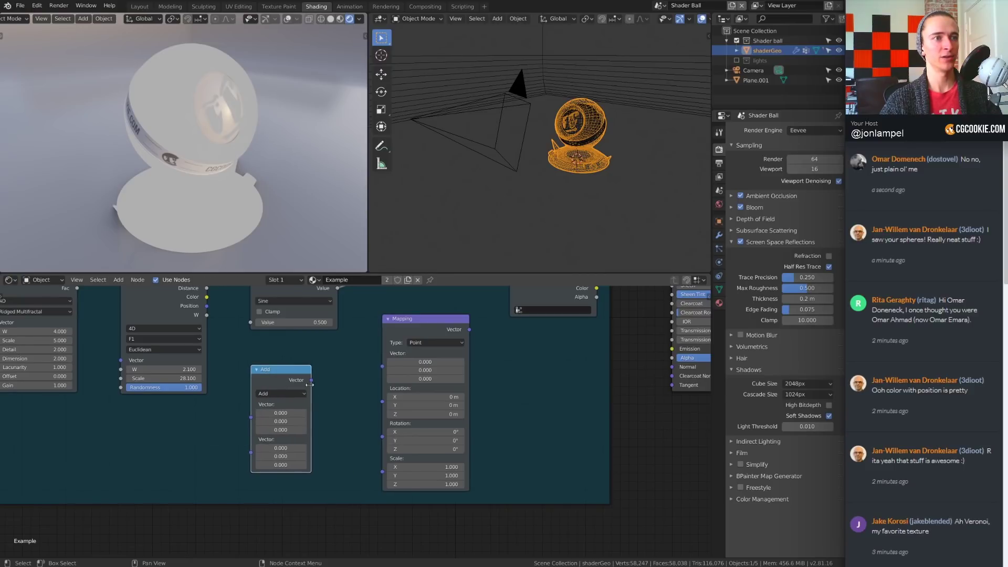
pyautogui.moveTo(312, 379); pyautogui.dragTo(383, 366)
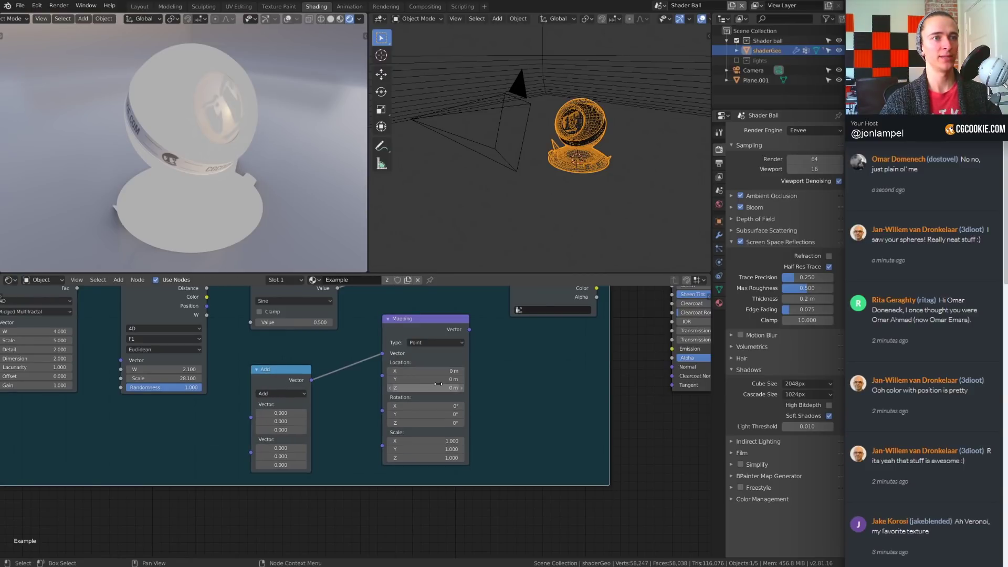
pyautogui.moveTo(420, 412); pyautogui.dragTo(421, 413)
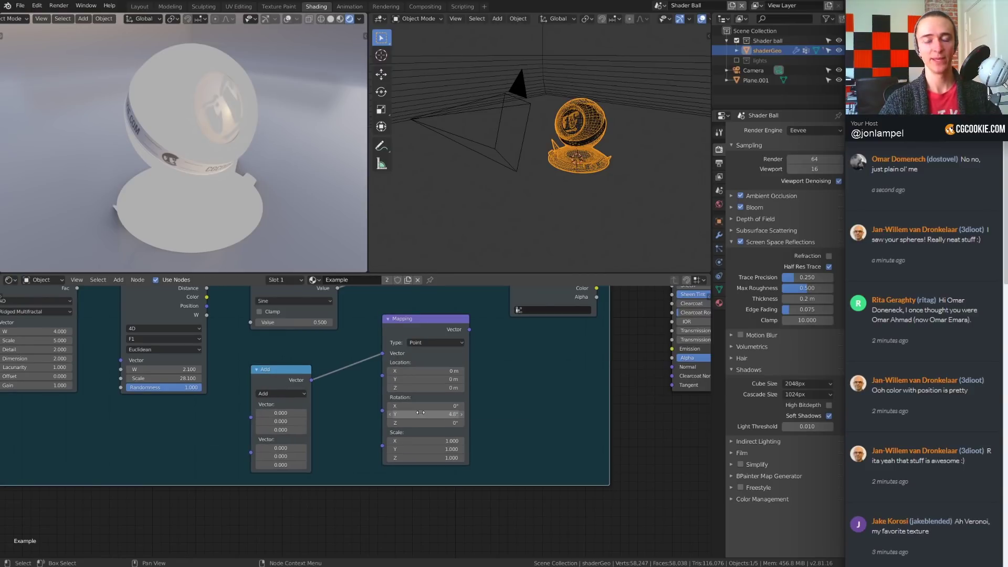
# - Delete the Vector Math and Mapping nodes from the Improved frame
pyautogui.click(294, 379)
pyautogui.press('x')
pyautogui.moveTo(513, 333); pyautogui.dragTo(444, 401, button='middle')
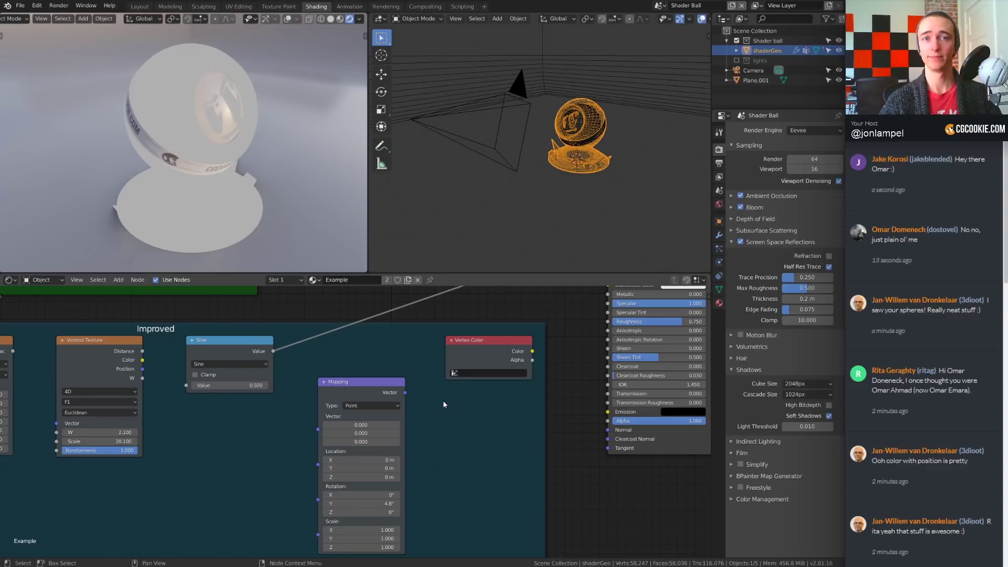
pyautogui.click(361, 387)
pyautogui.press('x')
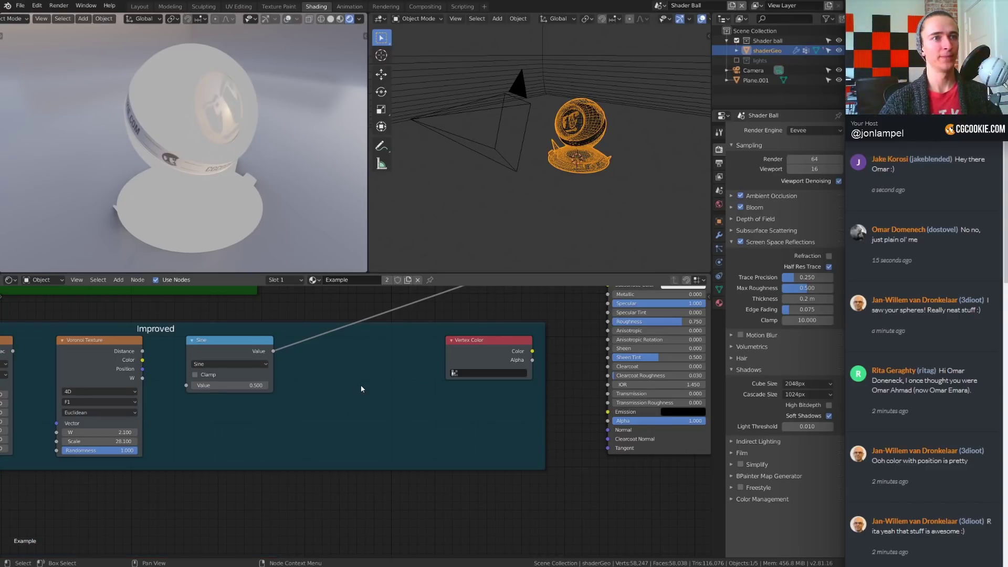
# - Set the Vertex Color node in the Improved frame to use the Col vertex color layer
pyautogui.moveTo(485, 350); pyautogui.dragTo(465, 355)
pyautogui.scroll(1, 552, 399)
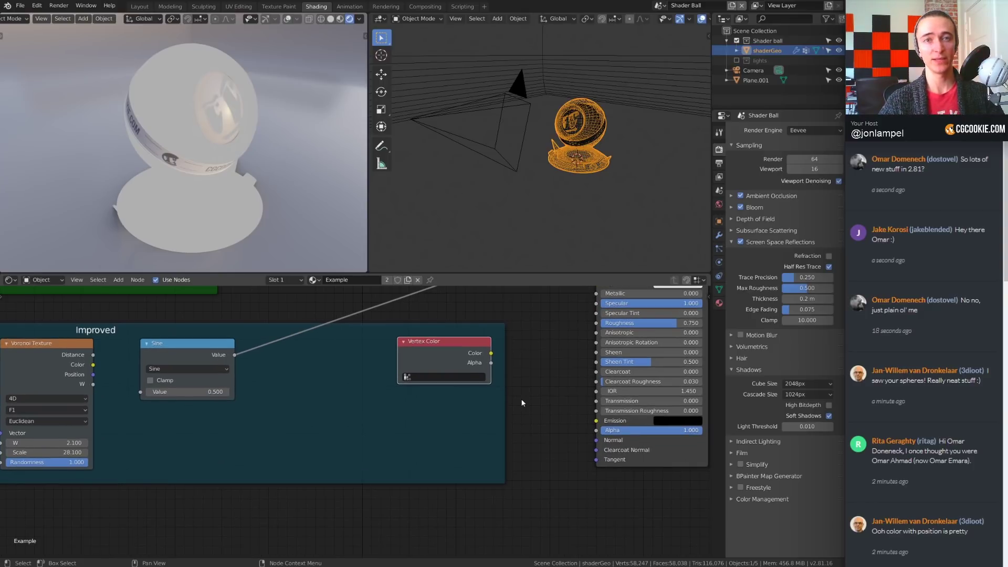
pyautogui.click(449, 377)
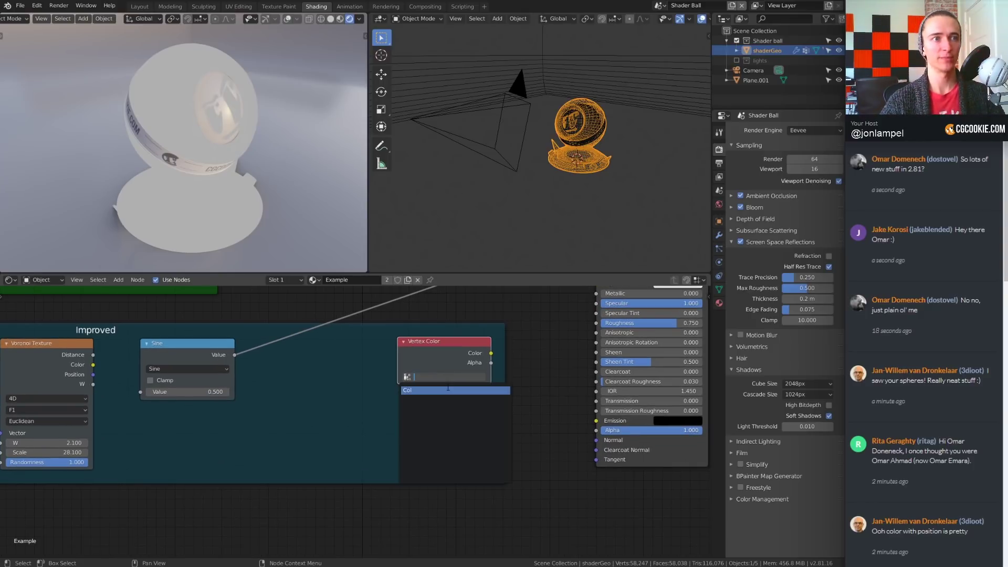
pyautogui.click(454, 391)
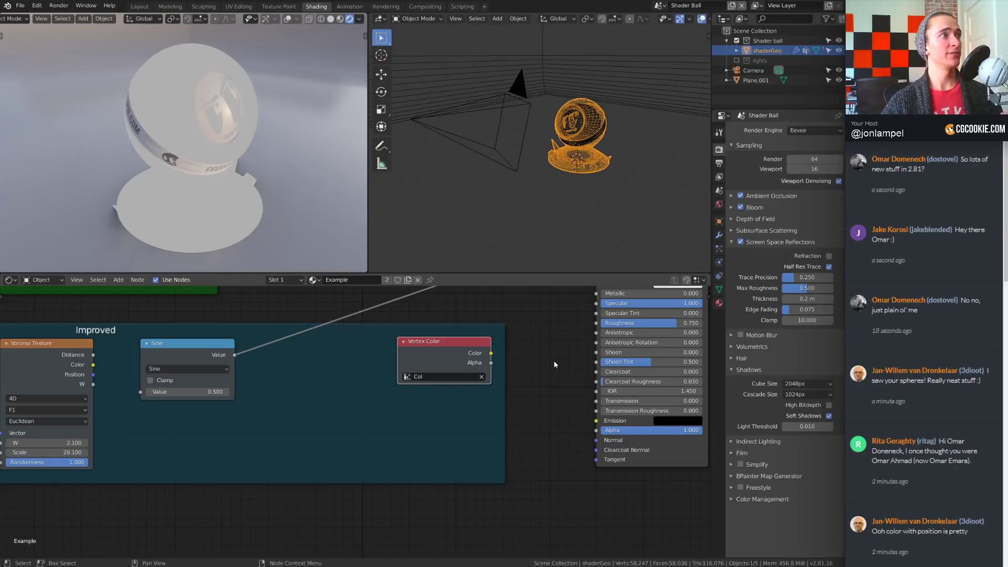
pyautogui.moveTo(539, 367); pyautogui.dragTo(538, 383, button='middle')
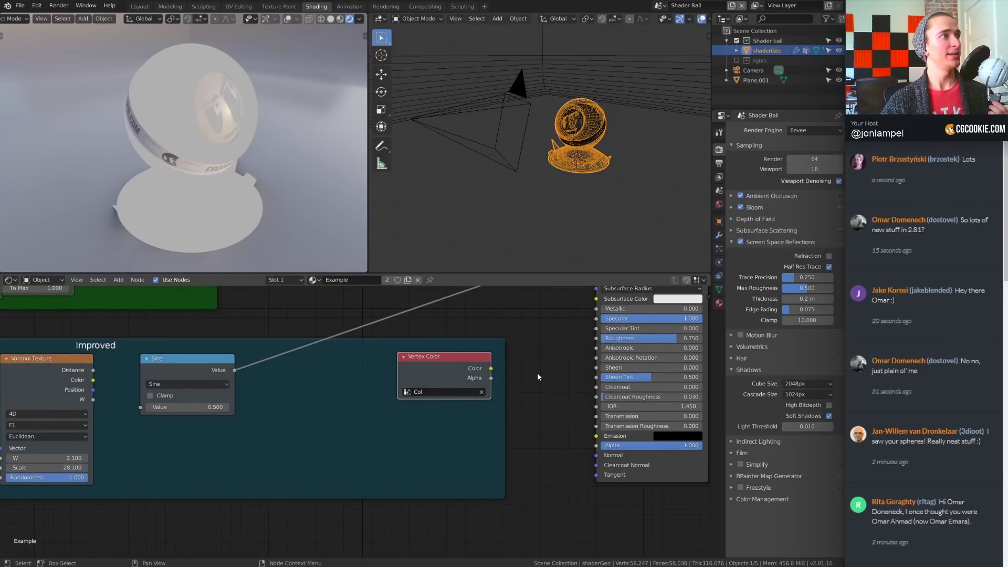
pyautogui.moveTo(538, 377); pyautogui.dragTo(535, 395, button='middle')
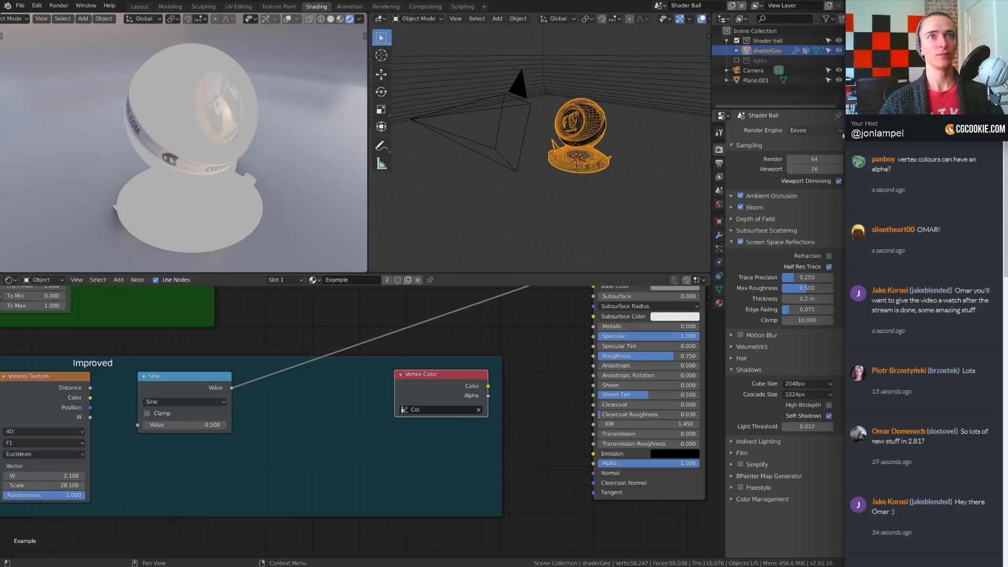
pyautogui.press('Home')
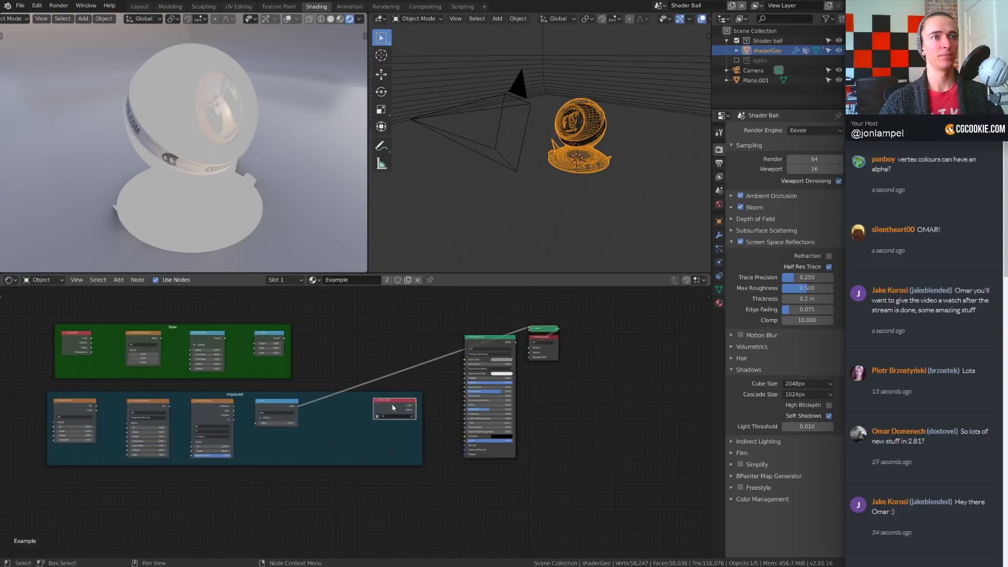
pyautogui.scroll(2, 425, 384)
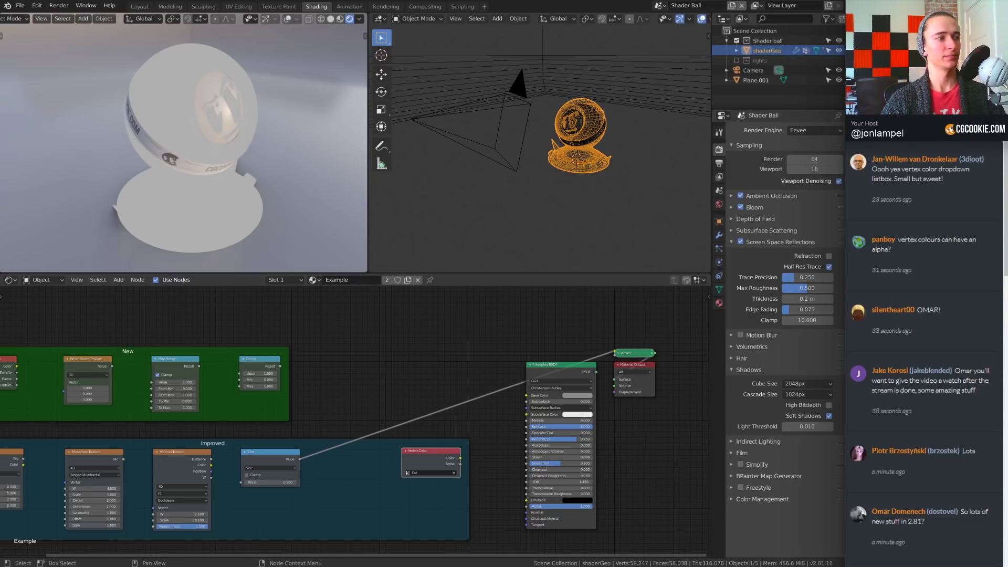
# - Switch to the Blender 2.80 examples window and inspect the wood shader ball in rendered viewport shading
pyautogui.hotkey('alt', 'Tab')
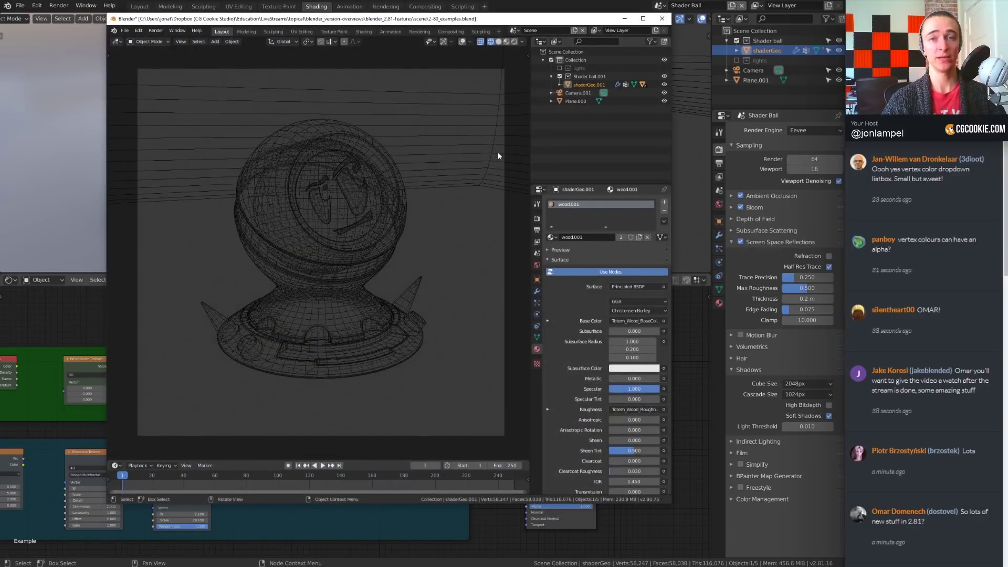
pyautogui.click(515, 42)
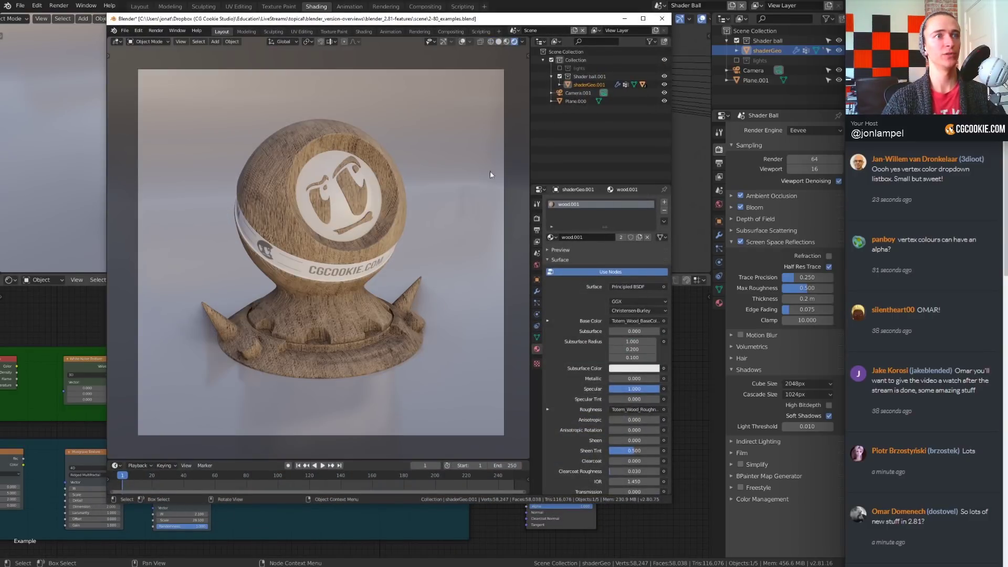
pyautogui.scroll(2, 362, 208)
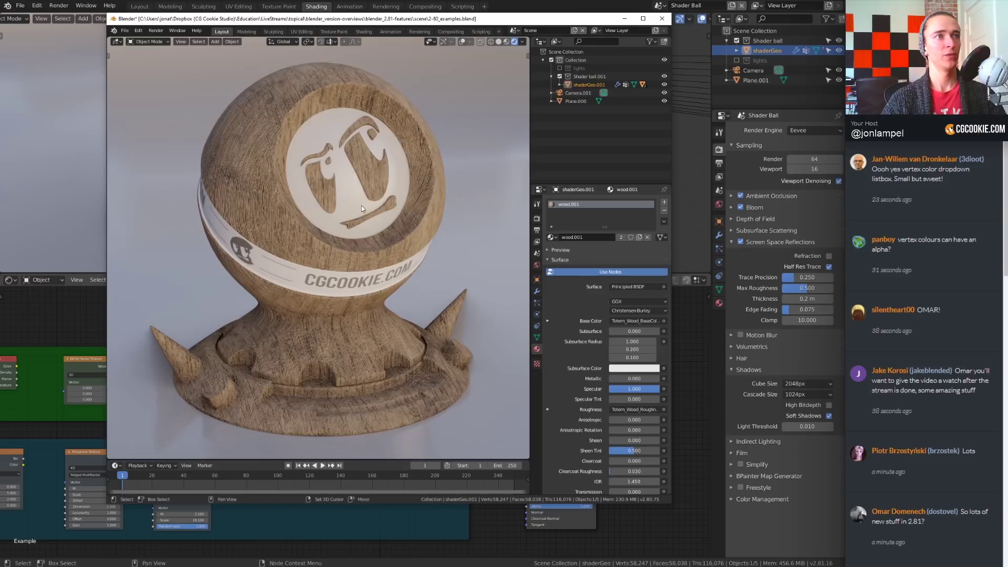
pyautogui.moveTo(361, 206); pyautogui.dragTo(339, 207, button='middle')
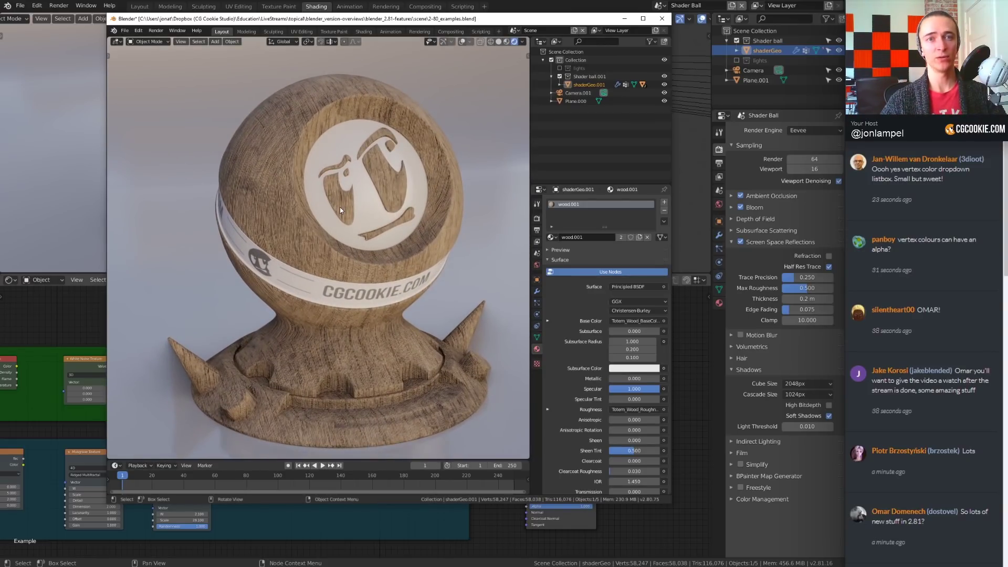
pyautogui.moveTo(393, 160); pyautogui.dragTo(392, 154, button='middle')
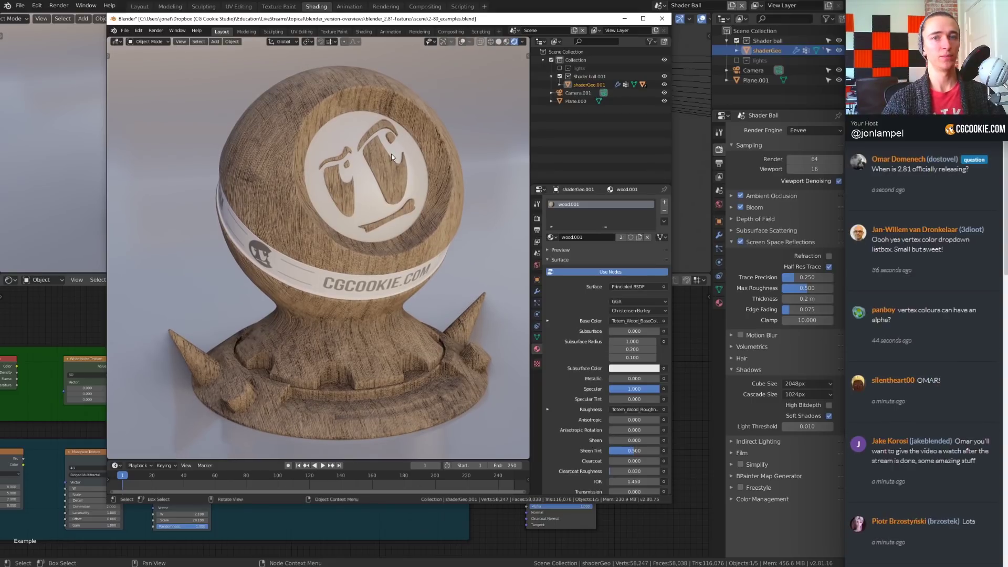
# - View the Cycles reference image wood_cycles.png in an enlarged Photos window, and close it
pyautogui.press('F12')
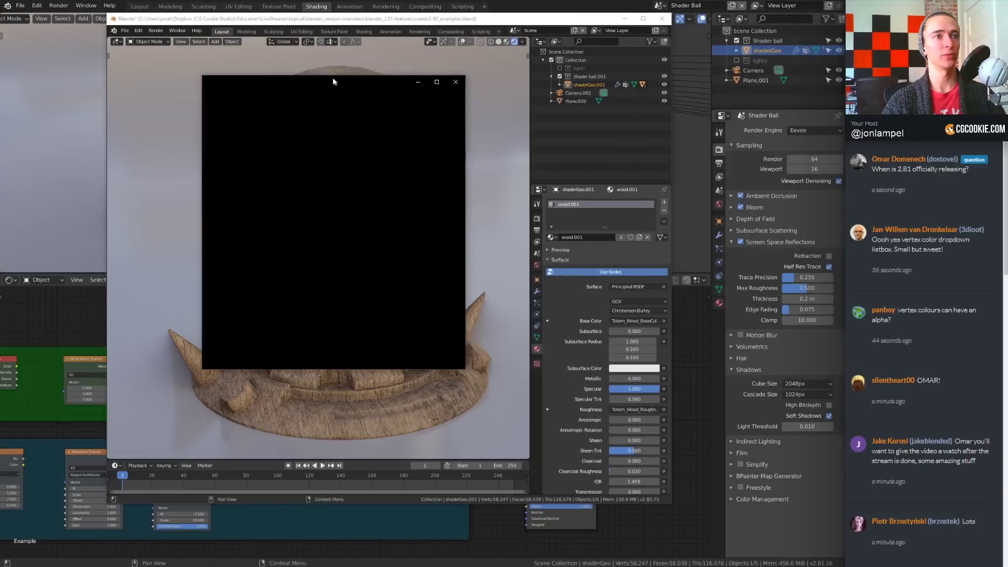
pyautogui.moveTo(460, 366); pyautogui.dragTo(710, 547)
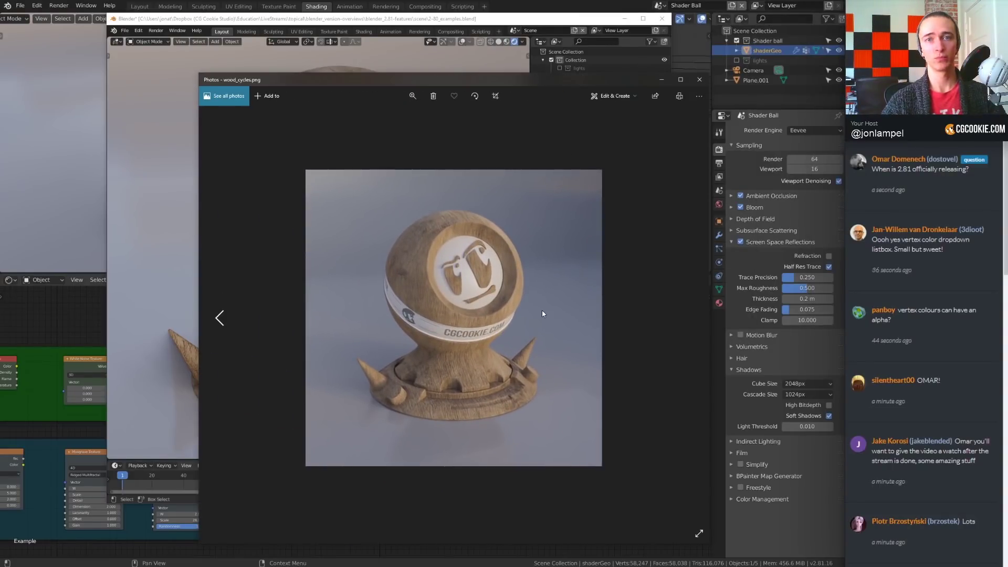
pyautogui.click(697, 81)
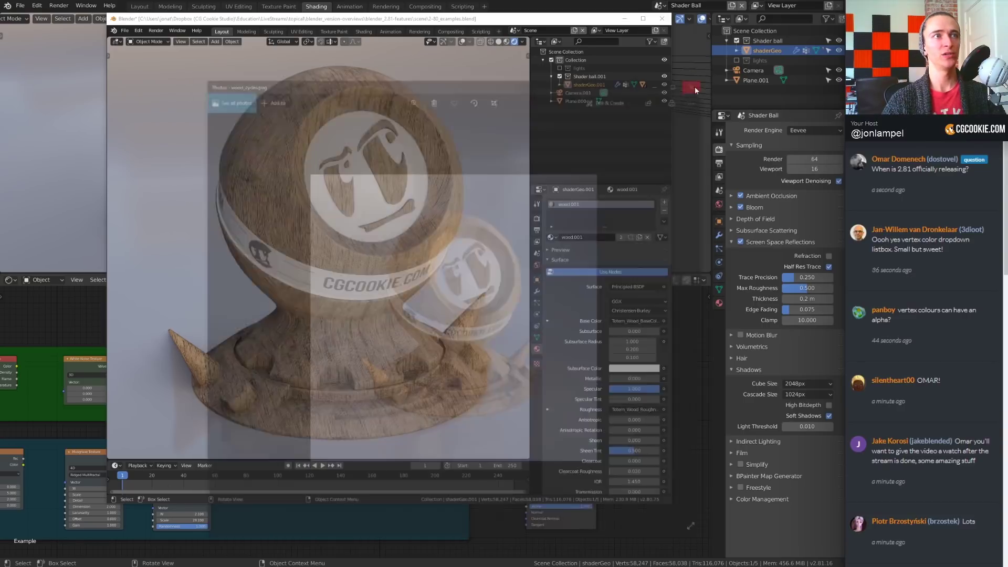
# - Return to the Blender 2.81 window and assign the wood.001 material to the shaderGeo object
pyautogui.moveTo(307, 205); pyautogui.dragTo(367, 248, button='middle')
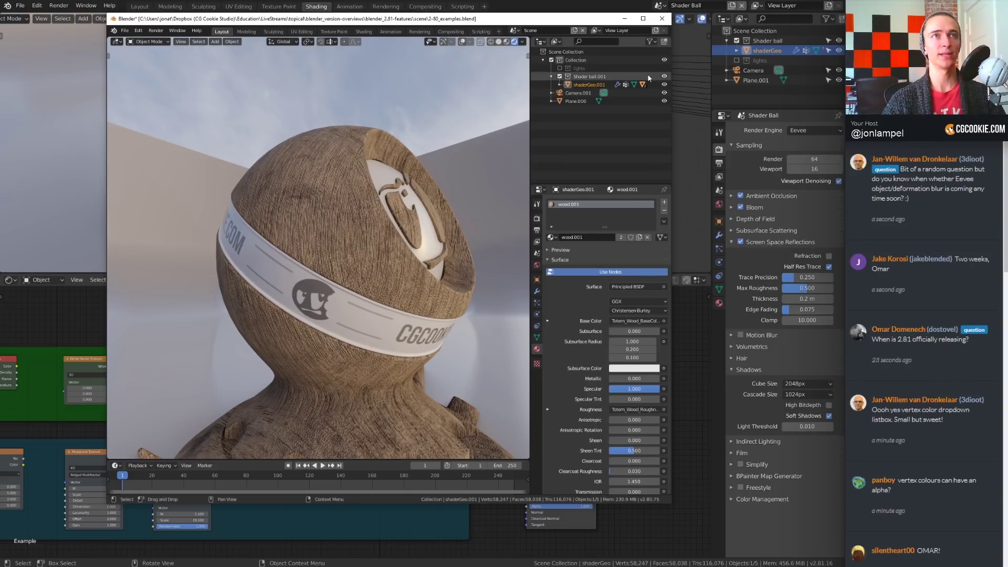
pyautogui.click(602, 4)
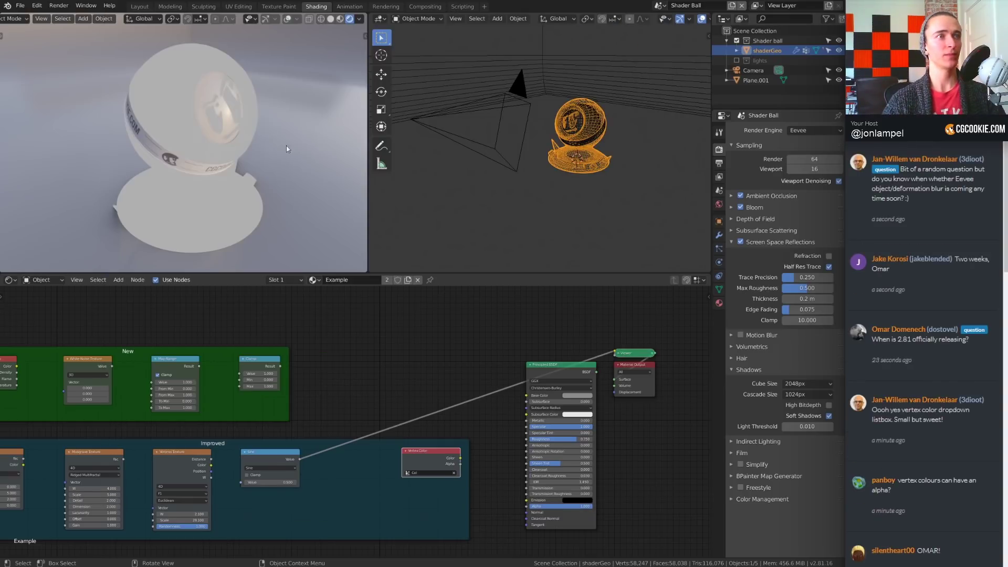
pyautogui.click(720, 304)
pyautogui.click(736, 171)
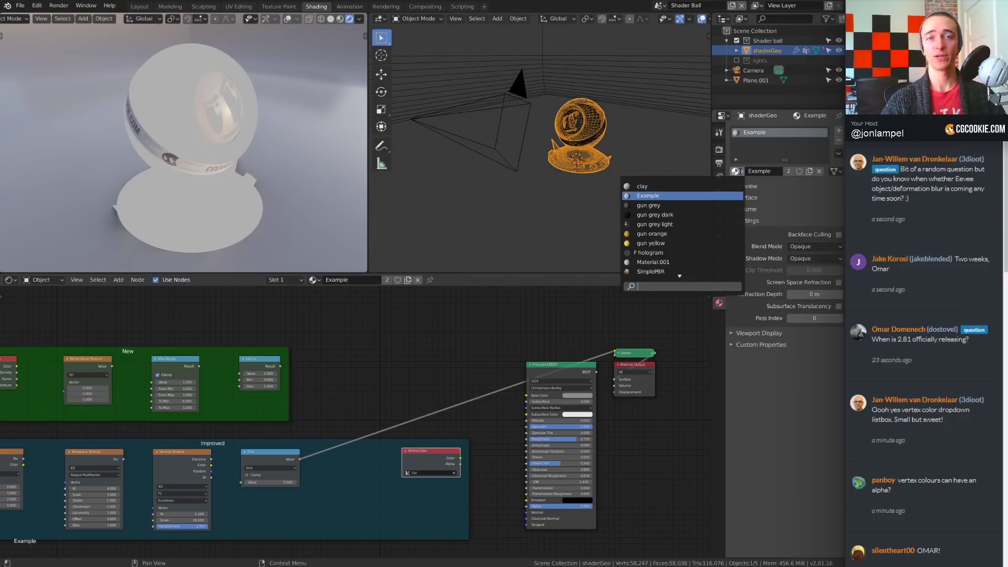
pyautogui.write('wo')
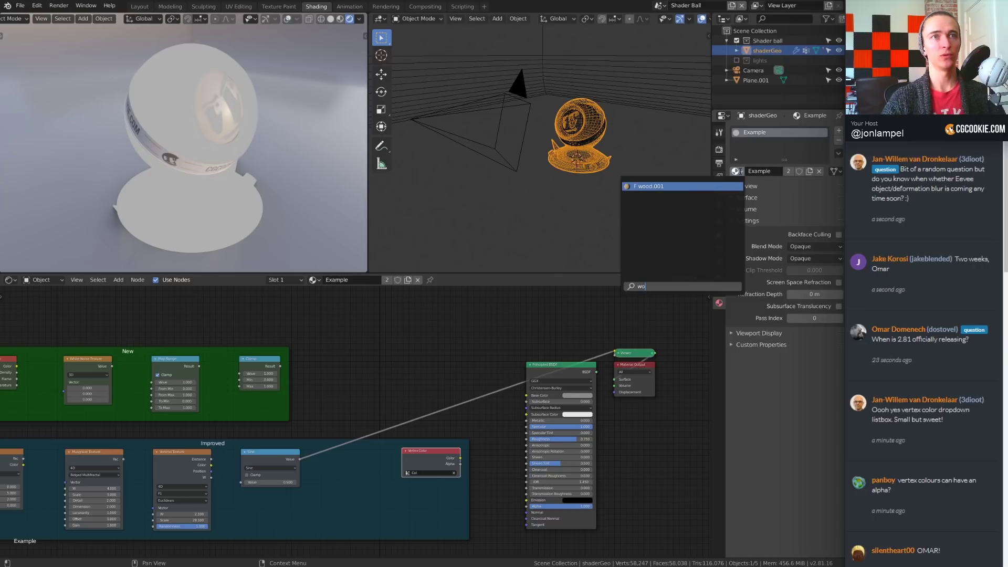
pyautogui.click(677, 186)
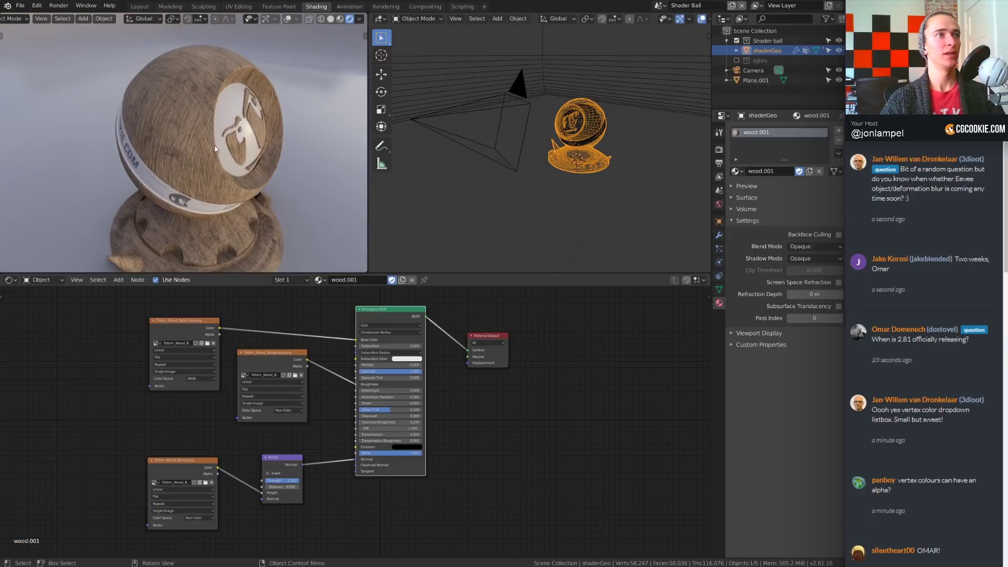
# - Examine the wood shader ball from several angles in the maximized rendered viewport, and restore the Shading layout
pyautogui.hotkey('ctrl', 'space')
pyautogui.moveTo(428, 256); pyautogui.dragTo(537, 278, button='middle')
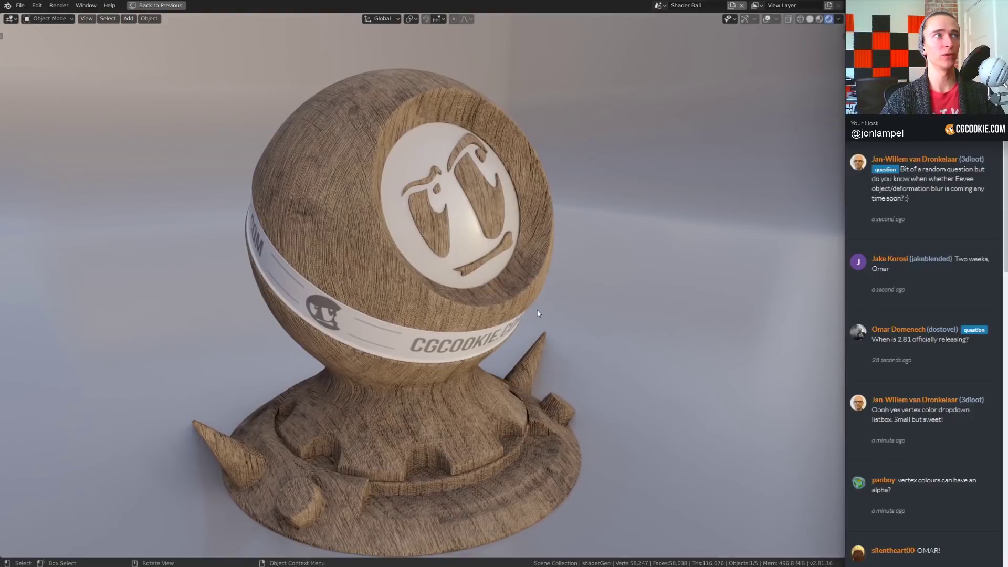
pyautogui.moveTo(537, 313); pyautogui.dragTo(482, 273, button='middle')
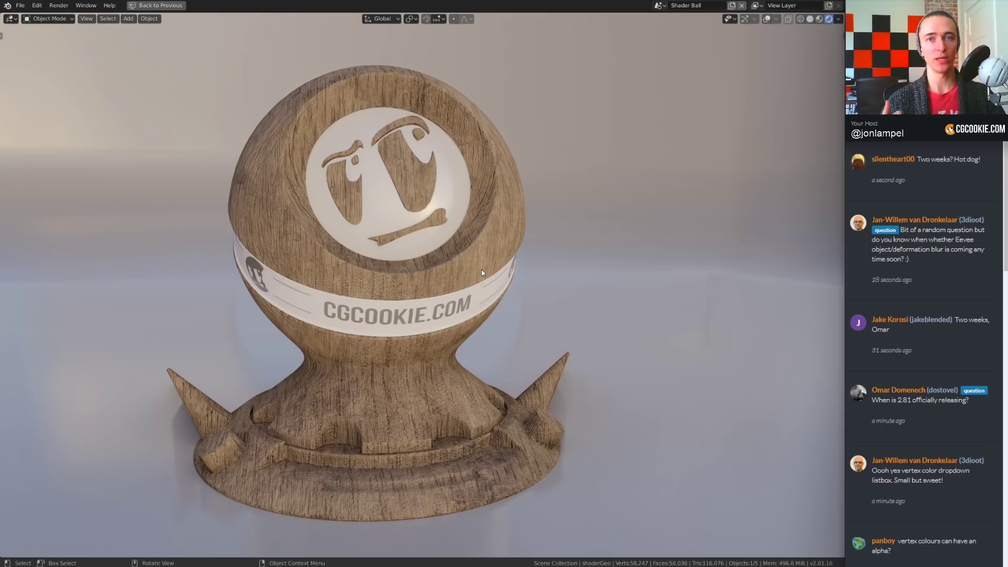
pyautogui.moveTo(482, 272); pyautogui.dragTo(439, 199, button='middle')
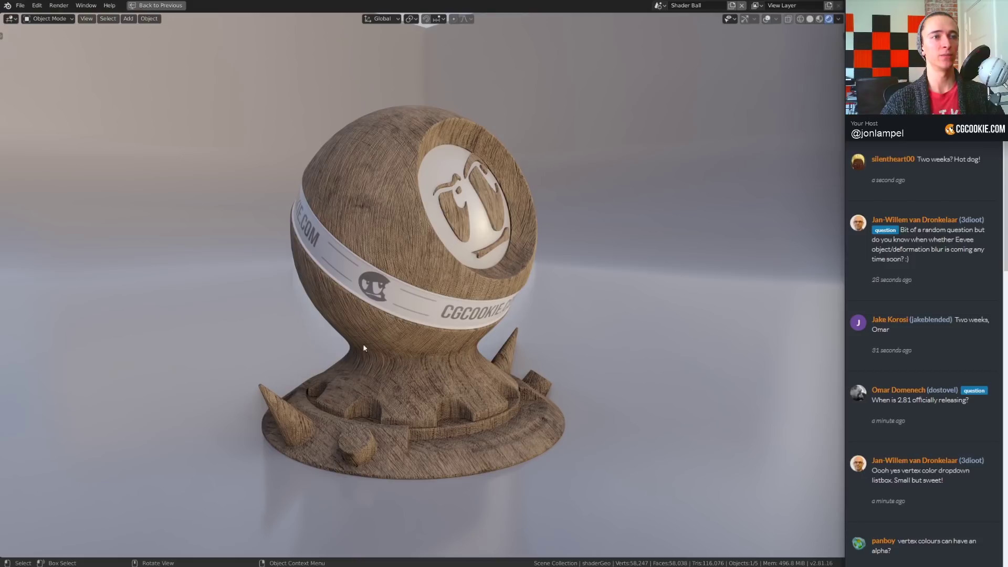
pyautogui.moveTo(556, 338)
pyautogui.mouseDown(button='middle')
pyautogui.moveTo(490, 342)
pyautogui.moveTo(555, 344)
pyautogui.mouseUp(button='middle')
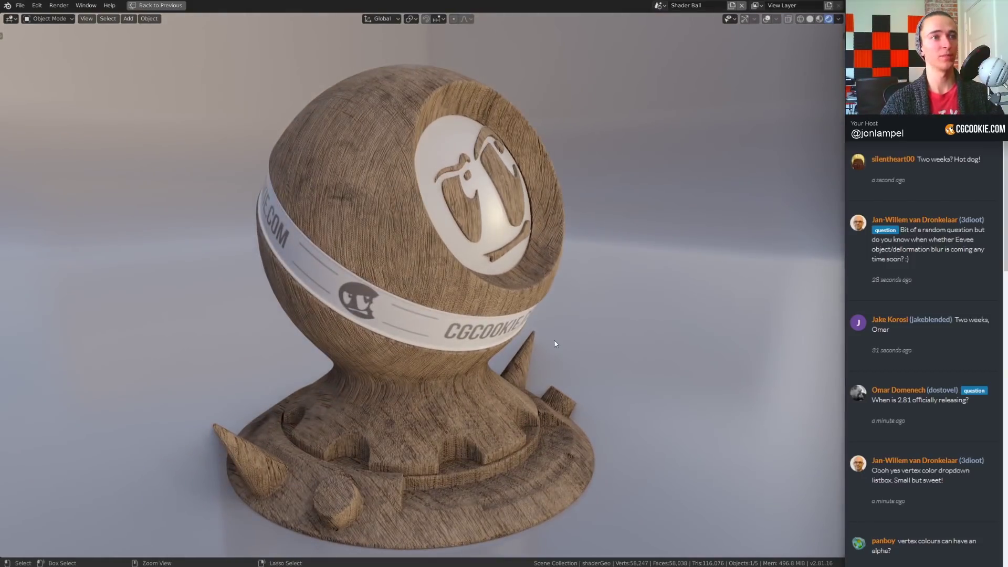
pyautogui.hotkey('ctrl', 'space')
pyautogui.moveTo(306, 212); pyautogui.dragTo(290, 210, button='middle')
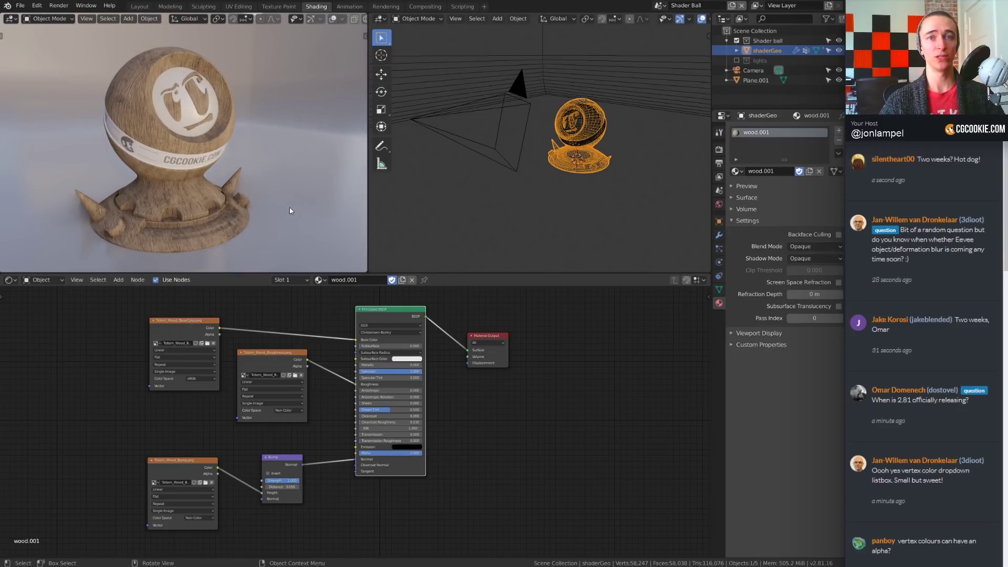
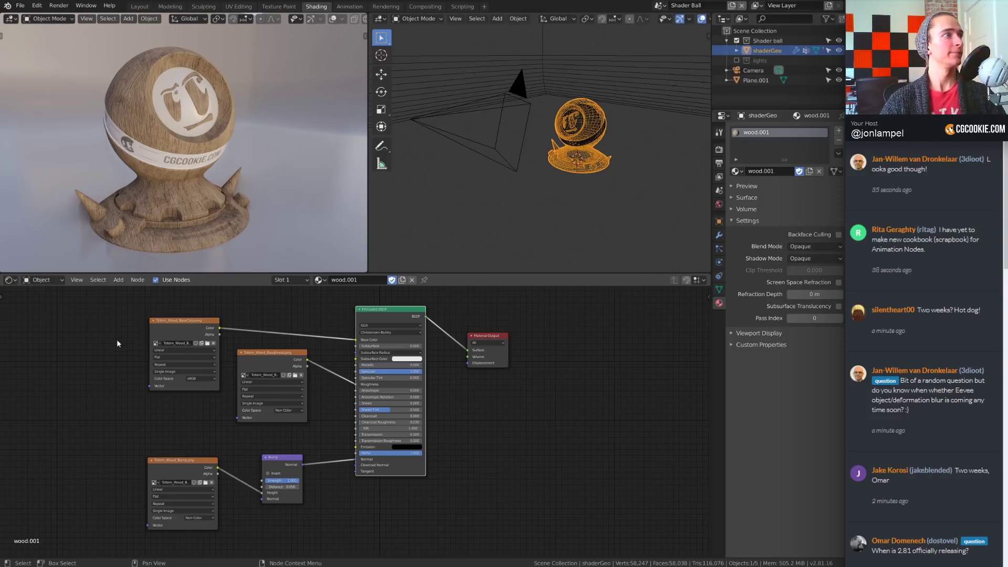
pyautogui.moveTo(224, 358); pyautogui.dragTo(226, 362, button='middle')
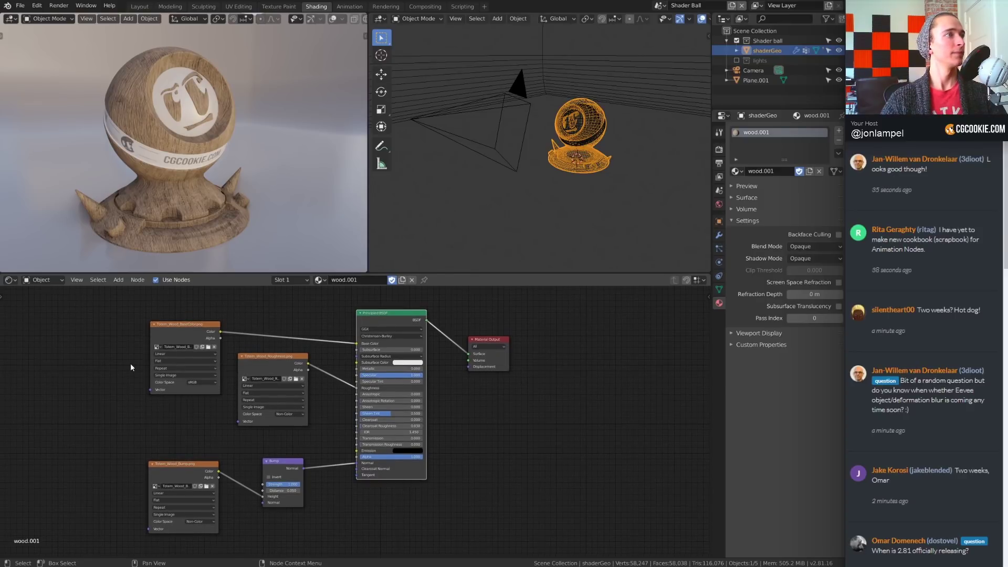
pyautogui.scroll(1, 130, 364)
pyautogui.moveTo(130, 364); pyautogui.dragTo(131, 379, button='middle')
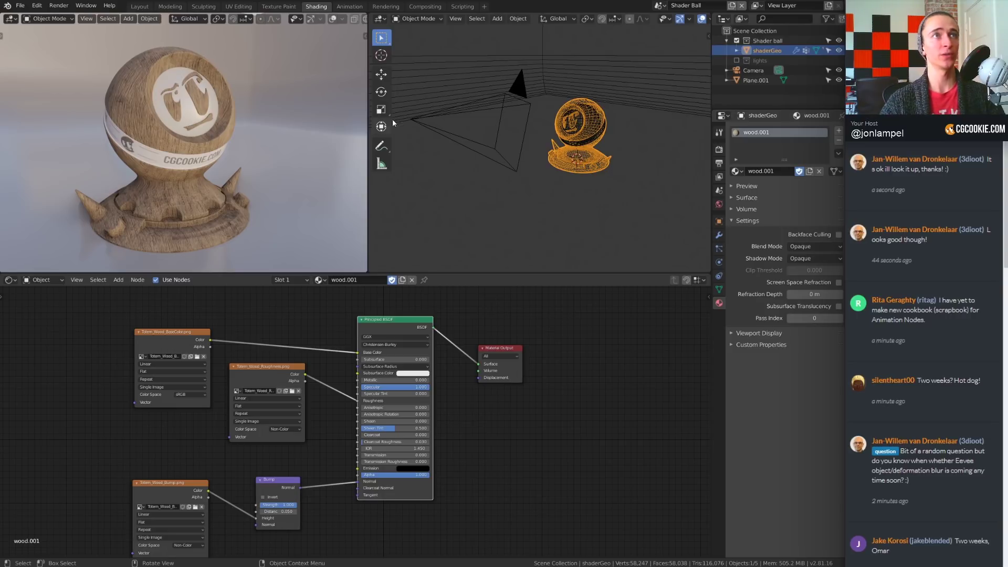
# - Switch to the Compositing workspace and reposition the Render Layers and Denoise nodes
pyautogui.click(425, 7)
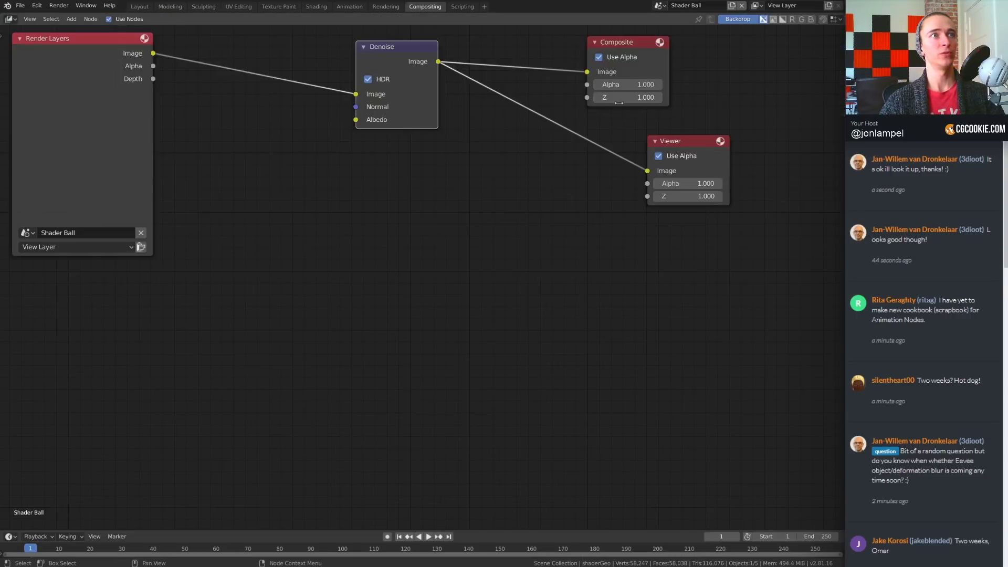
pyautogui.moveTo(527, 141); pyautogui.dragTo(625, 218, button='middle')
pyautogui.moveTo(171, 159); pyautogui.dragTo(223, 186)
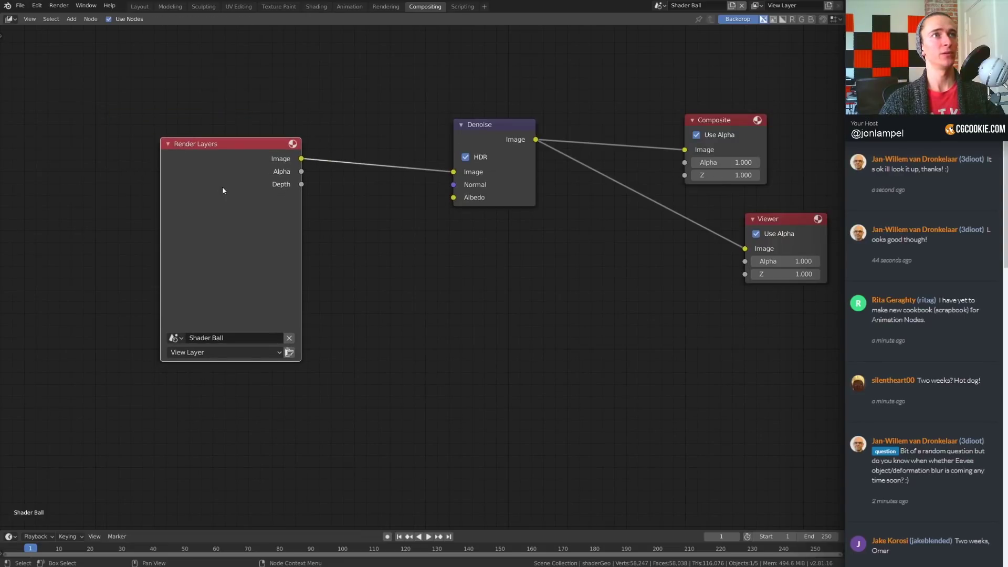
pyautogui.moveTo(473, 168); pyautogui.dragTo(458, 172)
pyautogui.hotkey('shift', 'a')
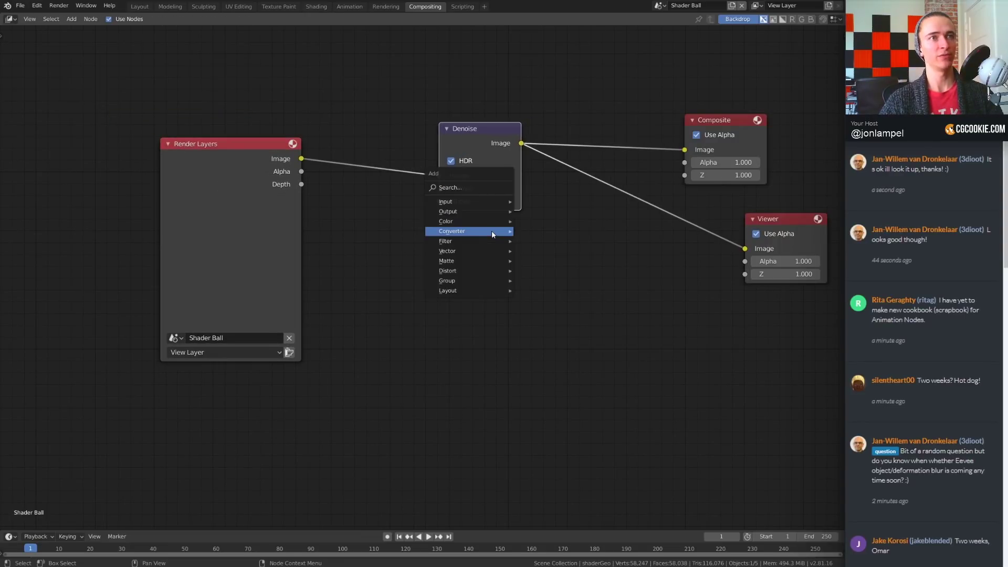
pyautogui.moveTo(491, 231)
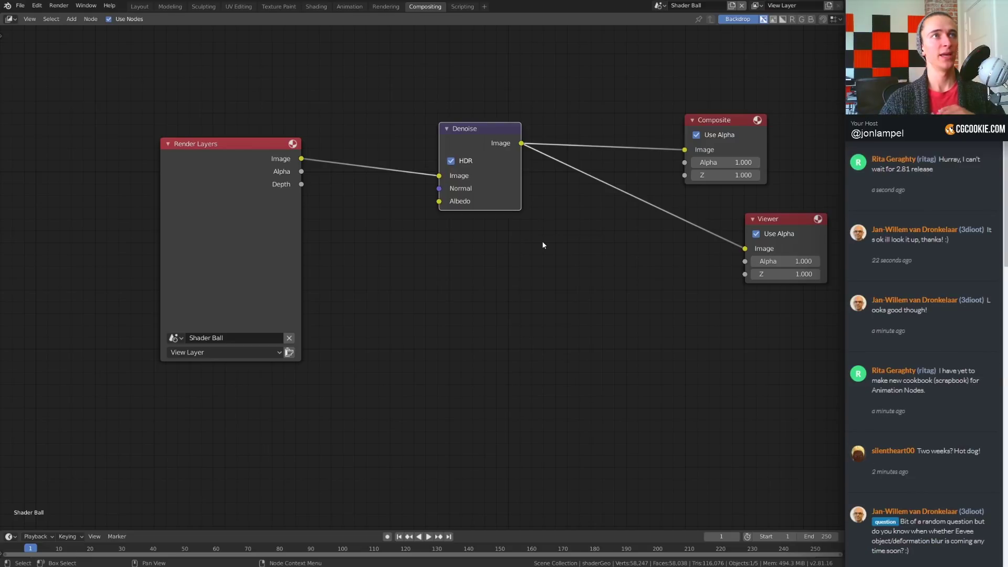
# - Return to the Layout workspace, view the shader ball through the camera, and change the render engine to Cycles
pyautogui.click(138, 6)
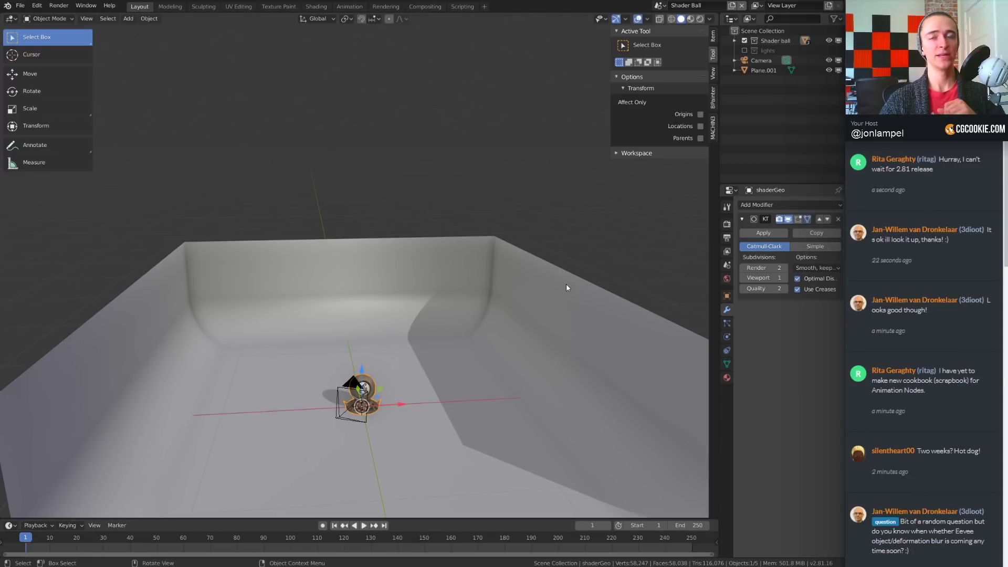
pyautogui.press('KP_0')
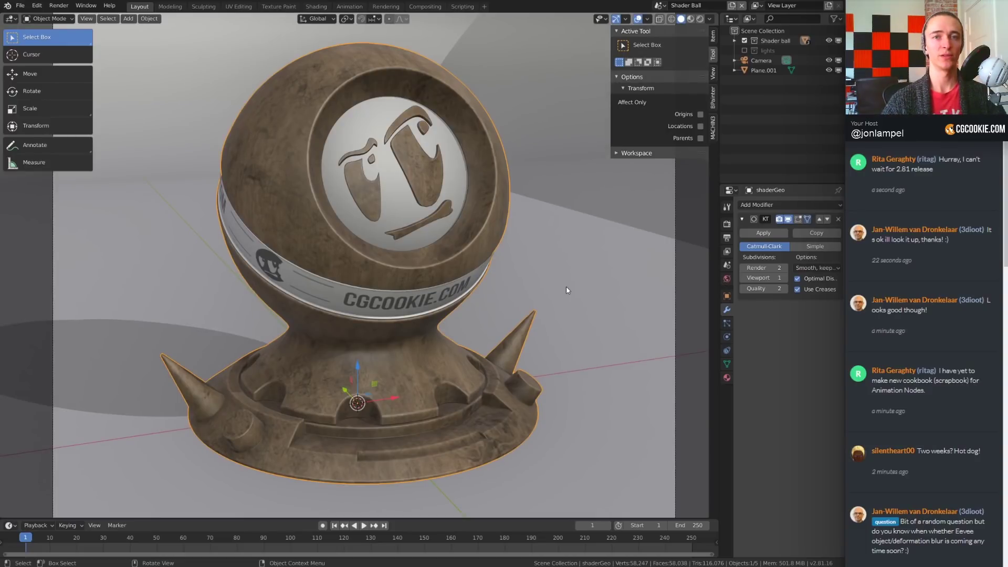
pyautogui.click(727, 207)
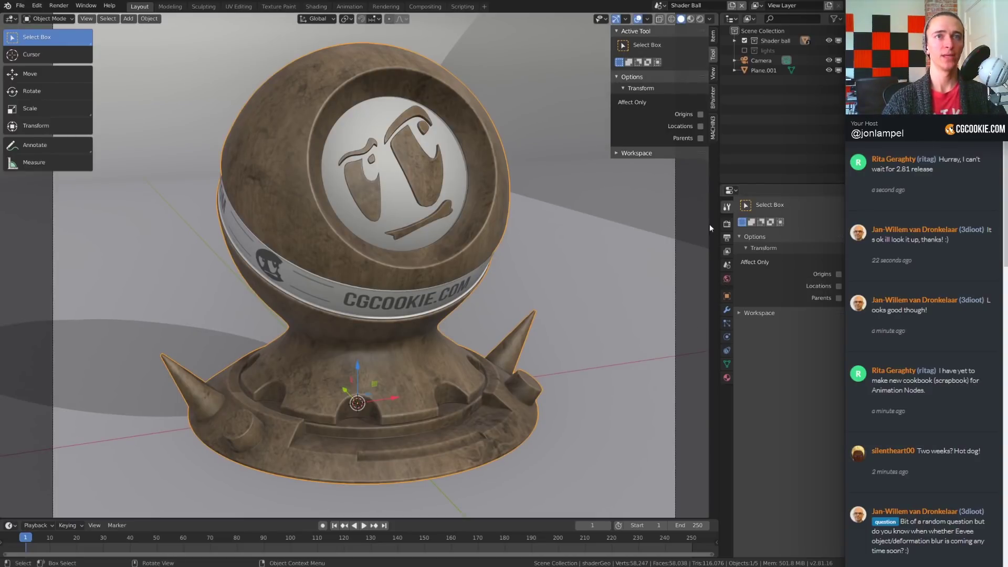
pyautogui.click(727, 223)
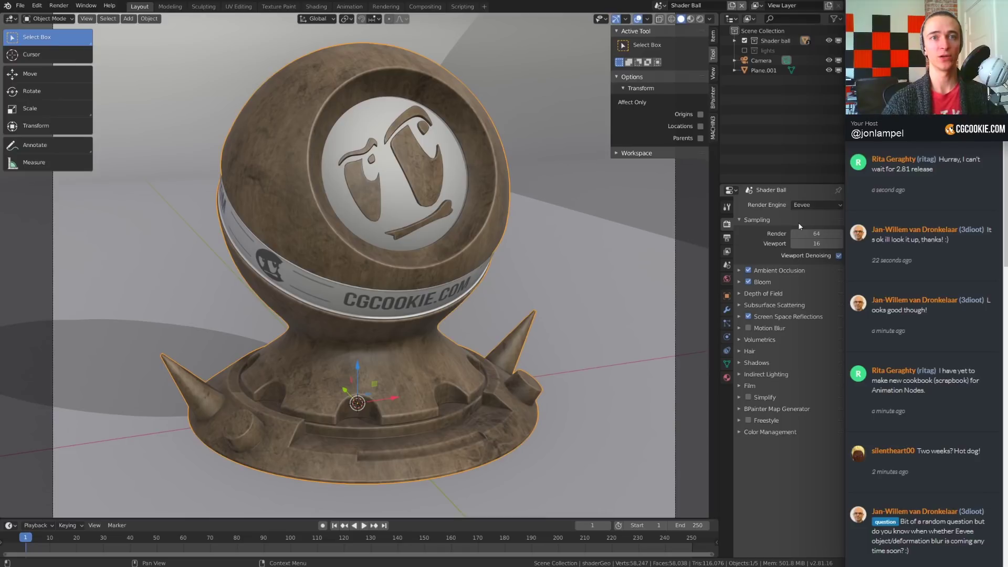
pyautogui.click(727, 237)
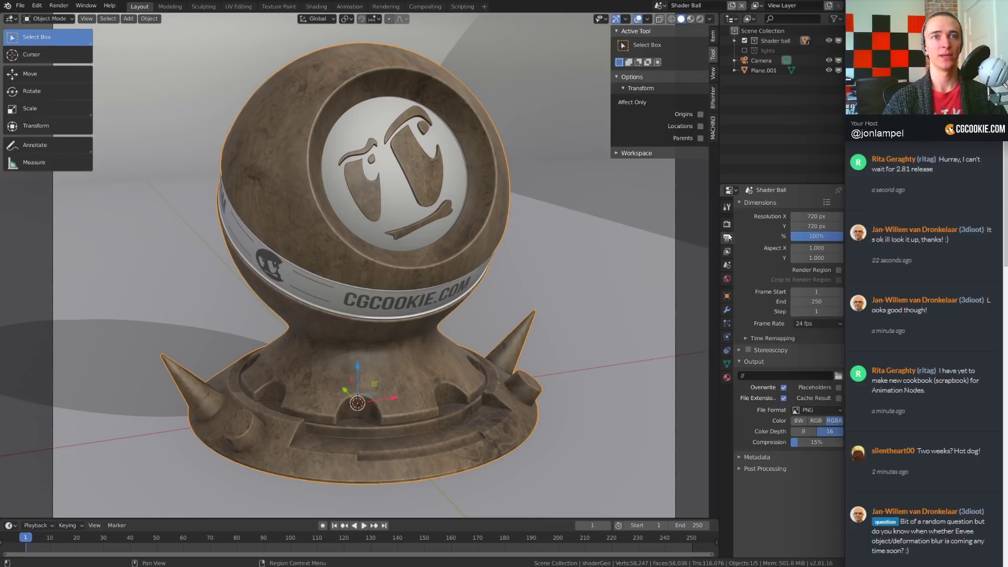
pyautogui.click(728, 253)
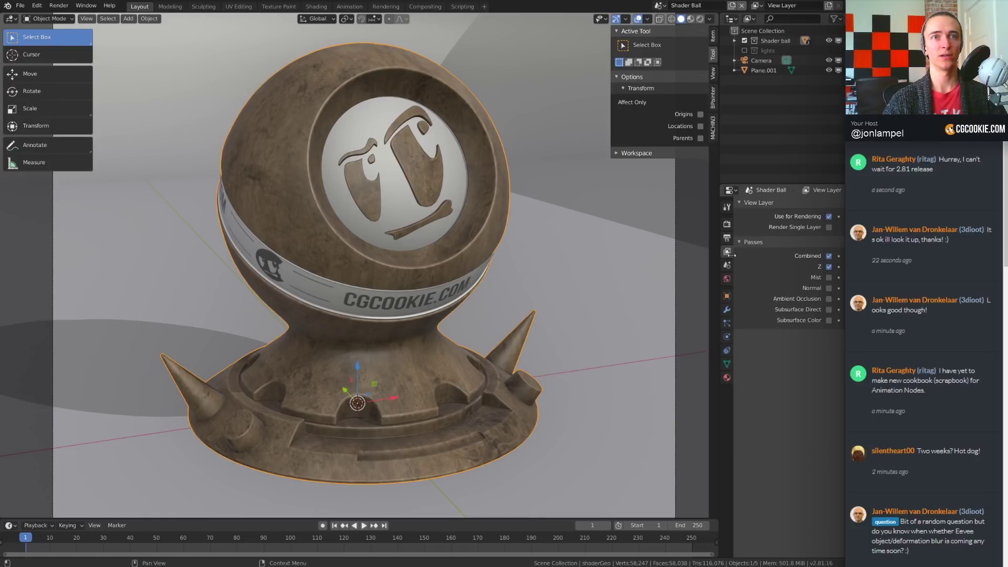
pyautogui.click(728, 239)
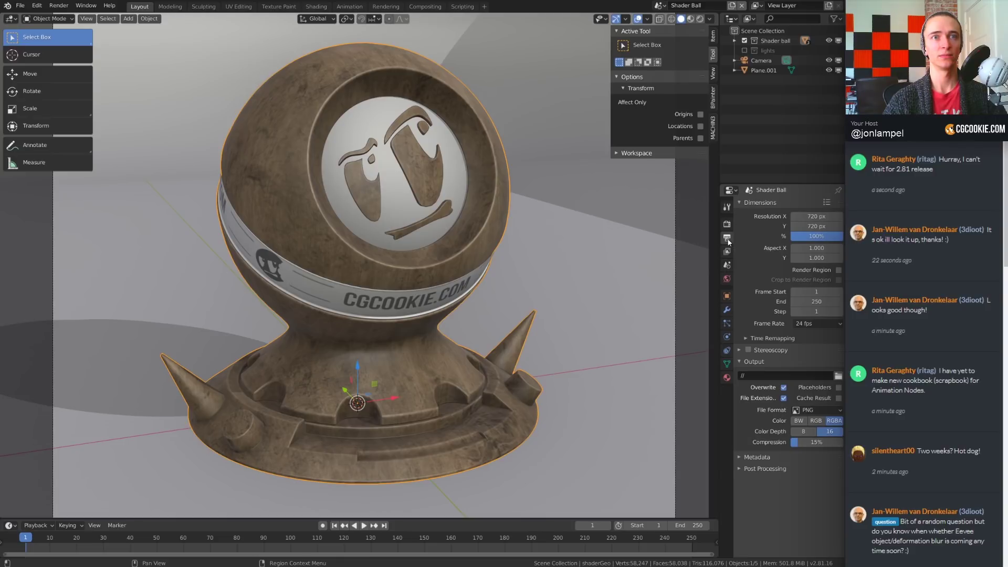
pyautogui.click(727, 224)
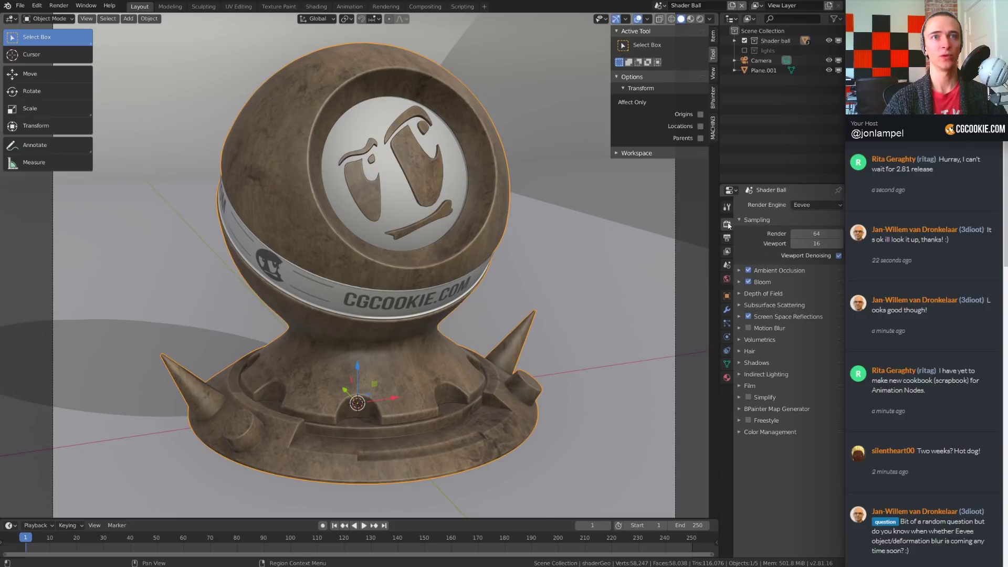
pyautogui.click(814, 204)
pyautogui.click(799, 241)
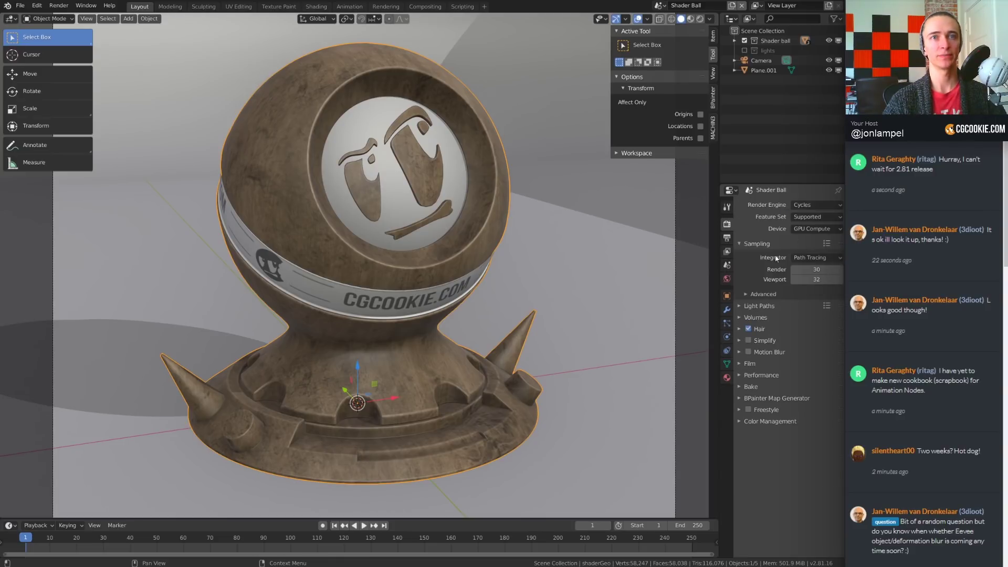
# - Set the Cycles render sample count to 2
pyautogui.click(816, 269)
pyautogui.write('2')
pyautogui.press('Return')
# - Examine the view layer's built-in Denoising settings, with the Passes section collapsed
pyautogui.click(727, 254)
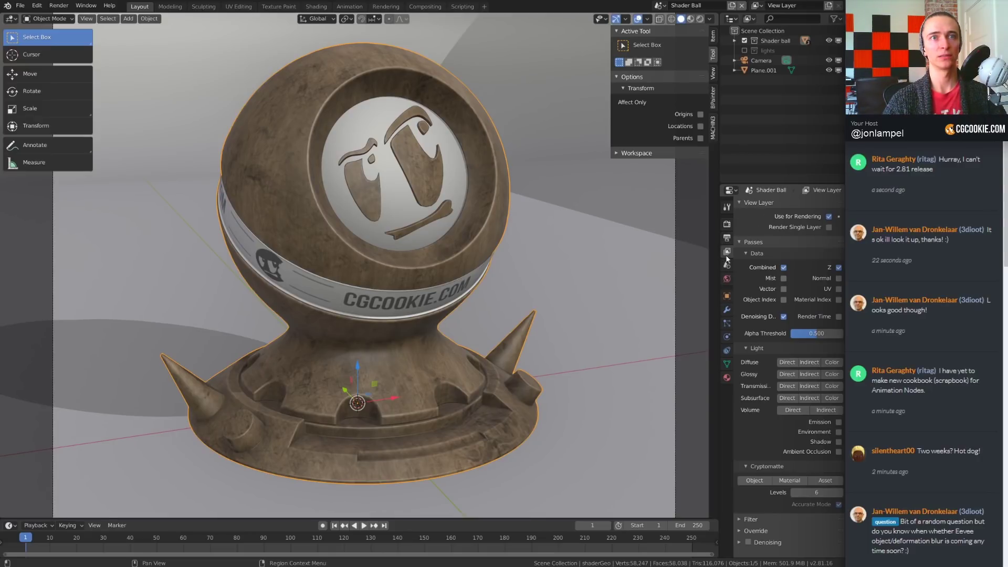
pyautogui.click(762, 241)
pyautogui.click(764, 278)
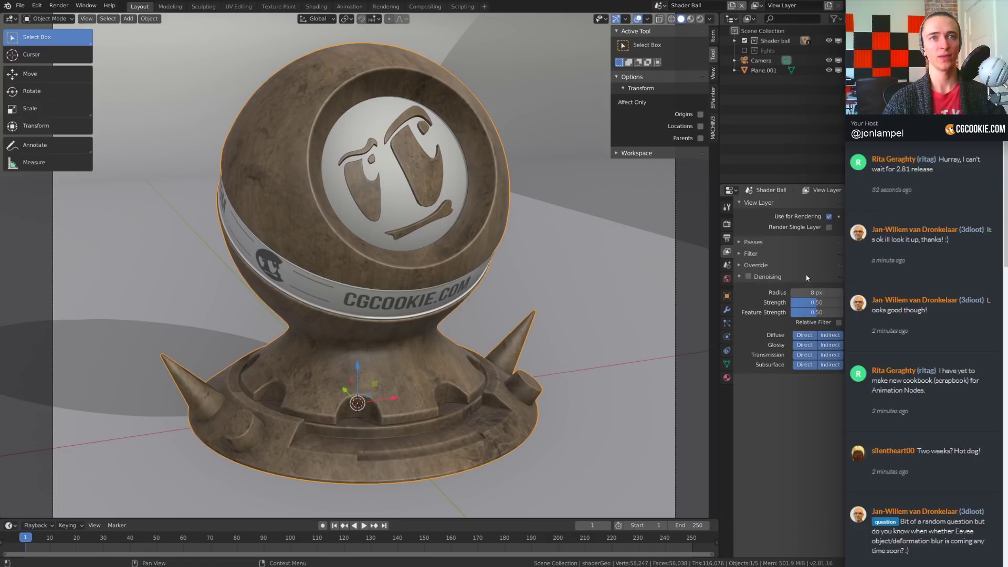
pyautogui.click(768, 277)
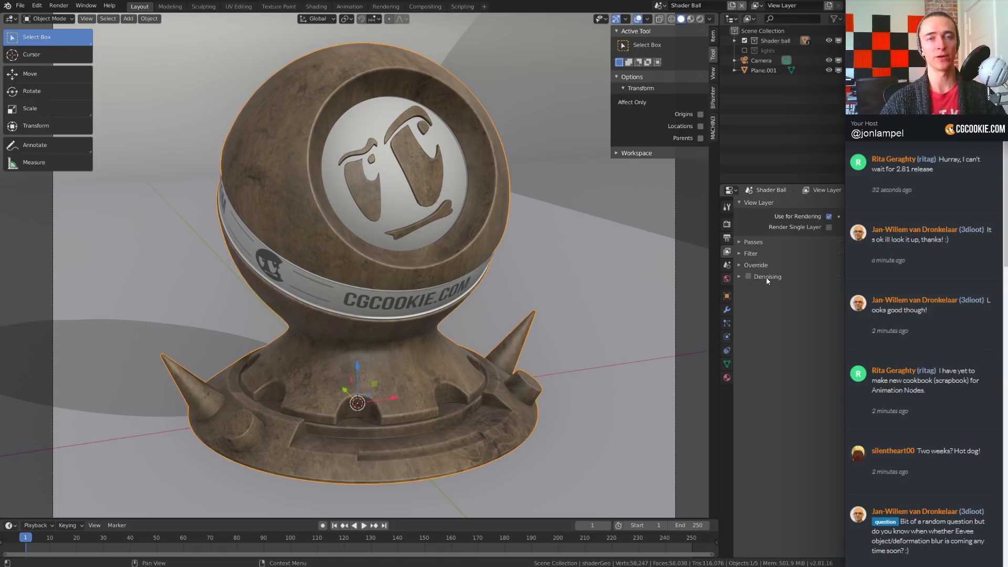
pyautogui.click(768, 277)
pyautogui.click(767, 277)
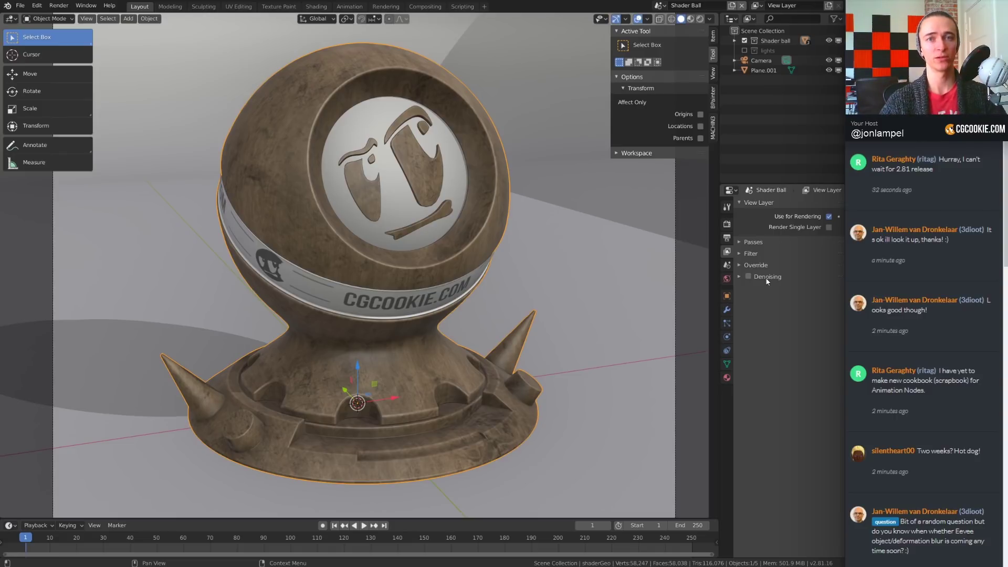
# - Expand the view layer's Passes settings and widen the properties editor so the Denoising Data label is fully readable
pyautogui.click(726, 226)
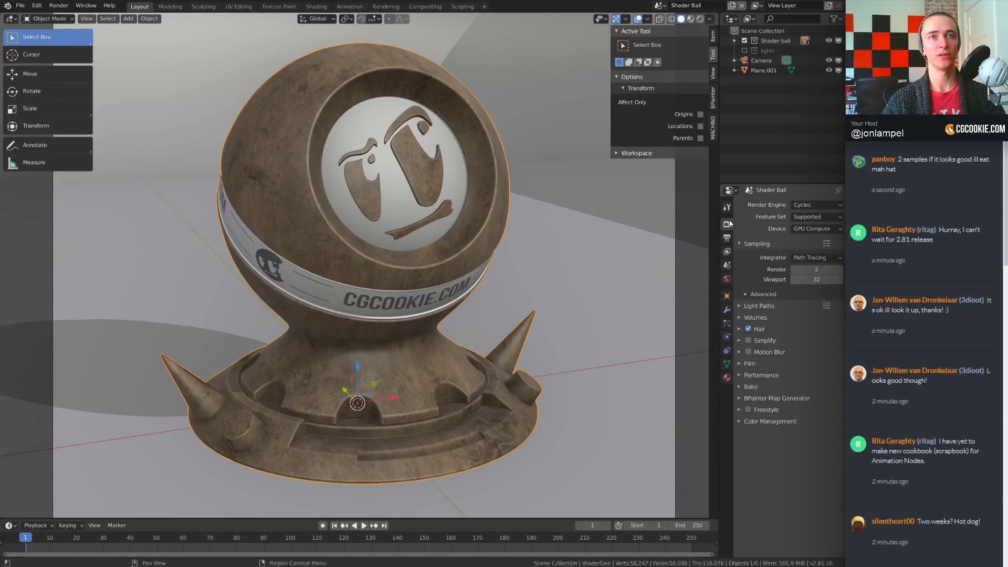
pyautogui.click(727, 237)
pyautogui.click(726, 252)
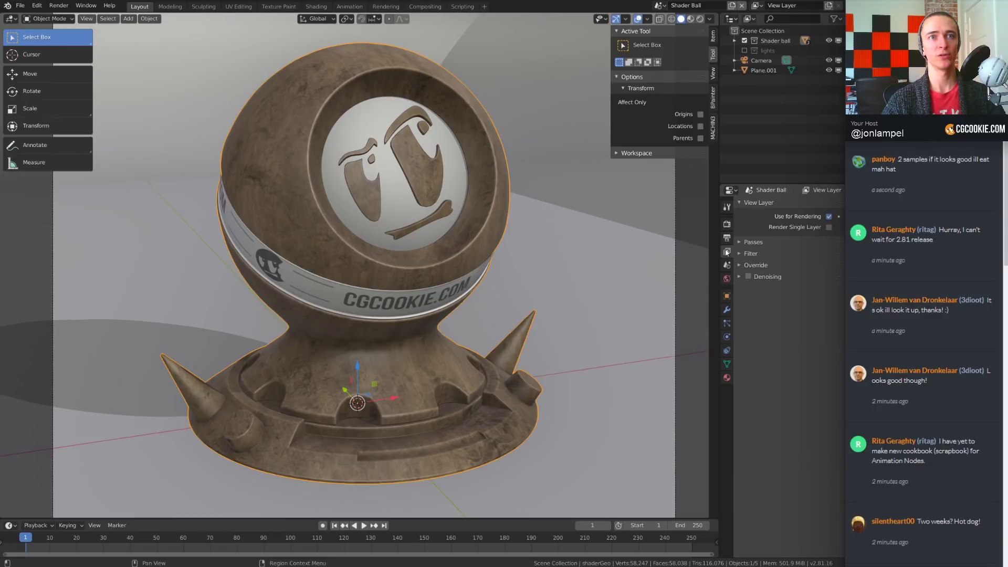
pyautogui.click(766, 243)
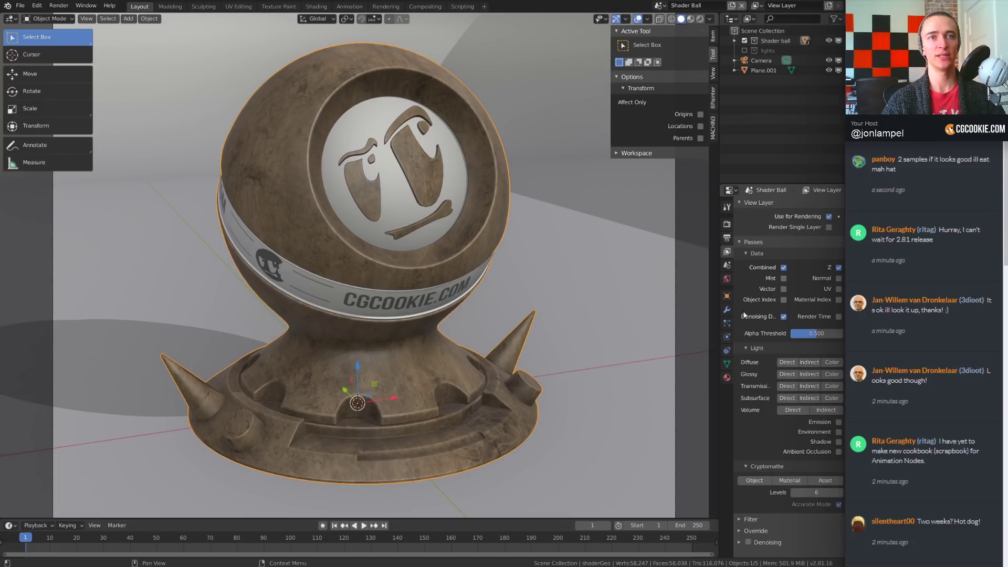
pyautogui.moveTo(718, 310); pyautogui.dragTo(691, 309)
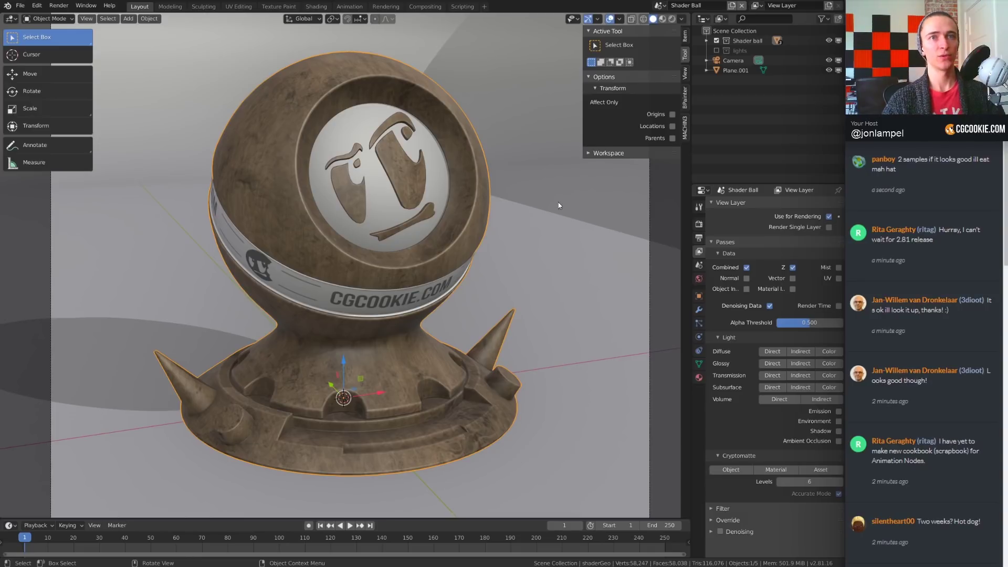
# - Check the Cycles sampling settings and render the current frame
pyautogui.click(700, 224)
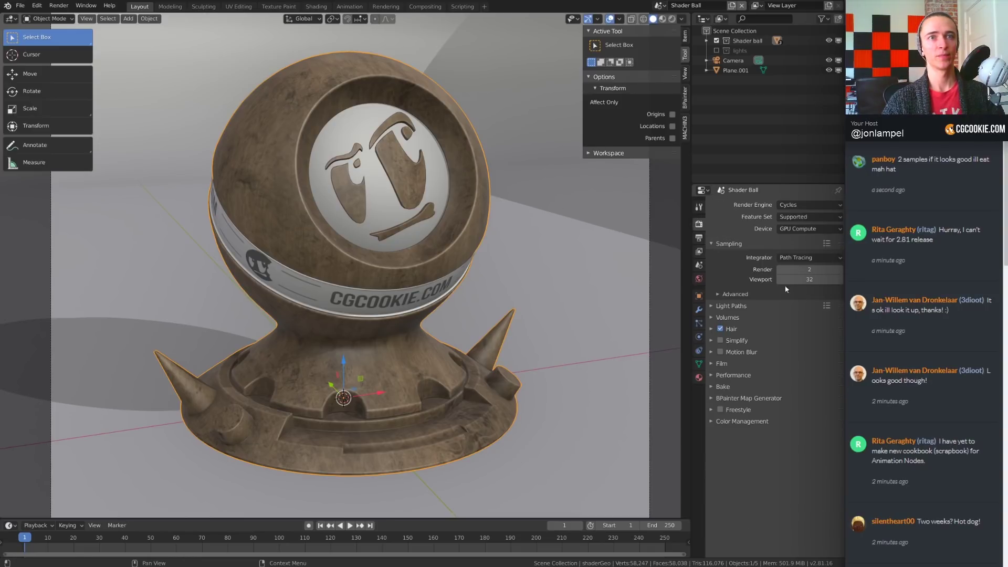
pyautogui.press('F12')
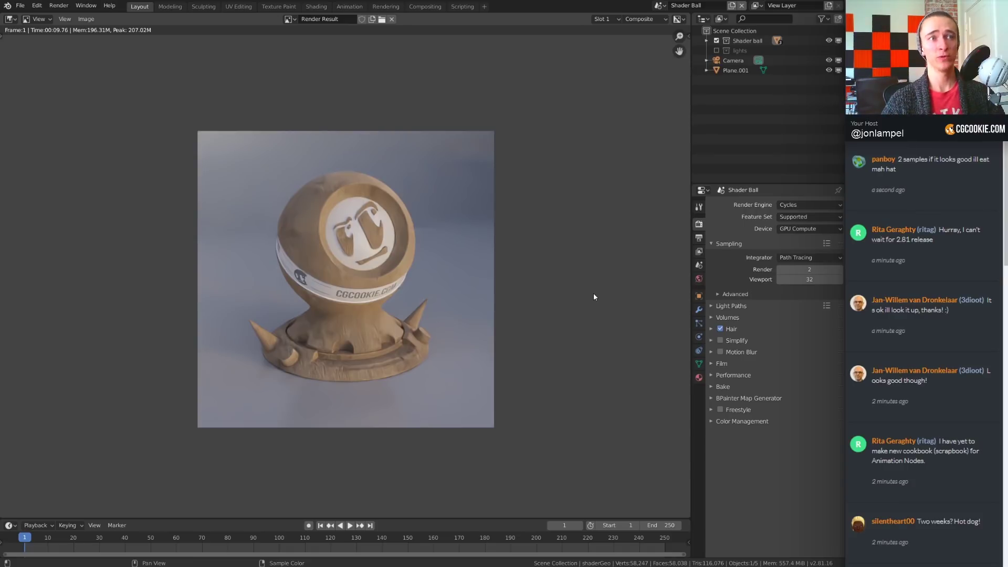
# - Open the Compositing workspace and move the Denoise node closer to the Render Layers node
pyautogui.click(420, 7)
pyautogui.press('Home')
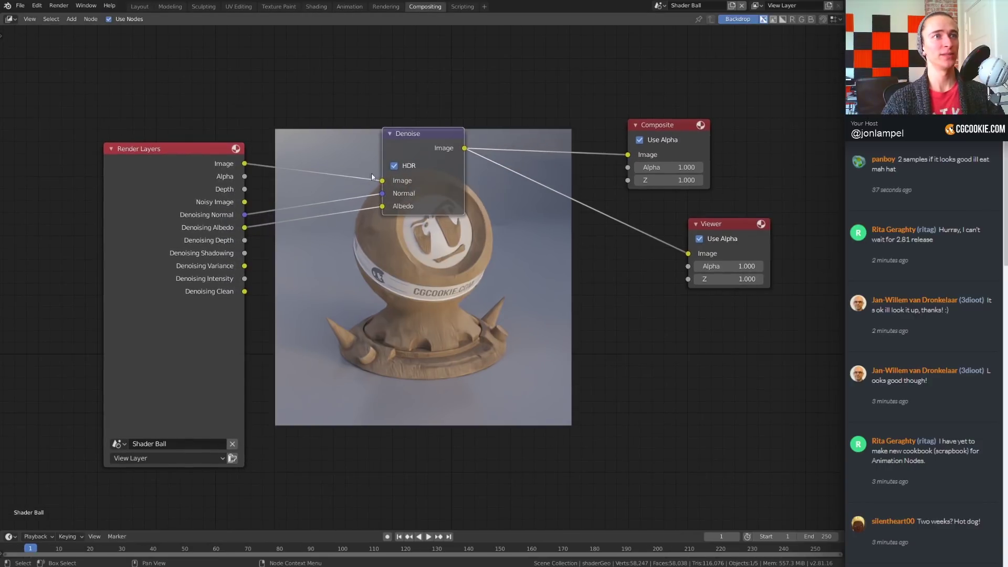
pyautogui.moveTo(395, 149); pyautogui.dragTo(357, 173)
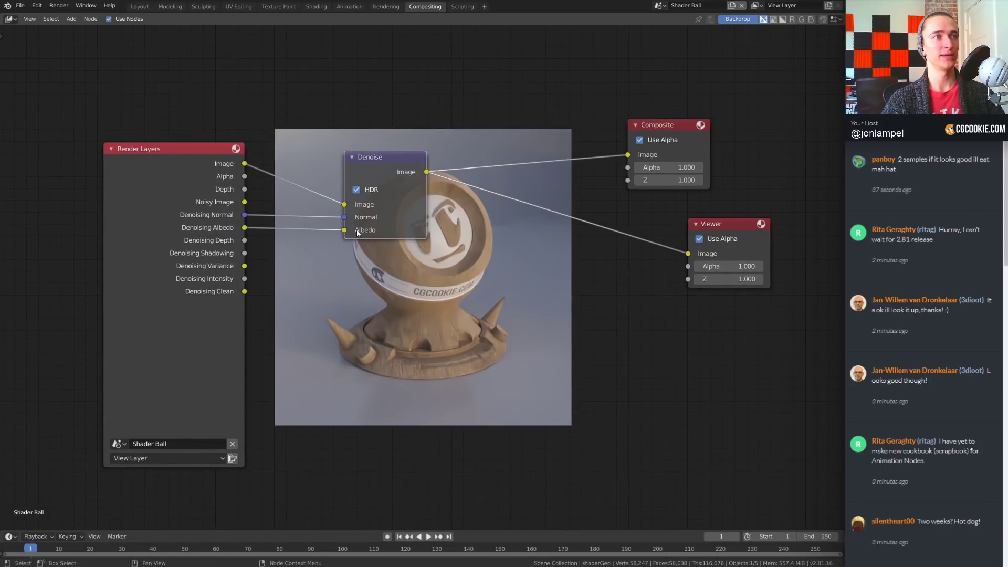
pyautogui.moveTo(357, 233); pyautogui.dragTo(315, 186, button='middle')
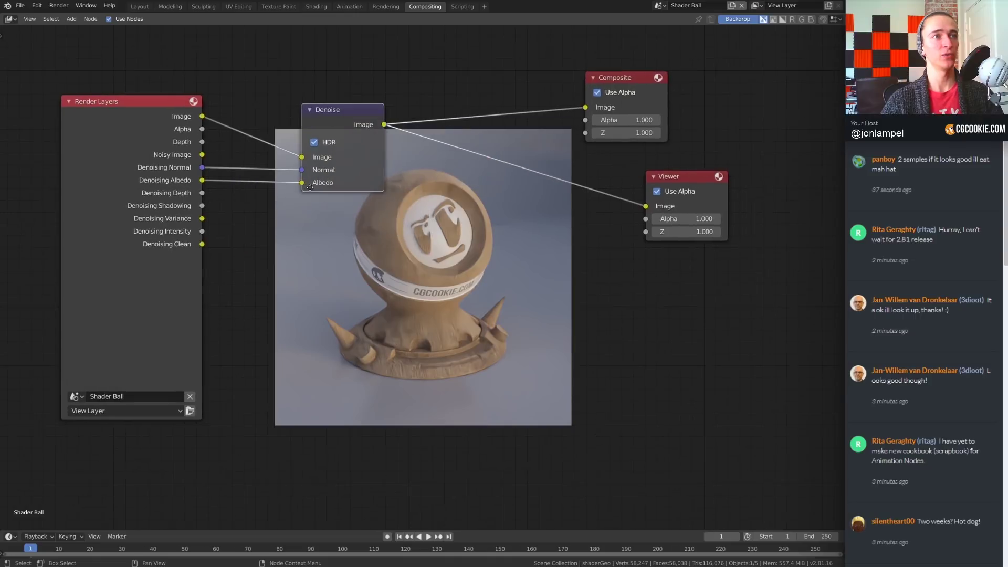
# - Cycle the Viewer node through the Render Layers outputs to preview the Denoising Normal pass
pyautogui.keyDown('ctrl'); pyautogui.keyDown('shift'); pyautogui.click(161, 179); pyautogui.keyUp('shift'); pyautogui.keyUp('ctrl')
pyautogui.keyDown('ctrl'); pyautogui.keyDown('shift'); pyautogui.click(162, 179); pyautogui.keyUp('shift'); pyautogui.keyUp('ctrl')
pyautogui.keyDown('ctrl'); pyautogui.keyDown('shift'); pyautogui.click(161, 179); pyautogui.keyUp('shift'); pyautogui.keyUp('ctrl')
pyautogui.keyDown('ctrl'); pyautogui.keyDown('shift'); pyautogui.click(161, 179); pyautogui.keyUp('shift'); pyautogui.keyUp('ctrl')
pyautogui.keyDown('ctrl'); pyautogui.keyDown('shift'); pyautogui.click(161, 179); pyautogui.keyUp('shift'); pyautogui.keyUp('ctrl')
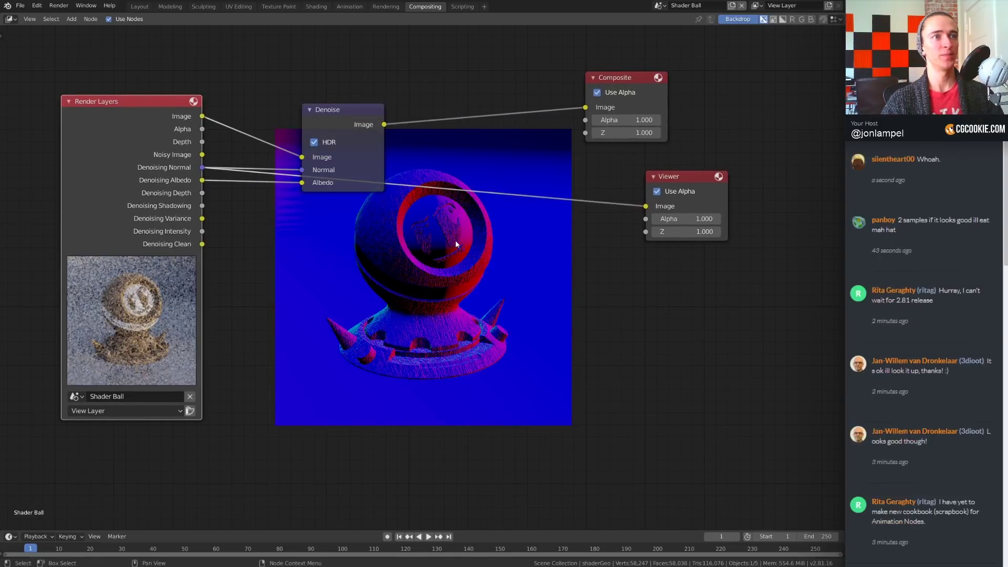
# - Preview the Denoising Albedo pass through the Viewer node and nudge the Render Layers node slightly down
pyautogui.moveTo(456, 243); pyautogui.dragTo(457, 209, button='middle')
pyautogui.keyDown('ctrl'); pyautogui.keyDown('shift'); pyautogui.click(146, 164); pyautogui.keyUp('shift'); pyautogui.keyUp('ctrl')
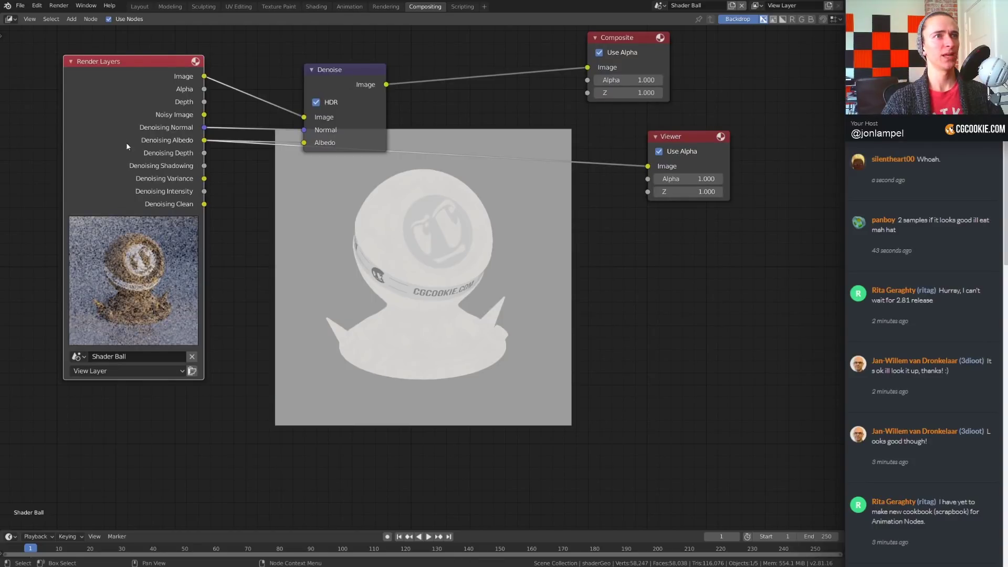
pyautogui.moveTo(126, 148); pyautogui.dragTo(128, 154)
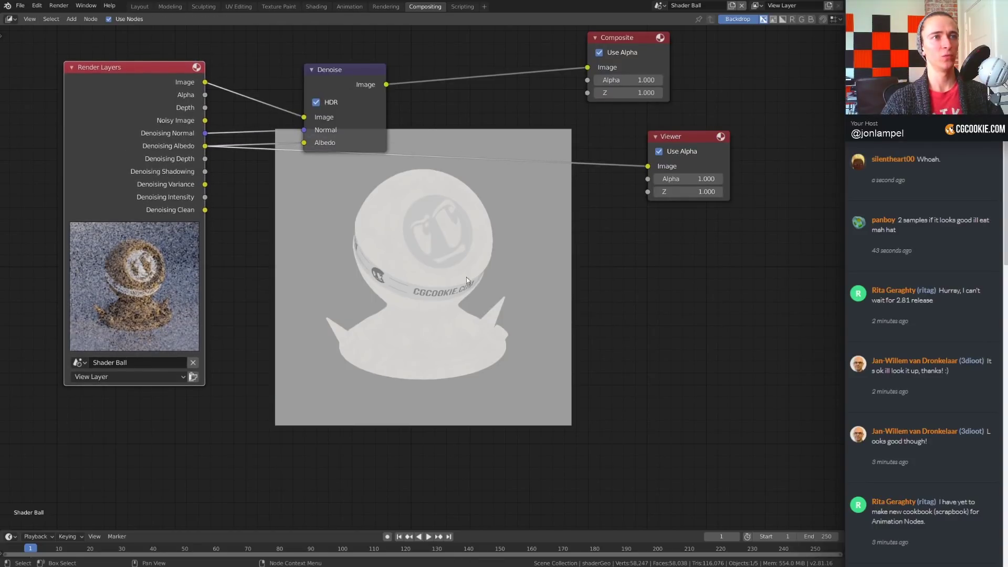
pyautogui.moveTo(466, 278); pyautogui.dragTo(469, 254, button='middle')
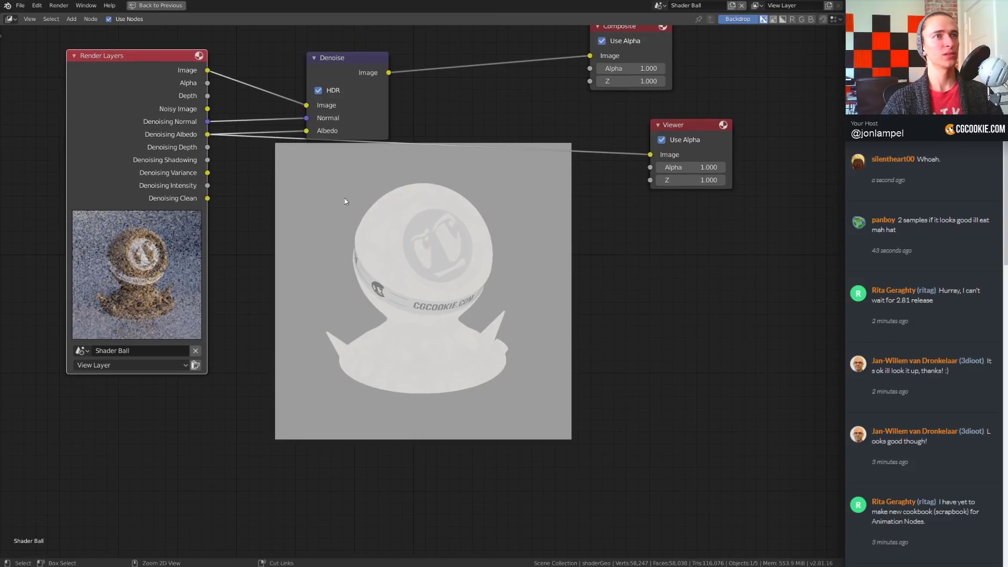
# - Go back to the Layout workspace, inspect the denoised render, and return to the 3D viewport
pyautogui.click(139, 6)
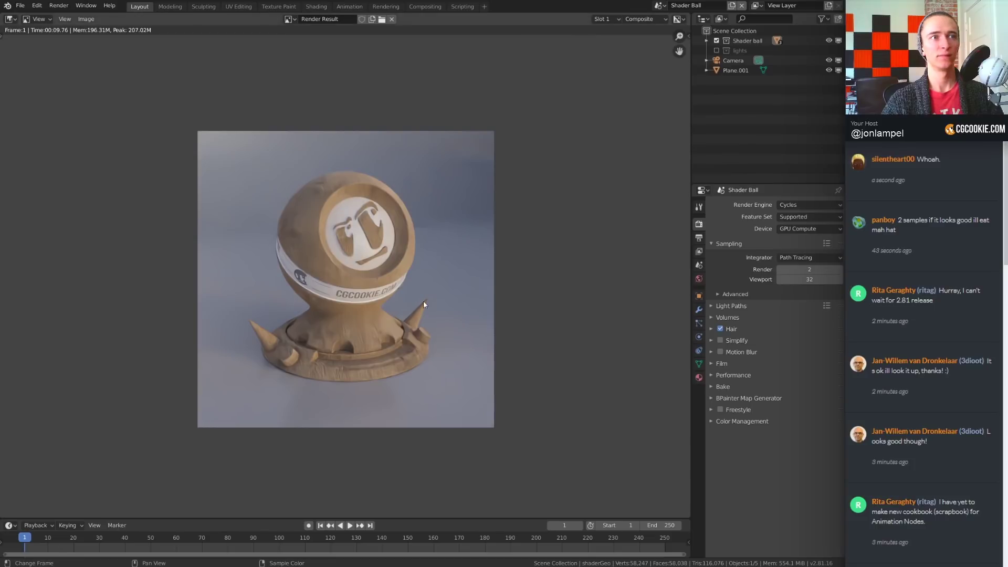
pyautogui.scroll(2, 423, 297)
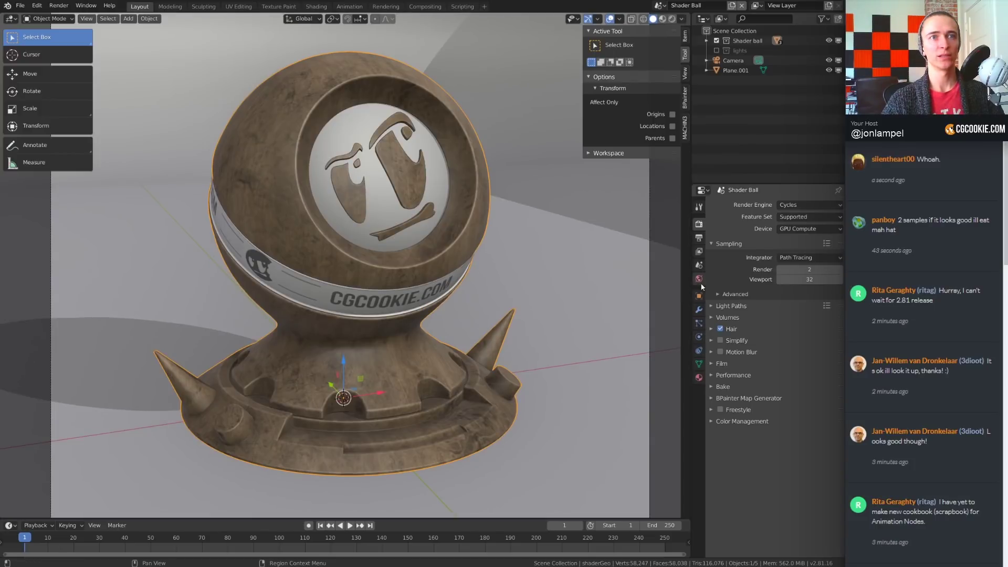
# - Enable the Diffuse Color pass in the view layer's light passes
pyautogui.click(699, 251)
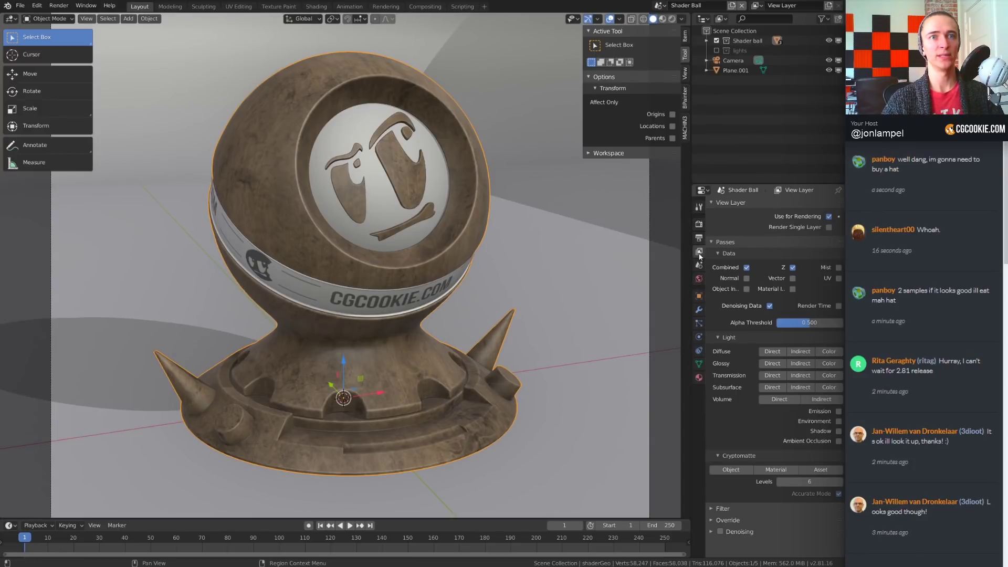
pyautogui.click(834, 353)
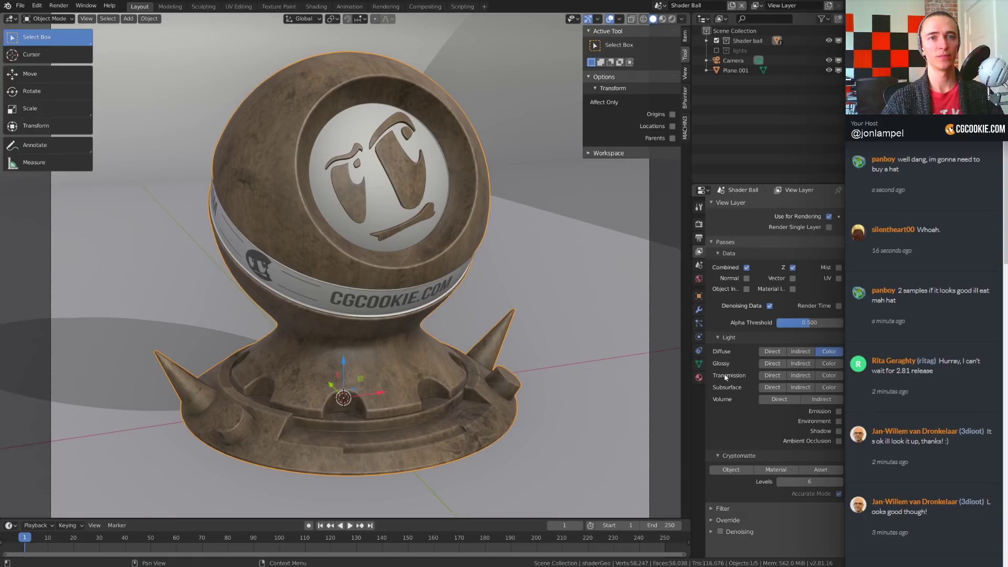
# - Open the Shading workspace and examine how the wood.001 material's texture nodes feed the Principled BSDF
pyautogui.click(316, 6)
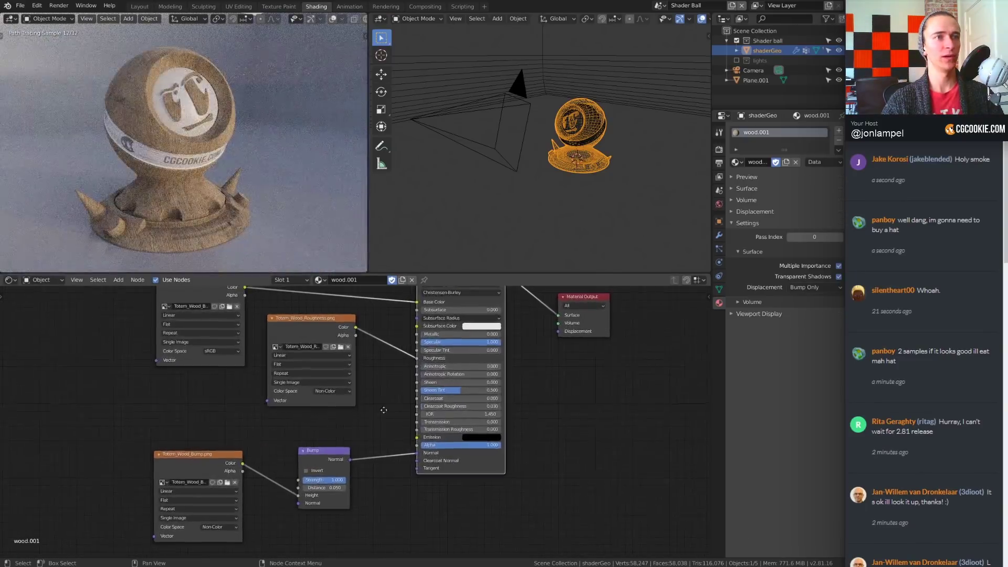
pyautogui.scroll(2, 384, 410)
pyautogui.scroll(1, 443, 347)
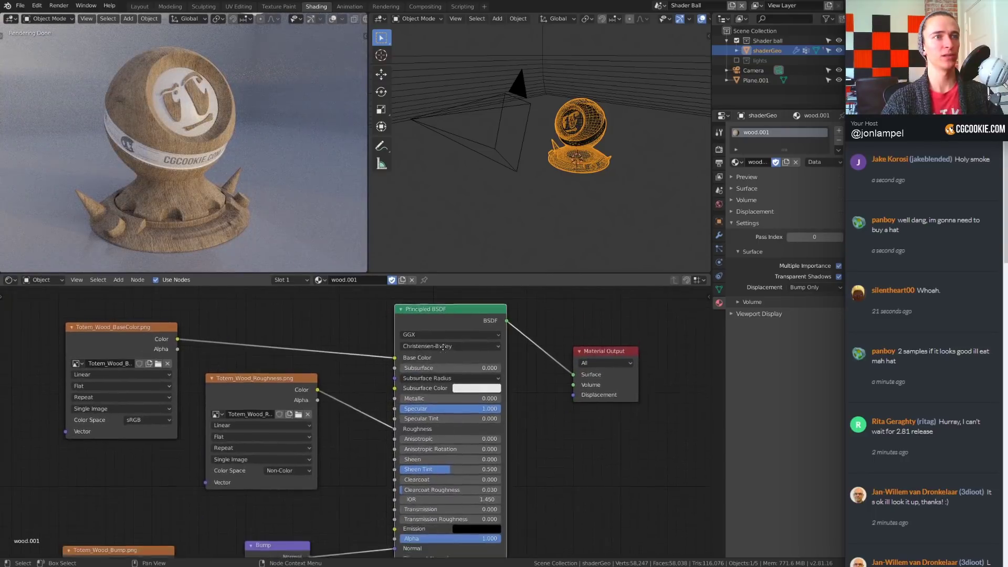
pyautogui.scroll(-2, 443, 347)
pyautogui.scroll(1, 381, 413)
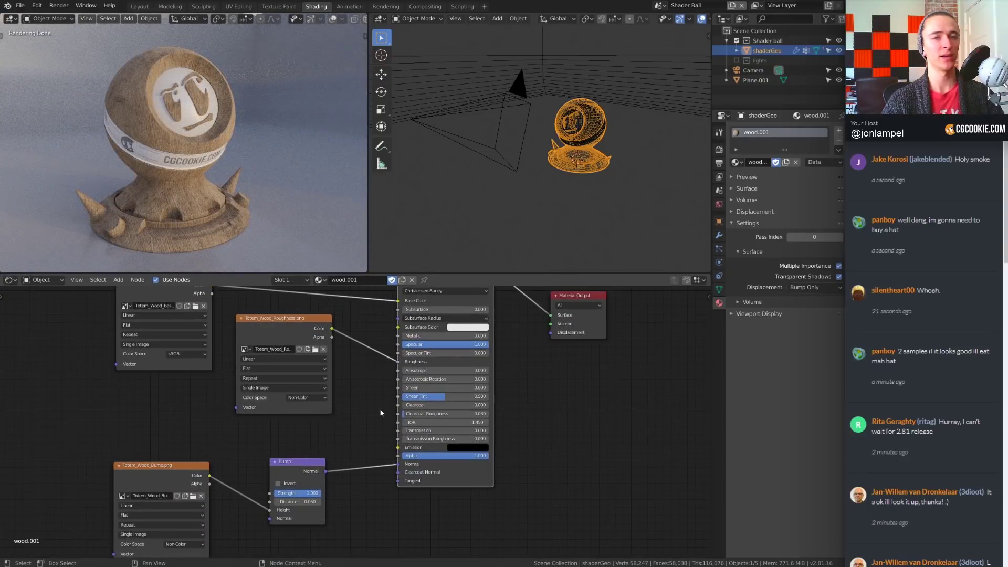
# - Return to the Layout workspace and render the shader ball with the Diffuse Color pass enabled
pyautogui.click(139, 6)
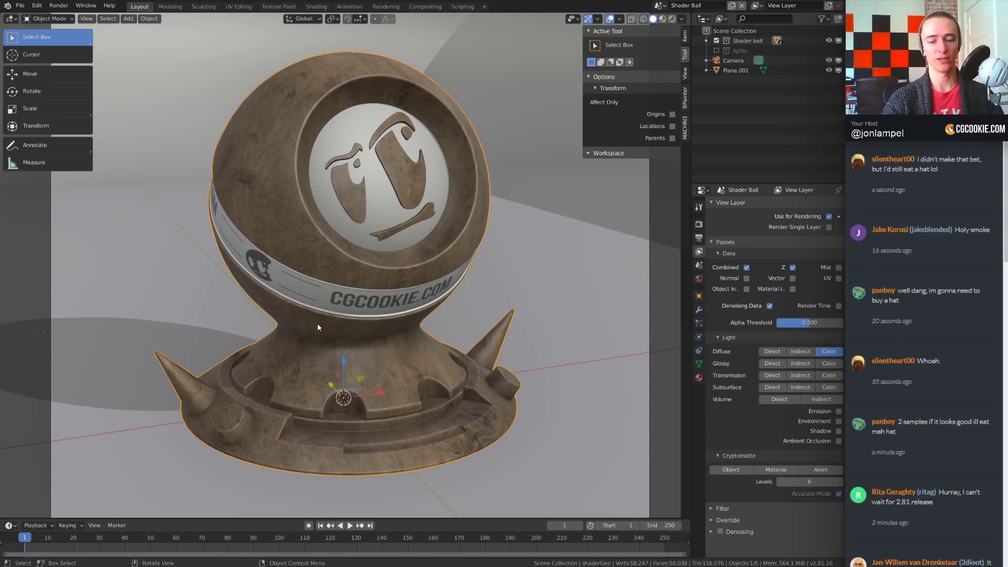
pyautogui.press('F12')
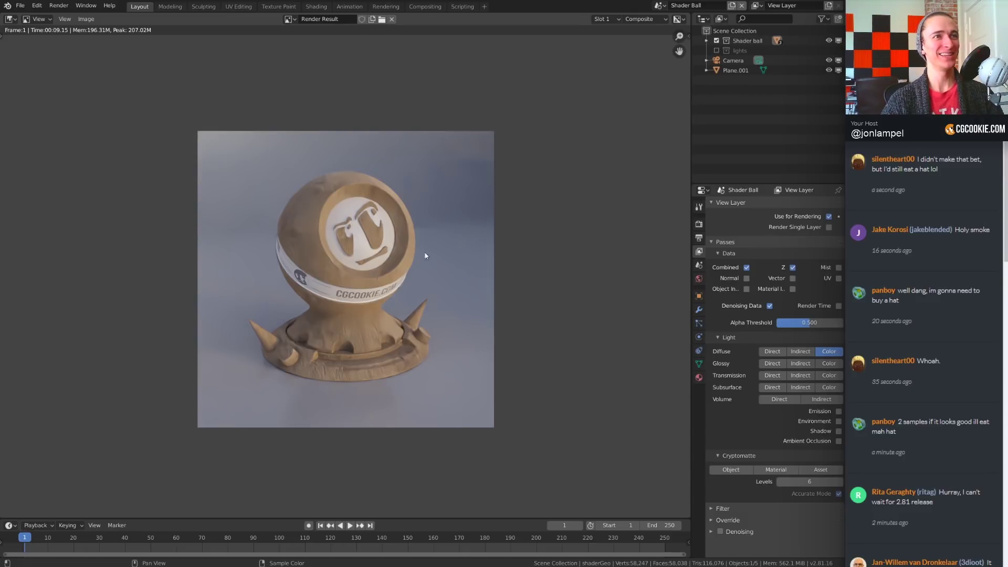
# - Open the Compositing workspace and cycle the Viewer node through the Render Layers outputs to preview the DiffCol pass
pyautogui.click(414, 8)
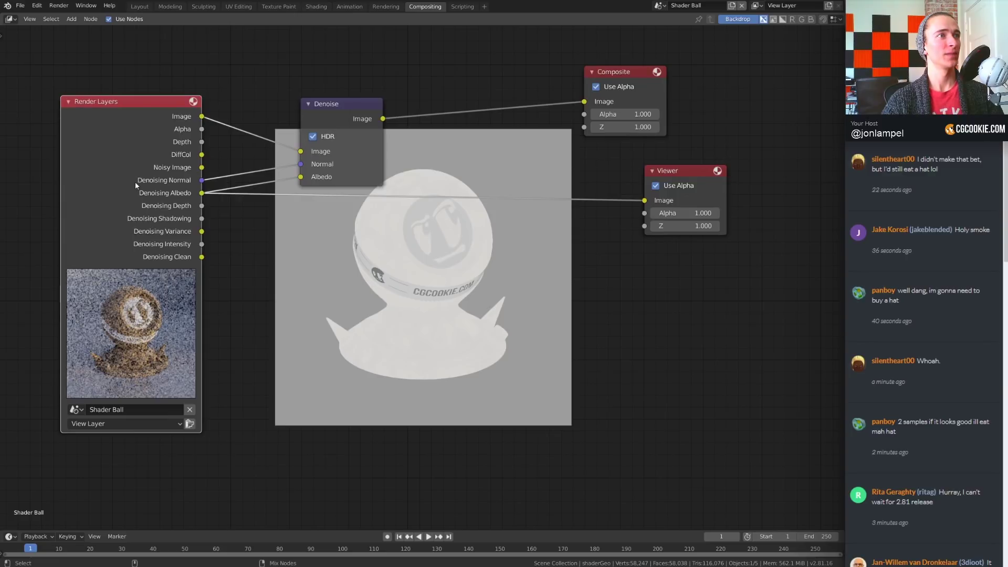
pyautogui.keyDown('ctrl'); pyautogui.keyDown('shift'); pyautogui.click(135, 182); pyautogui.keyUp('shift'); pyautogui.keyUp('ctrl')
pyautogui.keyDown('ctrl'); pyautogui.keyDown('shift'); pyautogui.click(134, 181); pyautogui.keyUp('shift'); pyautogui.keyUp('ctrl')
pyautogui.keyDown('ctrl'); pyautogui.keyDown('shift'); pyautogui.click(135, 182); pyautogui.keyUp('shift'); pyautogui.keyUp('ctrl')
pyautogui.keyDown('ctrl'); pyautogui.keyDown('shift'); pyautogui.click(134, 181); pyautogui.keyUp('shift'); pyautogui.keyUp('ctrl')
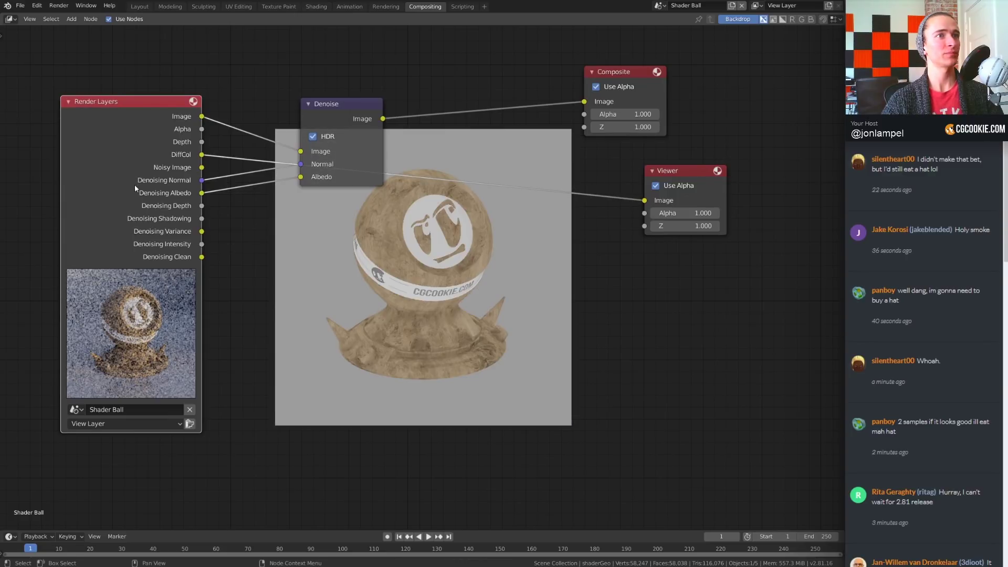
# - Connect the DiffCol output to the Denoise node's Albedo input and preview the Denoise result through the Viewer node
pyautogui.press('Home')
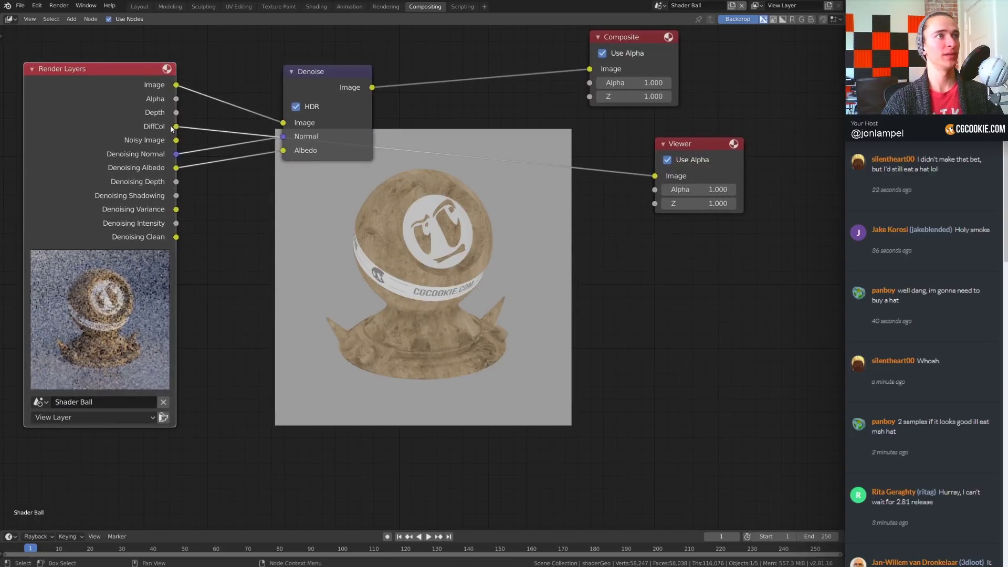
pyautogui.moveTo(176, 127); pyautogui.dragTo(289, 152)
pyautogui.keyDown('ctrl'); pyautogui.keyDown('shift'); pyautogui.click(347, 77); pyautogui.keyUp('shift'); pyautogui.keyUp('ctrl')
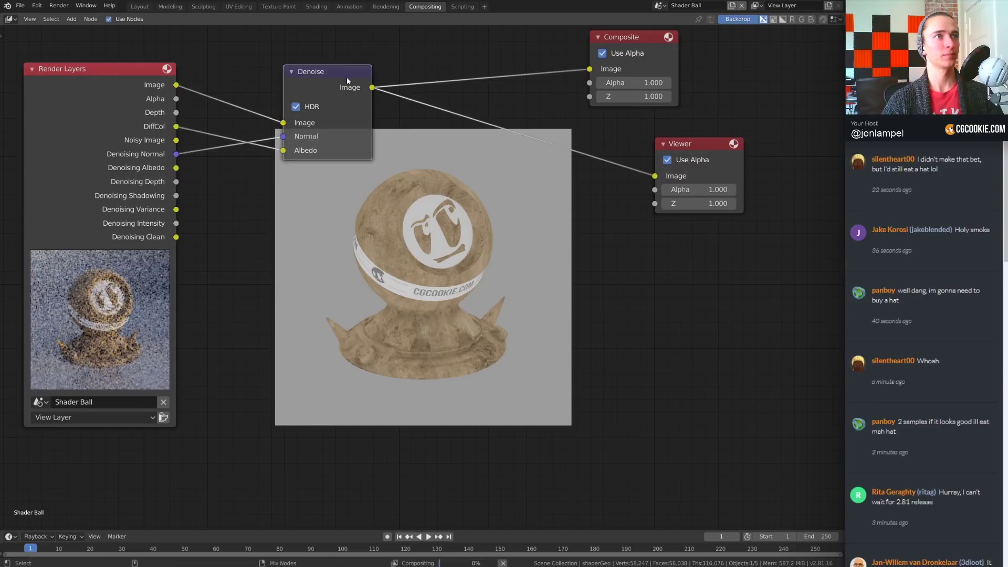
pyautogui.moveTo(506, 302); pyautogui.dragTo(507, 269, button='middle')
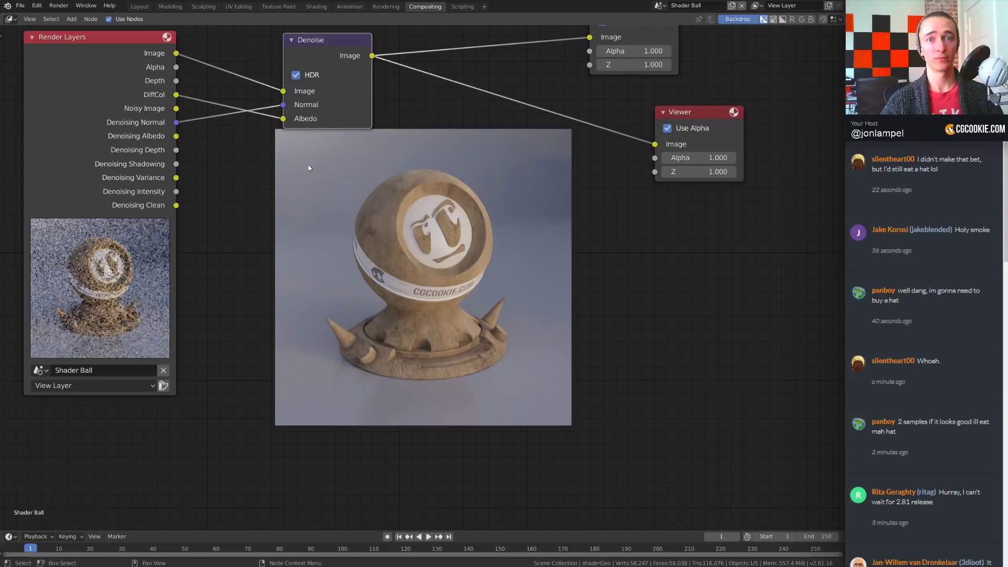
# - Compare the Denoising Albedo pass with the Denoise node's output through the Viewer node
pyautogui.keyDown('ctrl'); pyautogui.keyDown('shift'); pyautogui.click(149, 167); pyautogui.keyUp('shift'); pyautogui.keyUp('ctrl')
pyautogui.keyDown('ctrl'); pyautogui.keyDown('shift'); pyautogui.click(149, 167); pyautogui.keyUp('shift'); pyautogui.keyUp('ctrl')
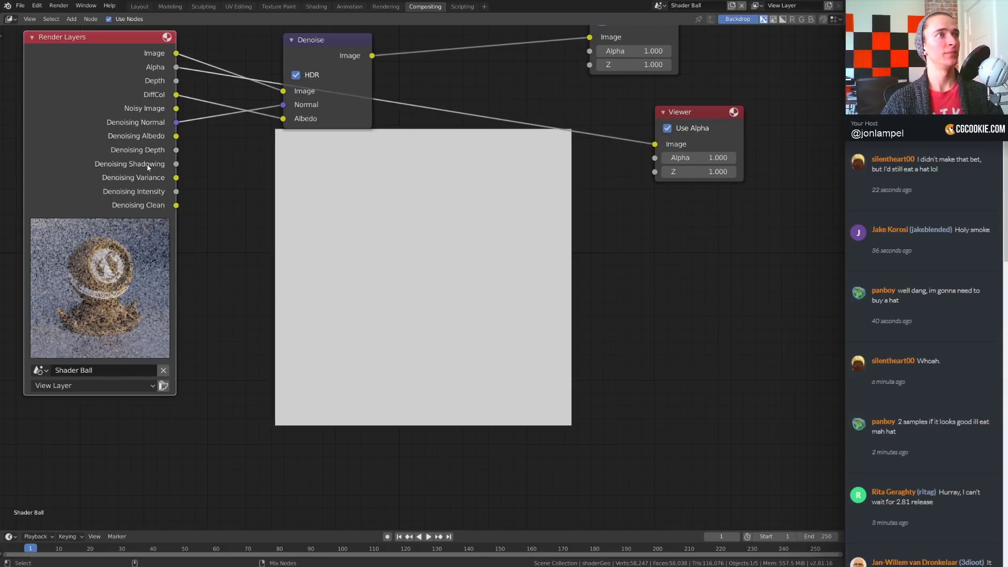
pyautogui.keyDown('ctrl'); pyautogui.keyDown('shift'); pyautogui.click(148, 167); pyautogui.keyUp('shift'); pyautogui.keyUp('ctrl')
pyautogui.keyDown('ctrl'); pyautogui.keyDown('shift'); pyautogui.click(149, 167); pyautogui.keyUp('shift'); pyautogui.keyUp('ctrl')
pyautogui.keyDown('ctrl'); pyautogui.keyDown('shift'); pyautogui.click(149, 167); pyautogui.keyUp('shift'); pyautogui.keyUp('ctrl')
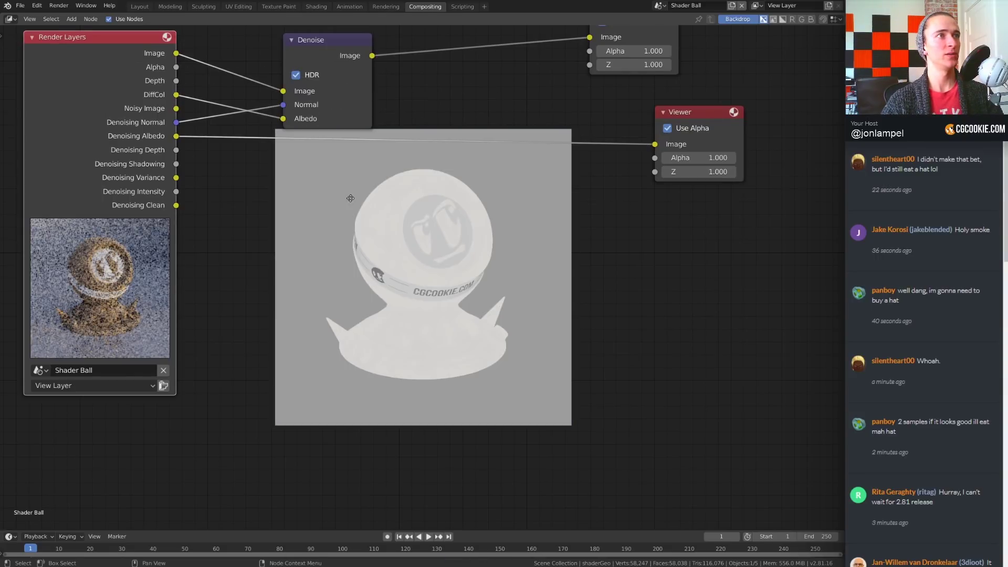
pyautogui.moveTo(351, 198); pyautogui.dragTo(354, 172, button='middle')
pyautogui.keyDown('alt'); pyautogui.moveTo(445, 216); pyautogui.dragTo(446, 254, button='middle'); pyautogui.keyUp('alt')
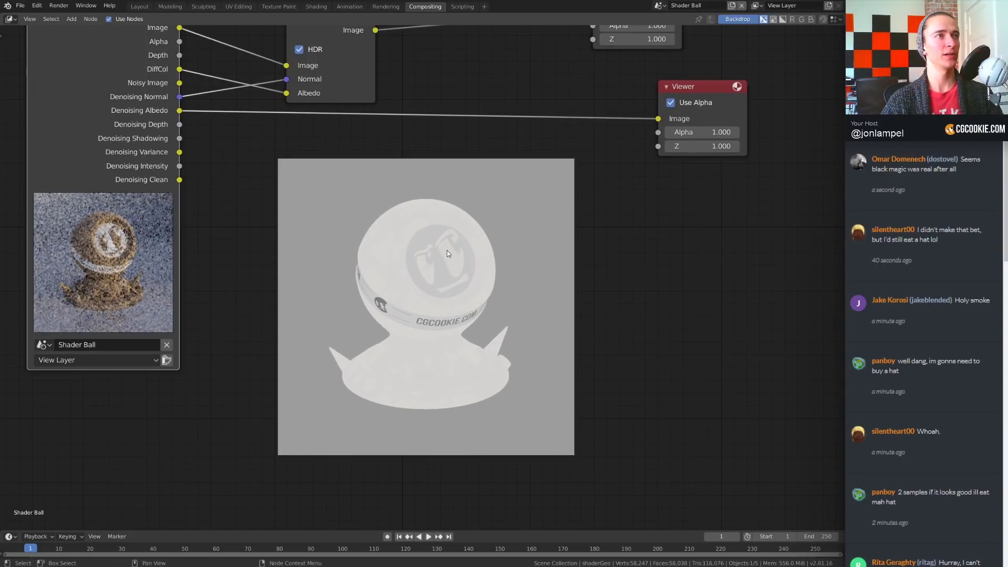
pyautogui.moveTo(263, 169); pyautogui.dragTo(273, 249, button='middle')
pyautogui.keyDown('ctrl'); pyautogui.keyDown('shift'); pyautogui.click(365, 112); pyautogui.keyUp('shift'); pyautogui.keyUp('ctrl')
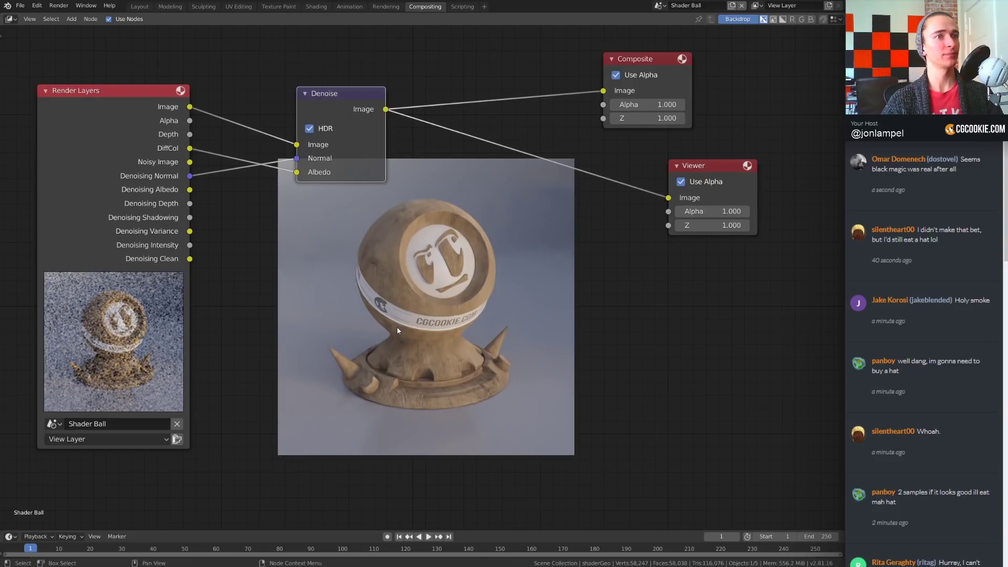
# - Go back to the Layout workspace and close the render result to return to the 3D viewport
pyautogui.click(140, 7)
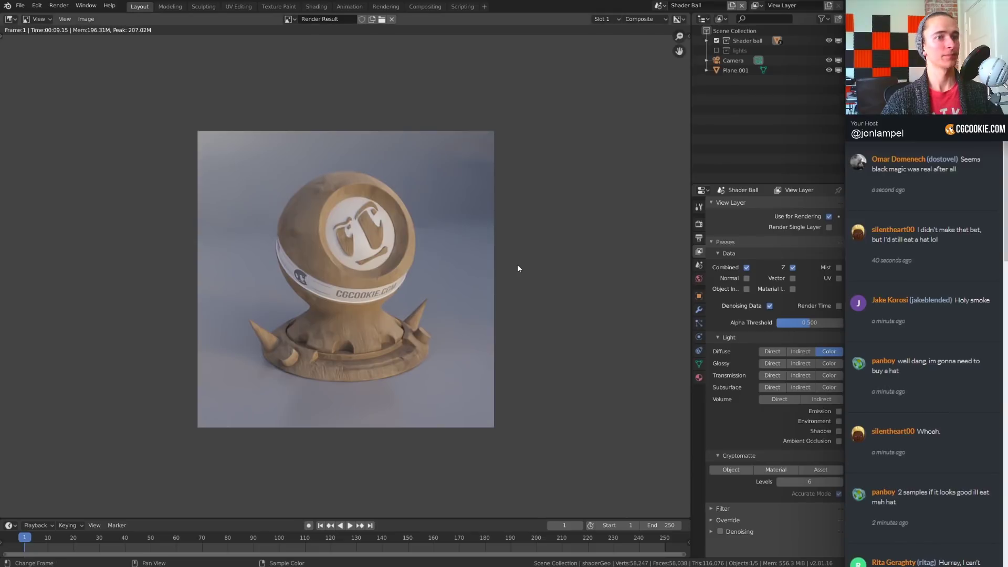
pyautogui.press('Escape')
pyautogui.keyDown('shift'); pyautogui.moveTo(512, 297); pyautogui.dragTo(450, 261, button='middle'); pyautogui.keyUp('shift')
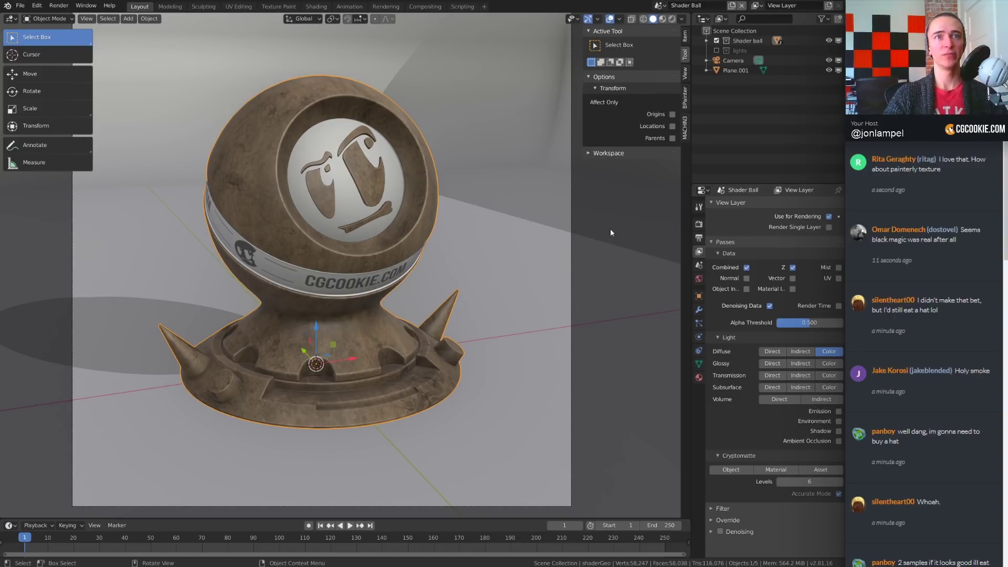
# - Switch the scene's render engine to Eevee
pyautogui.click(699, 206)
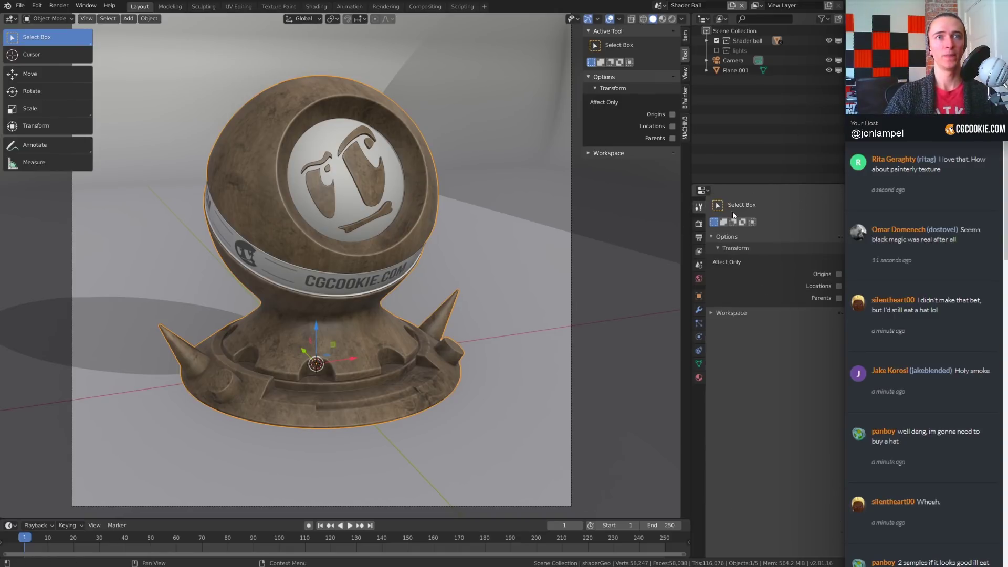
pyautogui.click(699, 224)
pyautogui.click(797, 205)
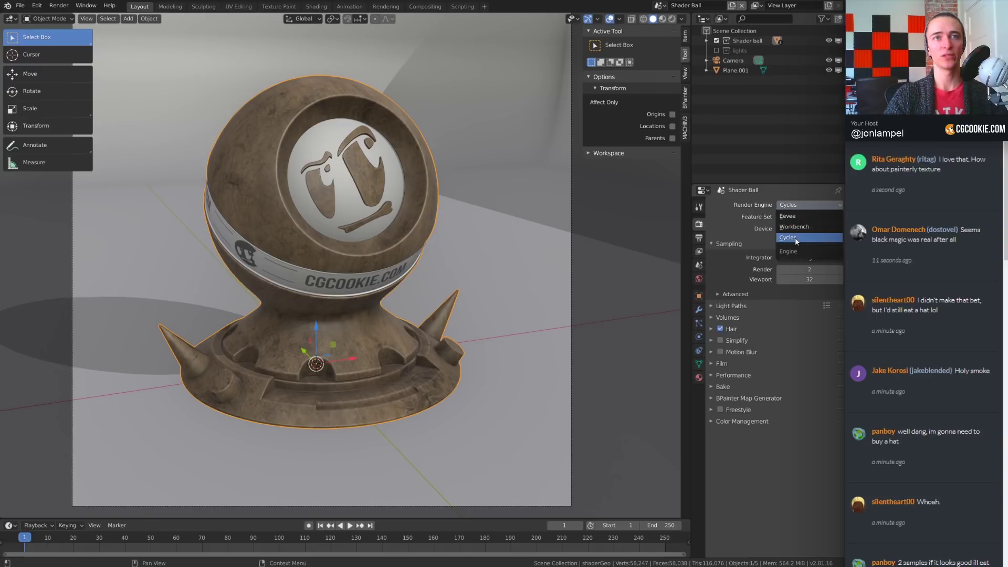
pyautogui.click(796, 215)
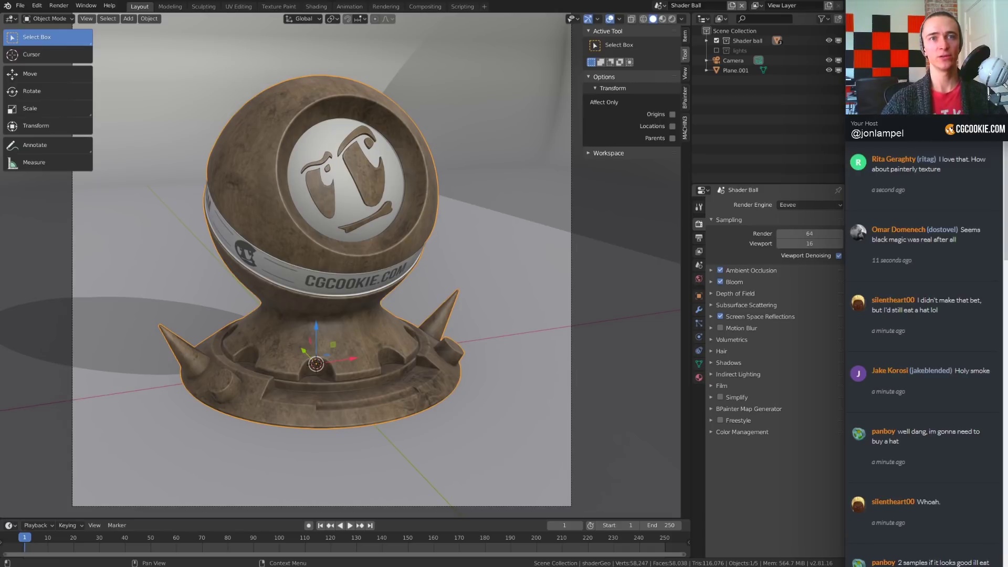
# - Expand Eevee's Shadows settings and switch the 3D viewport to rendered shading to inspect the shader ball
pyautogui.click(752, 362)
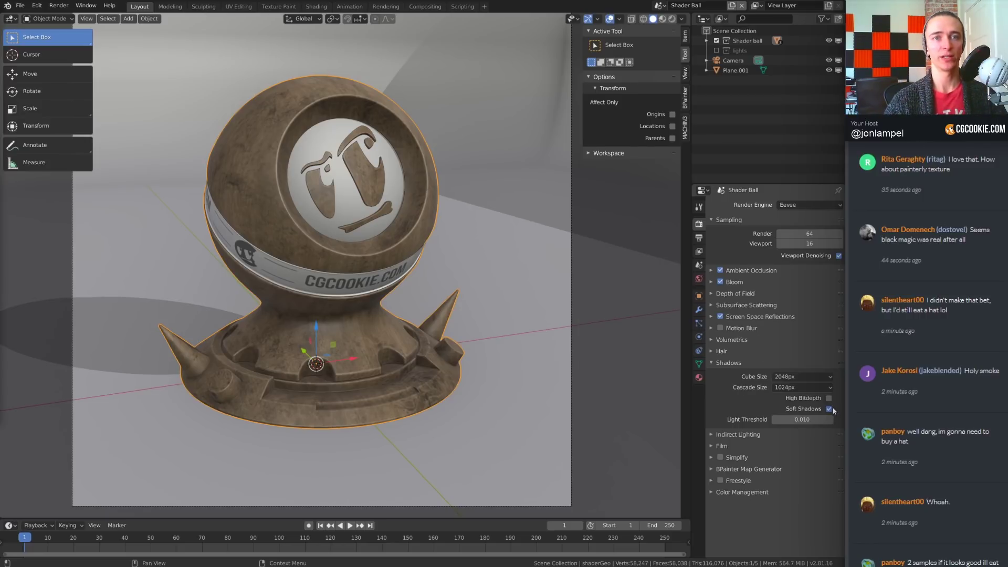
pyautogui.click(672, 19)
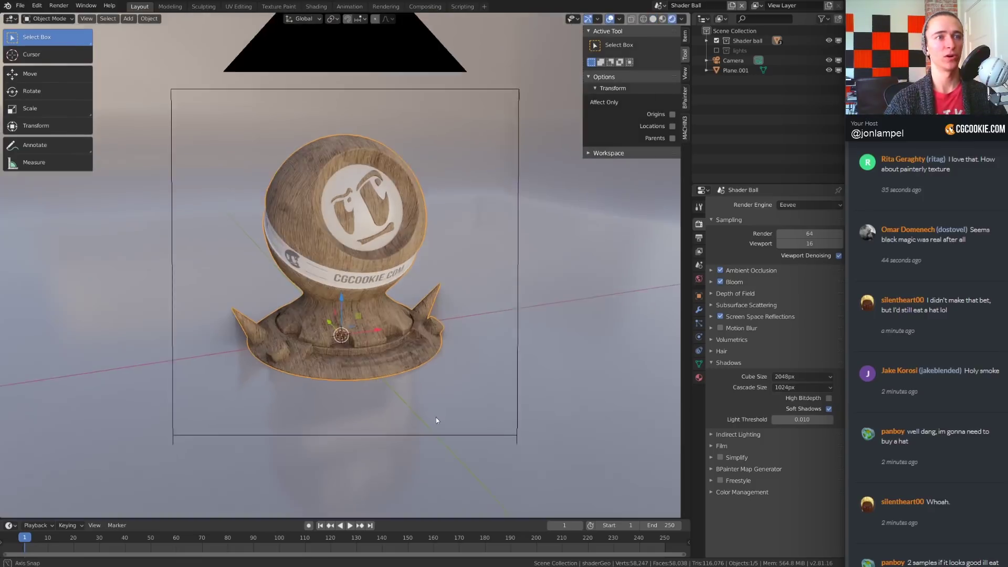
pyautogui.moveTo(439, 419); pyautogui.dragTo(538, 374, button='middle')
pyautogui.scroll(-3, 457, 363)
pyautogui.moveTo(457, 364); pyautogui.dragTo(522, 376, button='middle')
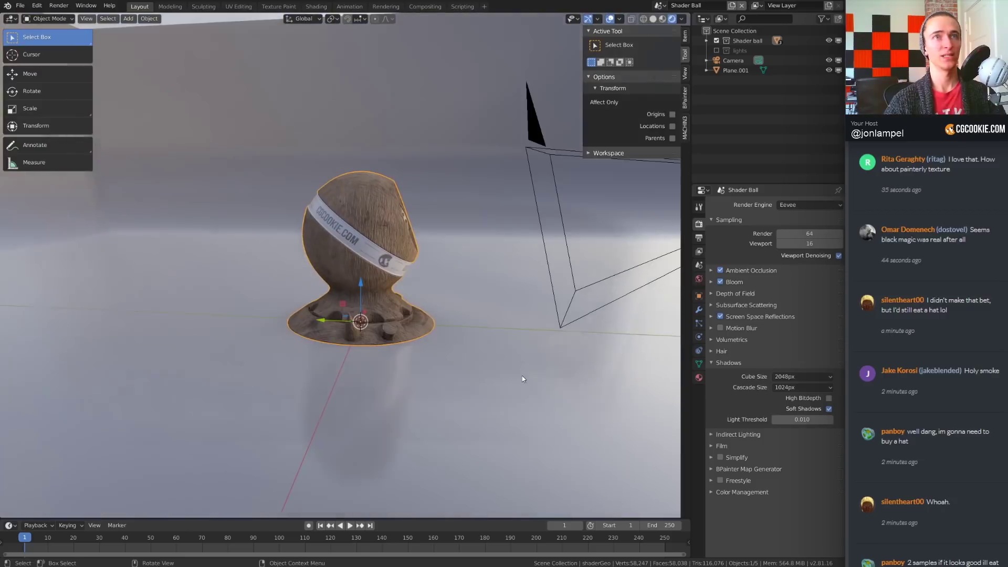
# - Enable the lights collection and toggle Soft Shadows off and on to compare the shadows, leaving it enabled
pyautogui.click(717, 50)
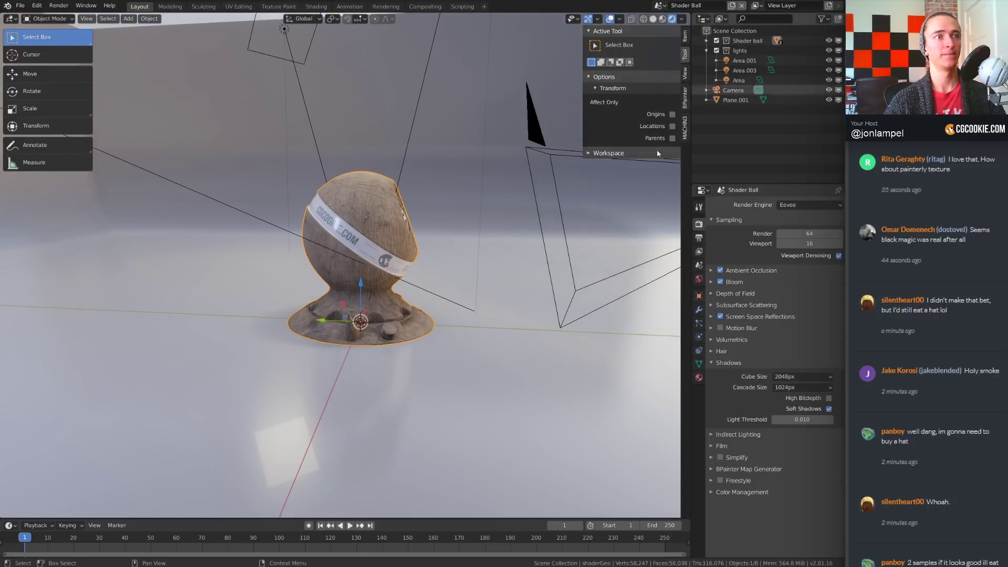
pyautogui.moveTo(399, 284); pyautogui.dragTo(431, 247, button='middle')
pyautogui.click(829, 409)
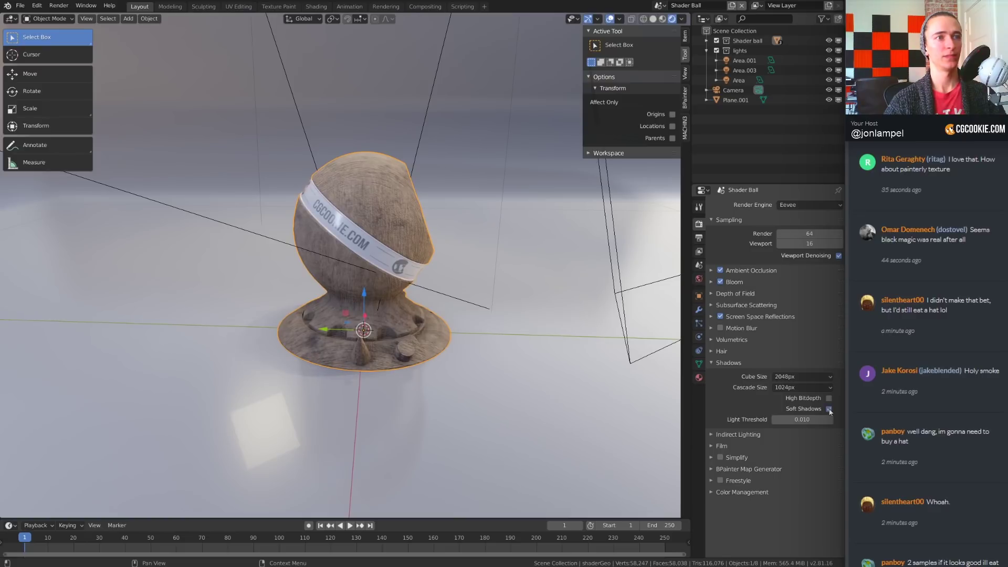
pyautogui.moveTo(503, 347)
pyautogui.mouseDown(button='middle')
pyautogui.moveTo(453, 345)
pyautogui.moveTo(455, 363)
pyautogui.moveTo(494, 357)
pyautogui.mouseUp(button='middle')
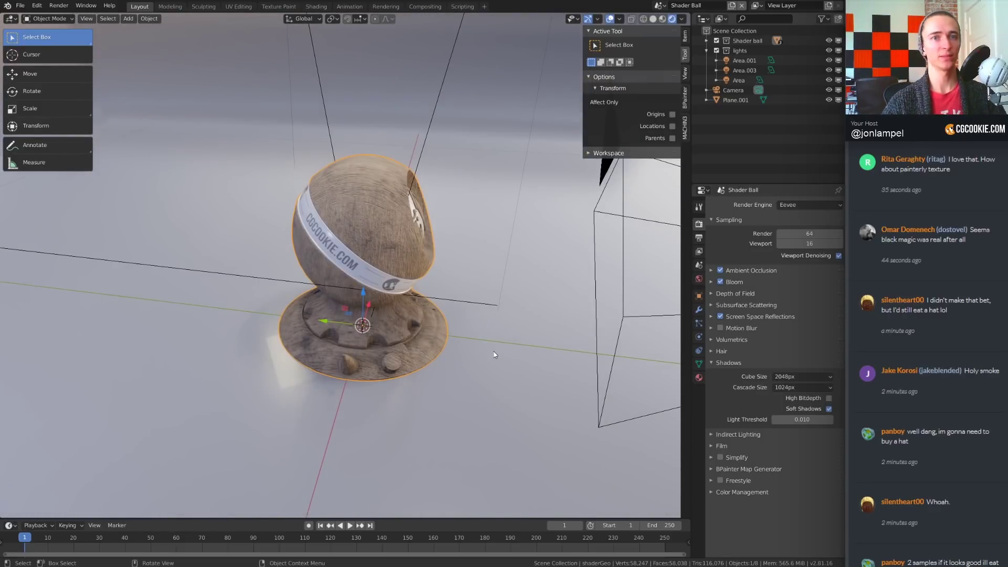
pyautogui.click(829, 409)
pyautogui.click(830, 409)
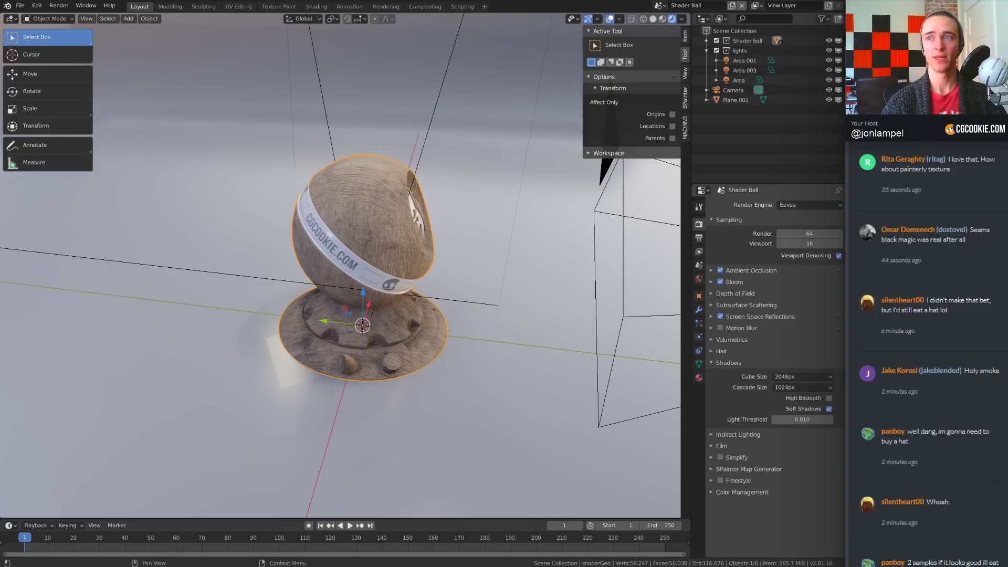
# - Open the Shading workspace and move the Material Output node farther from the Principled BSDF to make room
pyautogui.press('KP_0')
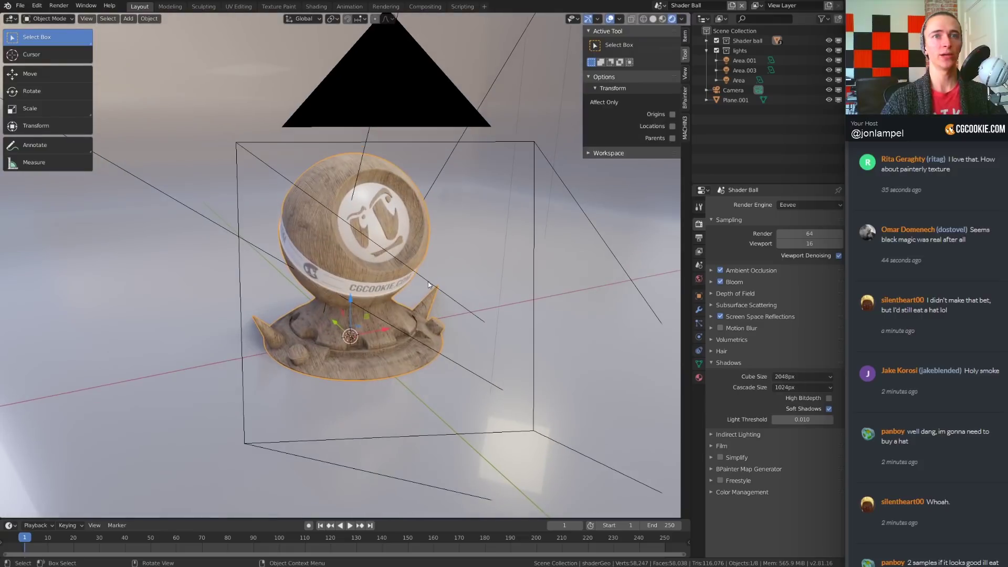
pyautogui.click(317, 7)
pyautogui.scroll(-2, 519, 395)
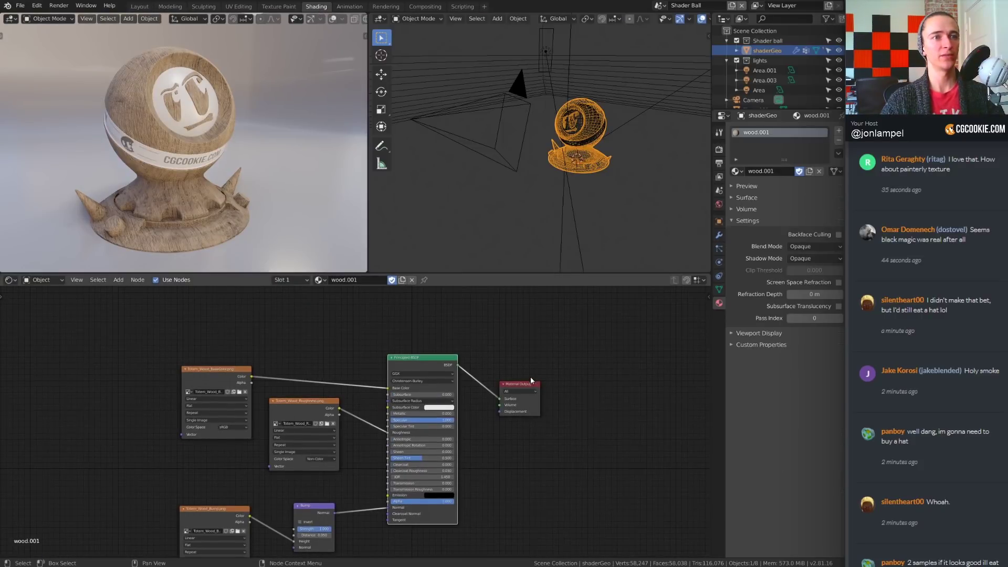
pyautogui.moveTo(531, 377); pyautogui.dragTo(641, 383)
pyautogui.press('Home')
# - Add a Holdout shader node beside the Principled BSDF, connect it to the Material Output's Surface, and inspect the preview
pyautogui.hotkey('shift', 'a')
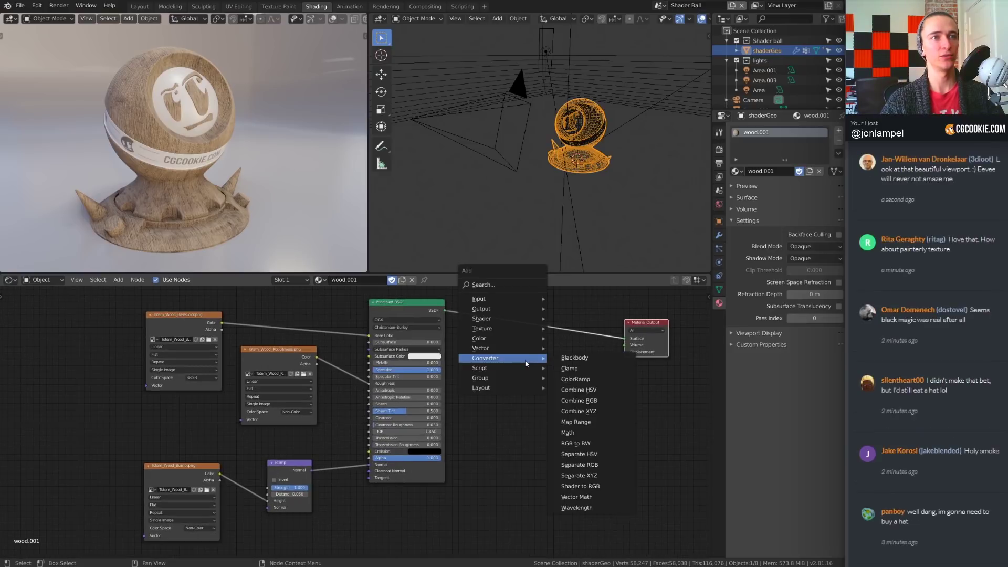
pyautogui.moveTo(526, 319)
pyautogui.click(572, 372)
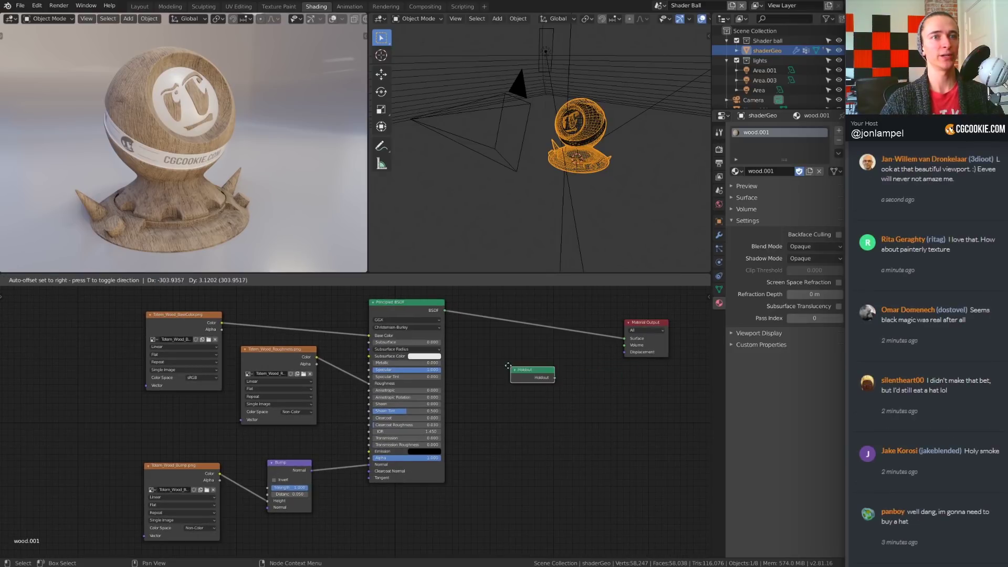
pyautogui.click(506, 361)
pyautogui.keyDown('ctrl'); pyautogui.keyDown('shift'); pyautogui.click(506, 361); pyautogui.keyUp('shift'); pyautogui.keyUp('ctrl')
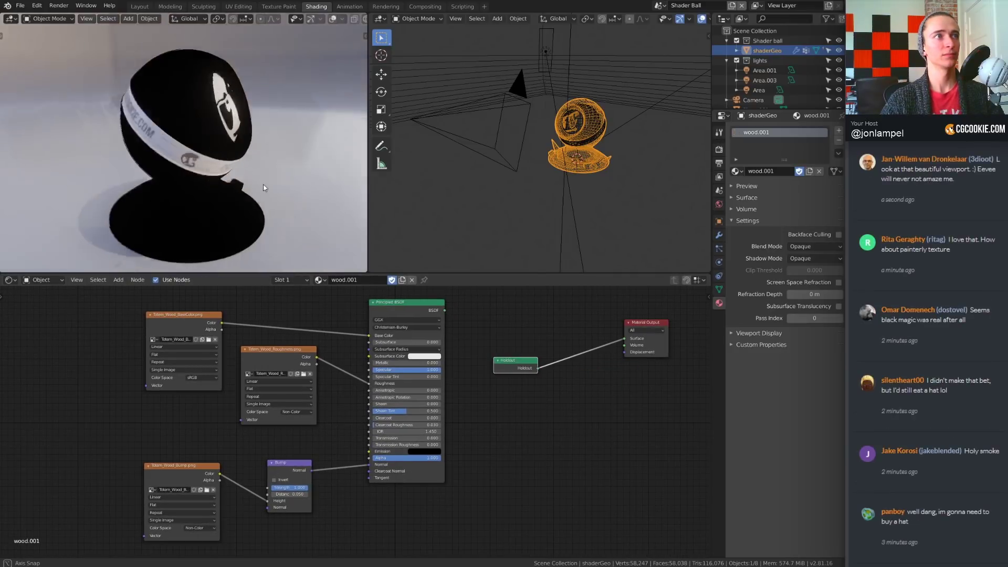
pyautogui.moveTo(205, 174); pyautogui.dragTo(209, 175, button='middle')
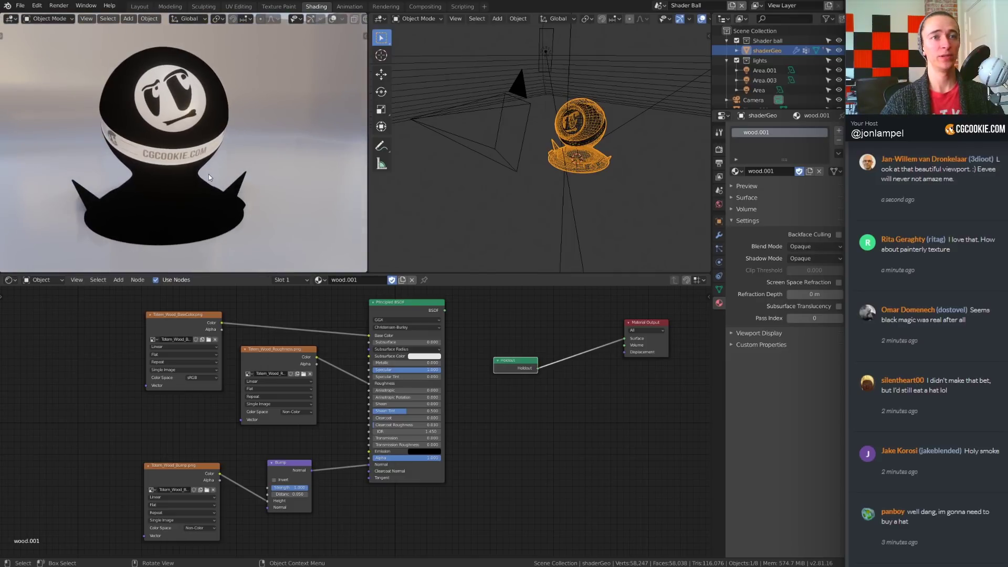
# - Enable a transparent film background in the render settings and inspect the Holdout material's cutout on the shader ball
pyautogui.click(719, 149)
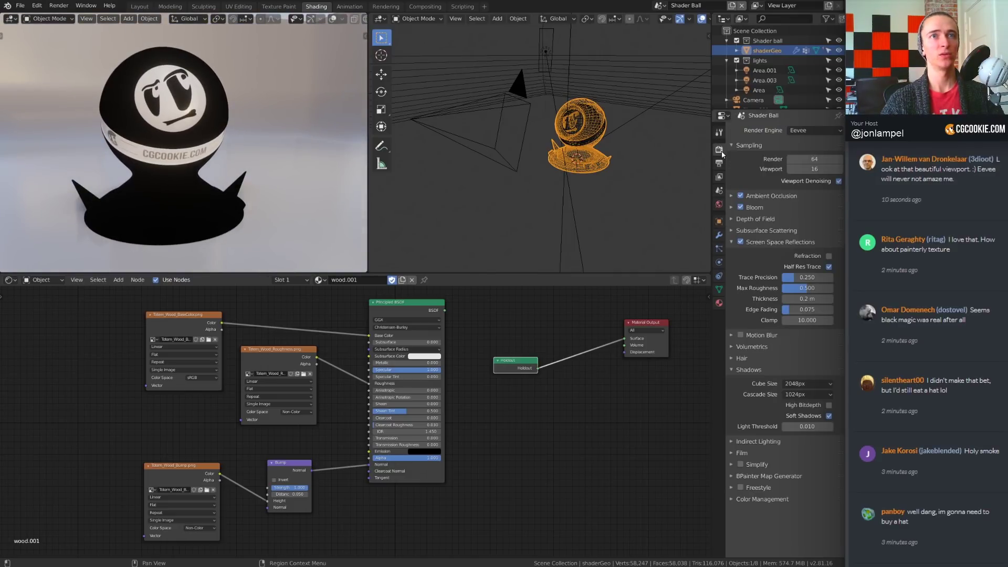
pyautogui.click(753, 369)
pyautogui.click(751, 392)
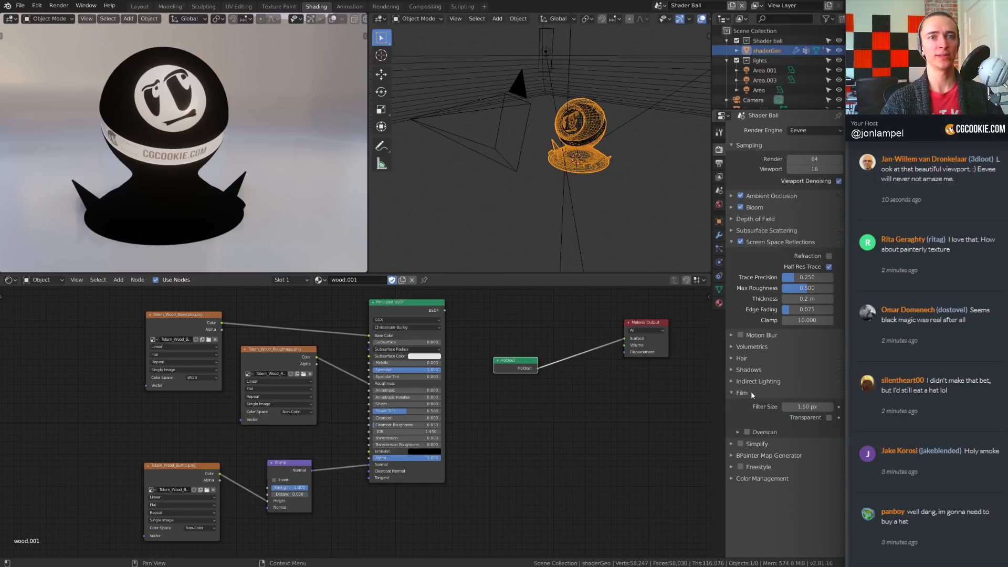
pyautogui.click(829, 418)
pyautogui.moveTo(211, 174); pyautogui.dragTo(224, 204, button='middle')
pyautogui.scroll(2, 223, 203)
pyautogui.moveTo(236, 163); pyautogui.dragTo(253, 198, button='middle')
pyautogui.scroll(2, 222, 165)
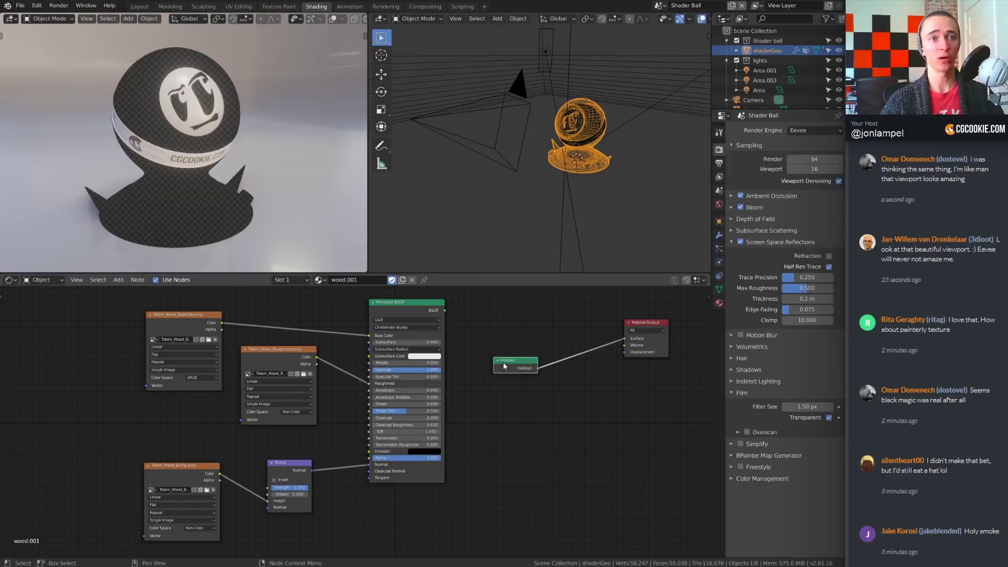
# - Replace the Holdout node with the Principled BSDF as the material's surface and turn off the transparent film
pyautogui.press('x')
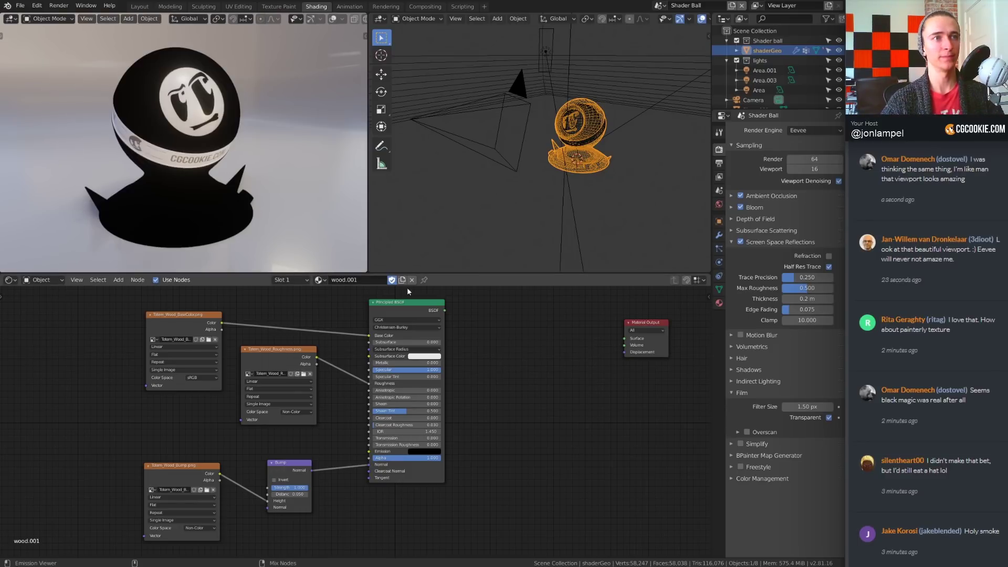
pyautogui.keyDown('ctrl'); pyautogui.keyDown('shift'); pyautogui.click(404, 308); pyautogui.keyUp('shift'); pyautogui.keyUp('ctrl')
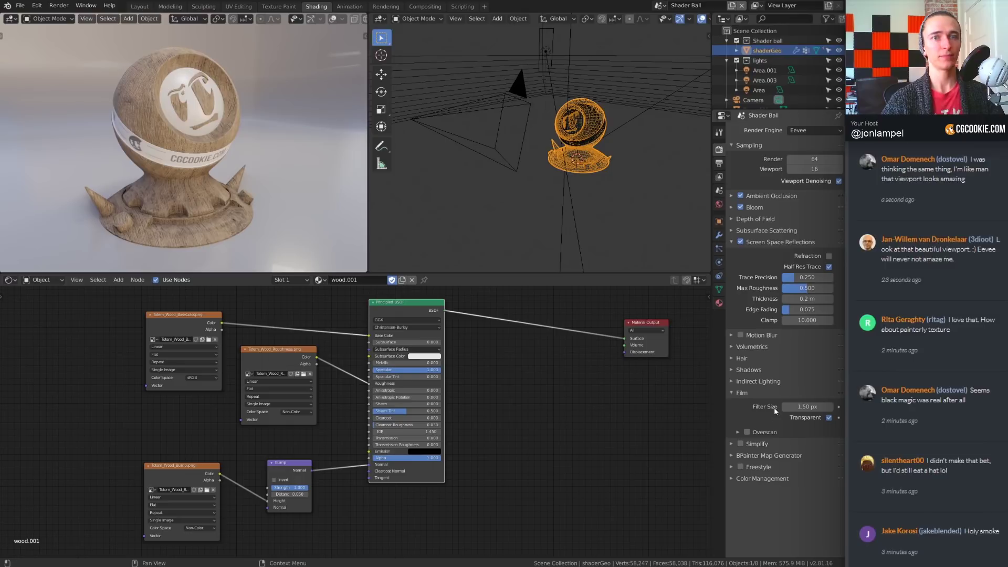
pyautogui.click(828, 418)
pyautogui.moveTo(554, 384); pyautogui.dragTo(581, 410, button='middle')
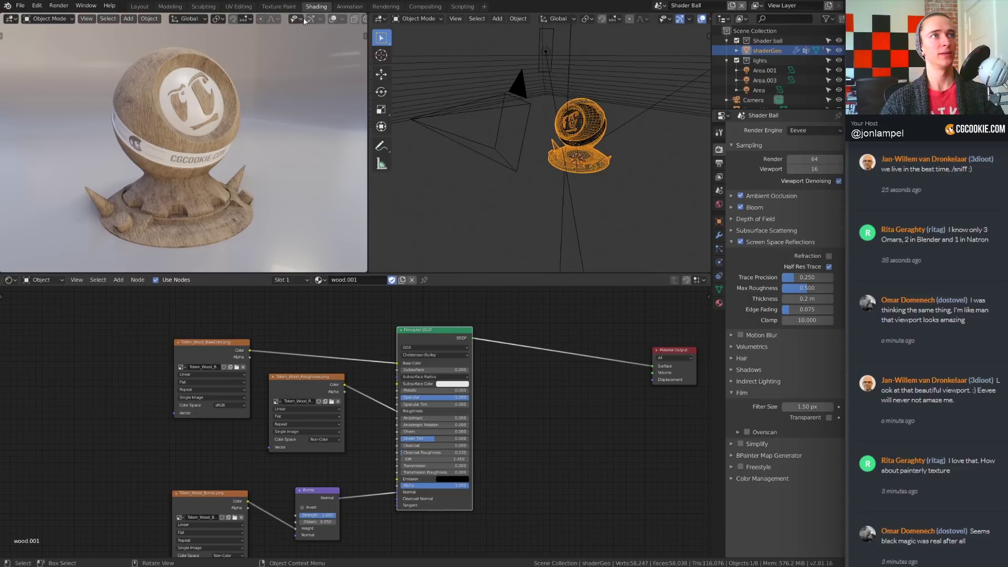
pyautogui.scroll(-3, 294, 19)
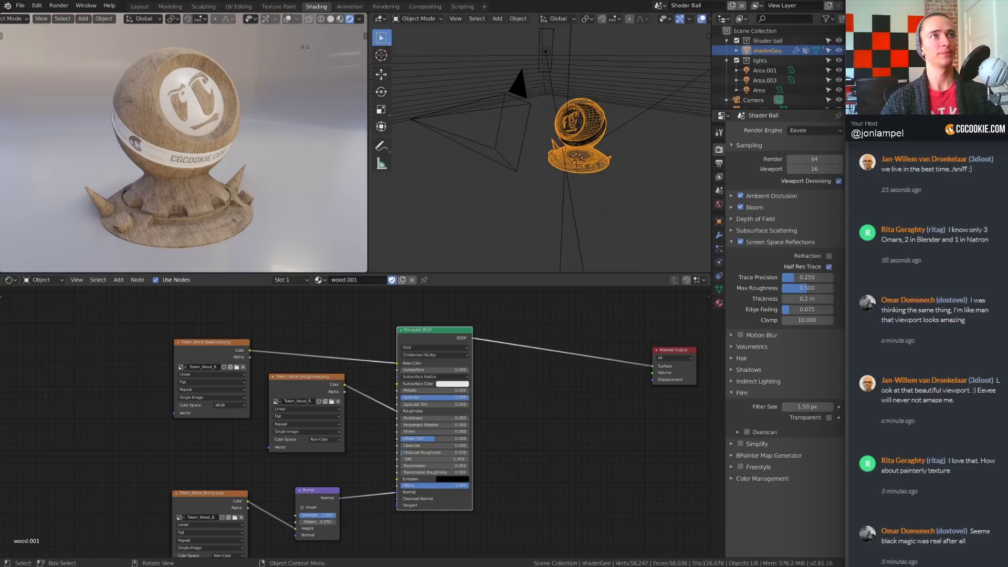
pyautogui.moveTo(305, 47); pyautogui.dragTo(310, 47, button='middle')
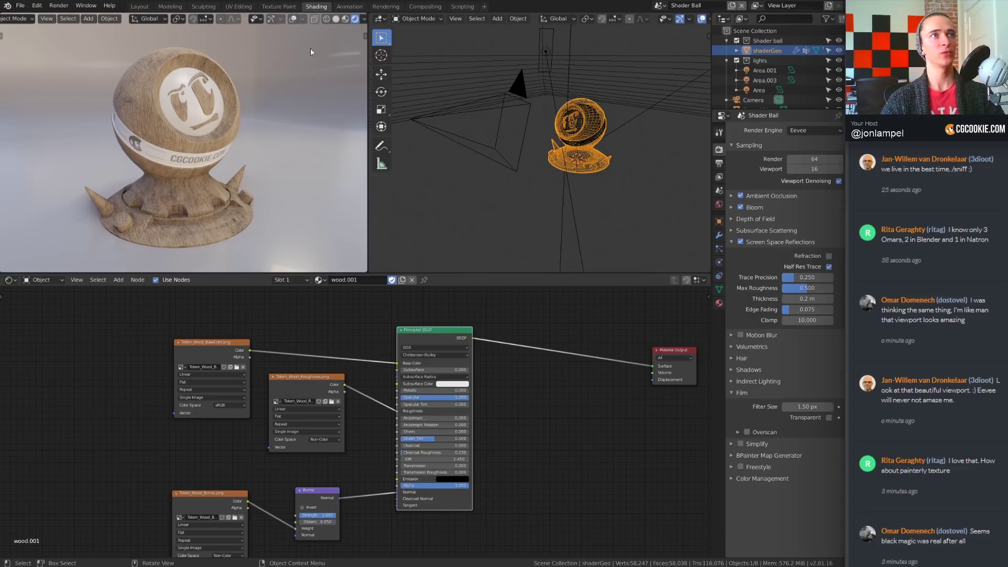
# - Open the Layout workspace and view the shader ball in Material Preview shading with overlays hidden
pyautogui.click(138, 7)
pyautogui.moveTo(459, 169); pyautogui.dragTo(501, 176, button='middle')
pyautogui.press('n')
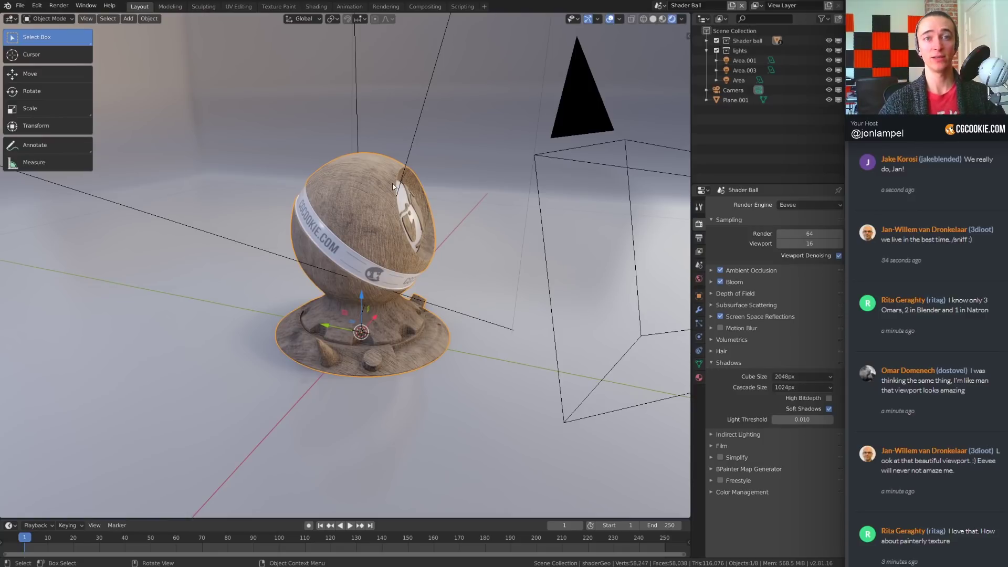
pyautogui.click(654, 19)
pyautogui.click(663, 19)
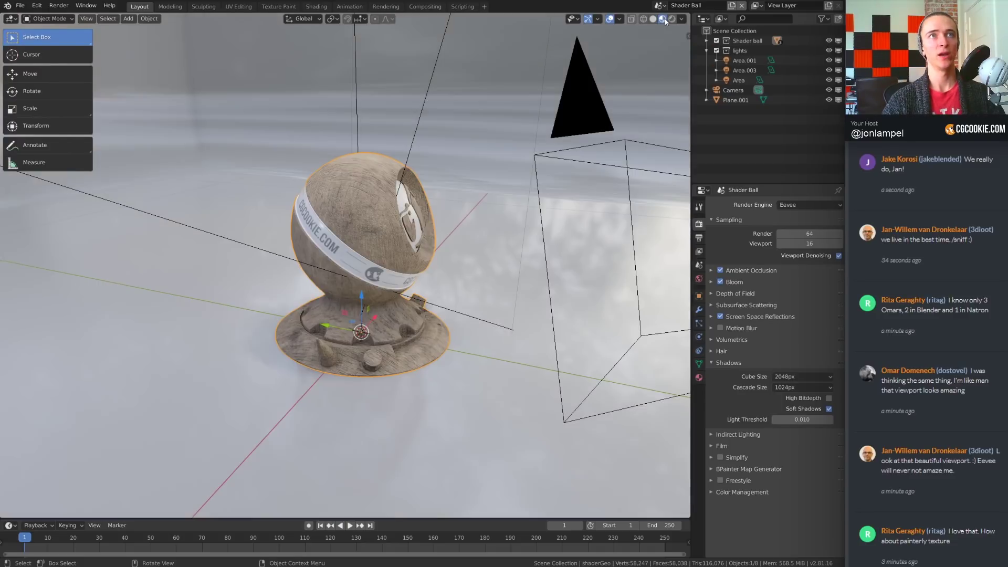
pyautogui.moveTo(553, 266); pyautogui.dragTo(514, 264, button='middle')
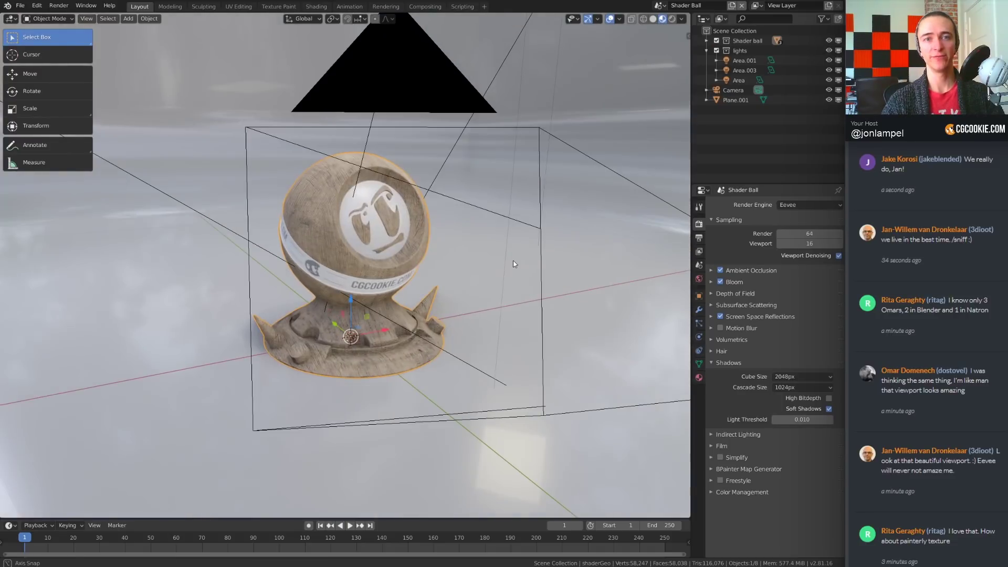
pyautogui.hotkey('shift', 'alt', 'z')
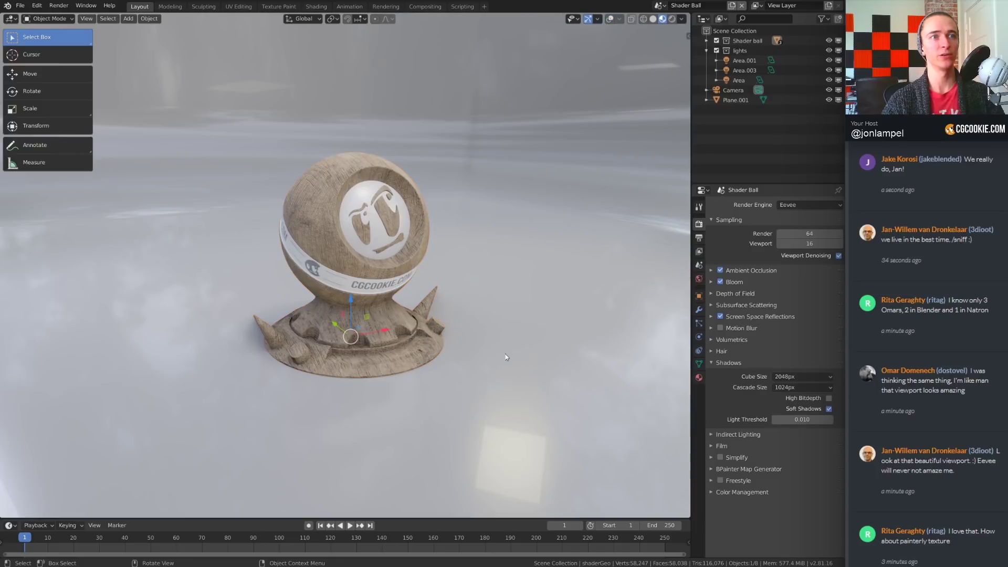
pyautogui.moveTo(510, 326); pyautogui.dragTo(500, 295, button='middle')
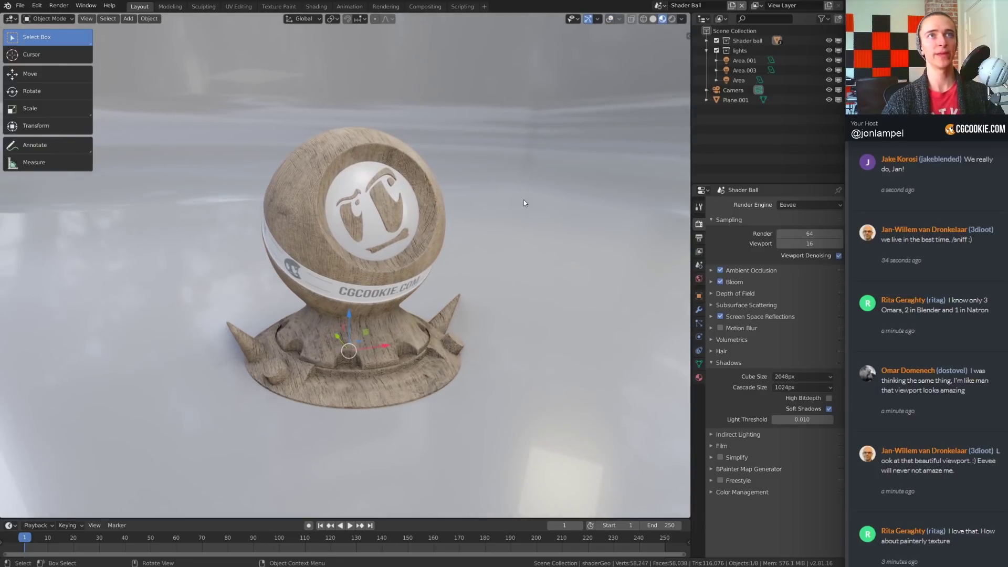
# - Switch the render engine to Cycles, check the Material Preview lighting options, and return the engine to Eevee
pyautogui.click(684, 20)
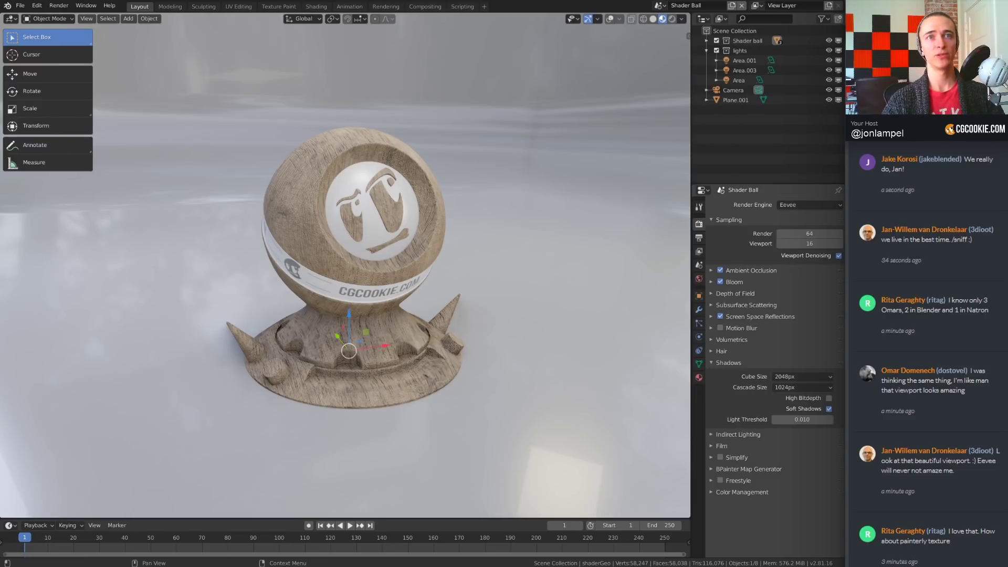
pyautogui.click(803, 205)
pyautogui.click(789, 236)
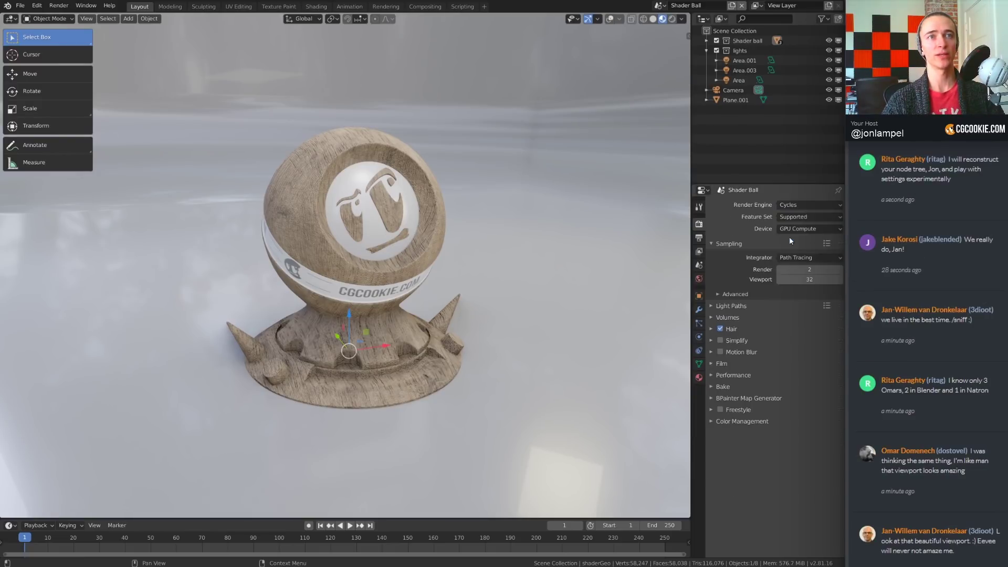
pyautogui.moveTo(472, 275); pyautogui.dragTo(528, 135, button='middle')
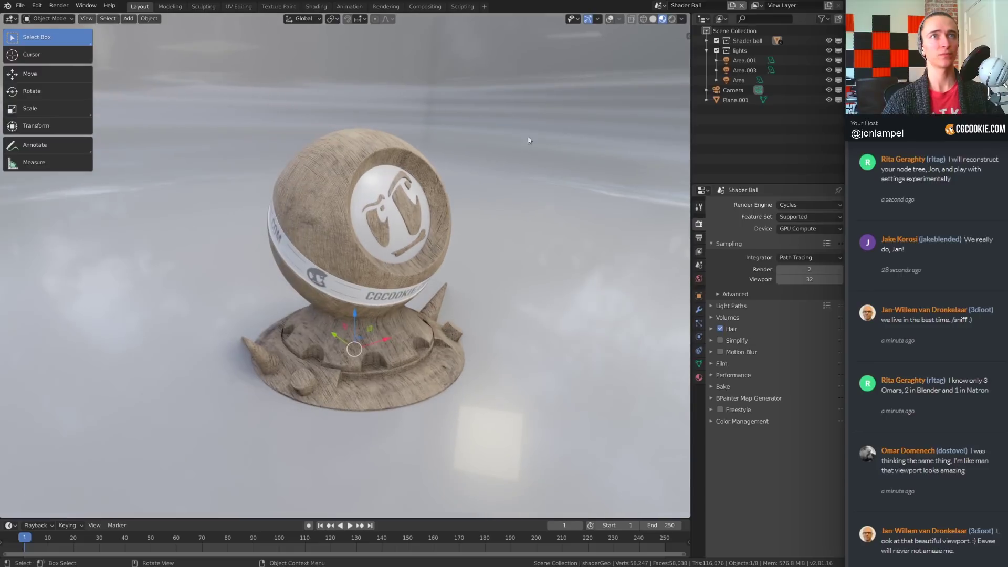
pyautogui.click(682, 20)
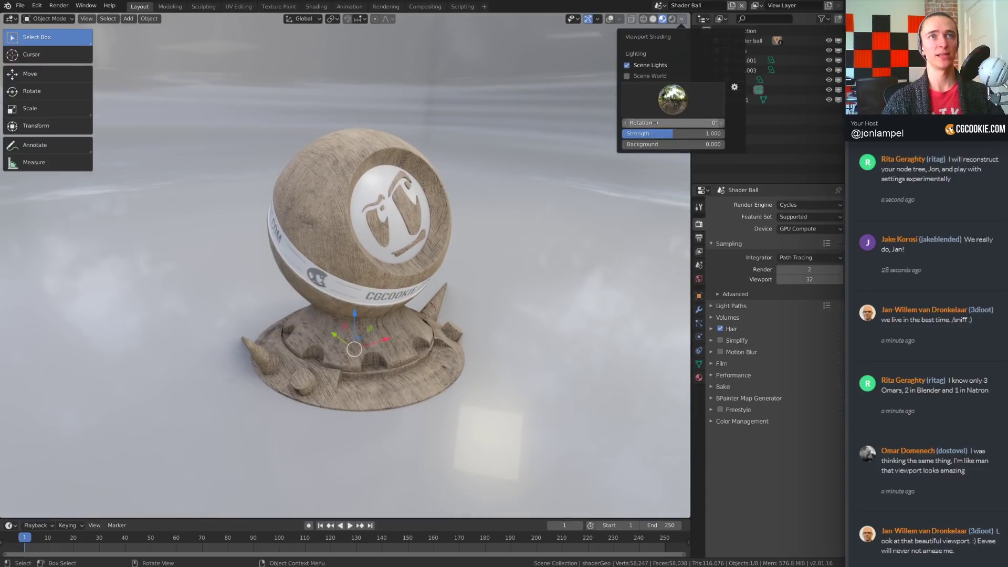
pyautogui.click(809, 204)
pyautogui.click(796, 216)
# - Compare Rendered and Material Preview shading and check the rendered lighting options, leaving the viewport in Rendered shading
pyautogui.click(673, 19)
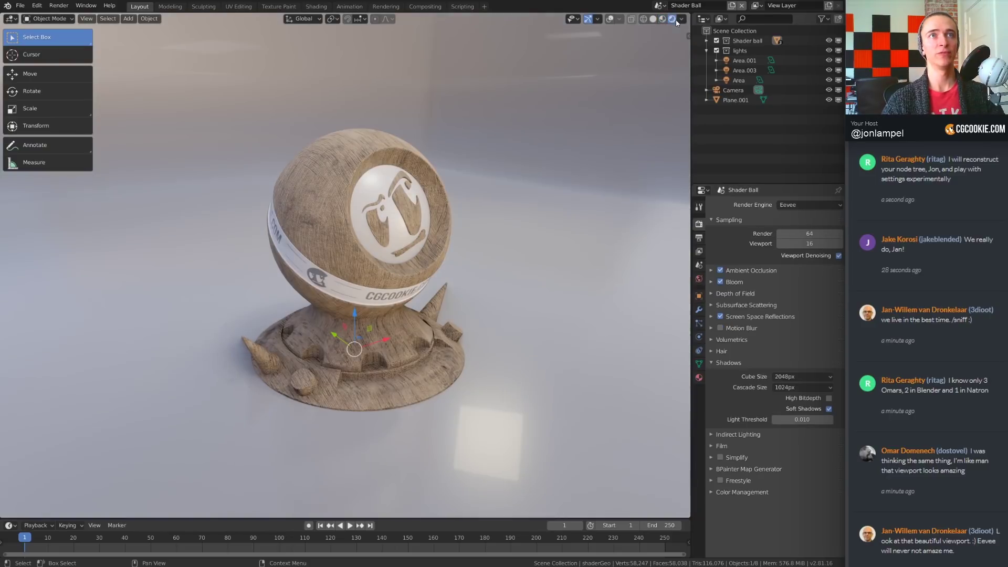
pyautogui.click(682, 19)
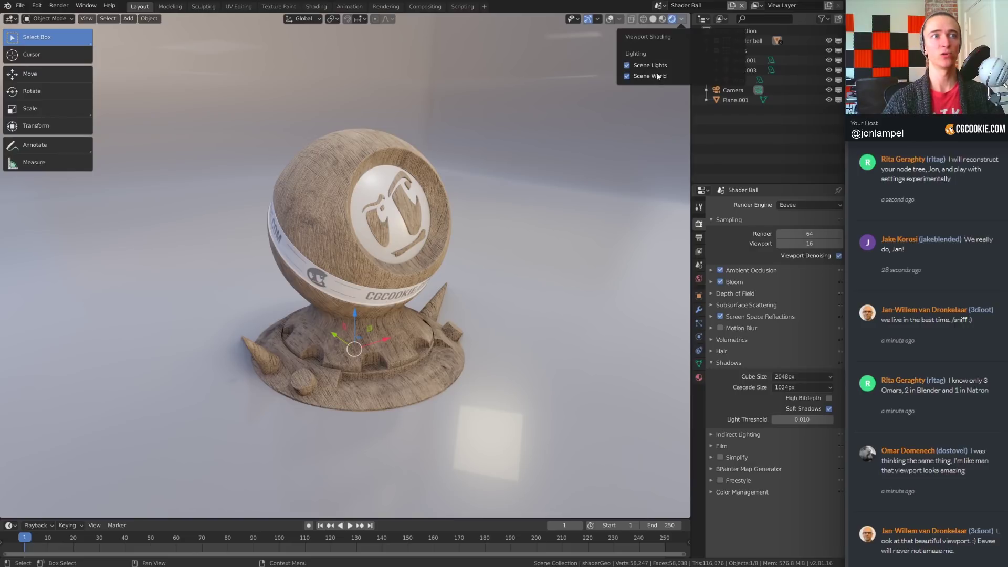
pyautogui.click(663, 19)
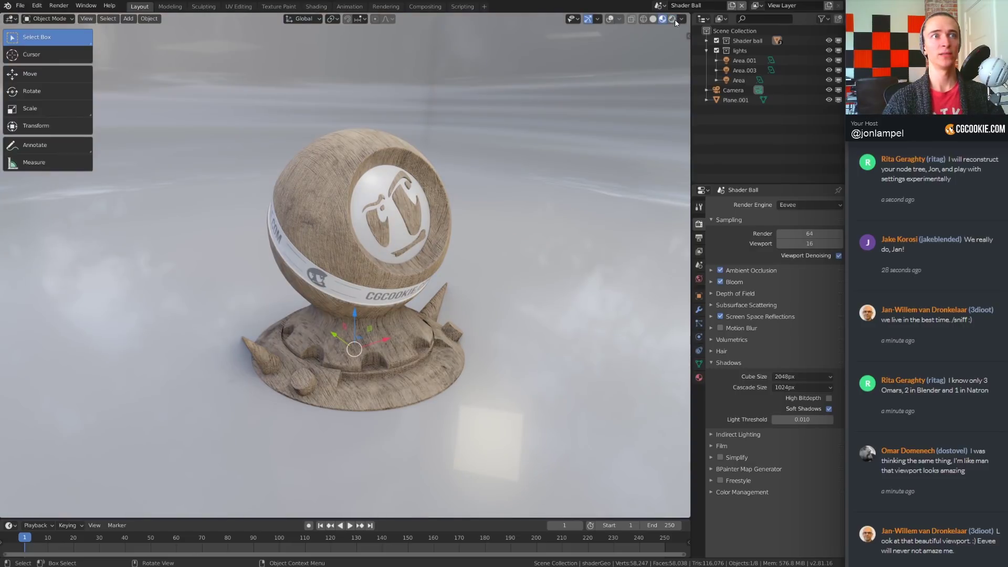
pyautogui.click(672, 19)
pyautogui.click(660, 19)
pyautogui.click(669, 20)
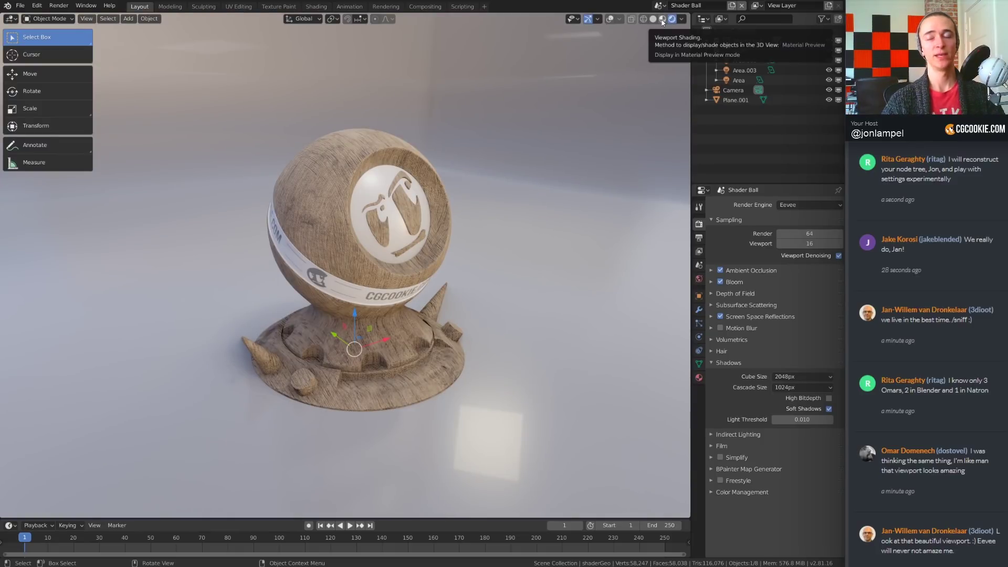
# - Set the render engine to Cycles and disable Scene Lights and Scene World for the rendered viewport
pyautogui.click(792, 205)
pyautogui.click(797, 239)
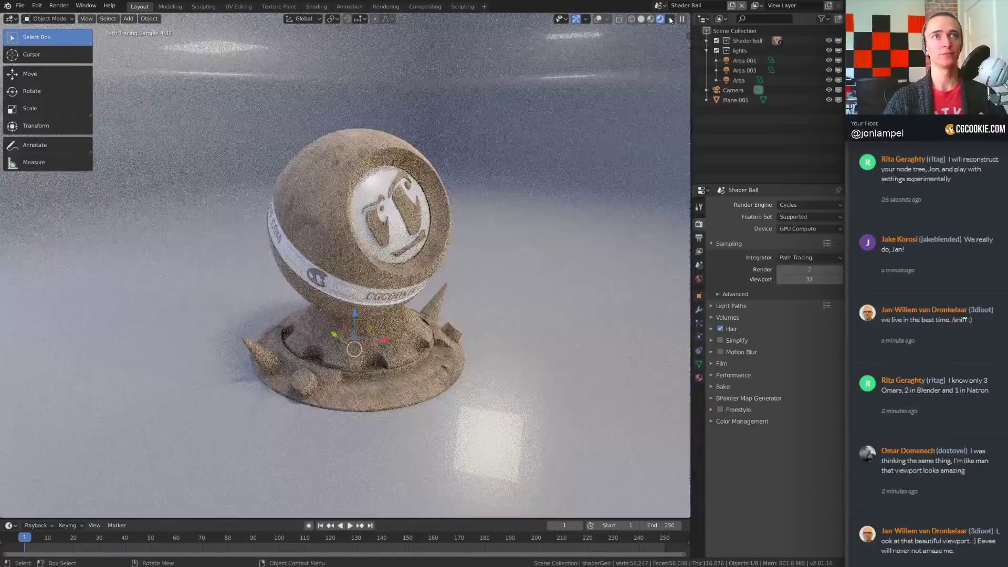
pyautogui.click(670, 19)
pyautogui.click(615, 65)
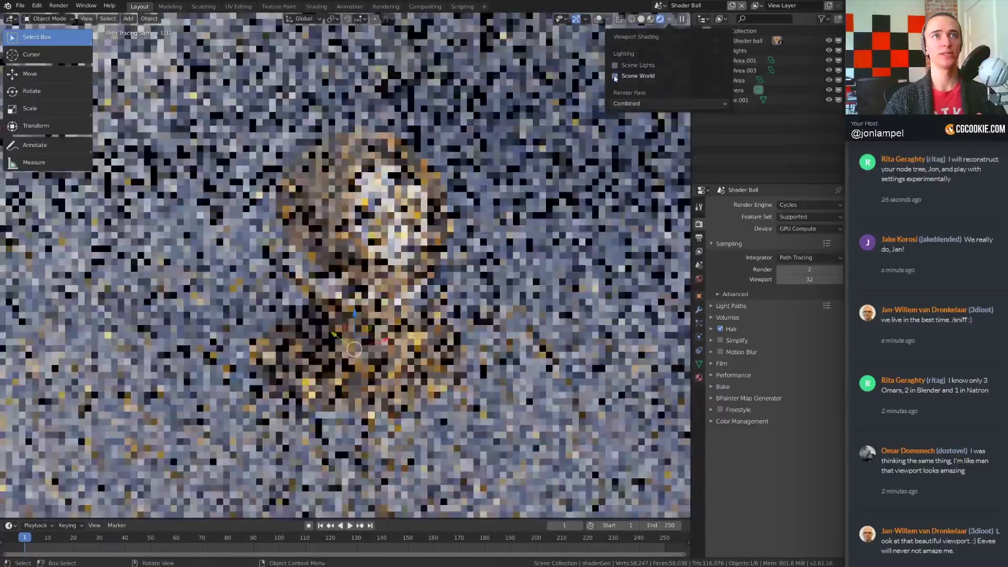
pyautogui.click(615, 76)
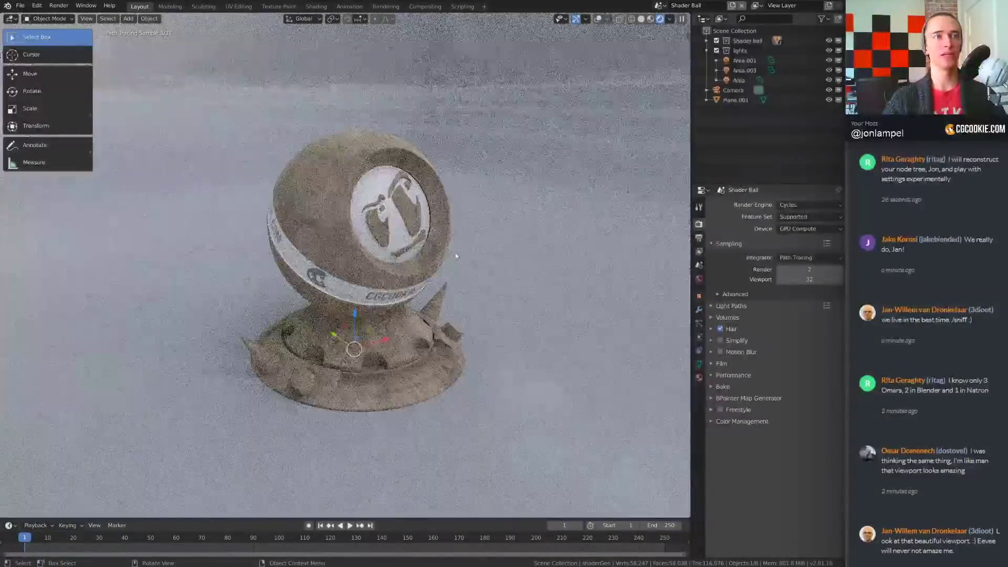
pyautogui.moveTo(472, 263)
pyautogui.mouseDown(button='middle')
pyautogui.moveTo(399, 252)
pyautogui.moveTo(565, 242)
pyautogui.moveTo(604, 173)
pyautogui.mouseUp(button='middle')
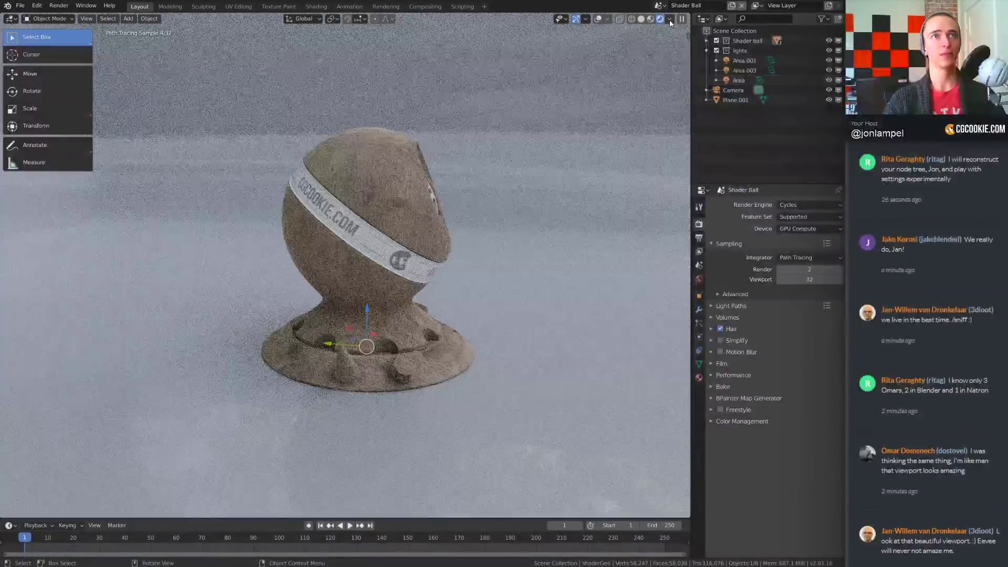
# - Choose a different studio HDRI to light the Cycles viewport and inspect the shader ball under it
pyautogui.click(670, 20)
pyautogui.click(661, 100)
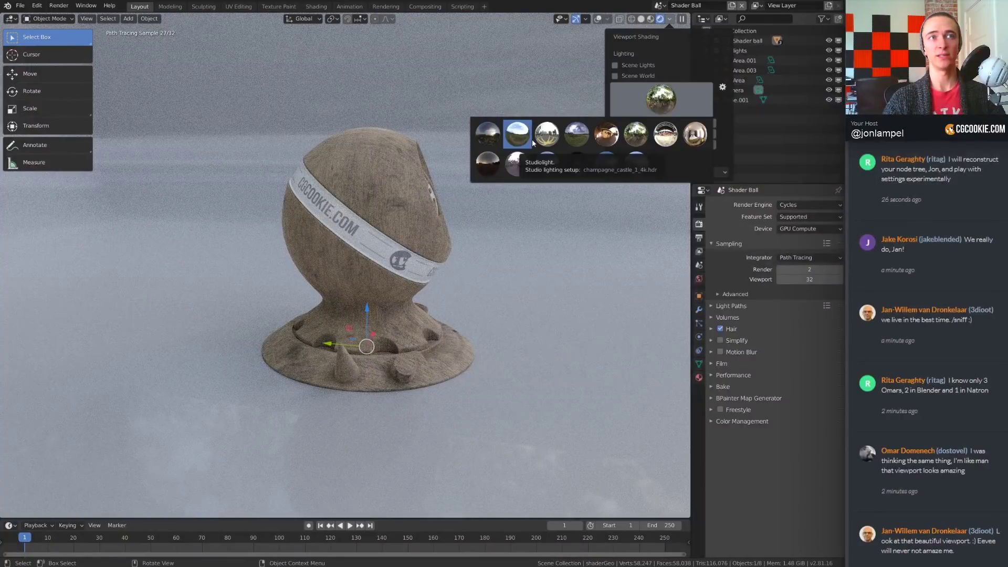
pyautogui.click(606, 138)
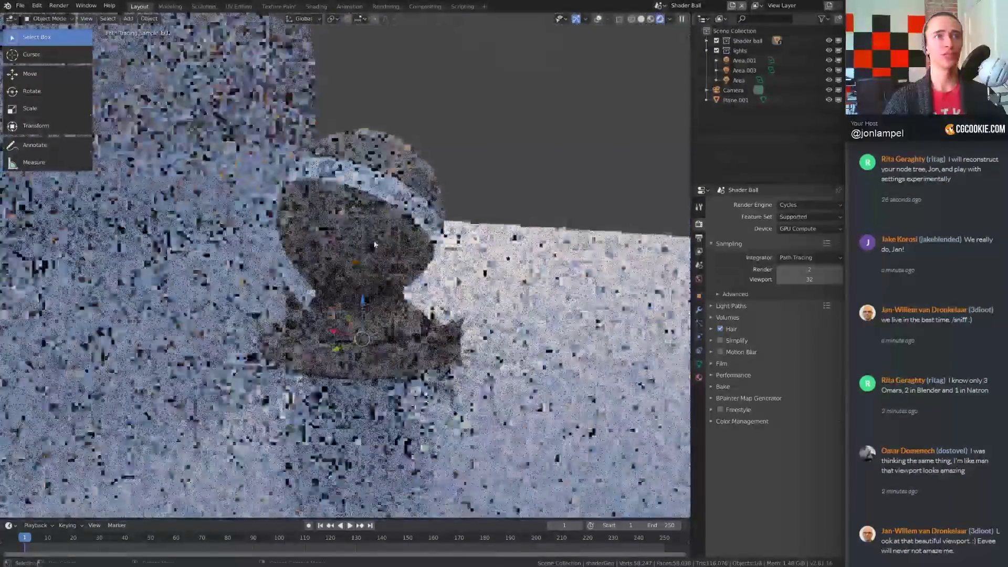
pyautogui.click(671, 20)
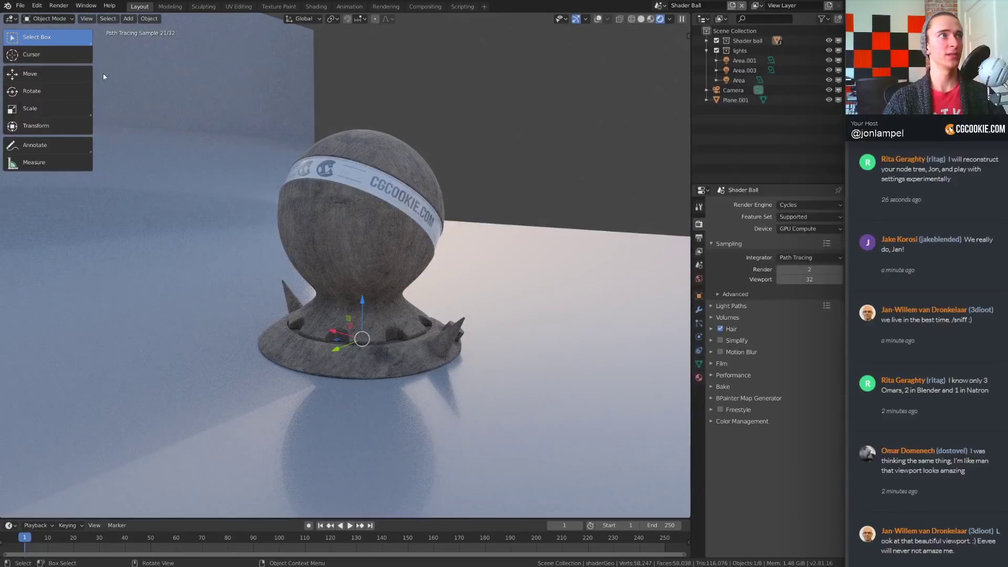
# - Locate the Viewport Render Image command and inspect the HDRI-lit shader ball from other angles
pyautogui.click(89, 21)
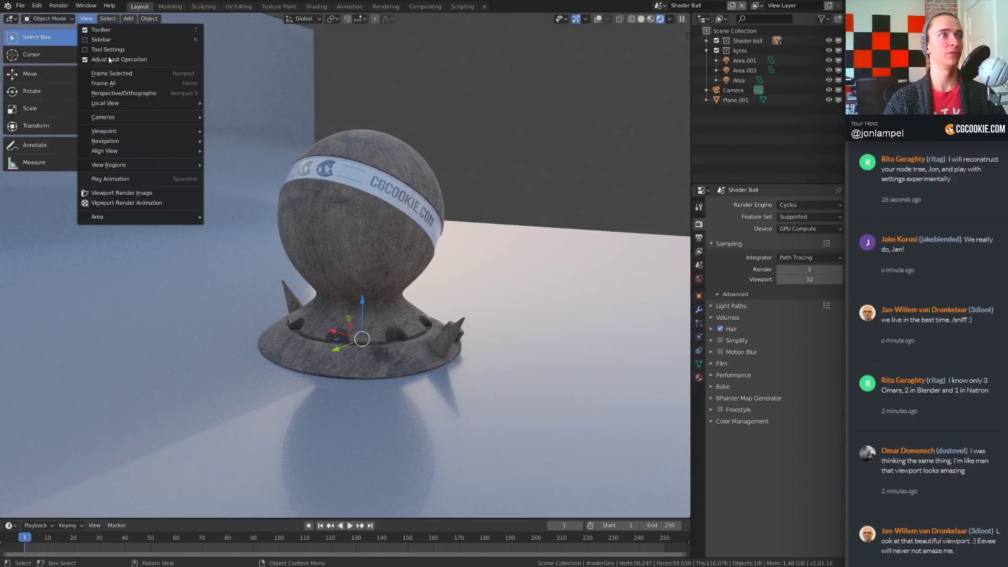
pyautogui.click(128, 193)
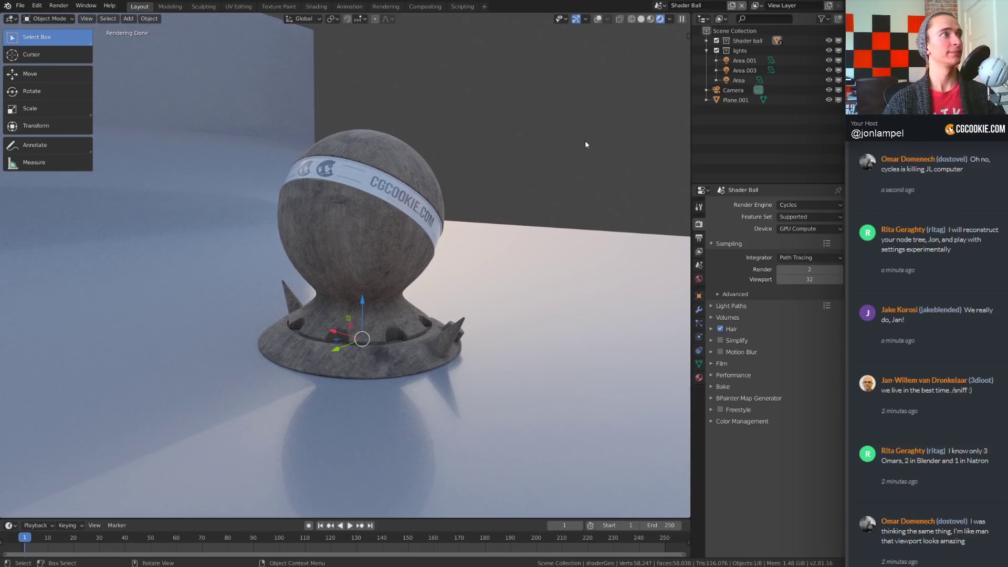
pyautogui.moveTo(607, 140); pyautogui.dragTo(517, 189, button='middle')
pyautogui.moveTo(507, 229); pyautogui.dragTo(584, 165, button='middle')
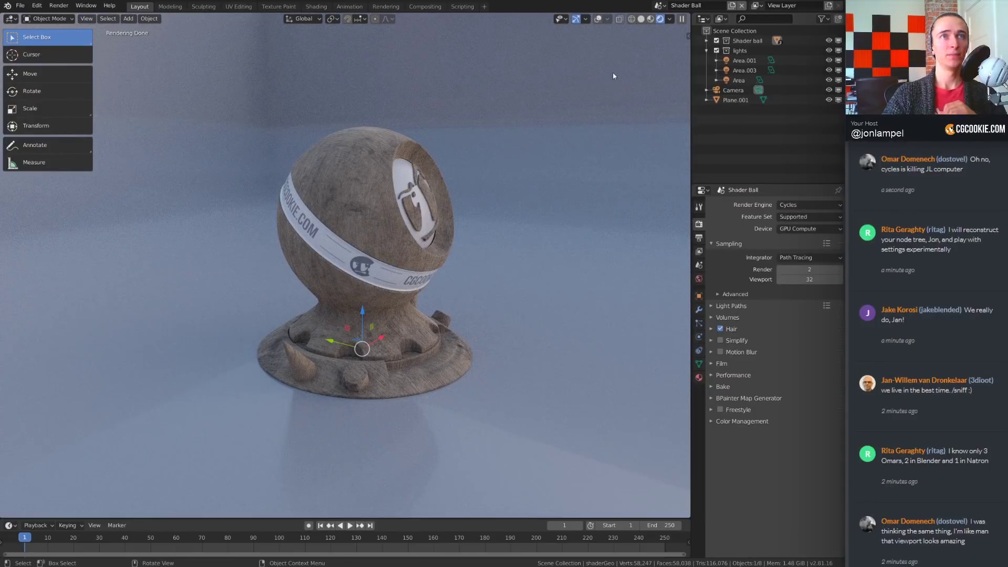
# - Set the rendered viewport's Render Pass to Ambient Occlusion
pyautogui.click(670, 20)
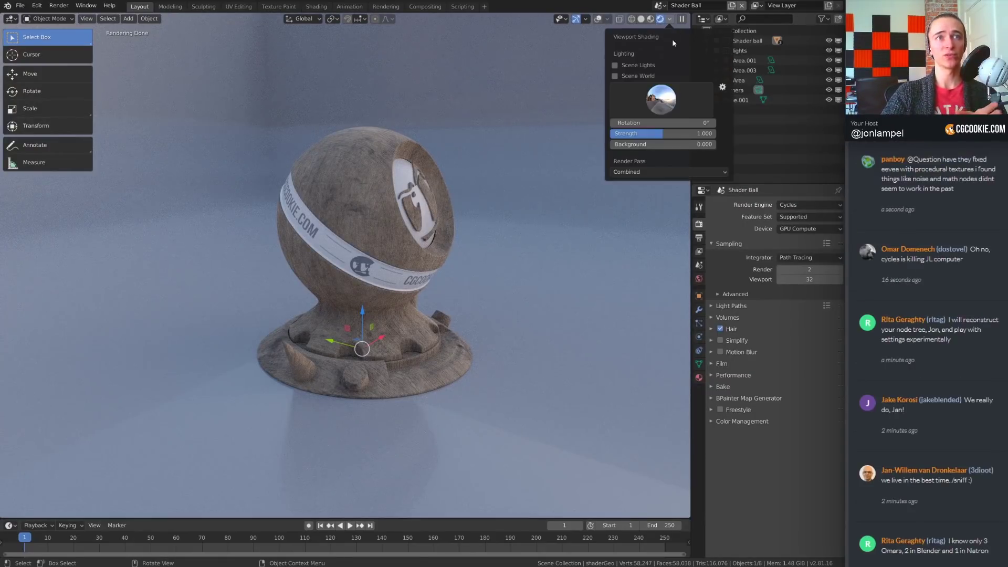
pyautogui.click(660, 173)
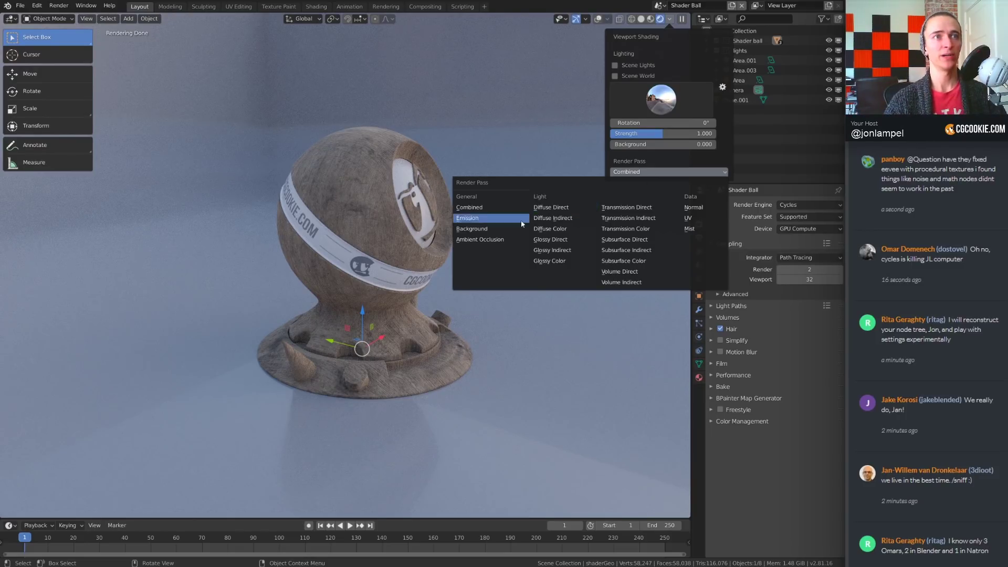
pyautogui.click(488, 239)
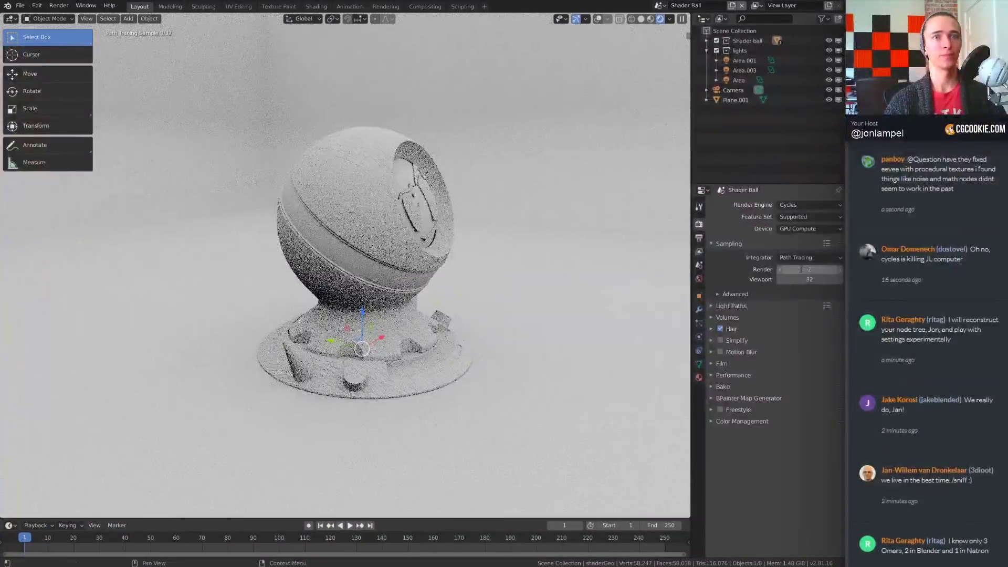
# - Set the Cycles samples to 1 for render and 2 for the viewport, and check the noise from another angle
pyautogui.click(801, 269)
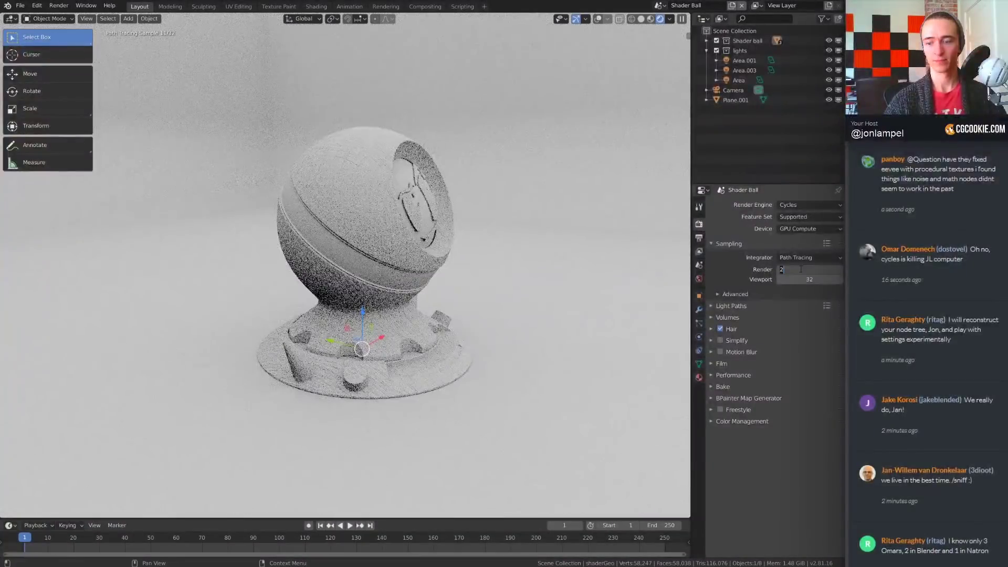
pyautogui.write('1')
pyautogui.press('Return')
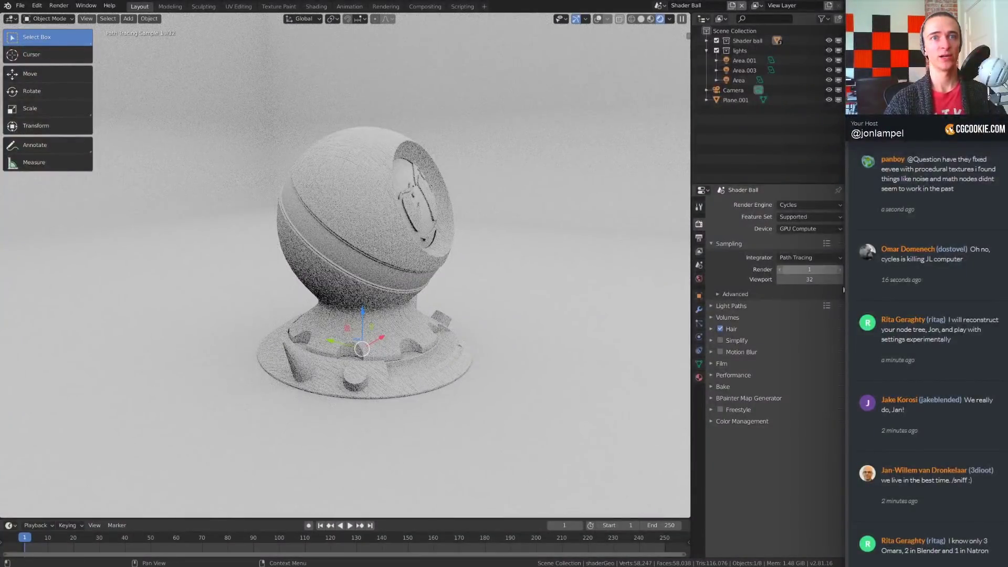
pyautogui.click(809, 279)
pyautogui.write('2')
pyautogui.press('Return')
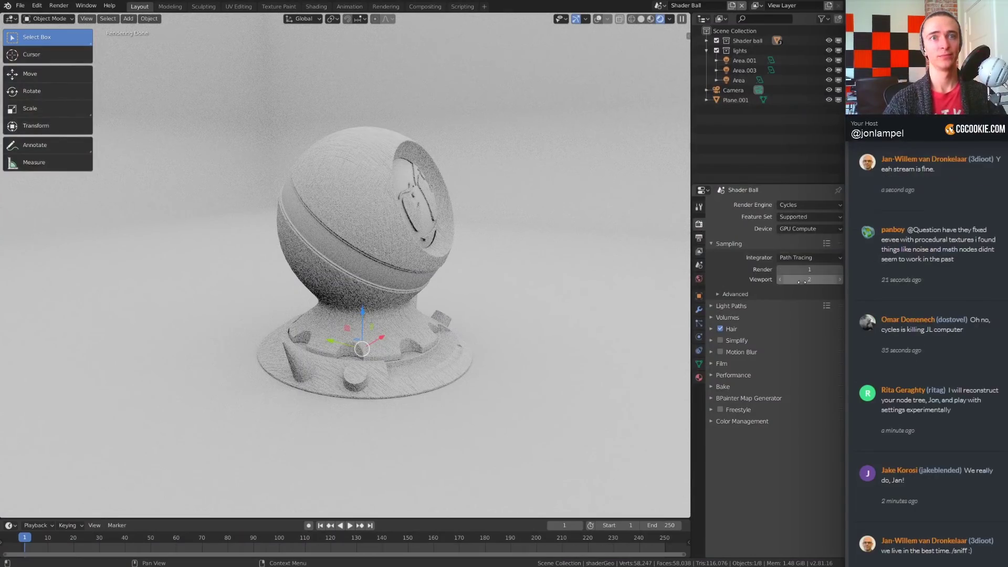
pyautogui.moveTo(541, 288); pyautogui.dragTo(473, 279, button='middle')
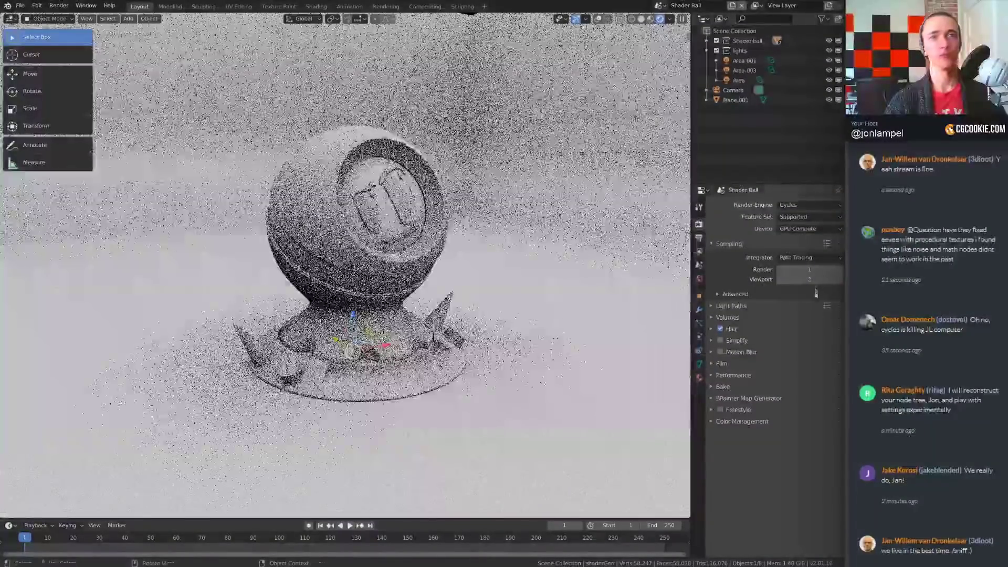
# - Set the Cycles viewport samples to 5
pyautogui.click(816, 279)
pyautogui.write('5')
pyautogui.press('Return')
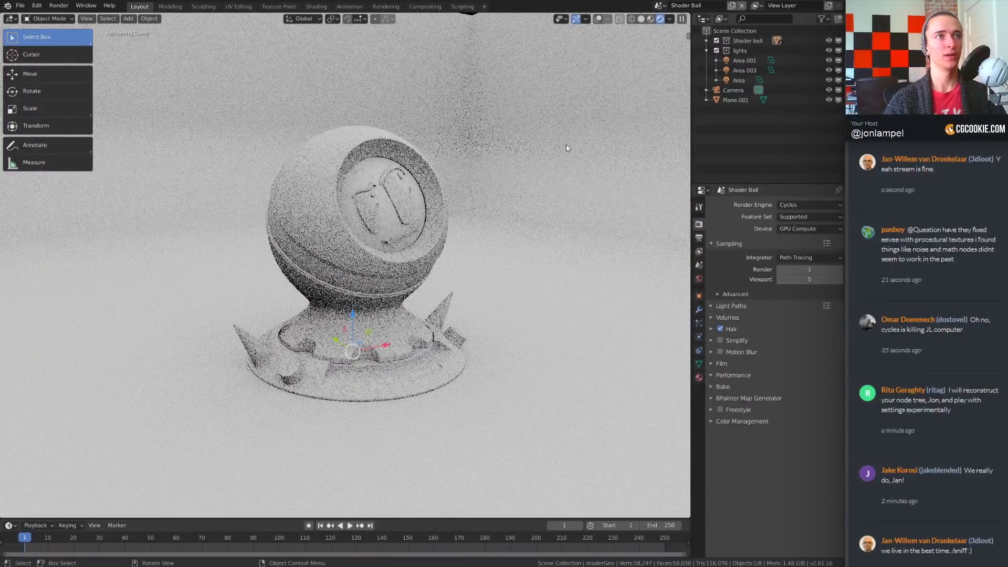
# - Display the Glossy Color render pass in the viewport and inspect the shader ball
pyautogui.click(670, 19)
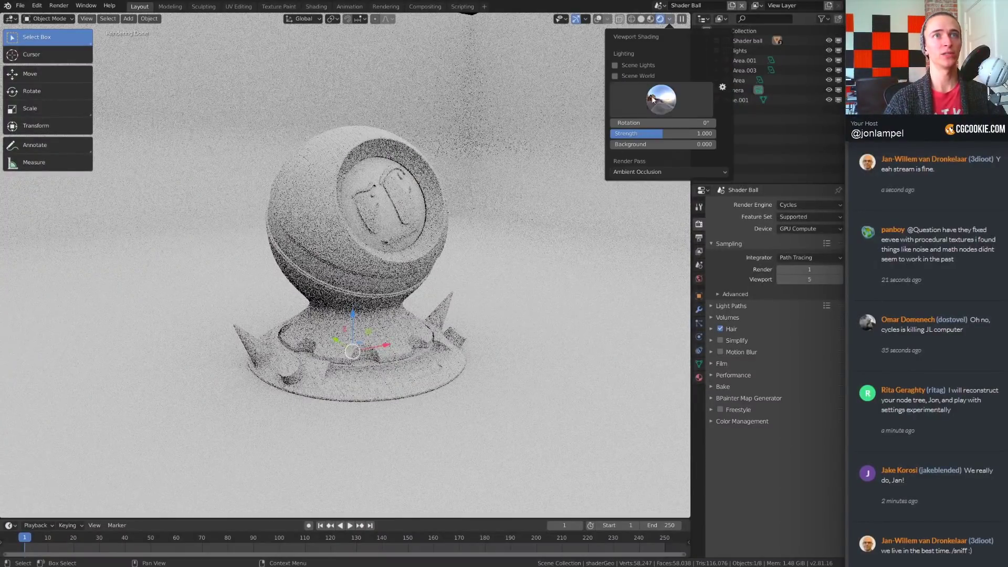
pyautogui.click(644, 172)
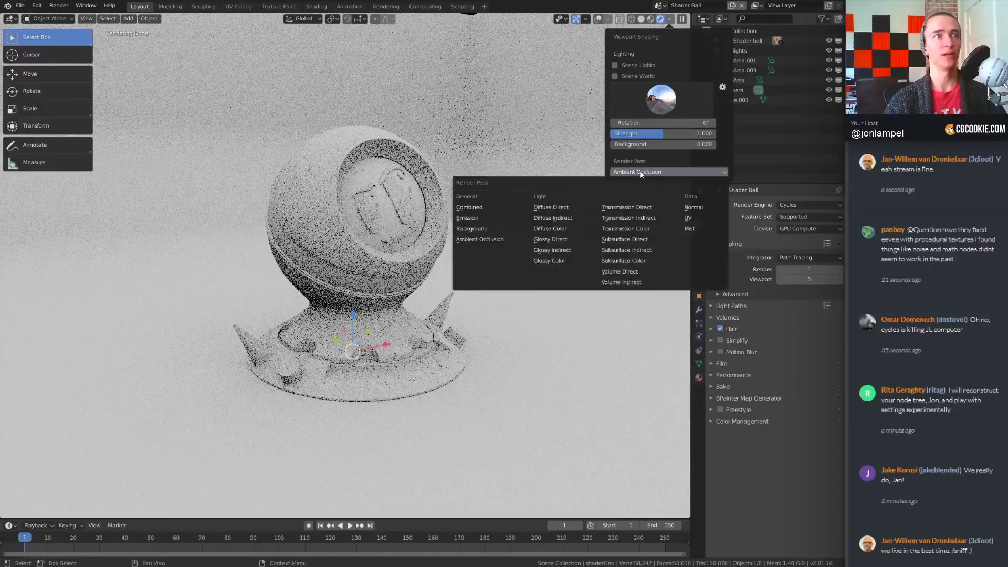
pyautogui.click(562, 261)
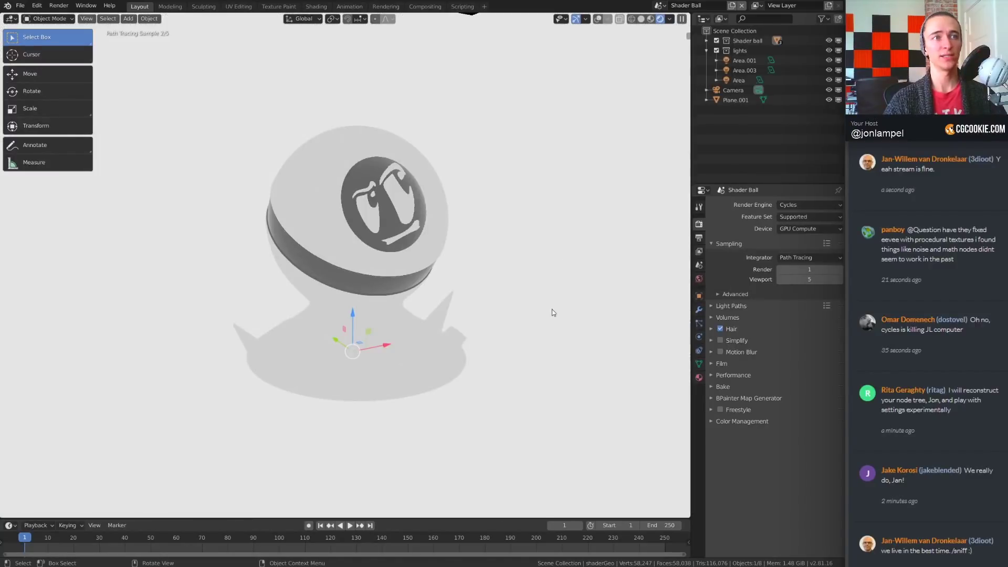
pyautogui.moveTo(551, 313); pyautogui.dragTo(603, 107, button='middle')
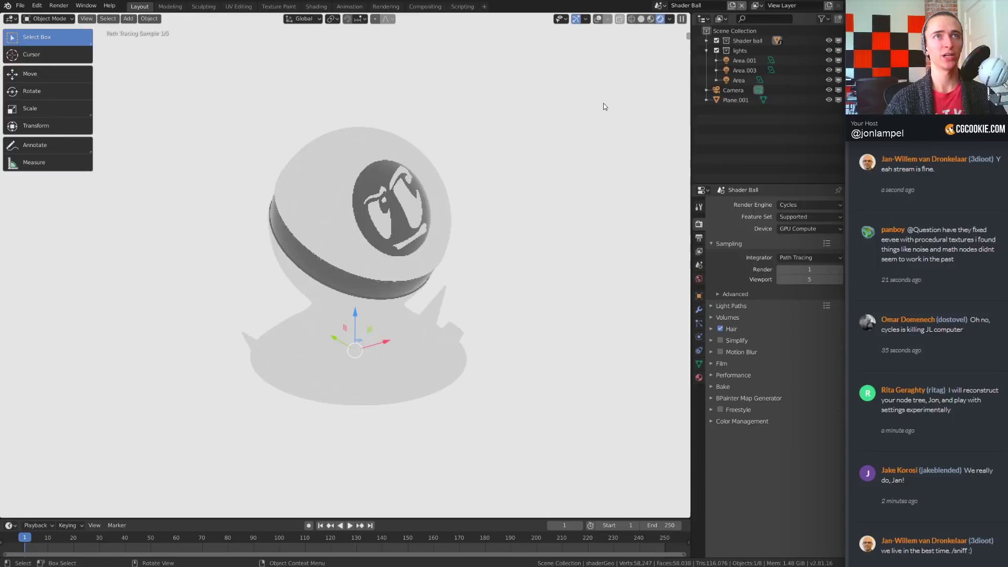
# - Display the Volume Direct render pass in the viewport
pyautogui.click(670, 19)
pyautogui.click(640, 172)
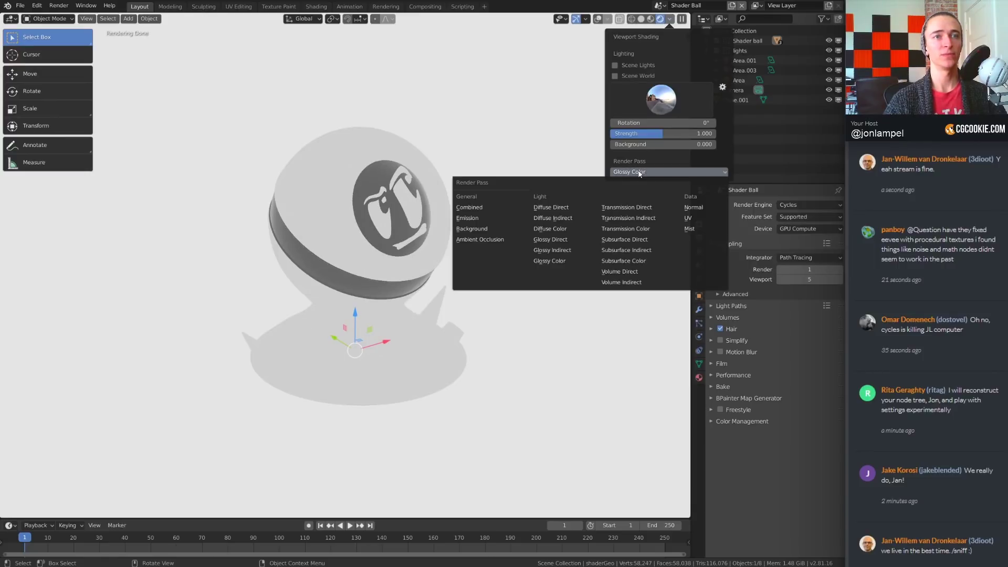
pyautogui.click(646, 273)
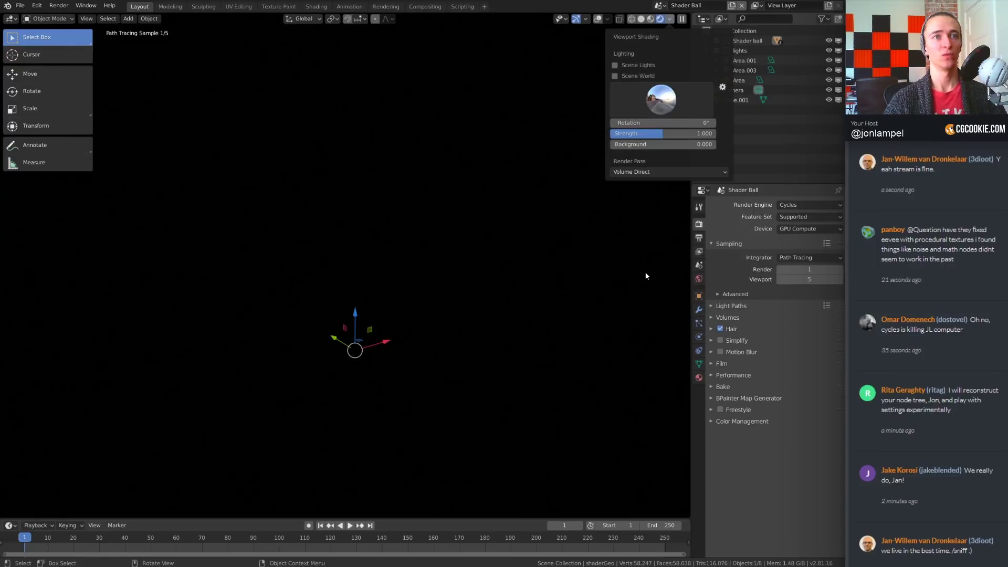
# - Display the Diffuse Indirect render pass and inspect the shader ball's bounced light from several angles
pyautogui.click(670, 19)
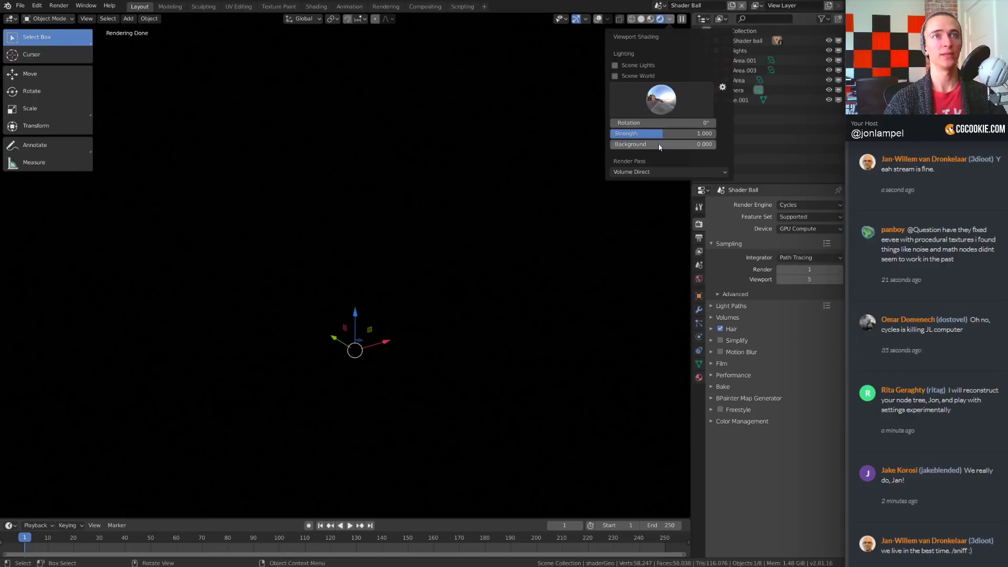
pyautogui.click(660, 172)
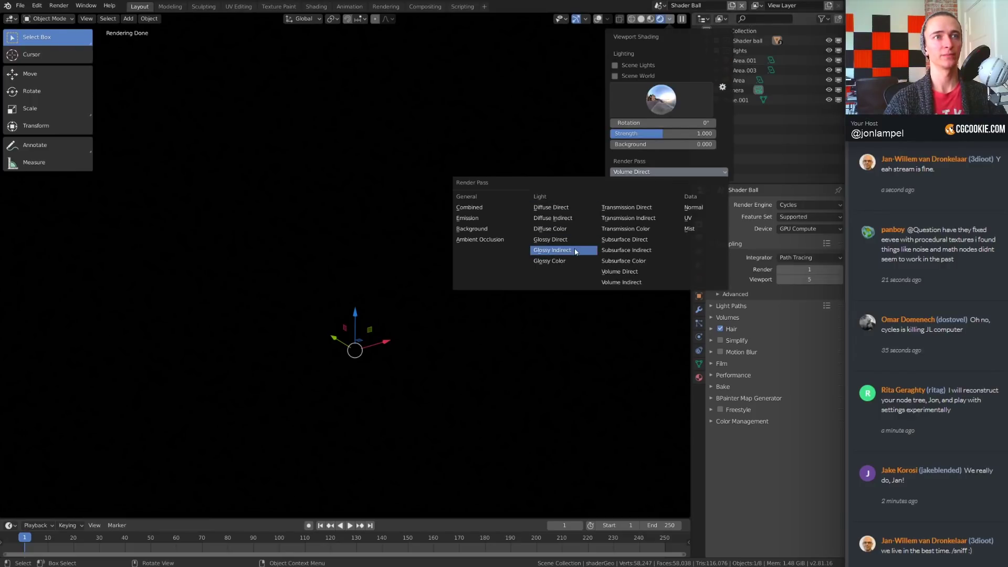
pyautogui.click(569, 217)
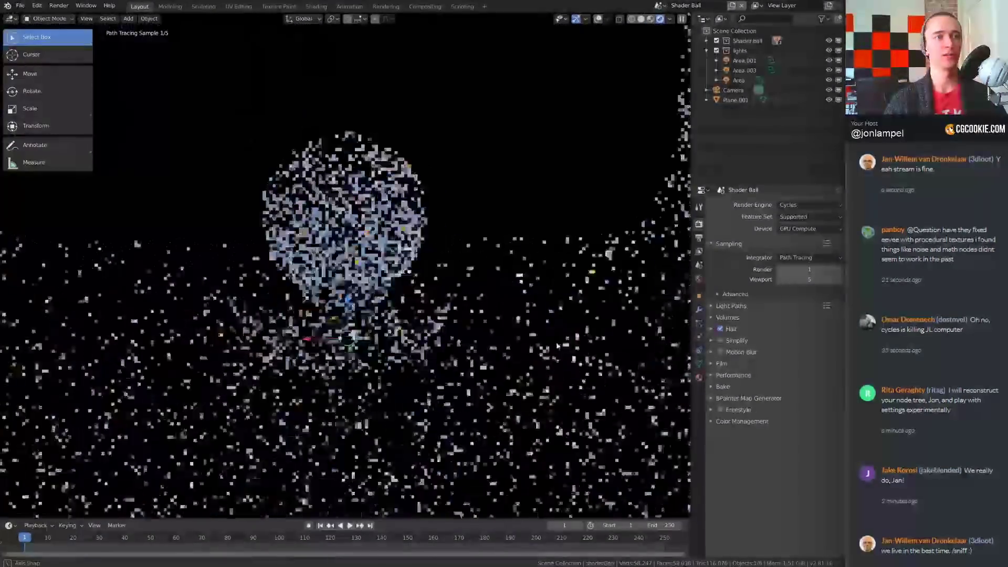
pyautogui.moveTo(557, 346); pyautogui.dragTo(463, 339, button='middle')
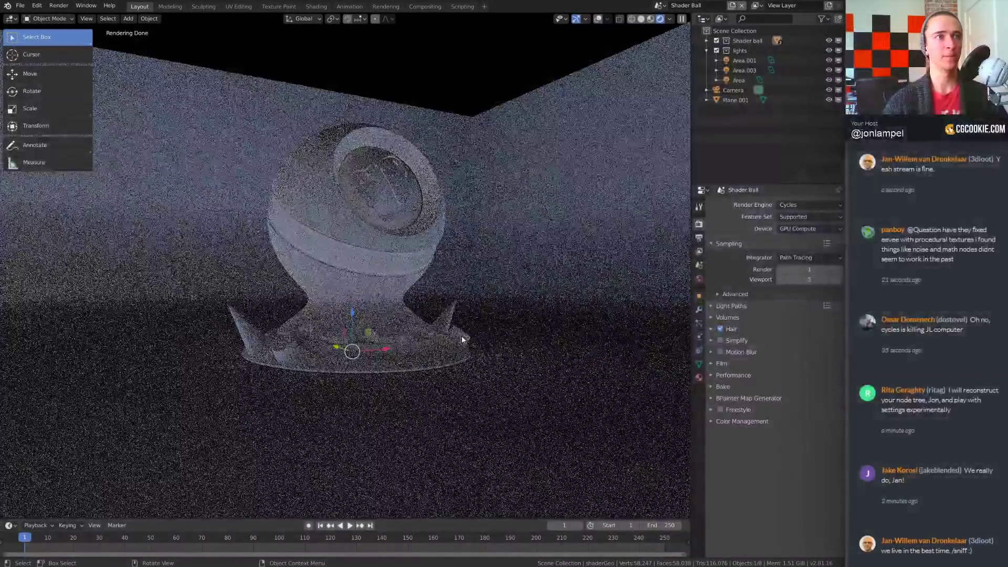
pyautogui.moveTo(461, 337); pyautogui.dragTo(460, 357, button='middle')
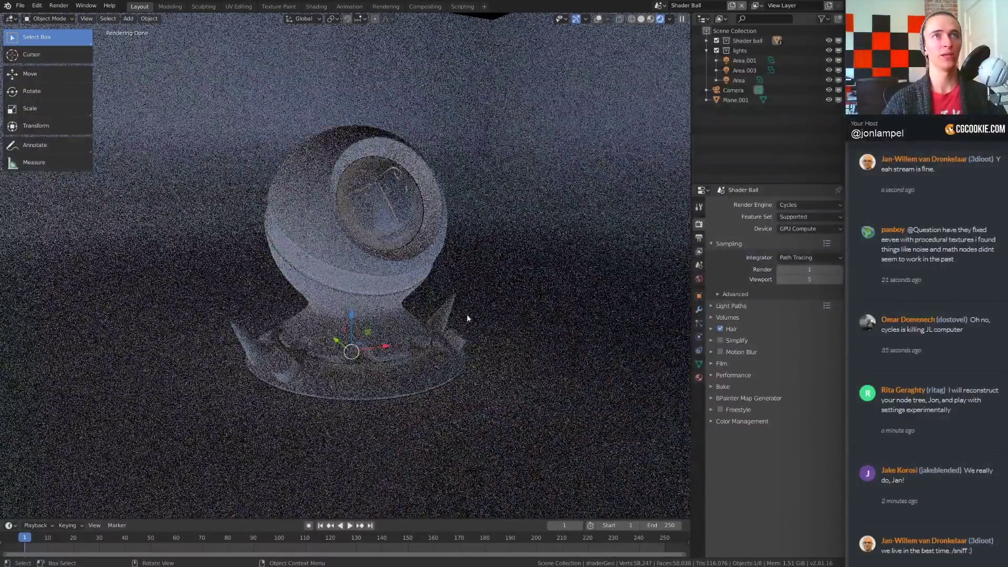
# - Set the viewport's Render Pass back to Combined and switch the viewport to Solid shading
pyautogui.click(670, 20)
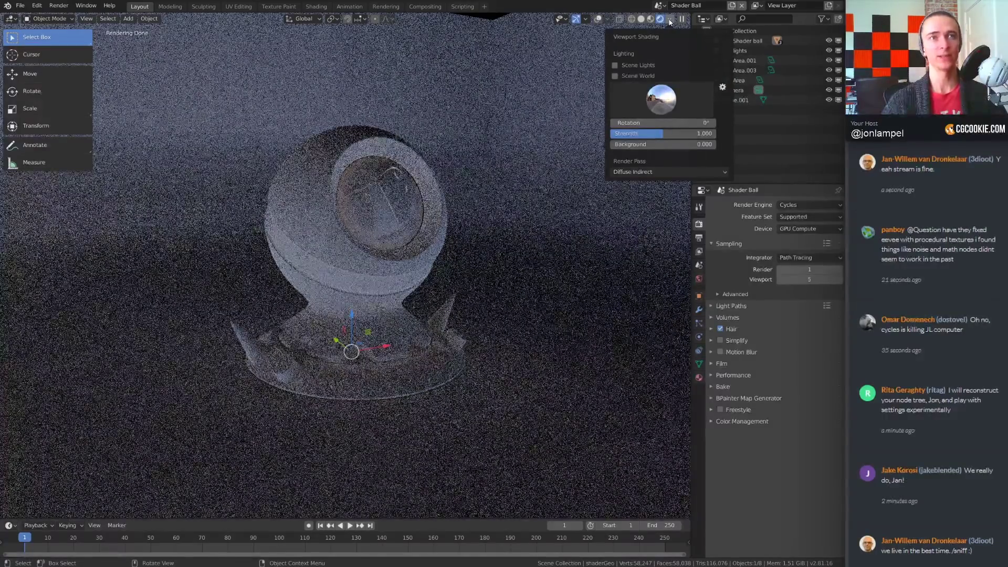
pyautogui.click(664, 173)
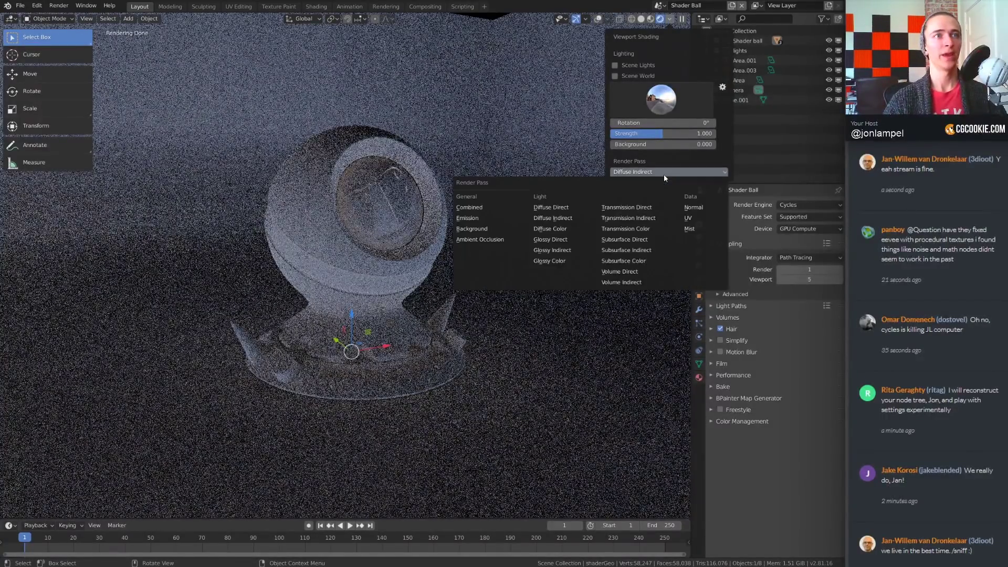
pyautogui.click(479, 207)
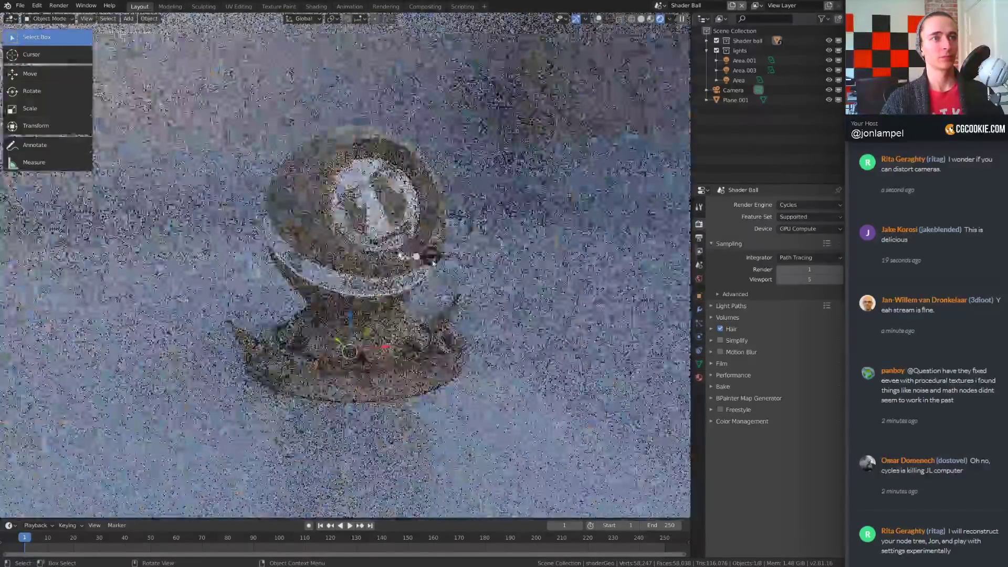
pyautogui.press('z')
pyautogui.click(497, 259)
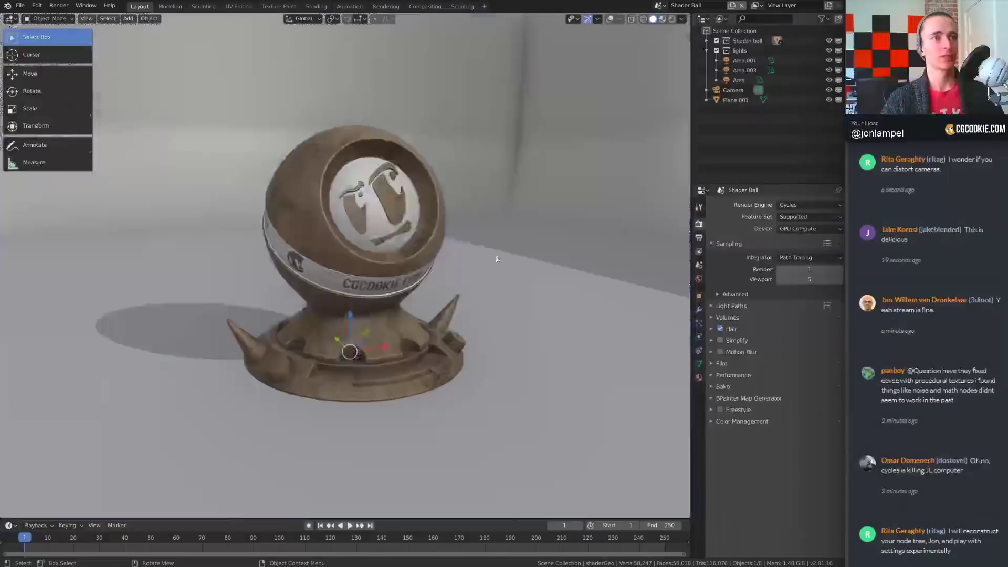
# - Switch to the empty scene named Scene and hide the viewport's tool shelf
pyautogui.click(661, 6)
pyautogui.click(719, 23)
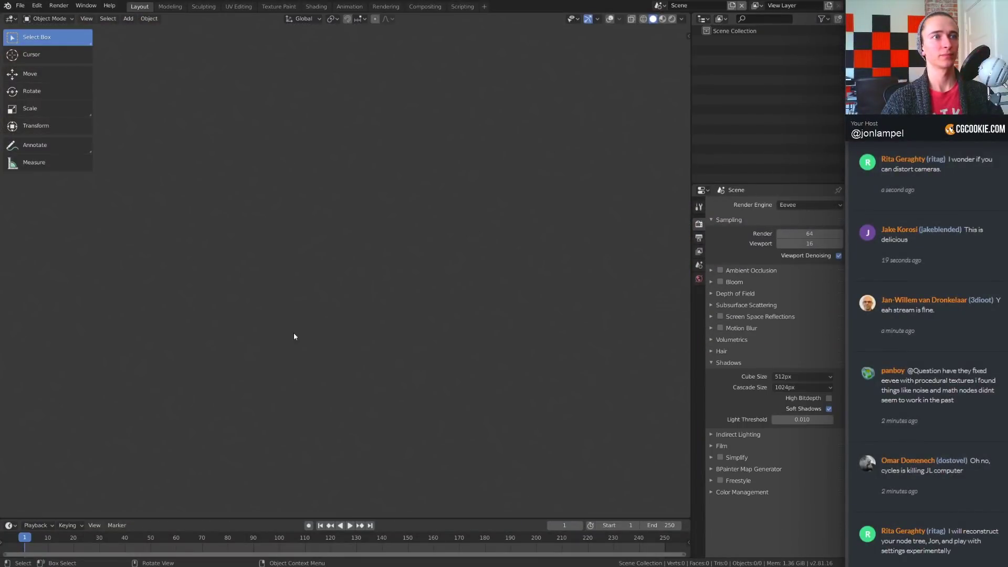
pyautogui.moveTo(405, 325); pyautogui.dragTo(347, 297, button='middle')
pyautogui.press('t')
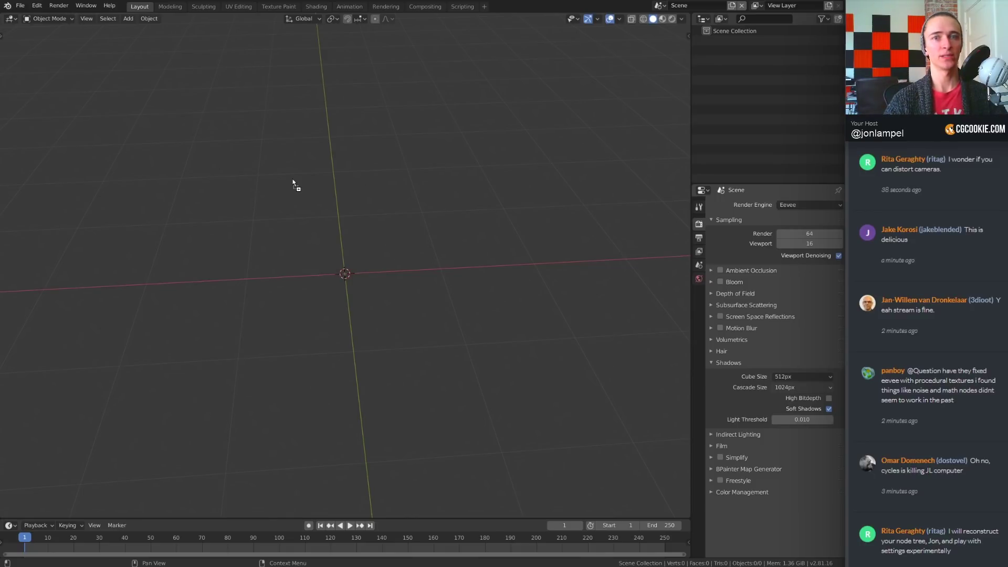
# - Link the Character collection from shading-rendering.blend into the empty scene
pyautogui.moveTo(292, 182); pyautogui.dragTo(293, 182)
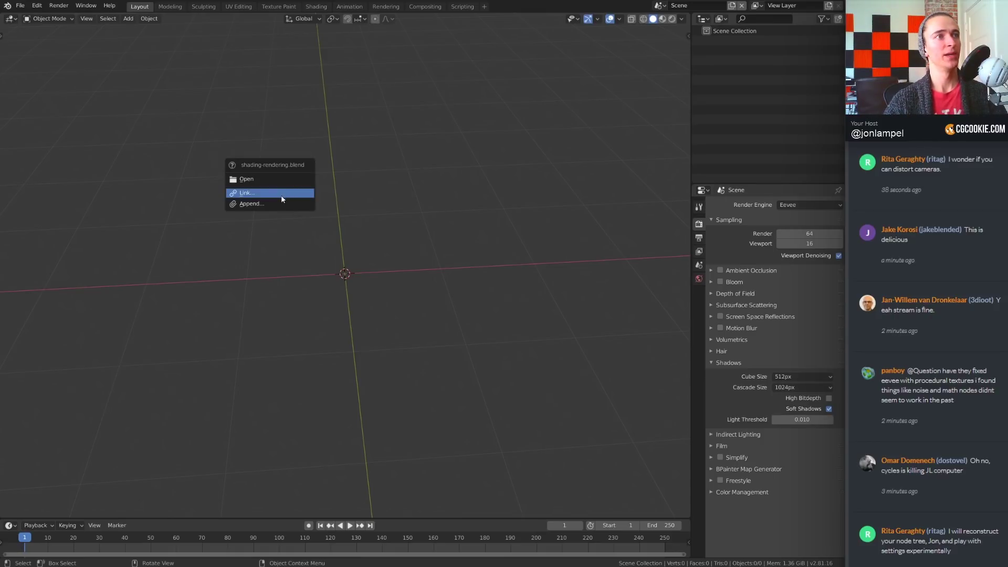
pyautogui.click(281, 198)
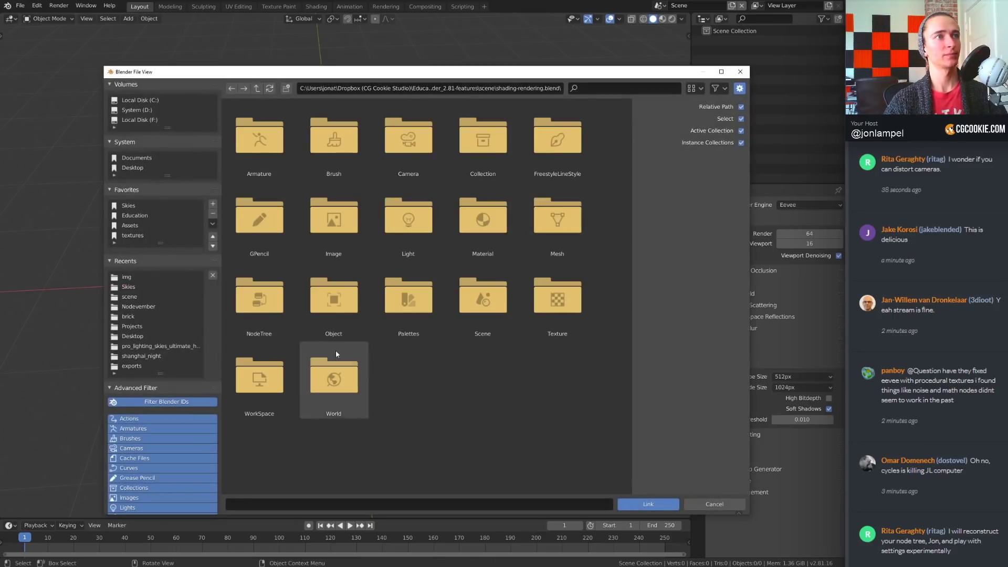
pyautogui.click(499, 135)
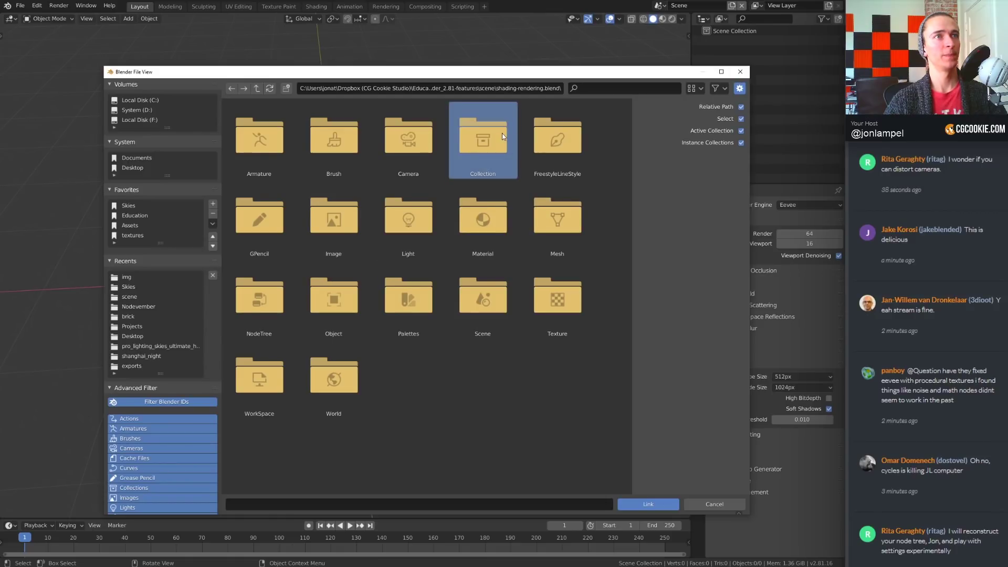
pyautogui.doubleClick(481, 121)
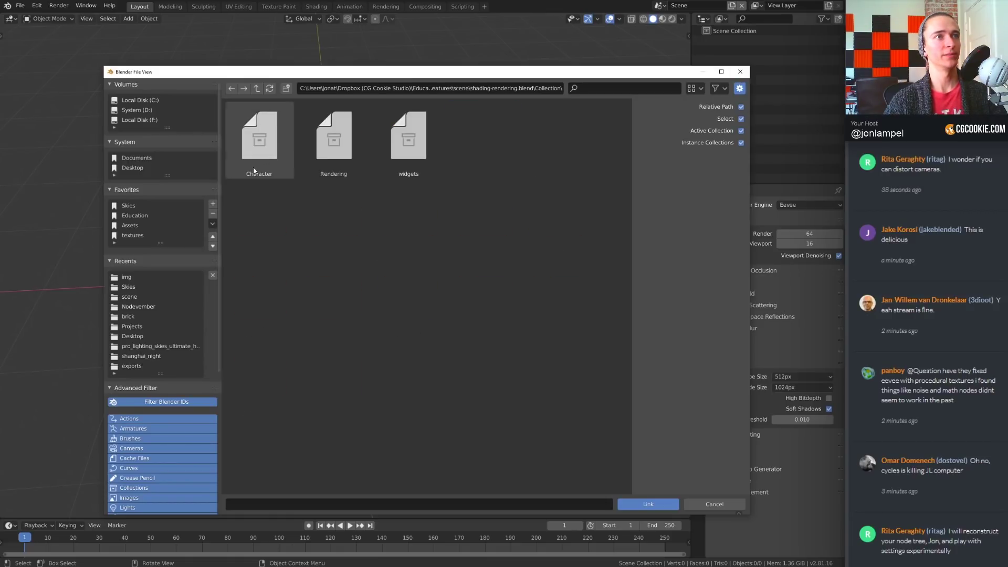
pyautogui.click(649, 504)
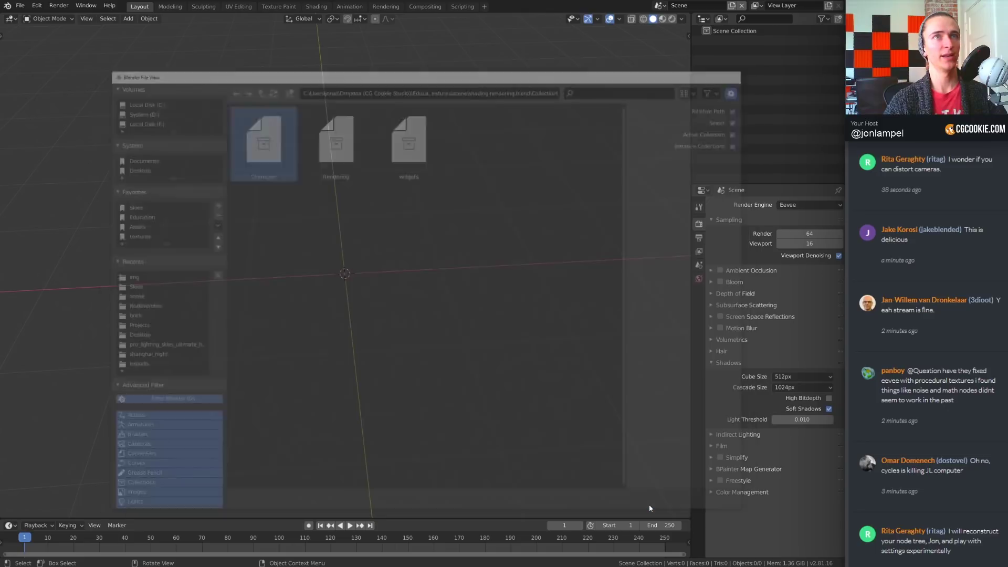
# - Select the linked Character instance and examine it up close from different angles
pyautogui.moveTo(368, 294); pyautogui.dragTo(443, 265, button='middle')
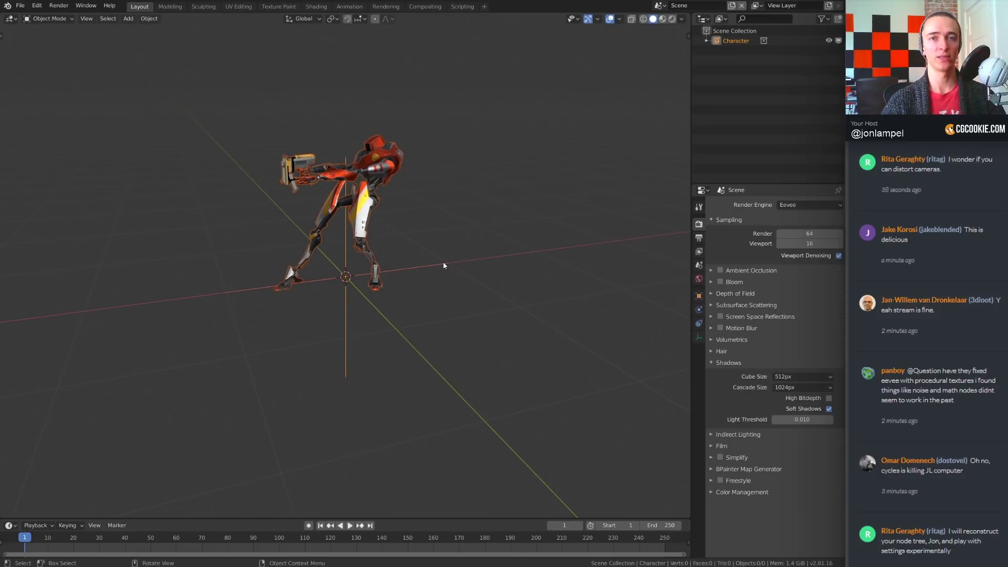
pyautogui.moveTo(446, 267); pyautogui.dragTo(449, 301, button='middle')
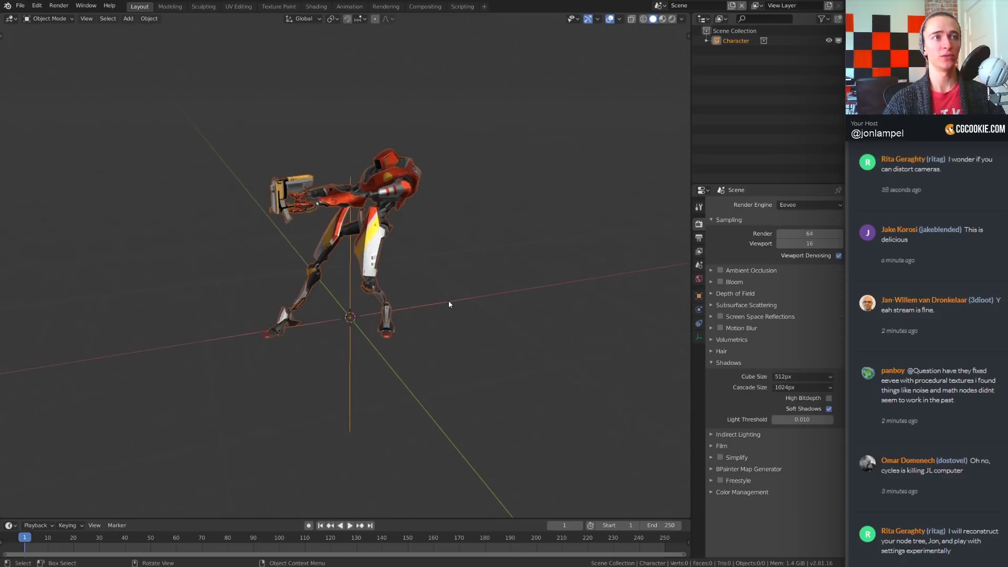
pyautogui.scroll(2, 449, 301)
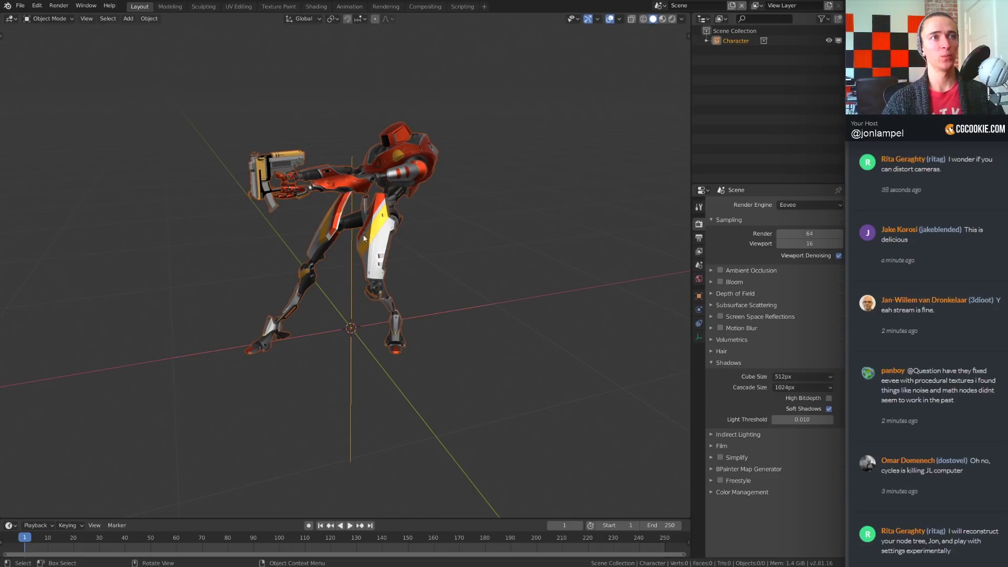
pyautogui.press('a')
pyautogui.moveTo(448, 305); pyautogui.dragTo(576, 258, button='middle')
pyautogui.scroll(3, 575, 258)
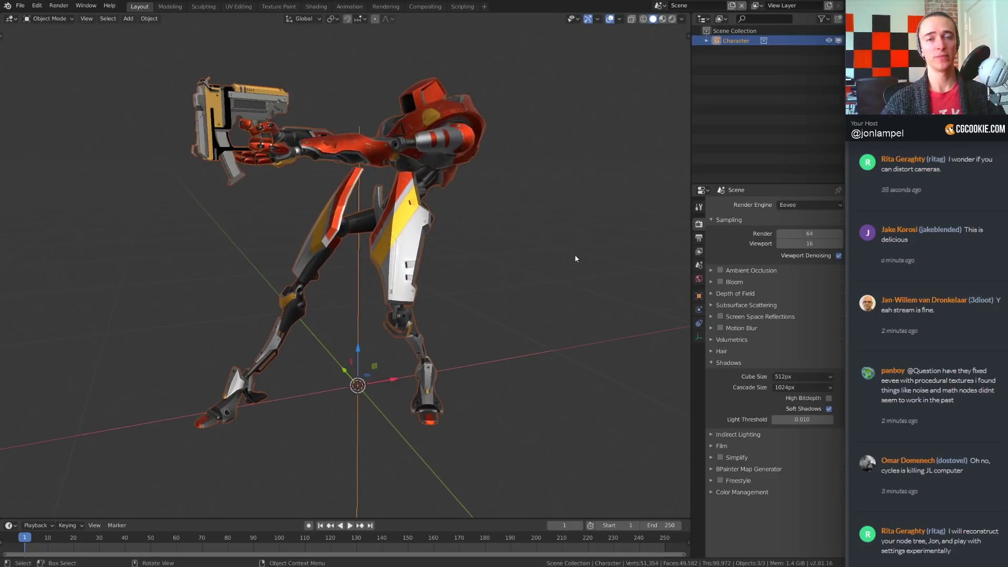
pyautogui.scroll(-1, 576, 258)
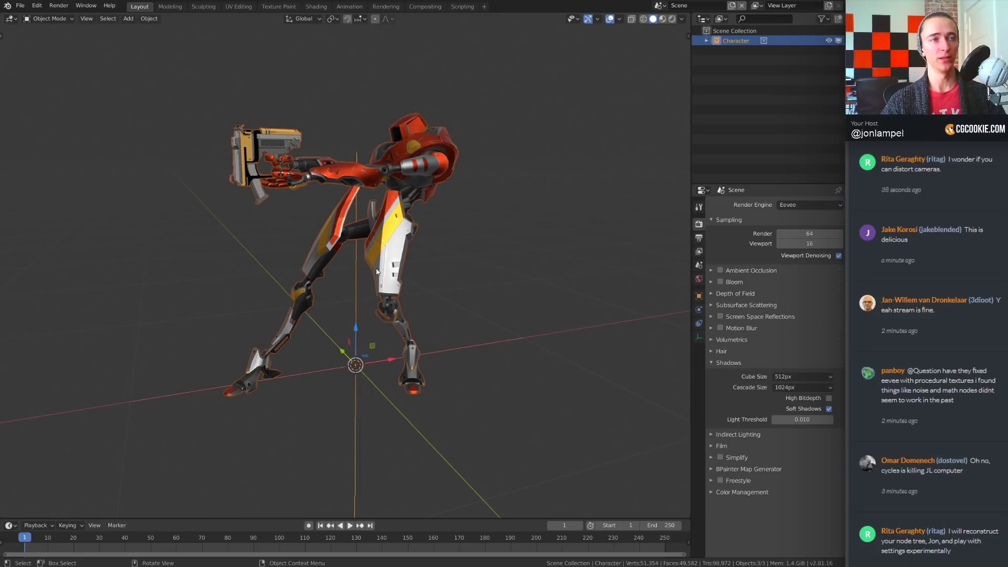
# - Try scaling the linked Character down uniformly
pyautogui.press('s')
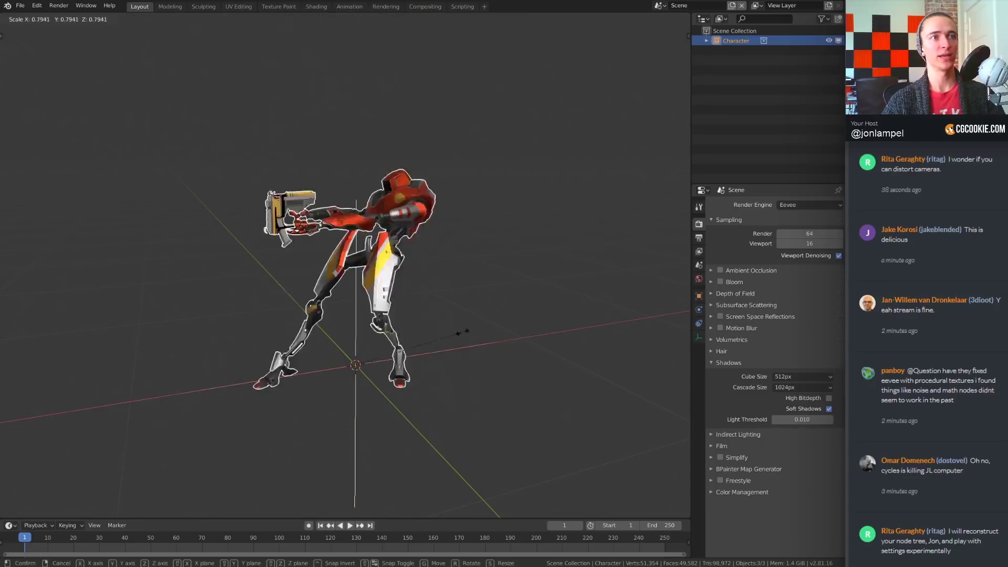
pyautogui.rightClick(523, 326)
# - Make a proxy of the Robot_rig_CTRL armature from the linked Character instance
pyautogui.moveTo(554, 318); pyautogui.dragTo(519, 334, button='middle')
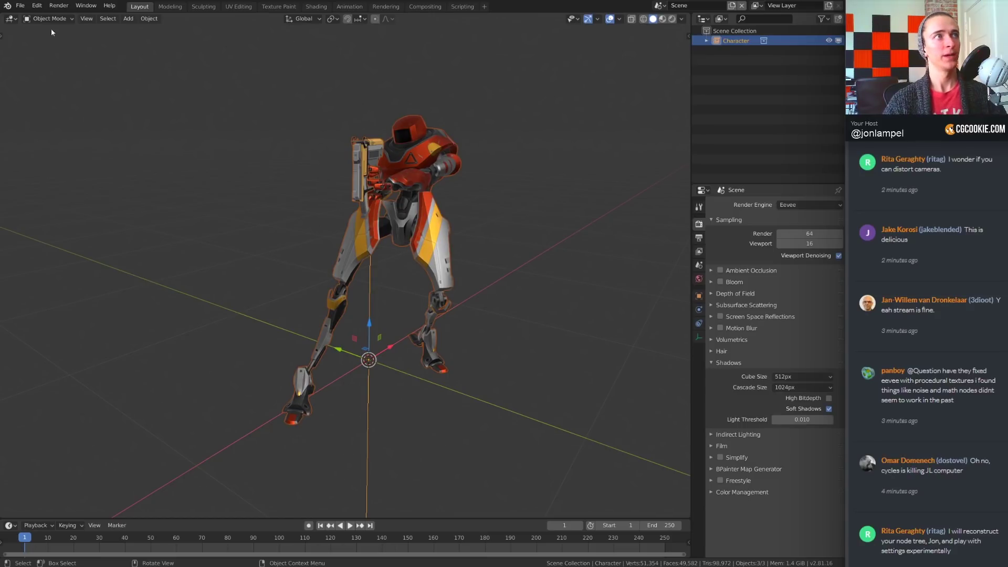
pyautogui.click(149, 18)
pyautogui.moveTo(179, 173)
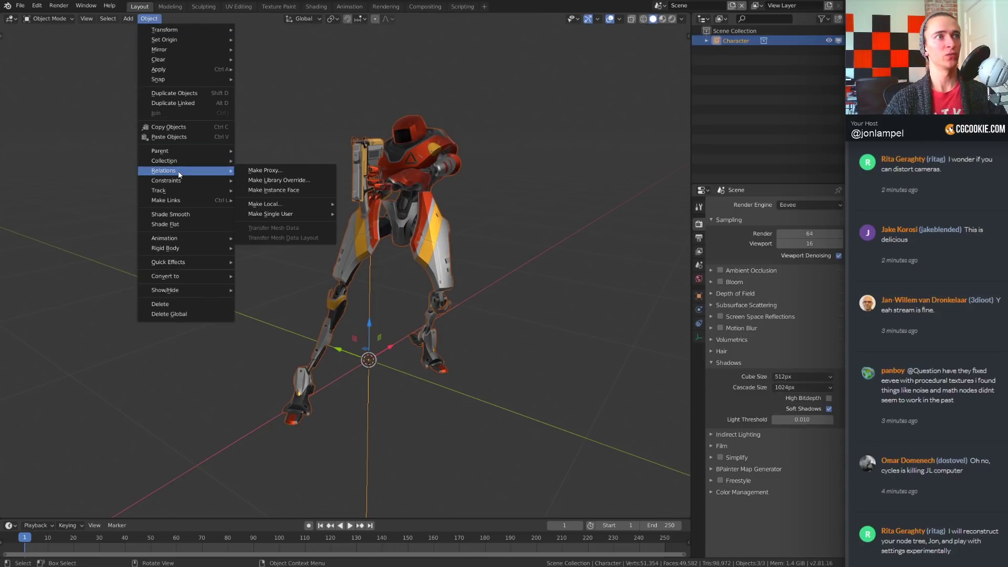
pyautogui.click(248, 171)
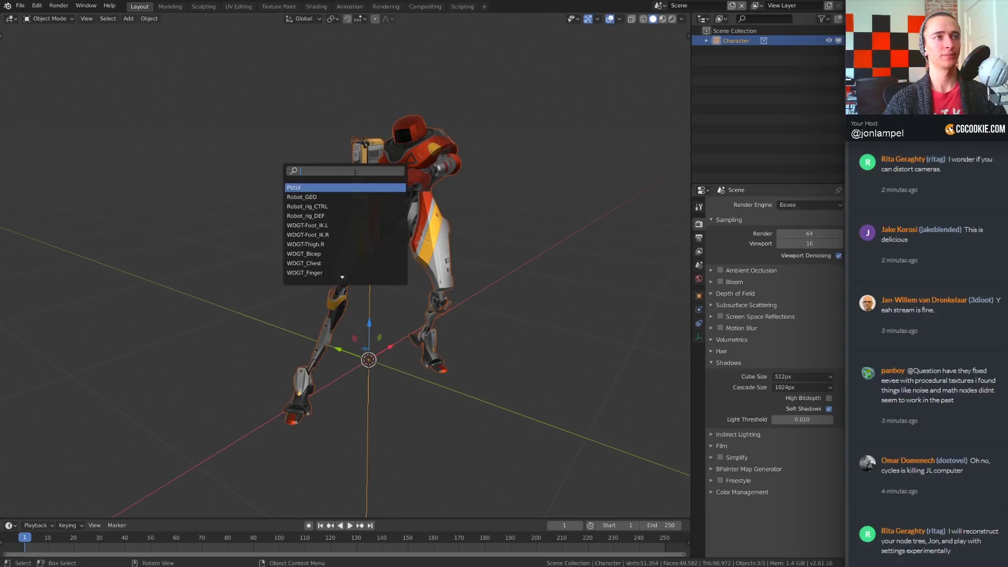
pyautogui.click(352, 208)
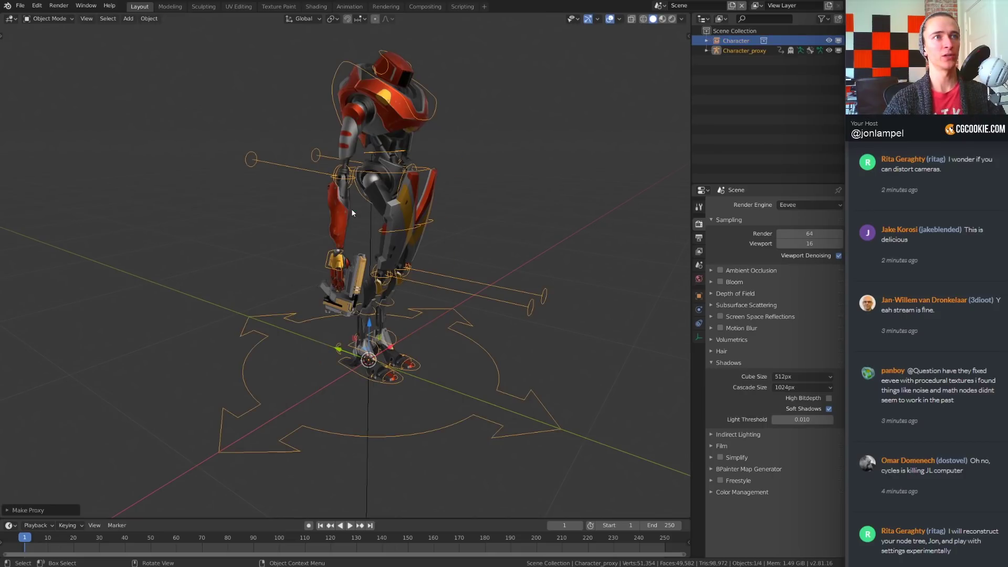
# - Select only the new Character_proxy rig and switch it to Pose Mode
pyautogui.moveTo(604, 213); pyautogui.dragTo(404, 262, button='middle')
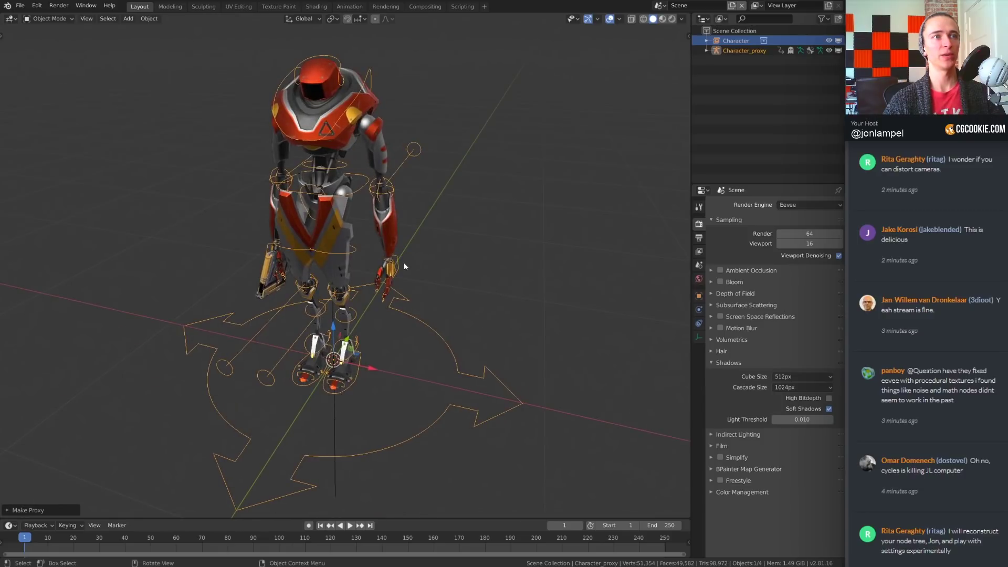
pyautogui.hotkey('alt', 'a')
pyautogui.click(396, 268)
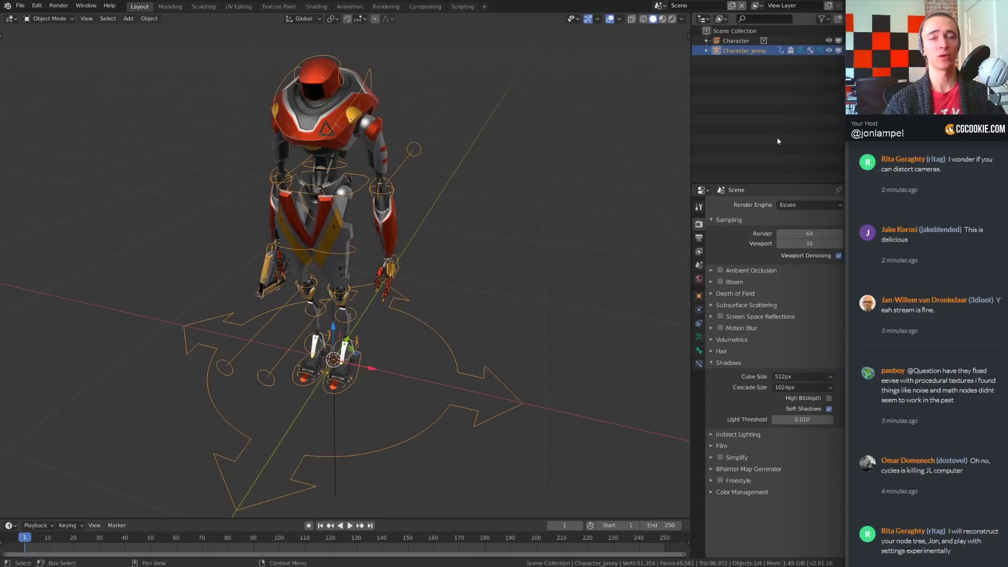
pyautogui.hotkey('ctrl', 'Tab')
pyautogui.click(588, 263)
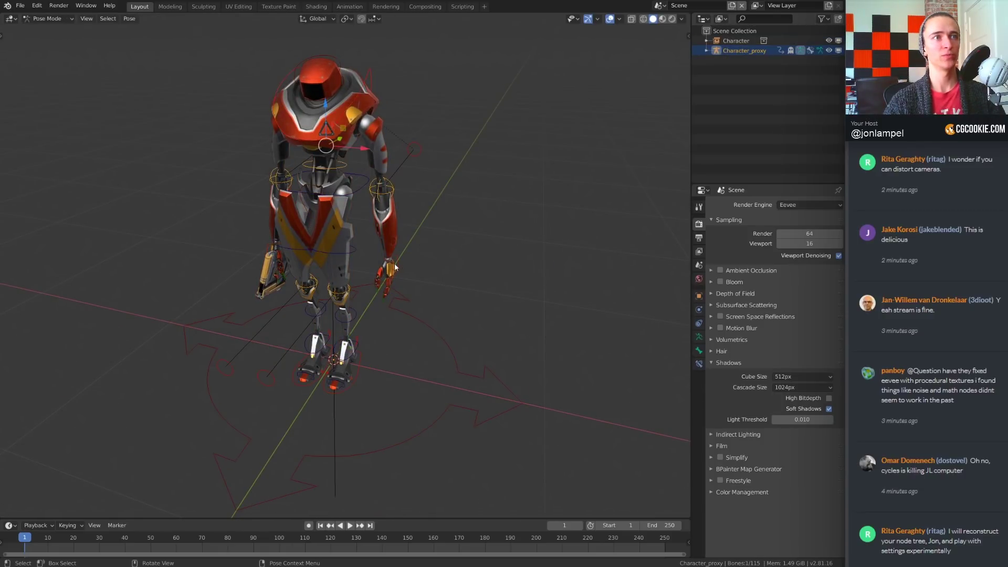
# - Pose the robot by moving both hand control bones outward and up until the arms are raised at its sides
pyautogui.moveTo(399, 276); pyautogui.dragTo(431, 257, button='middle')
pyautogui.press('g')
pyautogui.click(465, 169)
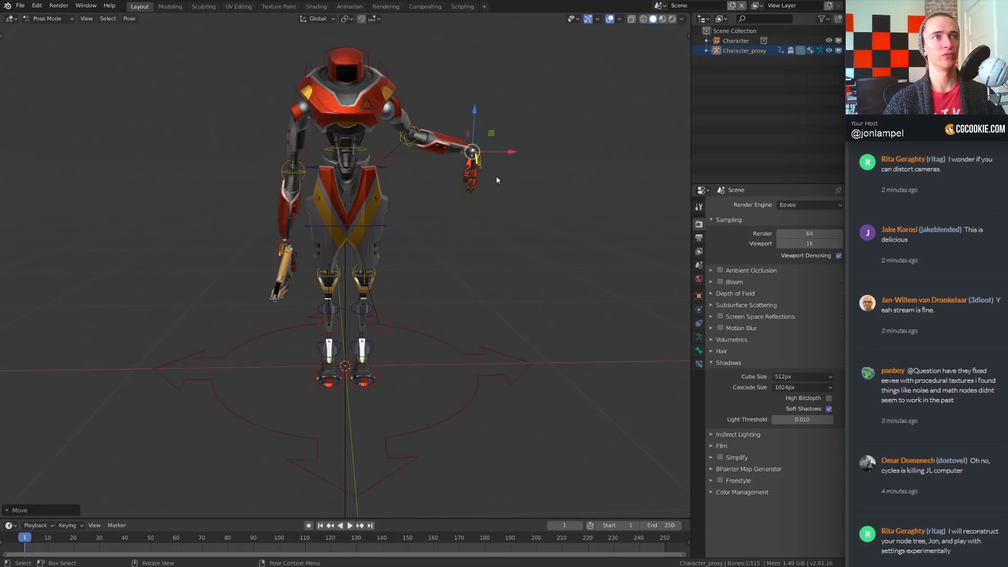
pyautogui.click(275, 246)
pyautogui.press('g')
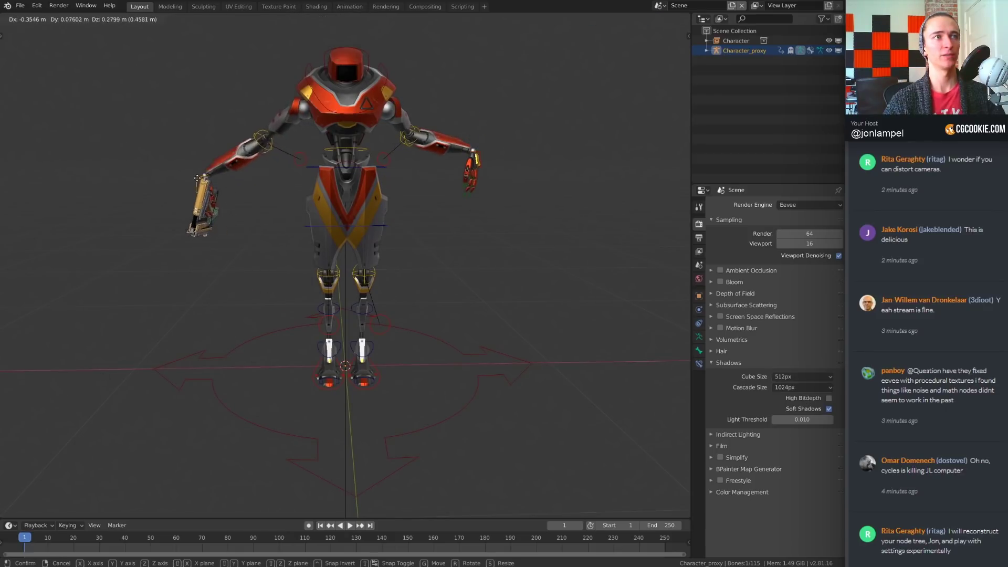
pyautogui.click(210, 142)
pyautogui.moveTo(523, 266); pyautogui.dragTo(482, 270, button='middle')
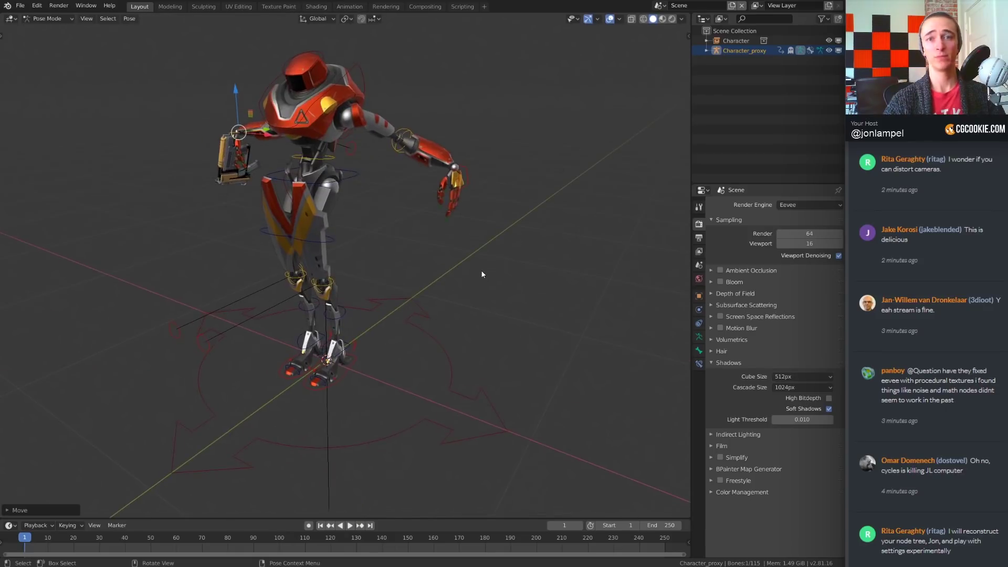
pyautogui.hotkey('alt', 'g')
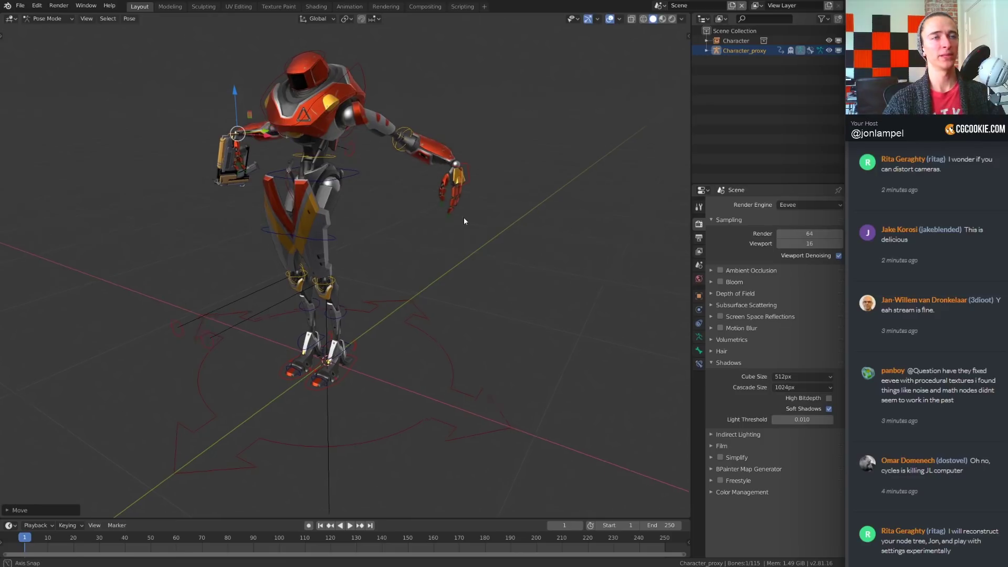
pyautogui.moveTo(464, 217); pyautogui.dragTo(348, 212, button='middle')
# - Return to Object Mode and toggle the visibility of Character_proxy off and back on to inspect the posed Character
pyautogui.hotkey('ctrl', 'Tab')
pyautogui.click(829, 50)
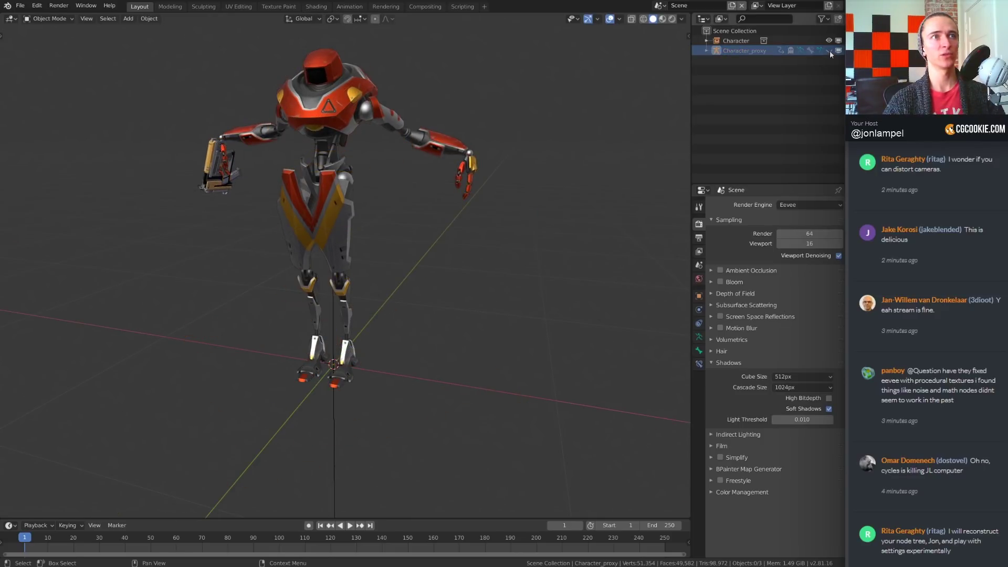
pyautogui.click(829, 50)
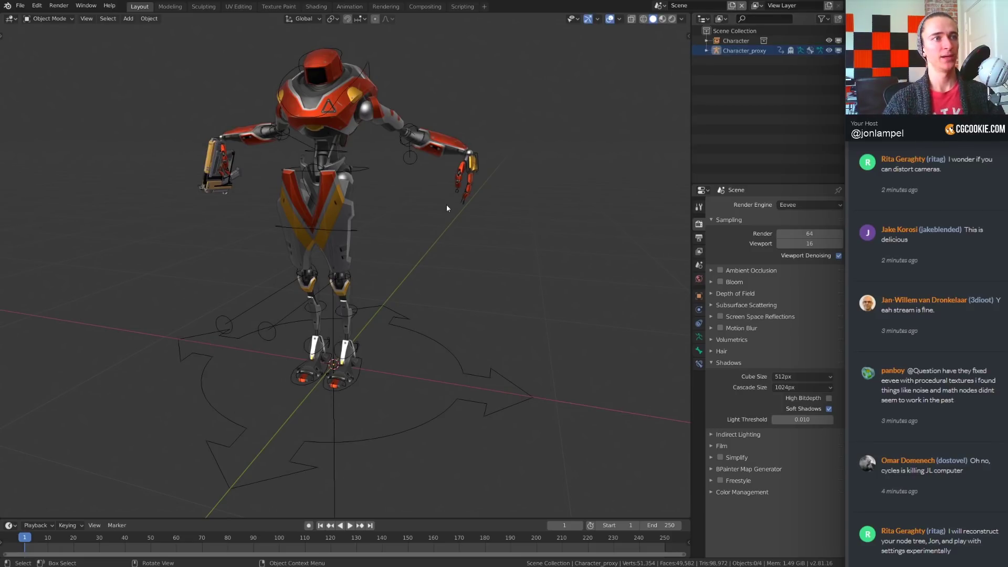
pyautogui.moveTo(446, 208); pyautogui.dragTo(457, 182, button='middle')
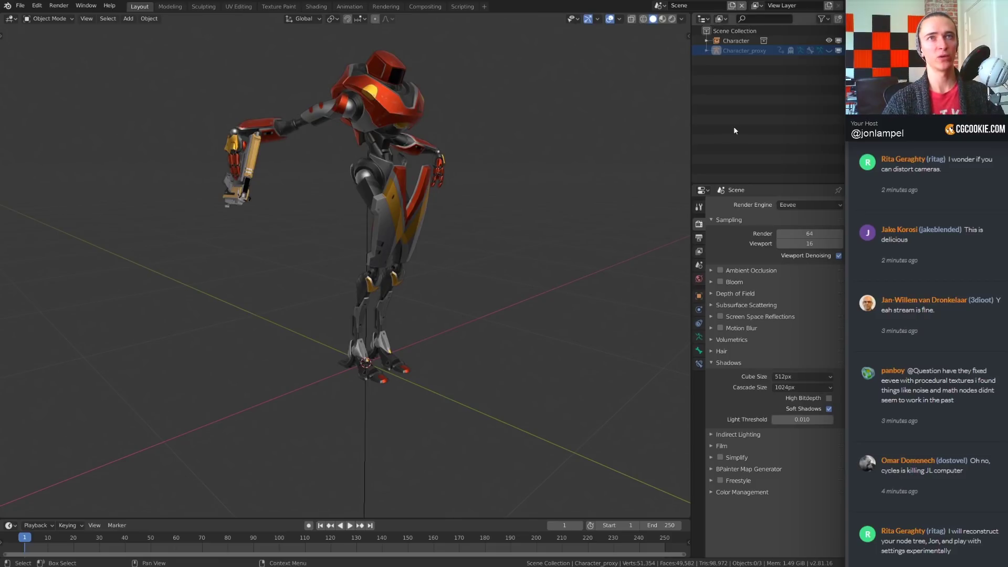
pyautogui.click(714, 41)
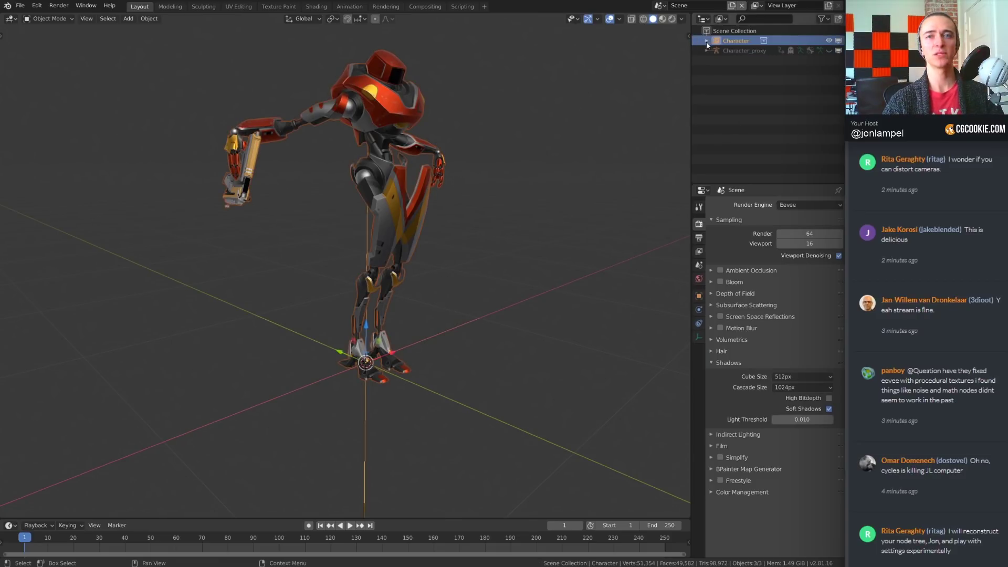
pyautogui.click(829, 51)
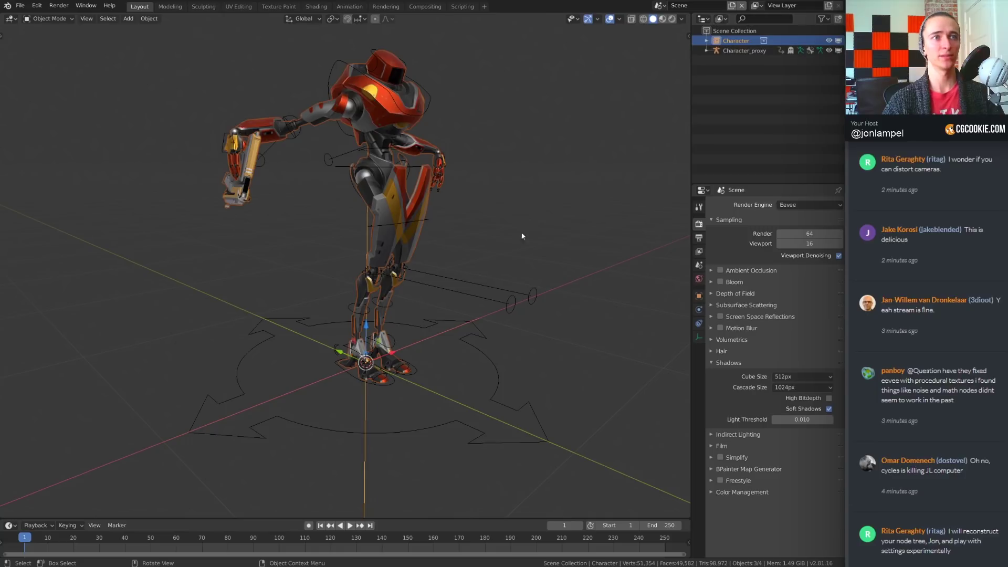
# - Select Character_proxy and examine its armature data, motion path and bone properties
pyautogui.click(486, 368)
pyautogui.moveTo(492, 360); pyautogui.dragTo(481, 319, button='middle')
pyautogui.click(699, 339)
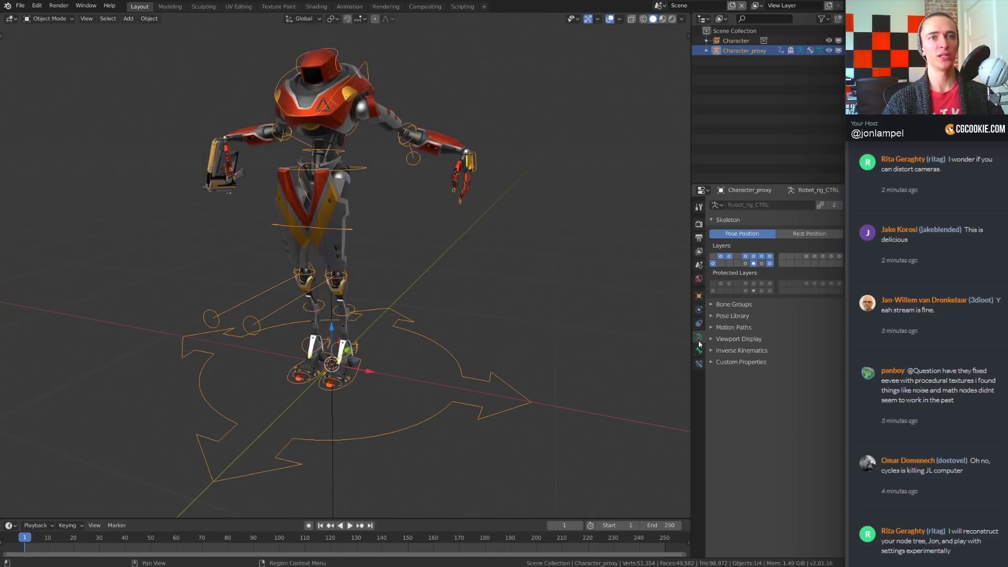
pyautogui.click(734, 327)
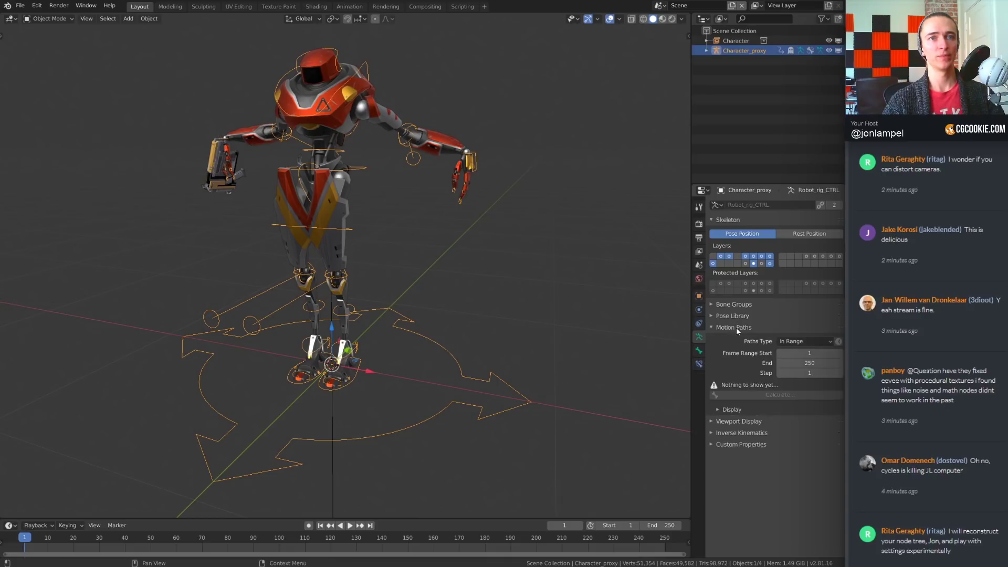
pyautogui.click(736, 327)
pyautogui.click(699, 351)
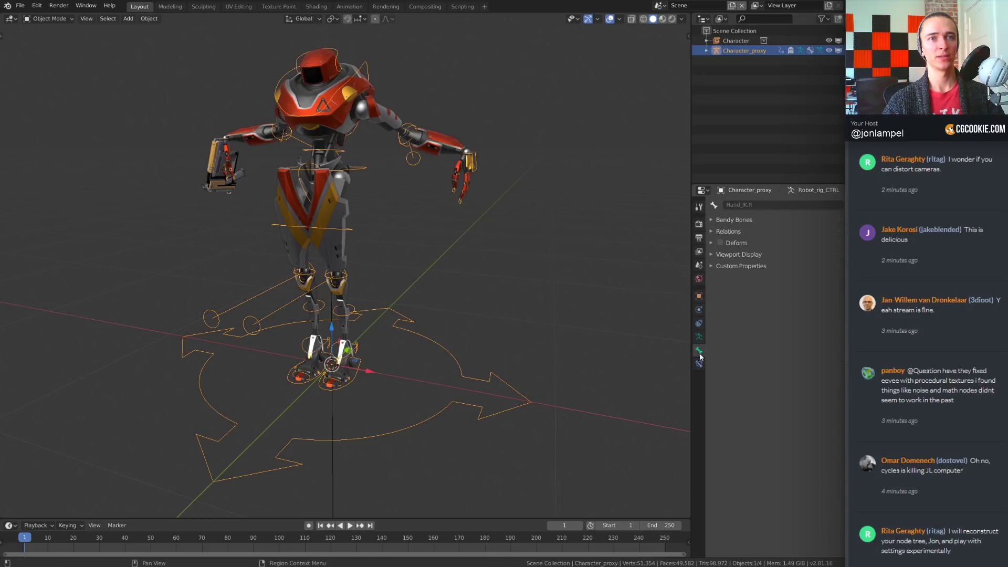
pyautogui.click(699, 336)
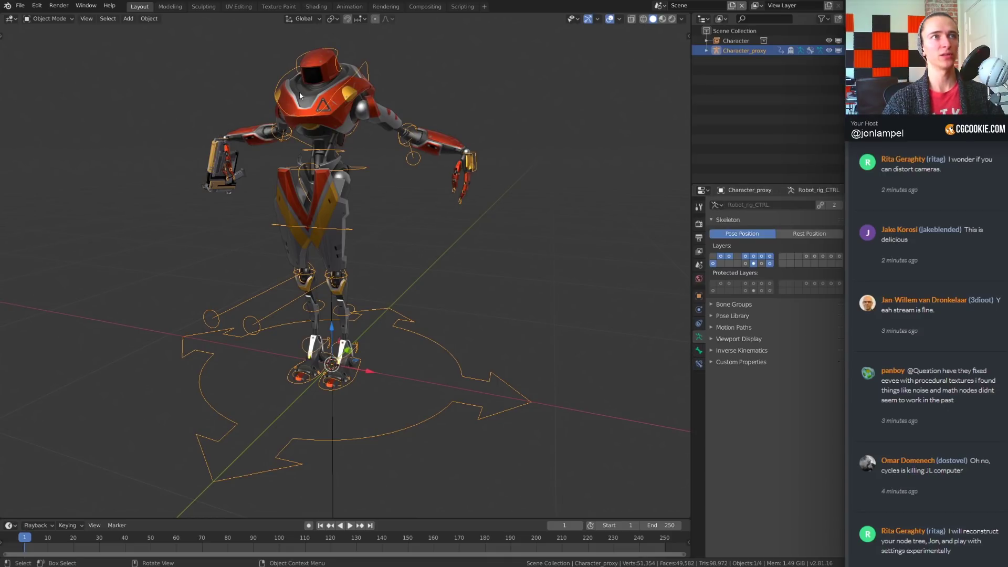
# - Select the Character instance and make a second proxy from it, using the Robot_GEO mesh
pyautogui.click(328, 111)
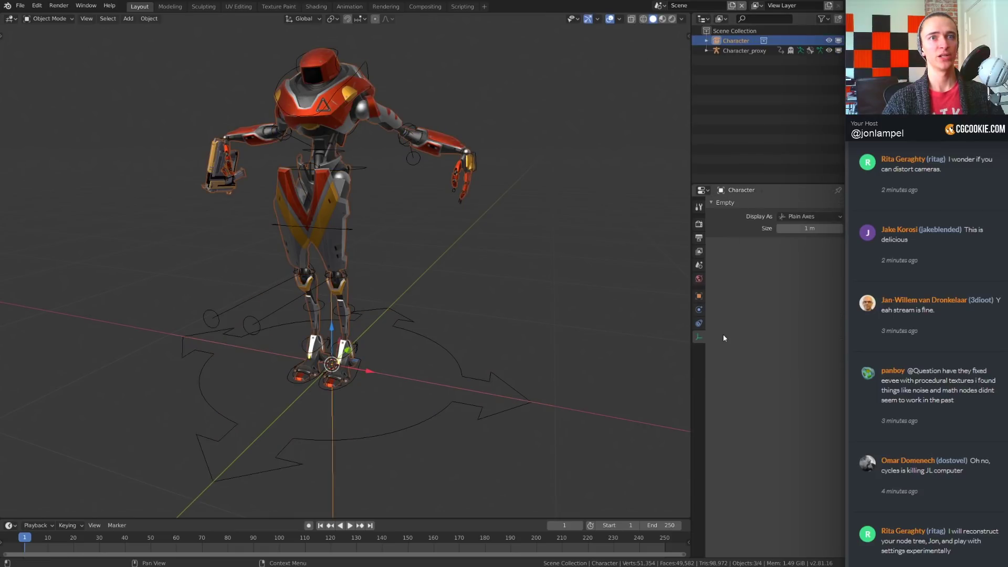
pyautogui.moveTo(579, 347); pyautogui.dragTo(466, 181, button='middle')
pyautogui.press('Home')
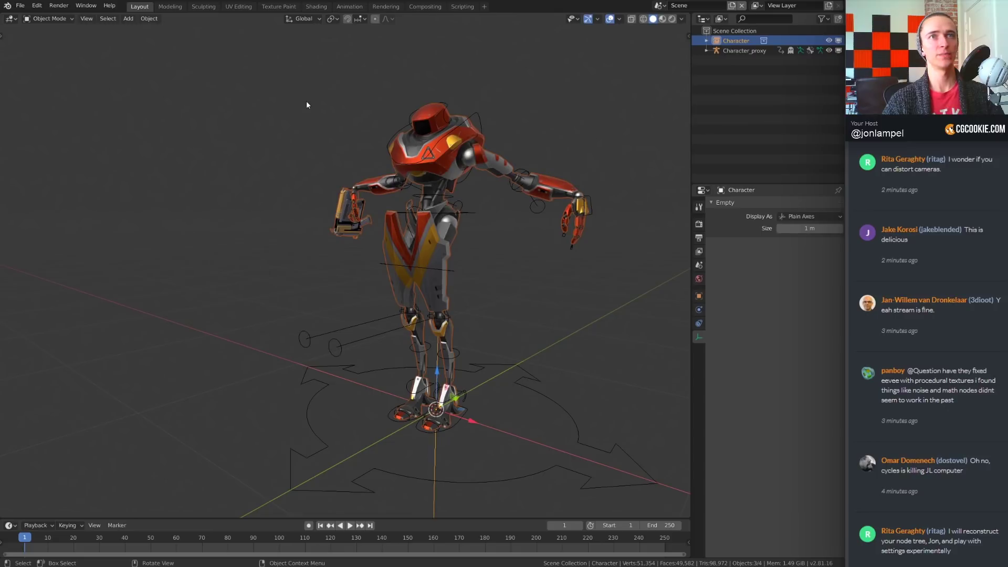
pyautogui.moveTo(349, 108); pyautogui.dragTo(315, 100, button='middle')
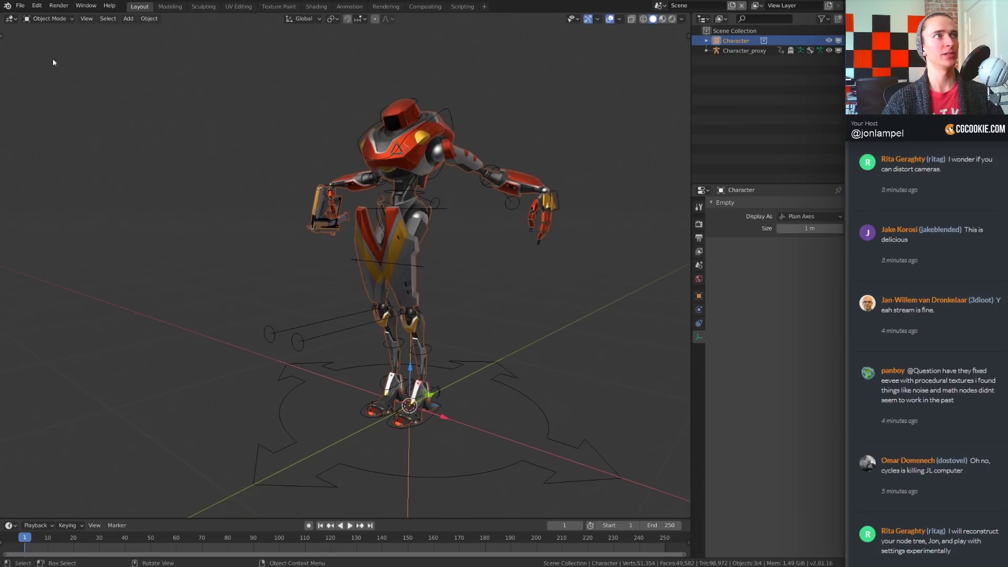
pyautogui.click(20, 5)
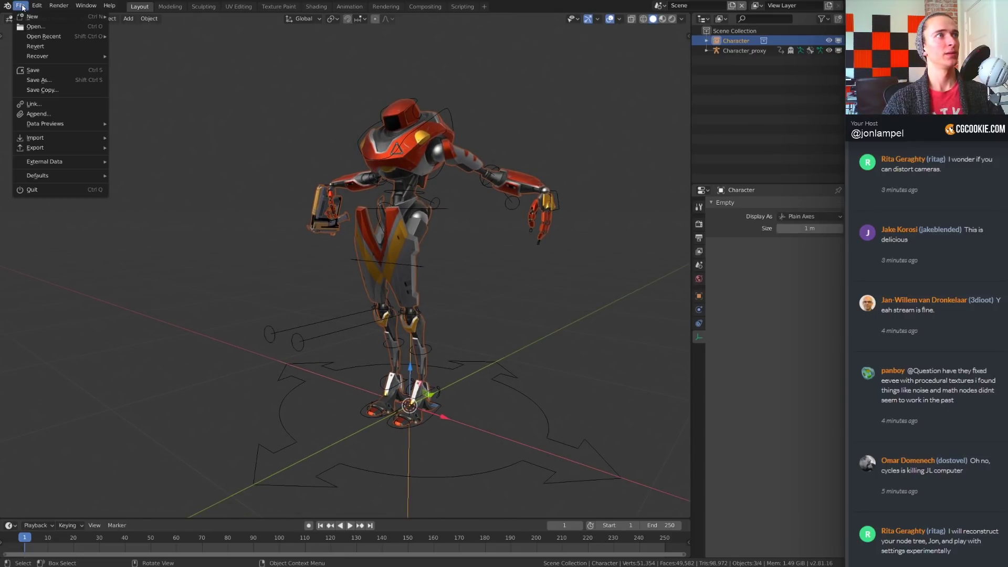
pyautogui.moveTo(75, 8)
pyautogui.click(150, 19)
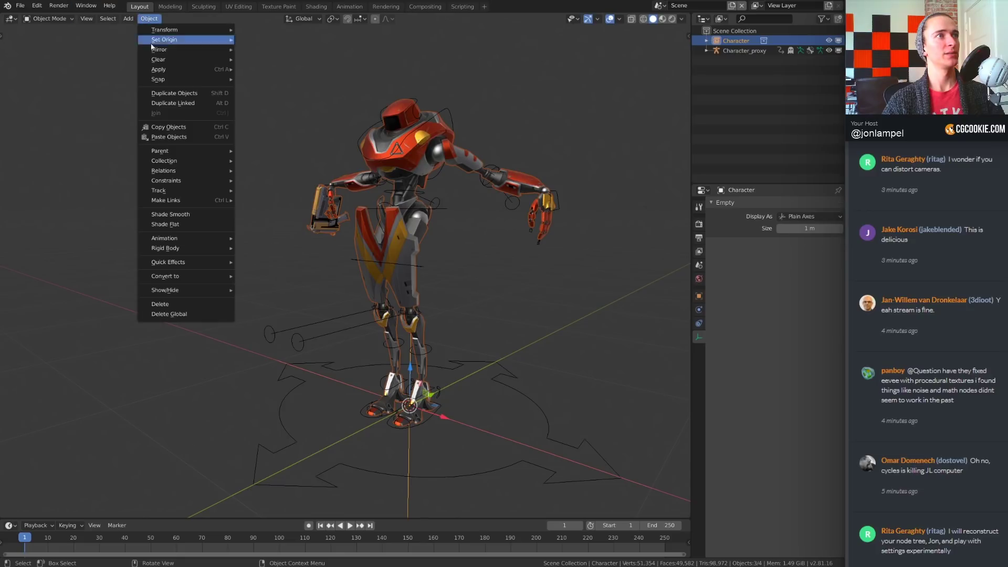
pyautogui.moveTo(184, 171)
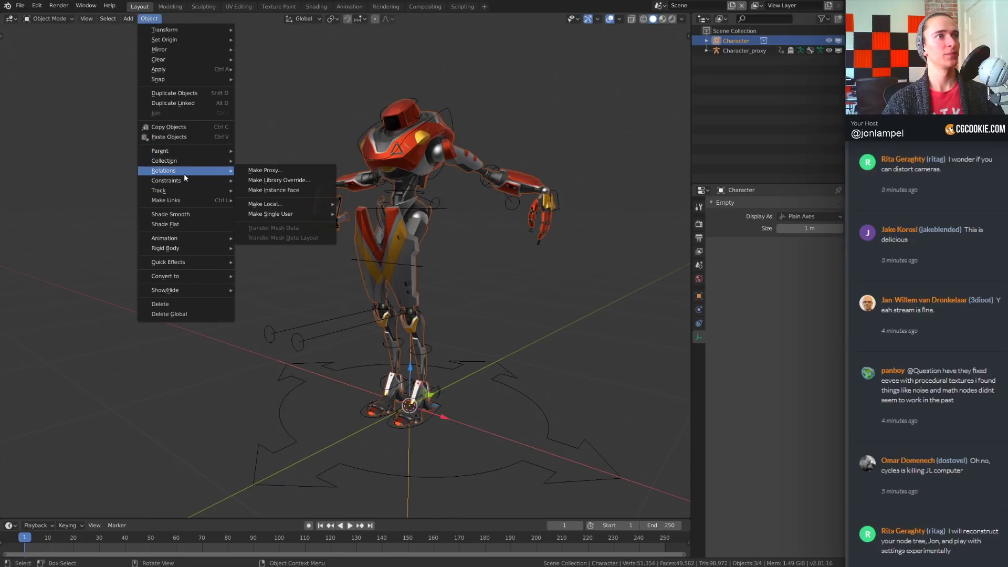
pyautogui.click(290, 174)
pyautogui.click(336, 201)
pyautogui.moveTo(502, 229)
pyautogui.keyDown('alt'); pyautogui.mouseDown(button='middle')
pyautogui.moveTo(549, 237)
pyautogui.moveTo(507, 235)
pyautogui.mouseUp(button='middle'); pyautogui.keyUp('alt')
# - Hide the Character instance to inspect the mesh proxy alone, show it again, and select Character_proxy.001
pyautogui.click(829, 40)
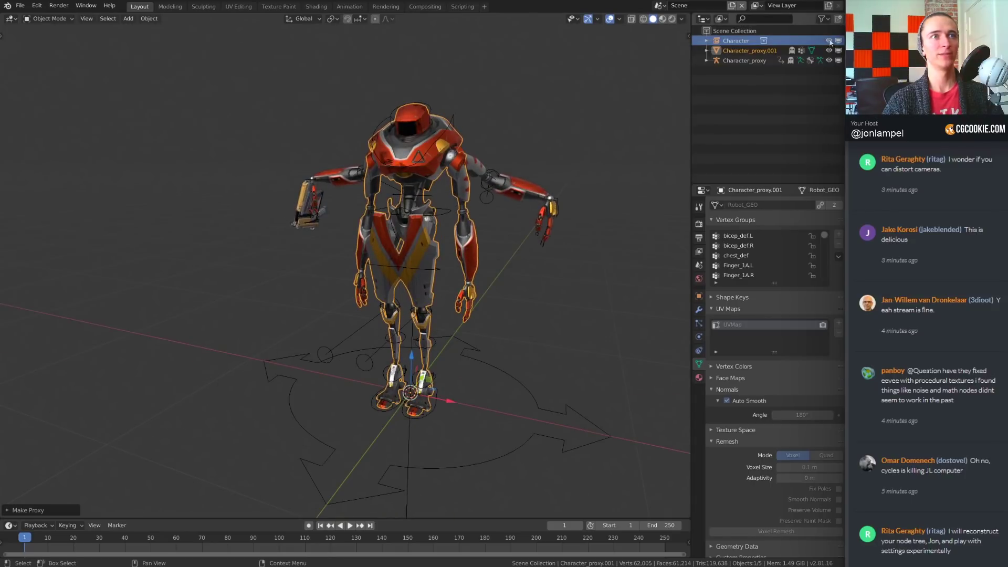
pyautogui.moveTo(451, 189); pyautogui.dragTo(431, 195, button='middle')
pyautogui.scroll(2, 431, 194)
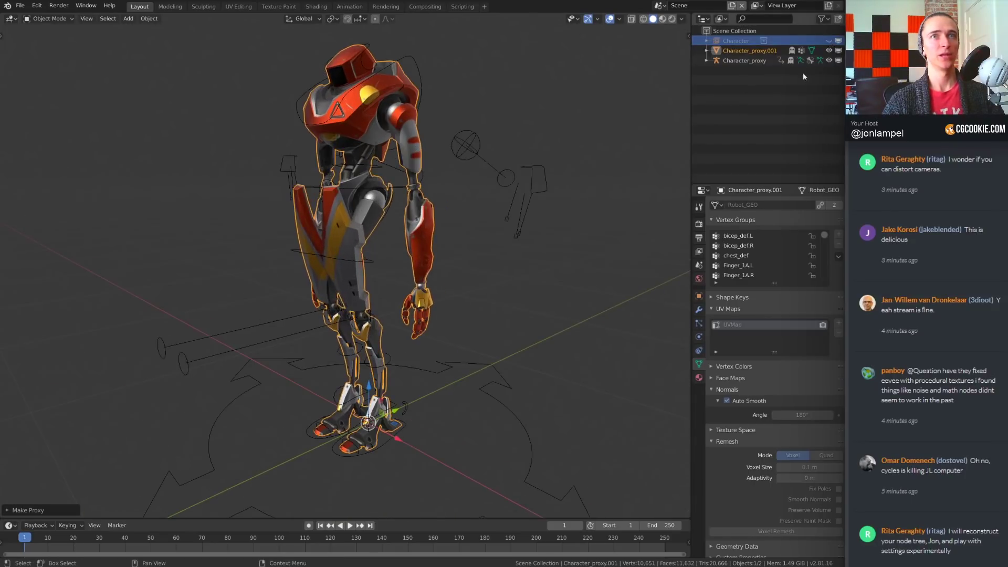
pyautogui.click(834, 41)
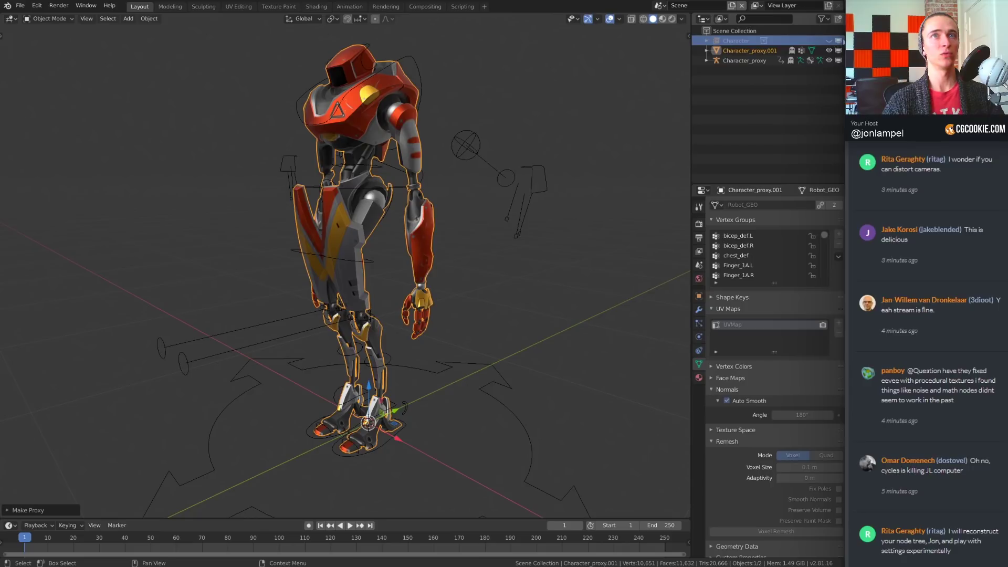
pyautogui.moveTo(431, 252); pyautogui.dragTo(460, 260, button='middle')
pyautogui.click(460, 260)
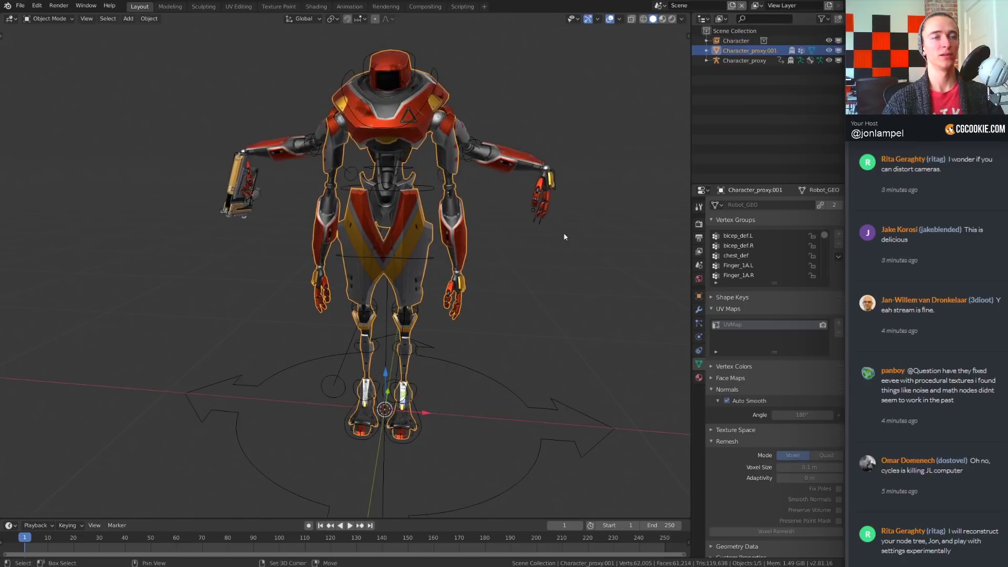
# - Examine the SimplePBR material settings of Character_proxy.001
pyautogui.press('KP_Decimal')
pyautogui.click(699, 377)
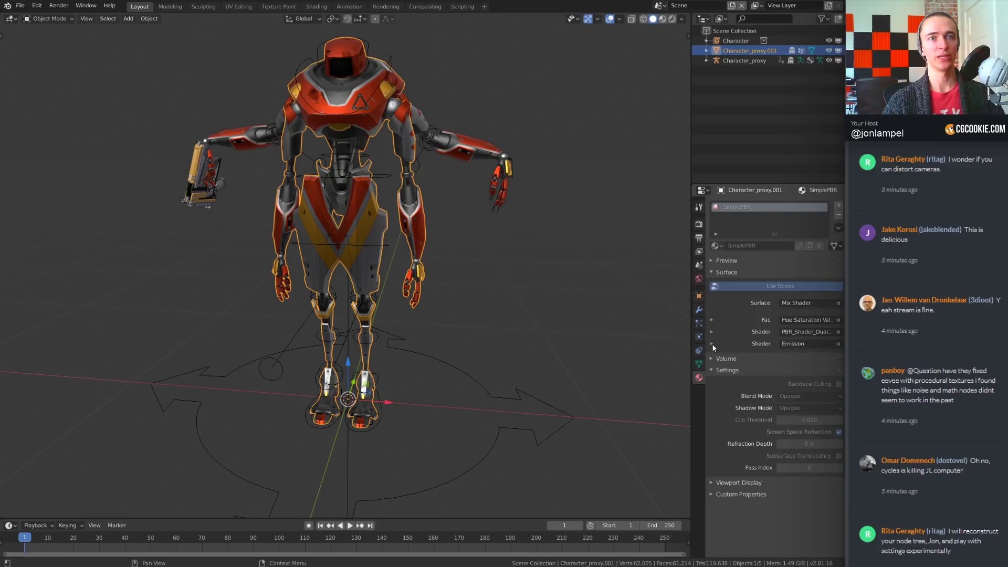
pyautogui.moveTo(476, 248); pyautogui.dragTo(471, 241, button='middle')
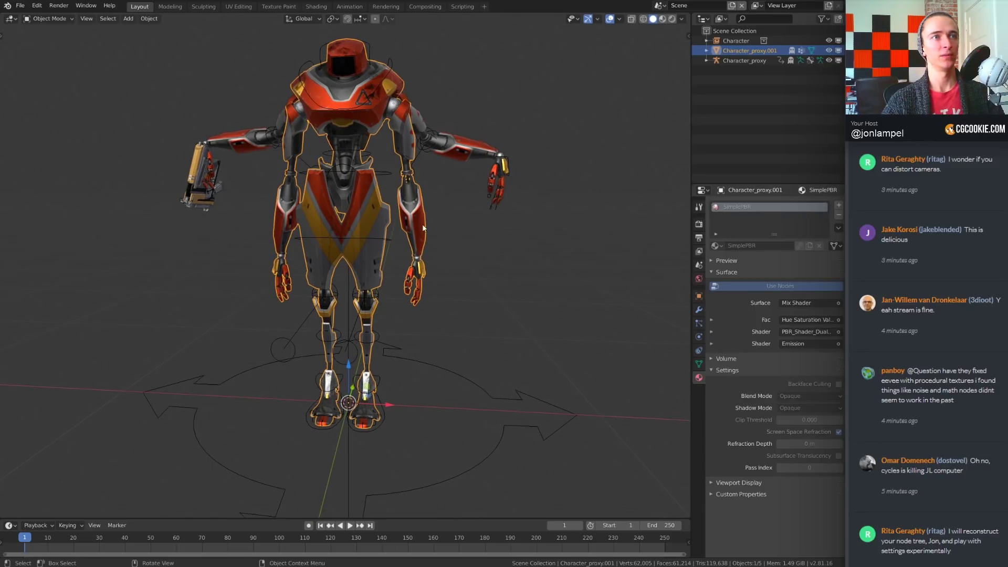
pyautogui.moveTo(571, 273); pyautogui.dragTo(473, 262, button='middle')
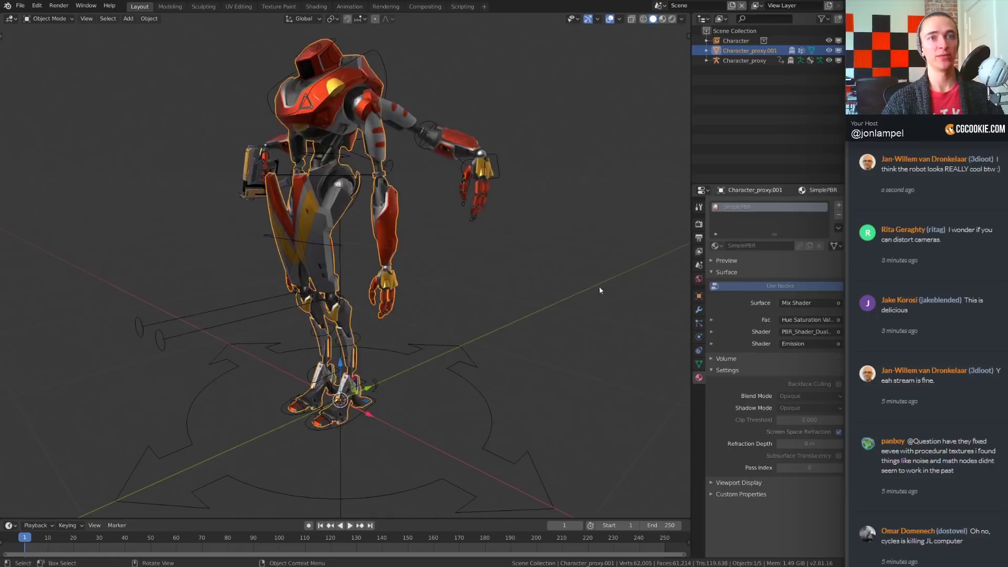
# - Add a Bevel modifier to Character_proxy.001
pyautogui.click(699, 312)
pyautogui.click(762, 205)
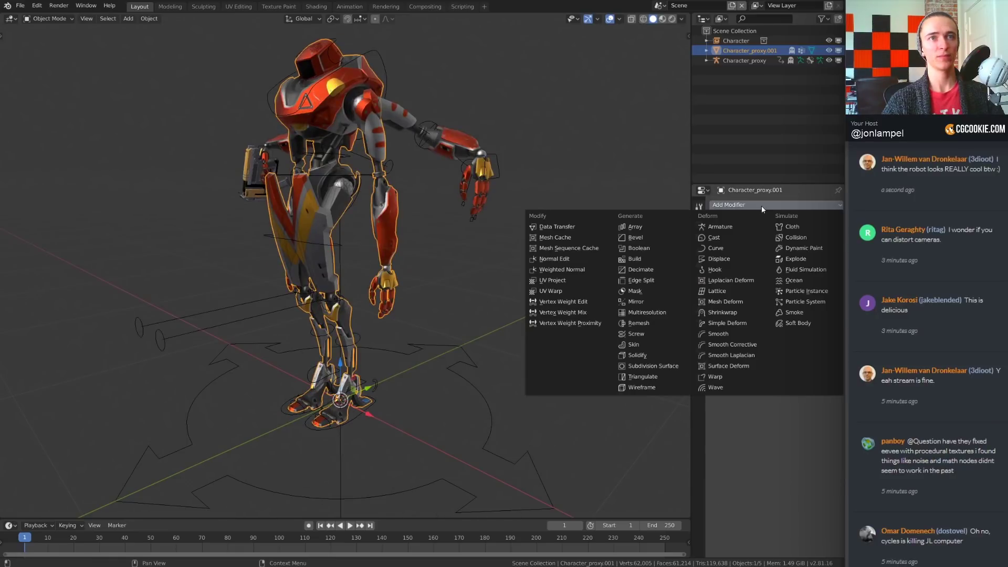
pyautogui.click(672, 238)
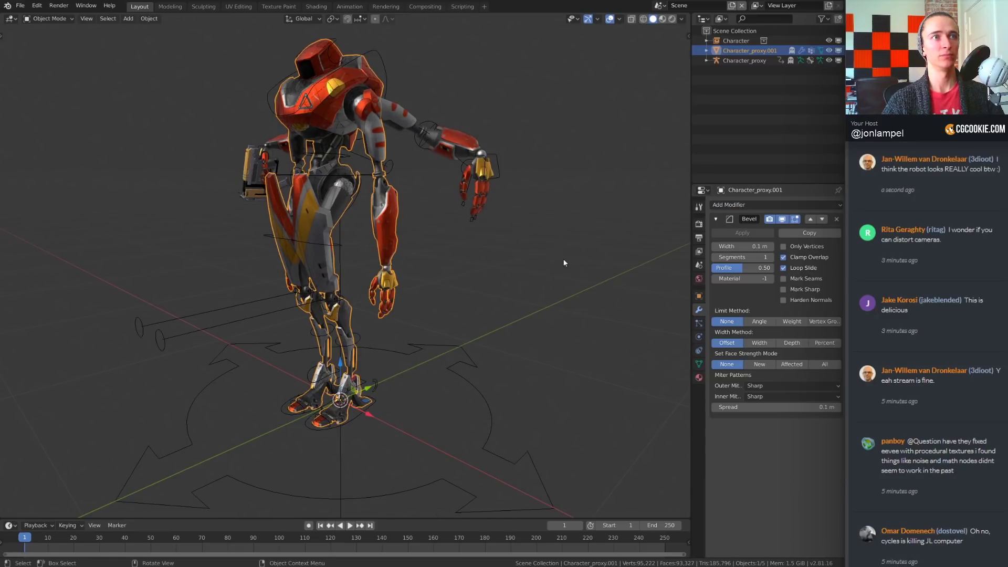
# - Remove the Bevel modifier from Character_proxy.001
pyautogui.click(836, 219)
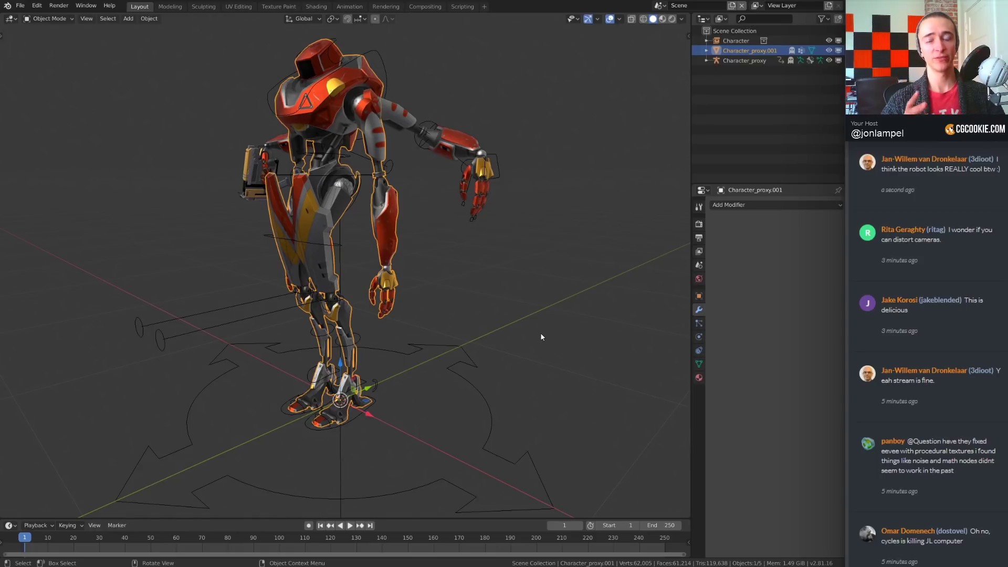
pyautogui.moveTo(432, 294); pyautogui.dragTo(440, 292, button='middle')
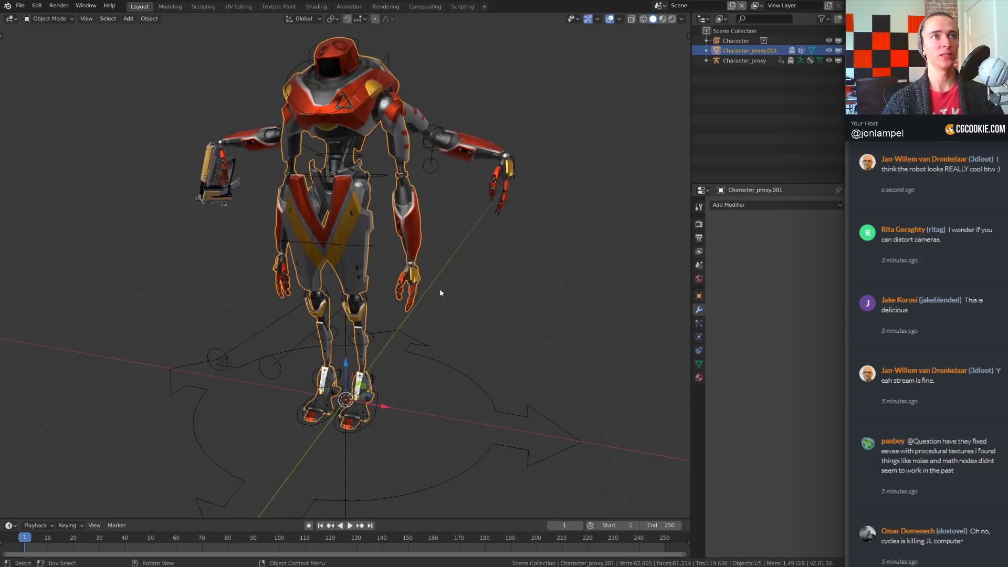
pyautogui.press('Delete')
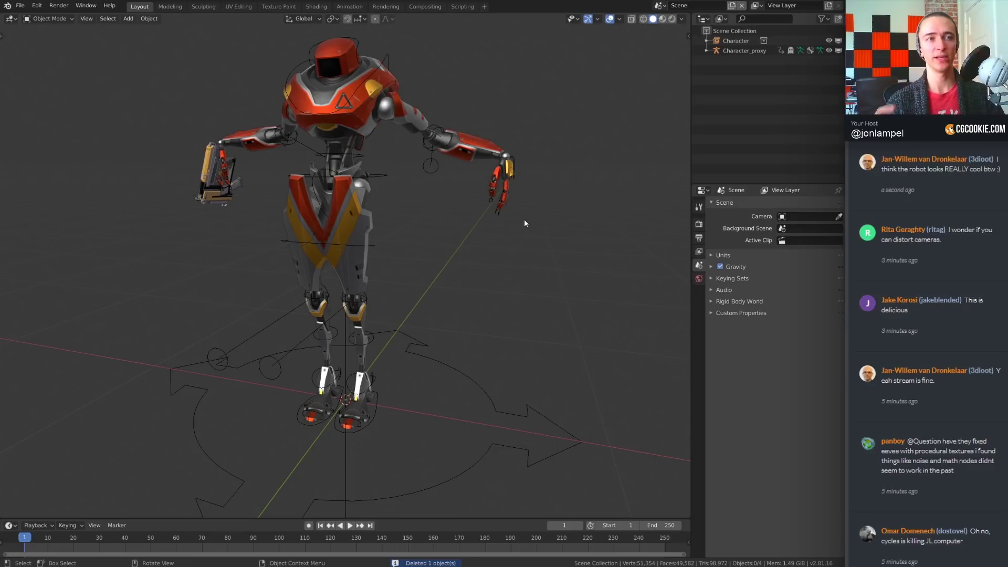
pyautogui.moveTo(528, 304); pyautogui.dragTo(557, 347, button='middle')
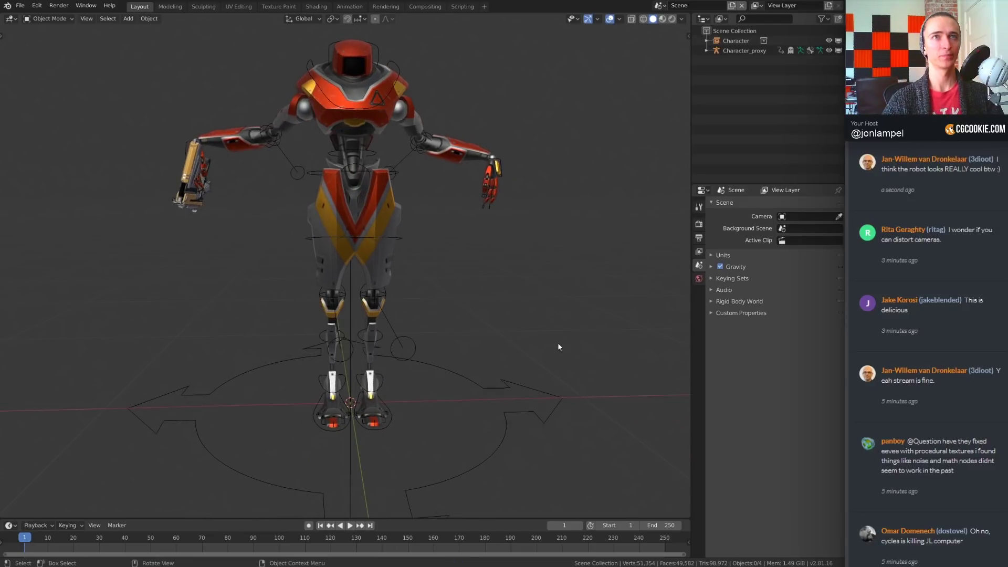
pyautogui.hotkey('ctrl', 'z')
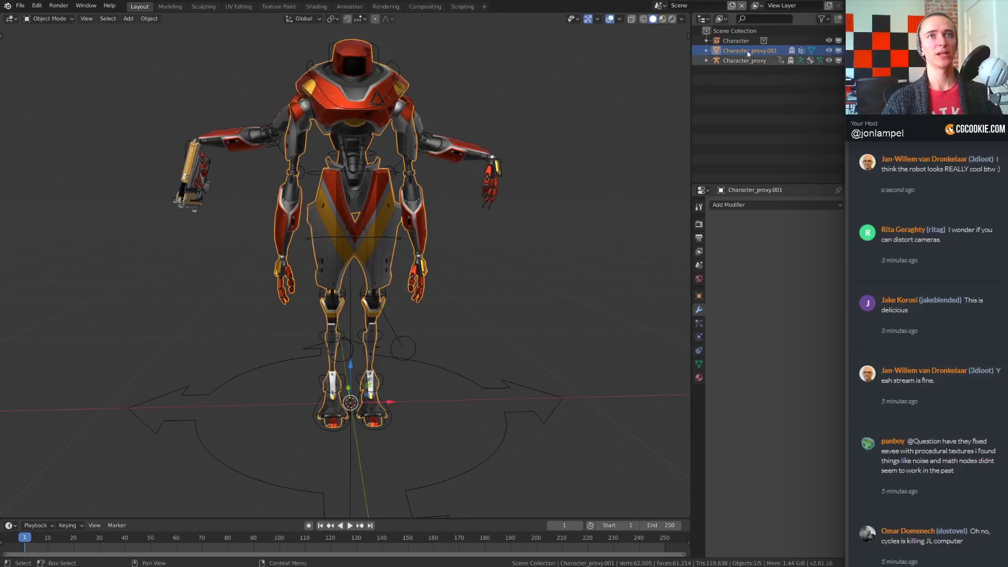
# - Delete both Character_proxy.001 and Character_proxy, and select the remaining Character instance
pyautogui.keyDown('shift'); pyautogui.click(757, 61); pyautogui.keyUp('shift')
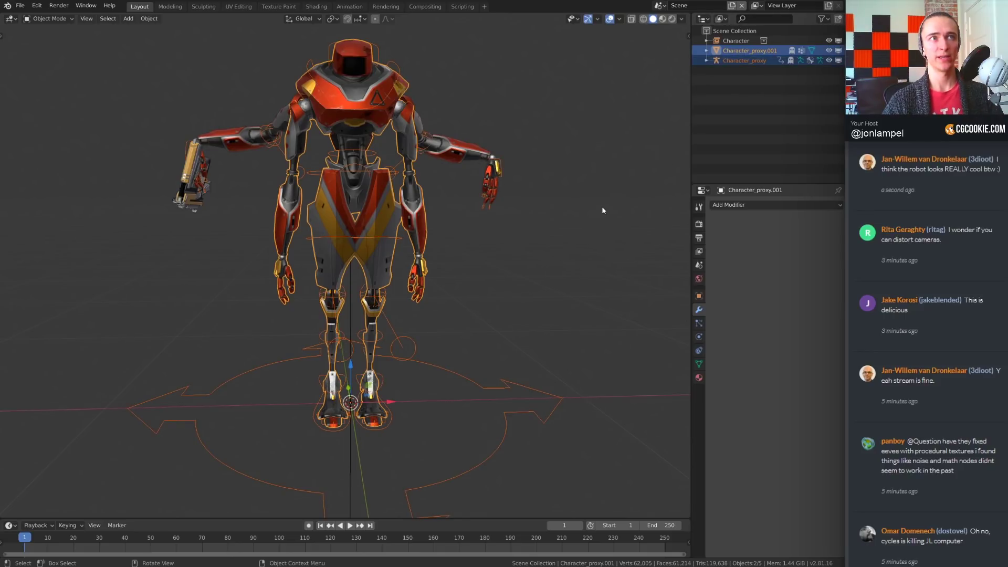
pyautogui.press('Delete')
pyautogui.click(380, 186)
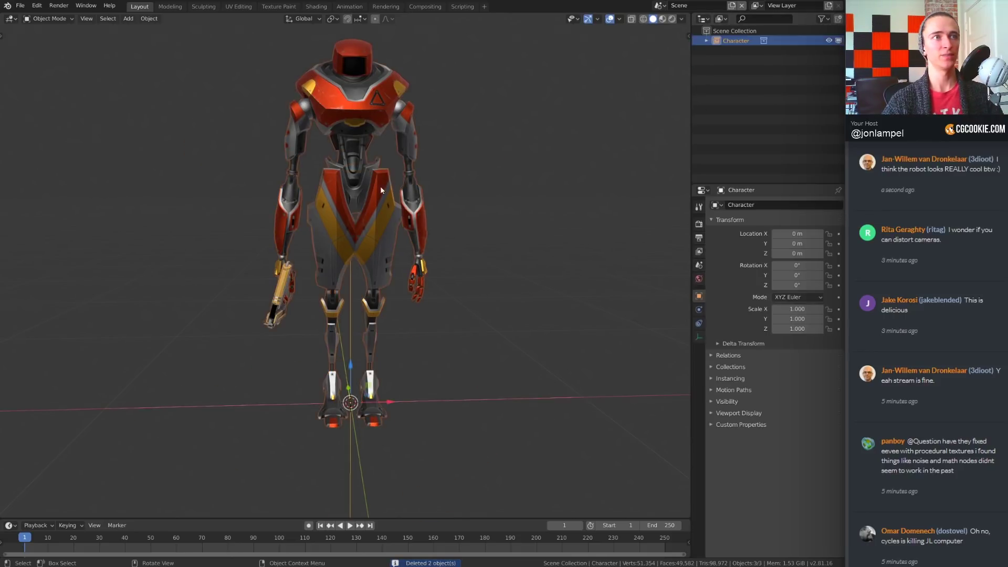
# - Make a library override from the Character instance, choosing Robot_rig_CTRL as the object to override
pyautogui.moveTo(381, 186); pyautogui.dragTo(534, 308, button='middle')
pyautogui.scroll(4, 543, 307)
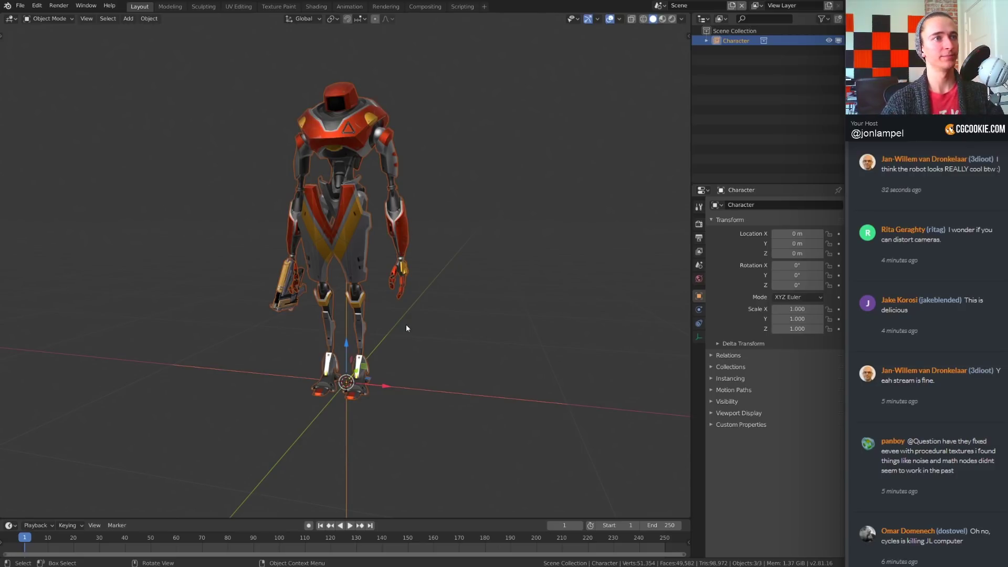
pyautogui.moveTo(406, 328)
pyautogui.mouseDown(button='middle')
pyautogui.moveTo(363, 329)
pyautogui.moveTo(397, 334)
pyautogui.mouseUp(button='middle')
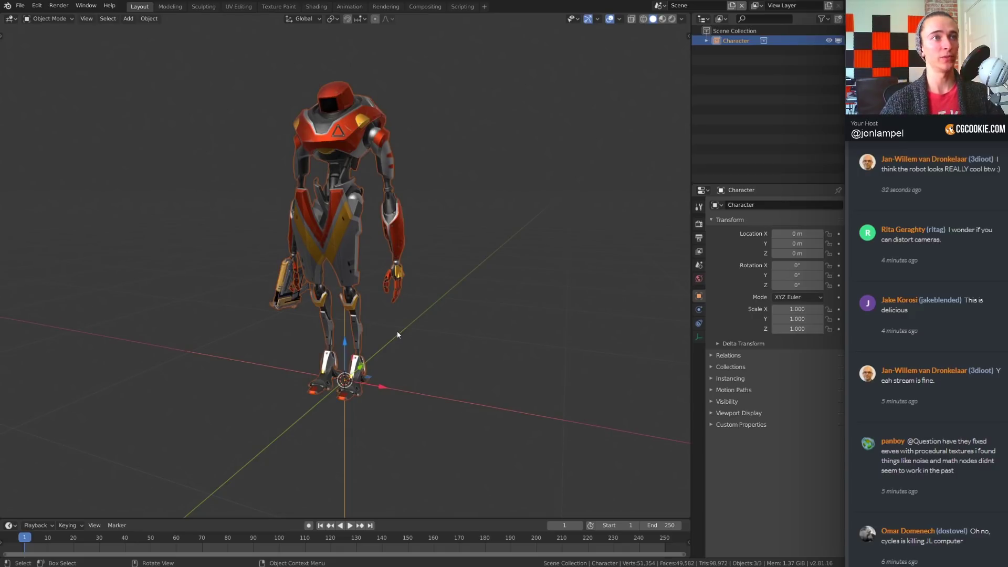
pyautogui.scroll(3, 402, 292)
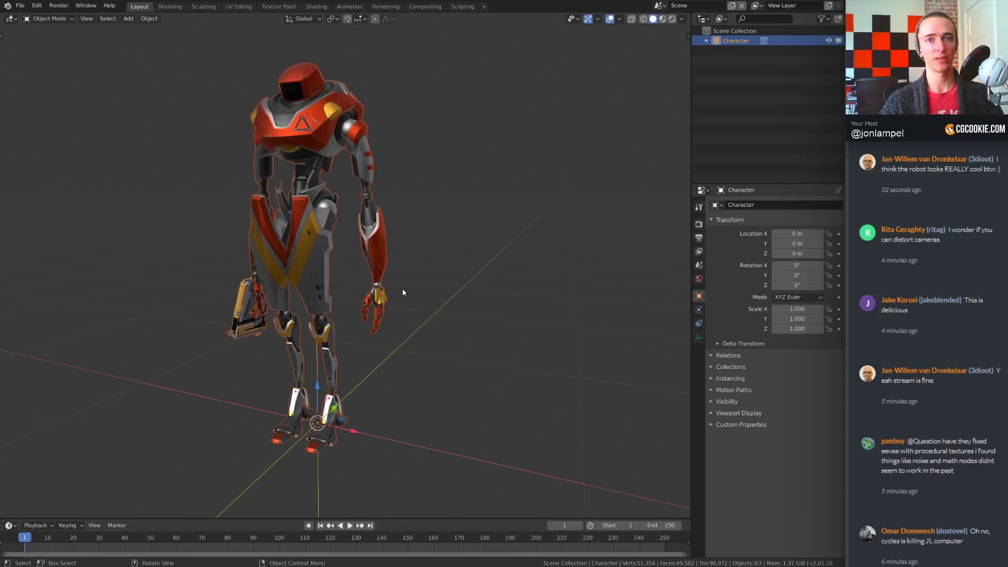
pyautogui.moveTo(406, 268)
pyautogui.mouseDown(button='middle')
pyautogui.moveTo(398, 259)
pyautogui.moveTo(401, 278)
pyautogui.moveTo(419, 267)
pyautogui.mouseUp(button='middle')
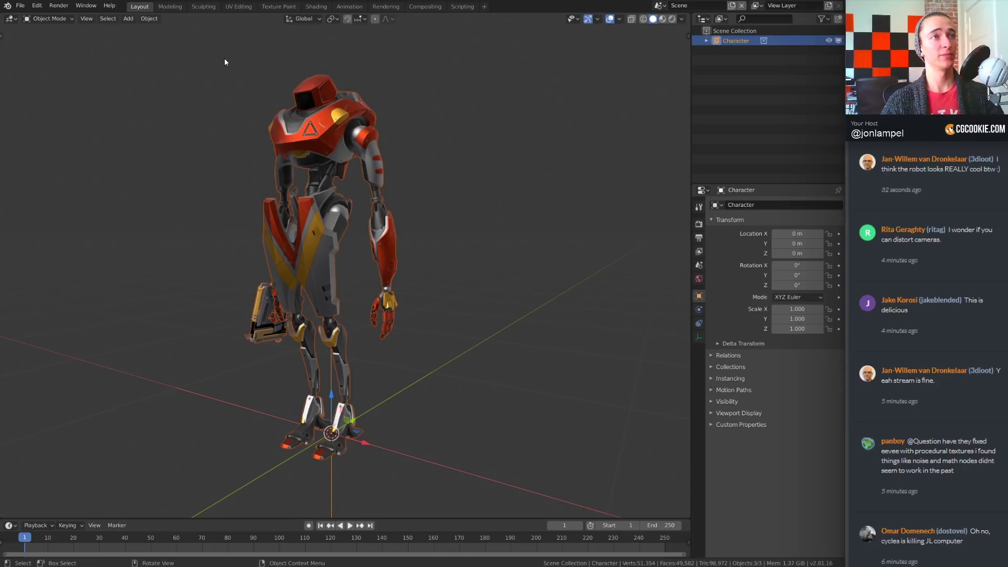
pyautogui.click(151, 19)
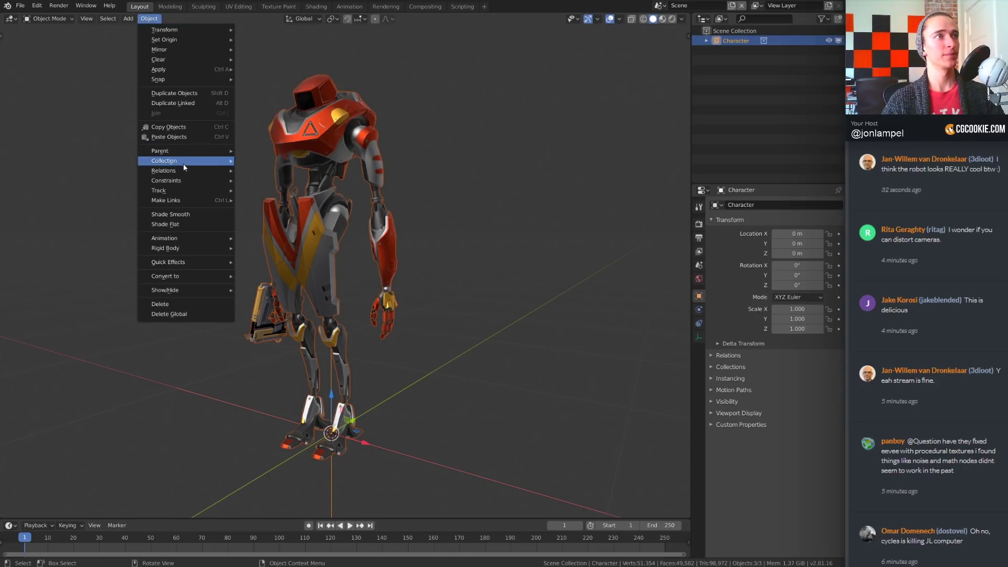
pyautogui.moveTo(221, 171)
pyautogui.click(278, 180)
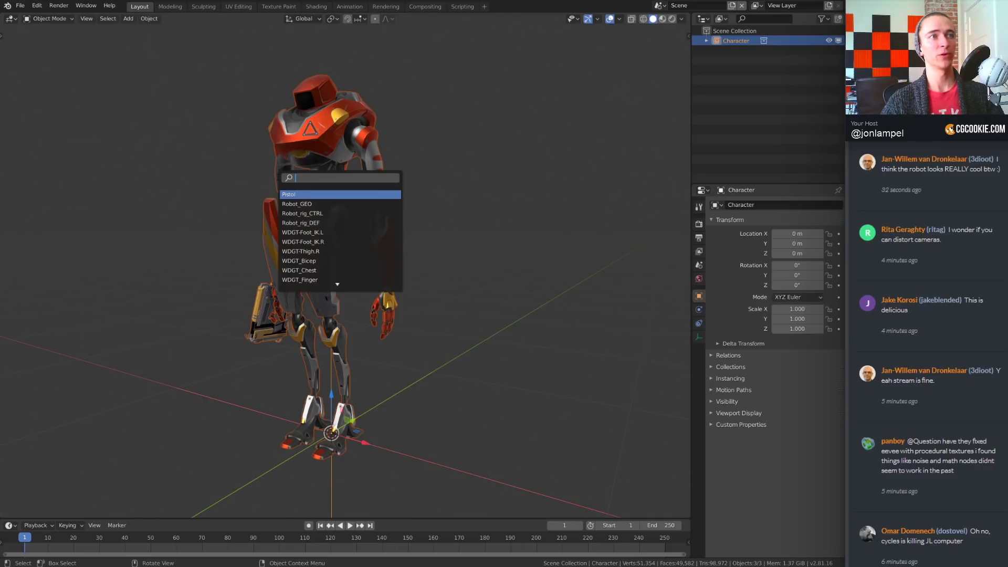
pyautogui.click(349, 213)
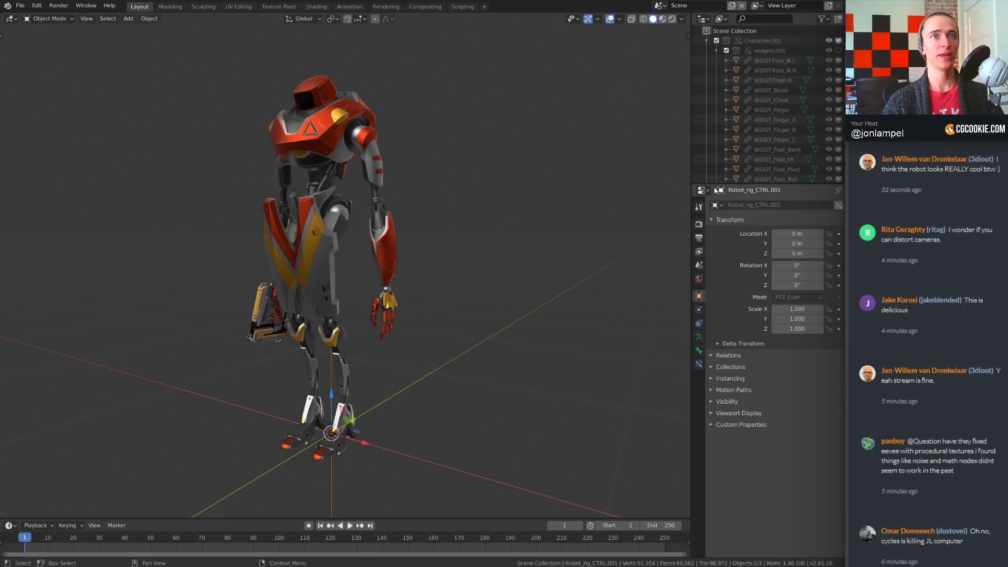
# - Enlarge the Outliner to show the override hierarchy, then hide the original Character empty and select the robot mesh
pyautogui.moveTo(735, 185); pyautogui.dragTo(707, 425)
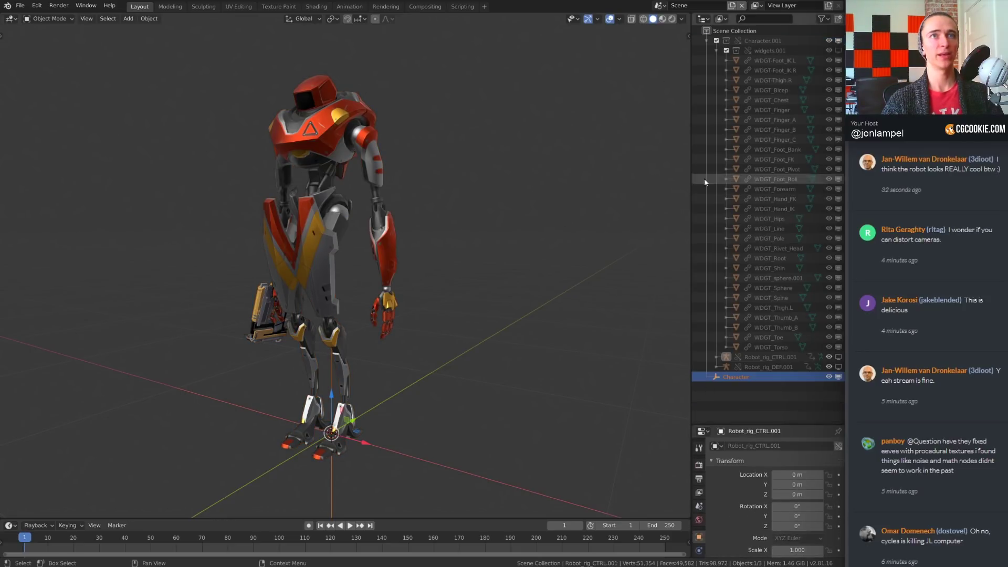
pyautogui.moveTo(503, 399); pyautogui.dragTo(446, 326, button='middle')
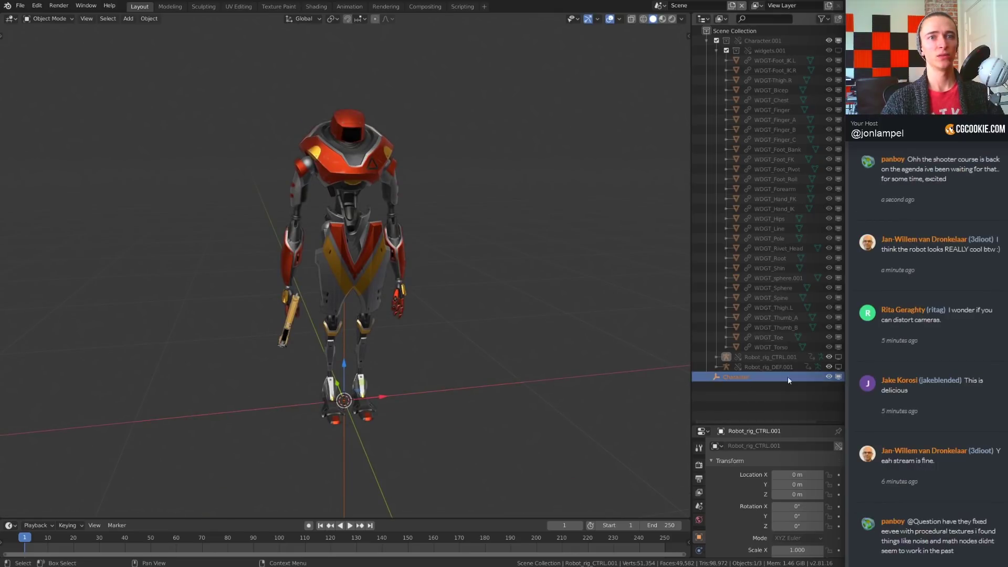
pyautogui.click(829, 377)
pyautogui.click(354, 232)
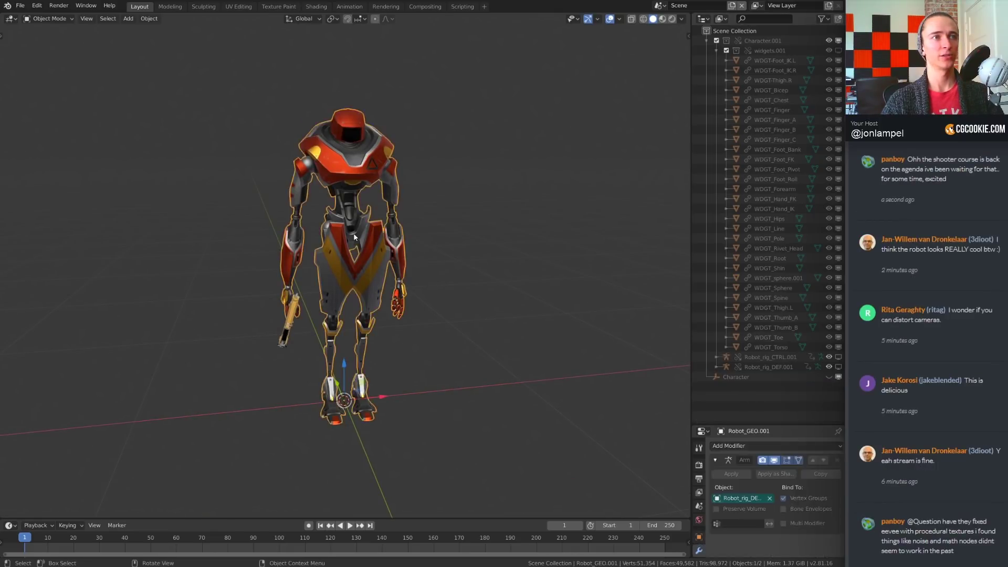
pyautogui.moveTo(354, 232); pyautogui.dragTo(504, 252, button='middle')
# - Toggle viewport display of the widgets.001 collection, leaving it enabled, and examine the rig widget objects it contains
pyautogui.click(839, 51)
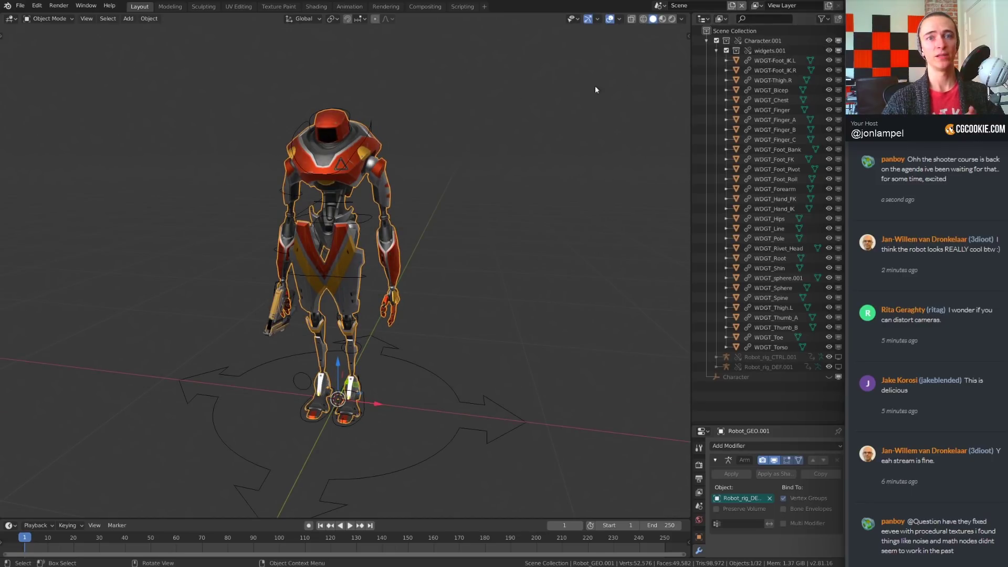
pyautogui.click(839, 51)
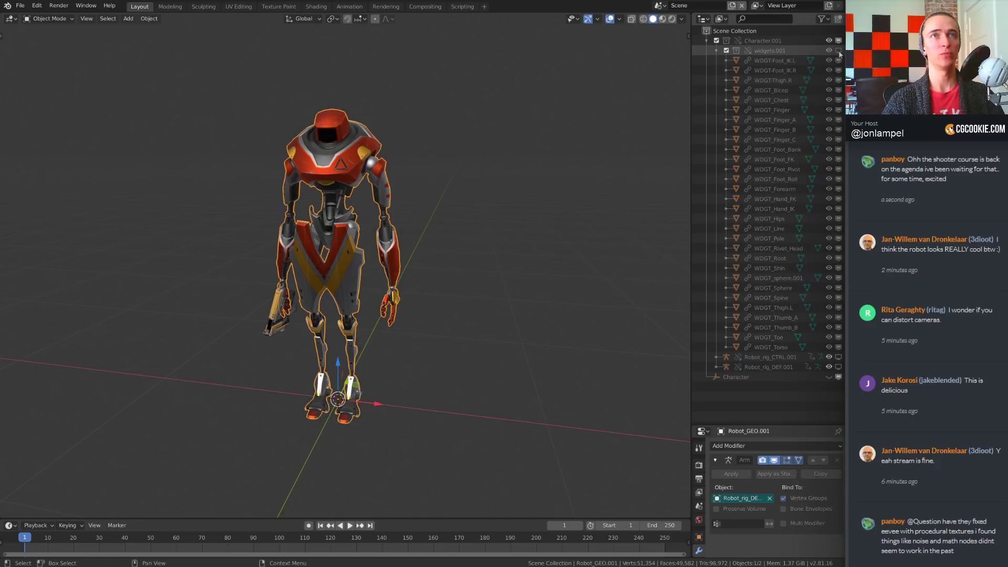
pyautogui.click(839, 50)
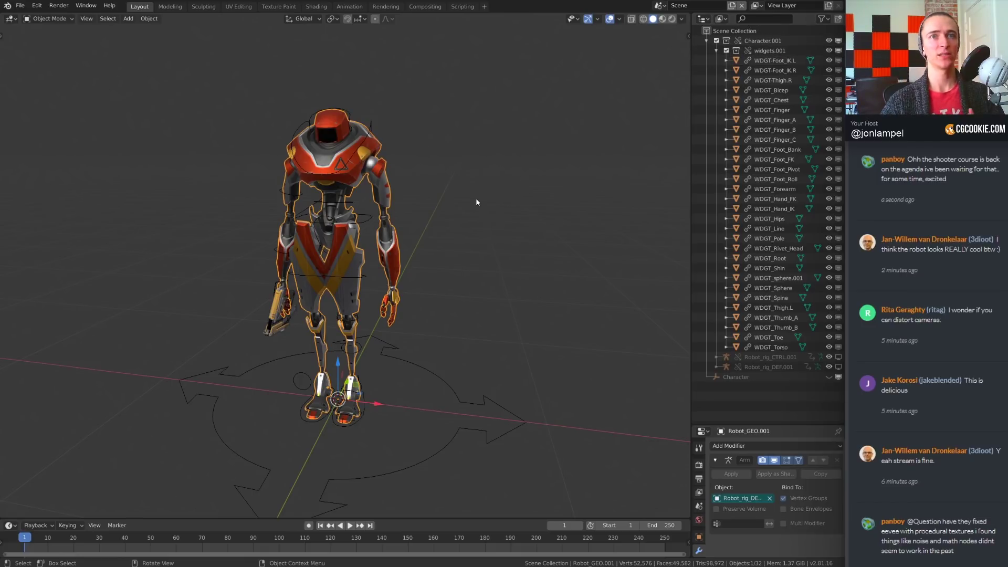
pyautogui.click(716, 50)
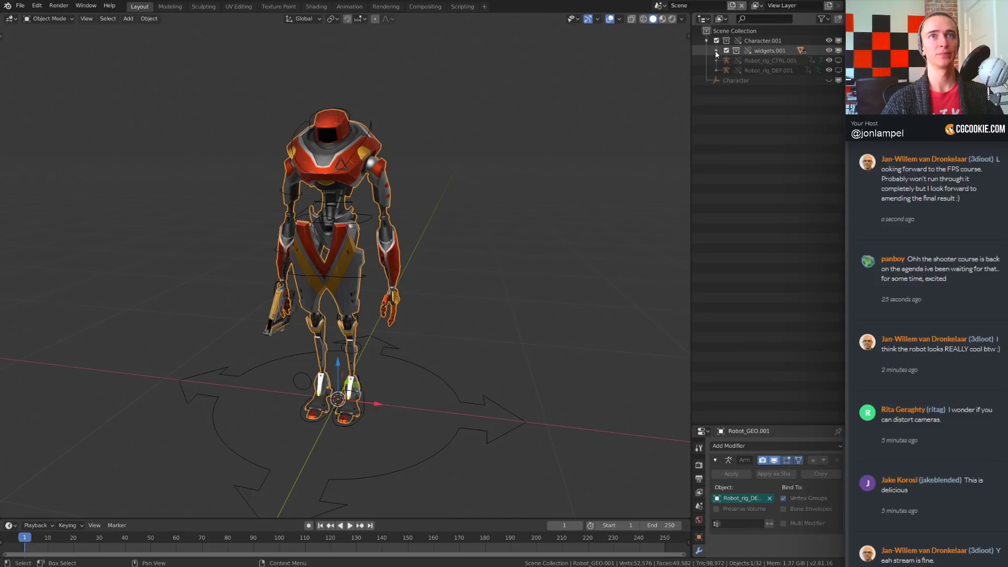
pyautogui.click(716, 50)
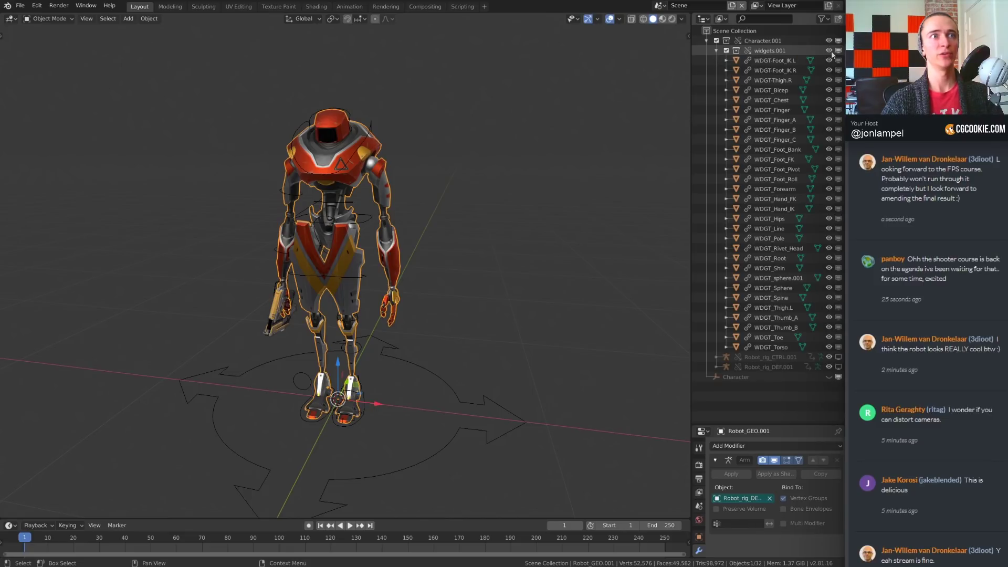
# - Hide and collapse the widgets.001 collection and exclude it from the view layer
pyautogui.click(829, 50)
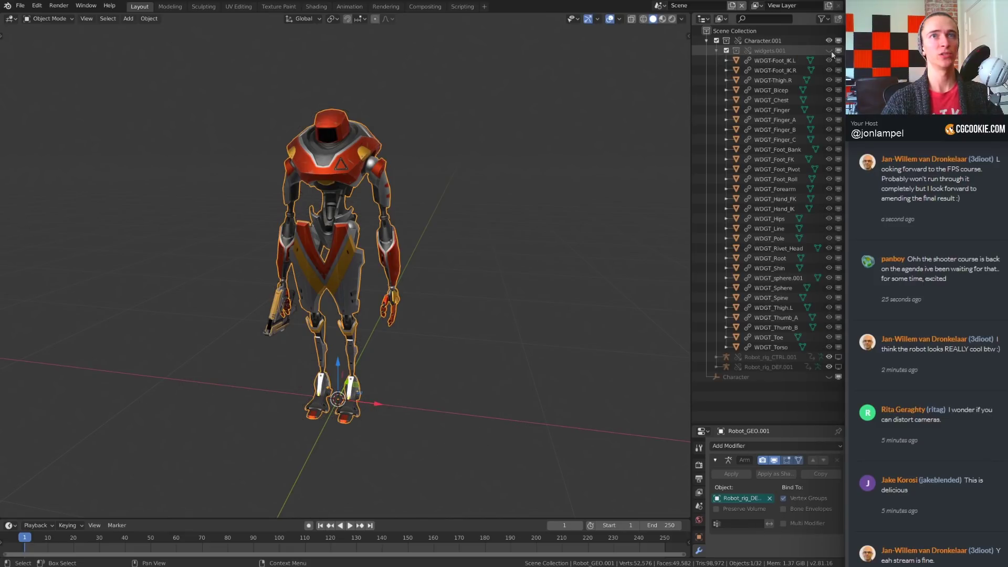
pyautogui.click(716, 50)
pyautogui.click(726, 50)
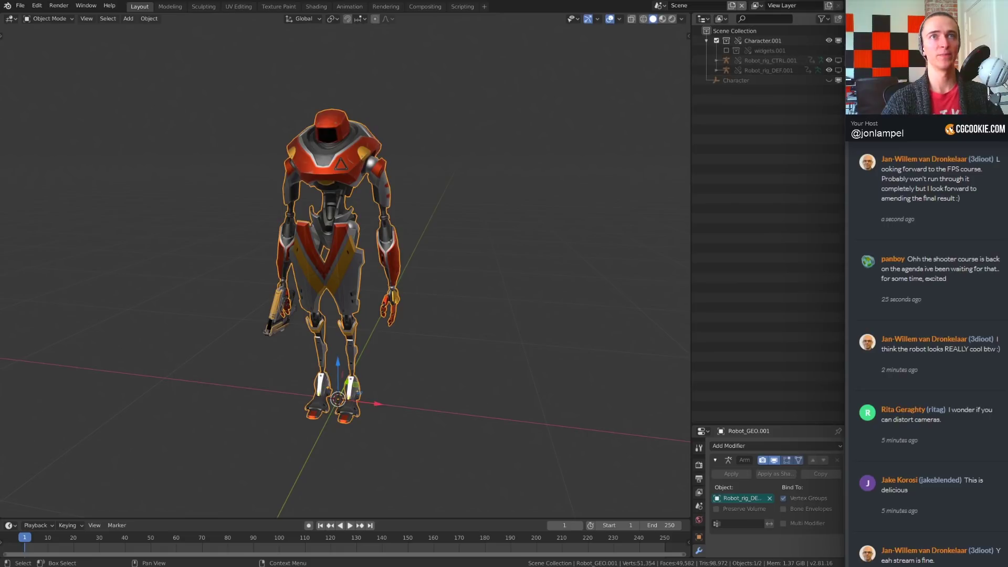
# - Enable Robot_rig_CTRL.001 in the viewport and put the rig into Pose Mode
pyautogui.click(839, 61)
pyautogui.click(717, 60)
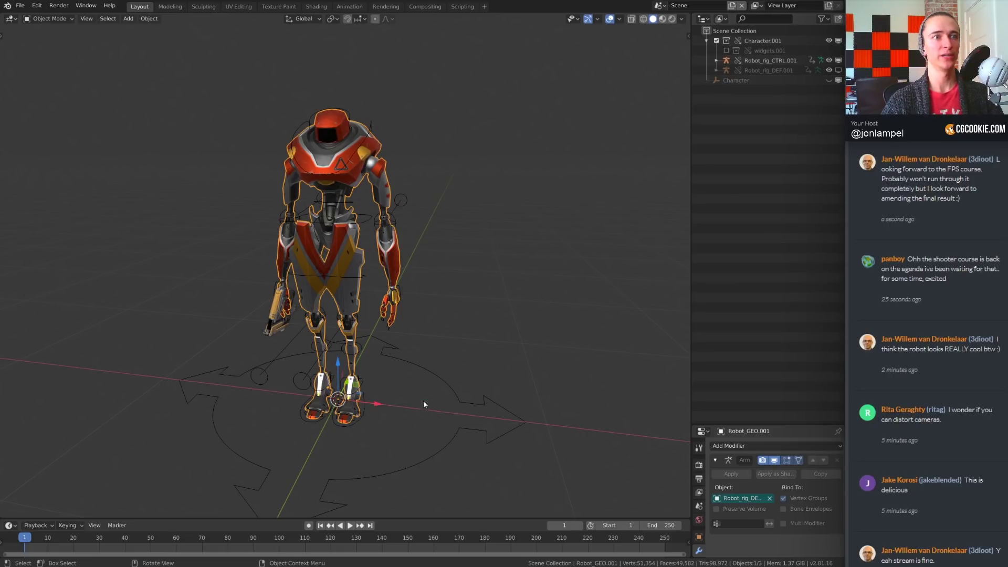
pyautogui.hotkey('ctrl', 'Tab')
# - Move both hand control bones outward and upward to raise the robot's arms, and return to Object Mode
pyautogui.click(393, 292)
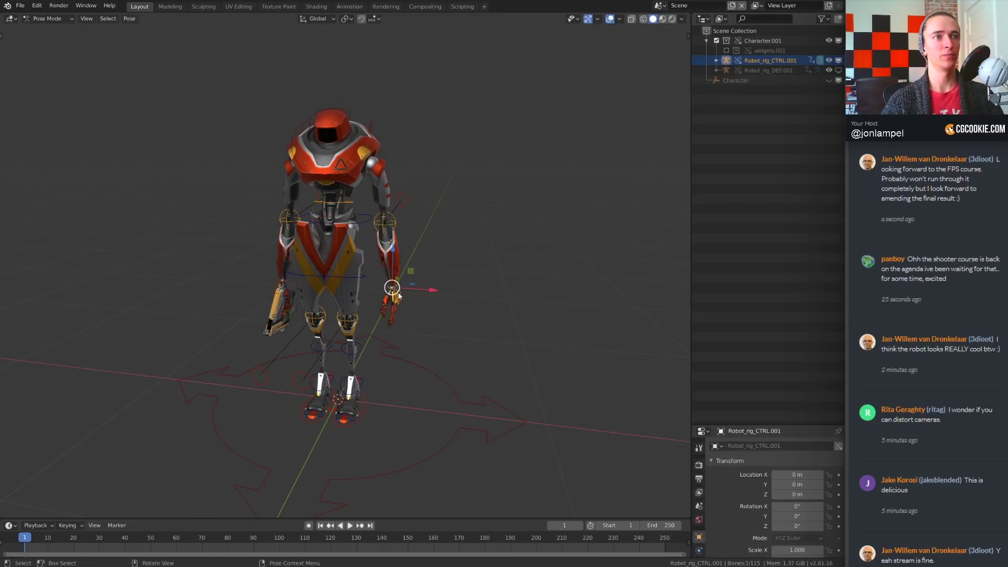
pyautogui.press('g')
pyautogui.click(455, 265)
pyautogui.moveTo(455, 264); pyautogui.dragTo(367, 243, button='middle')
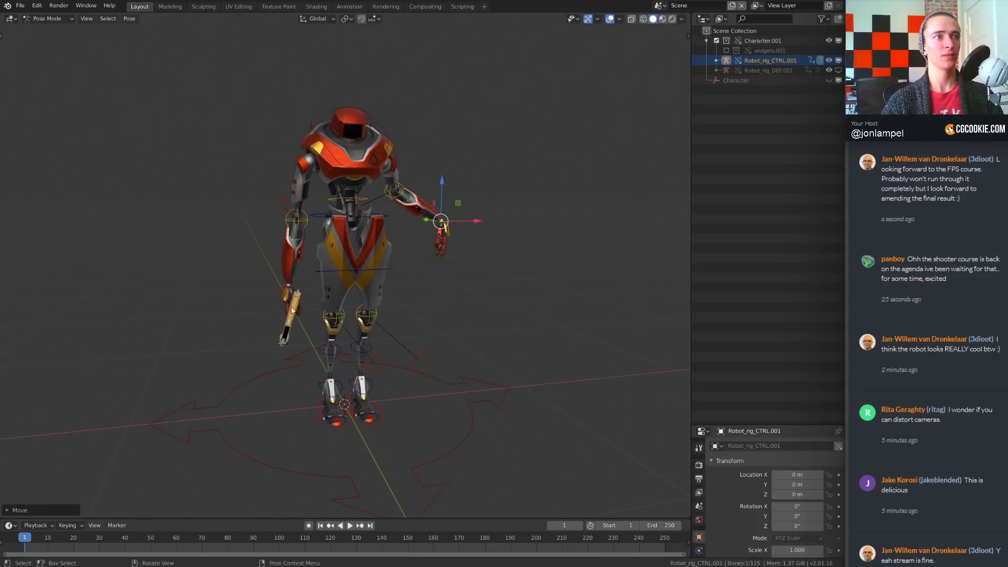
pyautogui.click(288, 302)
pyautogui.press('g')
pyautogui.click(361, 243)
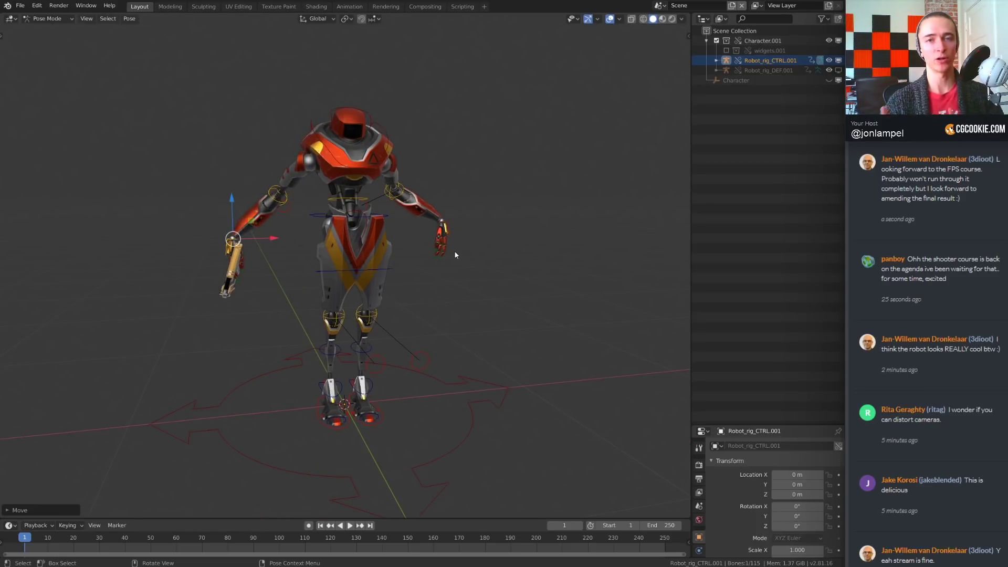
pyautogui.hotkey('ctrl', 'Tab')
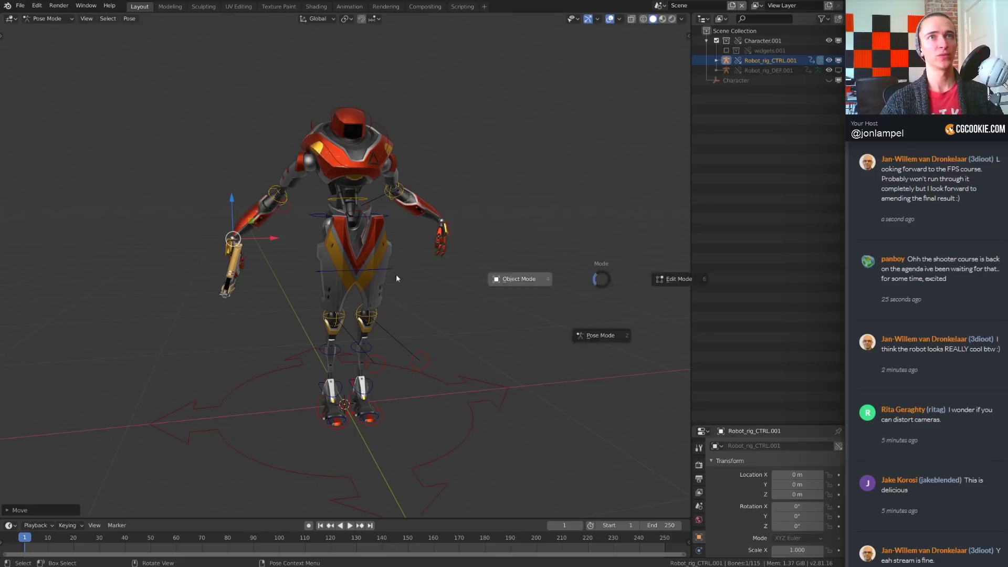
pyautogui.click(396, 274)
pyautogui.moveTo(545, 266); pyautogui.dragTo(493, 278, button='middle')
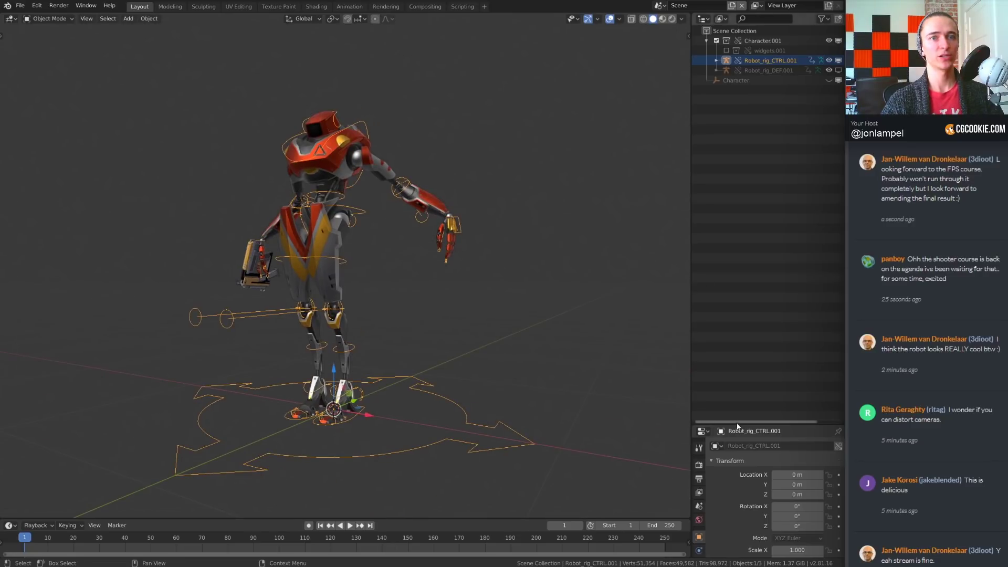
# - Enlarge the Properties editor and check the library override indicator on Robot_rig_CTRL.001
pyautogui.moveTo(737, 425); pyautogui.dragTo(738, 195)
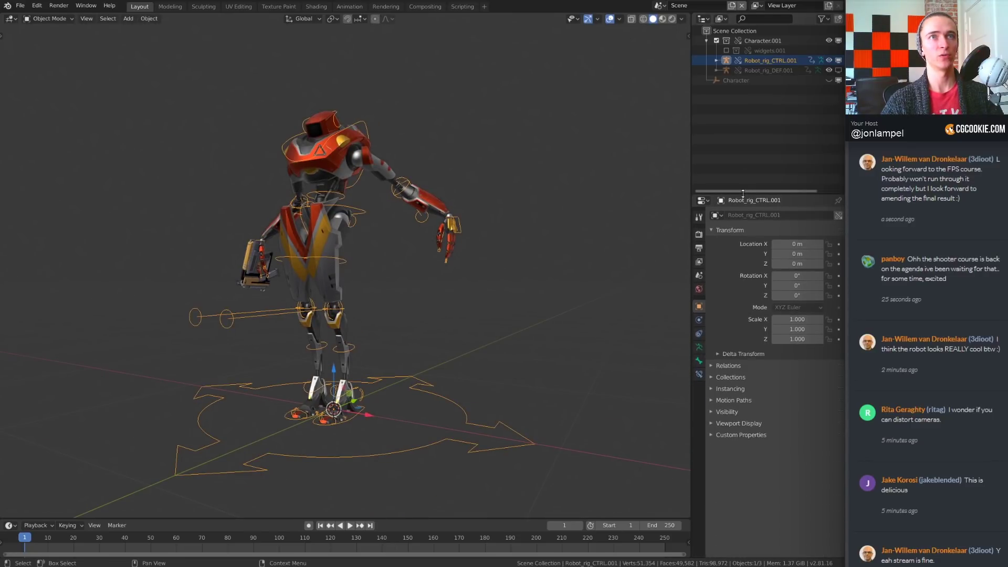
pyautogui.click(748, 77)
pyautogui.click(779, 59)
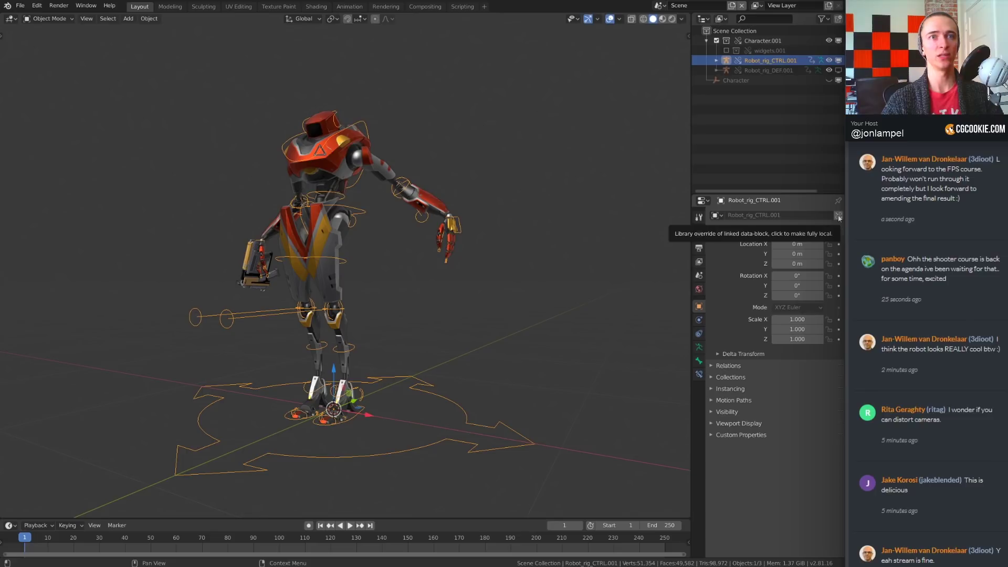
pyautogui.moveTo(579, 240); pyautogui.dragTo(657, 244, button='middle')
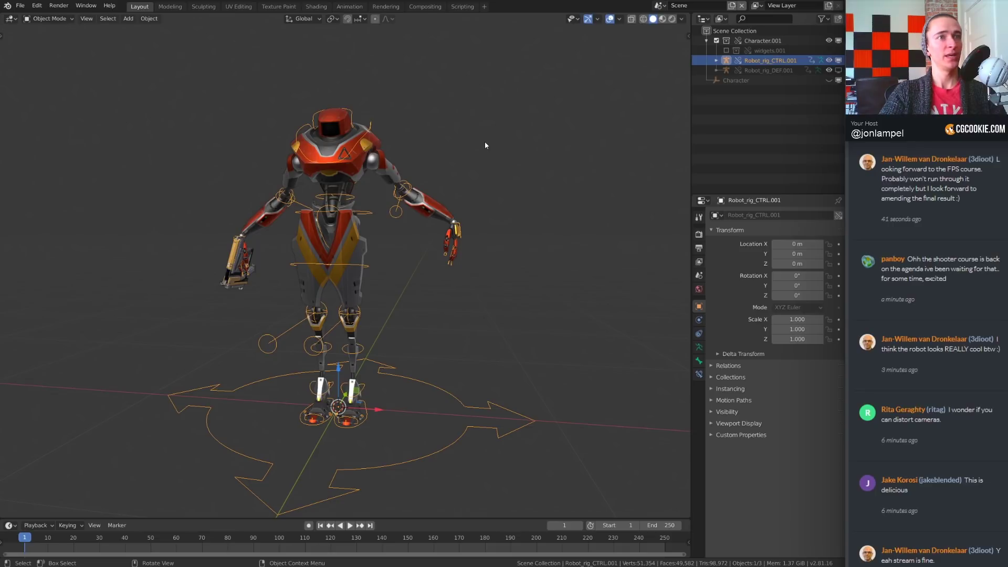
# - Select the Robot_GEO.001 mesh and examine its SimplePBR material settings
pyautogui.click(442, 213)
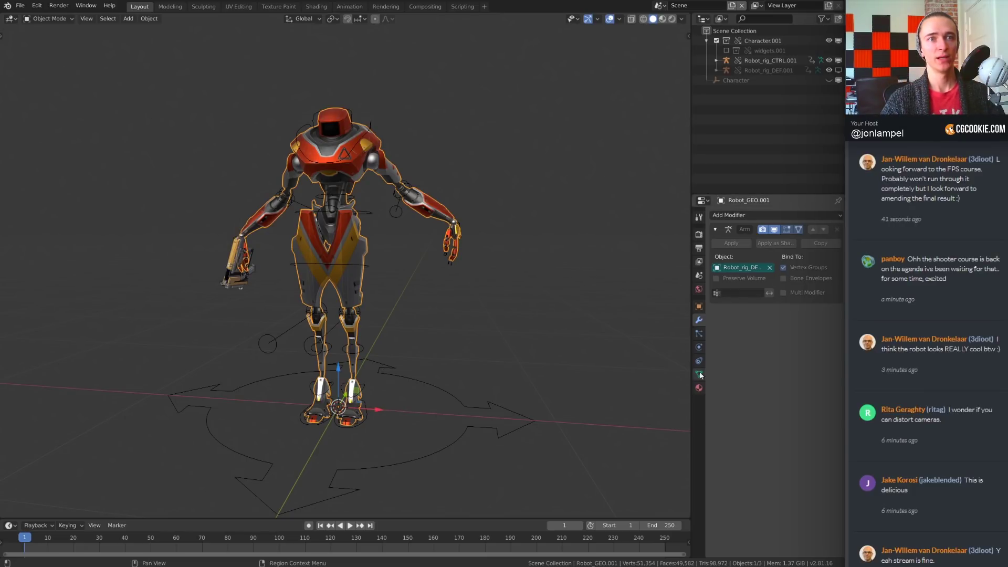
pyautogui.click(699, 388)
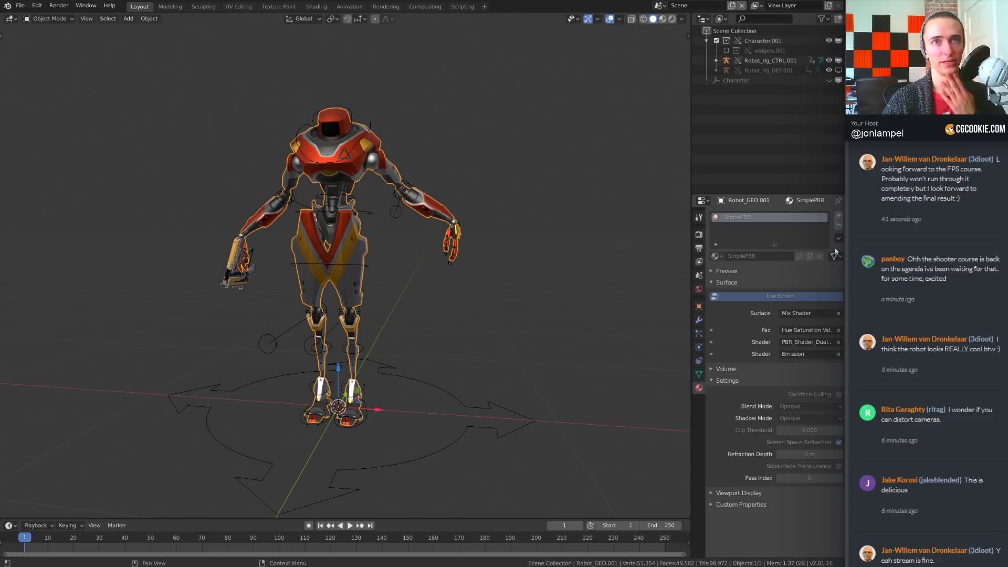
# - Examine Robot_GEO.001's object transforms and its Armature modifier settings, widening the Properties editor for readability
pyautogui.click(699, 320)
pyautogui.click(772, 215)
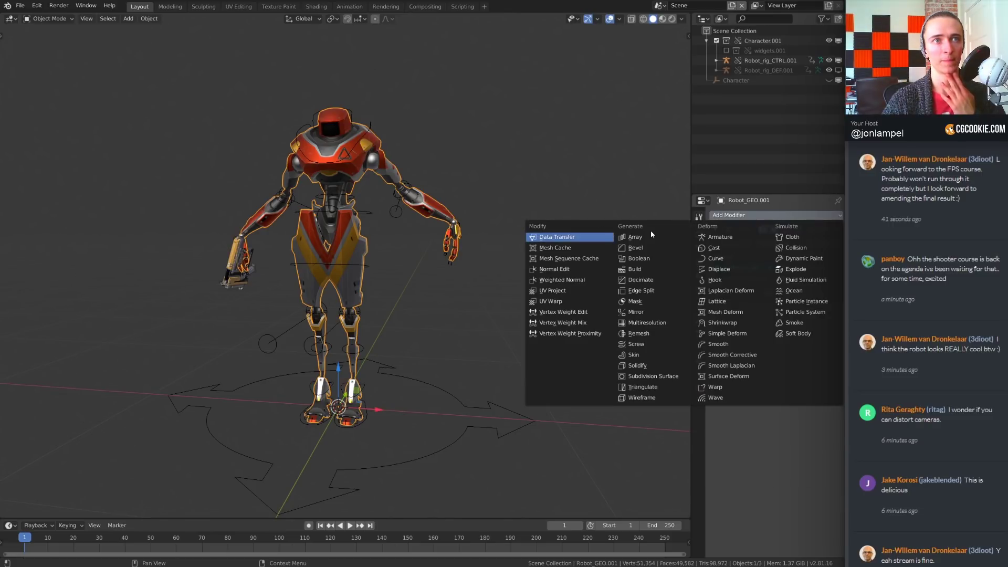
pyautogui.press('Escape')
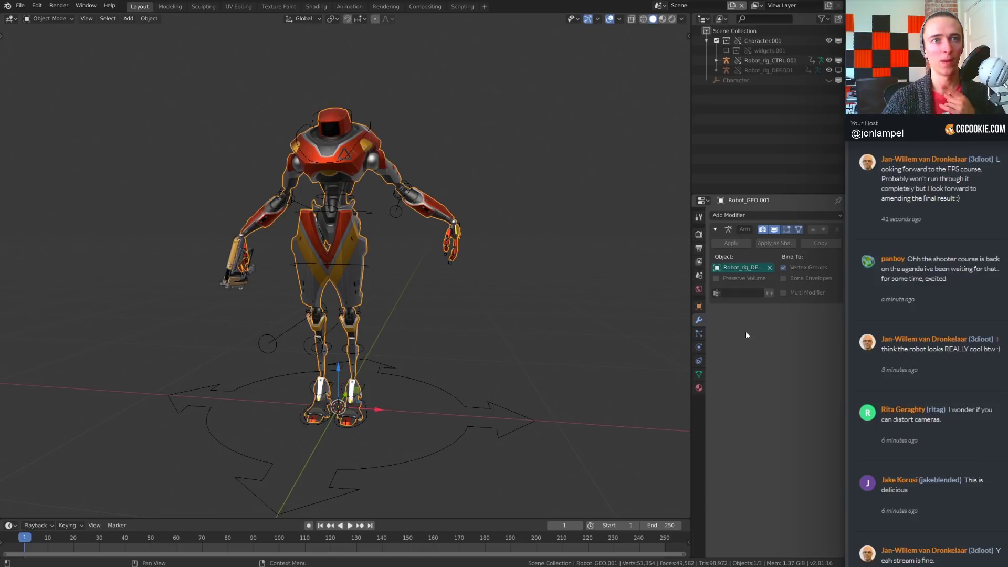
pyautogui.click(699, 307)
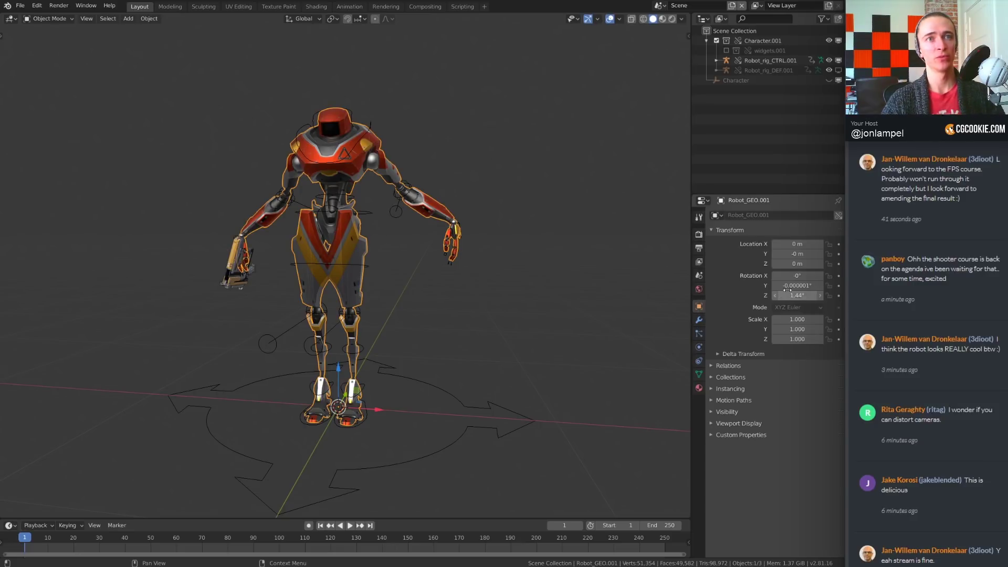
pyautogui.click(699, 320)
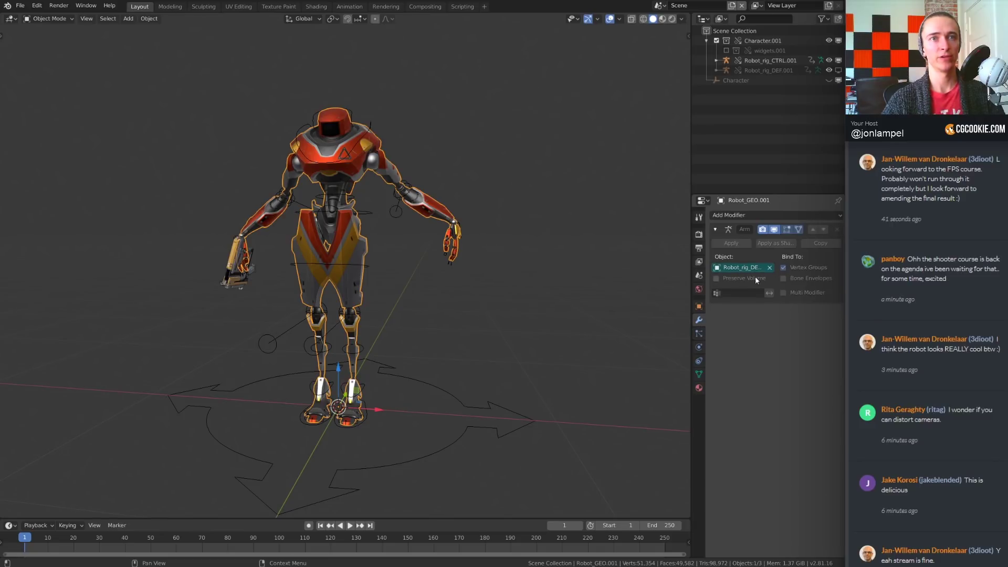
pyautogui.moveTo(690, 274); pyautogui.dragTo(642, 274)
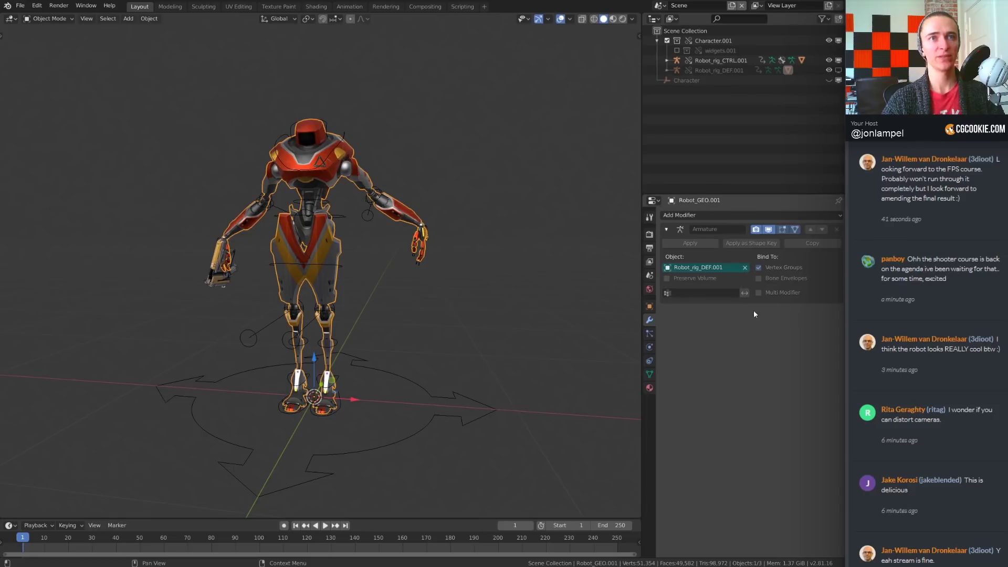
# - Clear the Armature modifier's object on Robot_GEO.001 and reassign it to Robot_rig_DEF.001
pyautogui.moveTo(560, 301); pyautogui.dragTo(744, 270, button='middle')
pyautogui.click(744, 270)
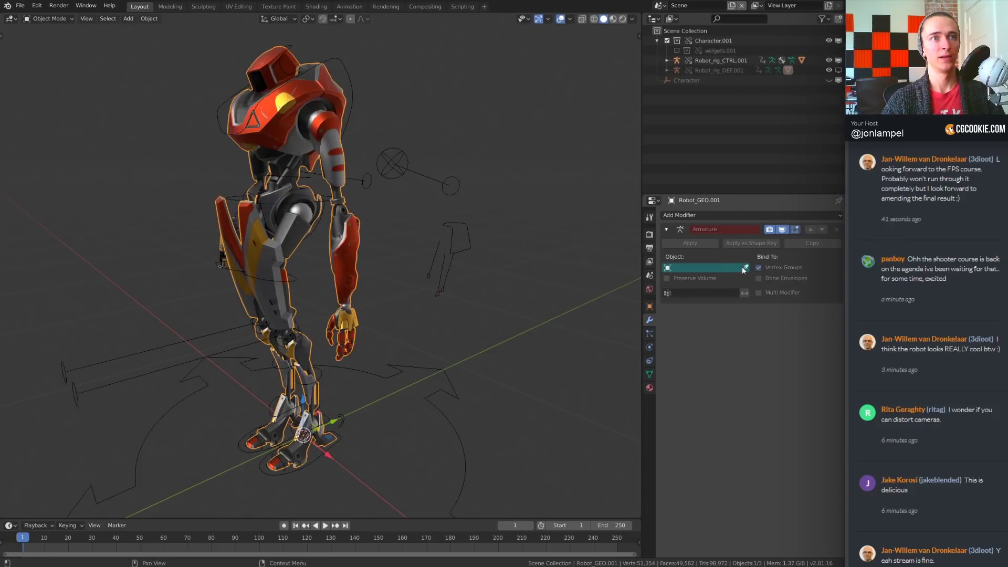
pyautogui.click(722, 268)
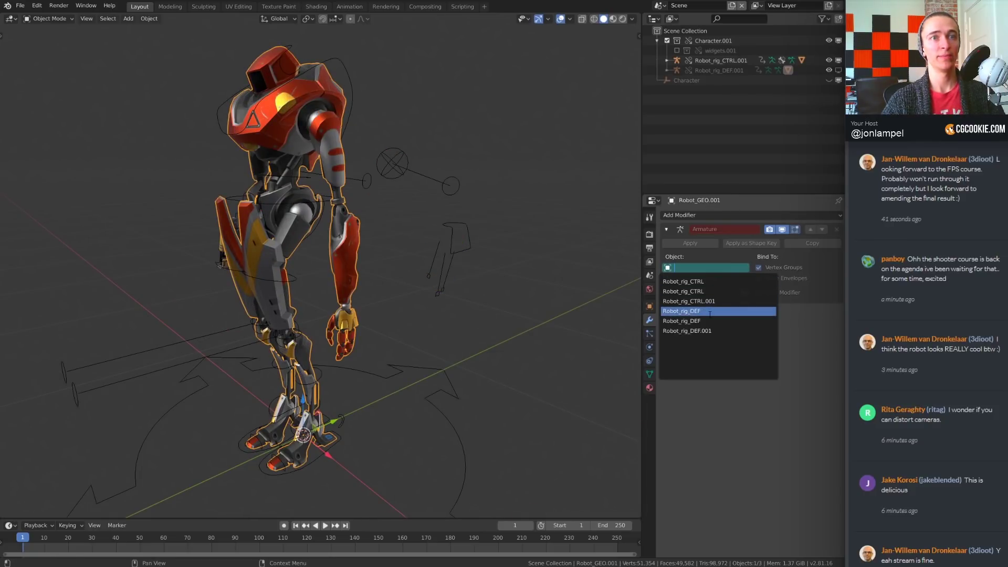
pyautogui.click(688, 331)
pyautogui.moveTo(604, 304); pyautogui.dragTo(656, 260, button='middle')
# - Try the linked Robot_rig_DEF armature as the object of Robot_GEO.001's Armature modifier
pyautogui.click(745, 267)
pyautogui.click(719, 268)
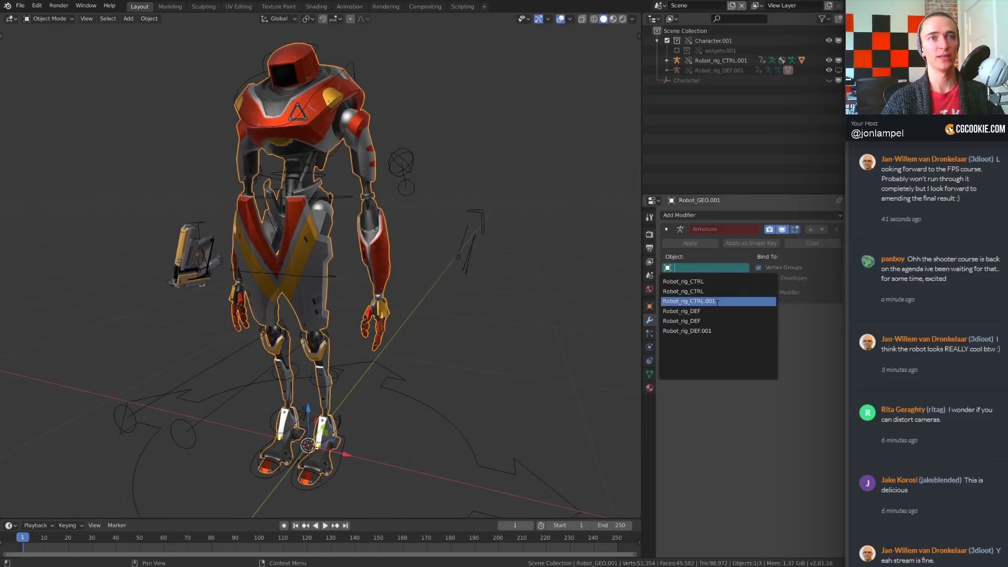
pyautogui.click(718, 311)
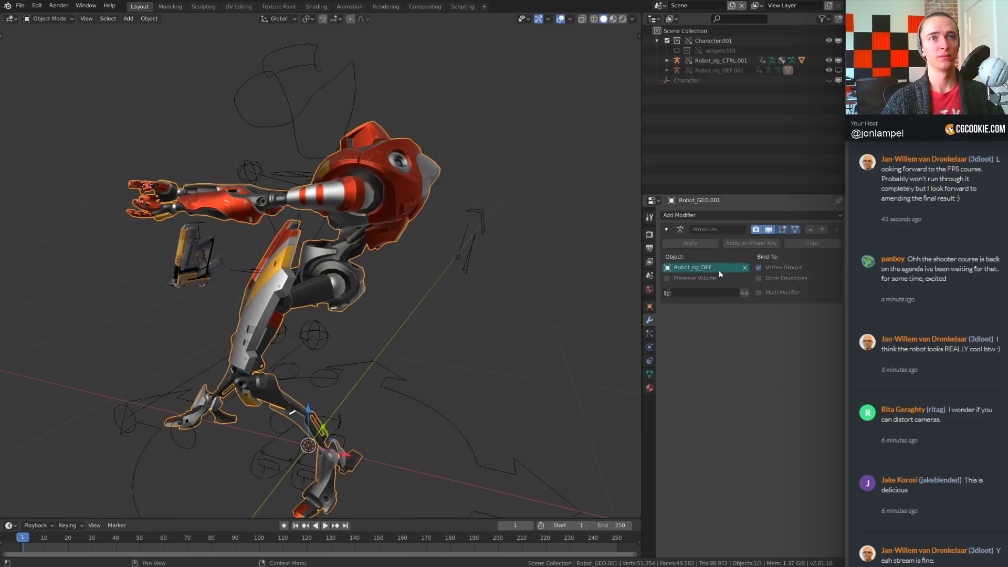
pyautogui.click(720, 267)
pyautogui.keyDown('alt'); pyautogui.moveTo(604, 326); pyautogui.dragTo(455, 356, button='middle'); pyautogui.keyUp('alt')
pyautogui.scroll(5, 455, 356)
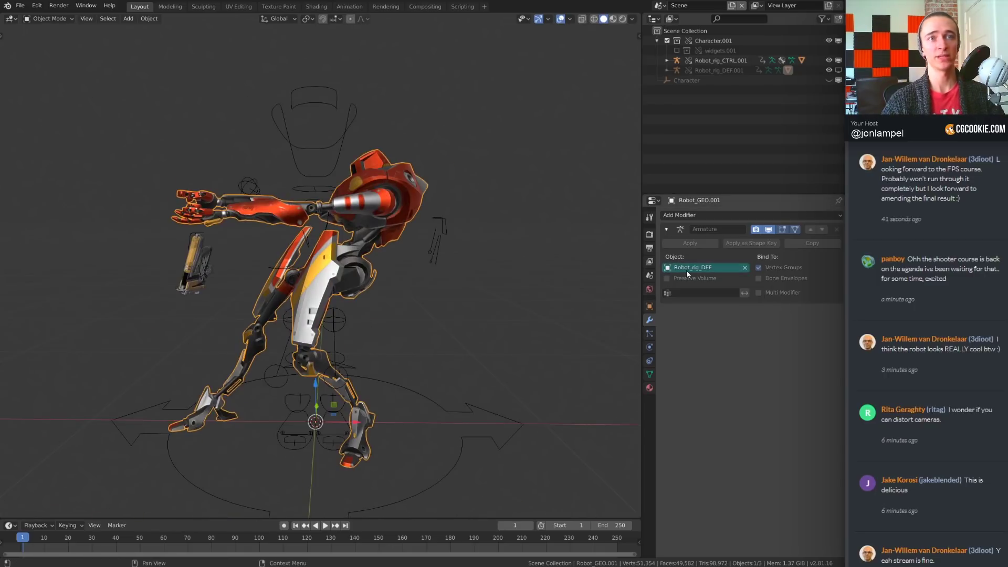
pyautogui.click(686, 270)
pyautogui.press('Escape')
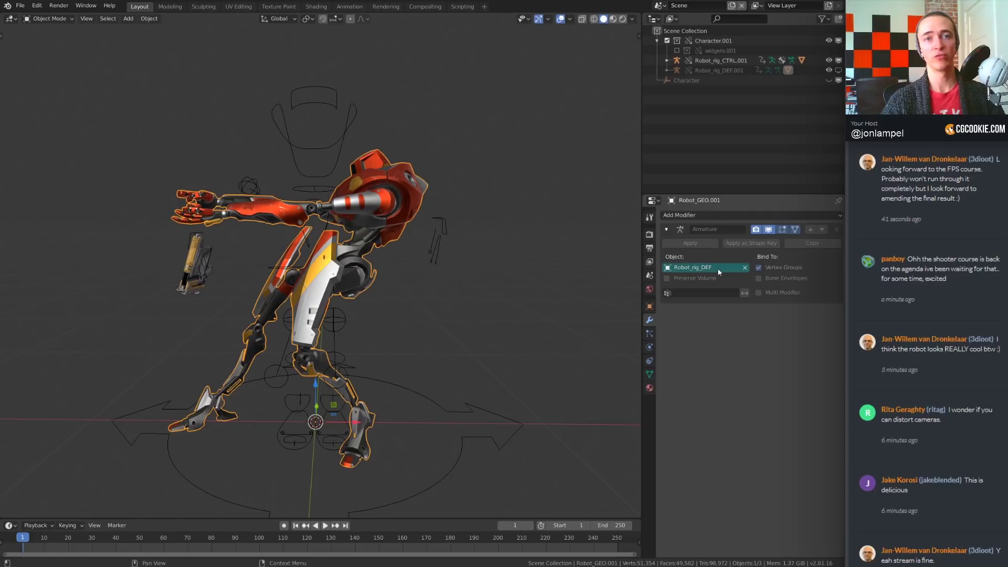
# - Set the Armature modifier's object on Robot_GEO.001 back to Robot_rig_DEF.001
pyautogui.click(744, 268)
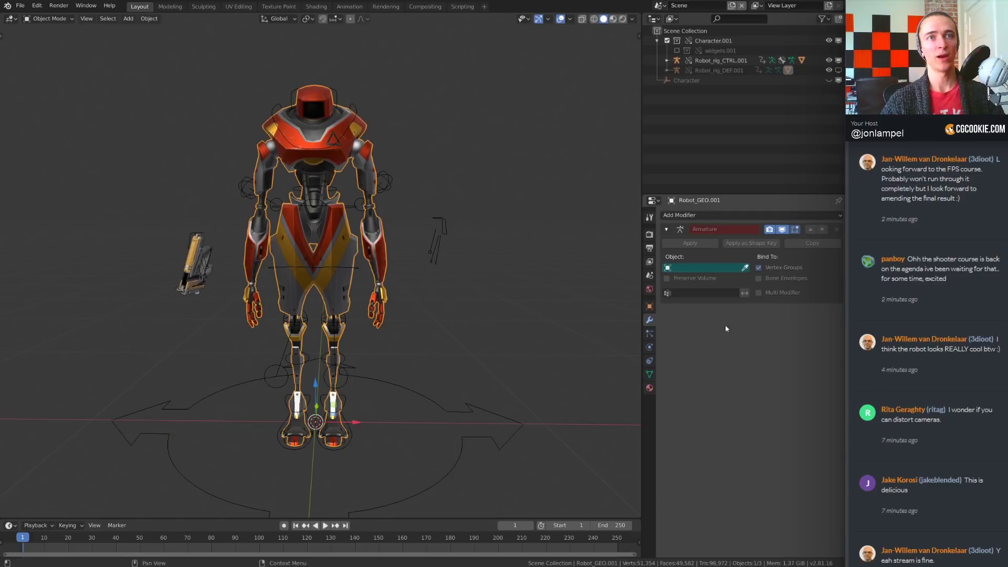
pyautogui.click(693, 268)
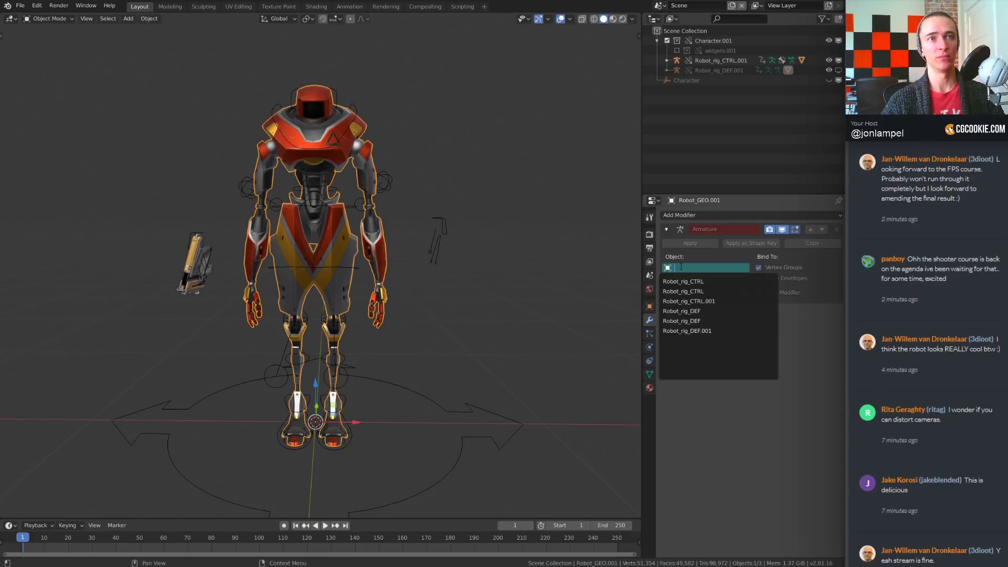
pyautogui.click(690, 329)
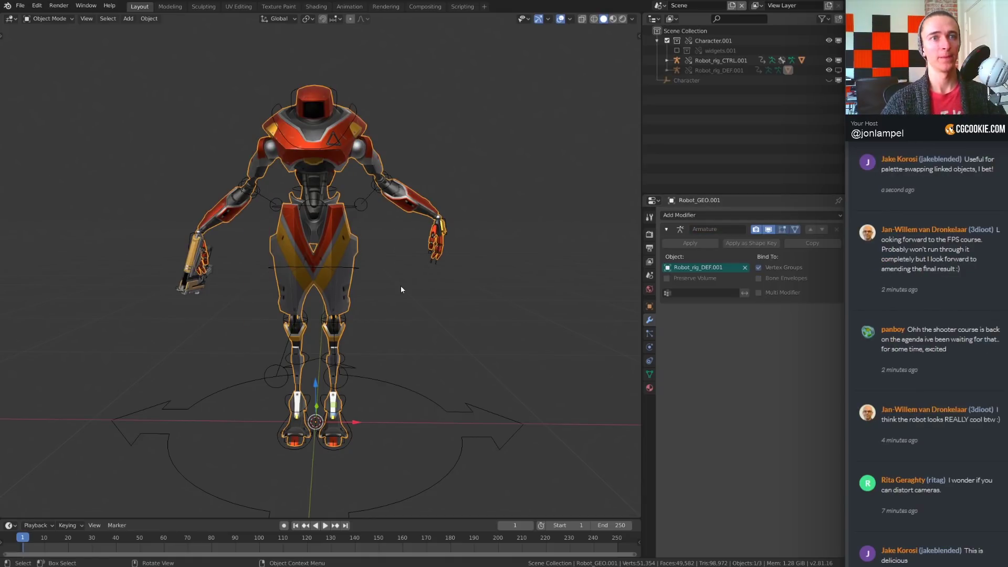
# - Examine Robot_GEO.001's physics, modifier and object properties, and view the posed robot from several angles
pyautogui.click(650, 348)
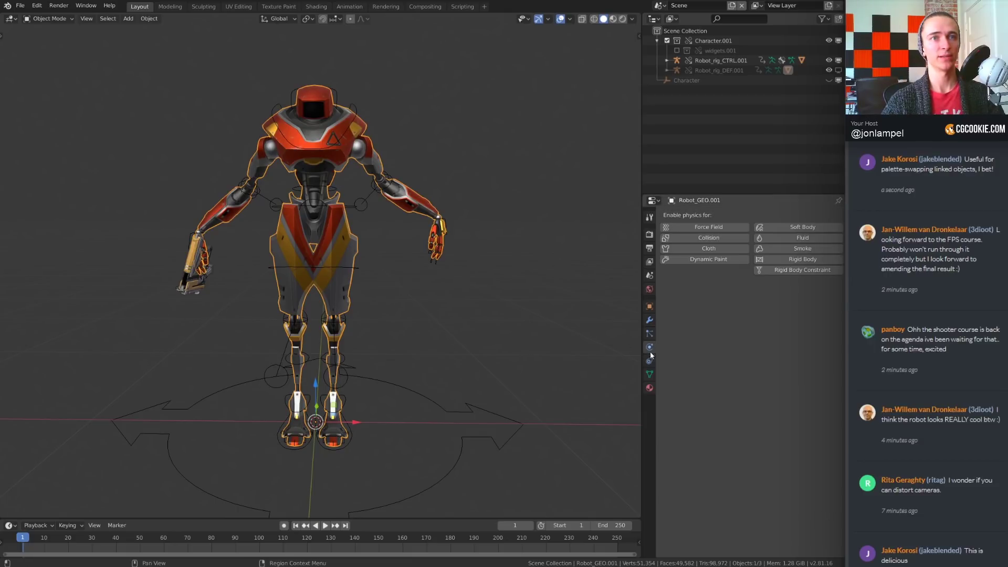
pyautogui.click(649, 320)
pyautogui.click(649, 306)
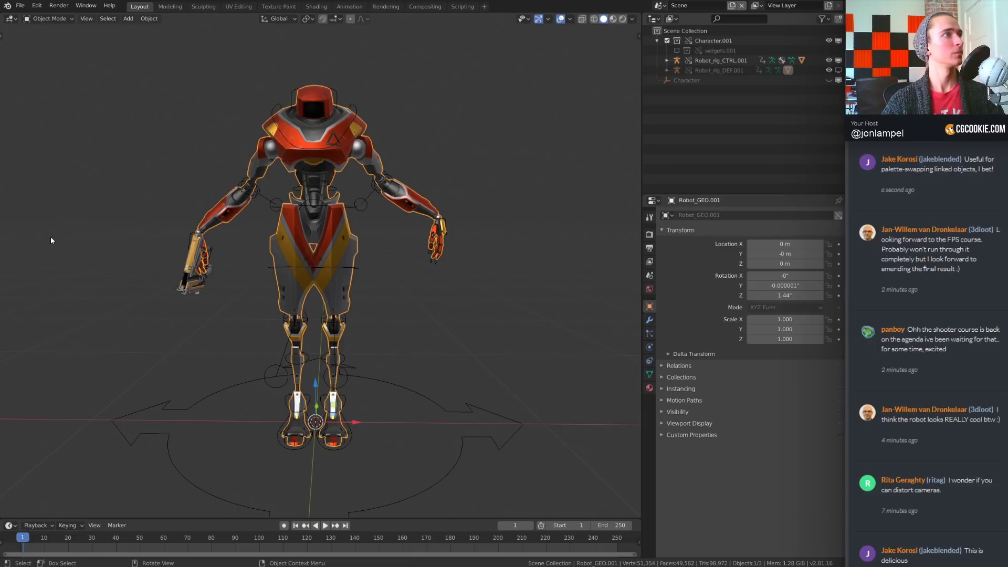
pyautogui.moveTo(249, 247); pyautogui.dragTo(380, 239, button='middle')
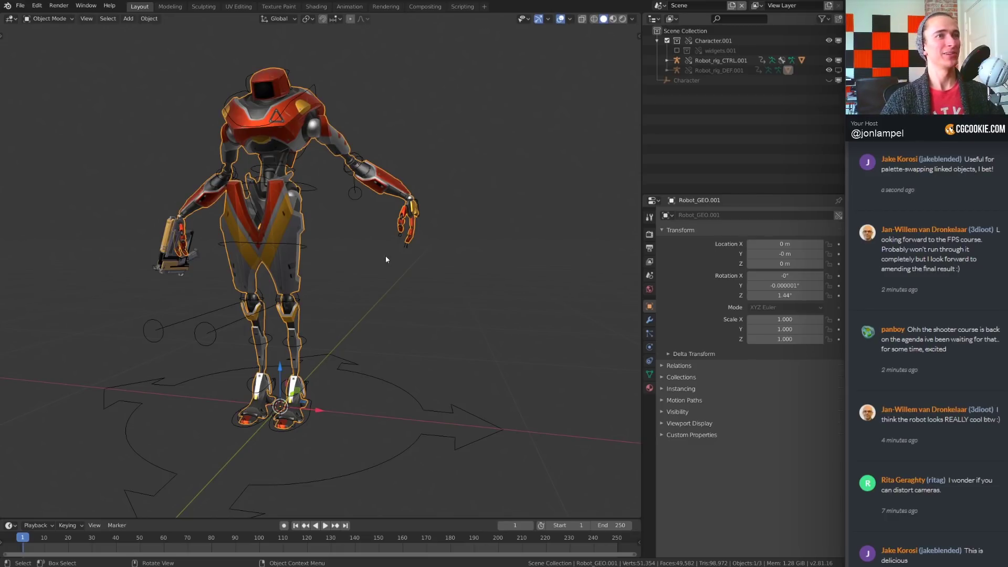
pyautogui.moveTo(386, 256); pyautogui.dragTo(402, 255, button='middle')
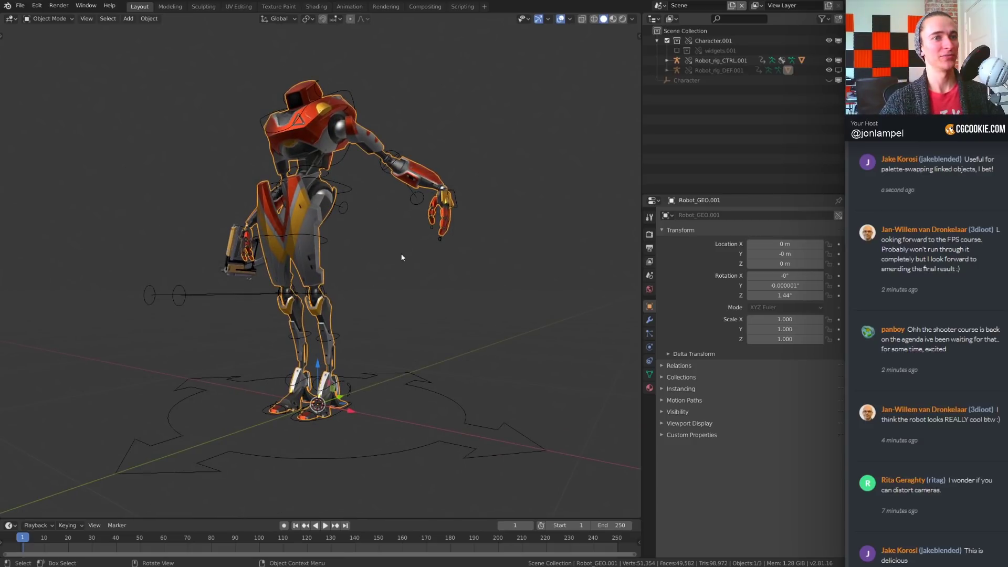
pyautogui.moveTo(402, 257); pyautogui.dragTo(401, 277, button='middle')
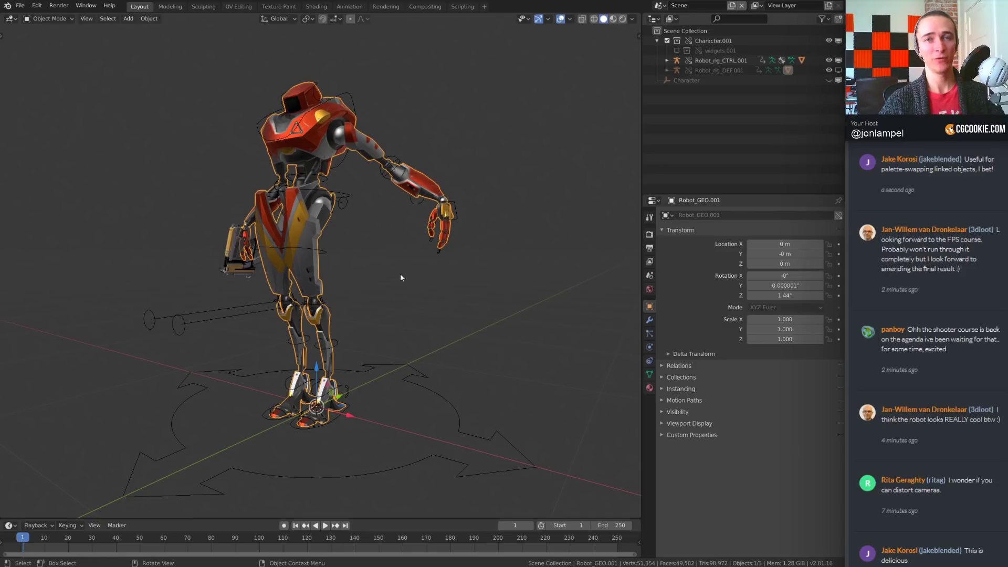
pyautogui.moveTo(399, 354); pyautogui.dragTo(417, 340, button='middle')
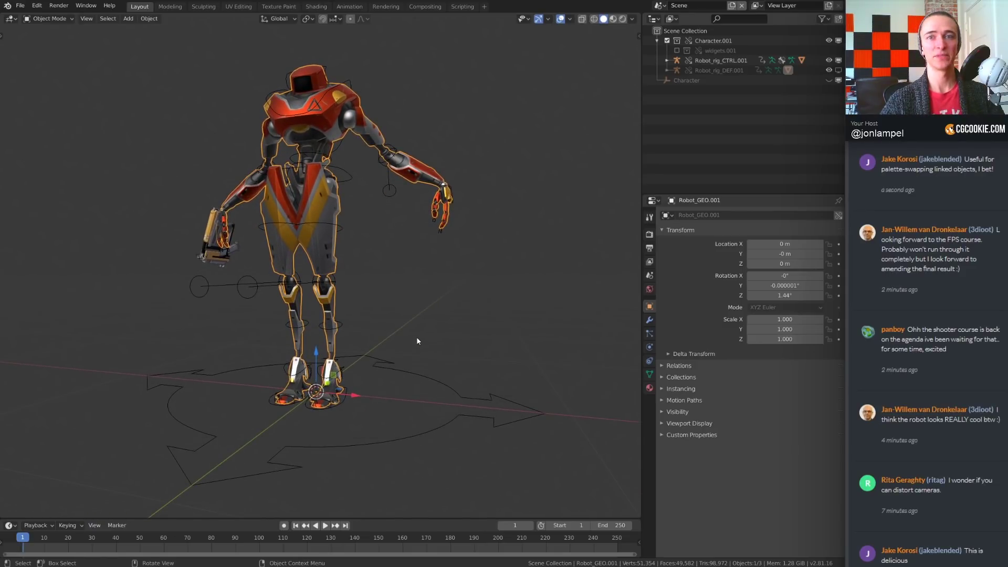
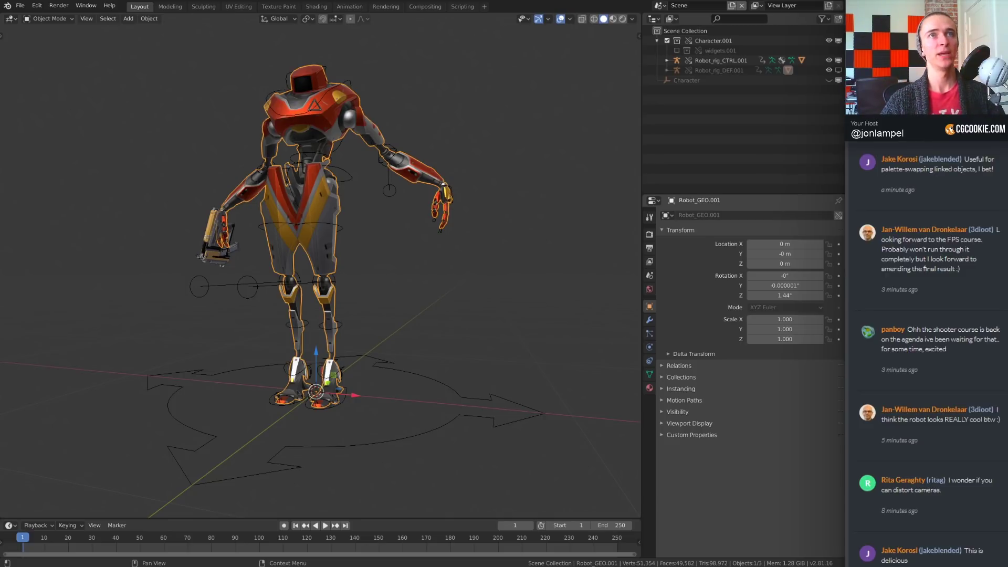
# - Duplicate the Character.001 collection in the scene
pyautogui.click(422, 377)
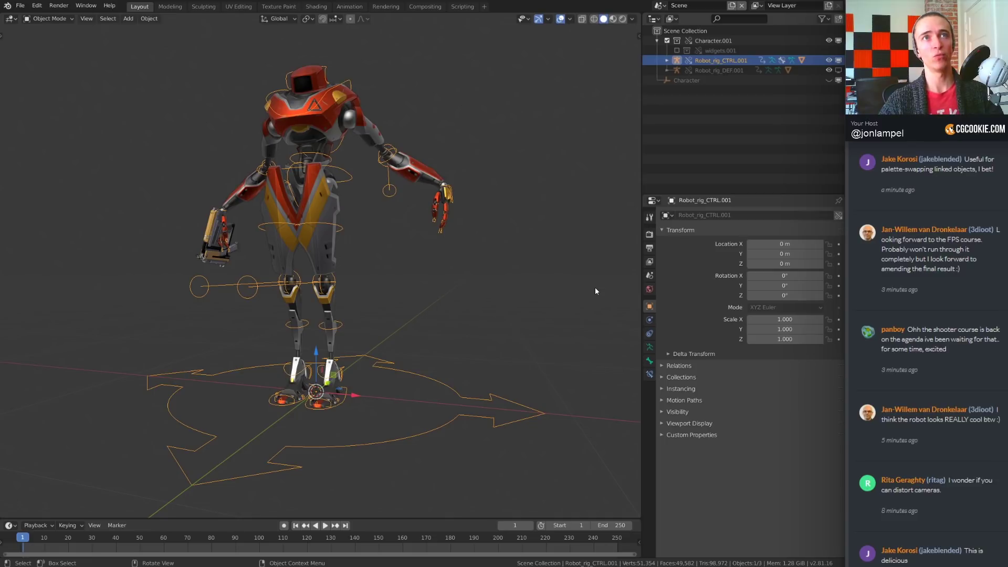
pyautogui.click(718, 41)
pyautogui.rightClick(718, 42)
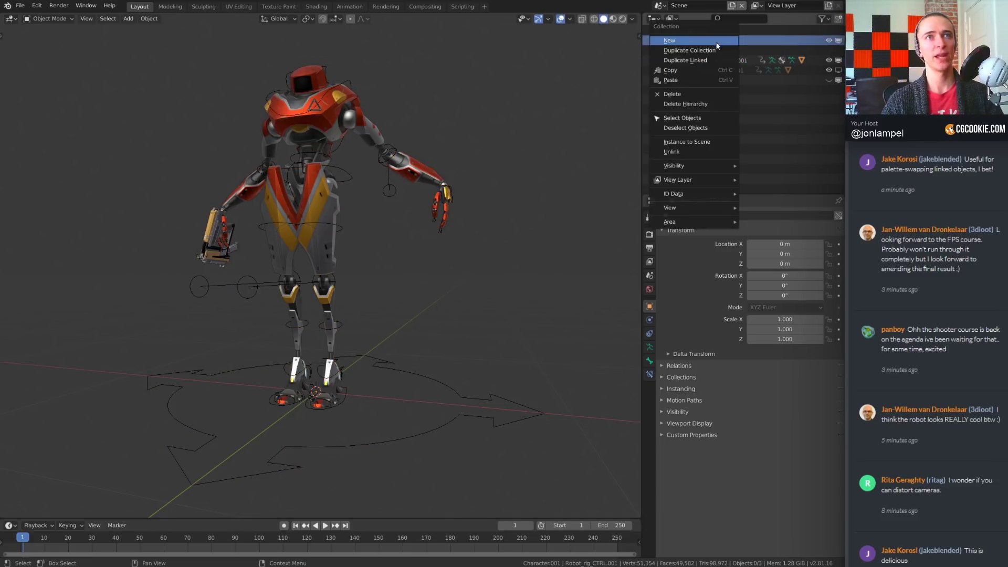
pyautogui.click(717, 50)
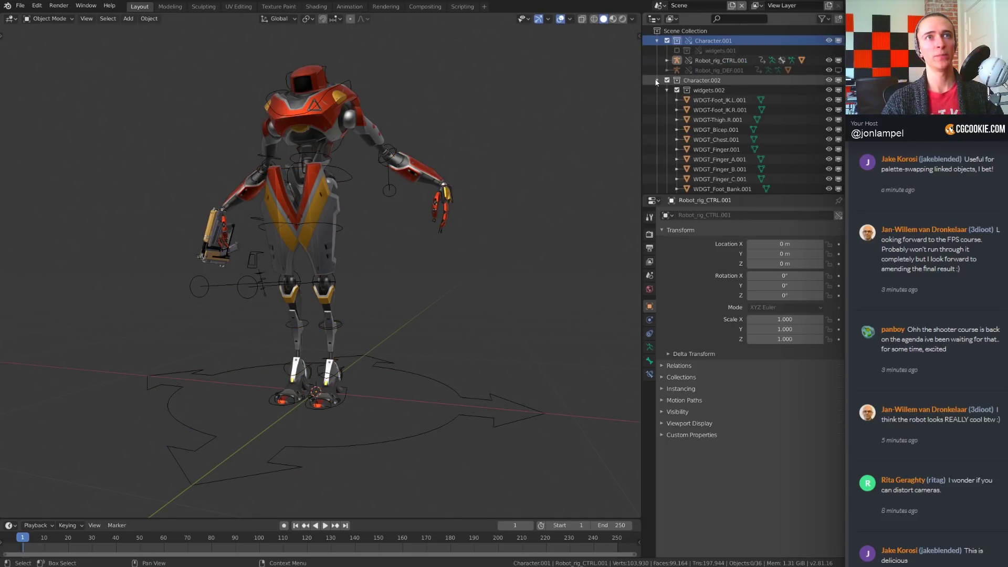
# - Collapse the widgets.002 collection and move Robot_rig_CTRL.002 along X to about -2.05 m, beside the first robot
pyautogui.click(702, 81)
pyautogui.moveTo(604, 159); pyautogui.dragTo(493, 247, button='middle')
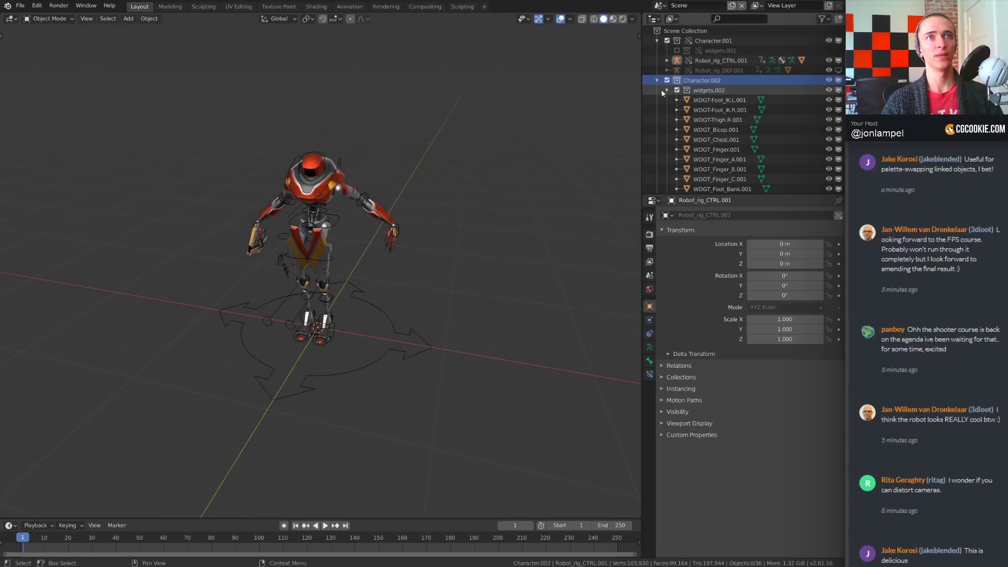
pyautogui.click(667, 90)
pyautogui.click(704, 100)
pyautogui.press('g')
pyautogui.press('x')
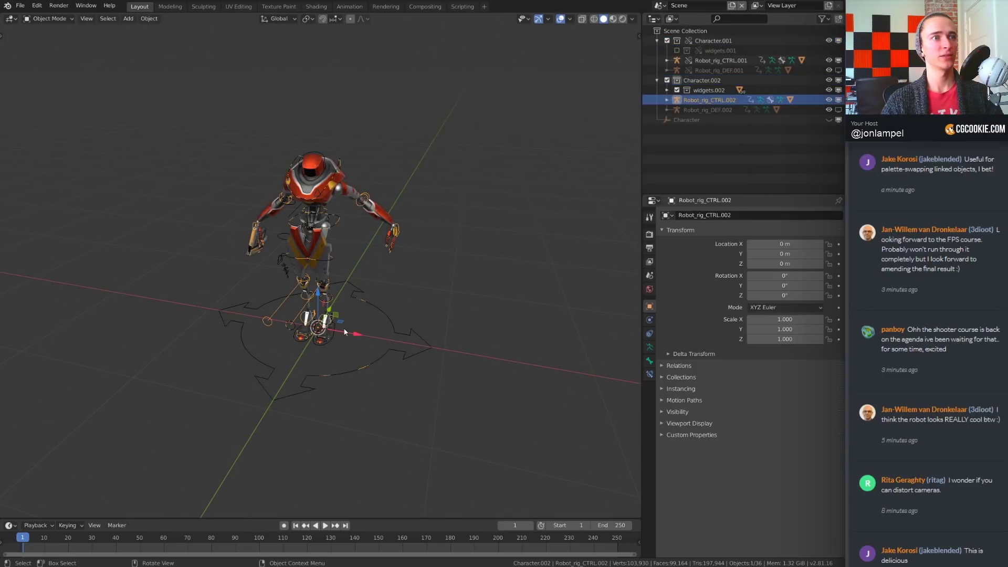
pyautogui.click(210, 294)
pyautogui.moveTo(336, 294); pyautogui.dragTo(380, 310, button='middle')
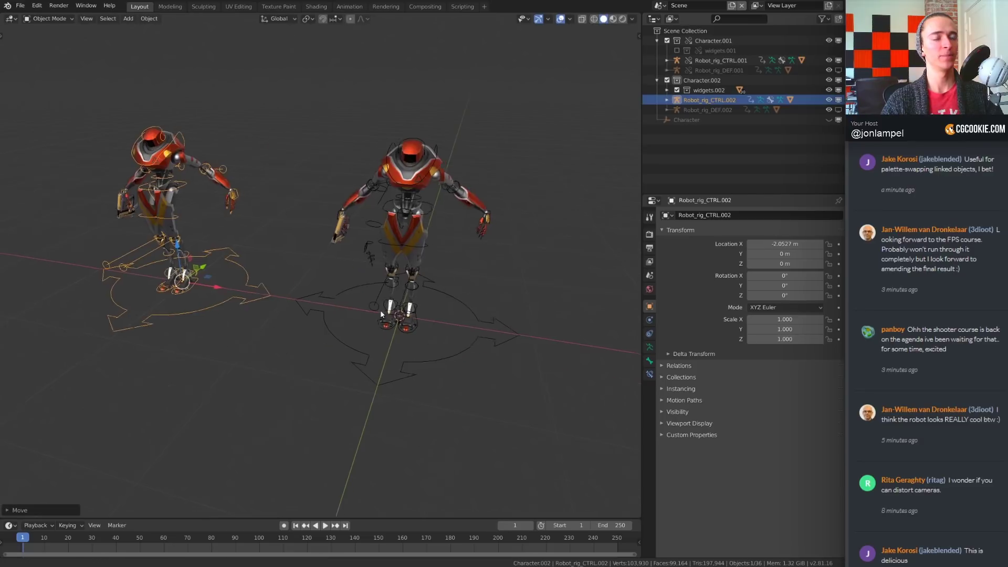
# - Move a hand control bone of Robot_rig_CTRL.002 in Pose Mode to change the duplicate's arm pose, and return to Object Mode
pyautogui.click(377, 350)
pyautogui.click(228, 295)
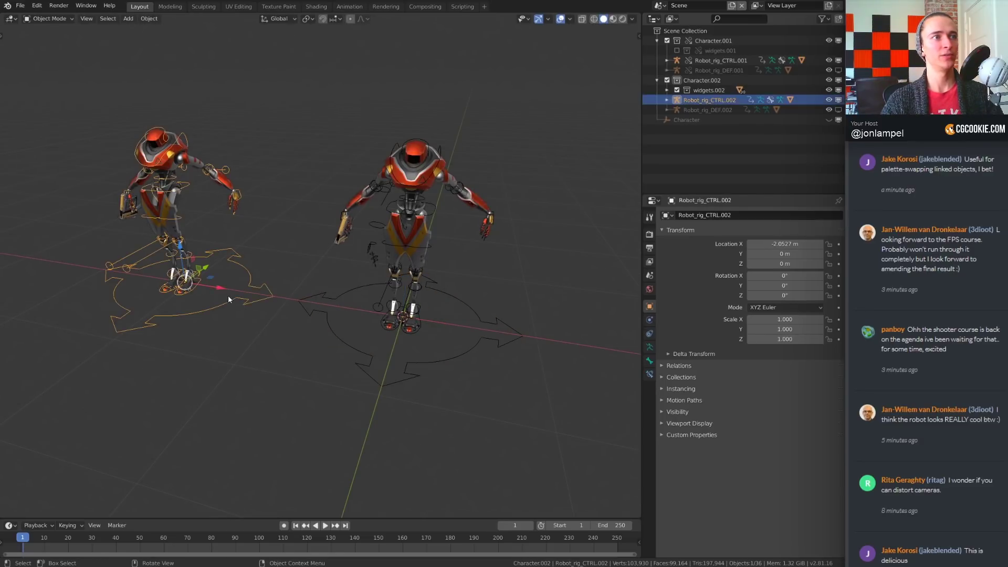
pyautogui.hotkey('ctrl', 'Tab')
pyautogui.click(234, 200)
pyautogui.moveTo(264, 218); pyautogui.dragTo(264, 282, button='middle')
pyautogui.press('g')
pyautogui.click(323, 220)
pyautogui.press('g')
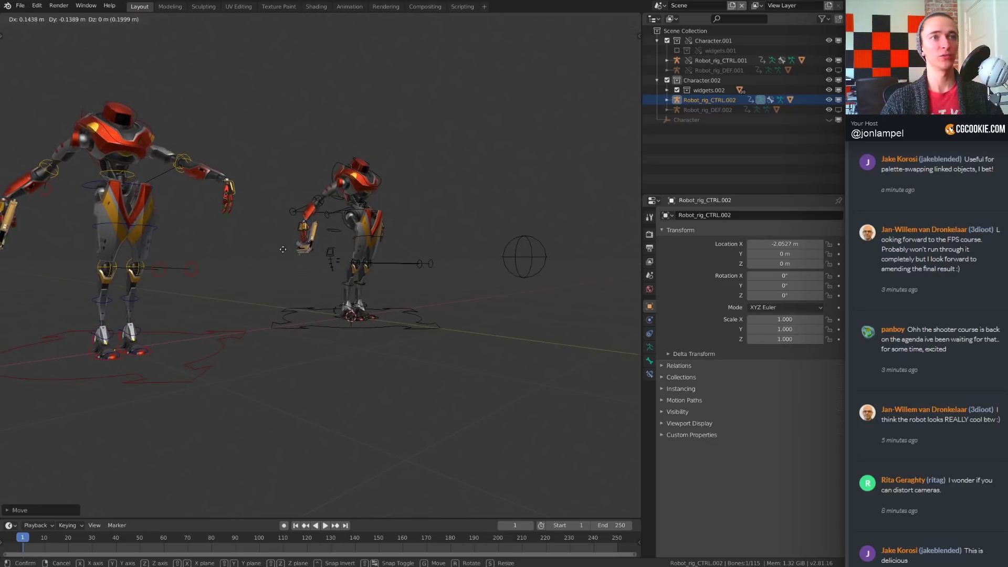
pyautogui.click(282, 248)
pyautogui.moveTo(285, 226); pyautogui.dragTo(451, 302, button='middle')
pyautogui.hotkey('ctrl', 'Tab')
pyautogui.scroll(-4, 410, 308)
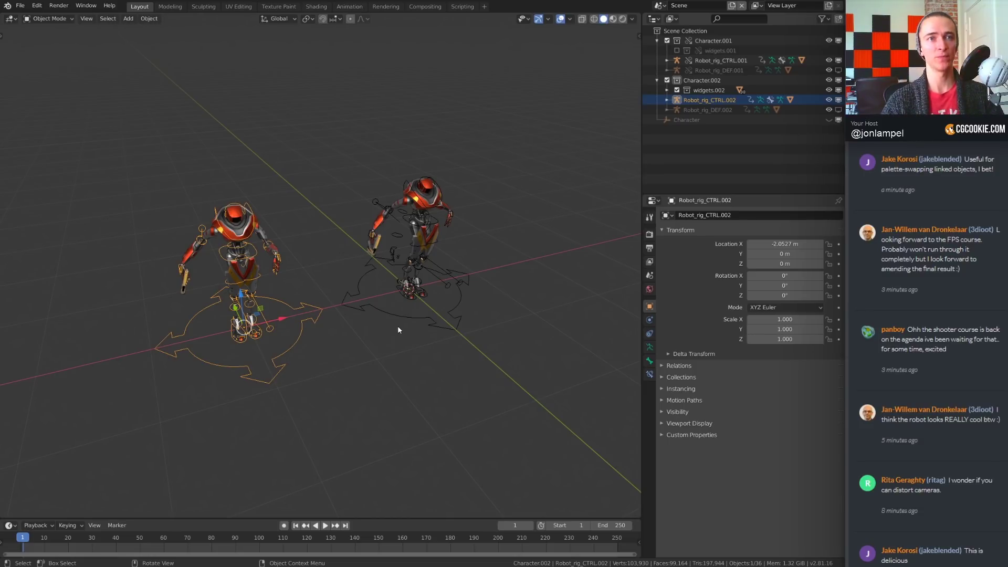
# - Select all visible objects, including both robots and their control rigs, and delete them
pyautogui.moveTo(398, 330)
pyautogui.mouseDown(button='middle')
pyautogui.moveTo(406, 327)
pyautogui.moveTo(391, 329)
pyautogui.mouseUp(button='middle')
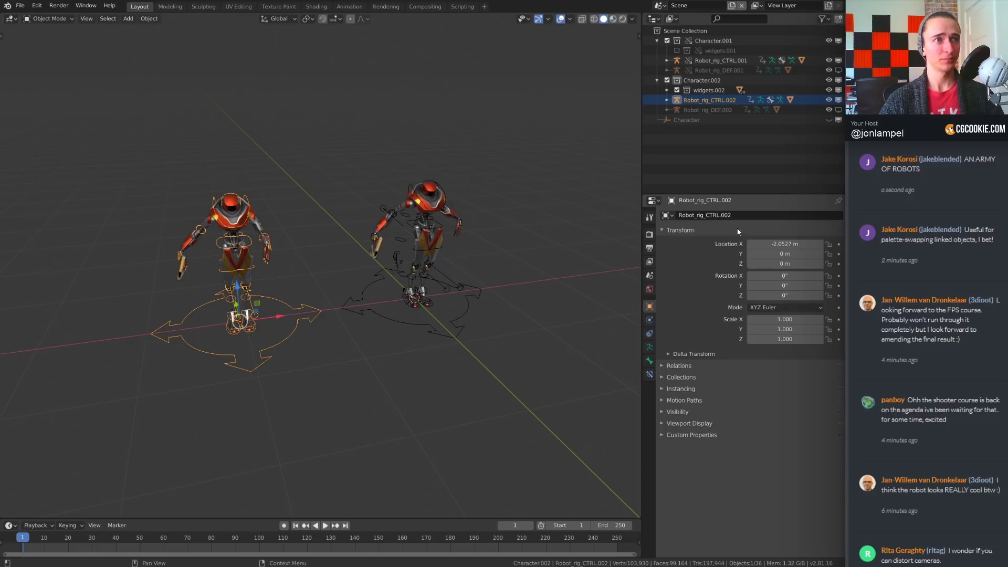
pyautogui.moveTo(530, 300); pyautogui.dragTo(475, 304, button='middle')
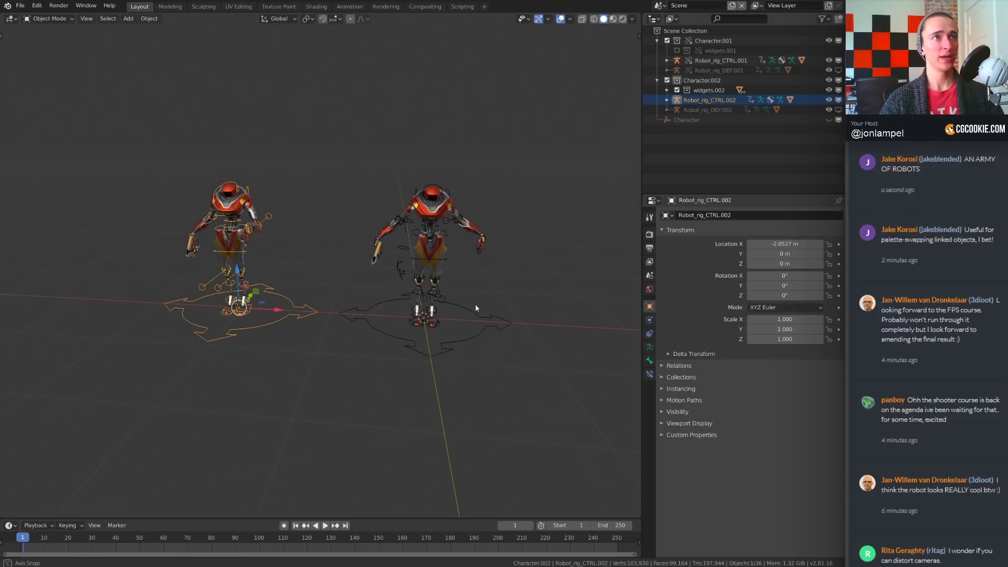
pyautogui.click(660, 6)
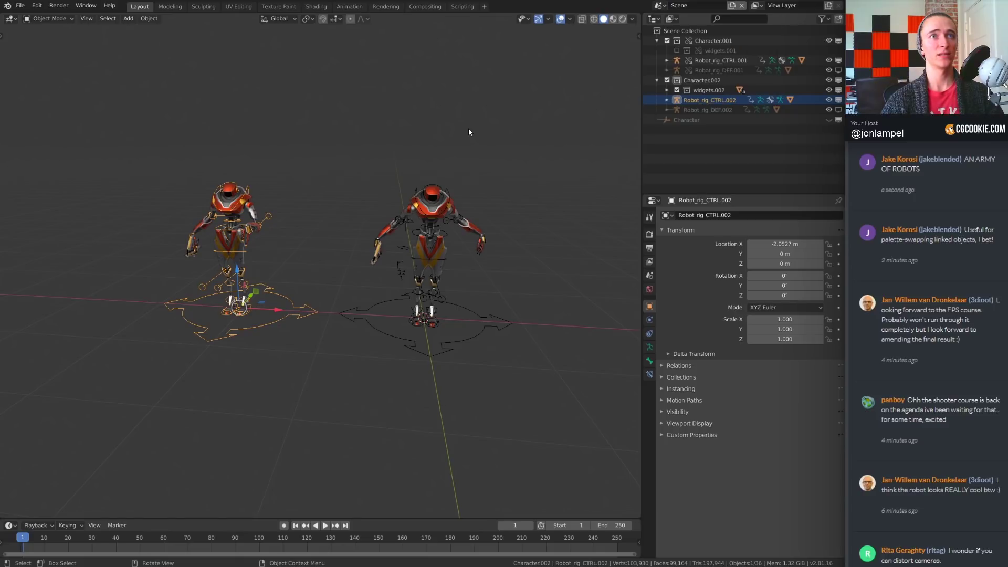
pyautogui.click(661, 6)
pyautogui.press('a')
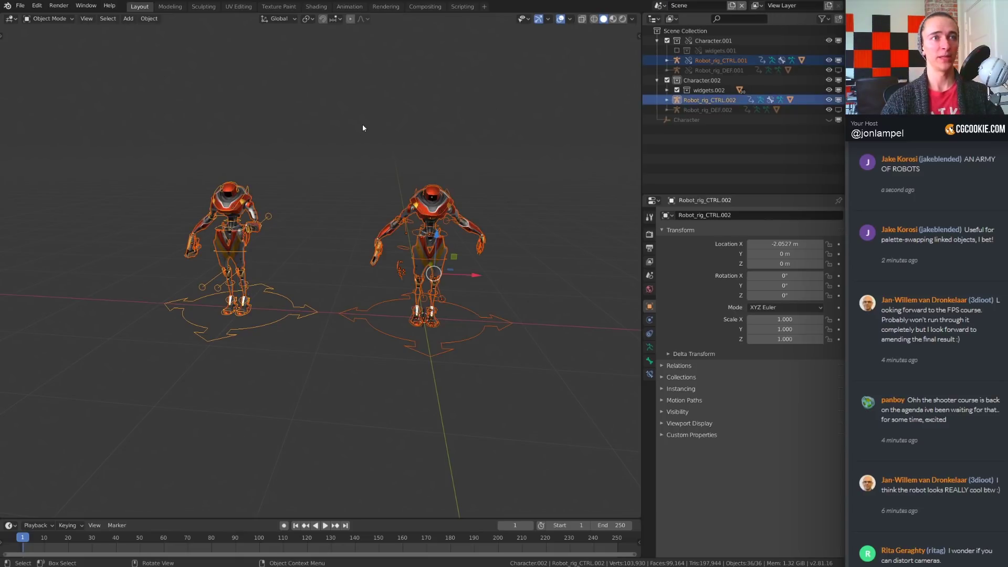
pyautogui.press('Delete')
pyautogui.moveTo(486, 208); pyautogui.dragTo(404, 189, button='middle')
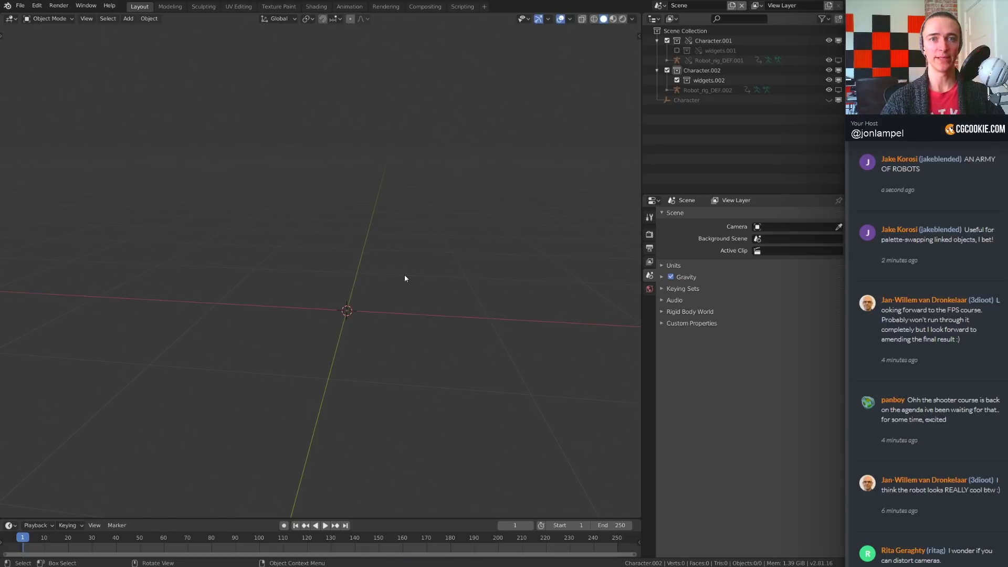
# - Add a Grease Pencil Stroke object at the world origin
pyautogui.hotkey('shift', 'a')
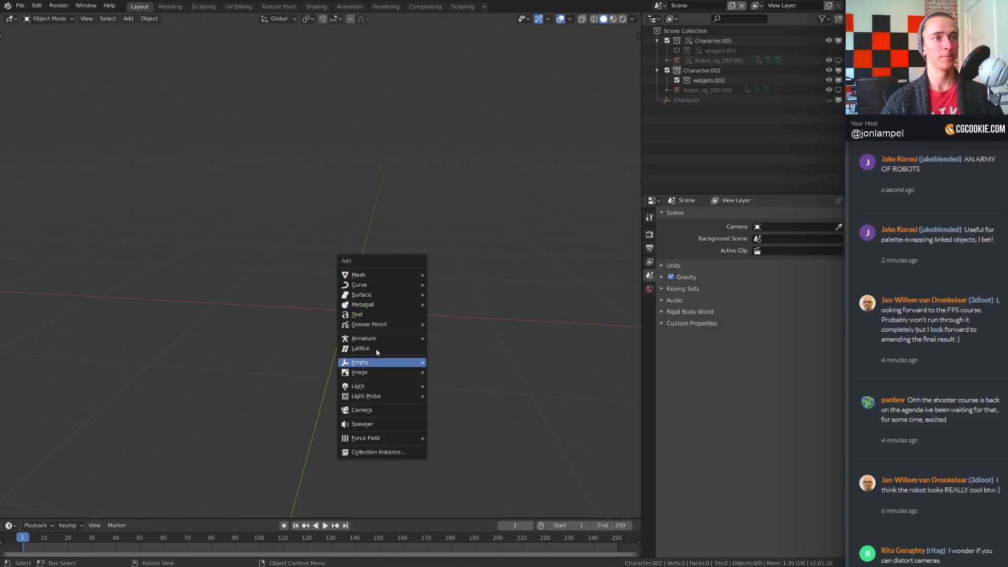
pyautogui.moveTo(379, 325)
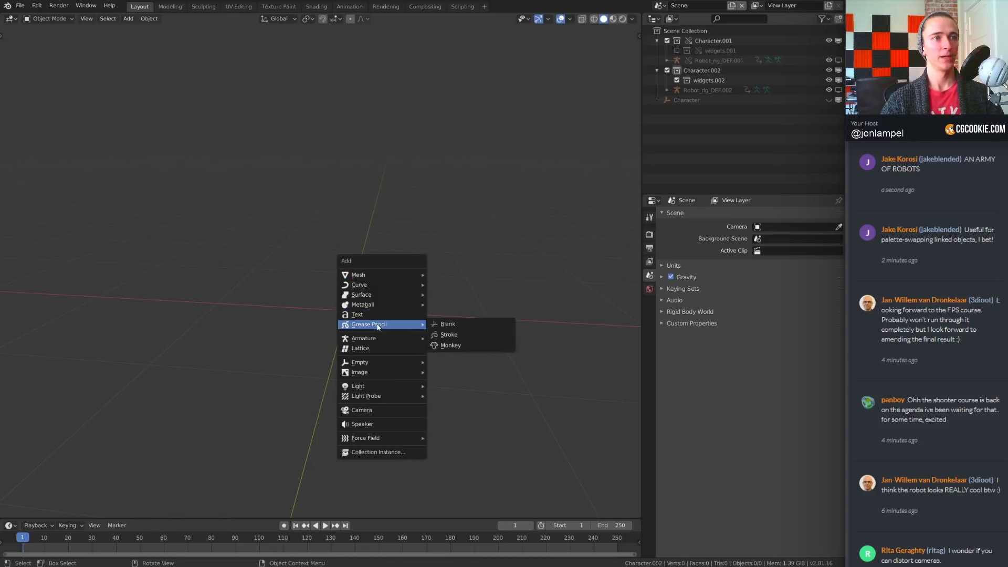
pyautogui.click(458, 335)
pyautogui.moveTo(461, 332)
pyautogui.mouseDown(button='middle')
pyautogui.moveTo(488, 330)
pyautogui.moveTo(434, 333)
pyautogui.moveTo(463, 330)
pyautogui.mouseUp(button='middle')
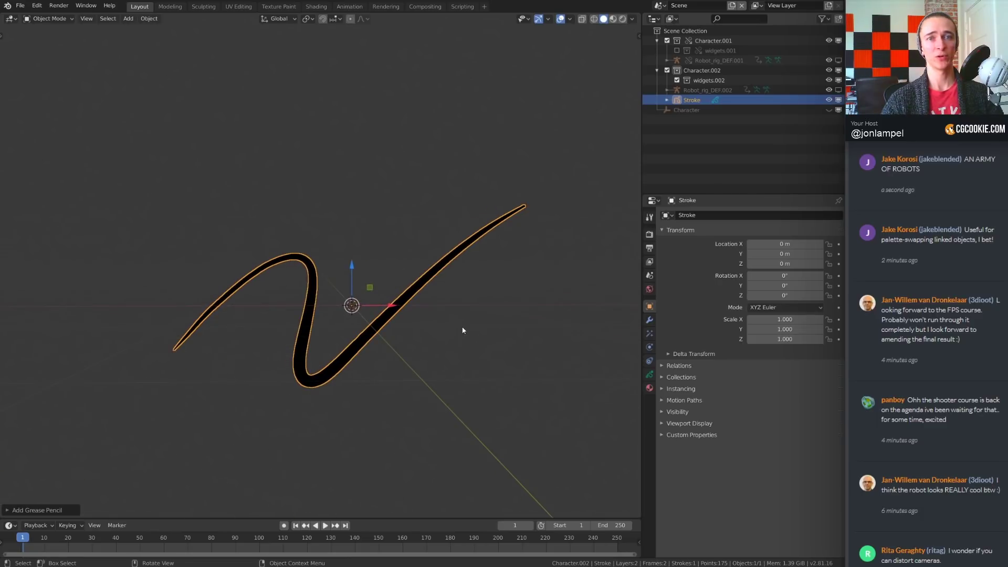
# - Show the viewport tools, switch the Stroke object to Draw mode, and narrow the tool strip to a single icon column
pyautogui.press('t')
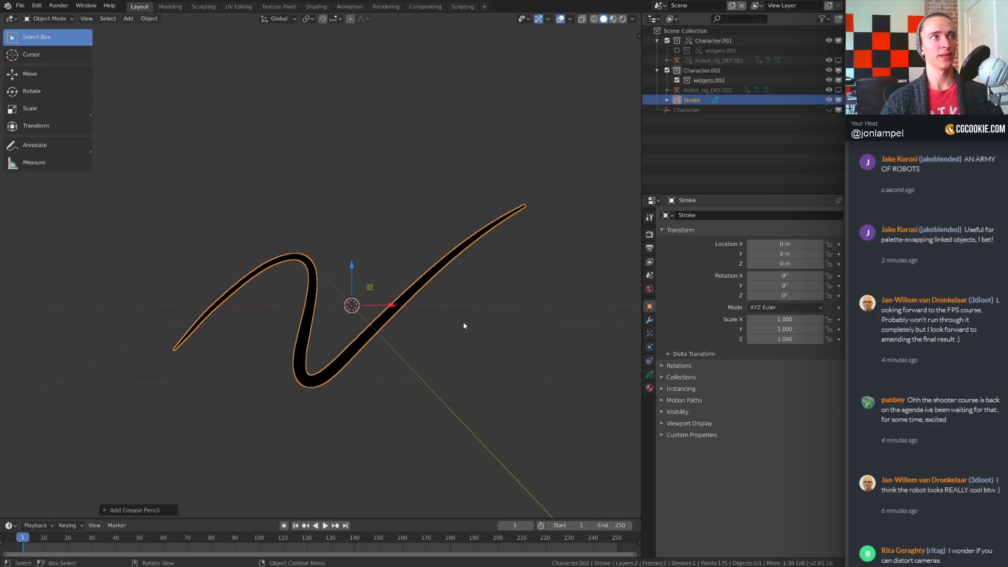
pyautogui.hotkey('ctrl', 'Tab')
pyautogui.click(461, 256)
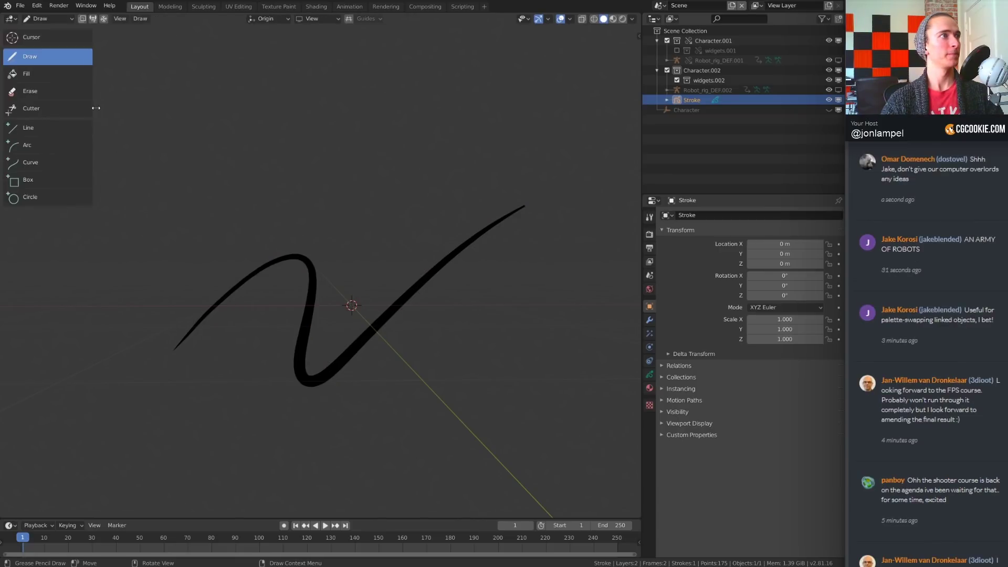
pyautogui.moveTo(96, 108); pyautogui.dragTo(28, 115)
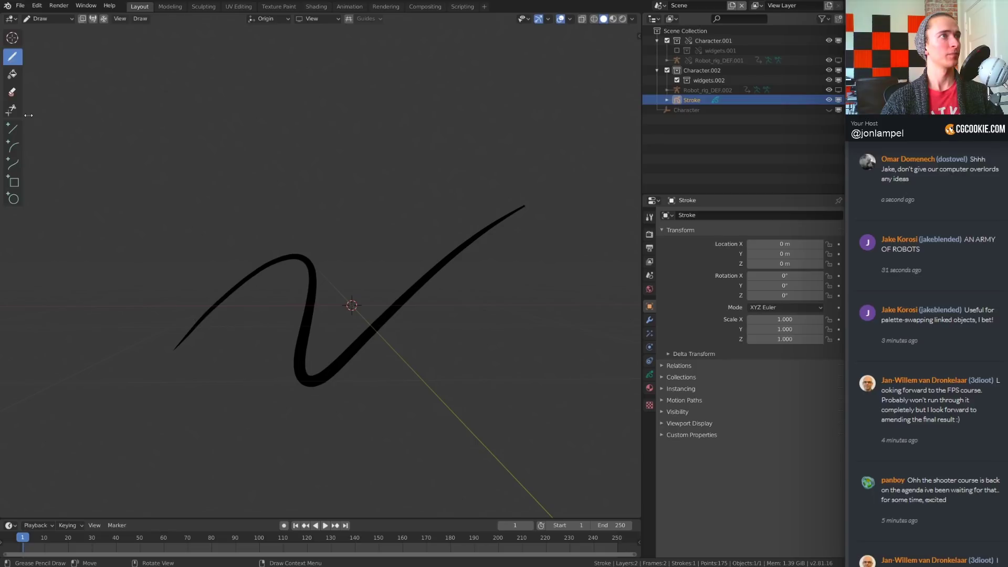
# - Adjust the Pencil brush radius to 64 px and draw a black zigzag scribble above the existing stroke
pyautogui.moveTo(354, 184); pyautogui.dragTo(479, 288, button='middle')
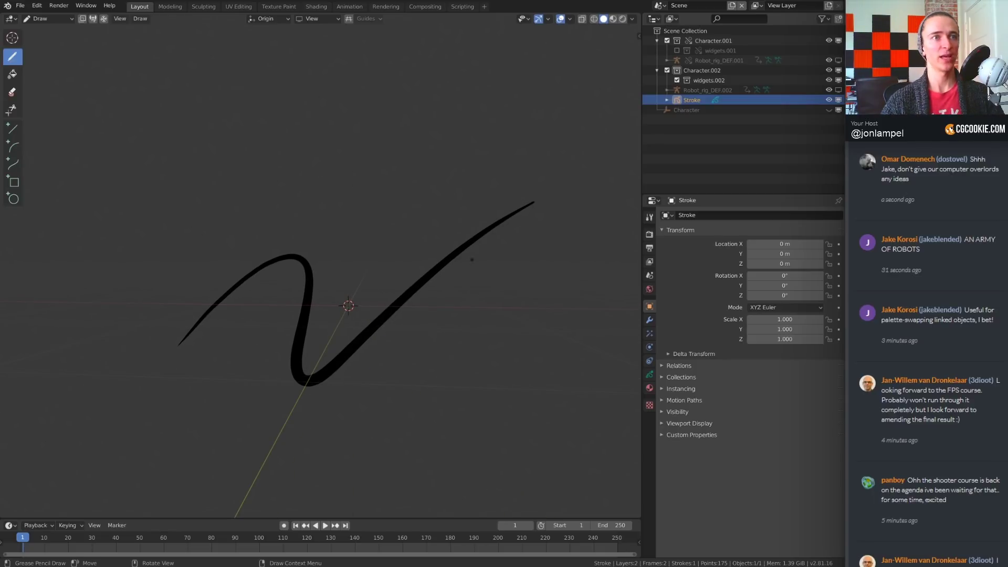
pyautogui.press('f')
pyautogui.click(371, 184)
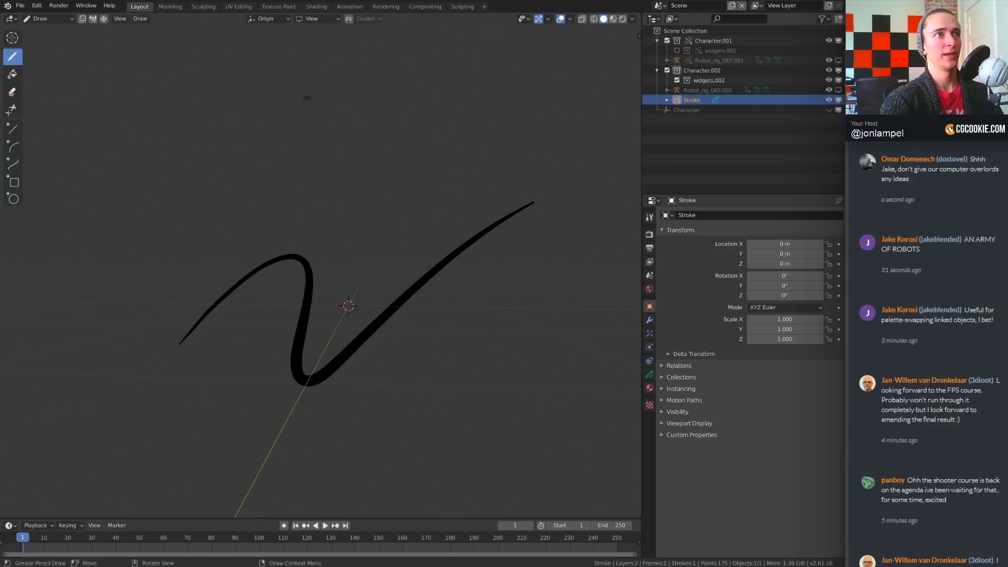
pyautogui.moveTo(306, 98)
pyautogui.mouseDown()
pyautogui.moveTo(294, 161)
pyautogui.moveTo(378, 225)
pyautogui.moveTo(444, 238)
pyautogui.moveTo(518, 160)
pyautogui.moveTo(420, 131)
pyautogui.moveTo(420, 108)
pyautogui.moveTo(478, 66)
pyautogui.mouseUp()
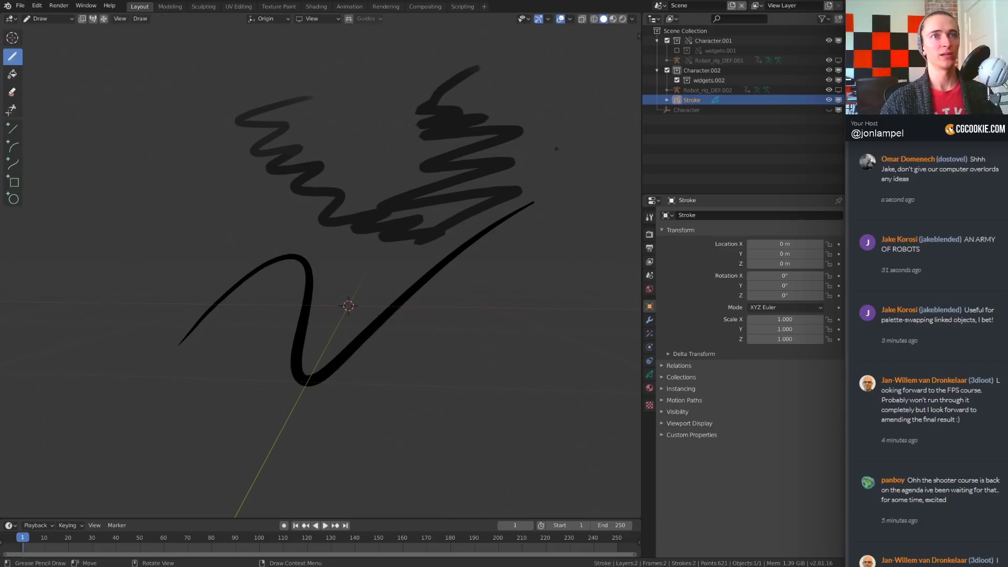
pyautogui.moveTo(557, 149); pyautogui.dragTo(343, 95, button='middle')
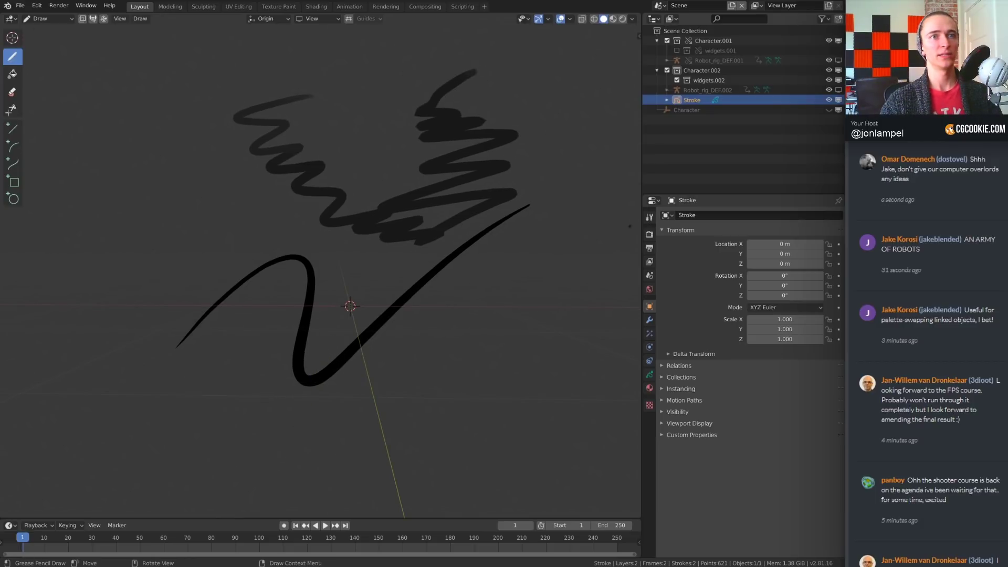
# - Enlarge the viewport by narrowing the properties area, and make Green the active material of the Stroke object
pyautogui.click(650, 217)
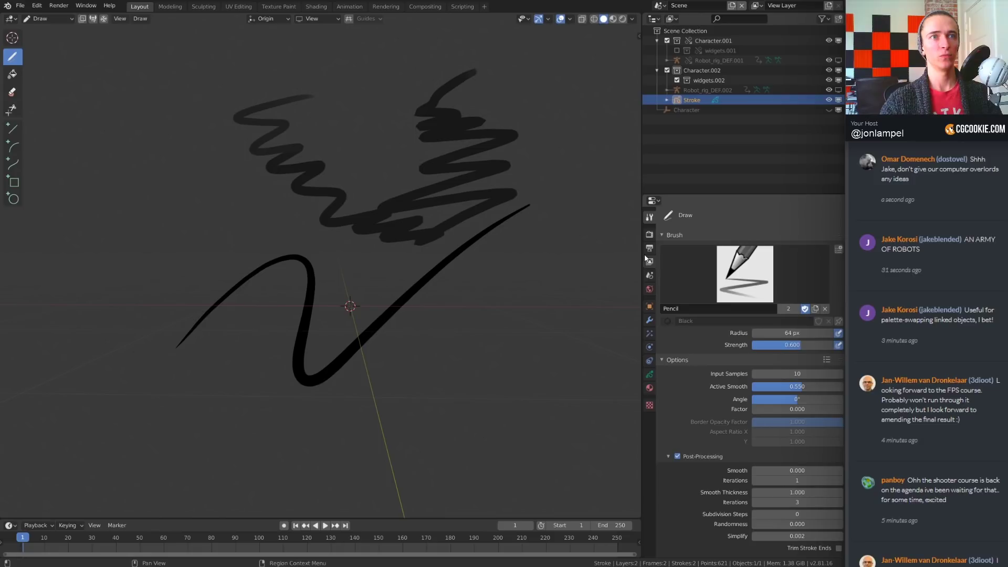
pyautogui.moveTo(643, 259); pyautogui.dragTo(688, 262)
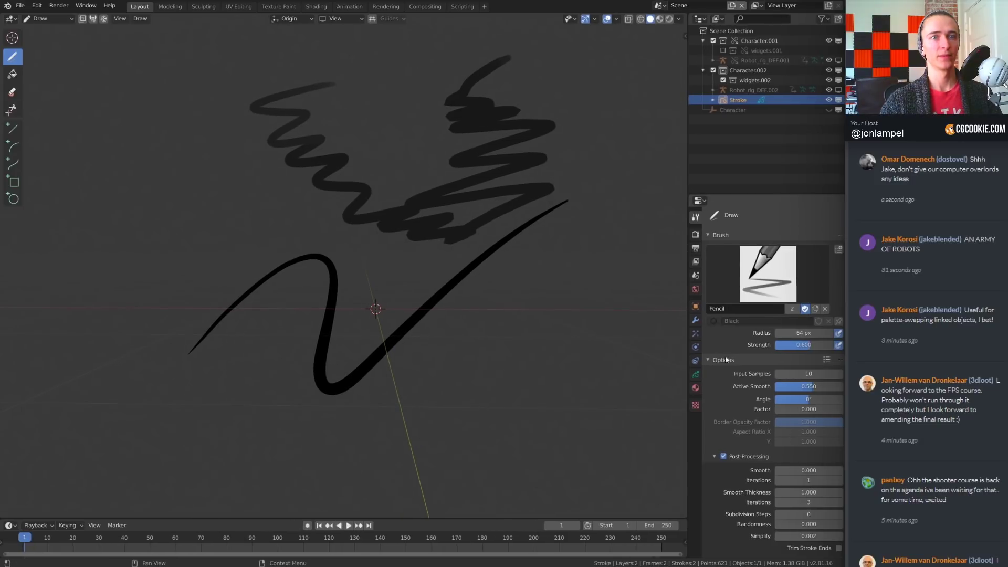
pyautogui.scroll(-3, 727, 361)
pyautogui.click(696, 388)
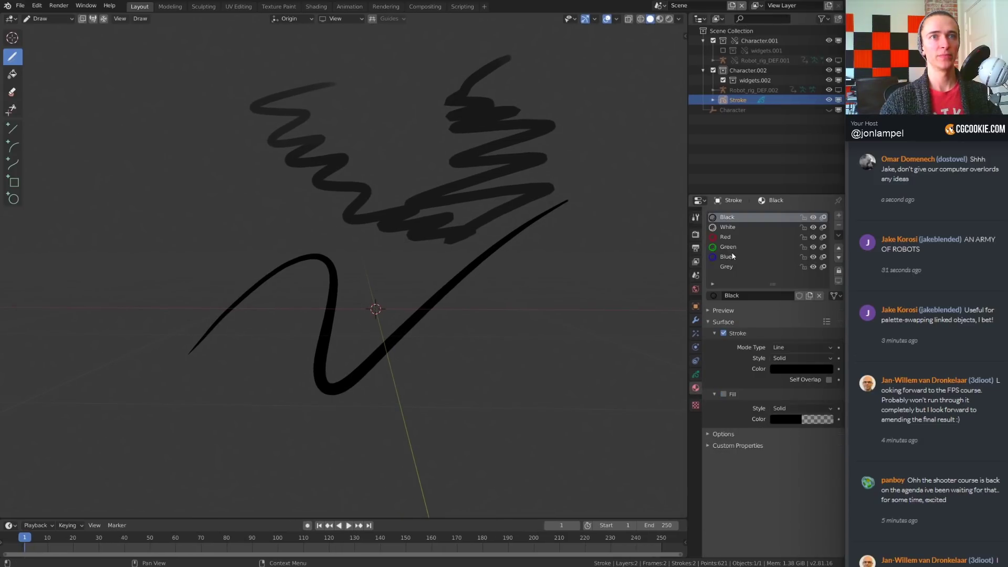
pyautogui.click(749, 227)
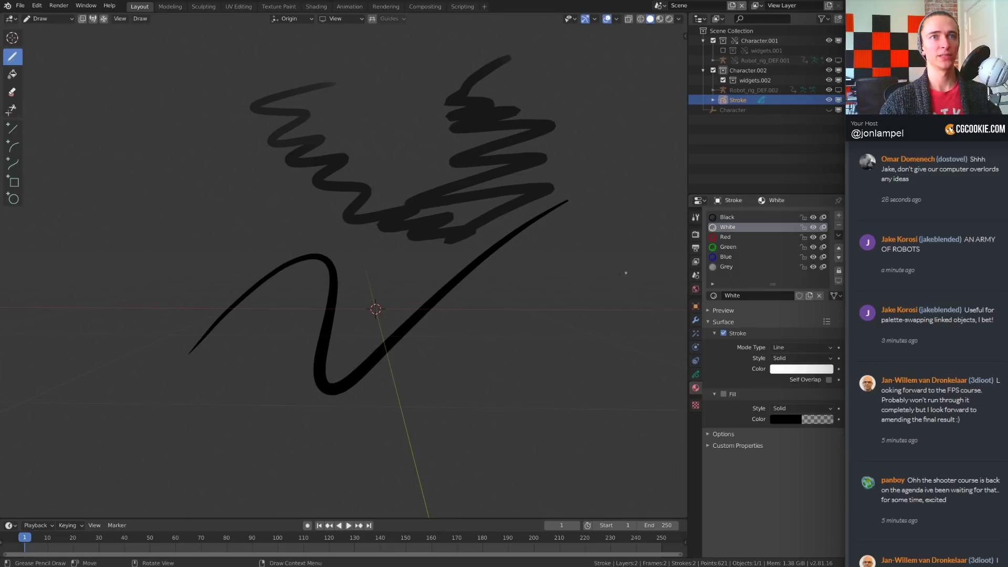
pyautogui.keyDown('shift'); pyautogui.moveTo(626, 273); pyautogui.dragTo(510, 298, button='middle'); pyautogui.keyUp('shift')
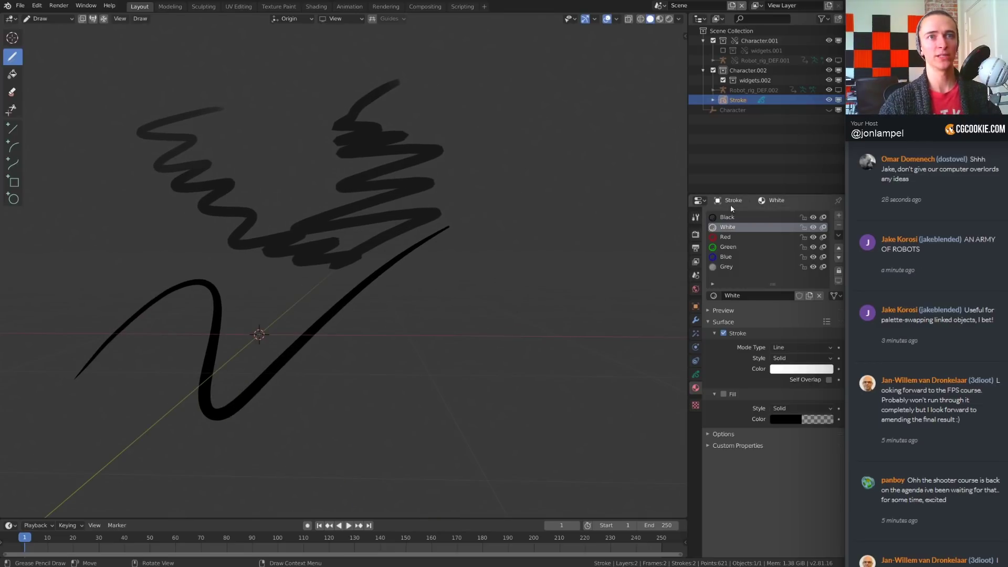
pyautogui.click(738, 246)
# - Draw green zigzag scribbles beside the black strokes, undoing the misplaced one and including a densely overlapping patch above them
pyautogui.keyDown('shift'); pyautogui.moveTo(583, 247); pyautogui.dragTo(514, 248, button='middle'); pyautogui.keyUp('shift')
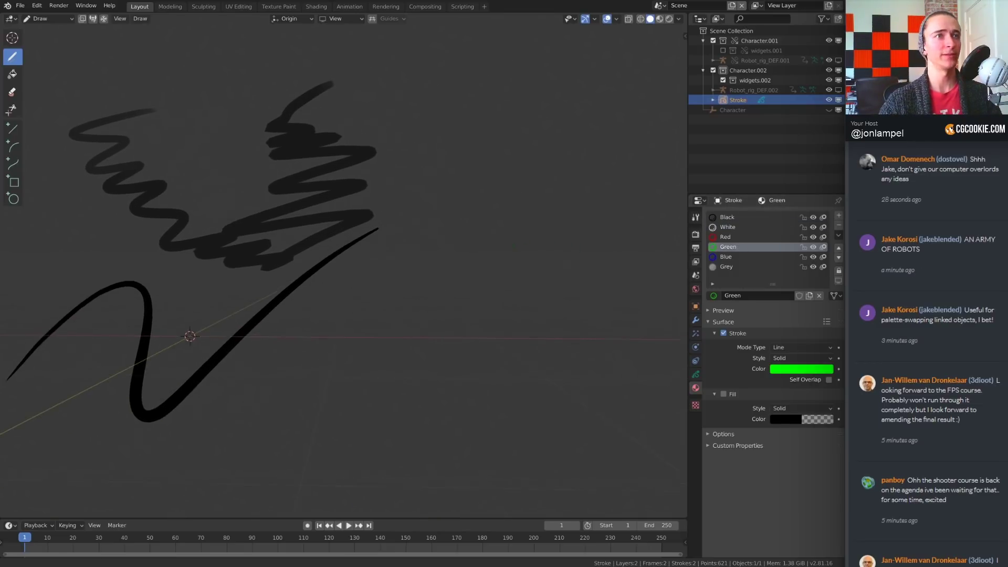
pyautogui.moveTo(531, 197)
pyautogui.mouseDown()
pyautogui.moveTo(443, 272)
pyautogui.moveTo(546, 349)
pyautogui.moveTo(525, 446)
pyautogui.mouseUp()
pyautogui.moveTo(586, 321)
pyautogui.mouseDown()
pyautogui.moveTo(554, 330)
pyautogui.moveTo(604, 253)
pyautogui.moveTo(578, 165)
pyautogui.mouseUp()
pyautogui.moveTo(541, 197)
pyautogui.mouseDown()
pyautogui.moveTo(507, 178)
pyautogui.moveTo(399, 202)
pyautogui.mouseUp()
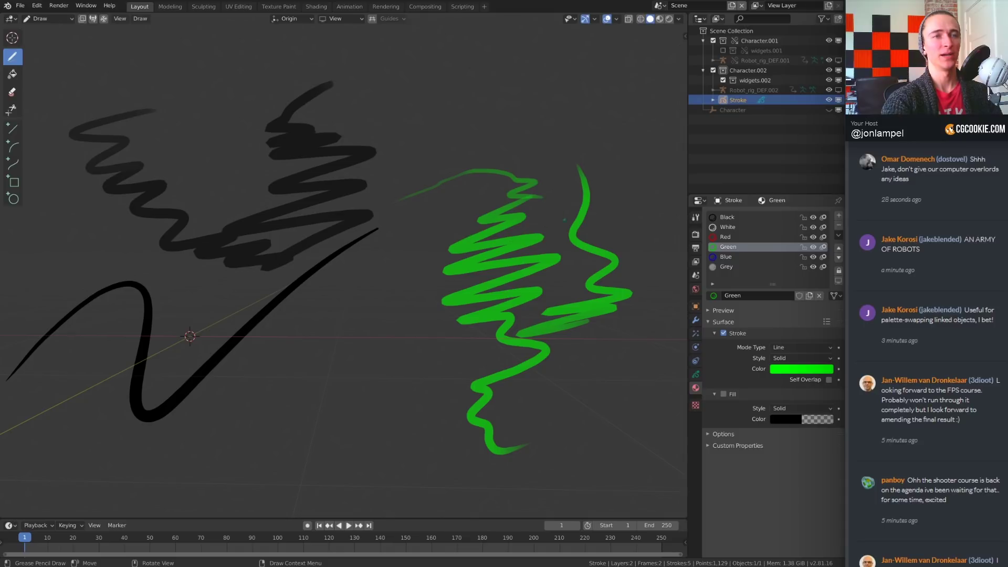
pyautogui.hotkey('ctrl', 'z')
pyautogui.moveTo(624, 208)
pyautogui.mouseDown()
pyautogui.moveTo(585, 214)
pyautogui.moveTo(606, 199)
pyautogui.moveTo(551, 175)
pyautogui.moveTo(523, 115)
pyautogui.mouseUp()
pyautogui.moveTo(509, 101)
pyautogui.mouseDown()
pyautogui.moveTo(475, 136)
pyautogui.moveTo(541, 176)
pyautogui.moveTo(548, 111)
pyautogui.moveTo(534, 135)
pyautogui.mouseUp()
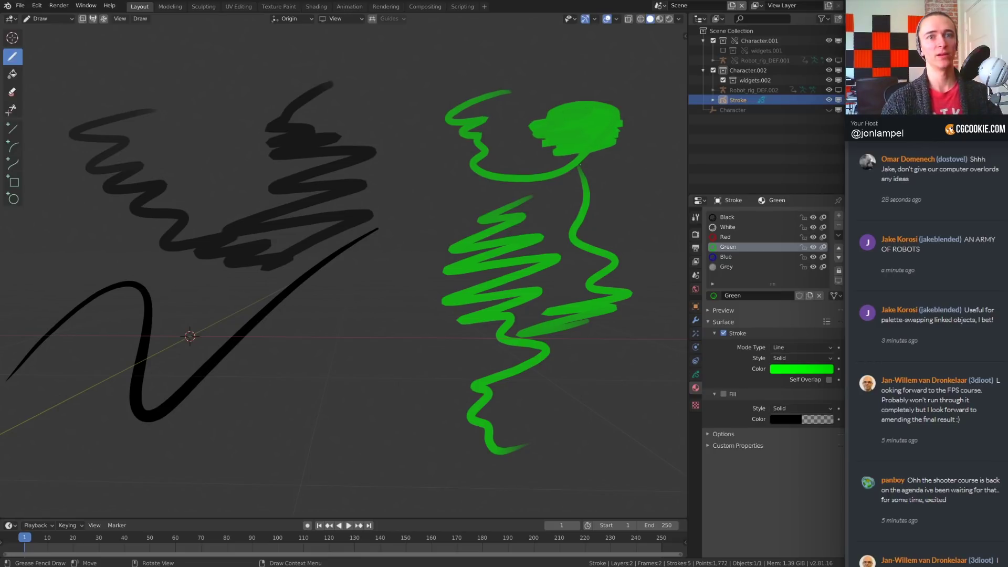
# - Toggle Self Overlap on and off for the Green material's stroke to compare how overlapping areas are drawn
pyautogui.moveTo(580, 165); pyautogui.dragTo(505, 173, button='middle')
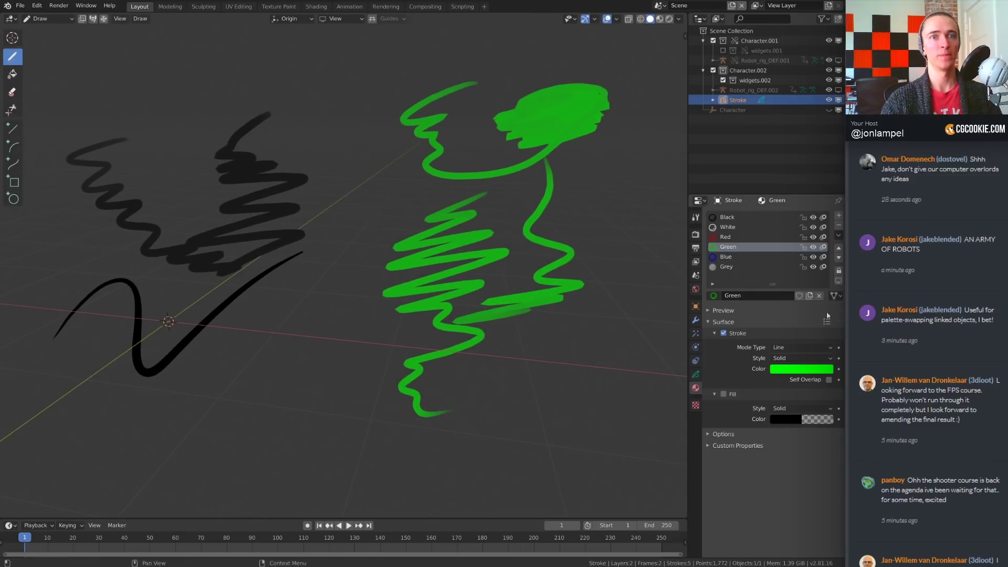
pyautogui.click(829, 380)
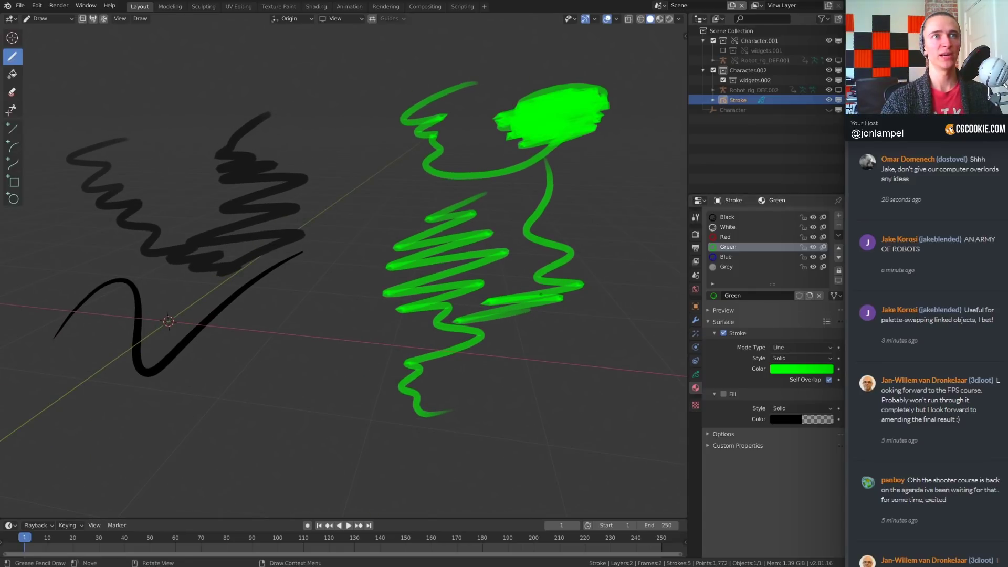
pyautogui.moveTo(578, 237); pyautogui.dragTo(499, 236, button='middle')
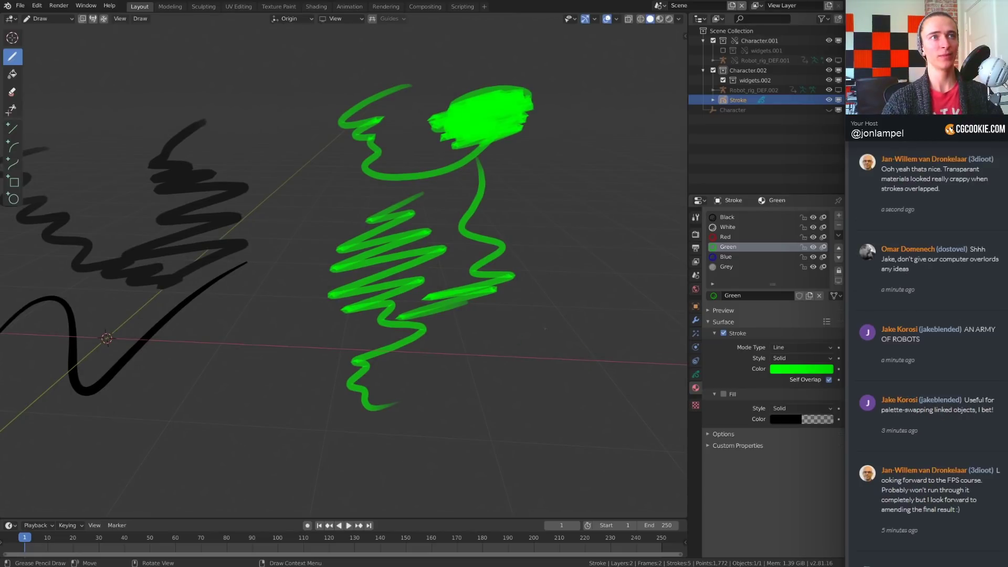
pyautogui.moveTo(499, 236); pyautogui.dragTo(478, 239, button='middle')
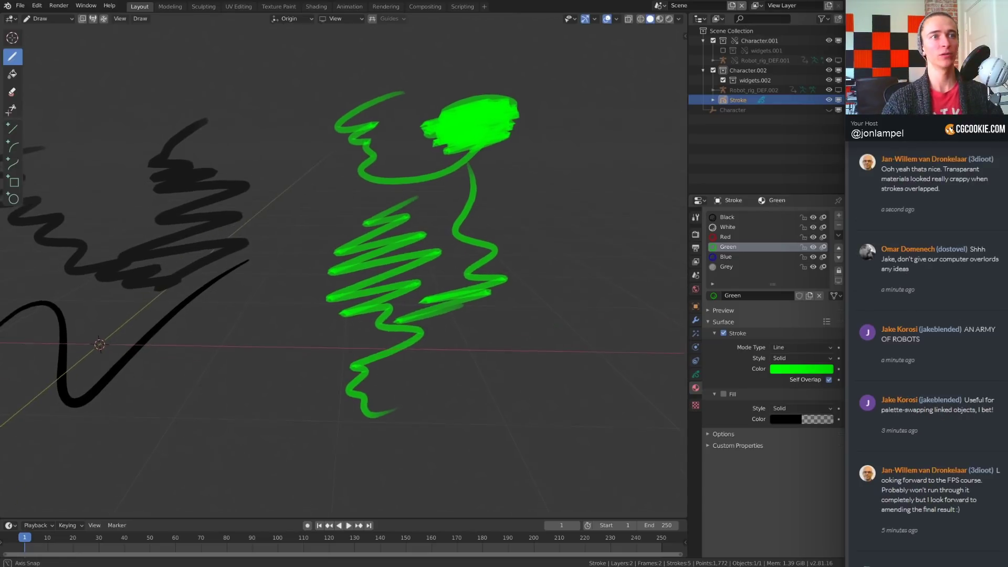
pyautogui.click(829, 379)
pyautogui.moveTo(473, 237); pyautogui.dragTo(517, 240, button='middle')
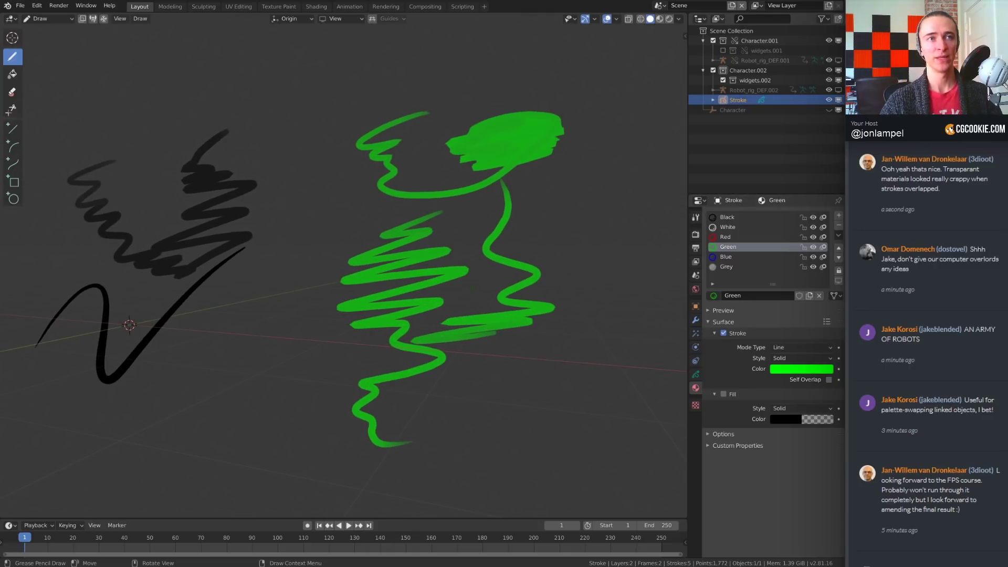
pyautogui.click(829, 379)
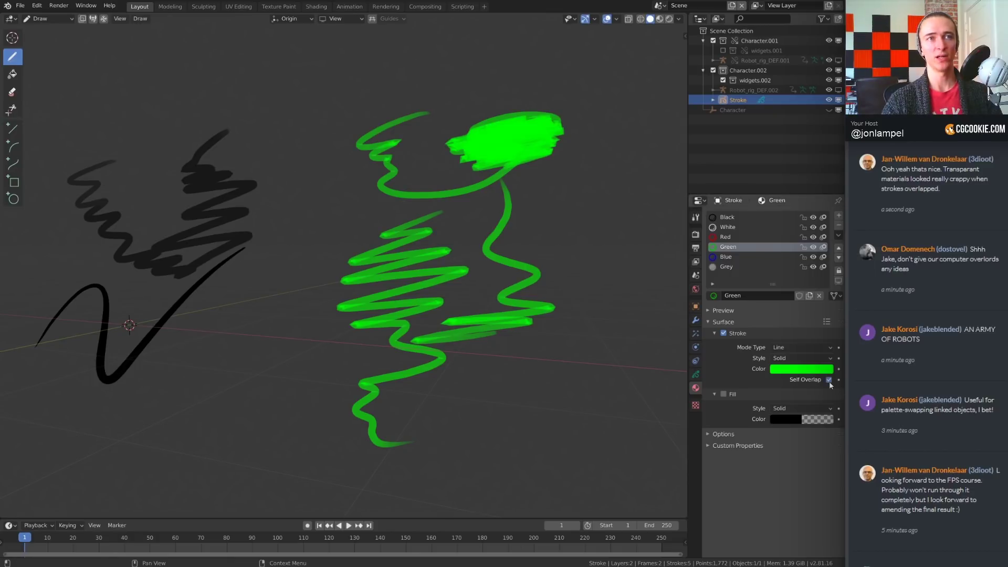
pyautogui.click(829, 380)
pyautogui.click(829, 380)
pyautogui.click(830, 380)
pyautogui.moveTo(518, 240); pyautogui.dragTo(504, 239, button='middle')
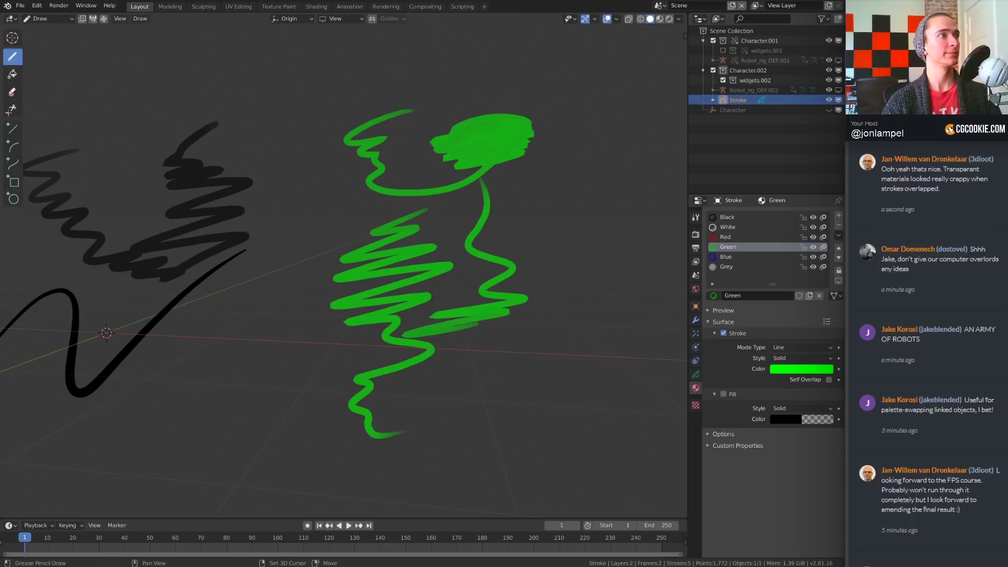
pyautogui.keyDown('shift'); pyautogui.moveTo(435, 368); pyautogui.dragTo(402, 358, button='middle'); pyautogui.keyUp('shift')
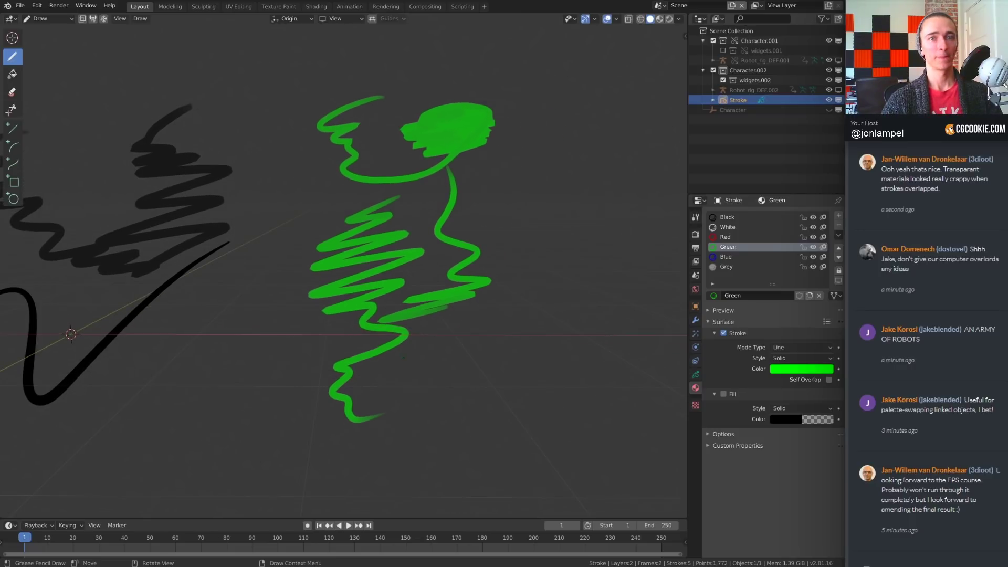
pyautogui.moveTo(582, 364); pyautogui.dragTo(563, 334, button='middle')
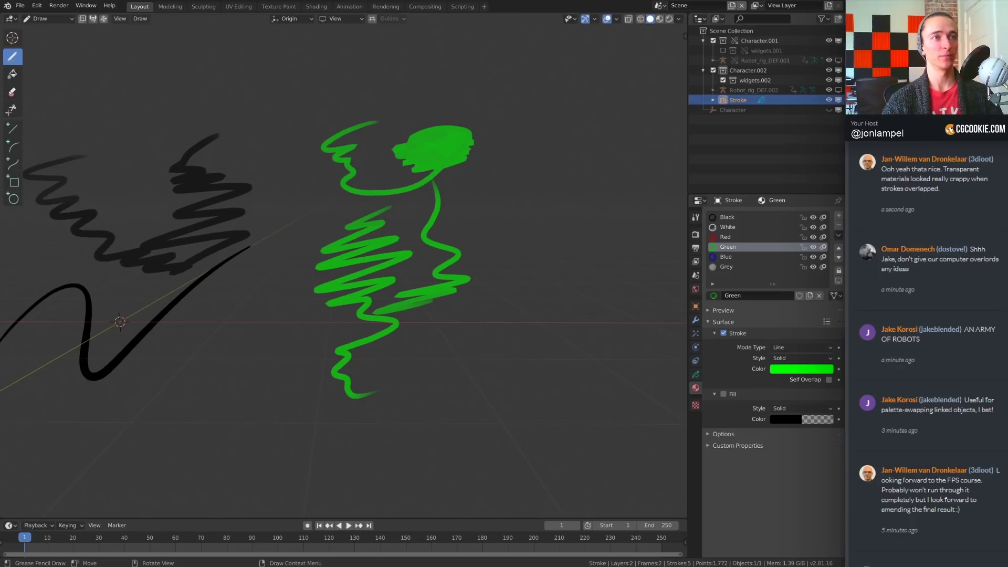
pyautogui.moveTo(429, 315); pyautogui.dragTo(446, 310, button='middle')
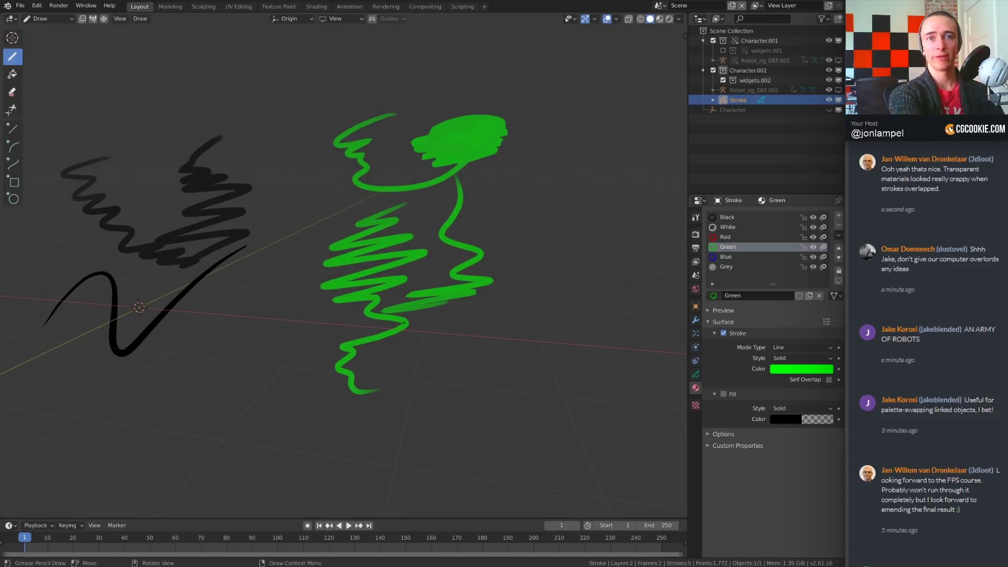
# - Return to Object Mode, add a Grease Pencil Monkey, and move it away from the world origin
pyautogui.hotkey('ctrl', 'Tab')
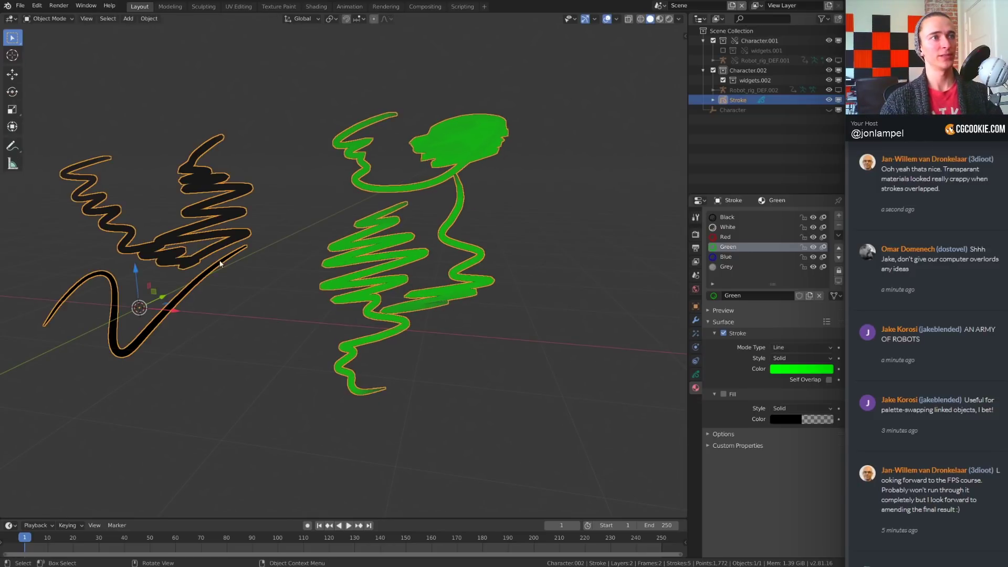
pyautogui.hotkey('shift', 'a')
pyautogui.moveTo(368, 253)
pyautogui.click(478, 271)
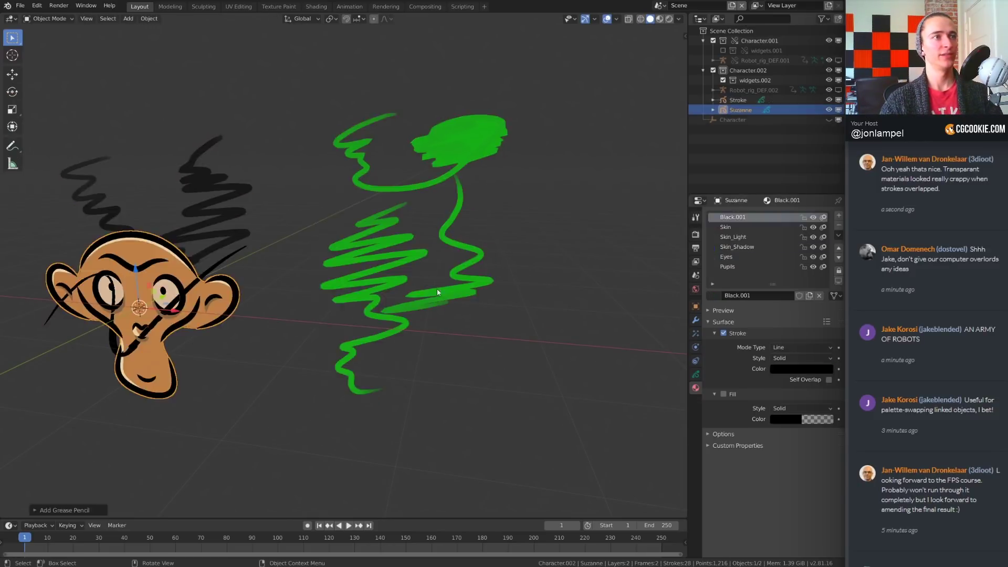
pyautogui.moveTo(437, 288)
pyautogui.mouseDown(button='middle')
pyautogui.moveTo(373, 350)
pyautogui.moveTo(236, 362)
pyautogui.moveTo(264, 377)
pyautogui.moveTo(368, 294)
pyautogui.mouseUp(button='middle')
pyautogui.press('g')
pyautogui.click(206, 365)
# - Add a mesh plane, scale it up into a large floor, and move it below the Grease Pencil drawings
pyautogui.hotkey('shift', 'a')
pyautogui.moveTo(396, 230)
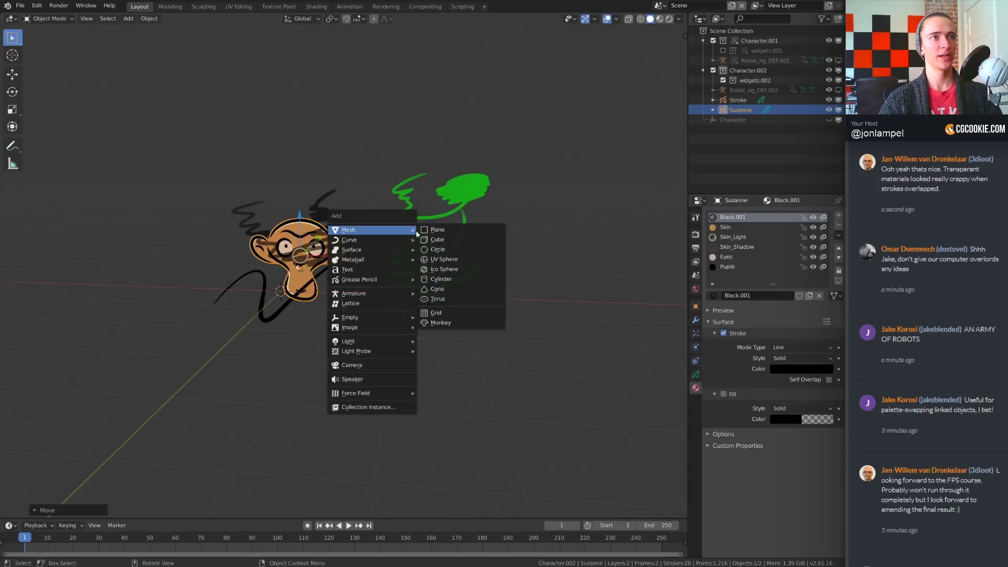
pyautogui.click(469, 236)
pyautogui.press('s')
pyautogui.click(342, 300)
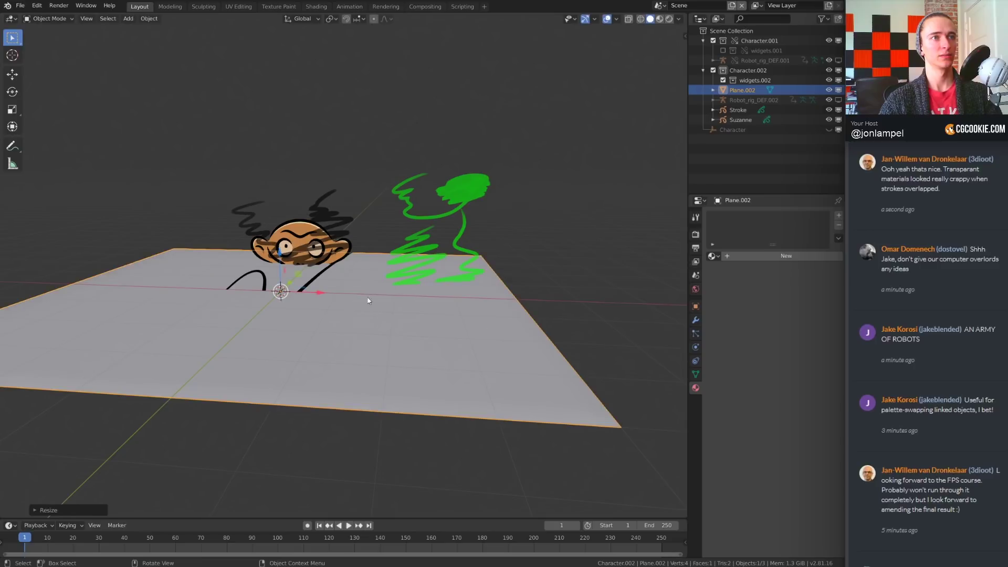
pyautogui.moveTo(342, 297); pyautogui.dragTo(319, 286, button='middle')
pyautogui.press('g')
pyautogui.click(394, 348)
# - Add a UV sphere and move it behind the Grease Pencil monkey
pyautogui.moveTo(223, 267)
pyautogui.mouseDown(button='middle')
pyautogui.moveTo(266, 284)
pyautogui.moveTo(398, 215)
pyautogui.mouseUp(button='middle')
pyautogui.hotkey('shift', 'a')
pyautogui.moveTo(398, 216)
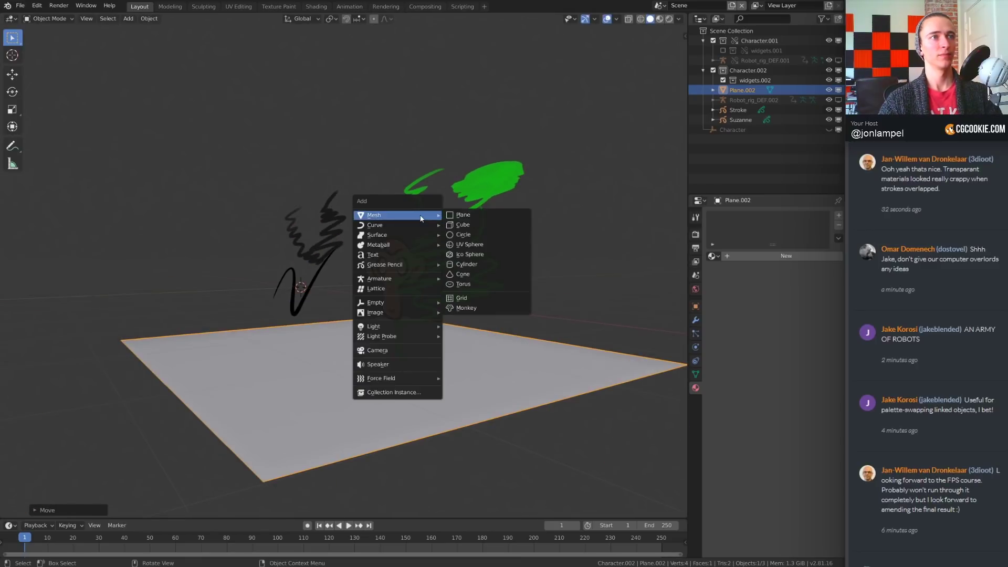
pyautogui.click(501, 244)
pyautogui.moveTo(501, 245)
pyautogui.mouseDown(button='middle')
pyautogui.moveTo(459, 308)
pyautogui.moveTo(577, 310)
pyautogui.moveTo(472, 322)
pyautogui.moveTo(512, 325)
pyautogui.mouseUp(button='middle')
pyautogui.press('g')
pyautogui.click(613, 311)
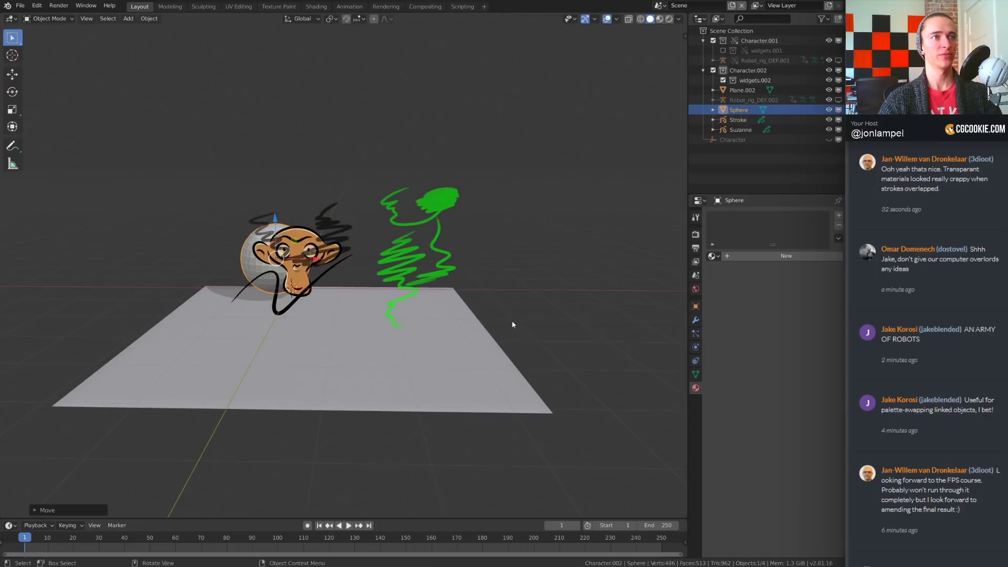
# - Select the Stroke Grease Pencil object and switch it to Draw mode
pyautogui.click(392, 250)
pyautogui.moveTo(392, 250)
pyautogui.mouseDown(button='middle')
pyautogui.moveTo(414, 268)
pyautogui.moveTo(399, 273)
pyautogui.moveTo(431, 252)
pyautogui.mouseUp(button='middle')
pyautogui.hotkey('ctrl', 'Tab')
pyautogui.click(414, 236)
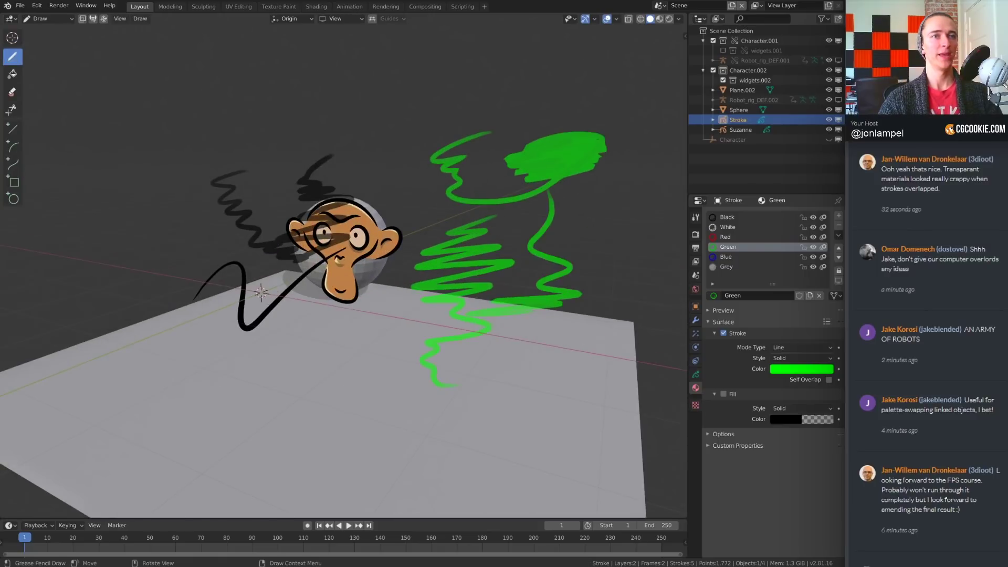
# - Make the Blue material active and enable the Fade Objects viewport overlay with a value of 0.2
pyautogui.click(759, 257)
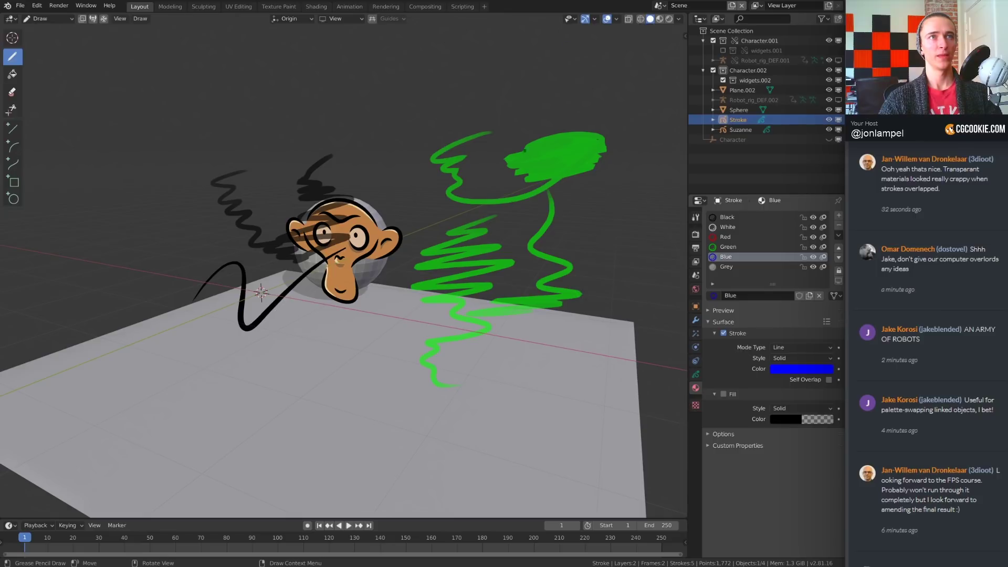
pyautogui.click(616, 19)
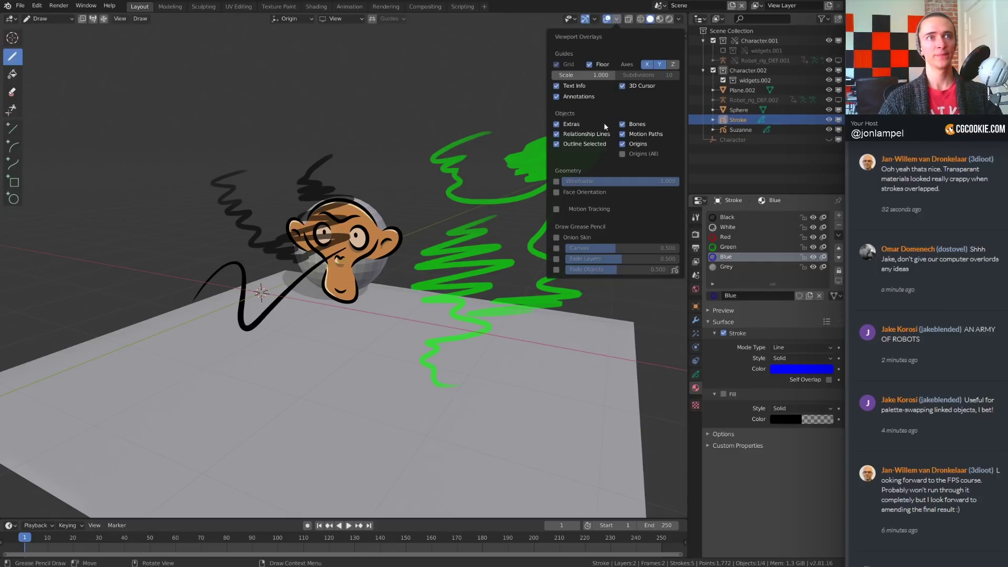
pyautogui.click(556, 270)
pyautogui.moveTo(616, 269)
pyautogui.mouseDown()
pyautogui.moveTo(659, 269)
pyautogui.moveTo(571, 269)
pyautogui.moveTo(620, 269)
pyautogui.moveTo(611, 269)
pyautogui.mouseUp()
pyautogui.click(610, 269)
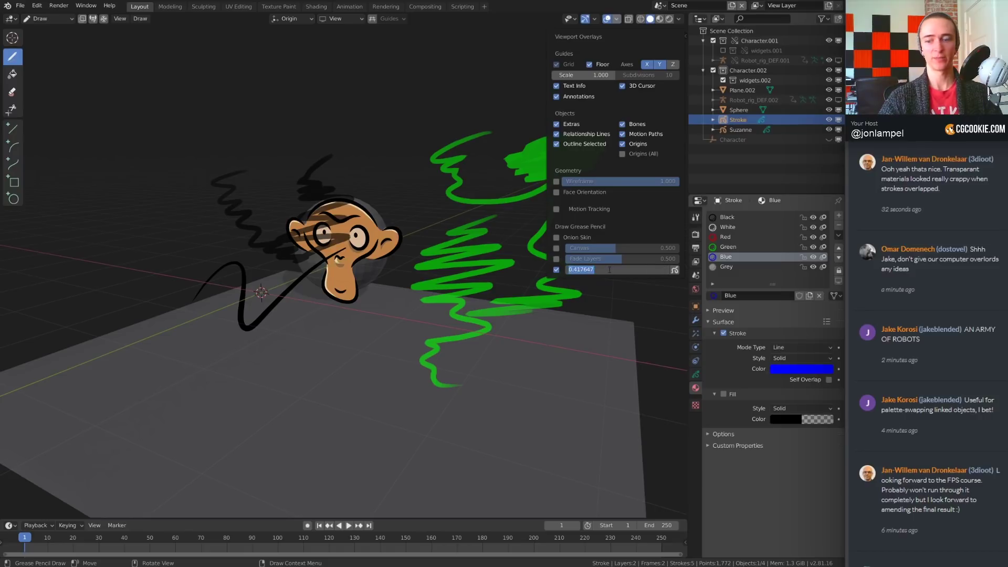
pyautogui.write('.2')
pyautogui.press('Return')
pyautogui.moveTo(609, 269)
pyautogui.mouseDown(button='middle')
pyautogui.moveTo(368, 284)
pyautogui.moveTo(577, 289)
pyautogui.moveTo(578, 326)
pyautogui.moveTo(525, 274)
pyautogui.moveTo(552, 294)
pyautogui.moveTo(499, 284)
pyautogui.moveTo(462, 299)
pyautogui.mouseUp(button='middle')
pyautogui.scroll(2, 463, 299)
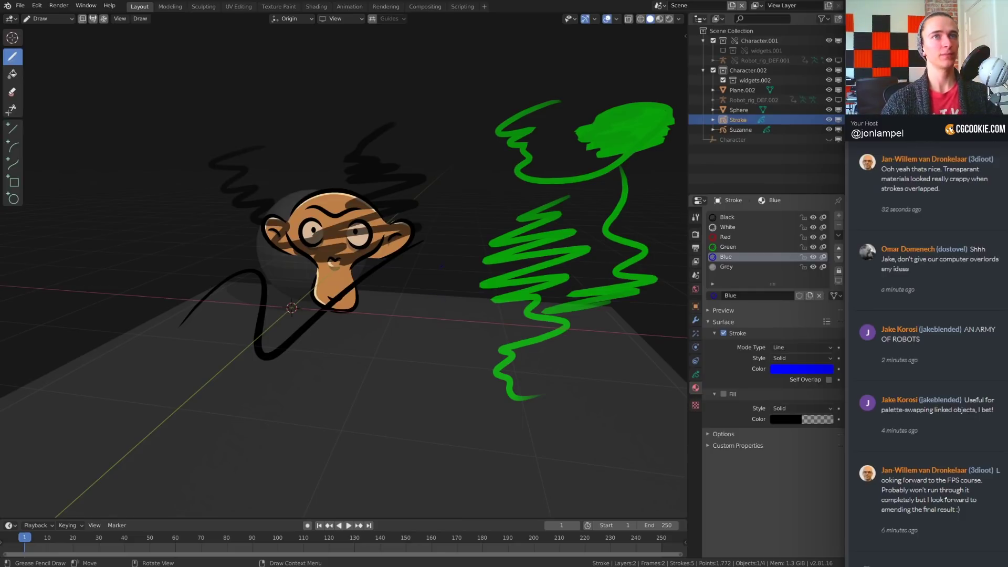
# - Switch the viewport background to a custom Viewport colour and brighten it to near white
pyautogui.click(680, 19)
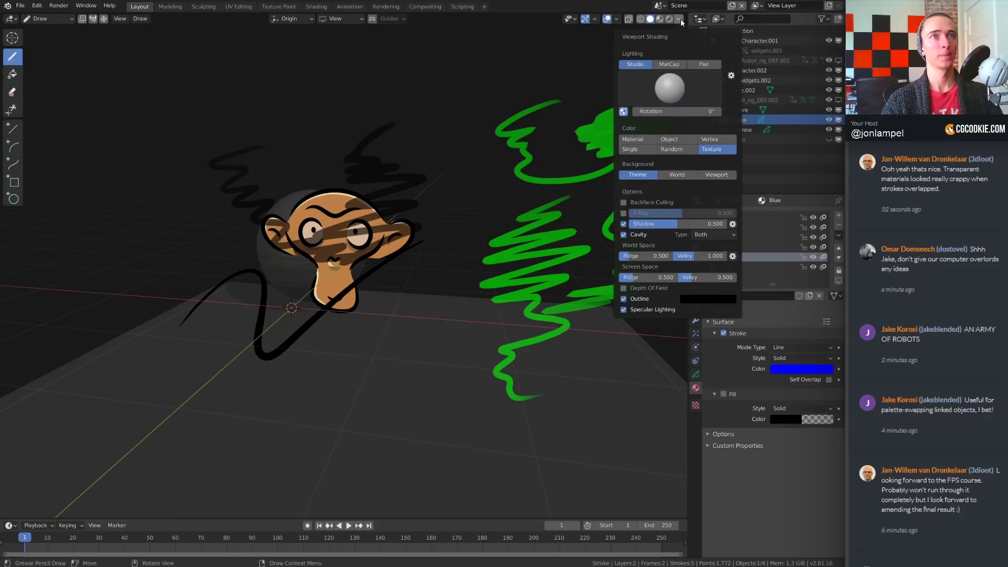
pyautogui.click(713, 175)
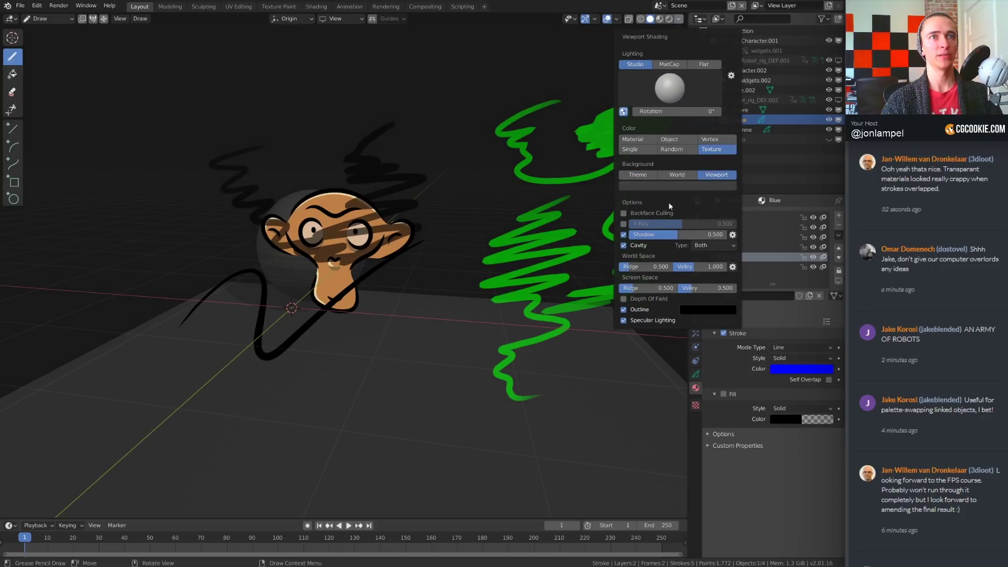
pyautogui.click(670, 185)
pyautogui.moveTo(642, 171); pyautogui.dragTo(689, 171)
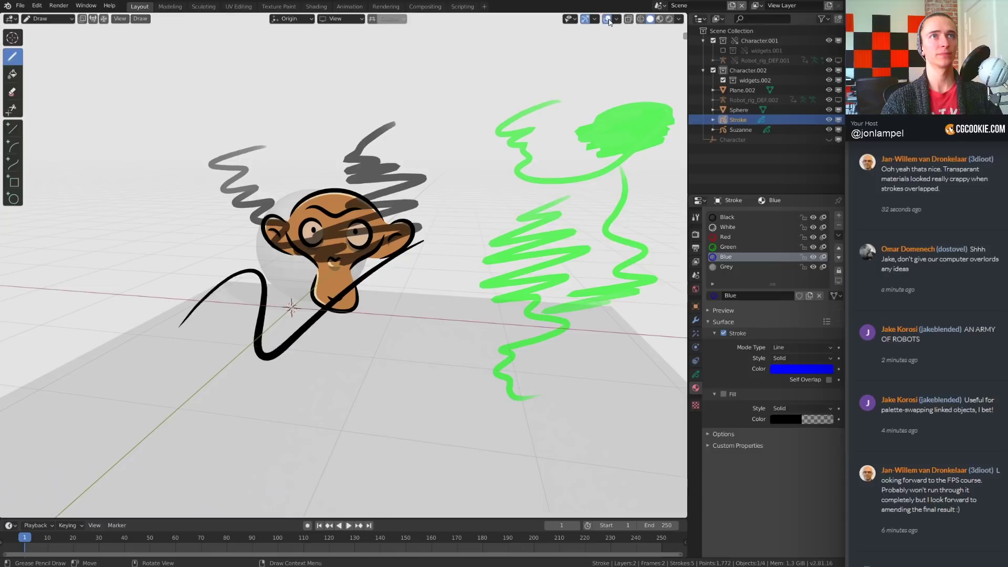
# - Adjust Fade Objects to 0.226 and include other Grease Pencil objects in the fading
pyautogui.click(616, 19)
pyautogui.moveTo(615, 277); pyautogui.dragTo(593, 269)
pyautogui.moveTo(342, 263); pyautogui.dragTo(410, 241, button='middle')
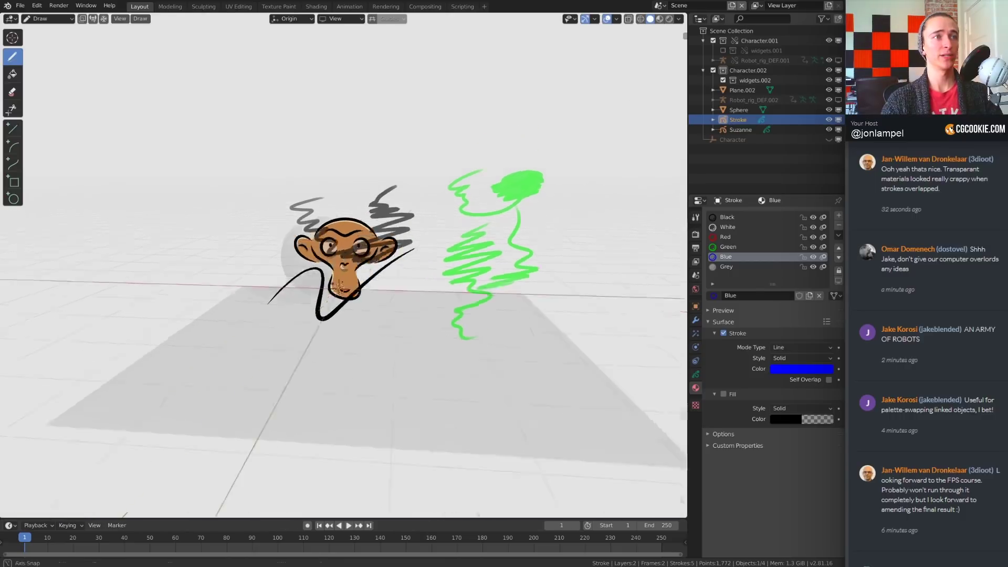
pyautogui.moveTo(340, 286); pyautogui.dragTo(336, 287, button='middle')
pyautogui.click(619, 19)
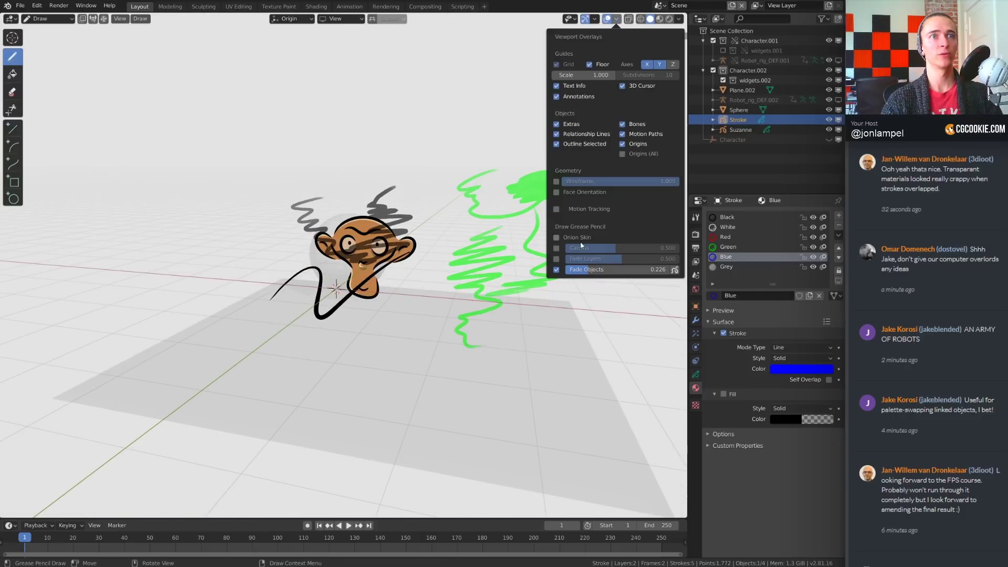
pyautogui.click(674, 270)
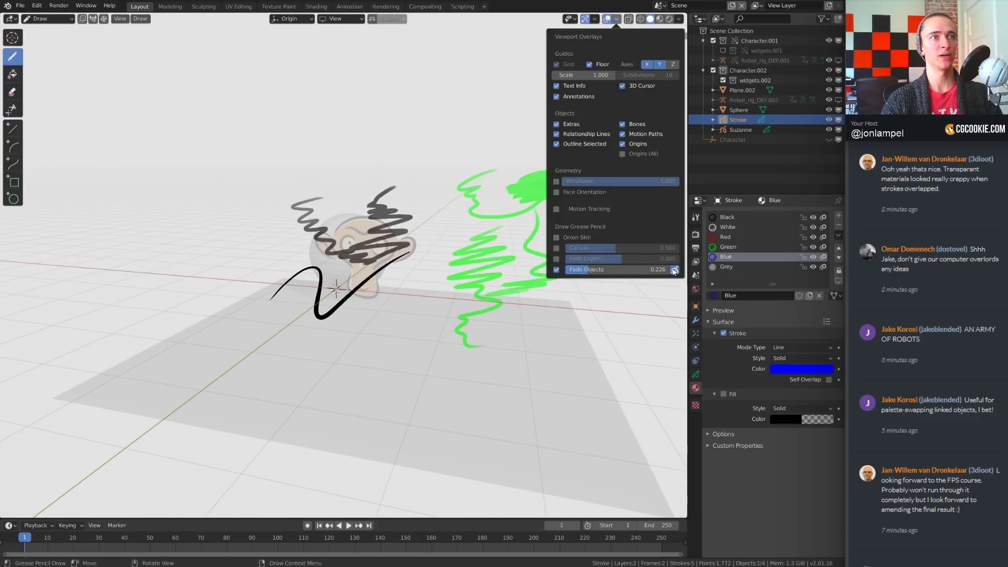
pyautogui.moveTo(472, 315); pyautogui.dragTo(415, 320, button='middle')
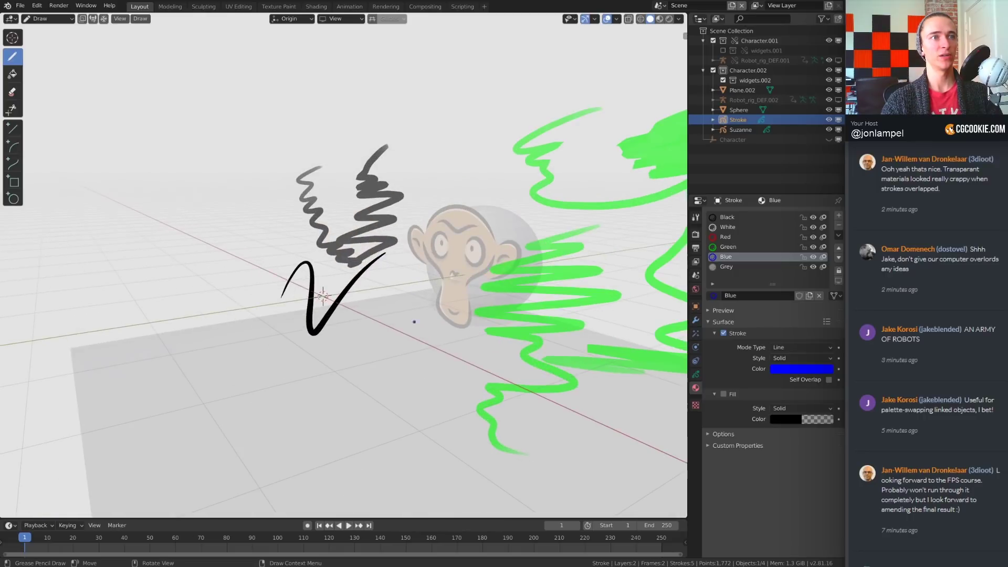
# - Draw freehand blue strokes between the black and green scribbles, from different viewing angles
pyautogui.moveTo(415, 323); pyautogui.dragTo(395, 387)
pyautogui.moveTo(513, 266)
pyautogui.mouseDown(button='middle')
pyautogui.moveTo(495, 349)
pyautogui.moveTo(517, 346)
pyautogui.moveTo(539, 253)
pyautogui.mouseUp(button='middle')
pyautogui.moveTo(487, 237); pyautogui.dragTo(460, 254)
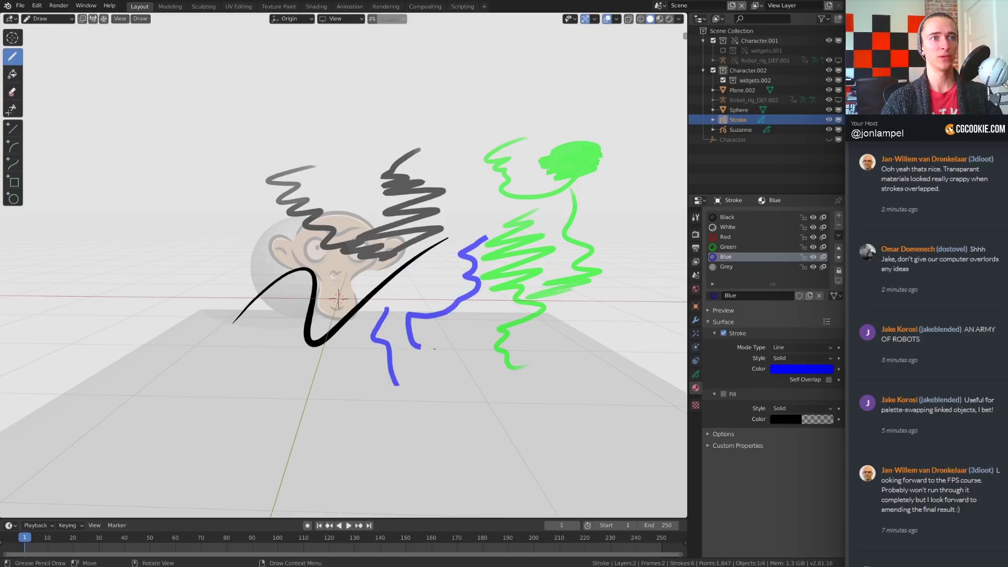
pyautogui.moveTo(435, 349); pyautogui.dragTo(463, 359)
pyautogui.moveTo(463, 359); pyautogui.dragTo(487, 263, button='middle')
pyautogui.rightClick(487, 261)
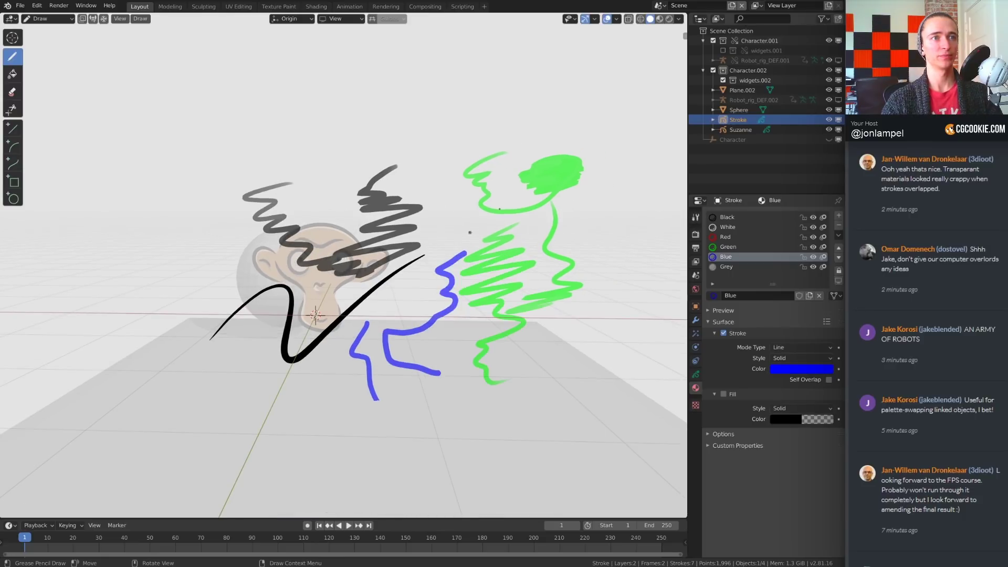
pyautogui.rightClick(474, 237)
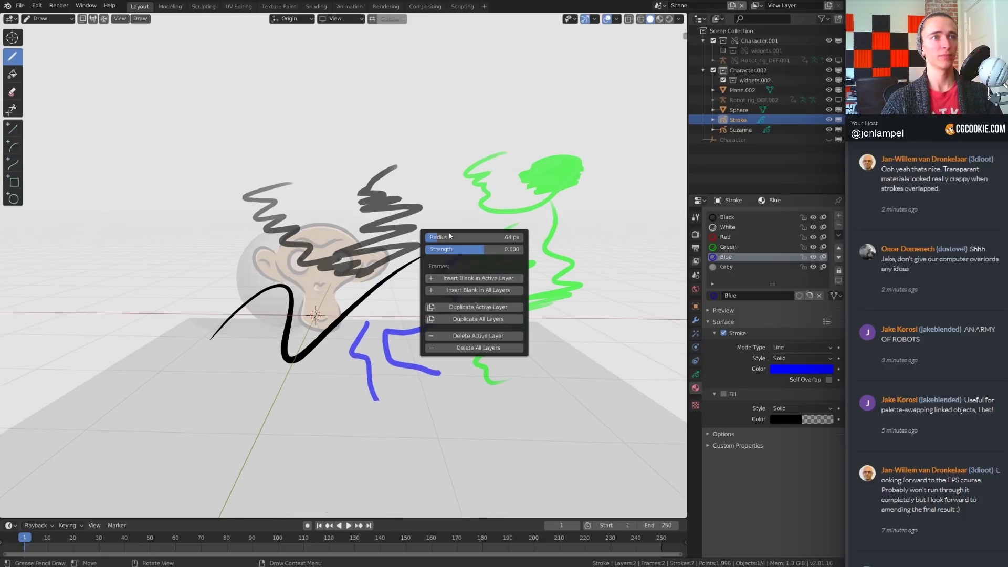
# - Erase the green and blue strokes with the Erase tool and return to Object Mode
pyautogui.click(12, 91)
pyautogui.moveTo(479, 169)
pyautogui.mouseDown()
pyautogui.moveTo(549, 173)
pyautogui.moveTo(447, 263)
pyautogui.moveTo(359, 374)
pyautogui.moveTo(341, 336)
pyautogui.moveTo(406, 366)
pyautogui.moveTo(495, 371)
pyautogui.moveTo(523, 326)
pyautogui.moveTo(604, 247)
pyautogui.moveTo(579, 214)
pyautogui.moveTo(490, 241)
pyautogui.moveTo(457, 381)
pyautogui.mouseUp()
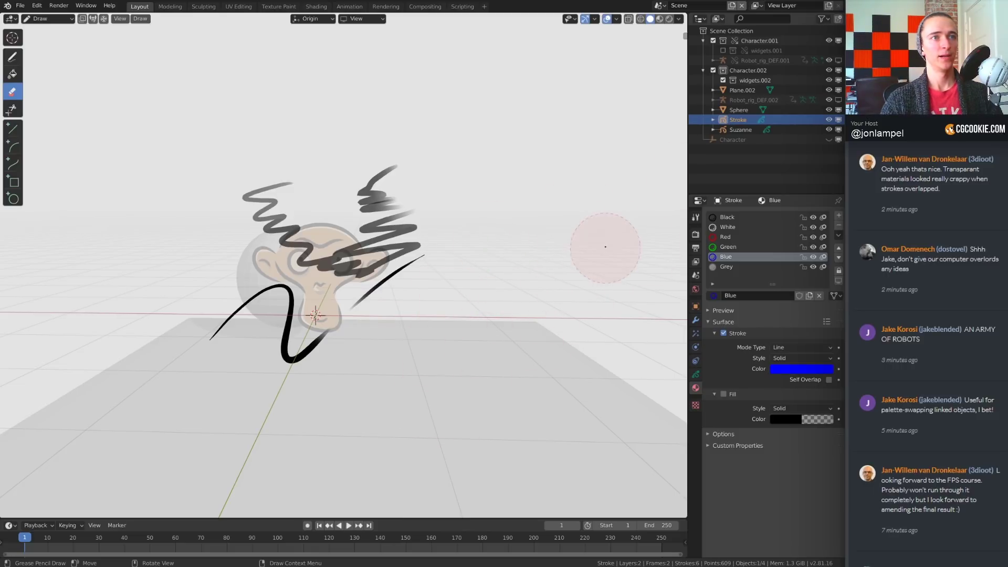
pyautogui.hotkey('ctrl', 'Tab')
pyautogui.click(457, 250)
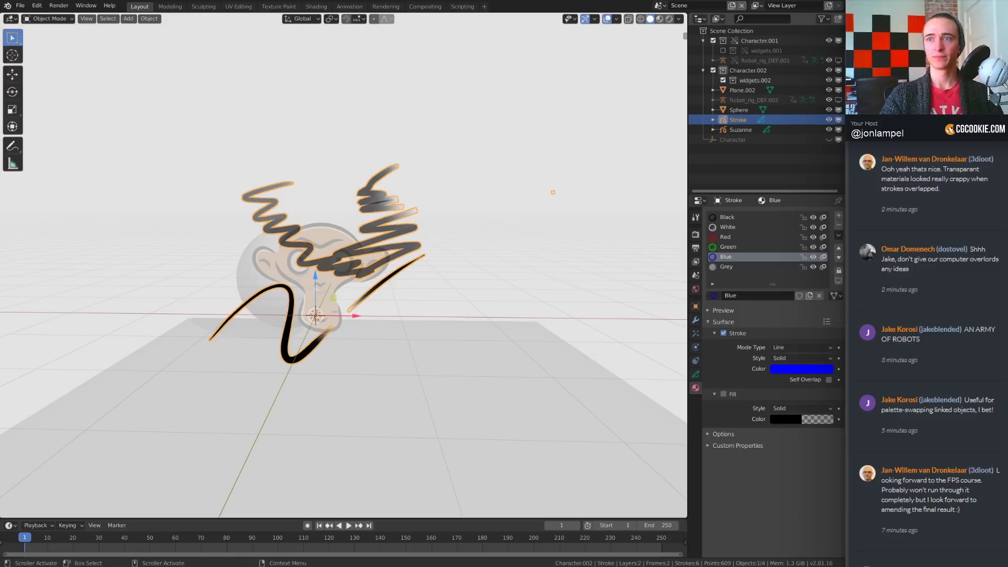
# - Display the scene in wireframe shading and select all points of the Stroke object in Edit Mode, returning to Object Mode
pyautogui.moveTo(378, 331); pyautogui.dragTo(329, 330, button='middle')
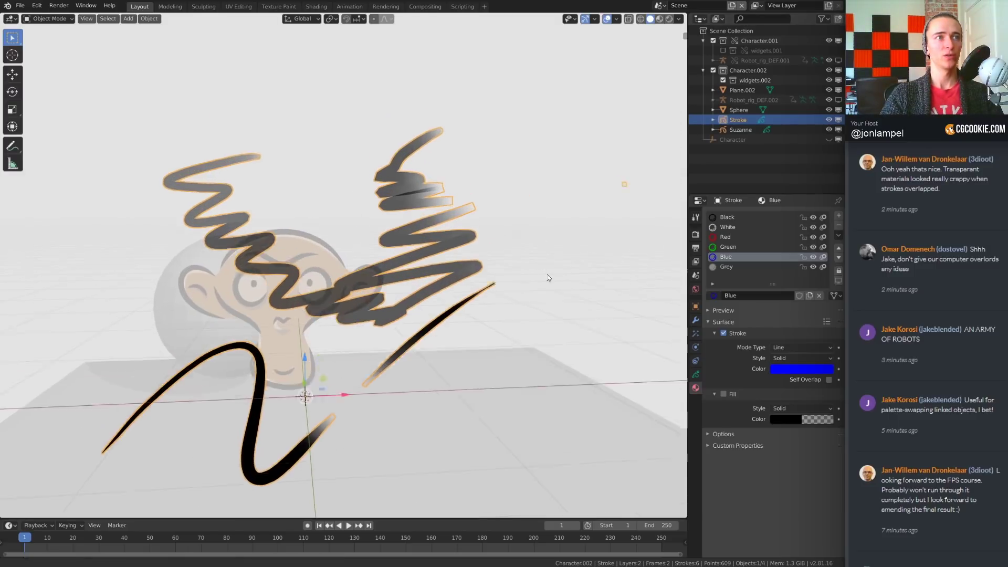
pyautogui.press('z')
pyautogui.click(491, 254)
pyautogui.moveTo(491, 254)
pyautogui.mouseDown(button='middle')
pyautogui.moveTo(521, 273)
pyautogui.moveTo(442, 289)
pyautogui.moveTo(530, 299)
pyautogui.moveTo(499, 276)
pyautogui.moveTo(460, 273)
pyautogui.mouseUp(button='middle')
pyautogui.press('Tab')
pyautogui.press('a')
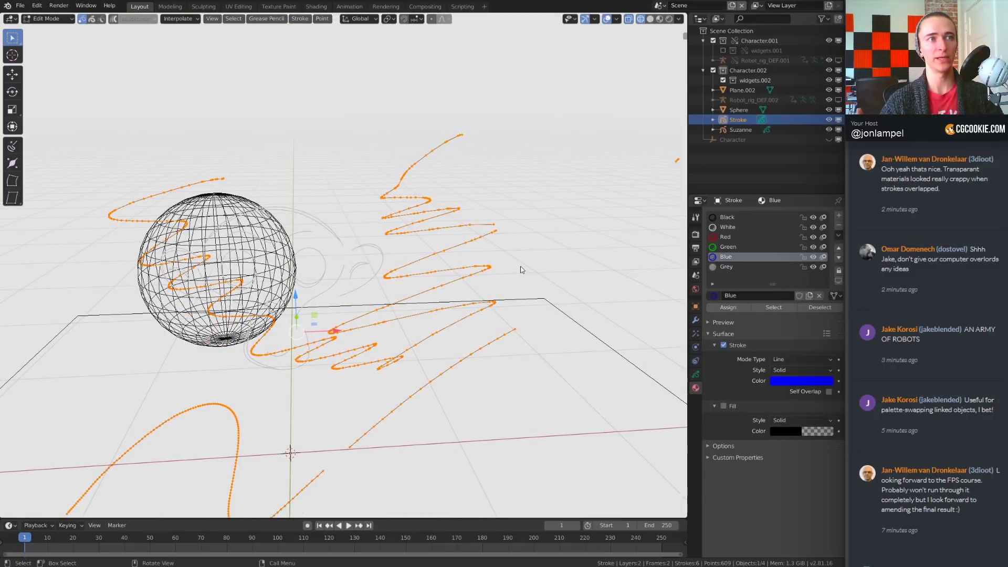
pyautogui.press('Tab')
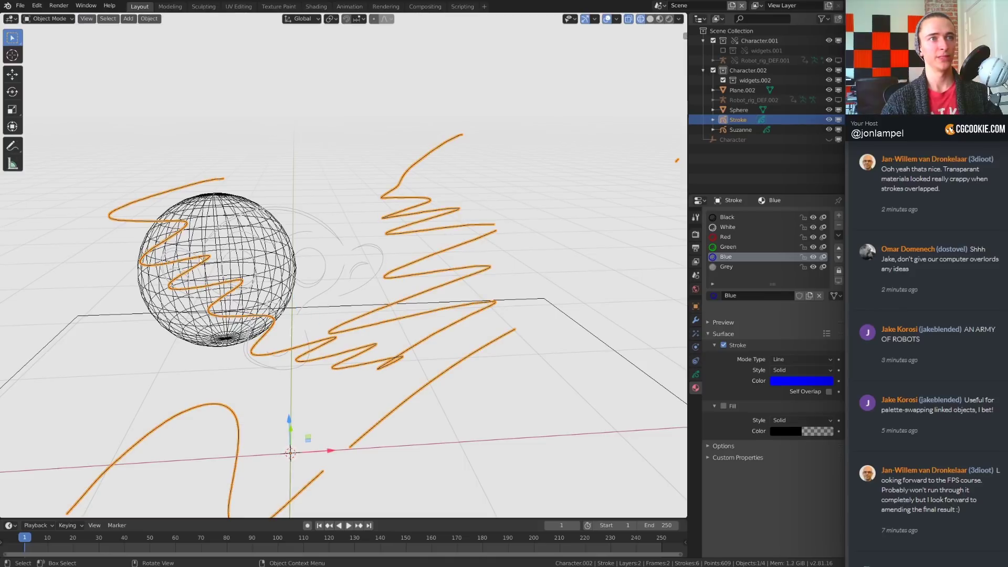
# - Add a Simplify modifier to the Stroke object and raise its Fixed mode iterations to 5
pyautogui.moveTo(551, 263); pyautogui.dragTo(455, 220, button='middle')
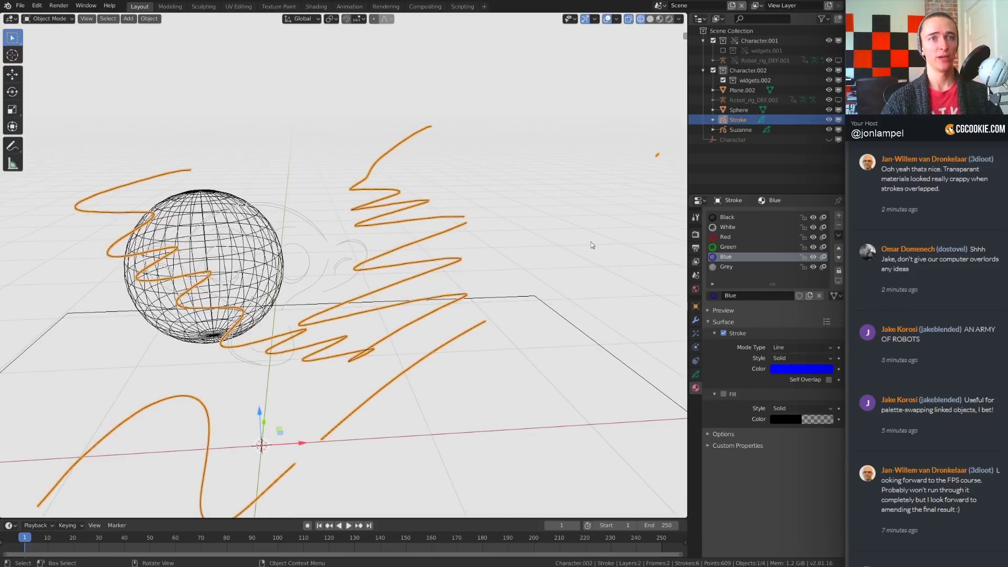
pyautogui.click(696, 320)
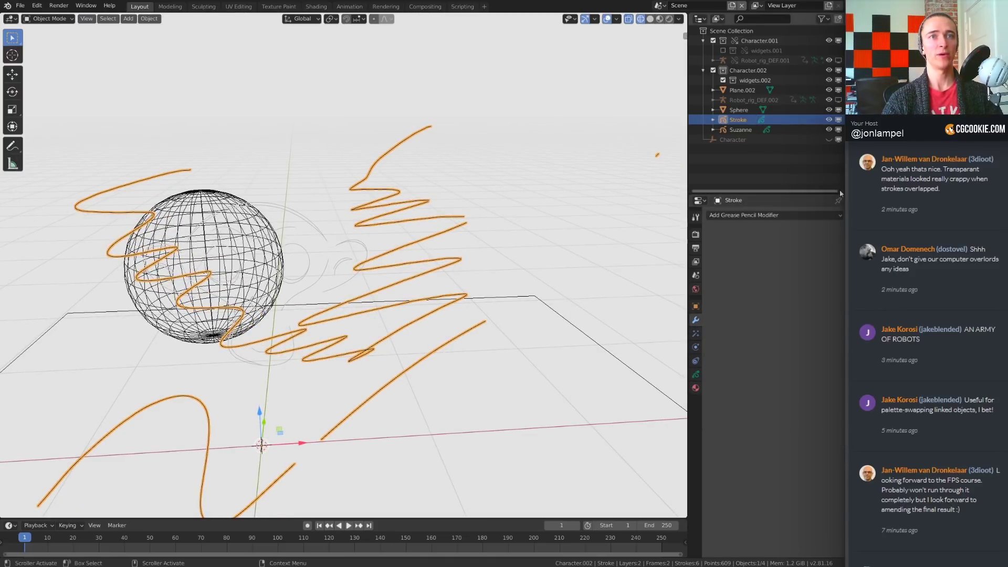
pyautogui.click(788, 216)
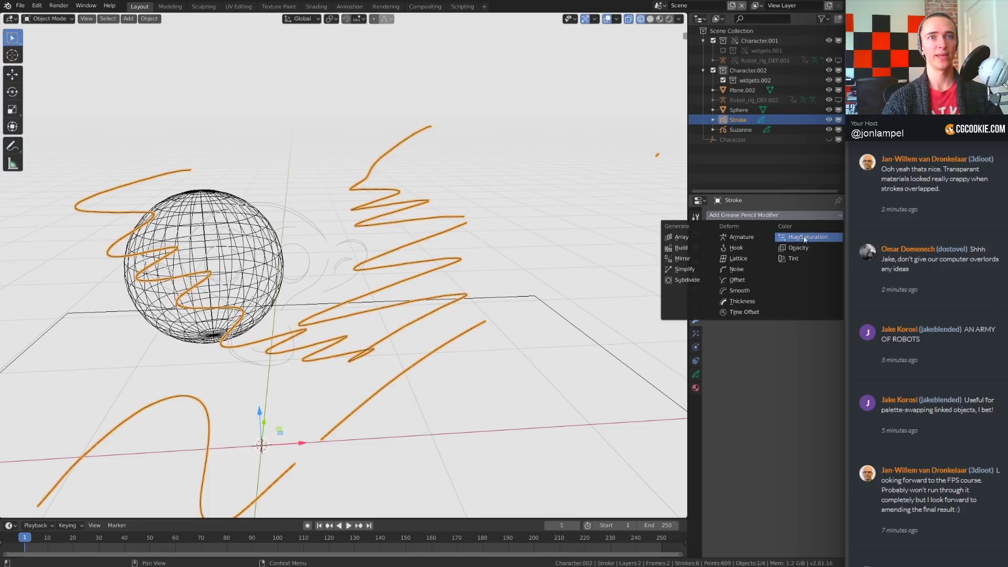
pyautogui.click(696, 268)
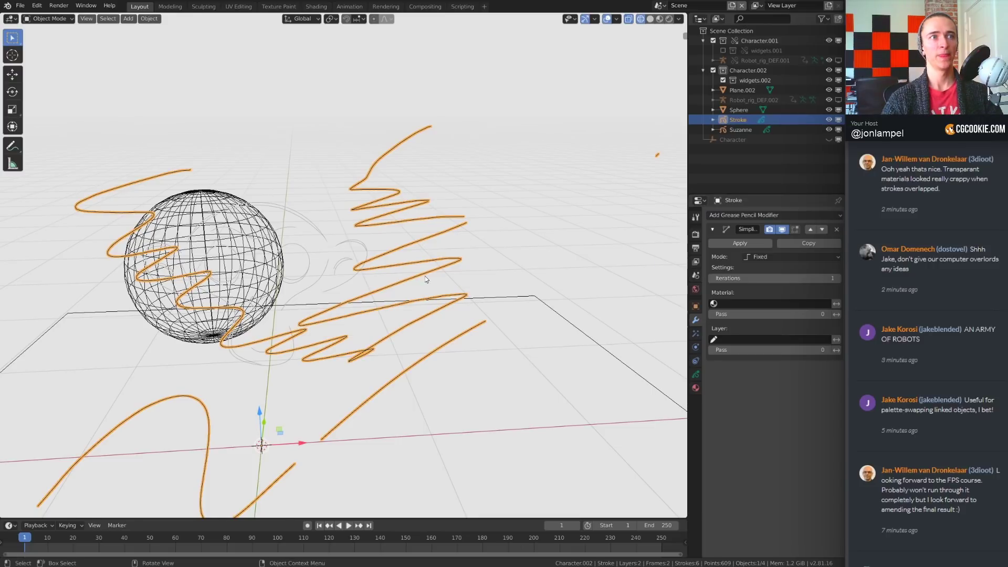
pyautogui.moveTo(473, 263)
pyautogui.mouseDown(button='middle')
pyautogui.moveTo(444, 264)
pyautogui.moveTo(622, 216)
pyautogui.moveTo(475, 222)
pyautogui.moveTo(521, 222)
pyautogui.moveTo(496, 229)
pyautogui.moveTo(608, 285)
pyautogui.mouseUp(button='middle')
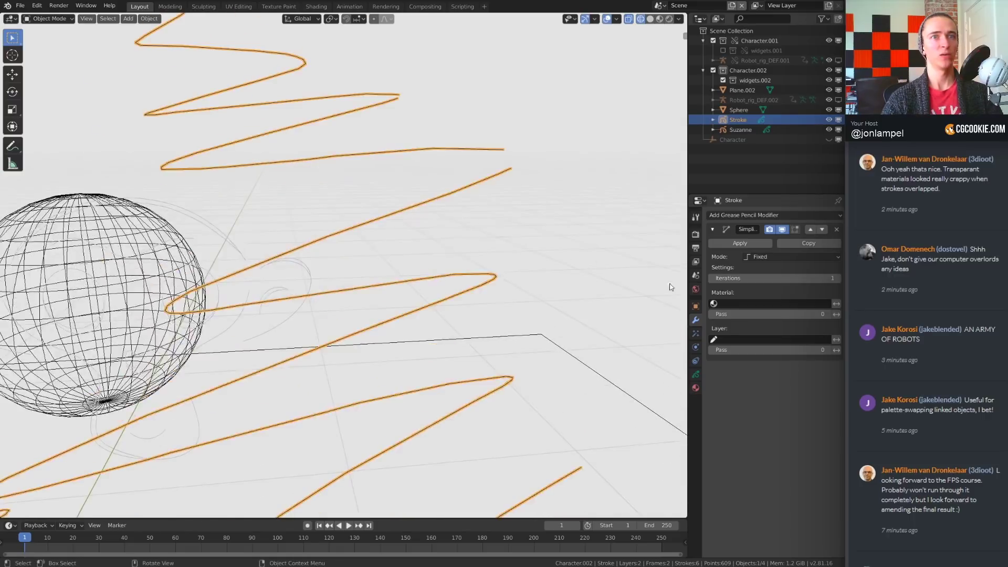
pyautogui.click(839, 278)
pyautogui.click(839, 279)
pyautogui.click(839, 278)
pyautogui.click(838, 279)
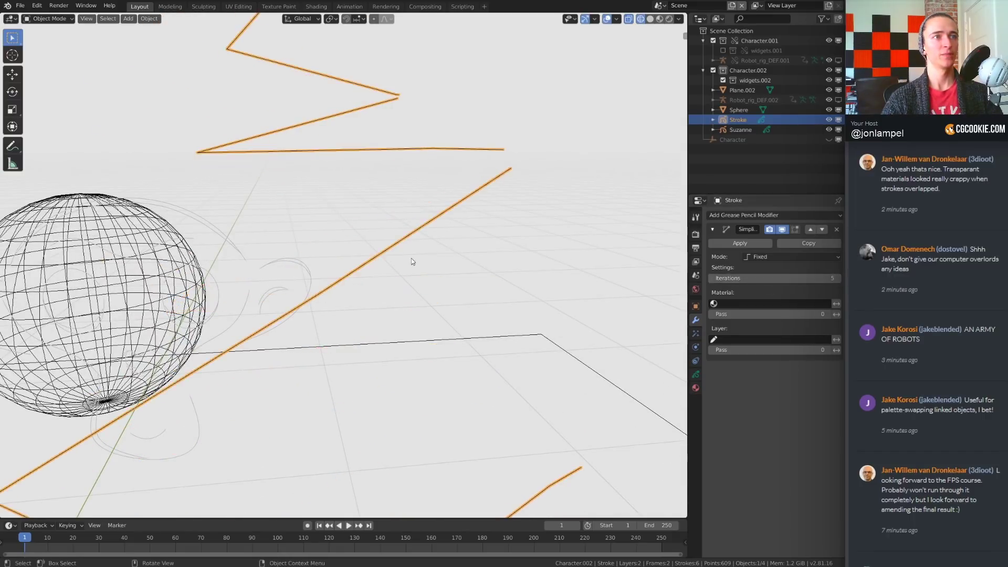
pyautogui.moveTo(412, 260)
pyautogui.mouseDown(button='middle')
pyautogui.moveTo(437, 260)
pyautogui.moveTo(379, 256)
pyautogui.moveTo(536, 265)
pyautogui.mouseUp(button='middle')
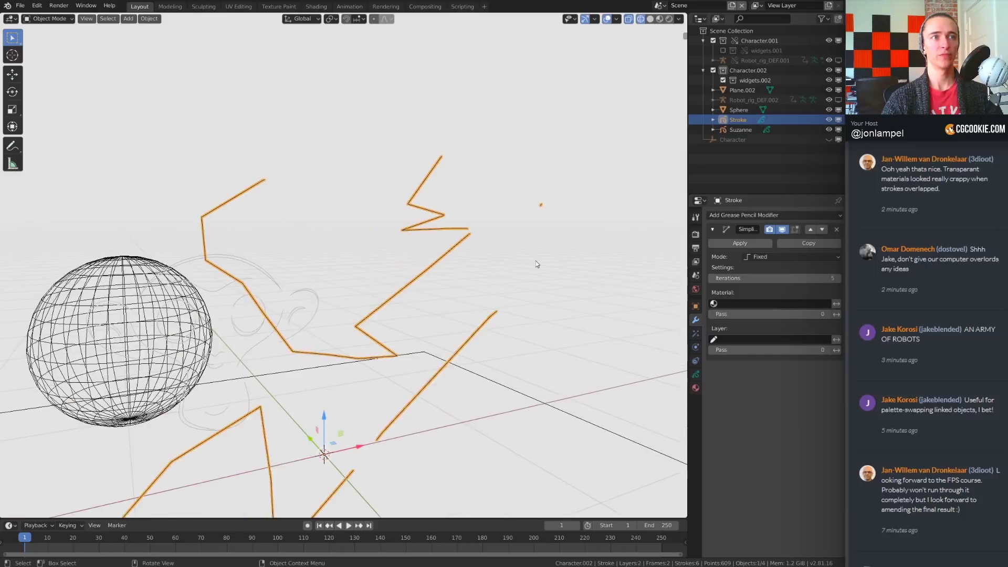
# - Lower the Simplify iterations, and change the modifier to Adaptive mode with a factor of 0.030
pyautogui.click(712, 278)
pyautogui.click(782, 261)
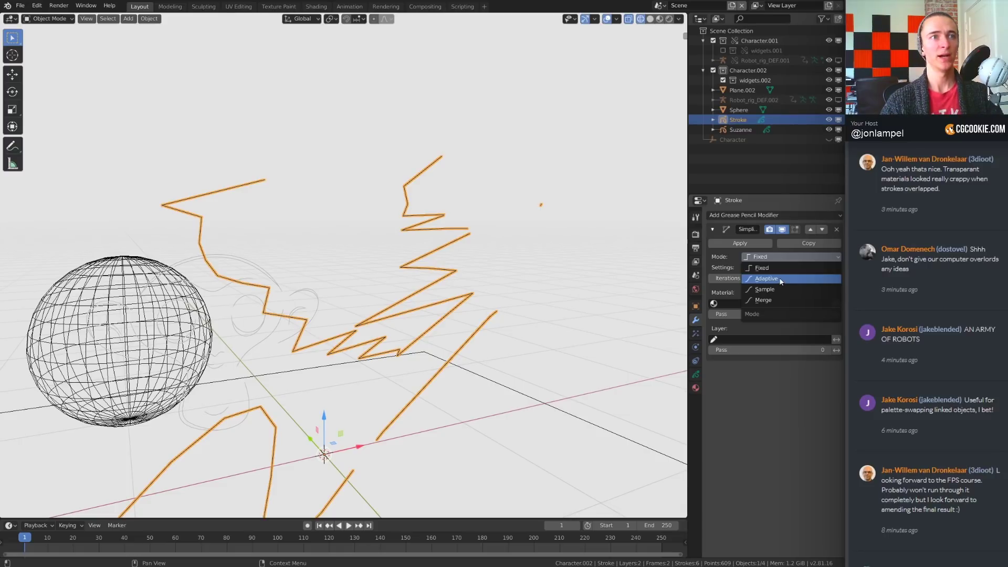
pyautogui.click(767, 279)
pyautogui.moveTo(608, 309); pyautogui.dragTo(631, 372, button='middle')
pyautogui.moveTo(775, 278)
pyautogui.mouseDown()
pyautogui.moveTo(803, 279)
pyautogui.moveTo(771, 278)
pyautogui.mouseUp()
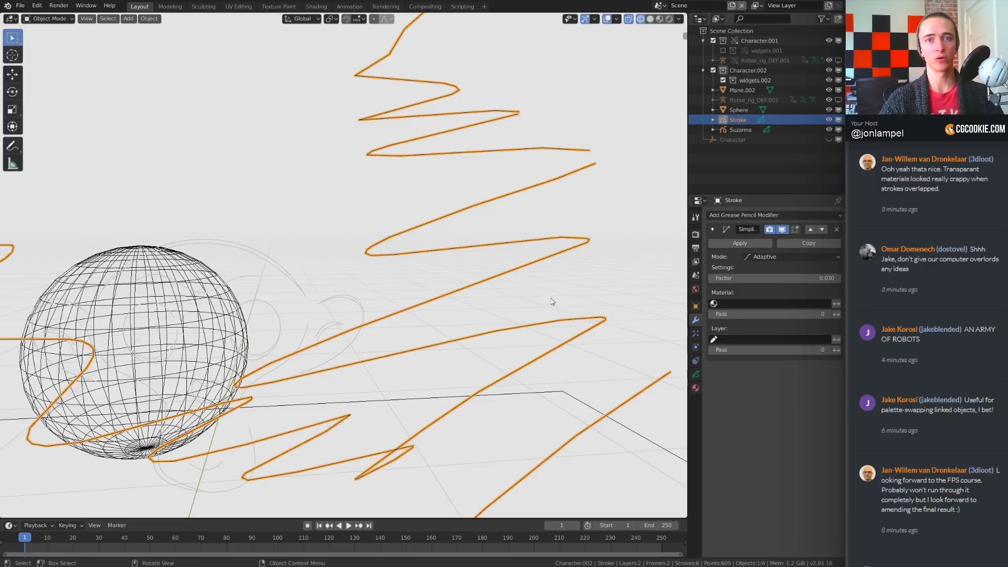
pyautogui.scroll(-1, 525, 320)
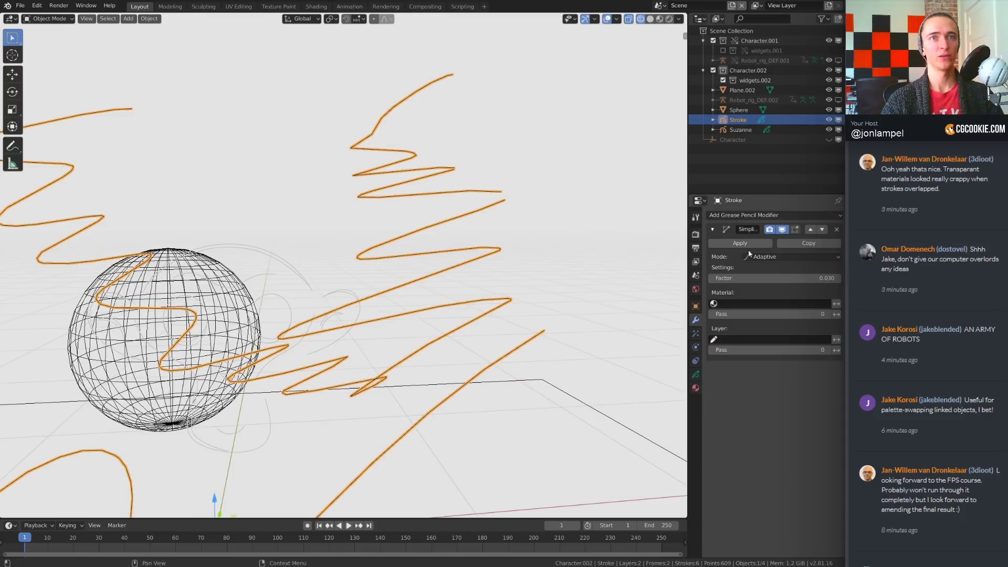
# - Try the Simplify modifier in Merge mode with the distance reduced to 0.000, and remove the modifier
pyautogui.click(770, 256)
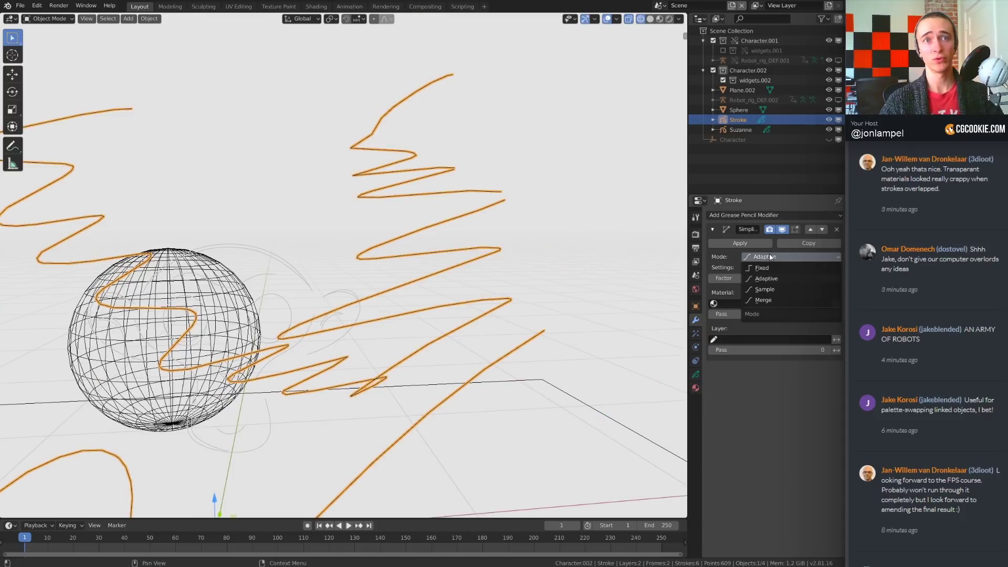
pyautogui.click(773, 300)
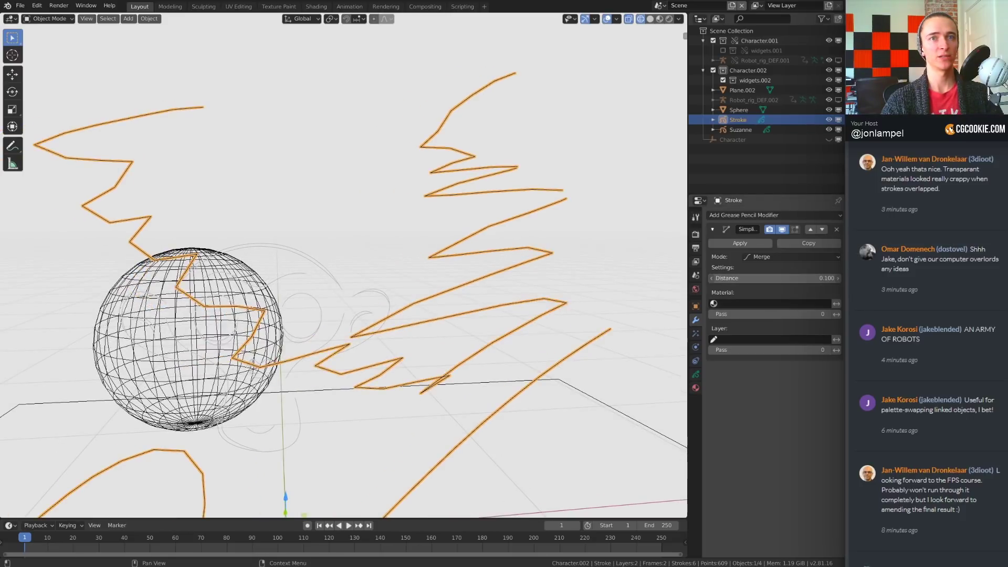
pyautogui.moveTo(775, 278)
pyautogui.mouseDown()
pyautogui.moveTo(746, 278)
pyautogui.moveTo(788, 278)
pyautogui.moveTo(772, 278)
pyautogui.mouseUp()
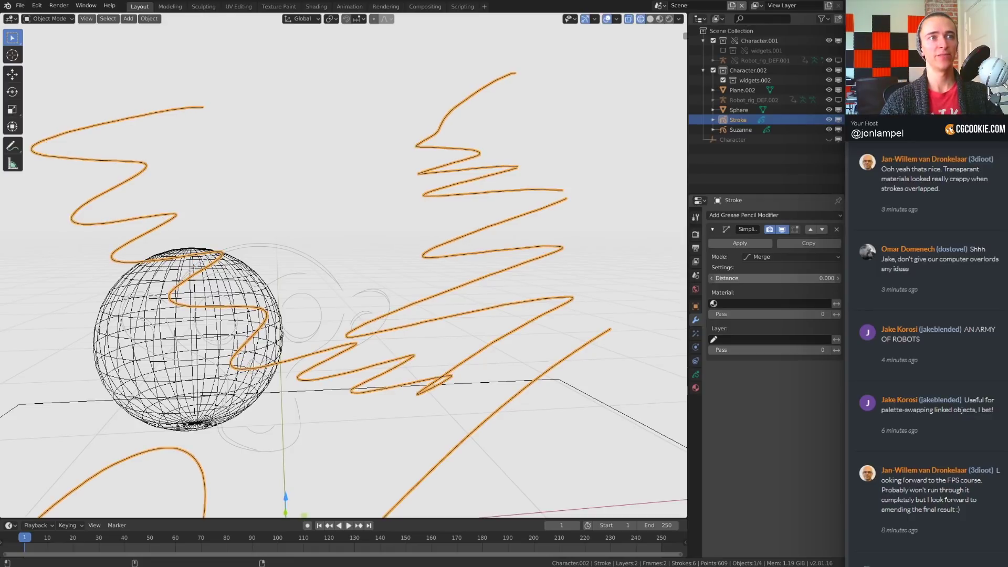
pyautogui.click(837, 231)
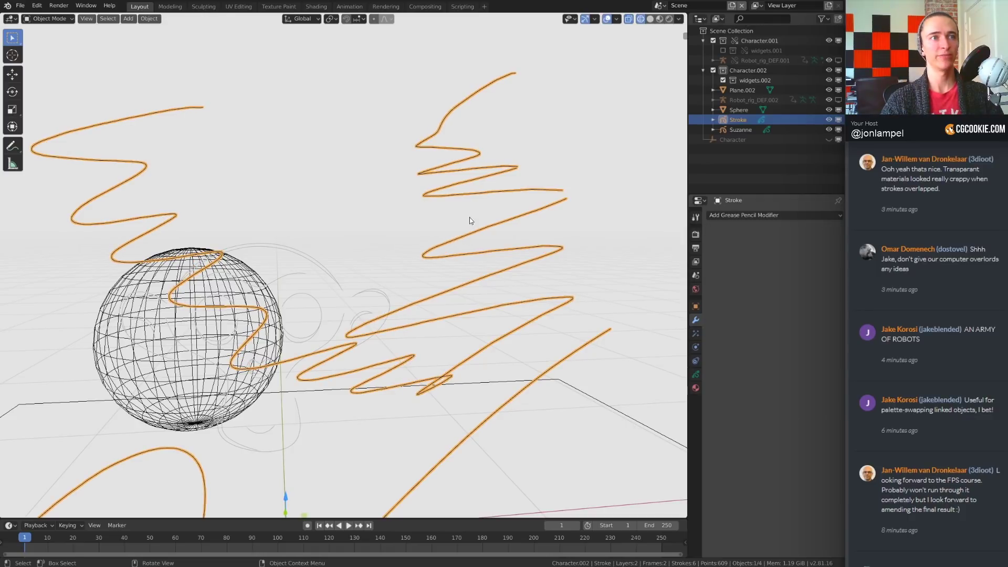
# - Merge the Stroke object's selected points by distance in Edit Mode with the threshold lowered to 0.000, and return to Object Mode
pyautogui.hotkey('ctrl', 'Tab')
pyautogui.click(505, 223)
pyautogui.moveTo(508, 222); pyautogui.dragTo(534, 228, button='middle')
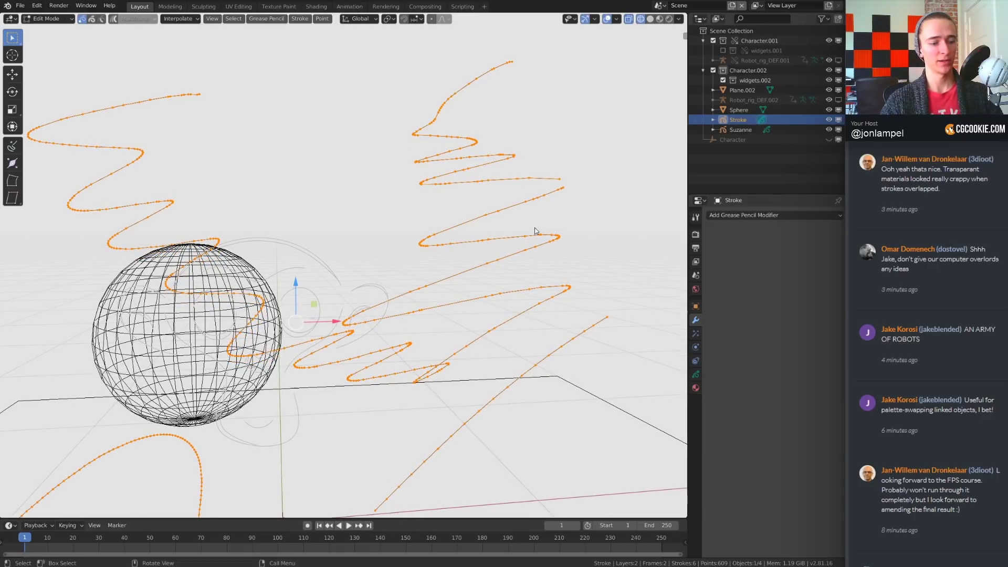
pyautogui.rightClick(541, 220)
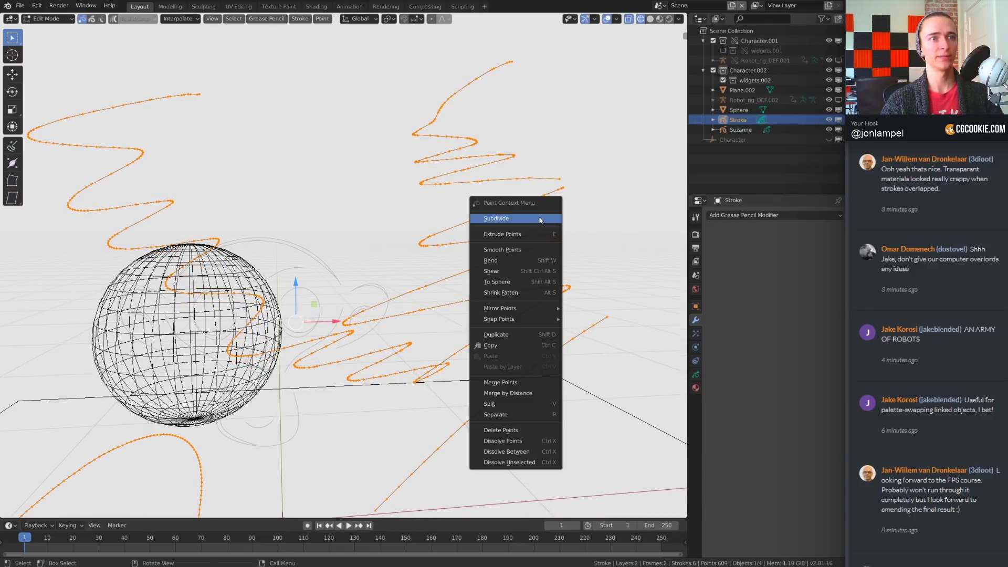
pyautogui.click(513, 393)
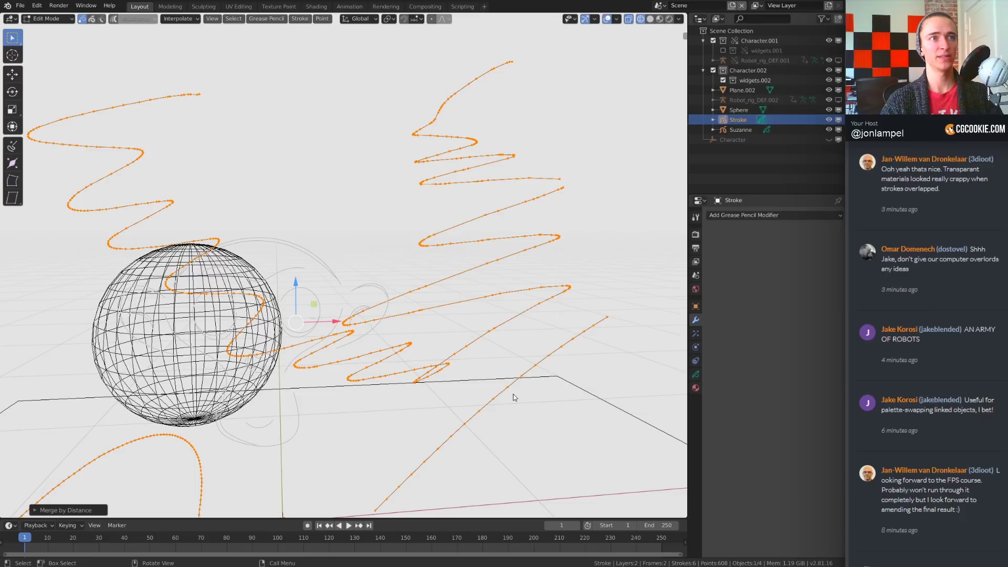
pyautogui.click(53, 510)
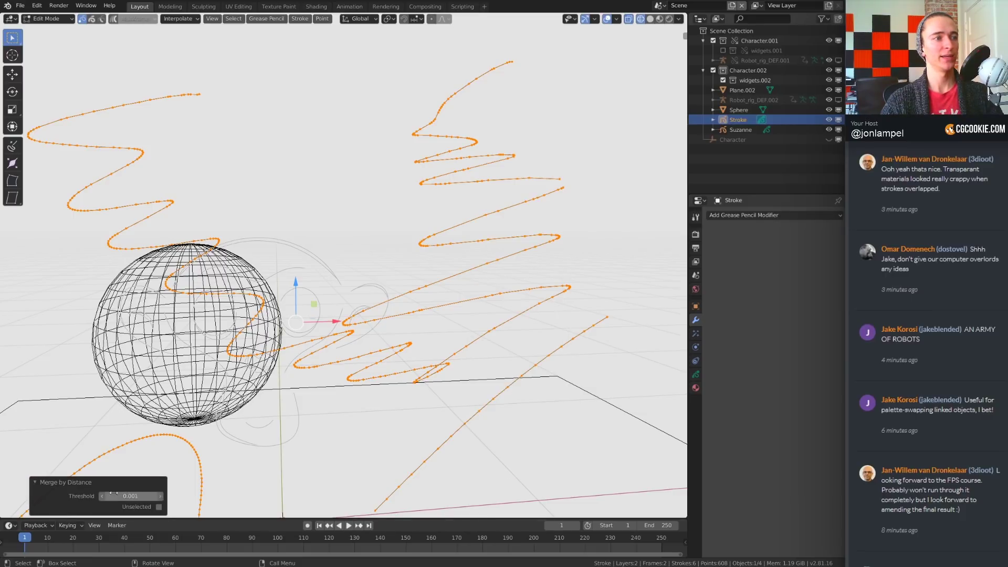
pyautogui.moveTo(130, 496)
pyautogui.mouseDown()
pyautogui.moveTo(158, 496)
pyautogui.moveTo(126, 496)
pyautogui.mouseUp()
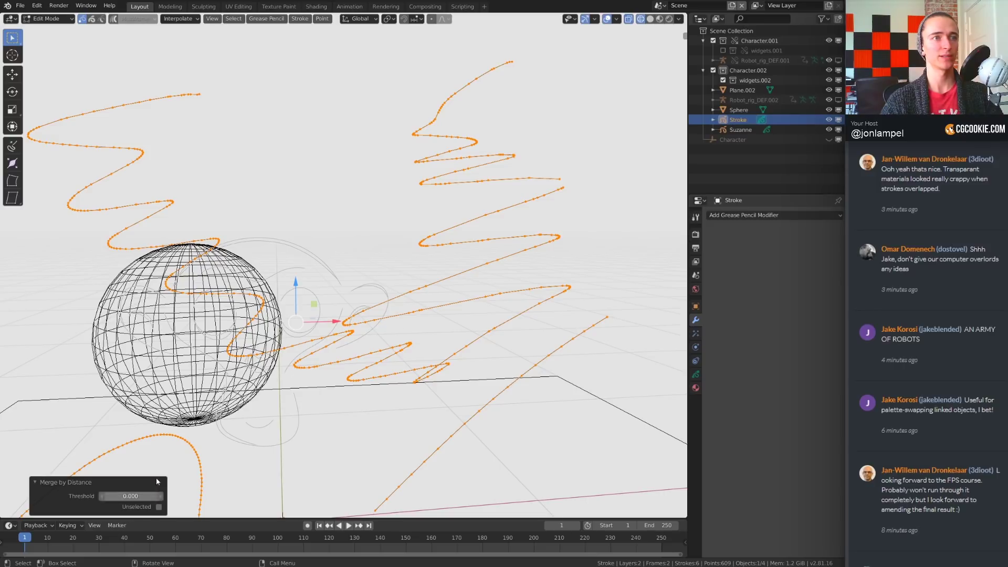
pyautogui.press('Tab')
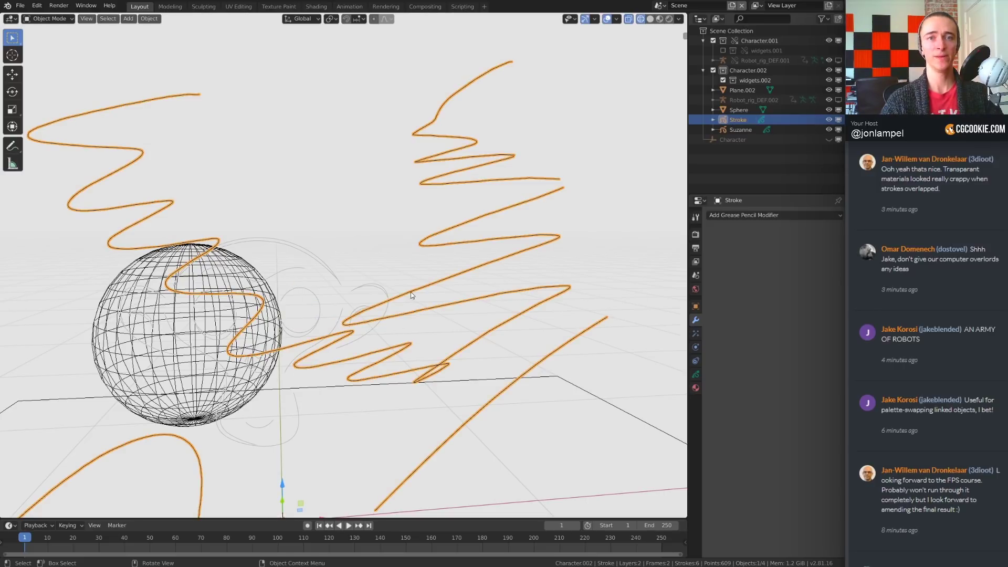
# - Switch the viewport from wireframe back to solid shading
pyautogui.moveTo(412, 295)
pyautogui.mouseDown(button='middle')
pyautogui.moveTo(455, 292)
pyautogui.moveTo(428, 291)
pyautogui.mouseUp(button='middle')
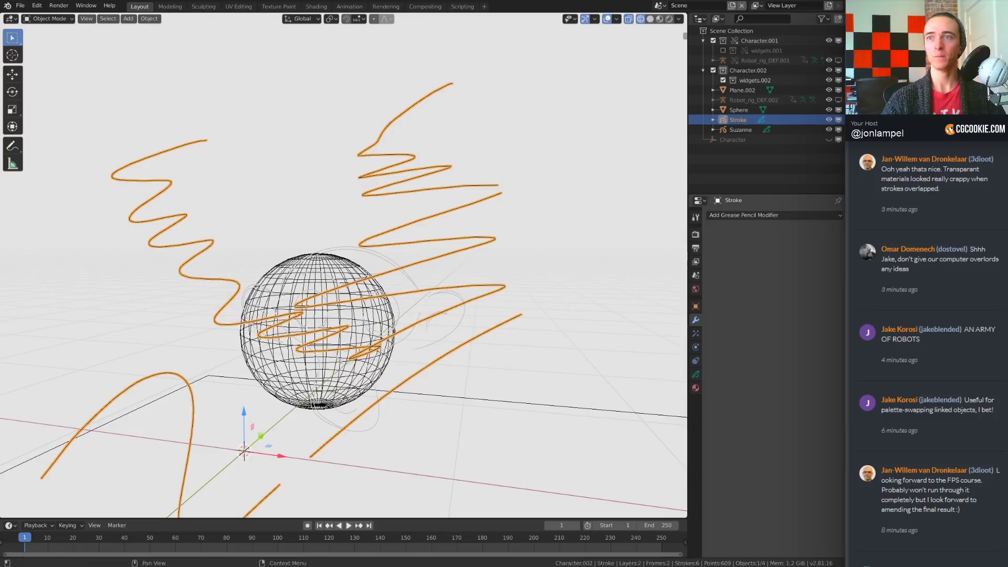
pyautogui.moveTo(429, 291); pyautogui.dragTo(398, 311, button='middle')
pyautogui.press('z')
pyautogui.click(488, 313)
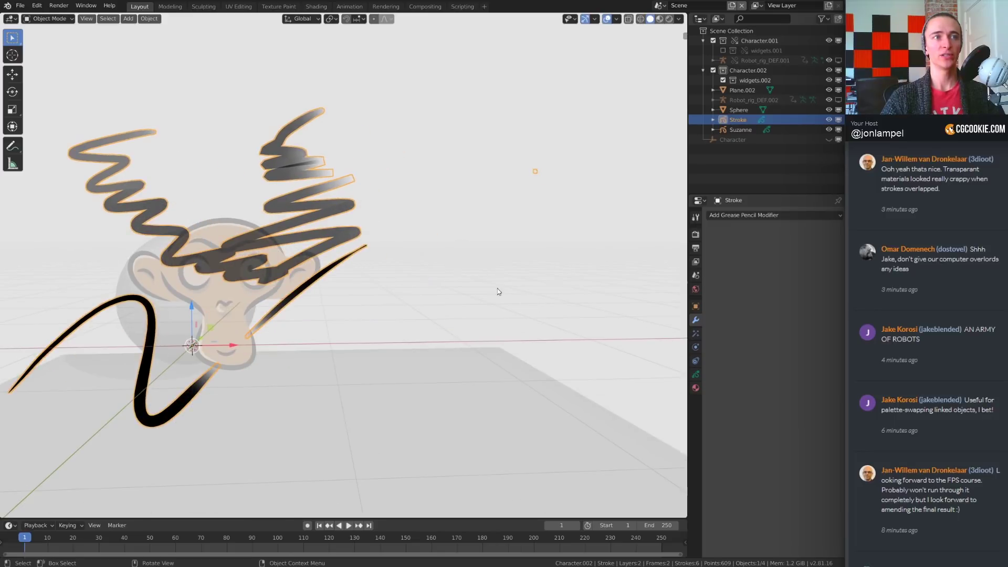
# - Add a Bezier circle and move it about 3.79 m along X, near the edge of the plane
pyautogui.hotkey('shift', 'a')
pyautogui.moveTo(485, 300)
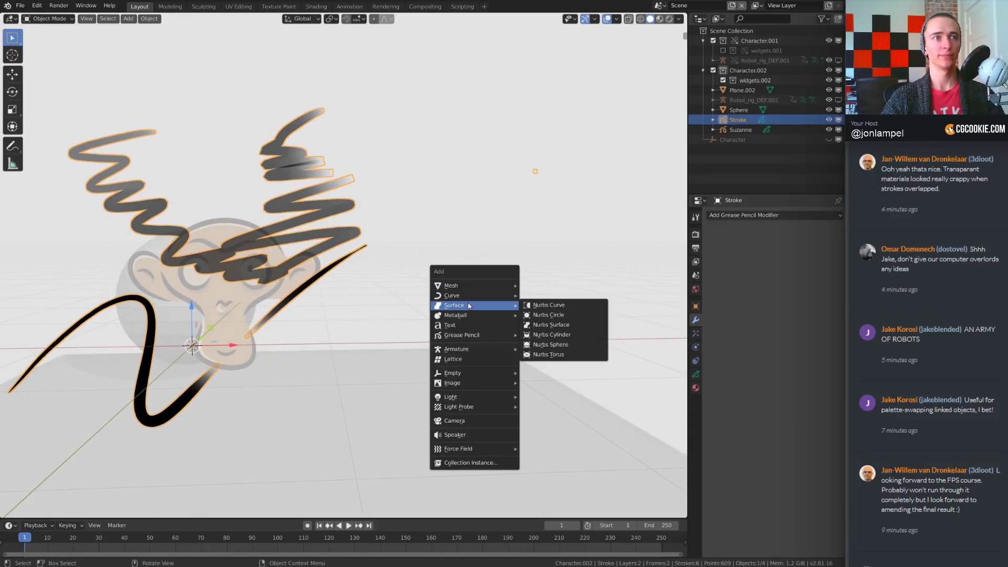
pyautogui.click(541, 305)
pyautogui.moveTo(368, 363); pyautogui.dragTo(344, 366, button='middle')
pyautogui.press('g')
pyautogui.click(451, 313)
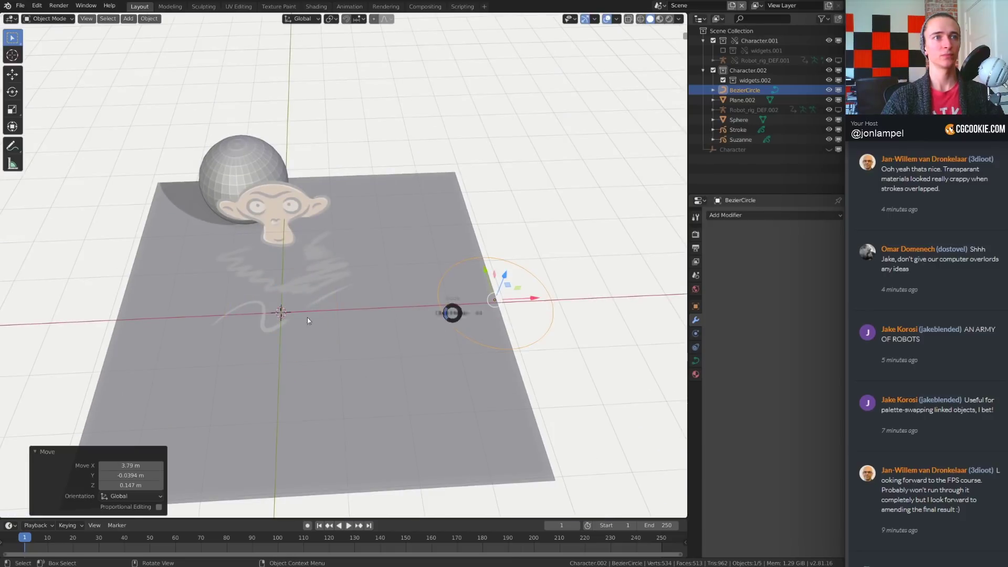
# - Convert the Bezier circle to a Grease Pencil object
pyautogui.moveTo(452, 313); pyautogui.dragTo(441, 284, button='middle')
pyautogui.scroll(3, 441, 284)
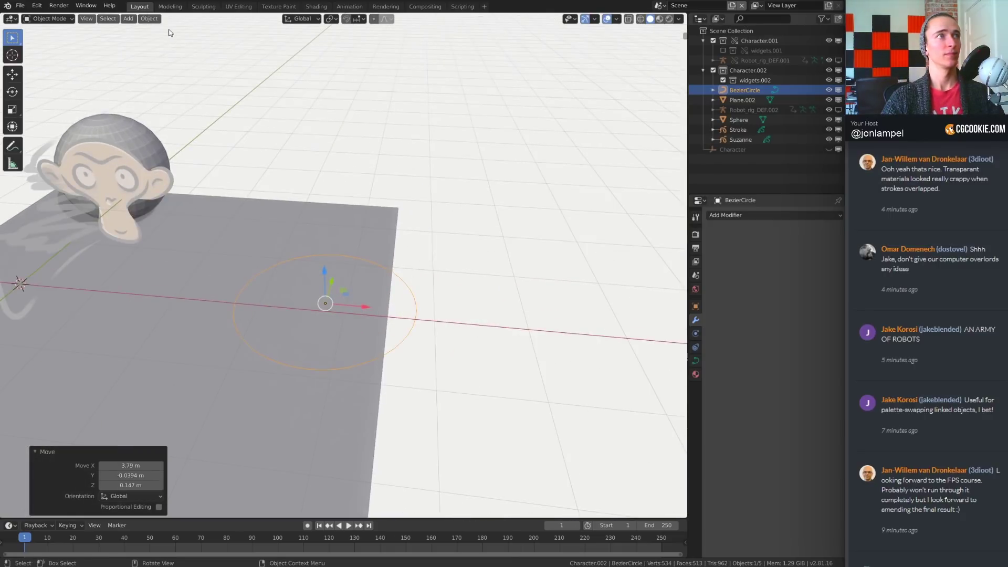
pyautogui.click(149, 19)
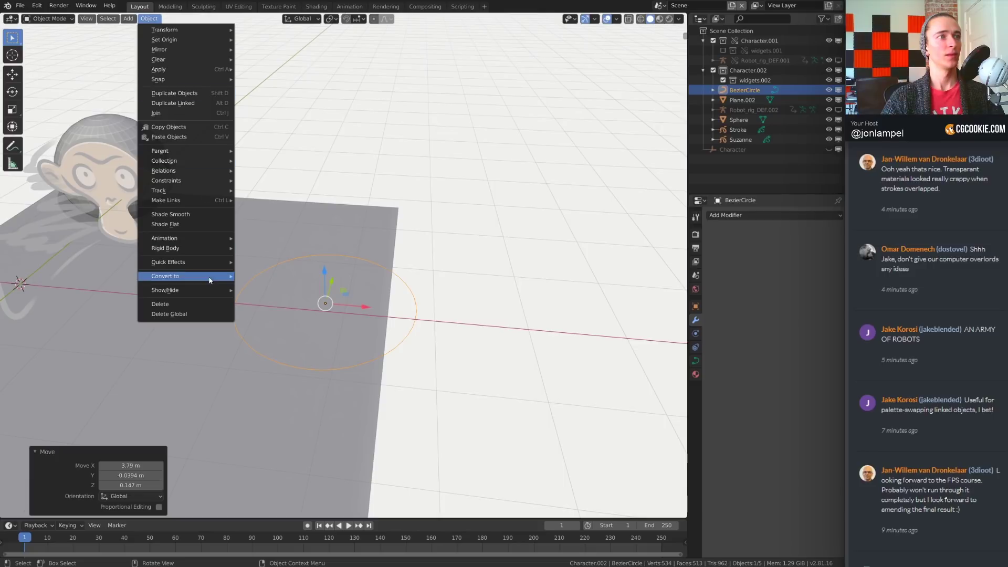
pyautogui.moveTo(208, 277)
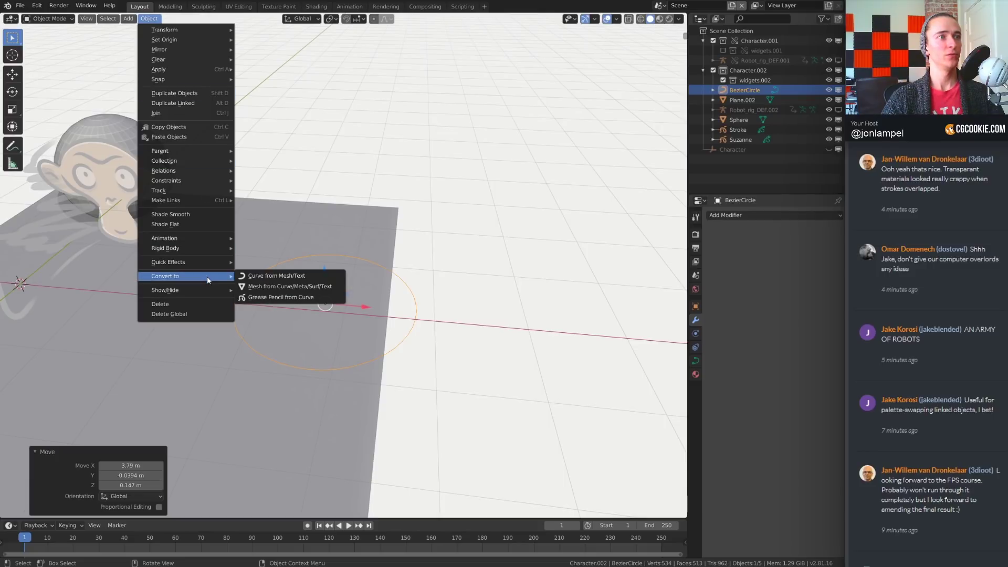
pyautogui.click(281, 298)
pyautogui.moveTo(287, 296)
pyautogui.mouseDown(button='middle')
pyautogui.moveTo(459, 288)
pyautogui.moveTo(486, 314)
pyautogui.mouseUp(button='middle')
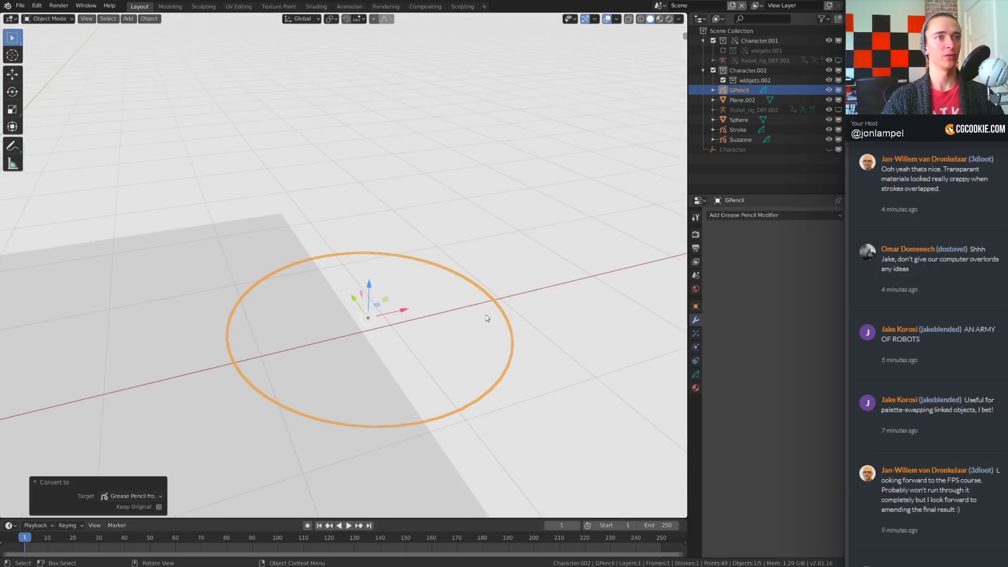
# - Erase a short section of the converted circle's stroke in Draw Mode
pyautogui.hotkey('ctrl', 'Tab')
pyautogui.click(491, 282)
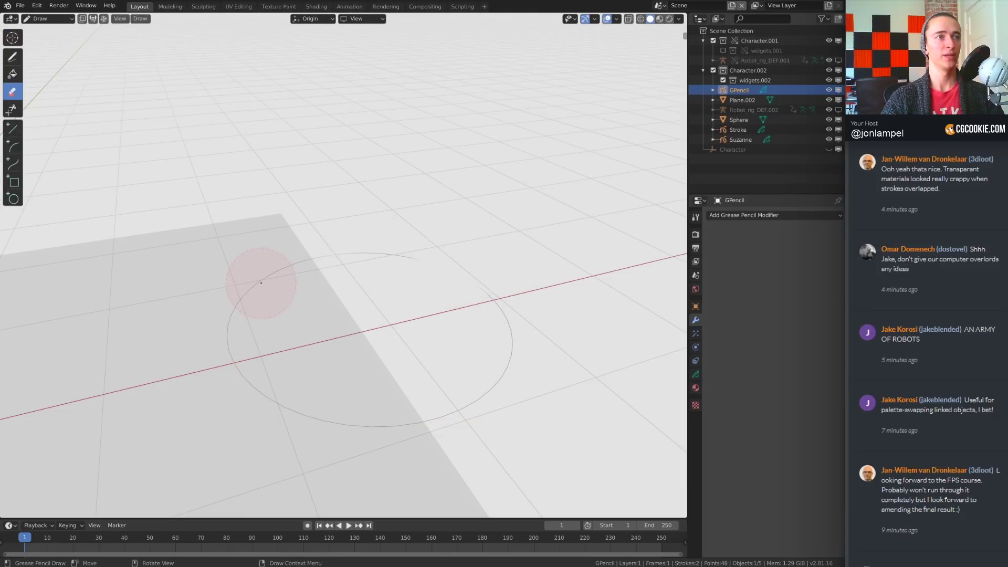
pyautogui.moveTo(259, 281); pyautogui.dragTo(346, 322, button='middle')
# - Return to Object Mode, rotate the broken circle freely until it stands upright, and deselect it
pyautogui.hotkey('ctrl', 'Tab')
pyautogui.click(446, 293)
pyautogui.moveTo(446, 293)
pyautogui.mouseDown(button='middle')
pyautogui.moveTo(420, 315)
pyautogui.moveTo(508, 324)
pyautogui.mouseUp(button='middle')
pyautogui.press('r')
pyautogui.press('r')
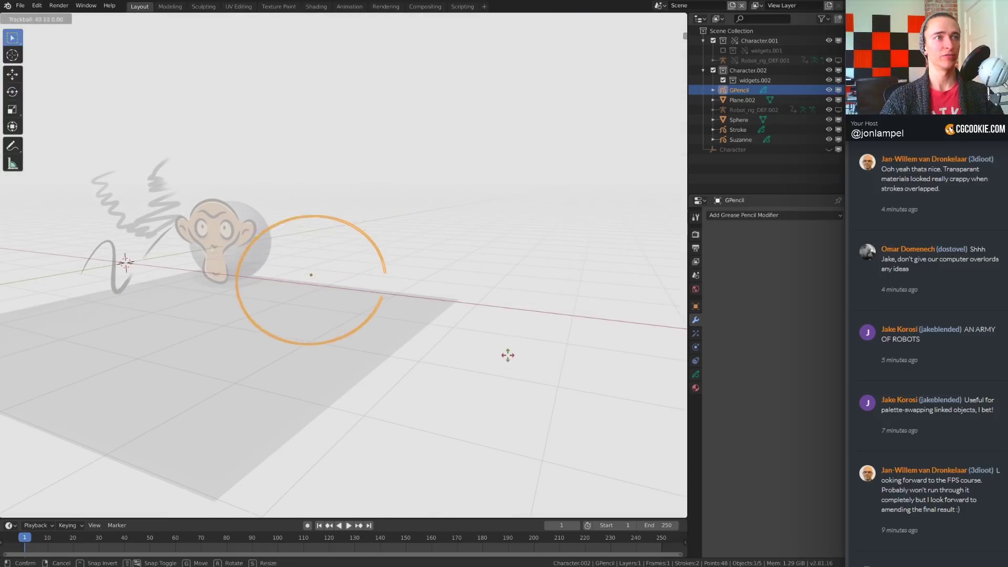
pyautogui.click(507, 346)
pyautogui.moveTo(479, 279)
pyautogui.mouseDown(button='middle')
pyautogui.moveTo(494, 287)
pyautogui.moveTo(497, 324)
pyautogui.moveTo(574, 337)
pyautogui.mouseUp(button='middle')
pyautogui.click(481, 305)
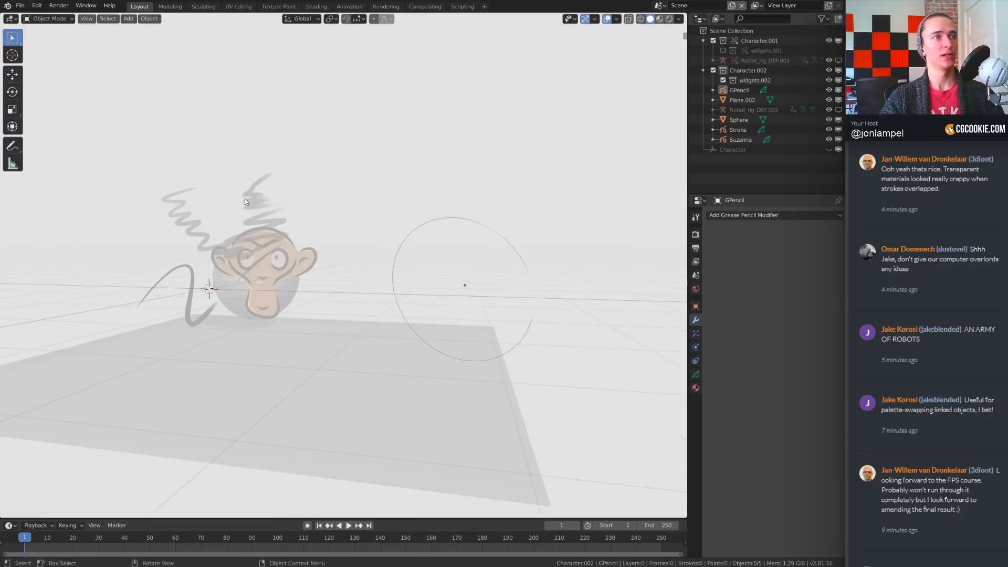
# - Enter Draw Mode on the circle's Grease Pencil object and choose the Draw tool with the Ink Pen Rough brush
pyautogui.hotkey('ctrl', 'Tab')
pyautogui.click(242, 260)
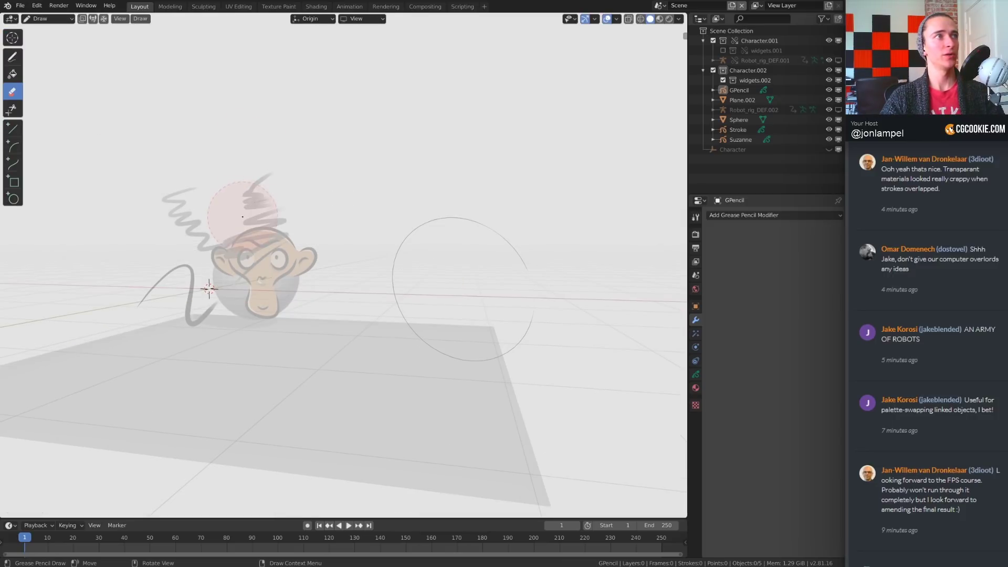
pyautogui.click(12, 56)
pyautogui.press('n')
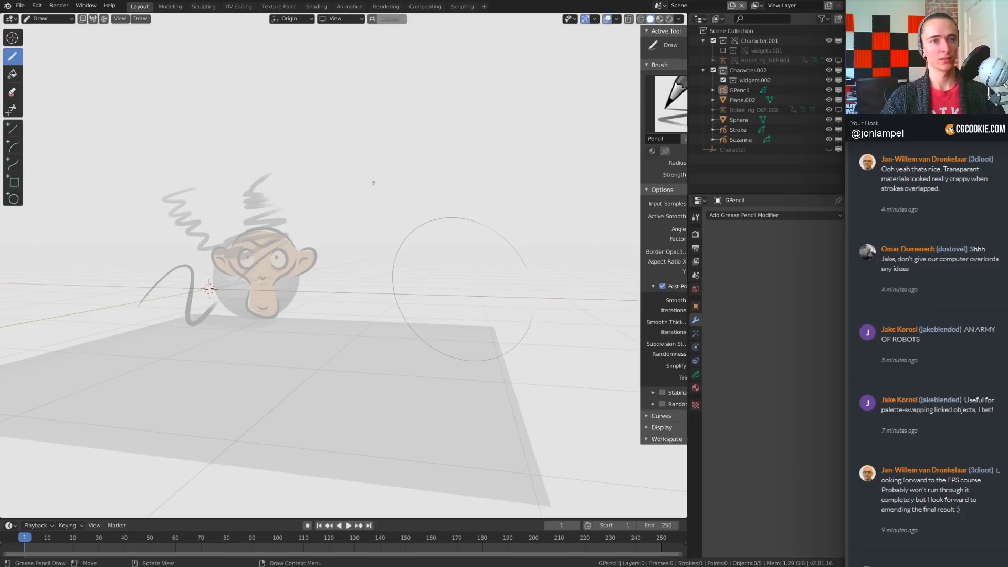
pyautogui.click(635, 97)
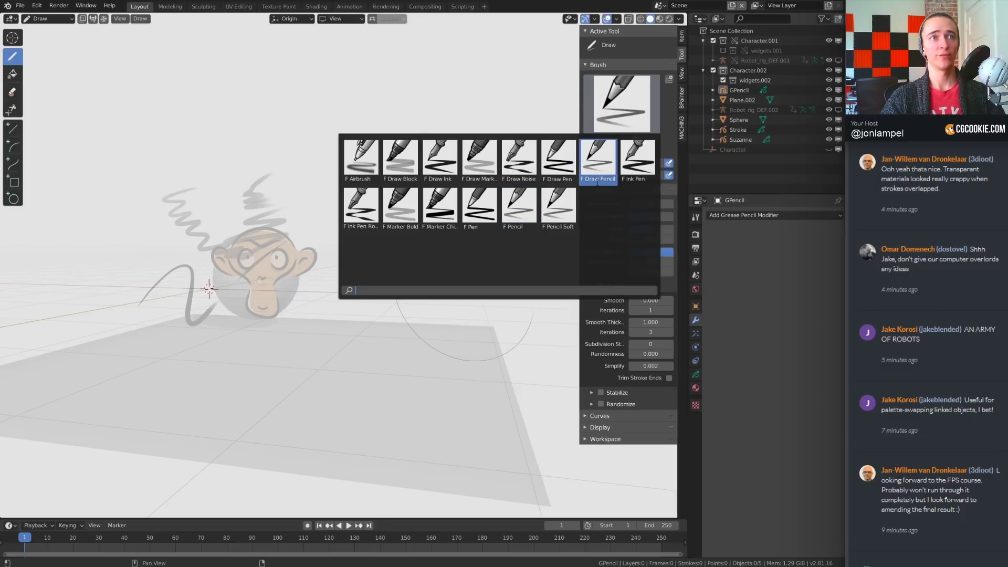
pyautogui.click(361, 207)
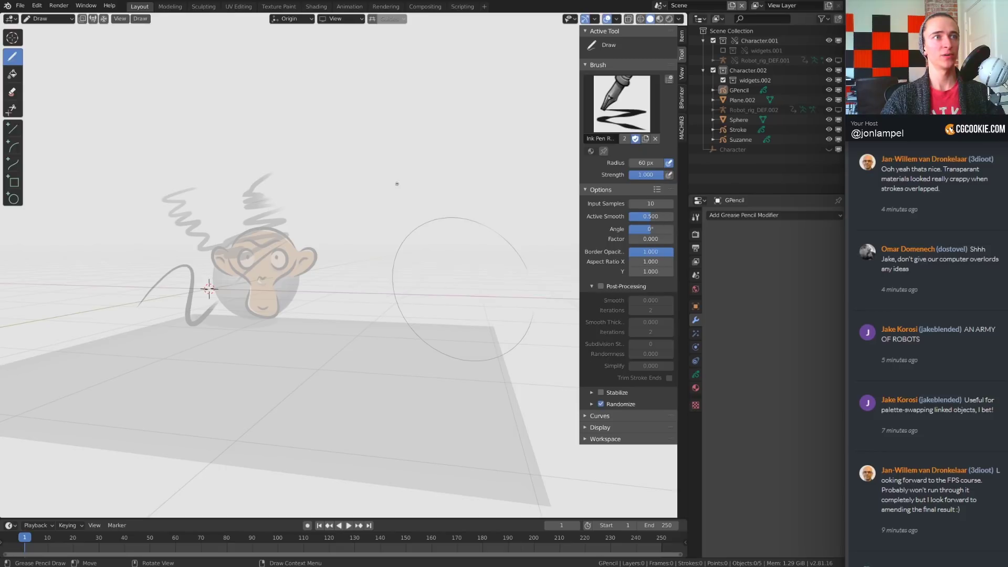
# - Draw a series of freehand zigzag, curved and scribbled ink strokes beside and across the upright circle
pyautogui.moveTo(397, 184)
pyautogui.mouseDown()
pyautogui.moveTo(346, 250)
pyautogui.moveTo(340, 314)
pyautogui.moveTo(423, 330)
pyautogui.mouseUp()
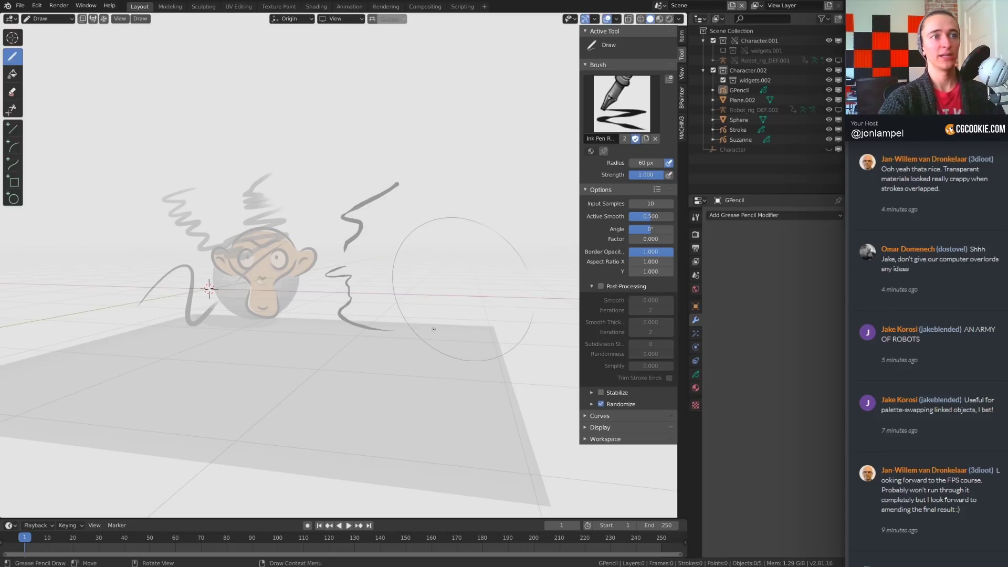
pyautogui.moveTo(395, 271)
pyautogui.mouseDown()
pyautogui.moveTo(427, 293)
pyautogui.moveTo(543, 308)
pyautogui.mouseUp()
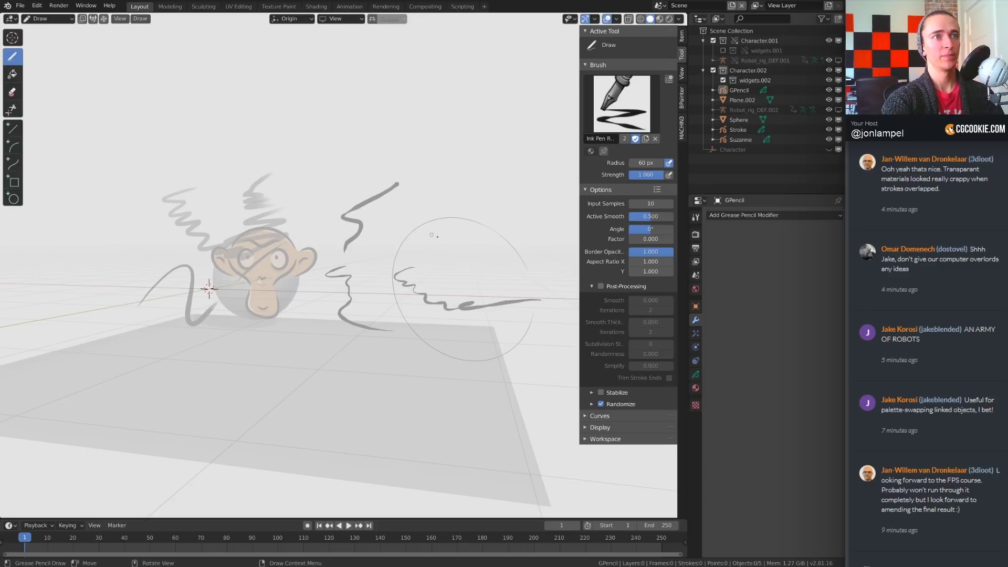
pyautogui.moveTo(434, 227)
pyautogui.mouseDown()
pyautogui.moveTo(446, 256)
pyautogui.moveTo(505, 284)
pyautogui.moveTo(528, 271)
pyautogui.mouseUp()
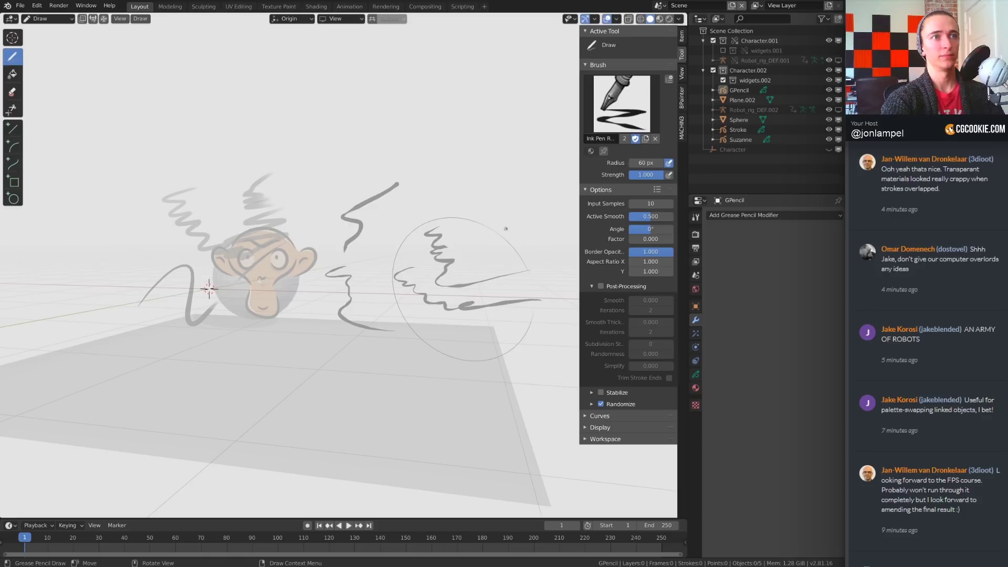
pyautogui.moveTo(502, 232); pyautogui.dragTo(400, 194)
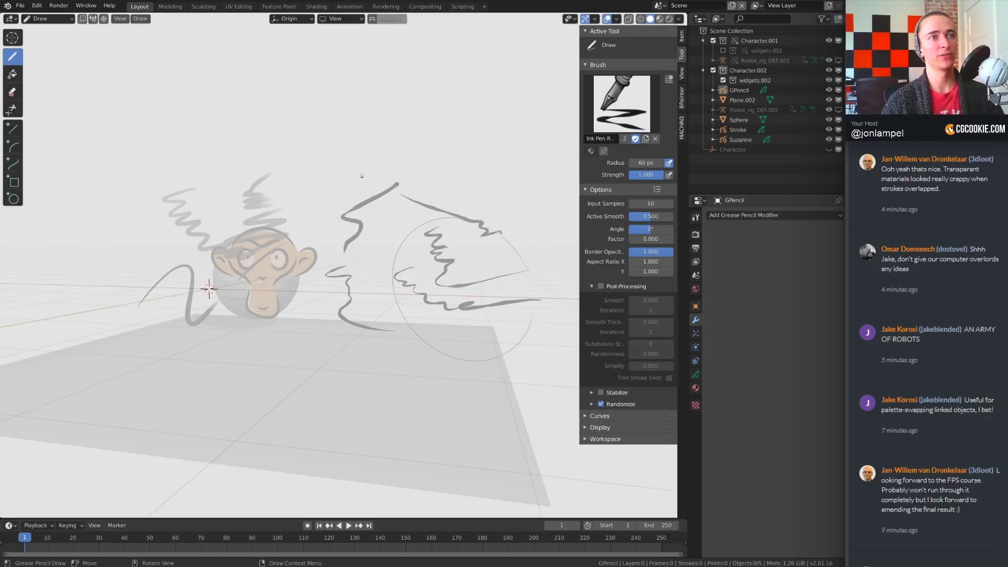
pyautogui.moveTo(362, 176)
pyautogui.mouseDown(button='middle')
pyautogui.moveTo(493, 284)
pyautogui.moveTo(360, 237)
pyautogui.mouseUp(button='middle')
pyautogui.scroll(3, 492, 284)
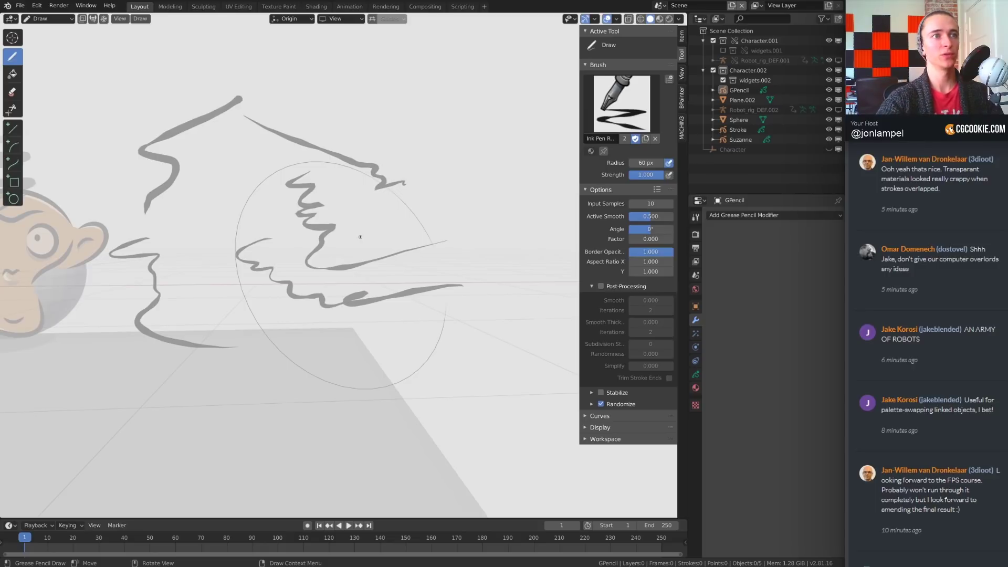
pyautogui.moveTo(478, 231)
pyautogui.mouseDown()
pyautogui.moveTo(462, 268)
pyautogui.moveTo(336, 287)
pyautogui.mouseUp()
pyautogui.moveTo(461, 189); pyautogui.dragTo(429, 213)
pyautogui.moveTo(455, 202)
pyautogui.mouseDown()
pyautogui.moveTo(367, 251)
pyautogui.moveTo(367, 280)
pyautogui.moveTo(405, 316)
pyautogui.mouseUp()
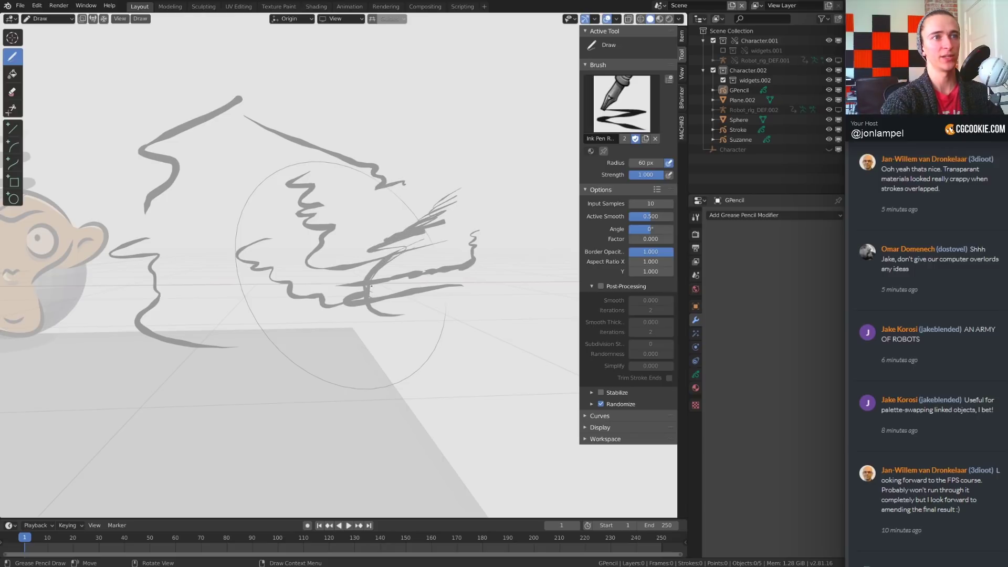
pyautogui.moveTo(371, 286); pyautogui.dragTo(368, 336)
pyautogui.moveTo(341, 304)
pyautogui.mouseDown()
pyautogui.moveTo(389, 291)
pyautogui.moveTo(492, 357)
pyautogui.mouseUp()
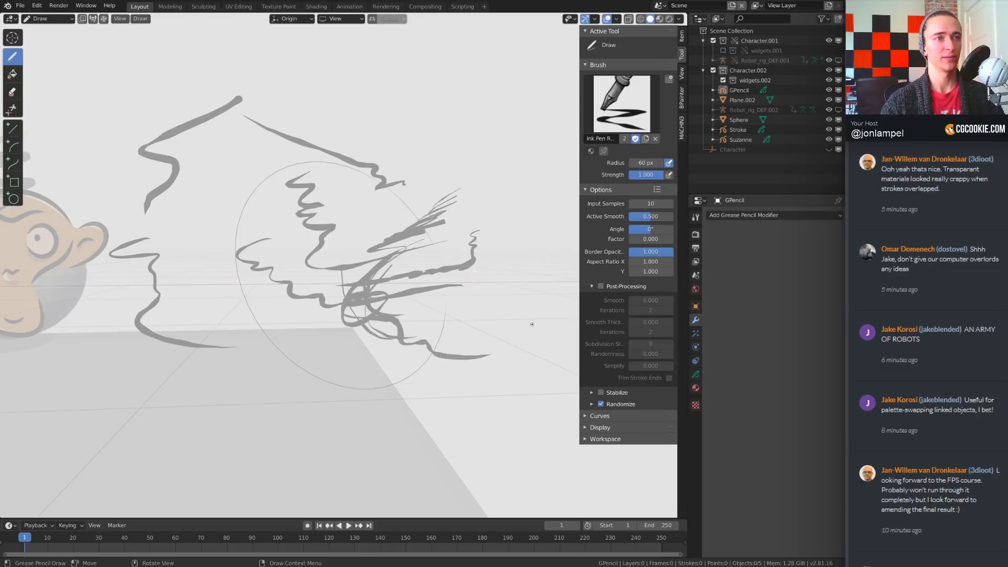
pyautogui.moveTo(454, 368); pyautogui.dragTo(364, 323, button='middle')
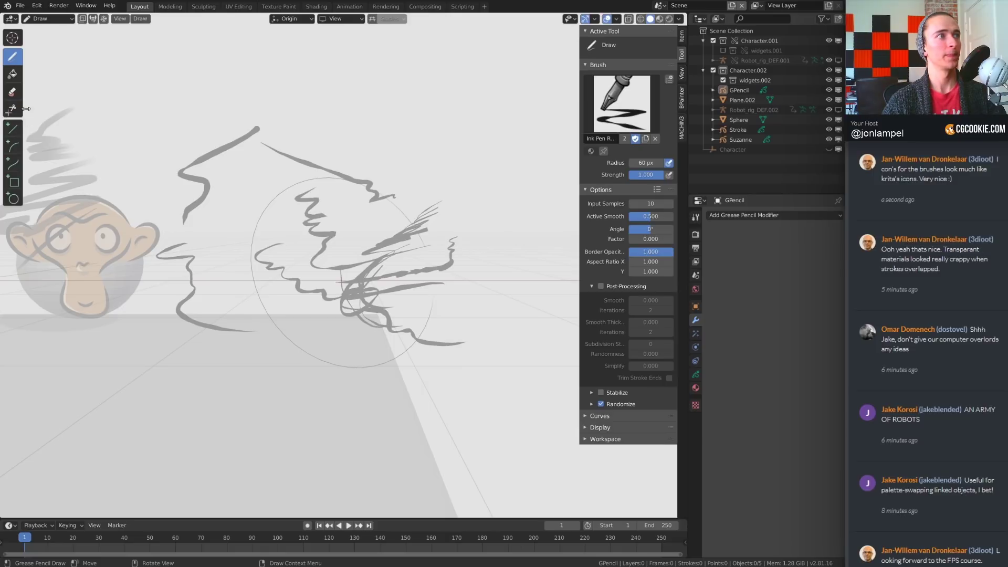
# - Reveal the drawing tools' text labels, and draw two wavy strokes beside the circle with the Marker Bold brush
pyautogui.moveTo(26, 99)
pyautogui.mouseDown()
pyautogui.moveTo(105, 100)
pyautogui.moveTo(75, 100)
pyautogui.mouseUp()
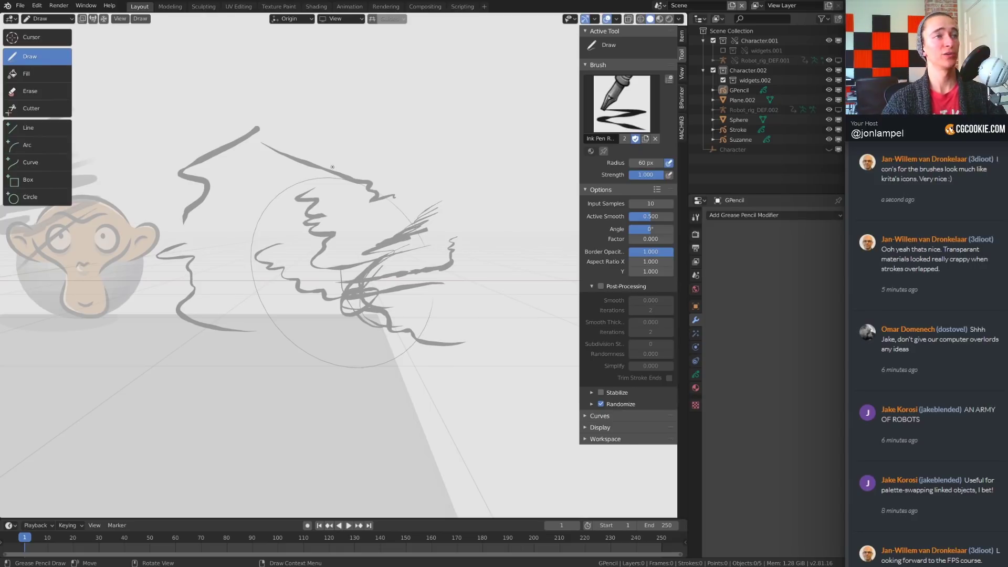
pyautogui.click(592, 95)
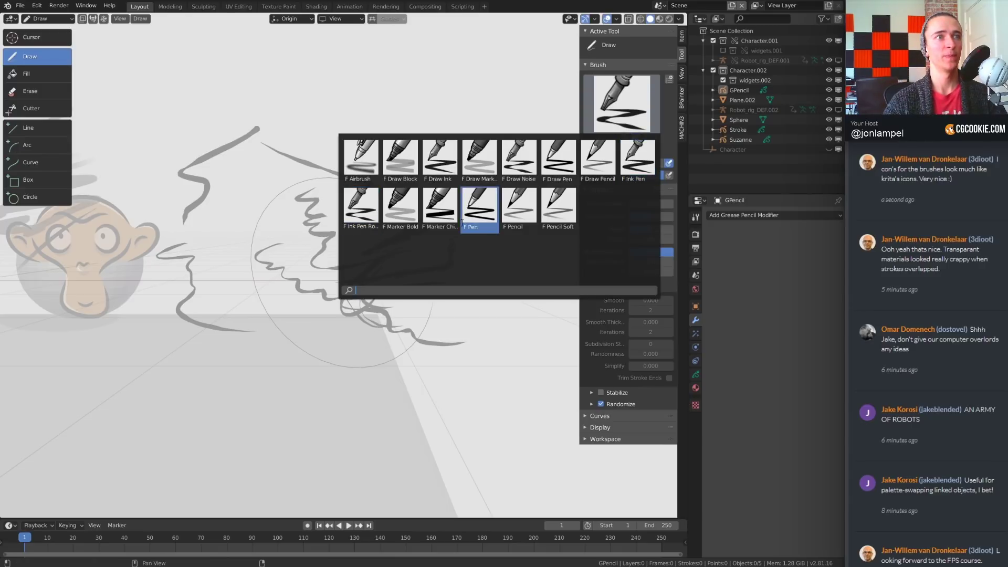
pyautogui.click(400, 207)
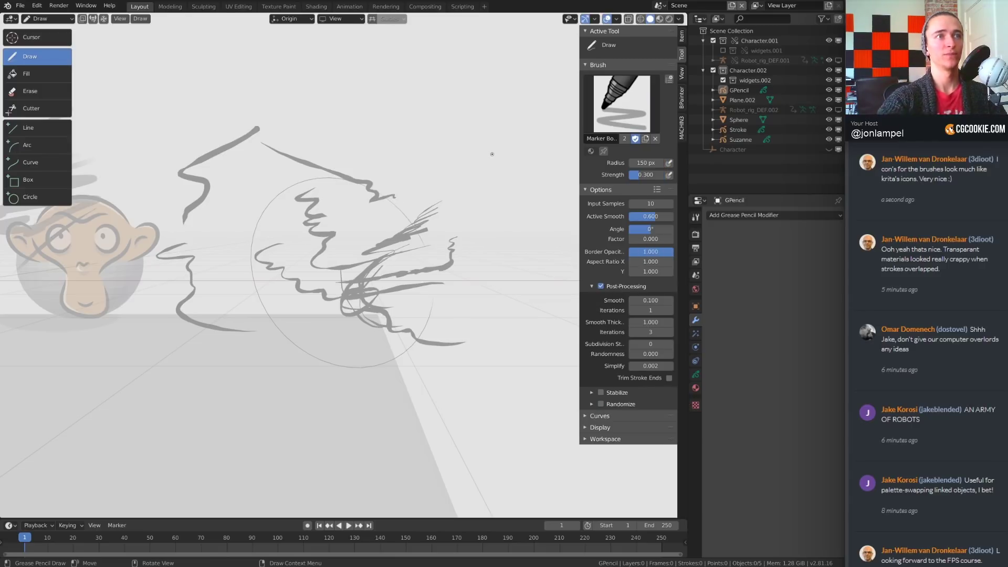
pyautogui.moveTo(423, 218)
pyautogui.mouseDown()
pyautogui.moveTo(482, 223)
pyautogui.moveTo(494, 278)
pyautogui.moveTo(554, 313)
pyautogui.mouseUp()
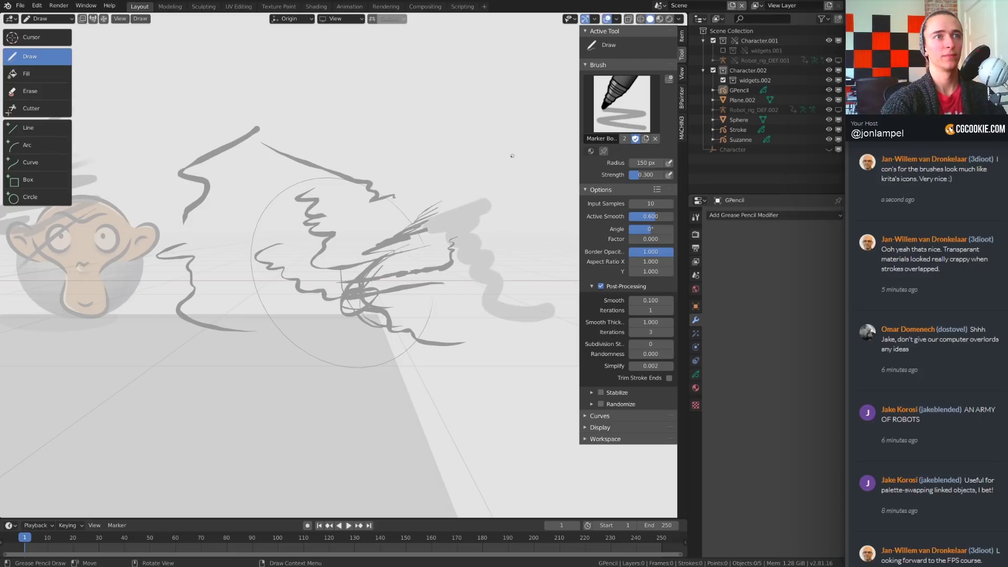
pyautogui.moveTo(465, 157)
pyautogui.mouseDown()
pyautogui.moveTo(503, 183)
pyautogui.moveTo(547, 187)
pyautogui.mouseUp()
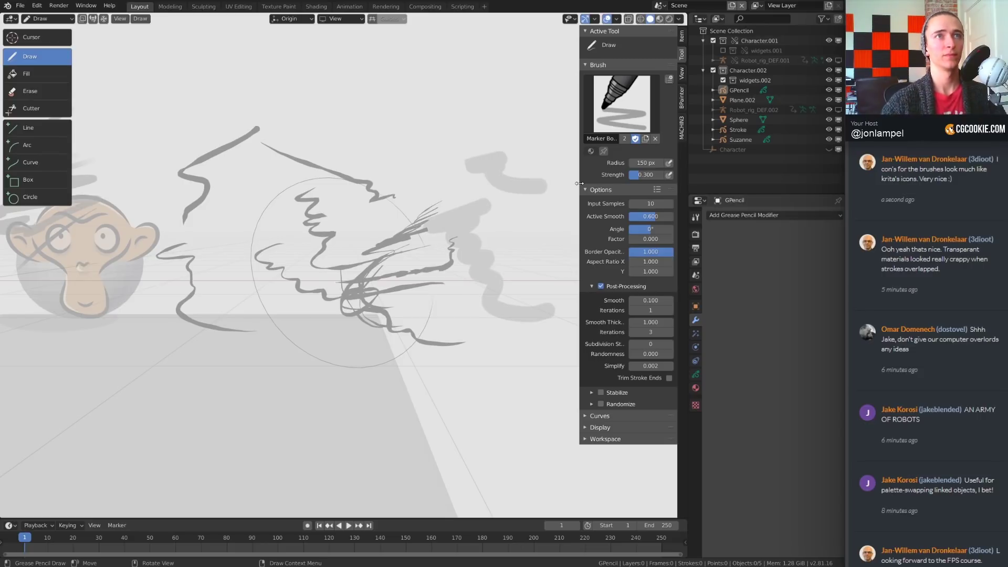
# - Disable the Fade Objects overlay for Grease Pencil drawing
pyautogui.click(617, 20)
pyautogui.click(557, 269)
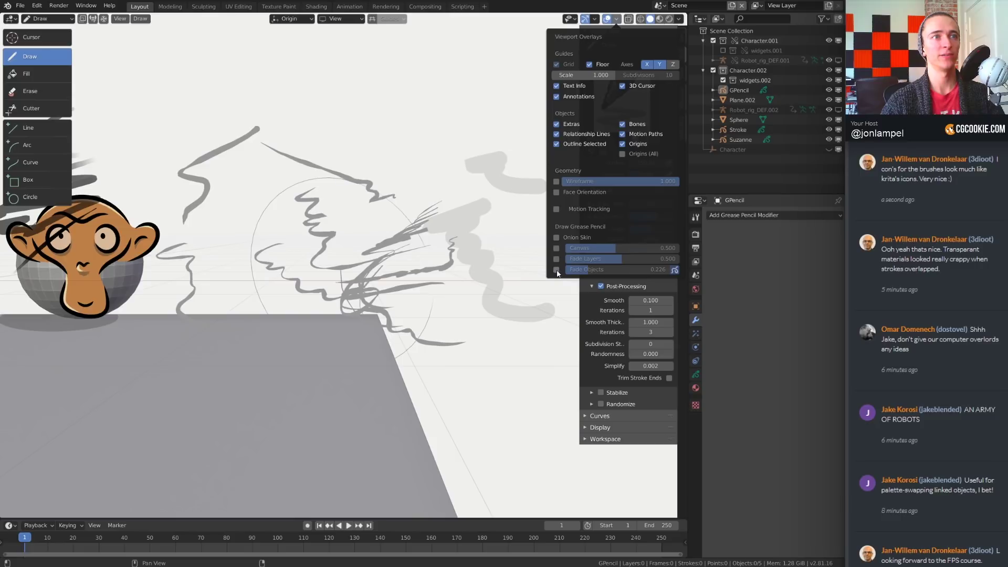
# - Draw another wavy Marker Bold stroke below the two existing marker strokes beside the circle
pyautogui.moveTo(399, 347); pyautogui.dragTo(428, 357, button='middle')
pyautogui.moveTo(419, 329)
pyautogui.mouseDown()
pyautogui.moveTo(367, 367)
pyautogui.moveTo(527, 408)
pyautogui.mouseUp()
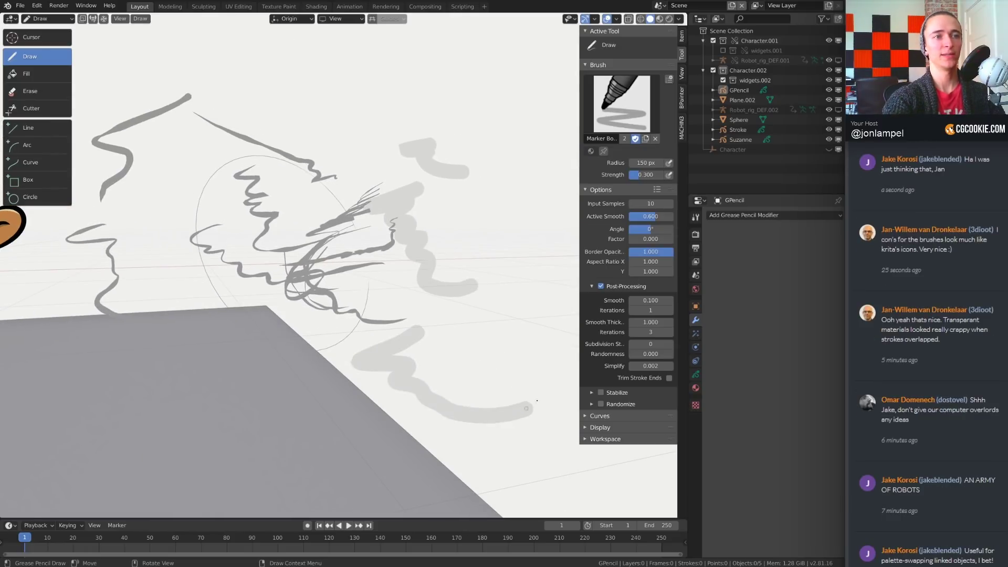
pyautogui.moveTo(506, 412)
pyautogui.mouseDown(button='middle')
pyautogui.moveTo(472, 371)
pyautogui.moveTo(314, 378)
pyautogui.mouseUp(button='middle')
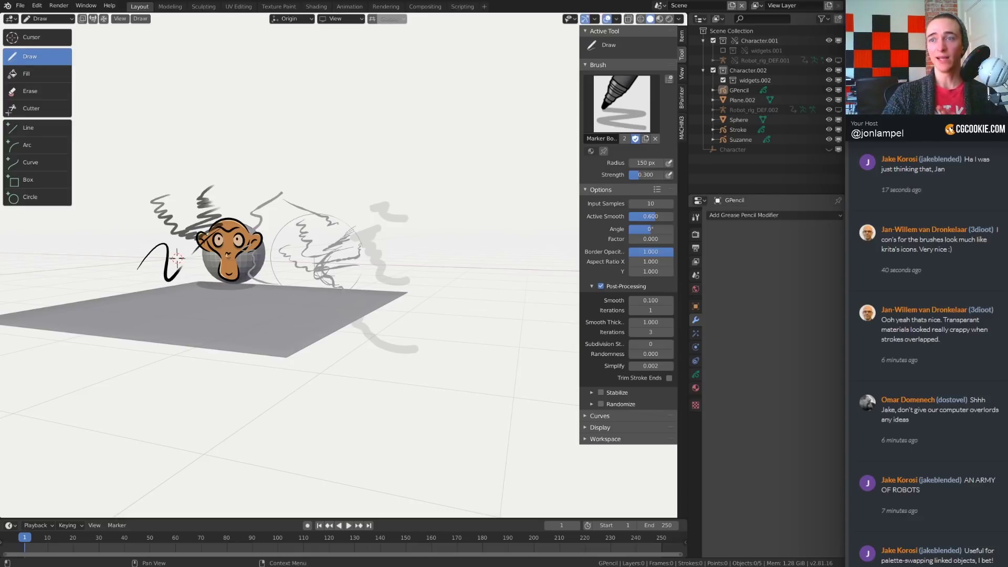
pyautogui.moveTo(428, 292); pyautogui.dragTo(434, 289, button='middle')
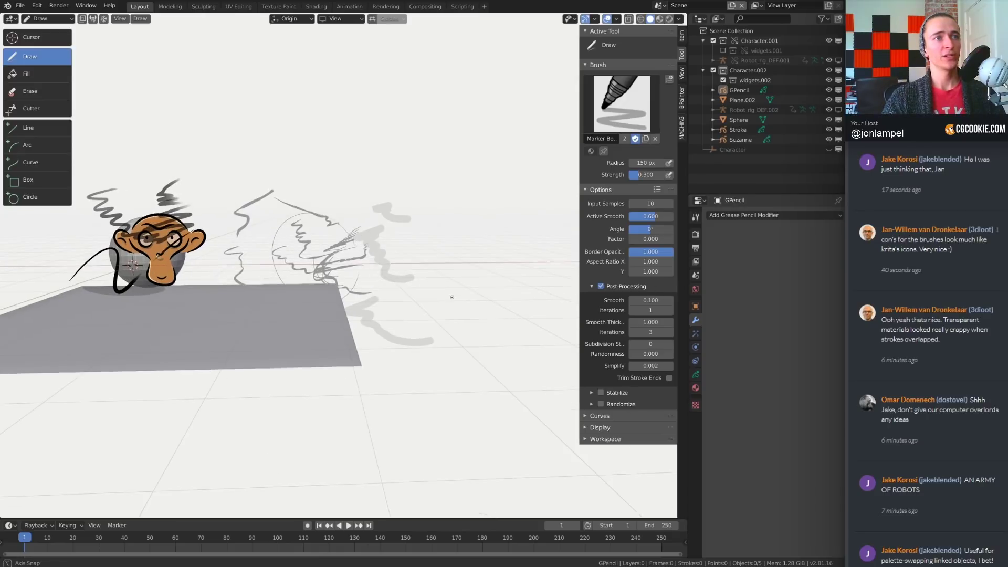
# - Return the circle's Grease Pencil object from Draw Mode to Object Mode
pyautogui.hotkey('ctrl', 'Tab')
pyautogui.click(363, 289)
pyautogui.moveTo(362, 289)
pyautogui.mouseDown(button='middle')
pyautogui.moveTo(424, 316)
pyautogui.moveTo(478, 311)
pyautogui.mouseUp(button='middle')
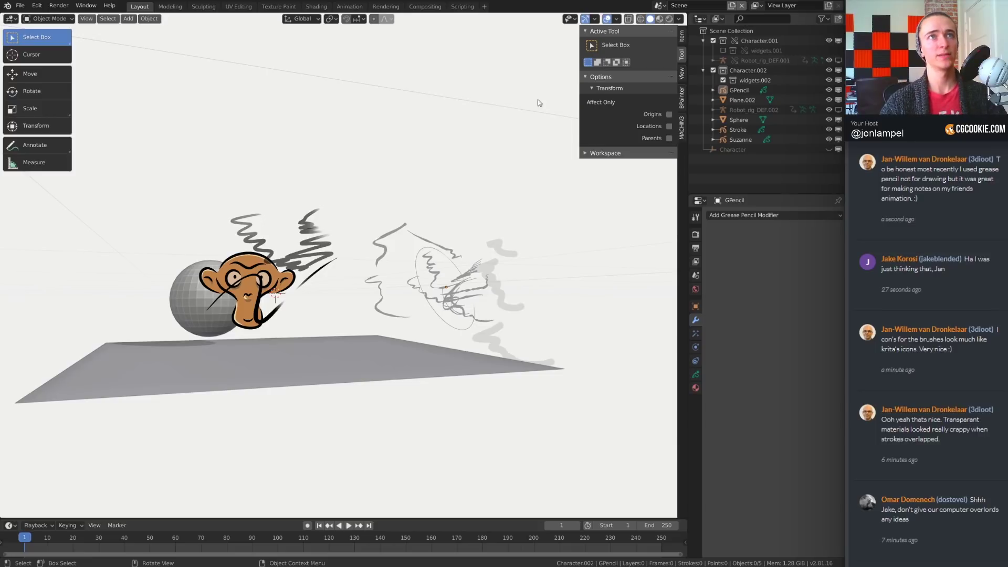
# - Switch to the Character scene with the posed robot and hide the viewport sidebar
pyautogui.click(659, 5)
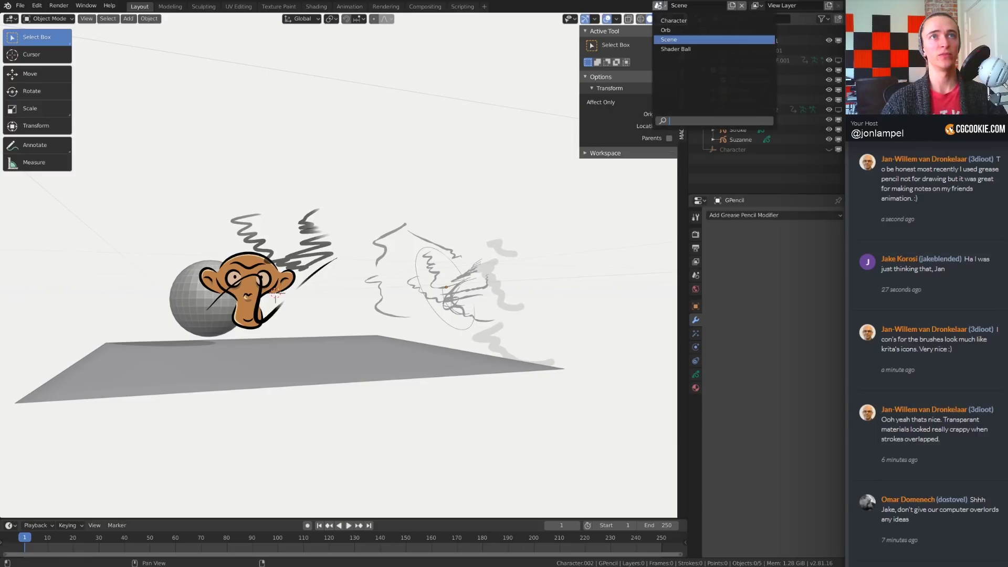
pyautogui.click(674, 20)
pyautogui.scroll(5, 373, 237)
pyautogui.moveTo(389, 309); pyautogui.dragTo(522, 287, button='middle')
pyautogui.press('n')
pyautogui.scroll(2, 525, 287)
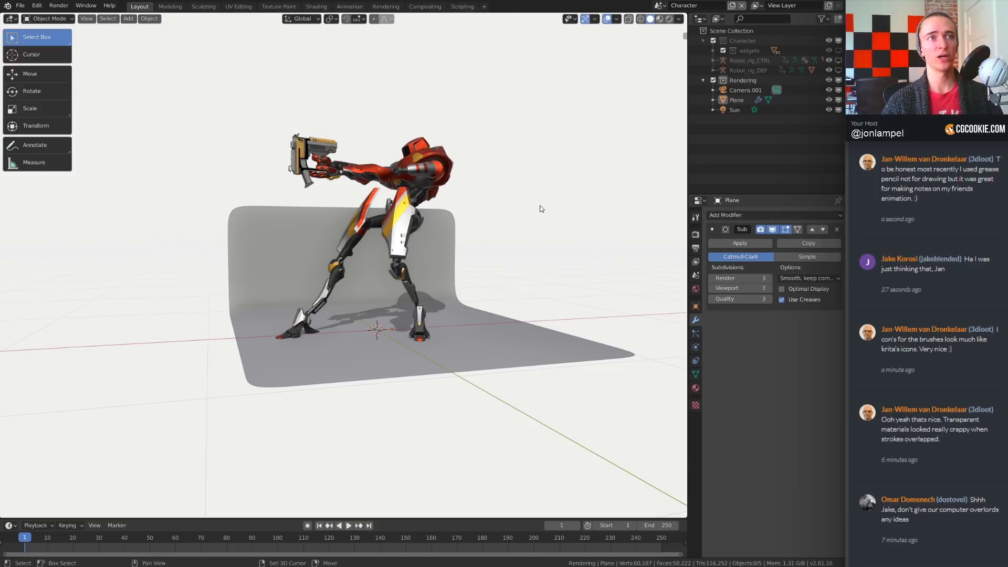
# - Add a Human (Meta-Rig) armature and move it about 1.82 m along X, beside the robot
pyautogui.hotkey('shift', 'a')
pyautogui.moveTo(539, 208)
pyautogui.moveTo(541, 259)
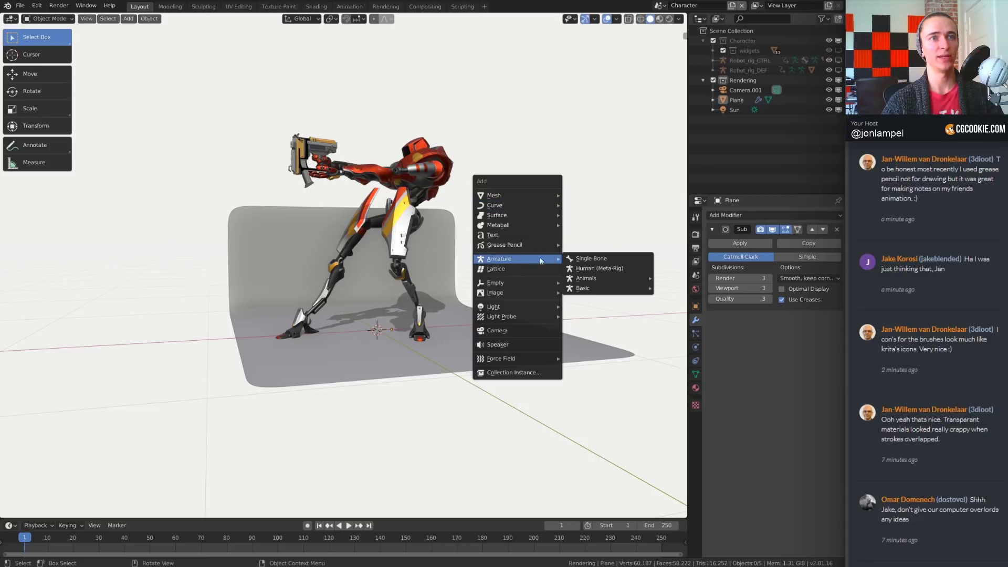
pyautogui.click(609, 267)
pyautogui.moveTo(609, 267); pyautogui.dragTo(357, 247, button='middle')
pyautogui.scroll(3, 380, 247)
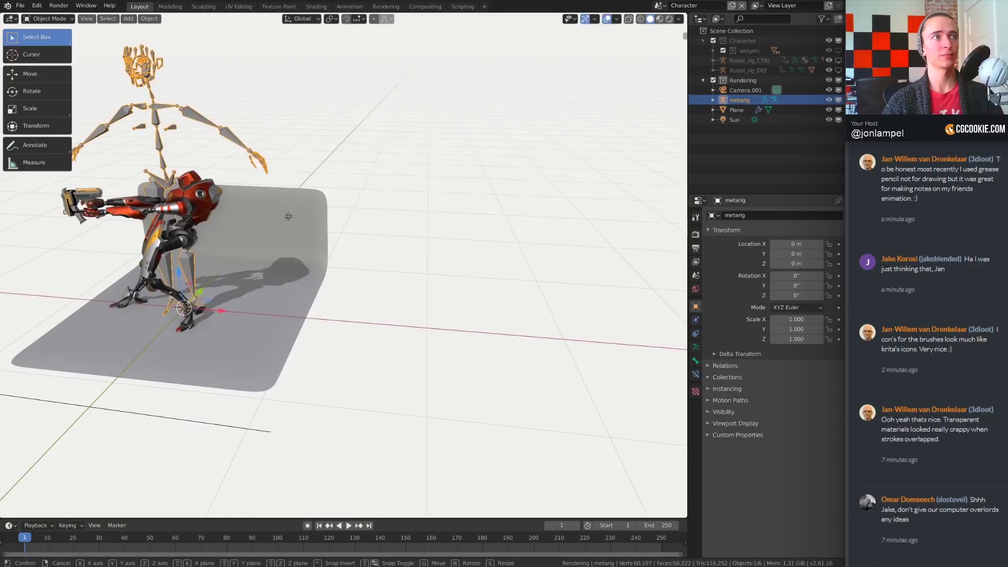
pyautogui.press('g')
pyautogui.click(504, 233)
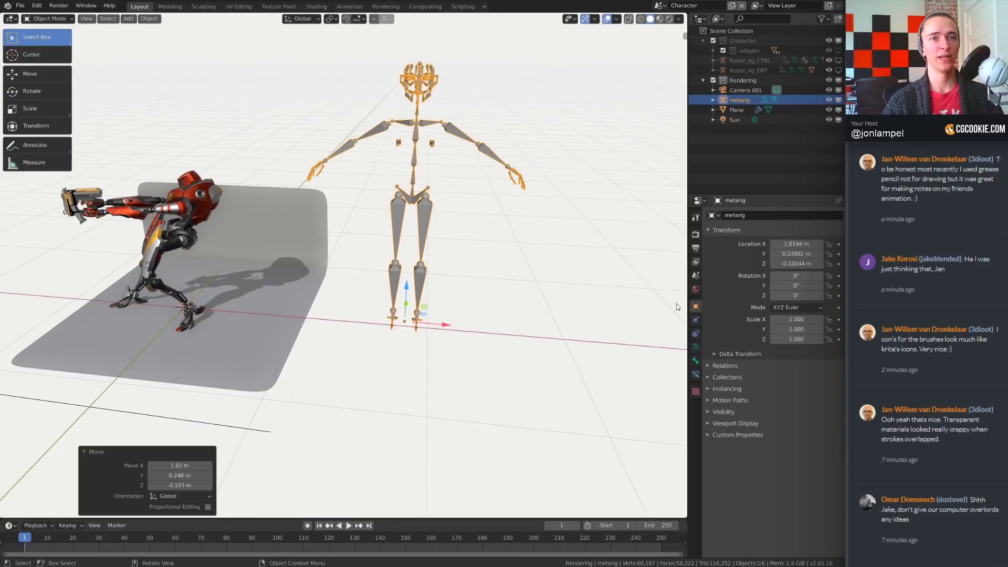
# - Generate the Rigify control rig from the human meta-rig, and undo the generation
pyautogui.click(696, 348)
pyautogui.click(758, 412)
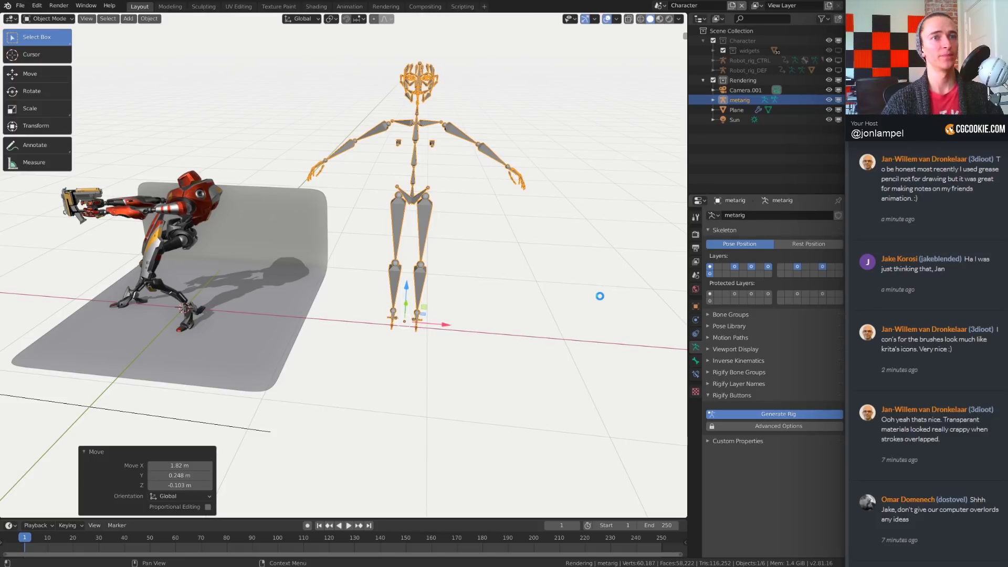
pyautogui.moveTo(599, 296); pyautogui.dragTo(550, 325, button='middle')
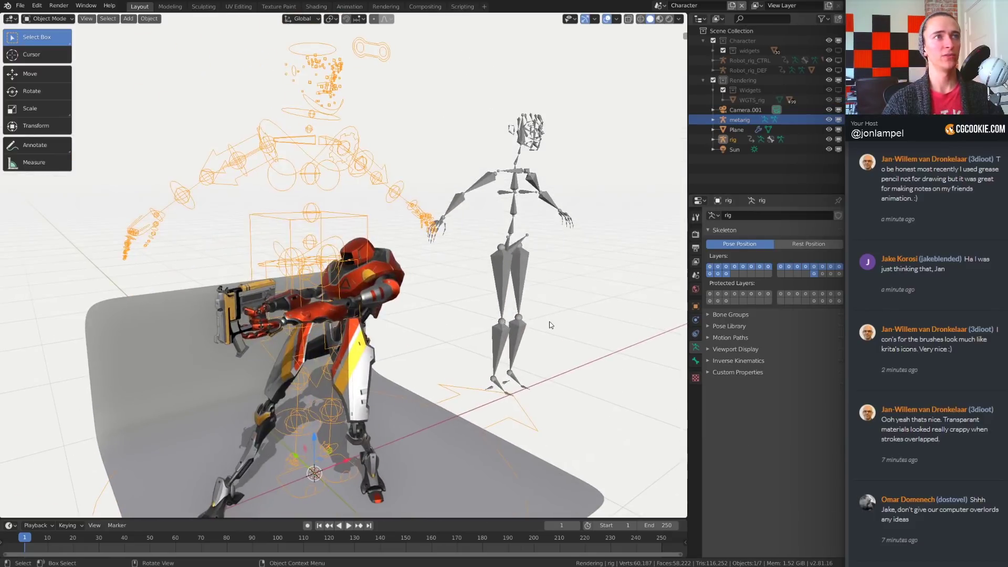
pyautogui.hotkey('ctrl', 'z')
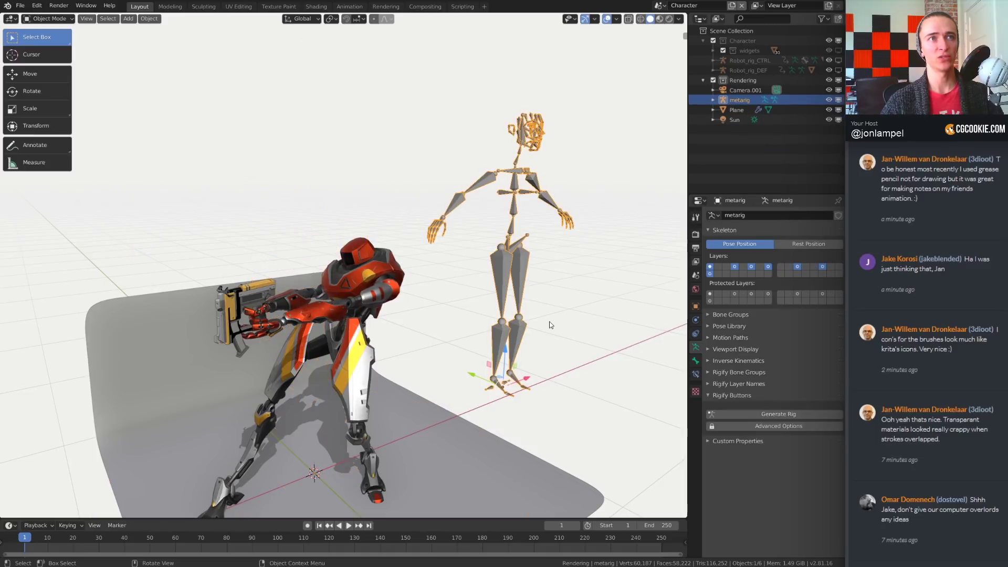
# - Reveal Rigify's advanced generation options for the human meta-rig, and delete that meta-rig
pyautogui.click(758, 427)
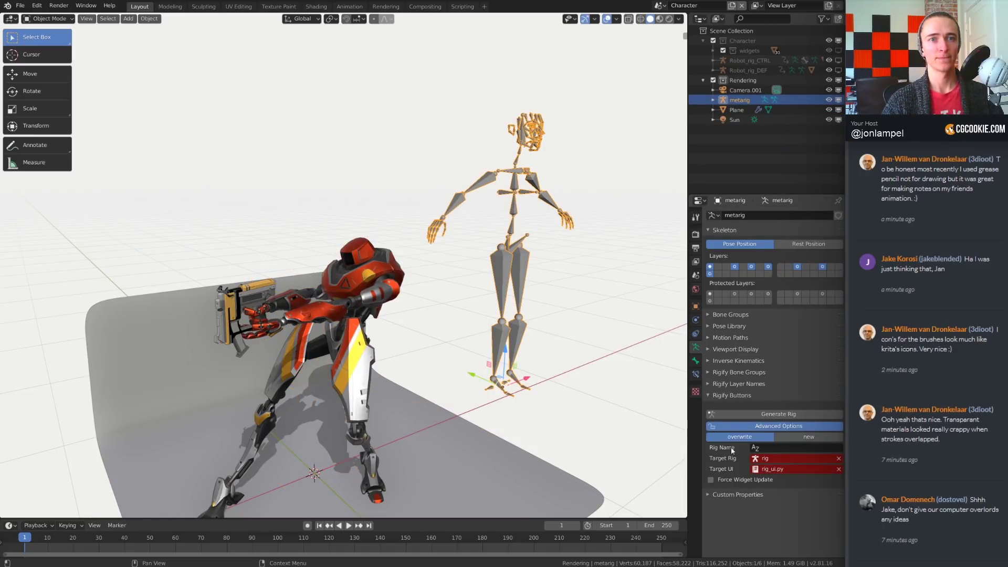
pyautogui.moveTo(579, 316); pyautogui.dragTo(537, 311, button='middle')
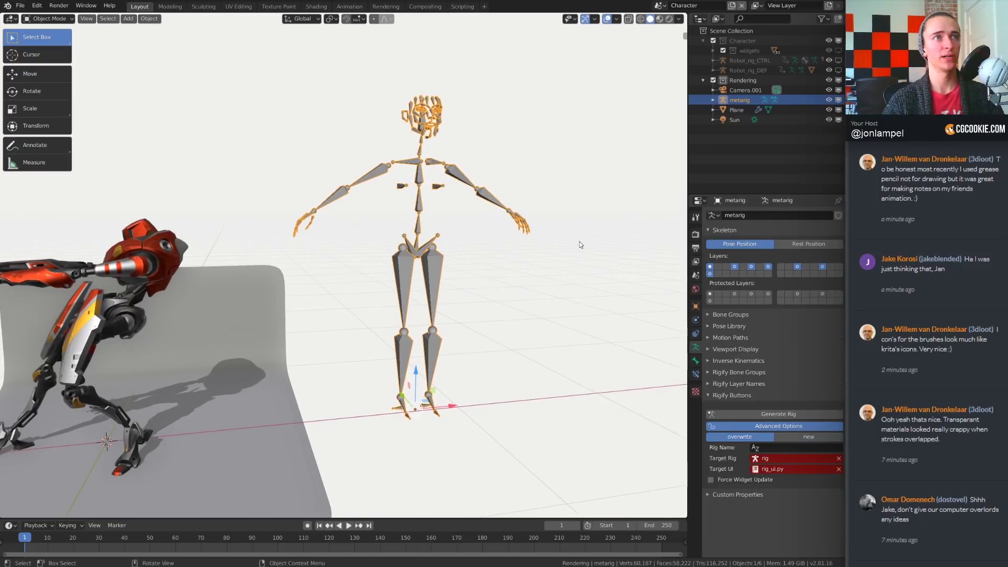
pyautogui.press('Delete')
# - Add a new Human (Meta-Rig) armature at the 3D cursor
pyautogui.hotkey('shift', 'a')
pyautogui.moveTo(579, 242)
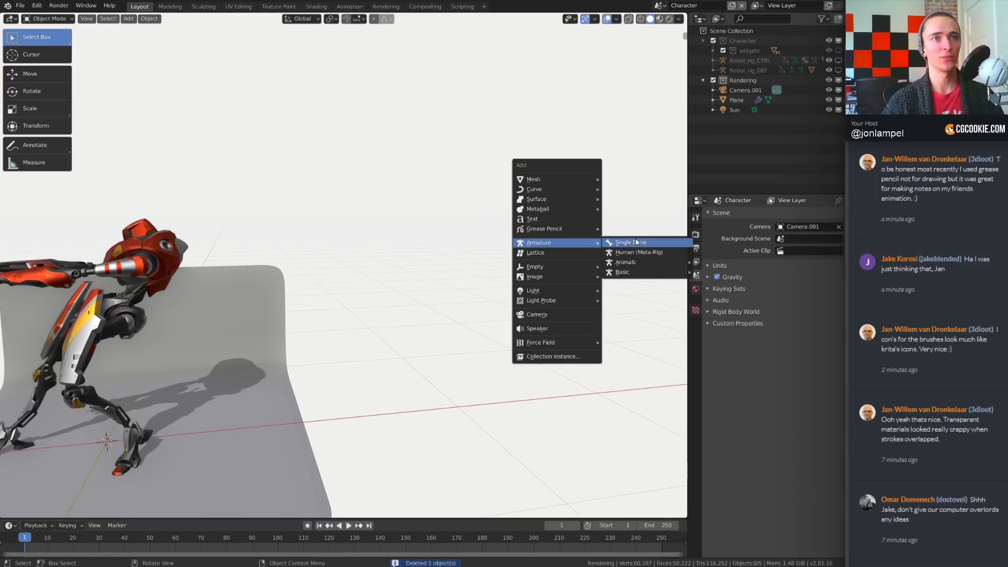
pyautogui.click(638, 252)
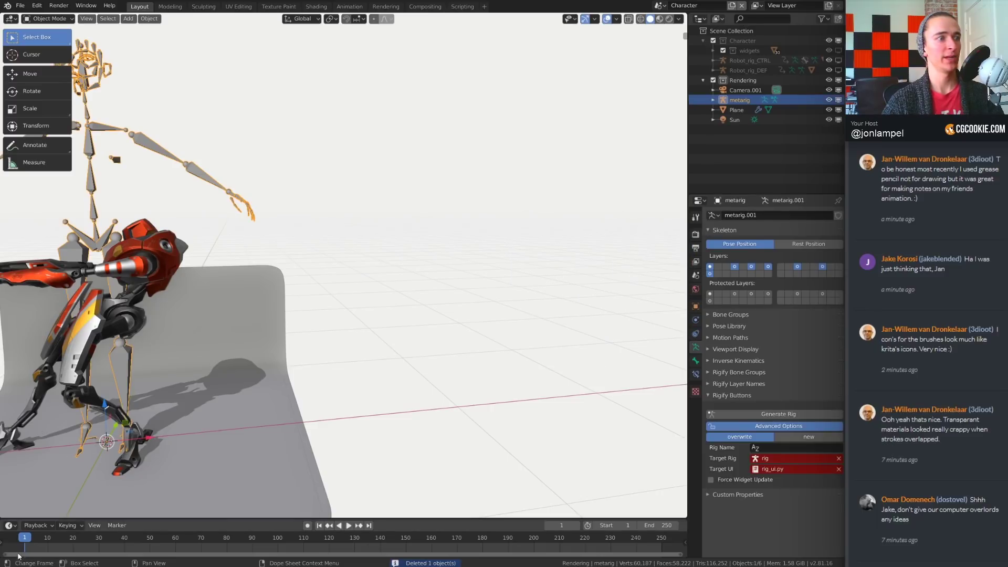
pyautogui.press('t')
pyautogui.press('t')
pyautogui.press('n')
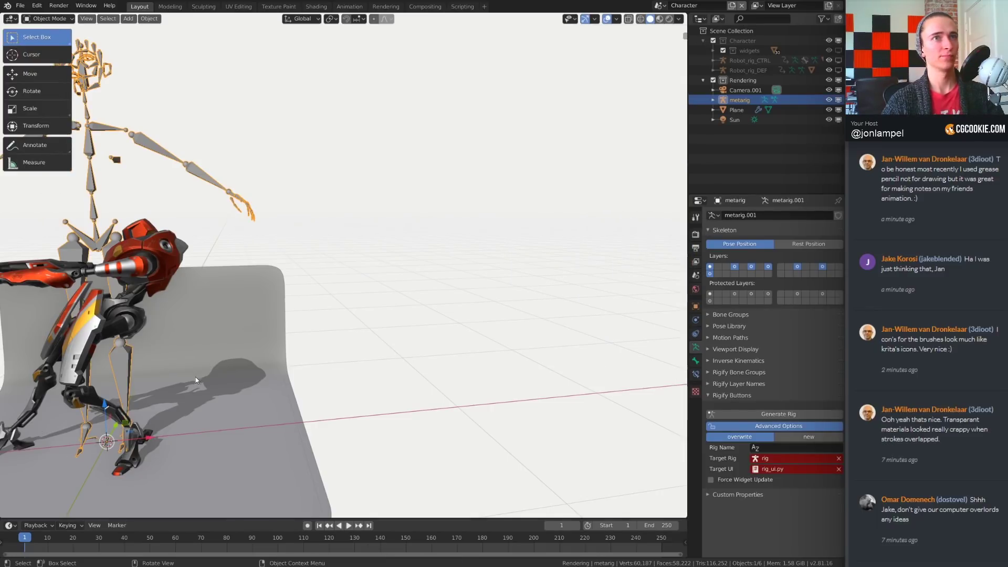
pyautogui.press('n')
pyautogui.moveTo(194, 373); pyautogui.dragTo(509, 267, button='middle')
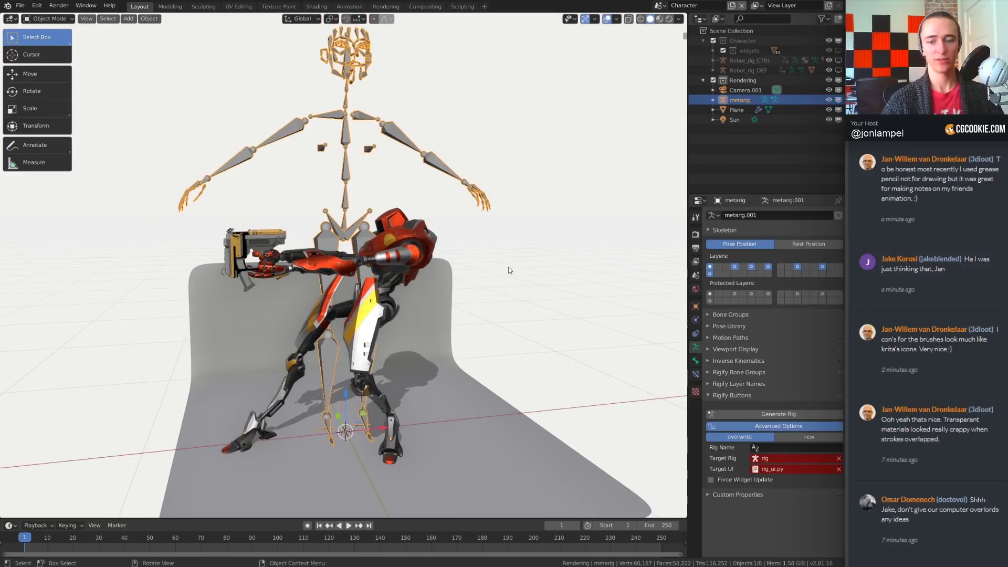
# - Delete the human meta-rig and add a fresh Human (Meta-Rig) in its place
pyautogui.press('Delete')
pyautogui.hotkey('shift', 'a')
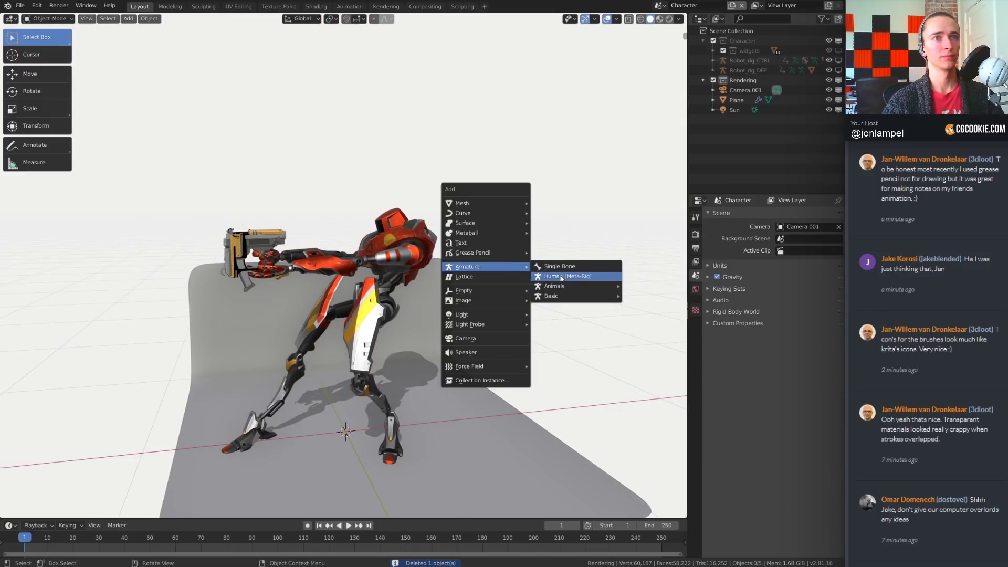
pyautogui.click(561, 277)
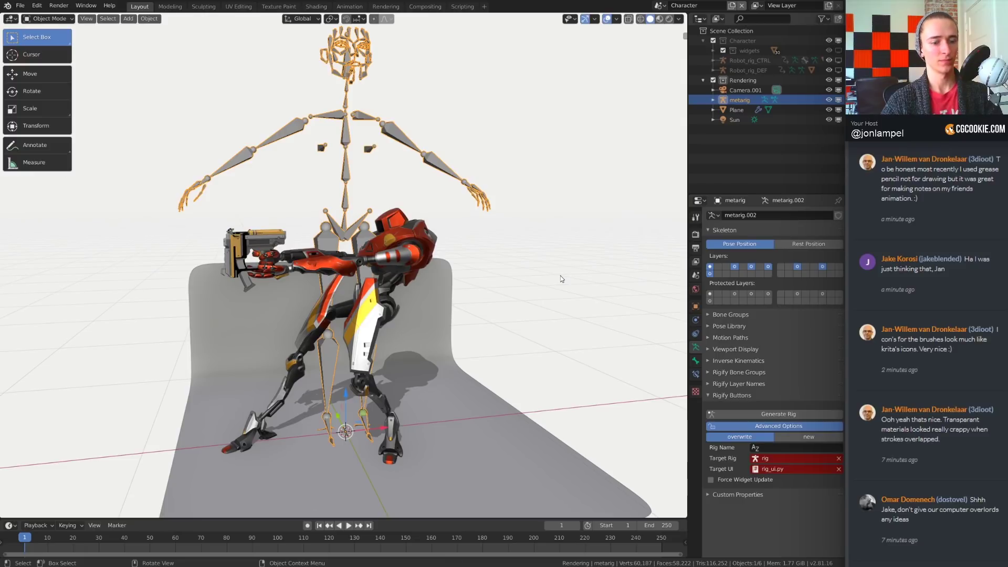
pyautogui.hotkey('shift', 'a')
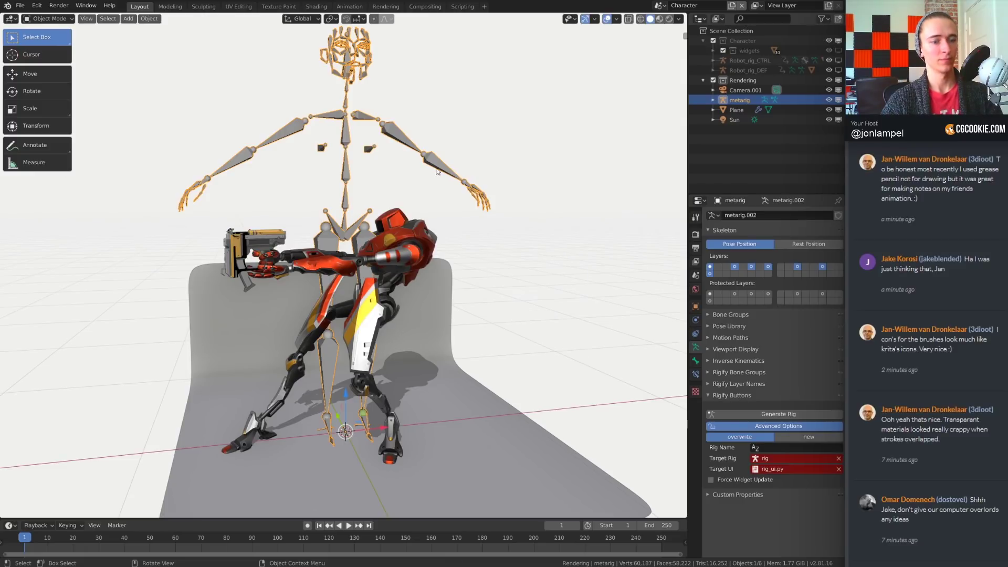
pyautogui.press('F3')
pyautogui.press('Escape')
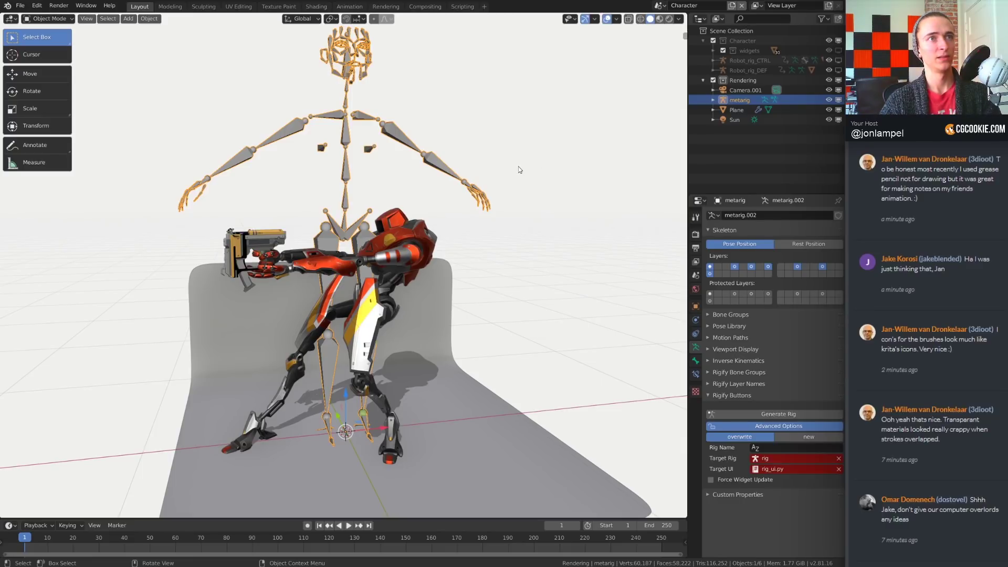
pyautogui.moveTo(533, 163); pyautogui.dragTo(506, 154, button='middle')
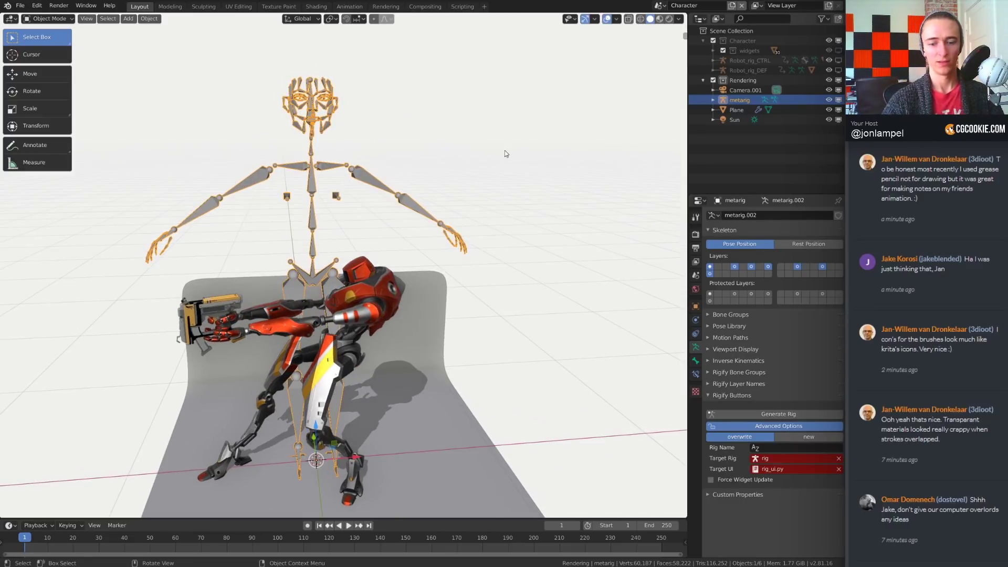
# - Replace the human meta-rig with a Basic Human (Meta-Rig), moved about 1.55 m along X beside the robot
pyautogui.press('Delete')
pyautogui.hotkey('shift', 'a')
pyautogui.moveTo(506, 152)
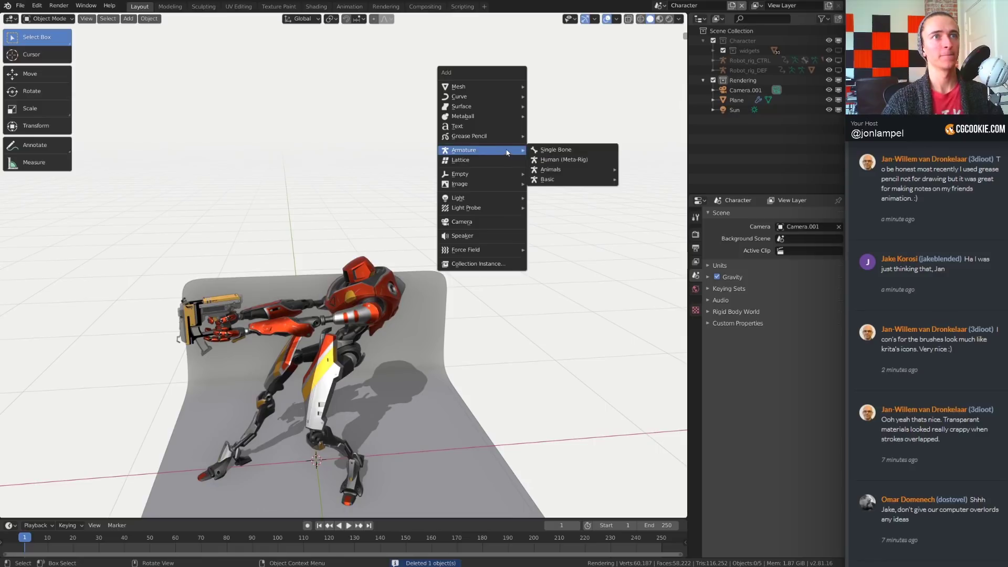
pyautogui.moveTo(553, 179)
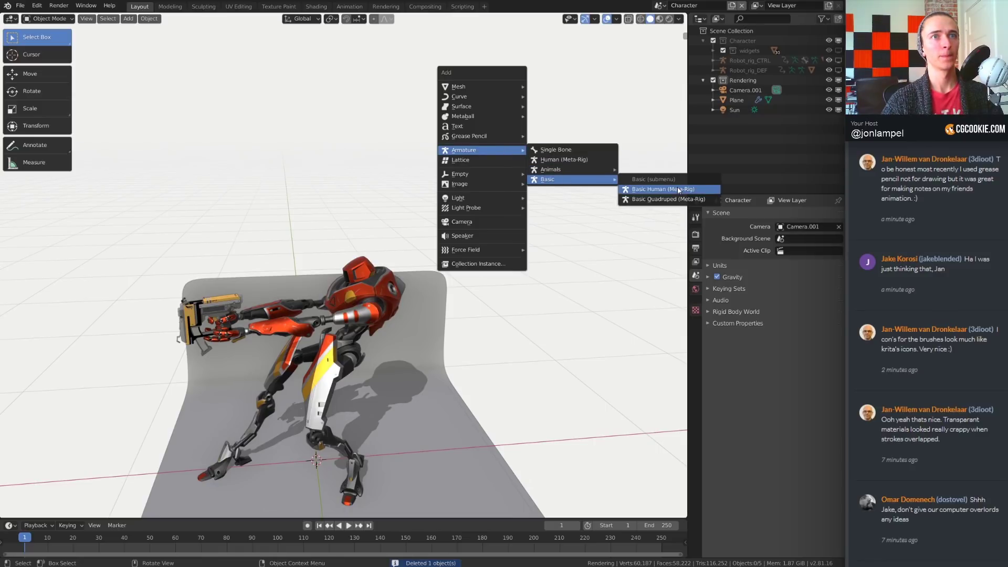
pyautogui.click(705, 189)
pyautogui.moveTo(367, 247); pyautogui.dragTo(363, 220, button='middle')
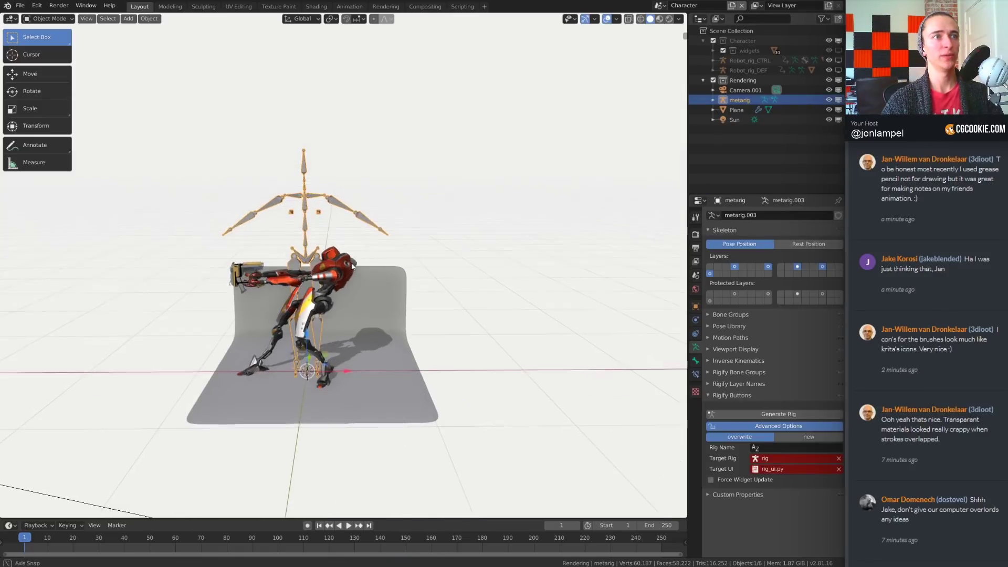
pyautogui.press('g')
pyautogui.click(517, 252)
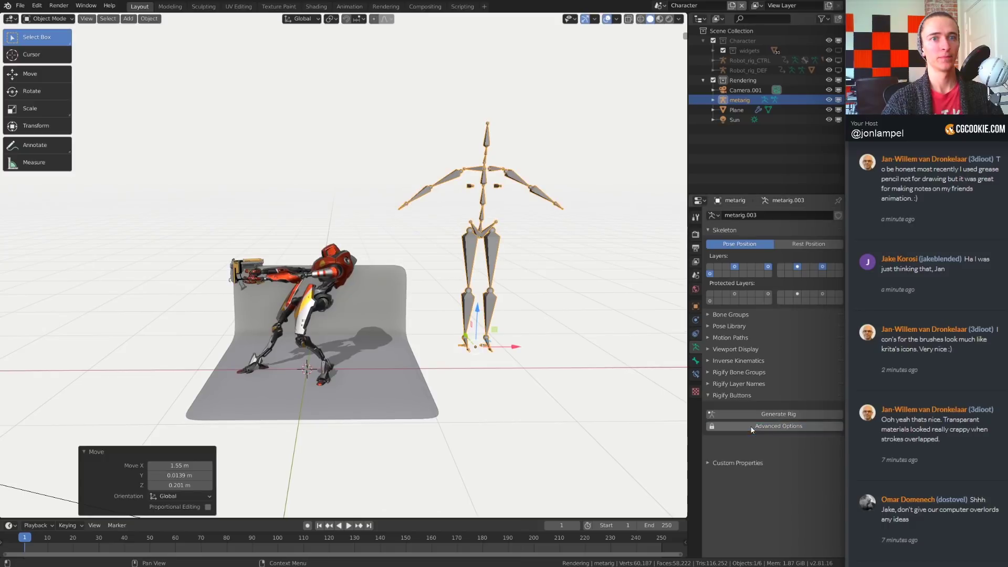
# - Generate the Rigify control rig from the basic human meta-rig twice, undoing each generation
pyautogui.click(778, 414)
pyautogui.moveTo(504, 315); pyautogui.dragTo(553, 297, button='middle')
pyautogui.scroll(2, 518, 329)
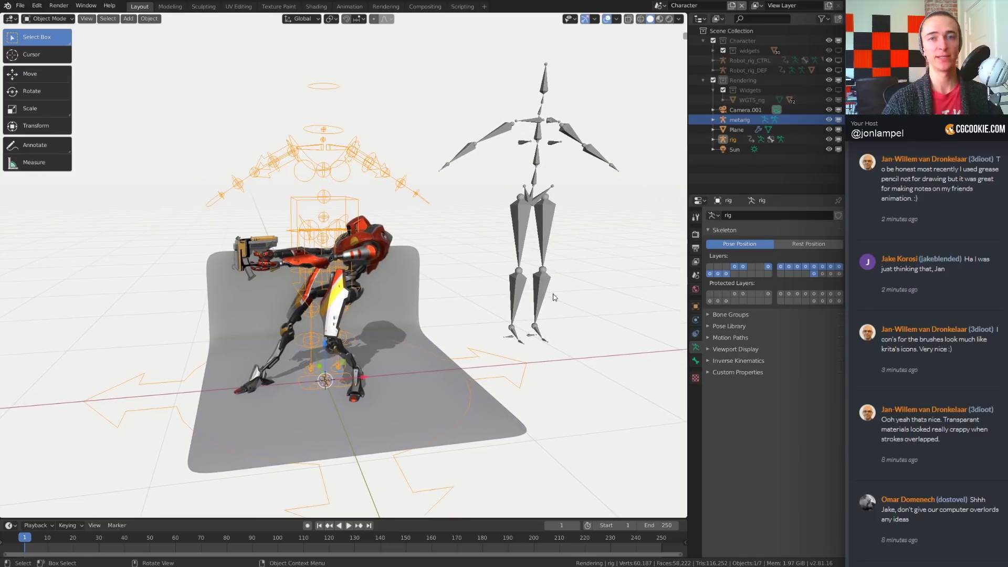
pyautogui.hotkey('ctrl', 'z')
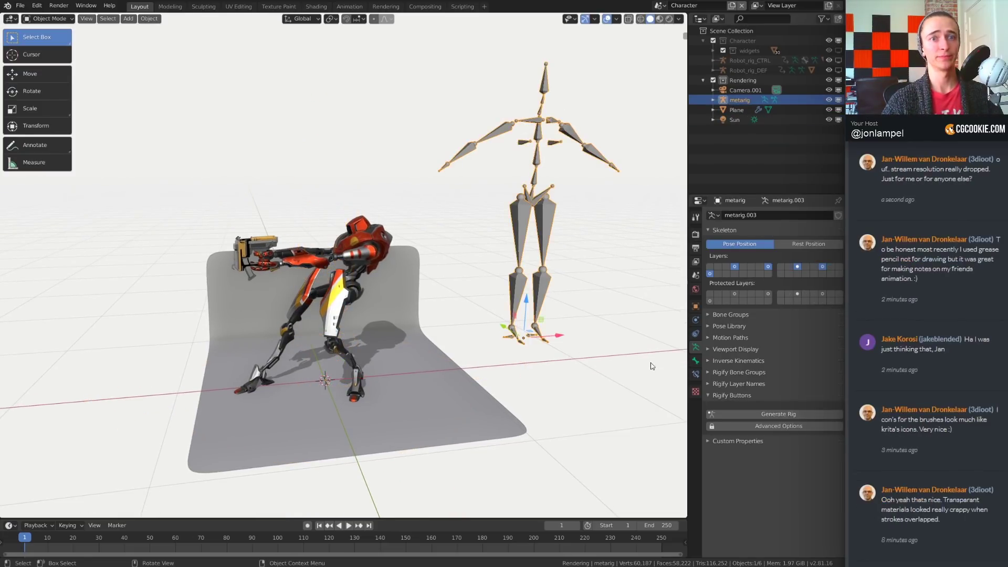
pyautogui.click(794, 415)
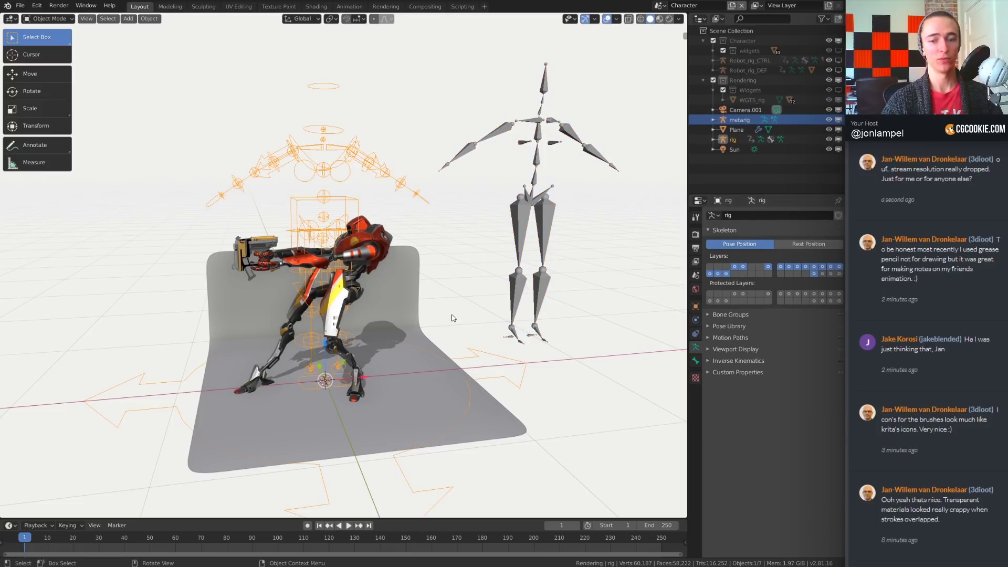
pyautogui.hotkey('ctrl', 'z')
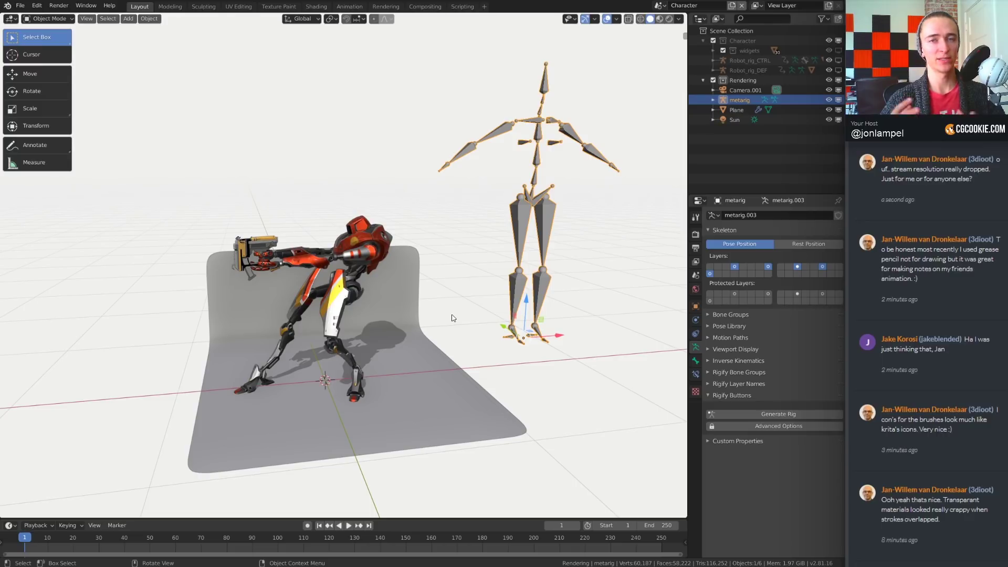
# - Delete the basic human meta-rig from the Character scene
pyautogui.moveTo(453, 318)
pyautogui.mouseDown(button='middle')
pyautogui.moveTo(415, 322)
pyautogui.moveTo(449, 310)
pyautogui.mouseUp(button='middle')
pyautogui.press('Delete')
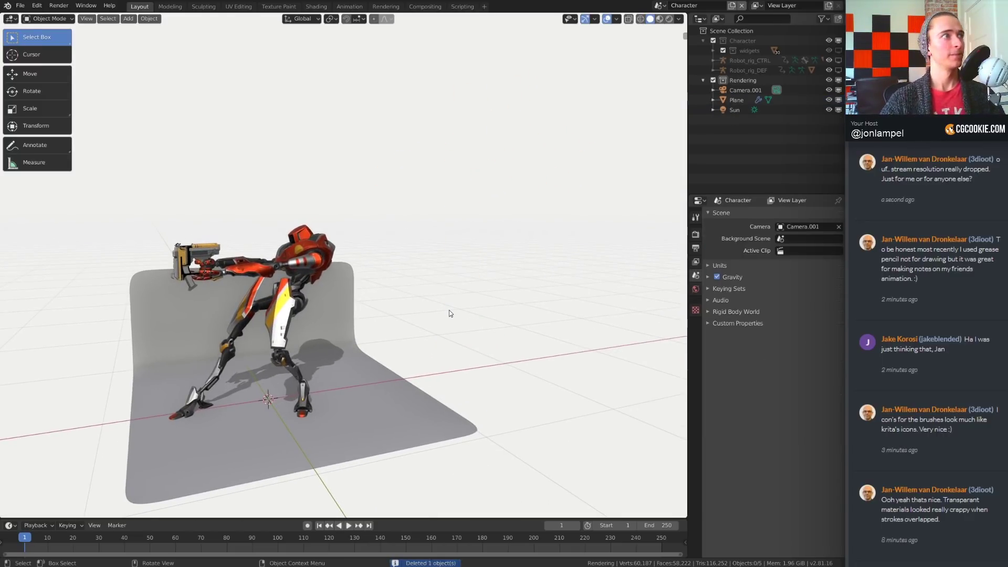
pyautogui.moveTo(471, 313); pyautogui.dragTo(447, 328, button='middle')
pyautogui.scroll(4, 447, 327)
pyautogui.scroll(-4, 447, 327)
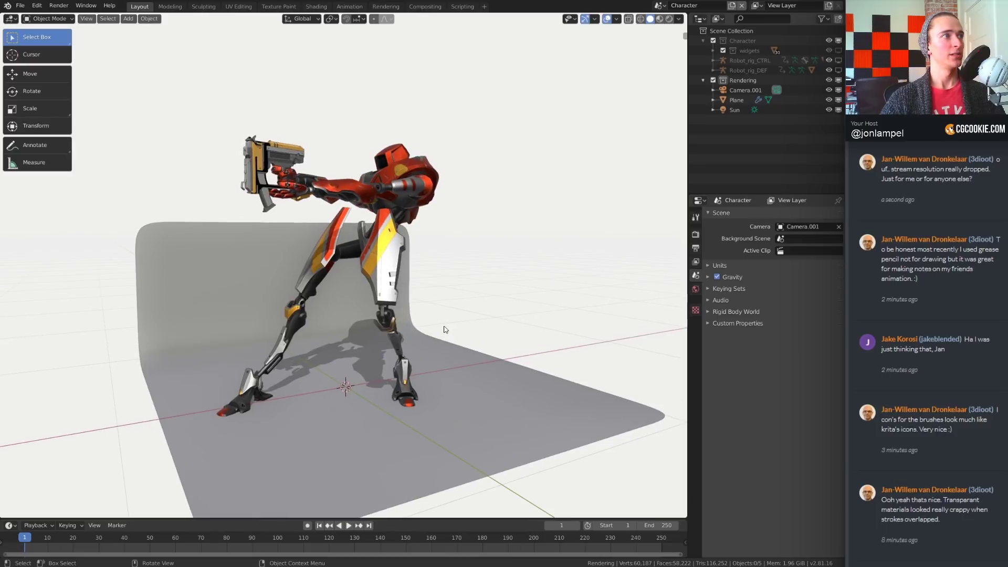